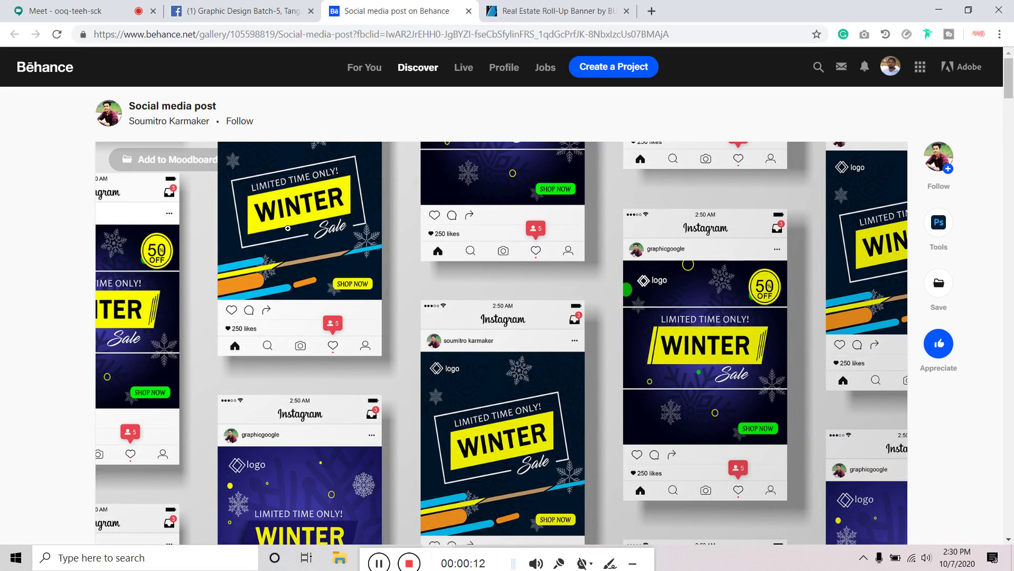
Scroll through the Behance winter social media post design page
scroll(288, 228, "down", 10)
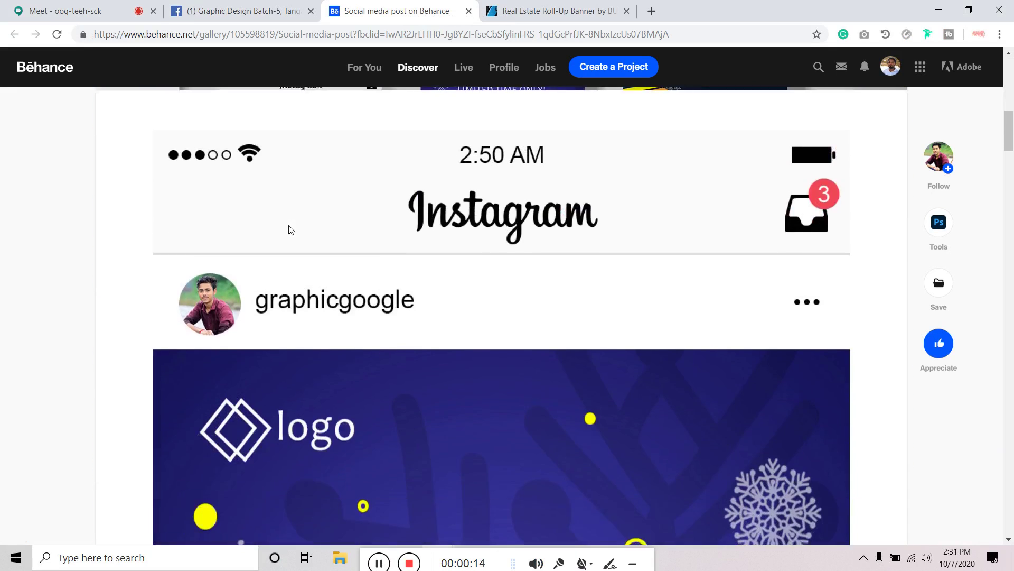
scroll(291, 230, "down", 15)
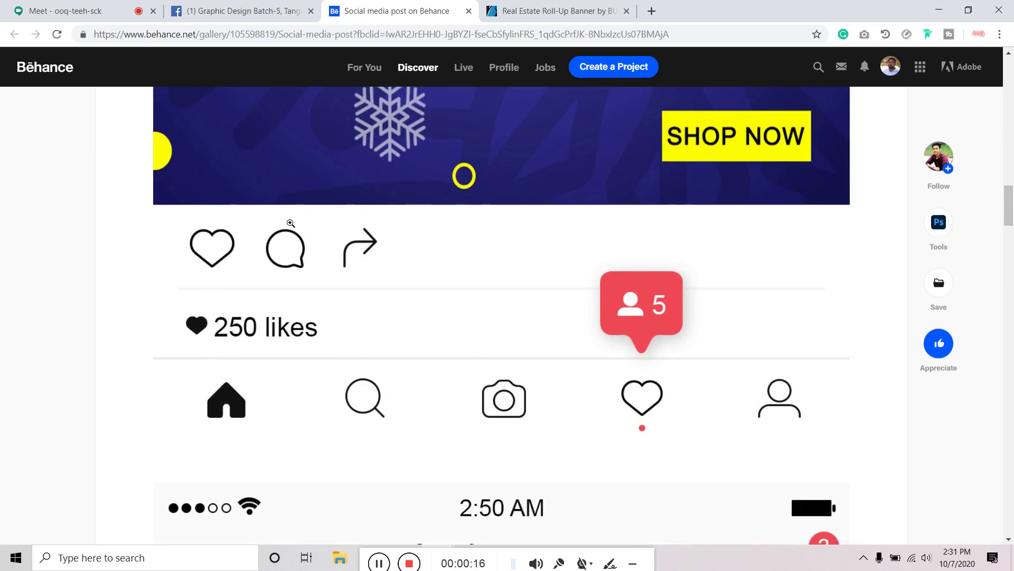
scroll(290, 223, "down", 15)
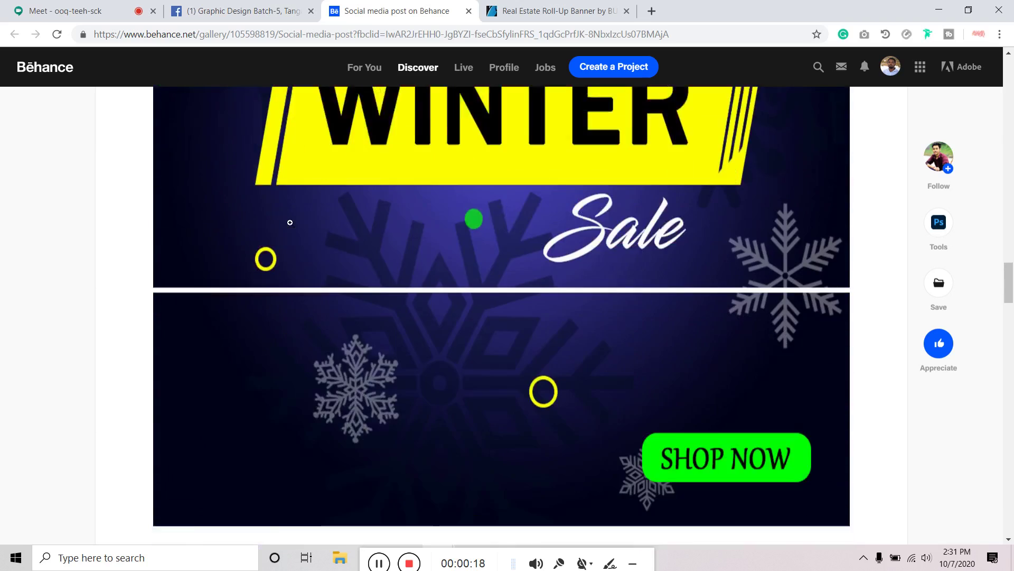
scroll(291, 222, "down", 5)
scroll(291, 223, "down", 15)
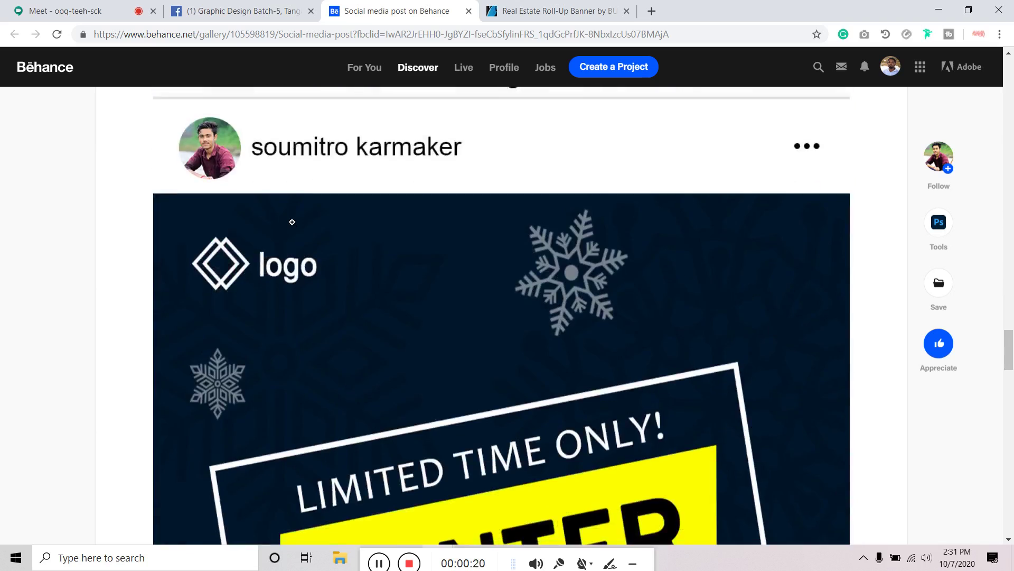
scroll(295, 221, "down", 8)
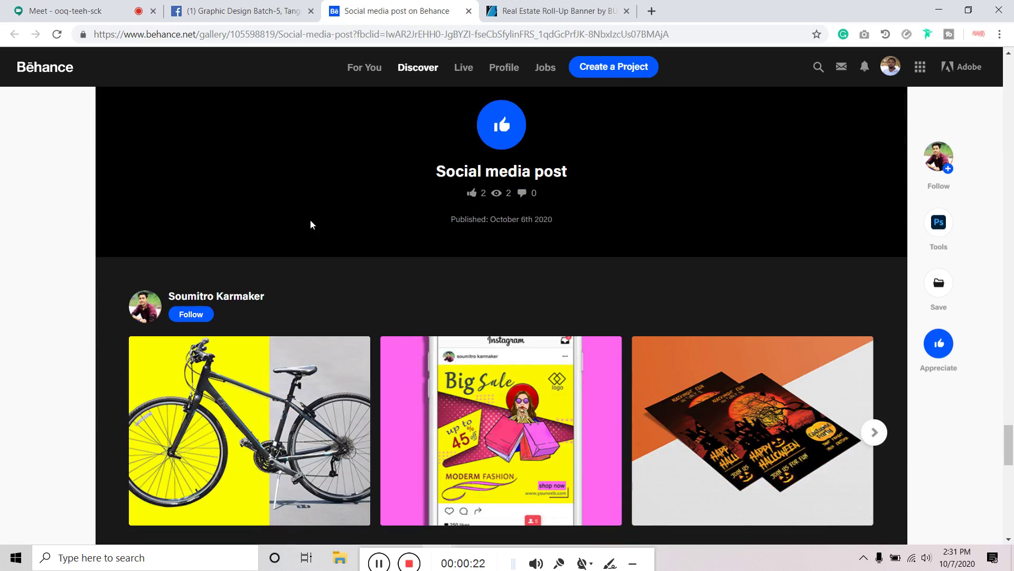
scroll(310, 224, "up", 14)
scroll(563, 332, "up", 18)
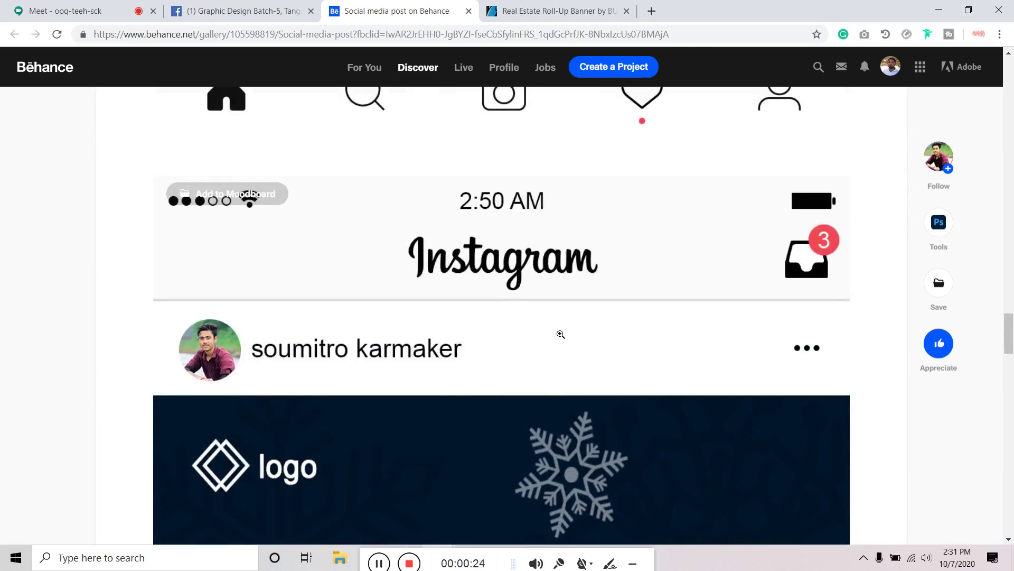
scroll(559, 334, "up", 1)
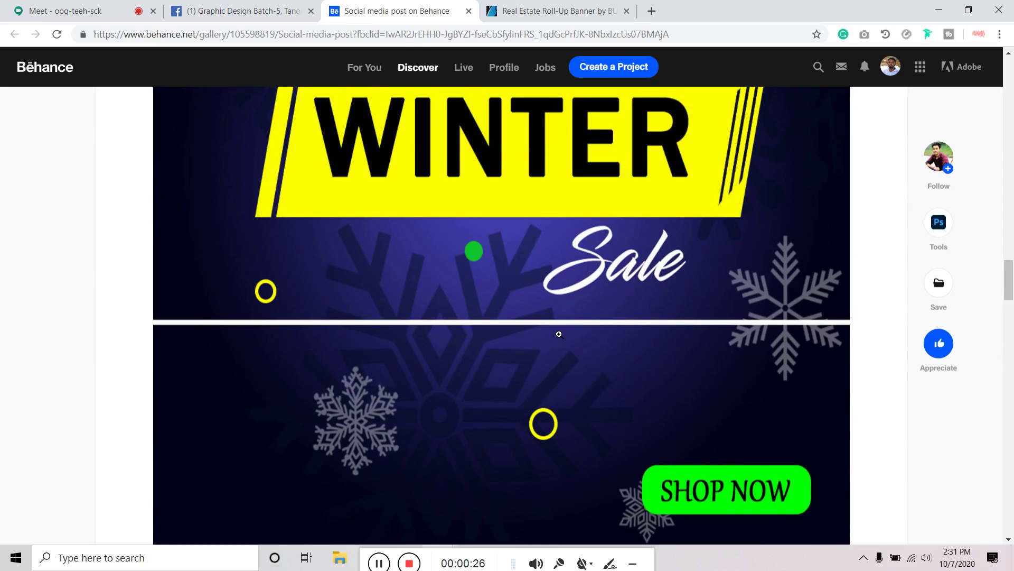
scroll(558, 334, "up", 10)
scroll(559, 334, "down", 13)
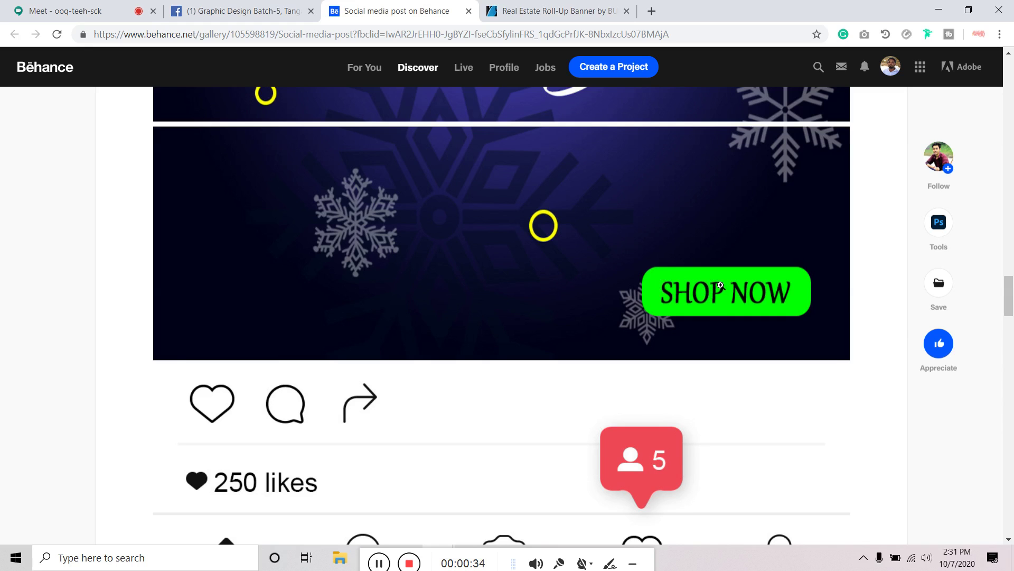
View a post image at full size, then shrink it back to fit the screen
left_click(720, 285)
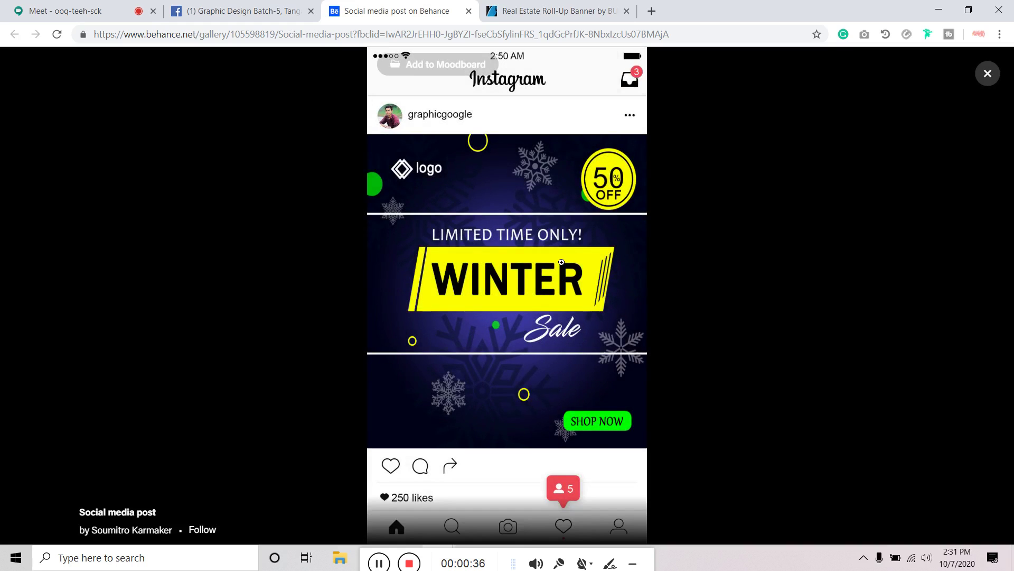
left_click(478, 255)
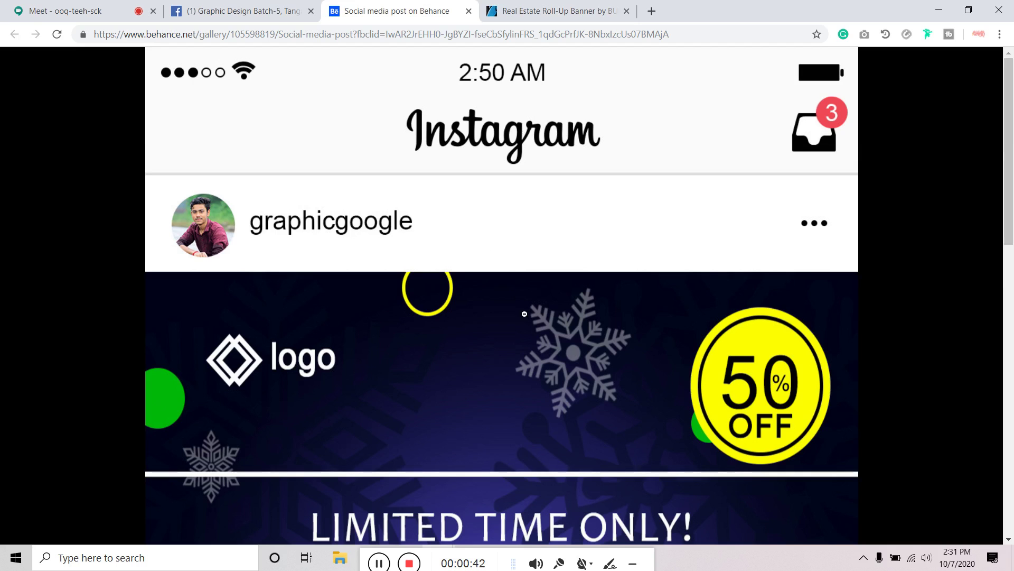
scroll(525, 313, "down", 5)
scroll(525, 313, "down", 6)
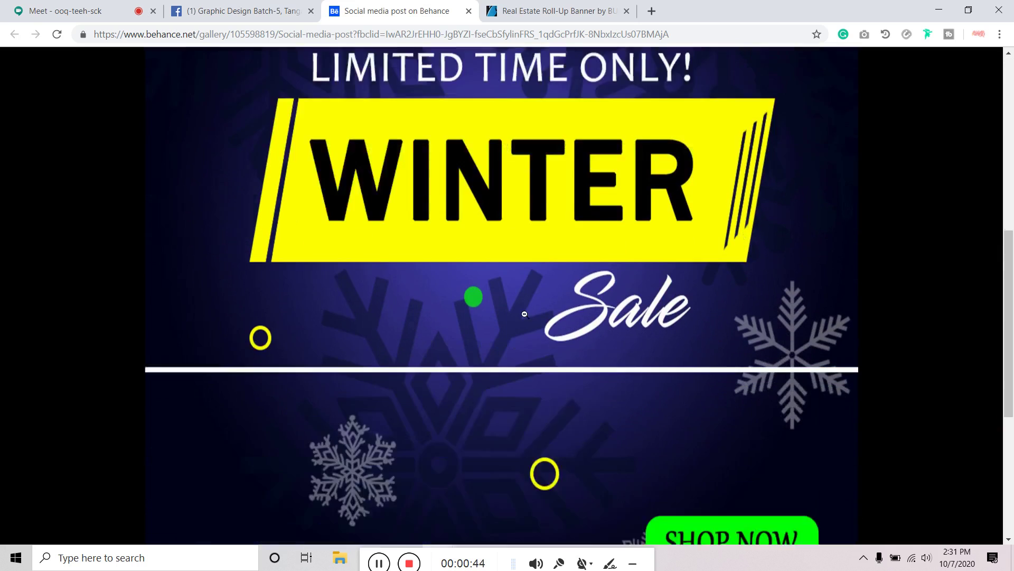
scroll(525, 314, "up", 5)
scroll(525, 313, "up", 6)
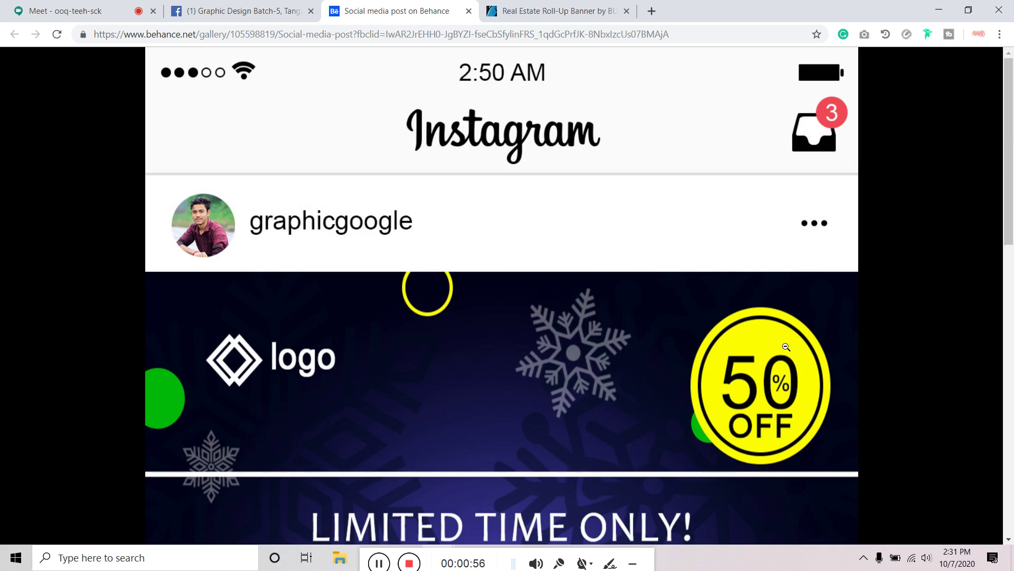
left_click(752, 352)
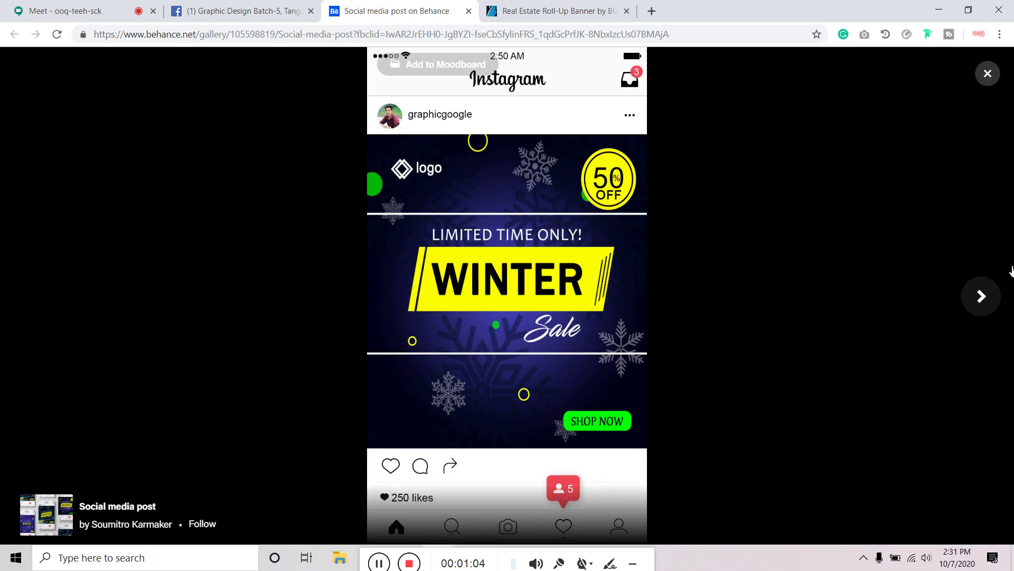
Flip back and forth through the Winter Sale images, then close the image viewer
left_click(988, 299)
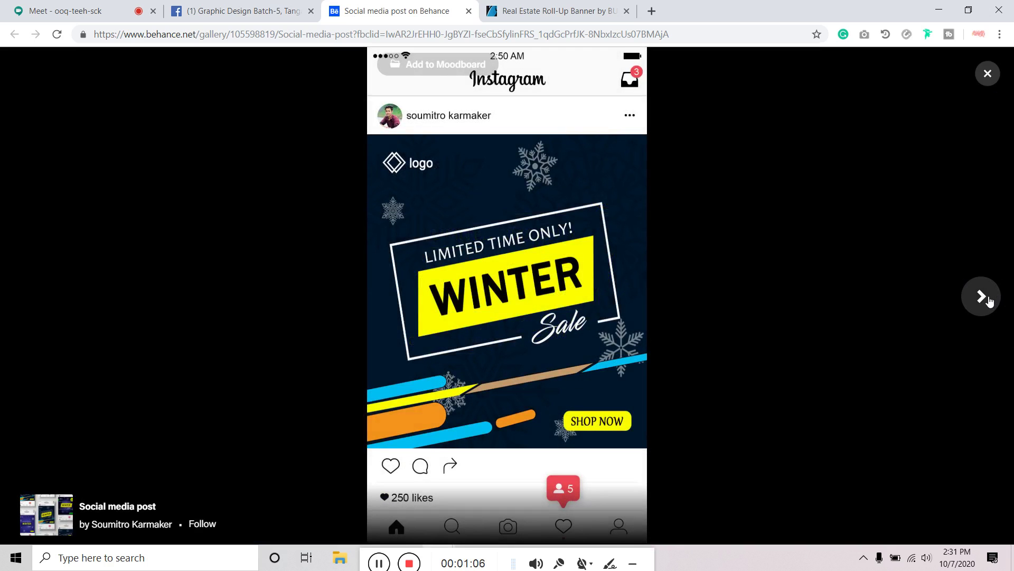
left_click(32, 294)
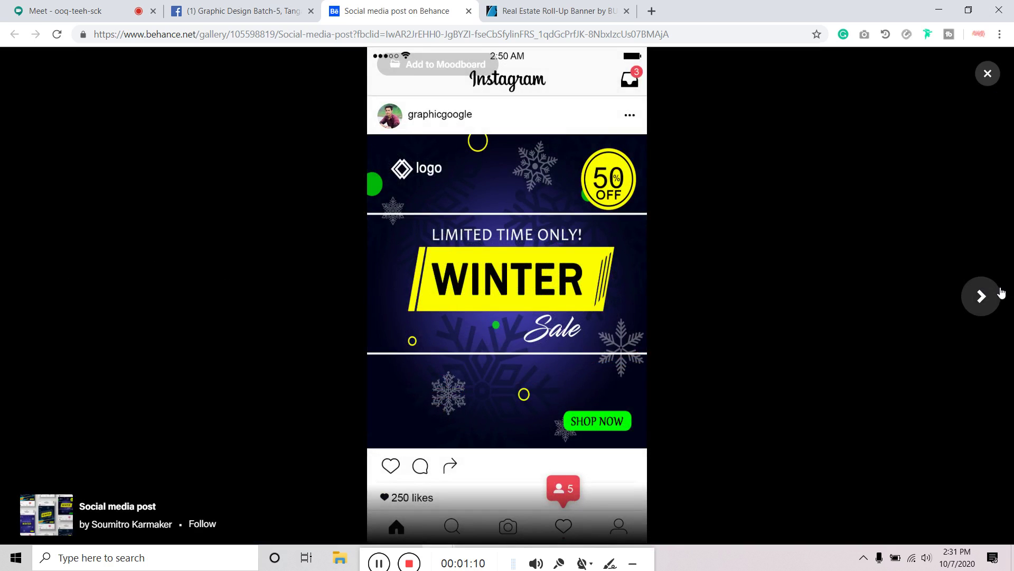
left_click(993, 299)
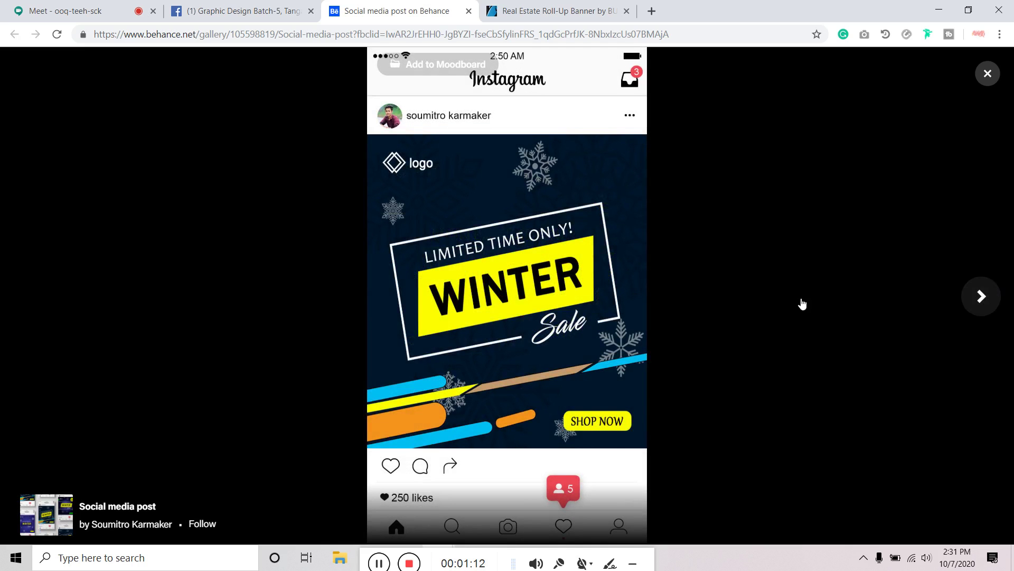
left_click(33, 295)
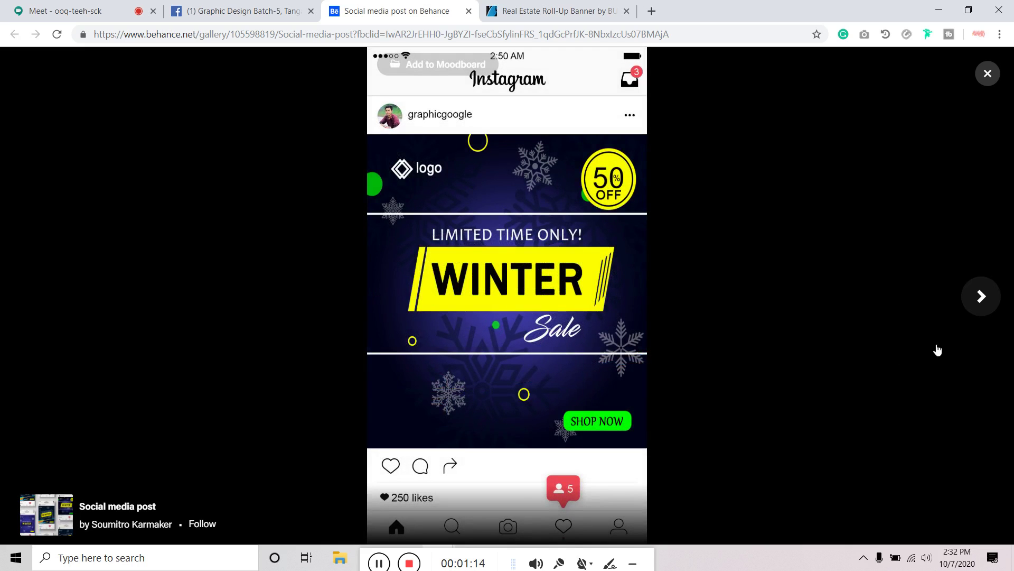
left_click(992, 314)
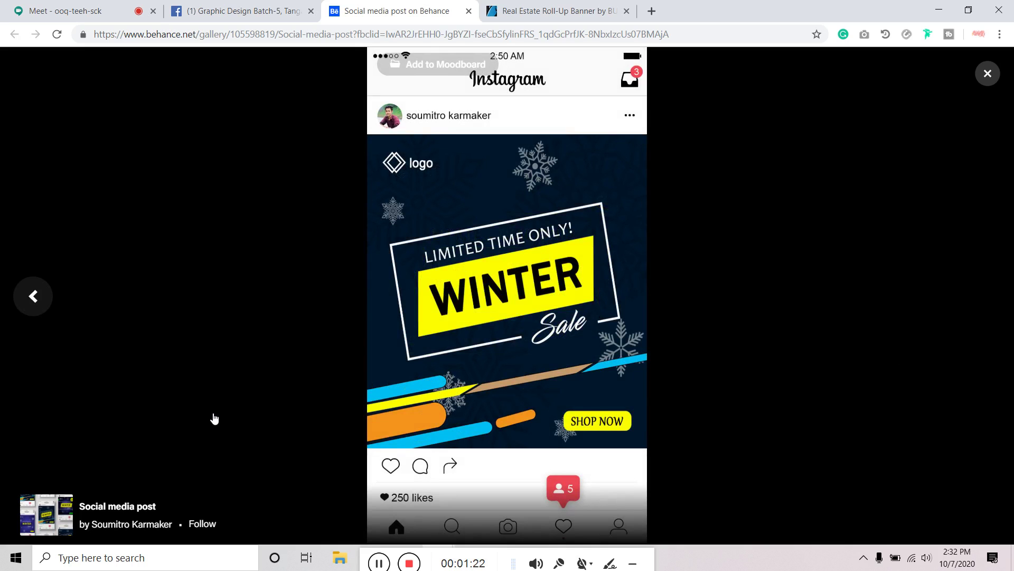
left_click(992, 298)
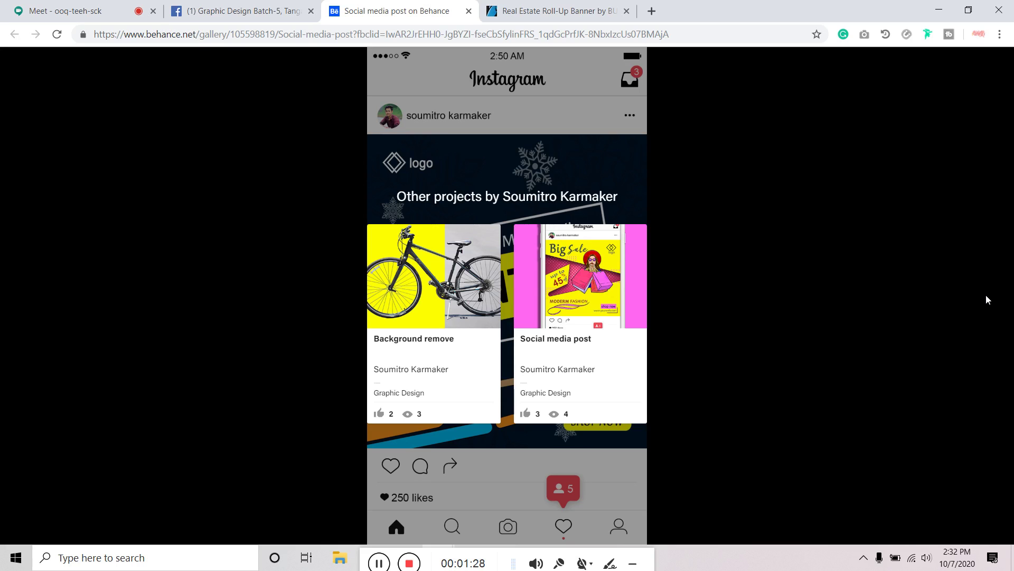
left_click(988, 72)
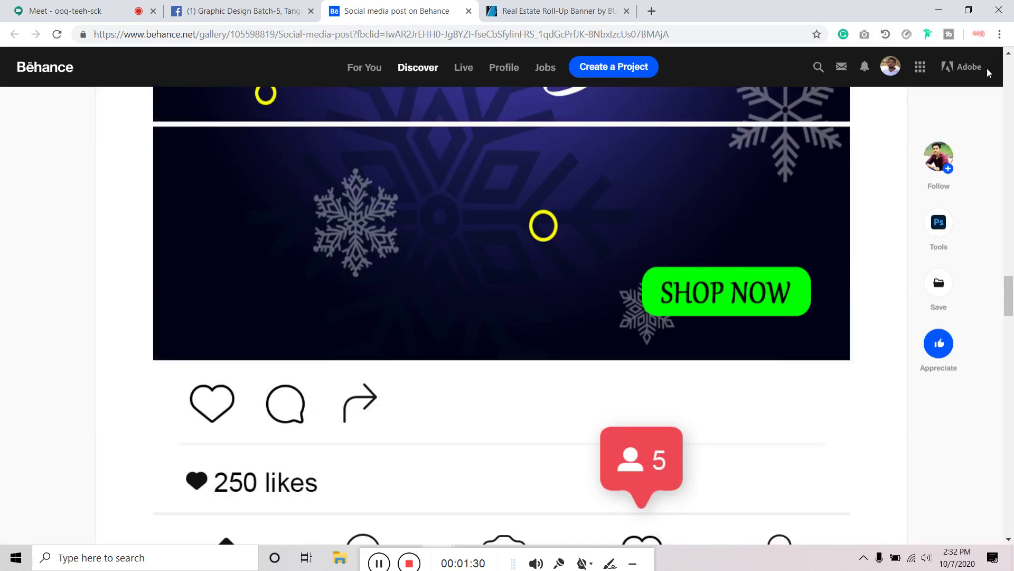
Search Google in a new tab for 'winnter social media post design'
left_click(652, 11)
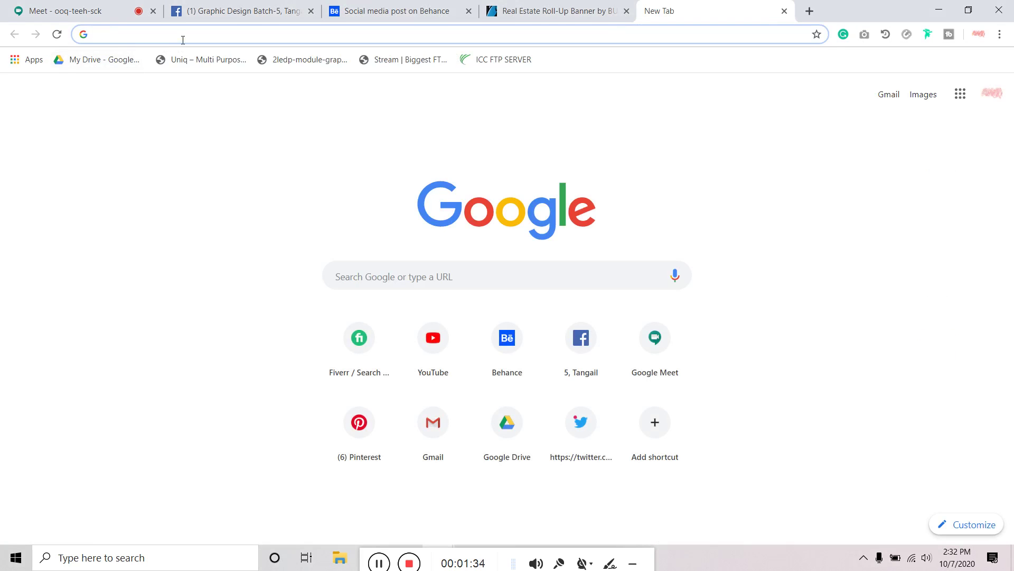
type("wind")
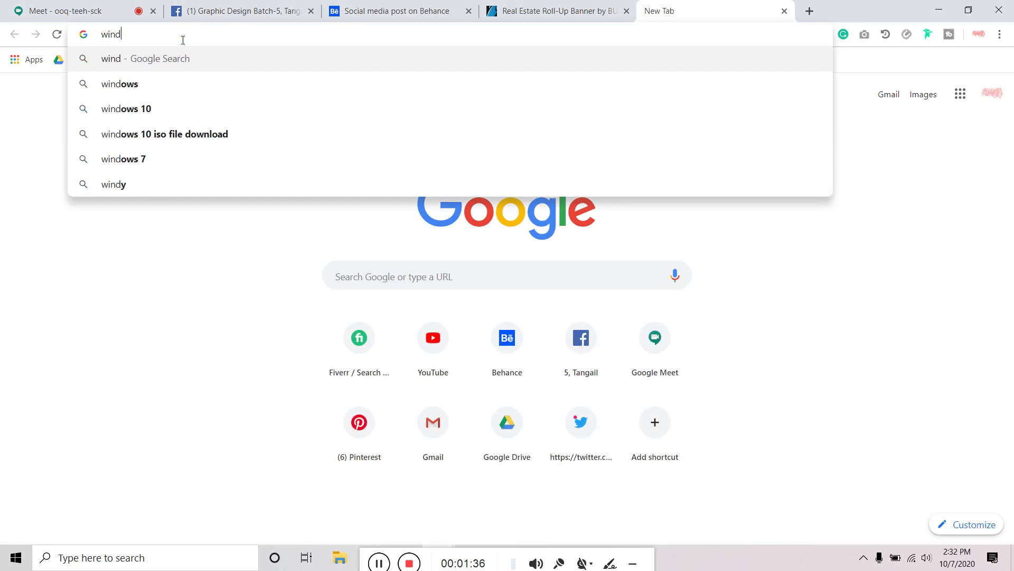
key("BackSpace")
type("nter ")
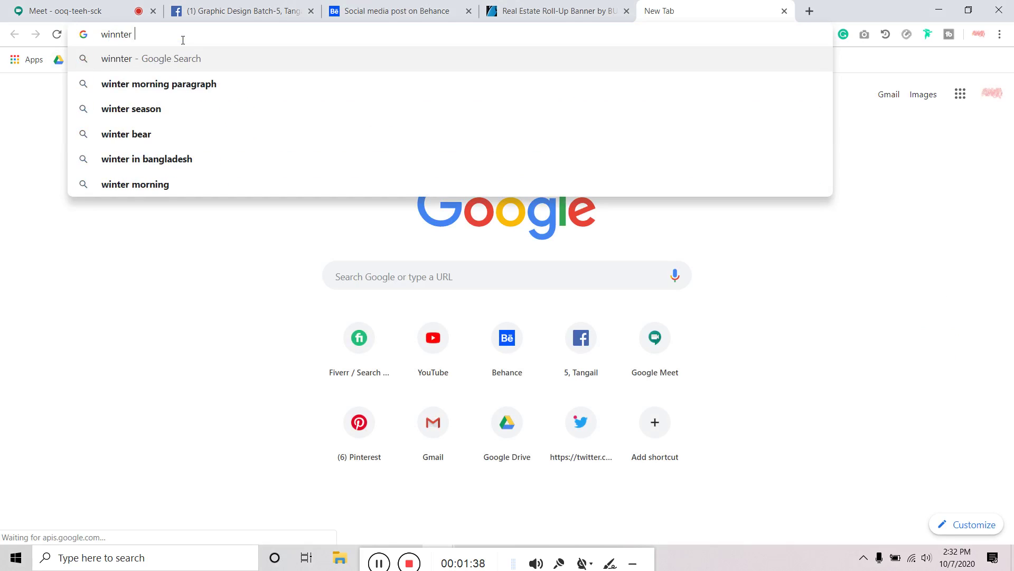
type("fashion")
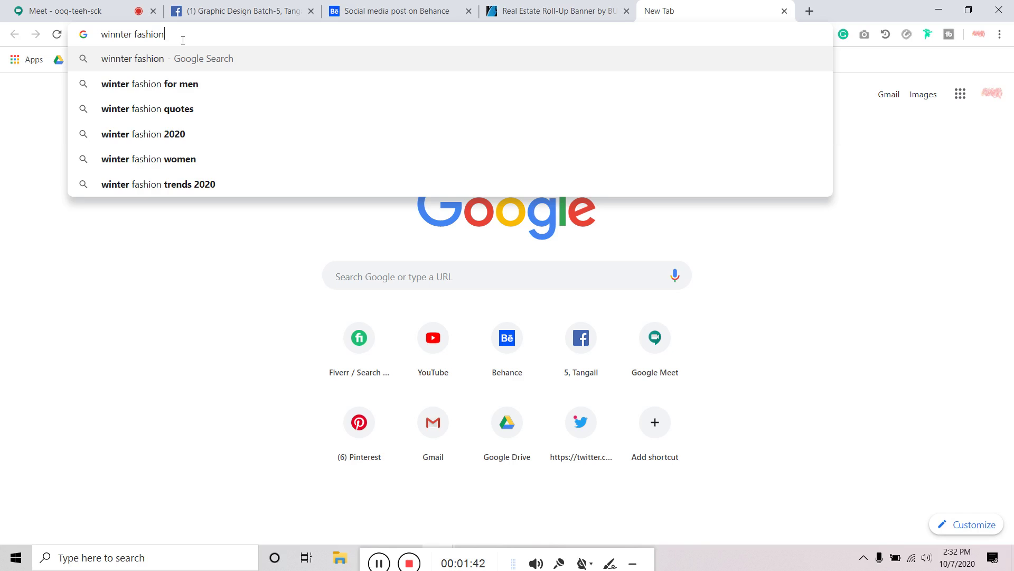
key("BackSpace")
key("BackSpace")
key("BackSpace")
key("BackSpace")
key("BackSpace")
key("BackSpace")
key("BackSpace")
type("so")
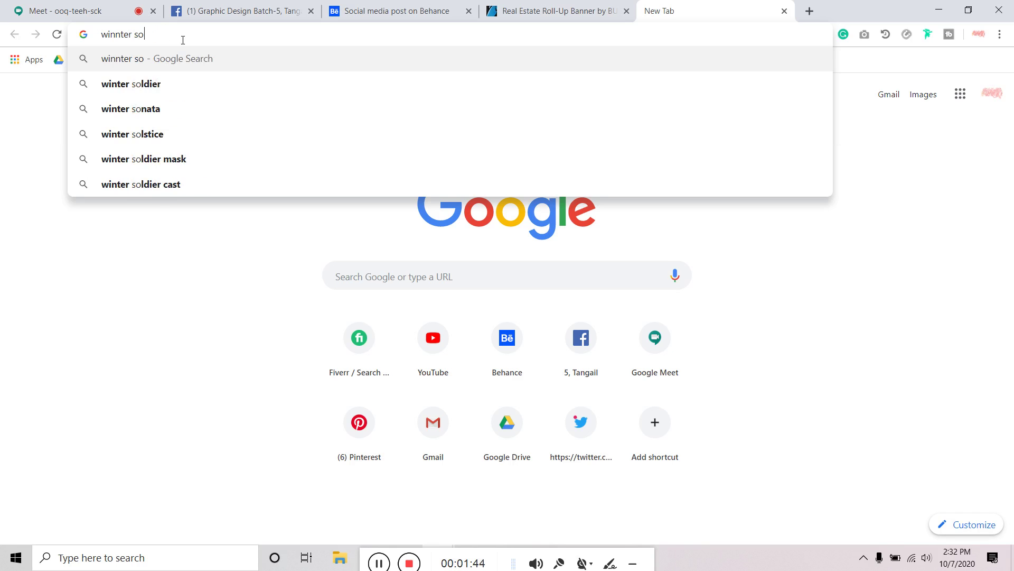
type("cial medi")
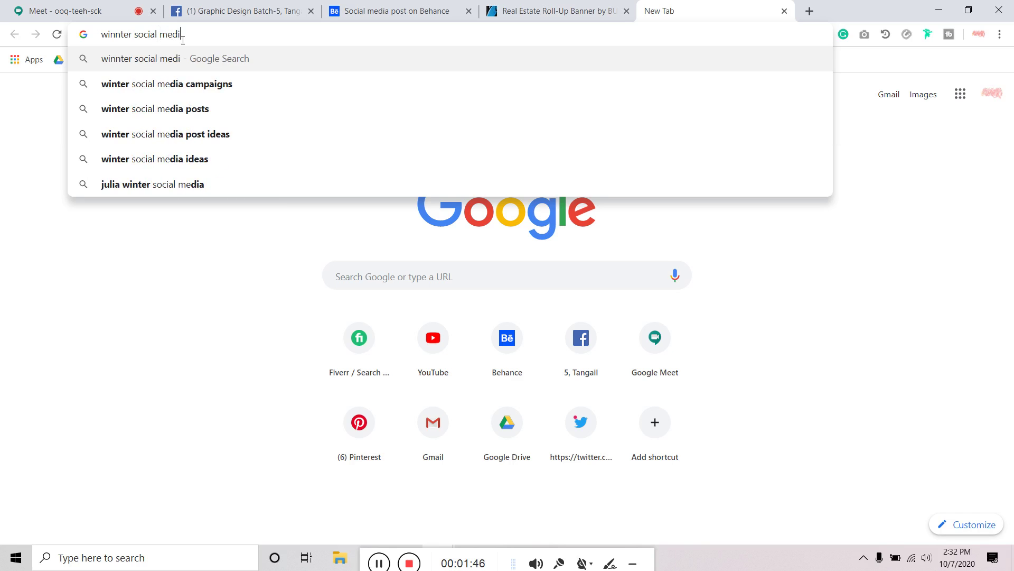
type("a post d")
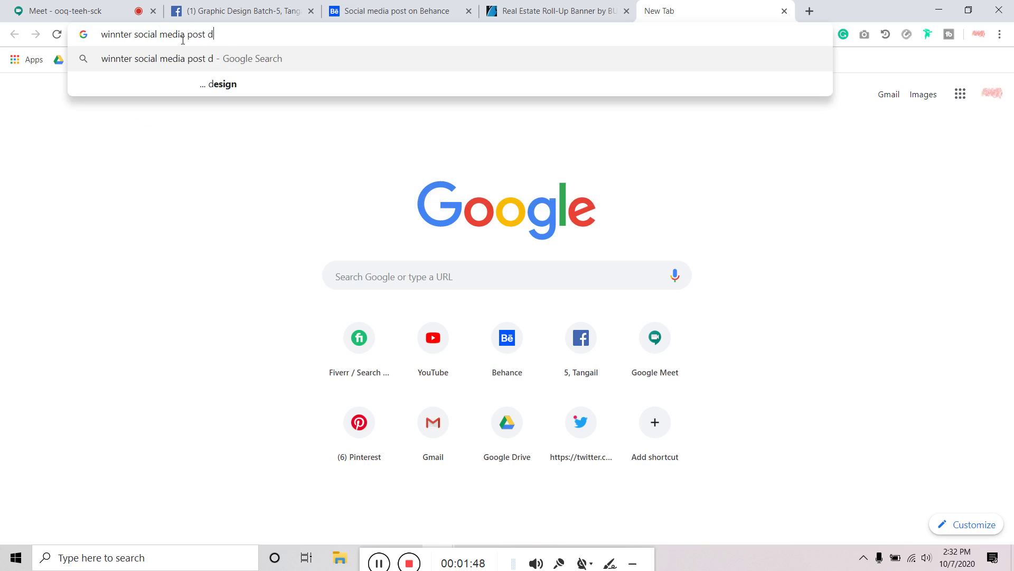
type("esign")
key("Return")
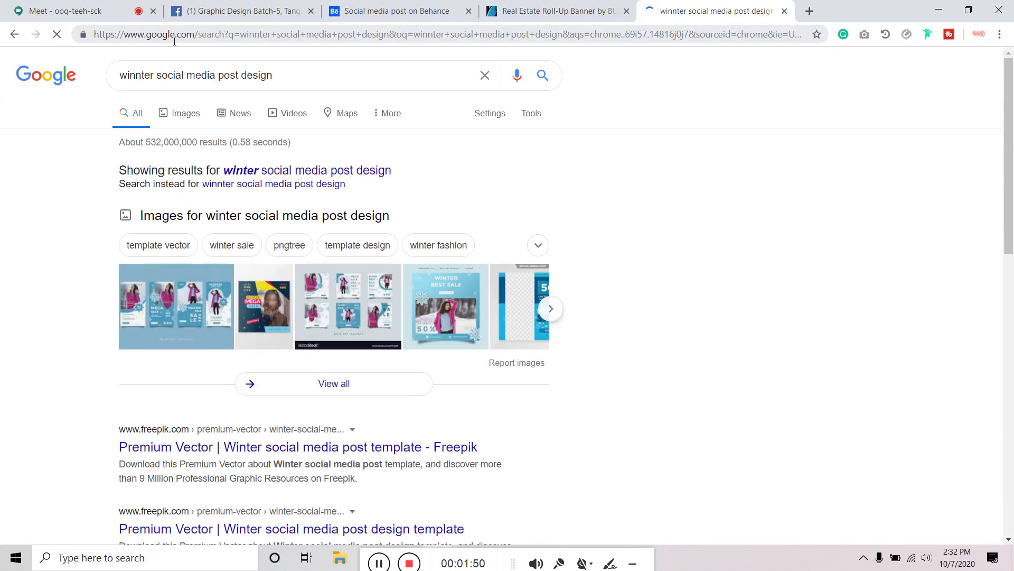
Rerun the search with the corrected spelling 'winter' and scroll through its image results
left_click(263, 176)
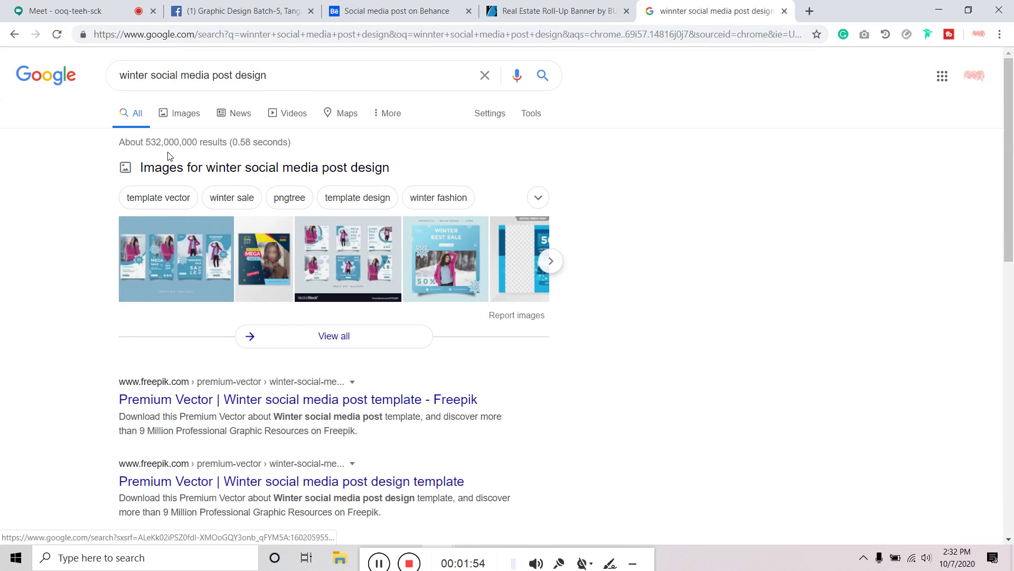
left_click(185, 113)
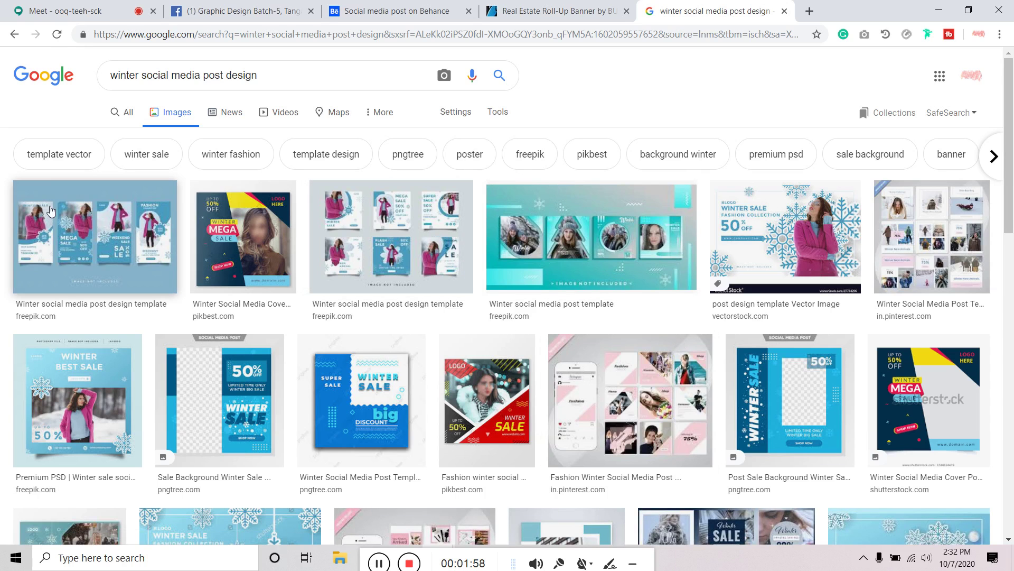
scroll(819, 254, "down", 3)
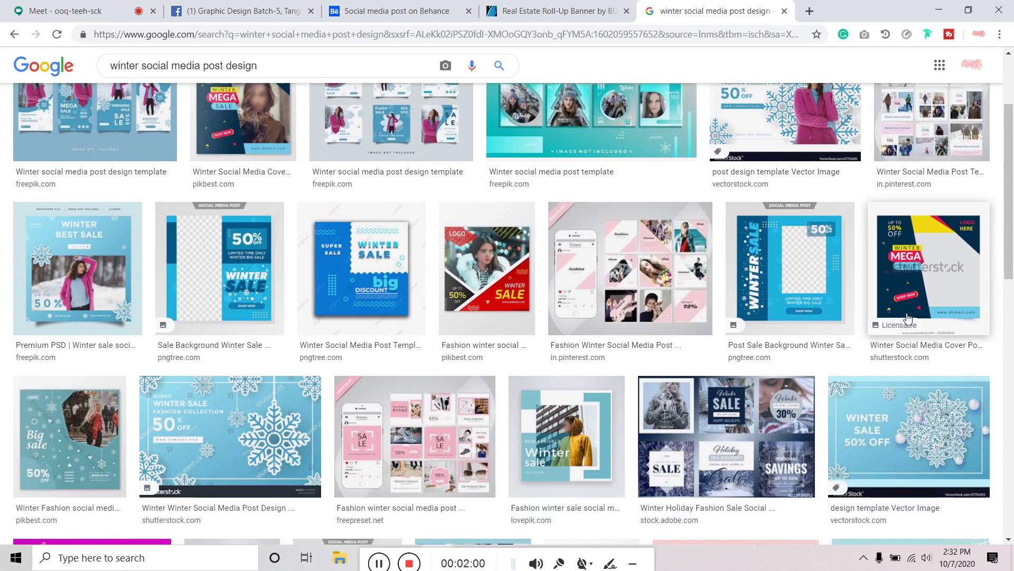
scroll(908, 318, "down", 7)
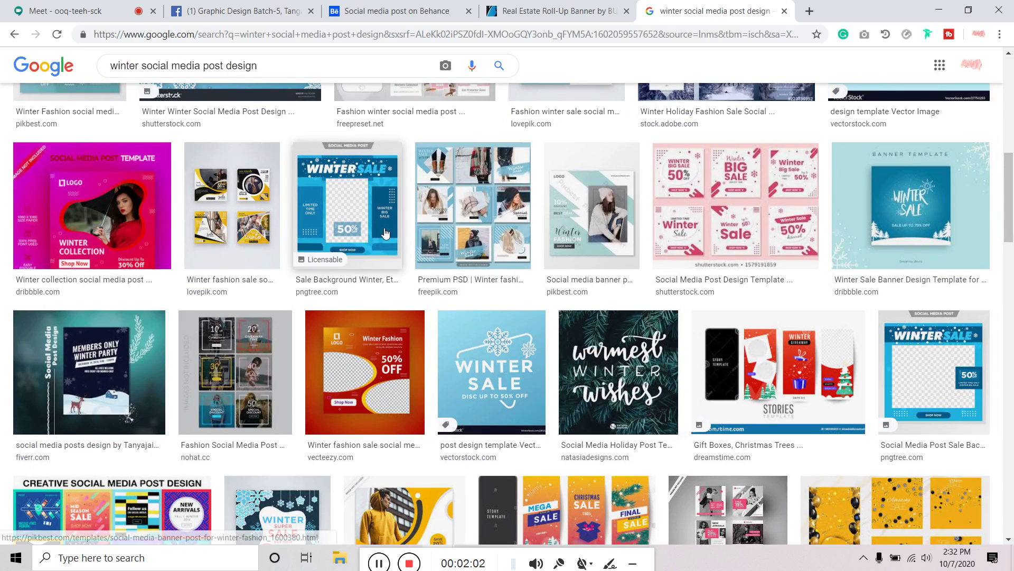
scroll(493, 360, "down", 3)
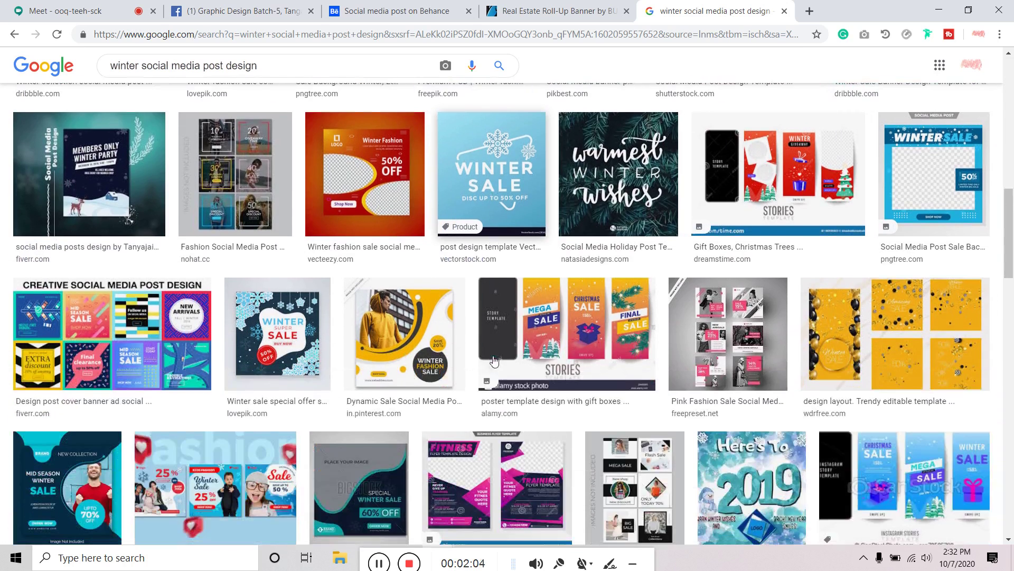
scroll(745, 357, "down", 4)
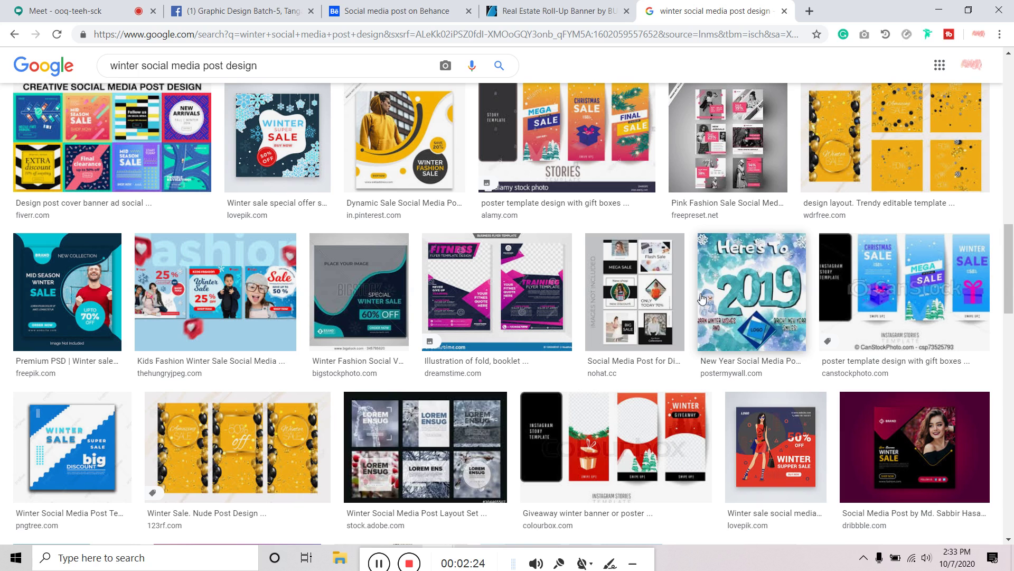
scroll(606, 290, "up", 1)
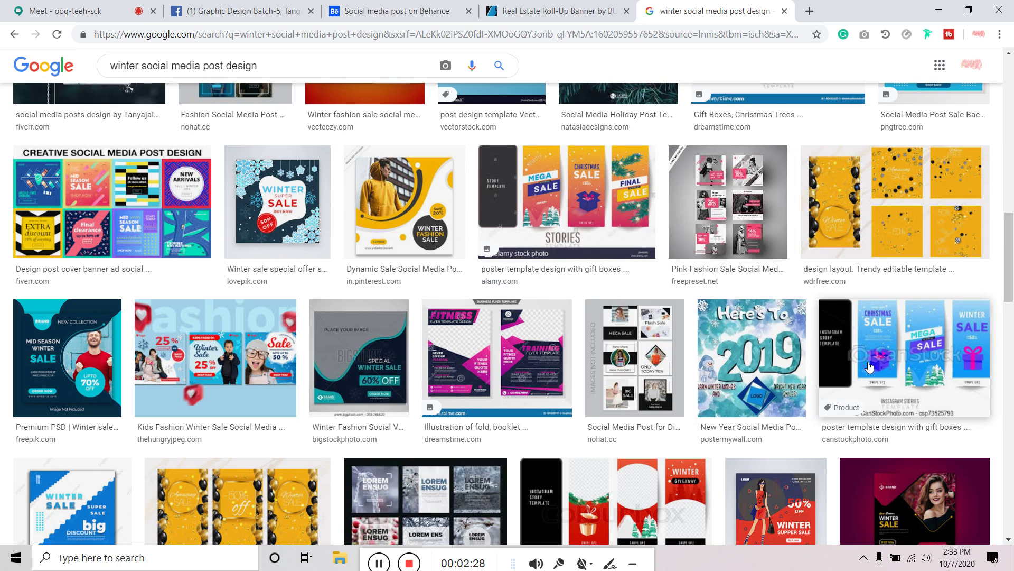
scroll(870, 366, "up", 4)
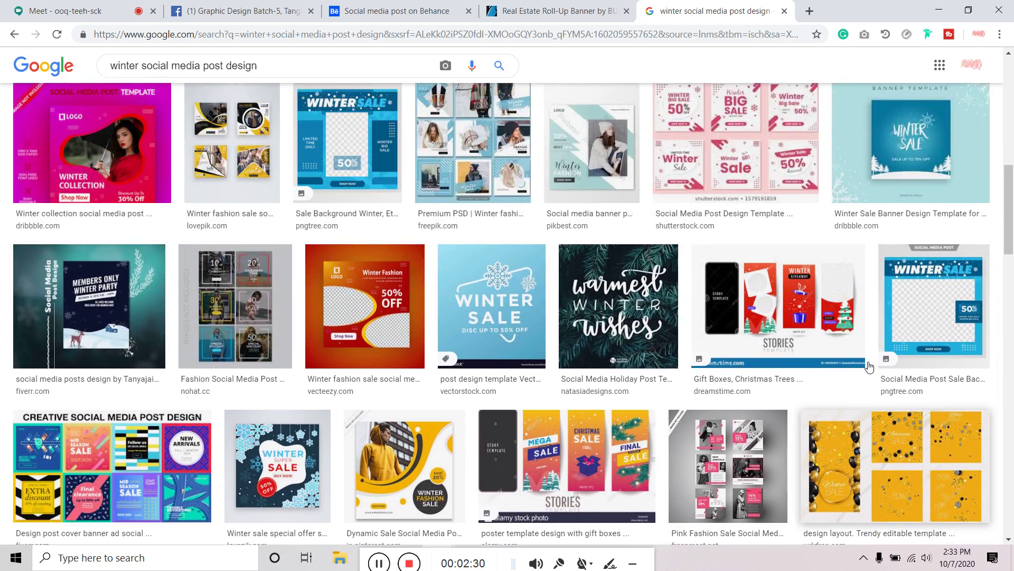
scroll(855, 373, "up", 8)
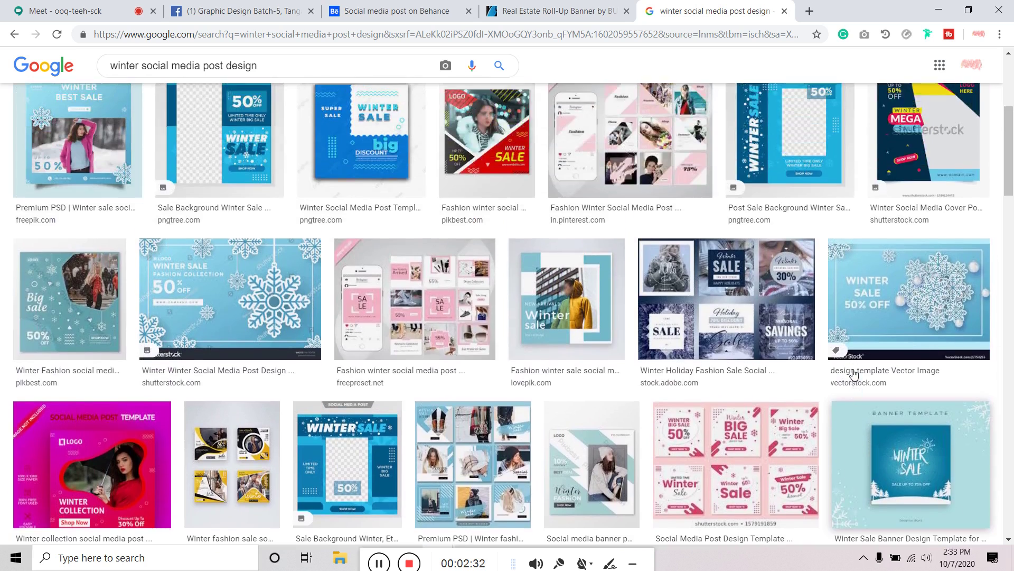
scroll(477, 331, "up", 1)
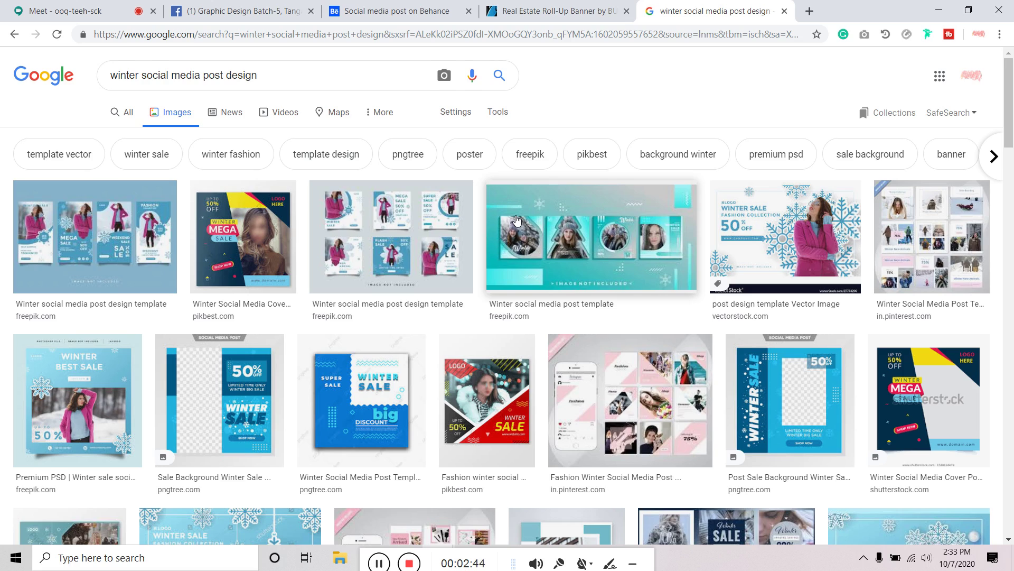
scroll(516, 220, "down", 10)
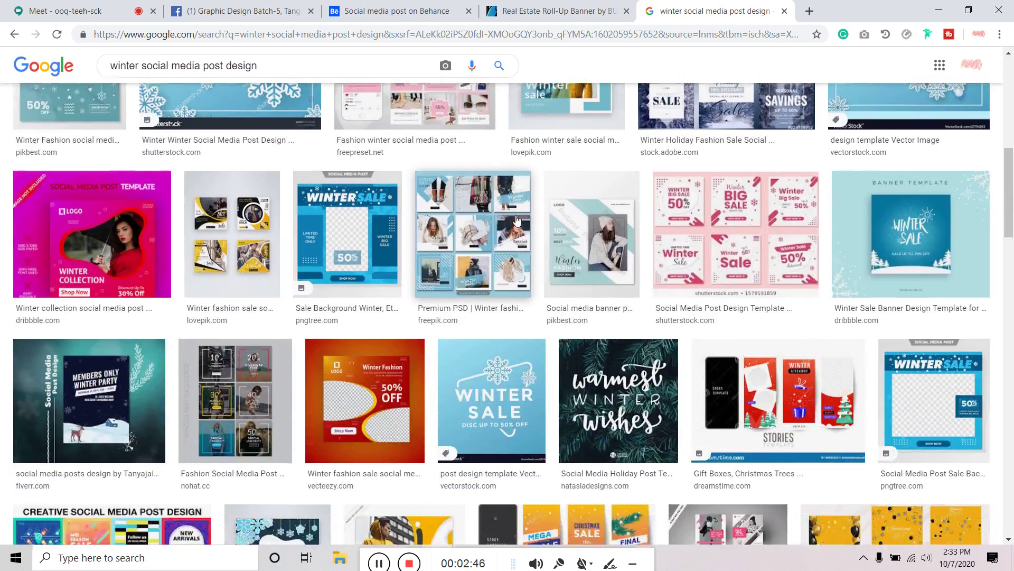
scroll(516, 220, "down", 10)
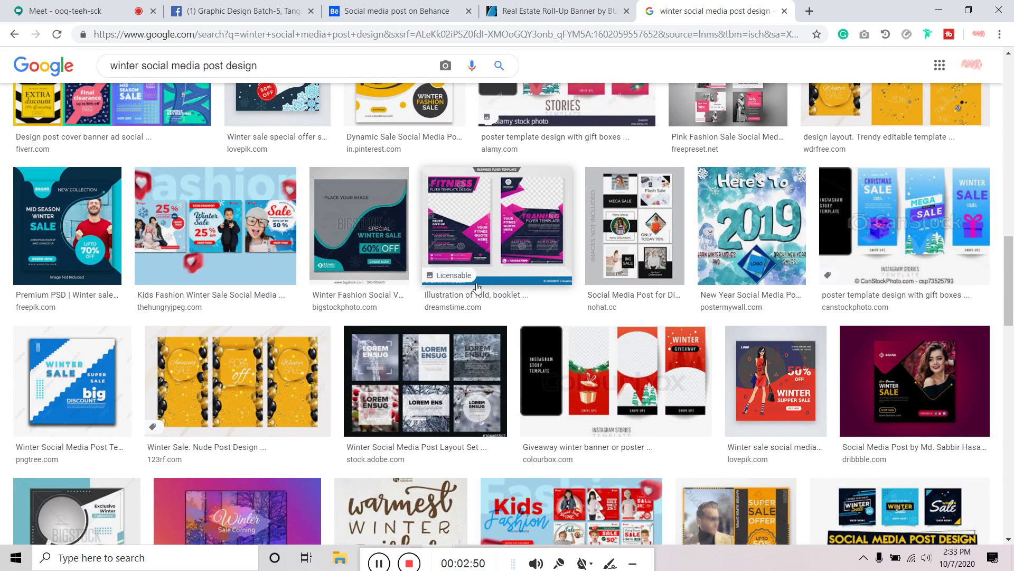
Close the image results tab and go to Adobe Color in a fresh tab
left_click(784, 11)
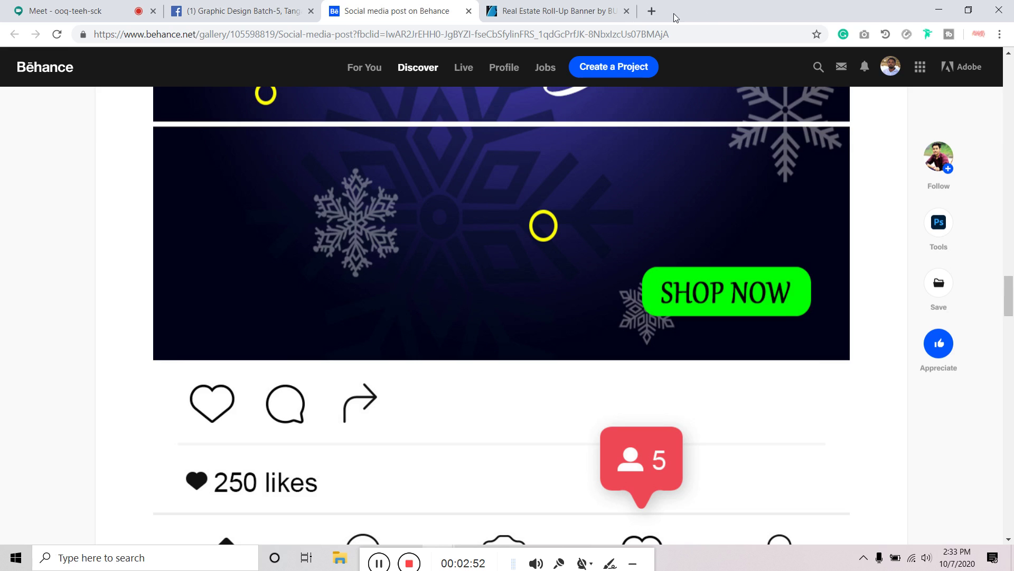
left_click(651, 11)
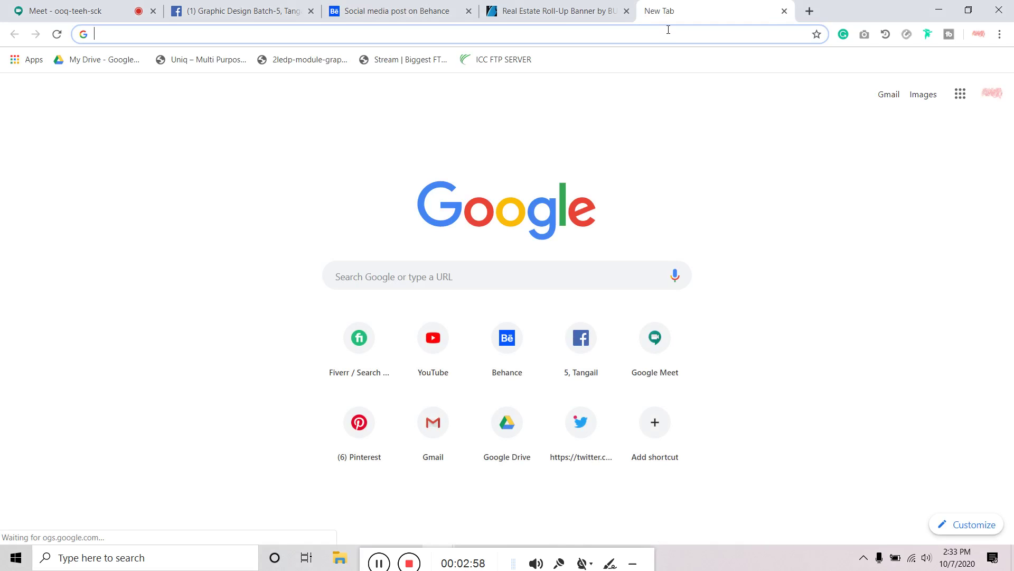
type("adobe")
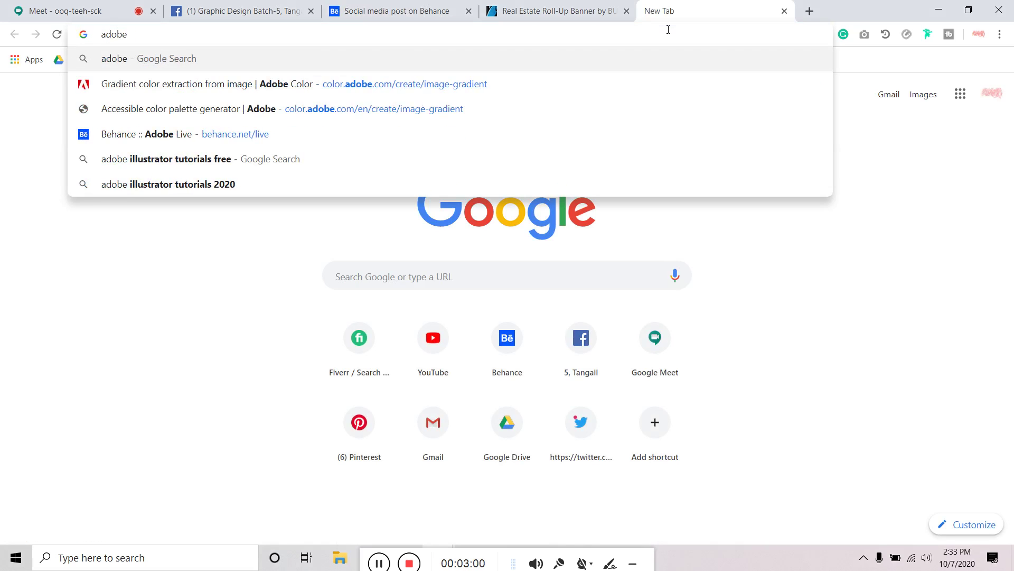
left_click(223, 84)
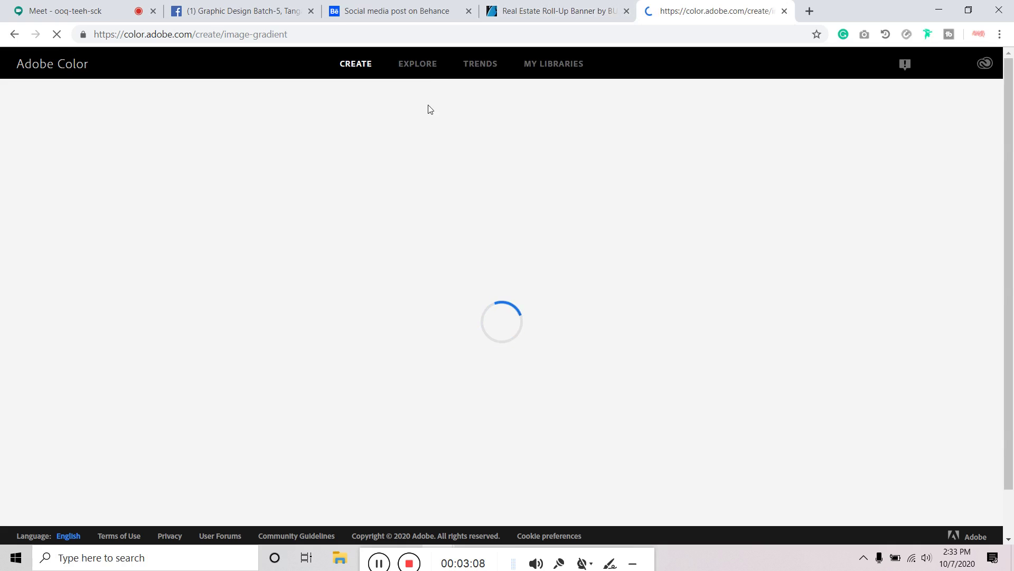
Browse Adobe Color's Trends and Explore pages, ending back on Trends
left_click(468, 65)
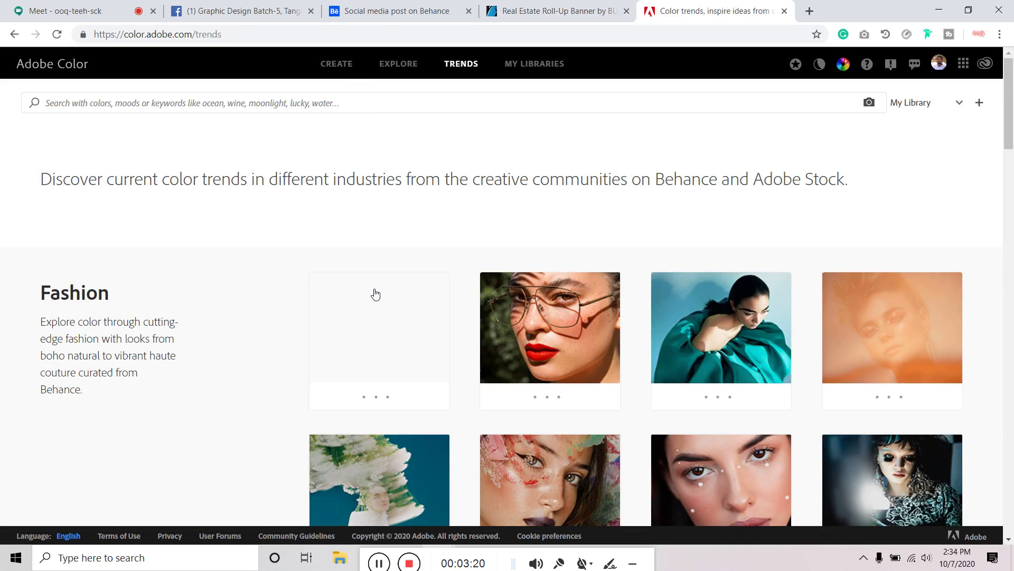
scroll(374, 294, "down", 3)
scroll(374, 339, "up", 3)
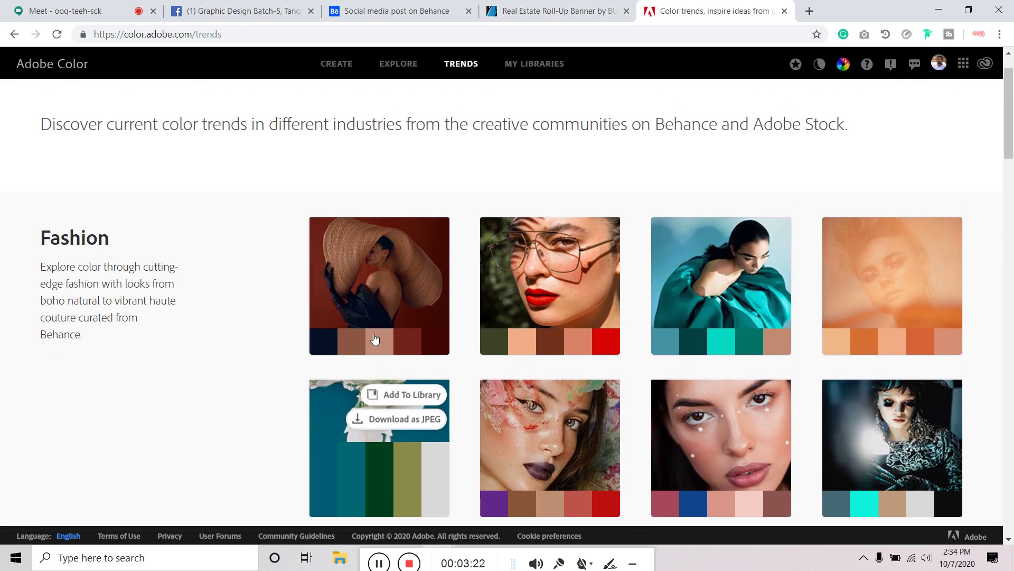
left_click(397, 69)
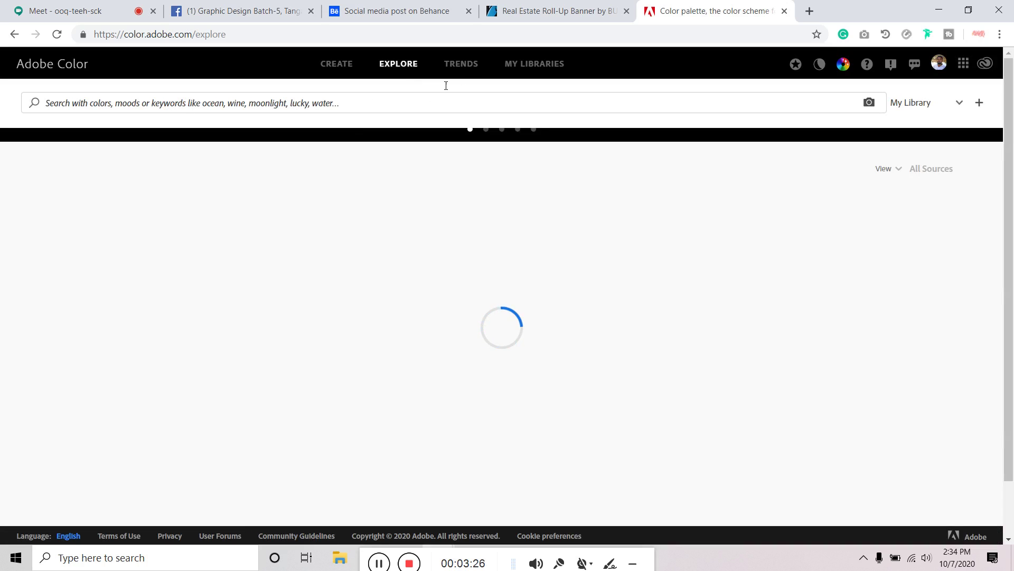
left_click(468, 67)
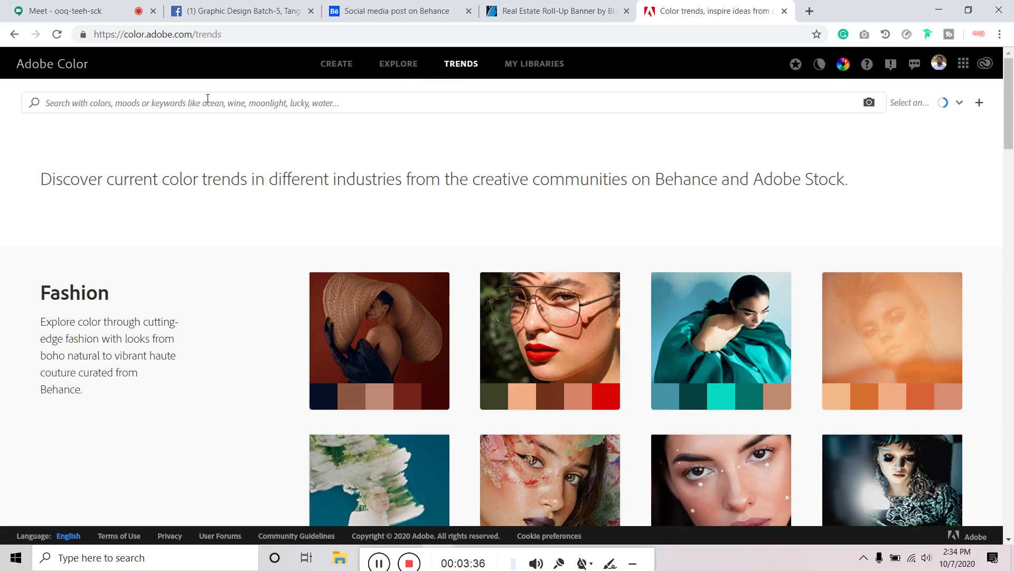
left_click(208, 98)
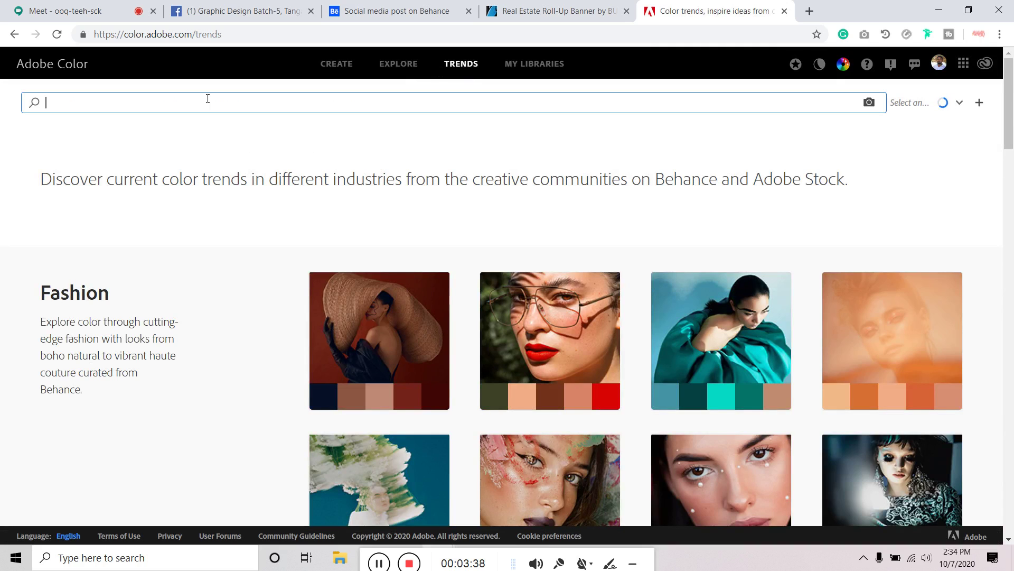
Search Adobe Color for 'winter' palettes
type("winter")
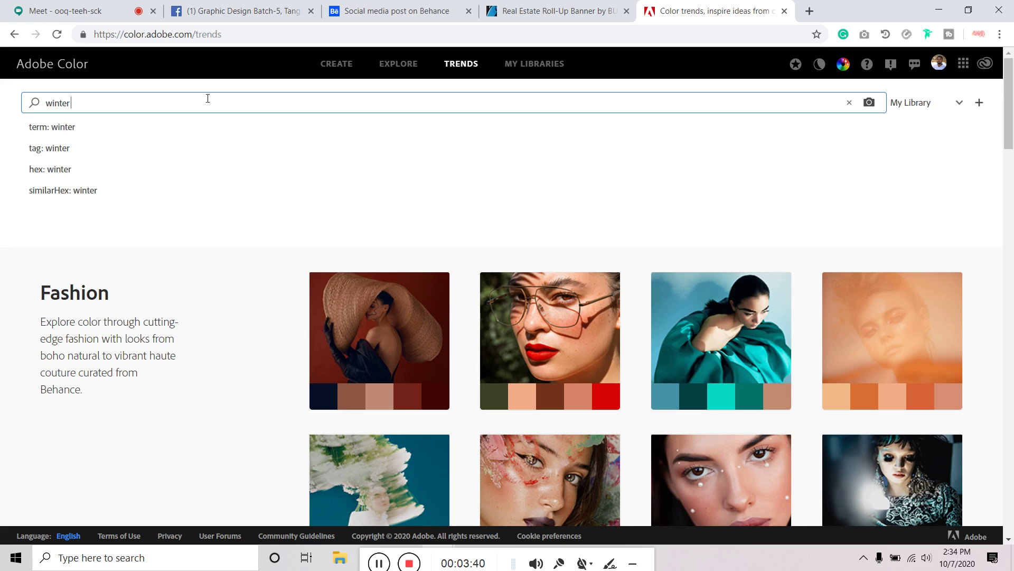
key("Return")
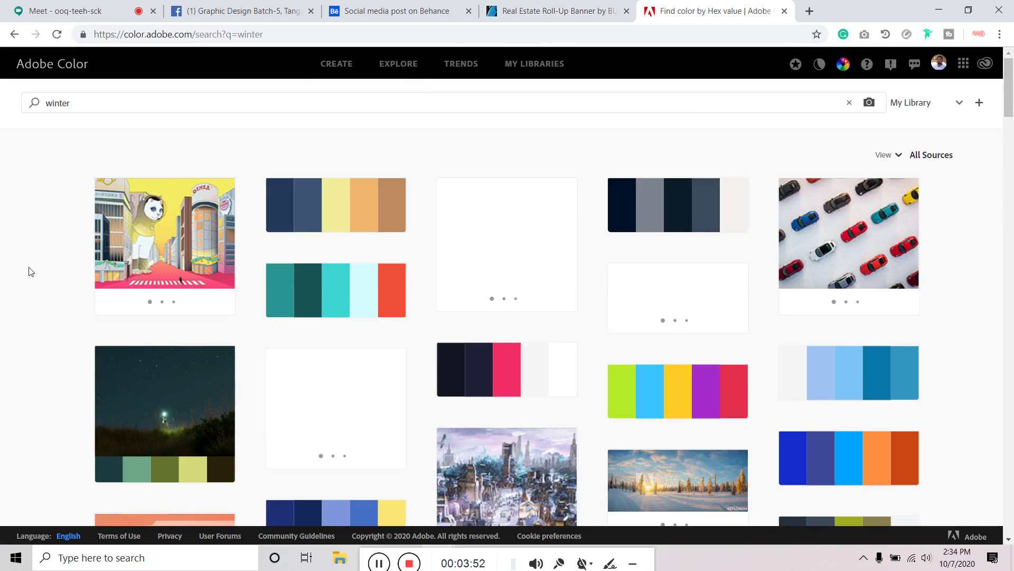
scroll(30, 272, "down", 8)
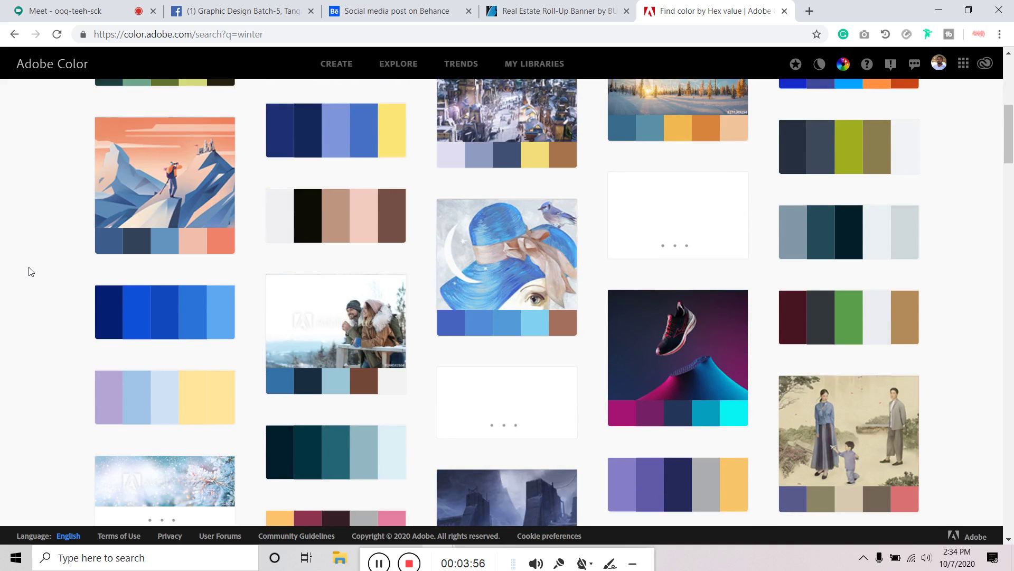
scroll(30, 271, "down", 1)
scroll(30, 272, "up", 10)
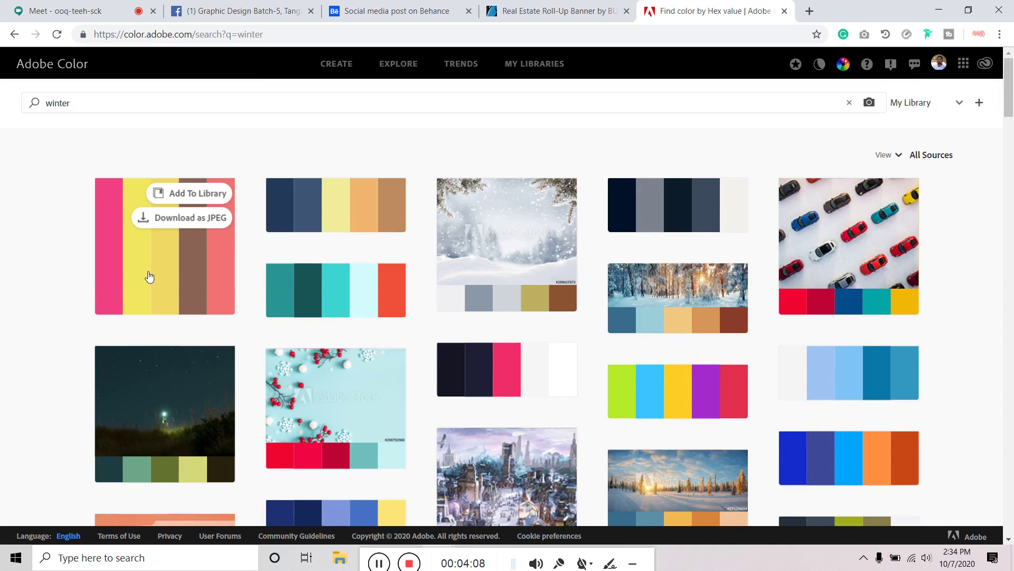
Scroll down through the winter palette grid and back toward the top
scroll(150, 277, "down", 7)
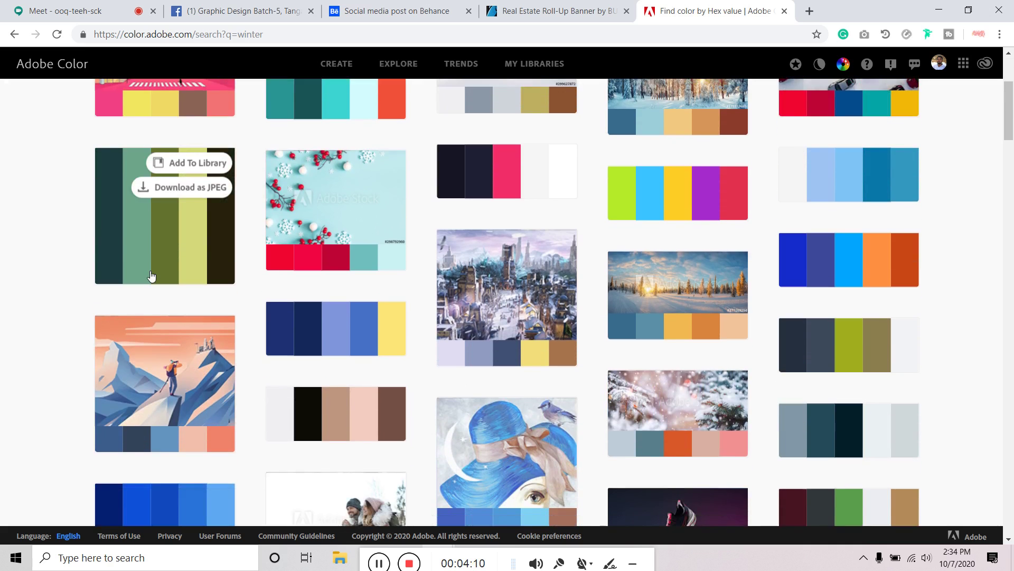
scroll(147, 277, "down", 6)
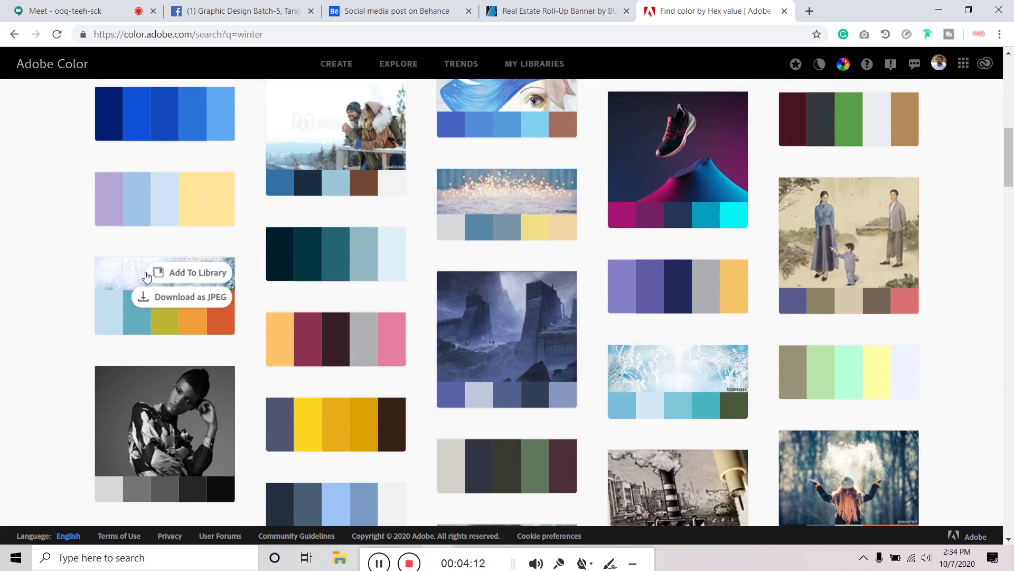
scroll(147, 275, "down", 7)
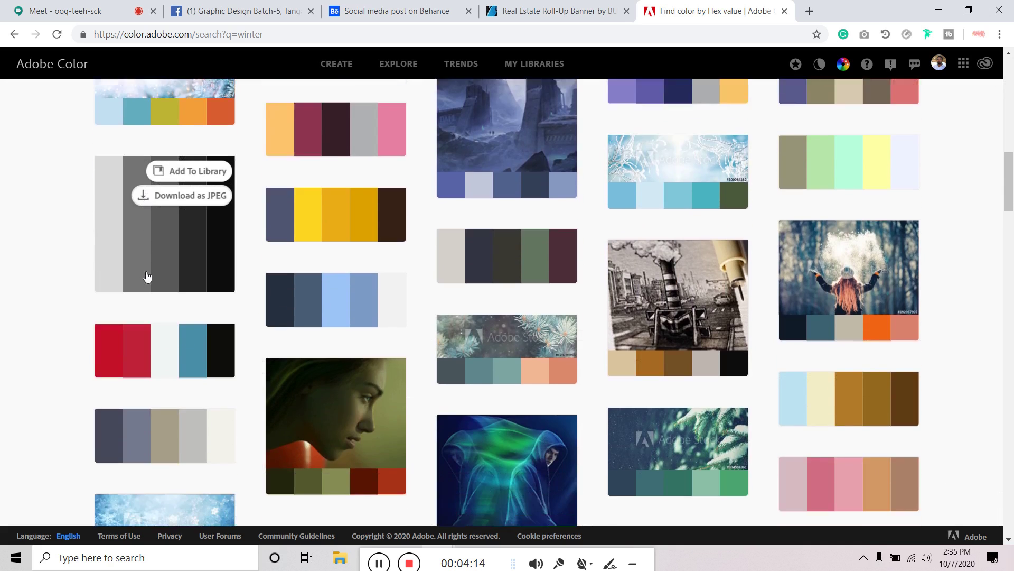
scroll(148, 276, "down", 4)
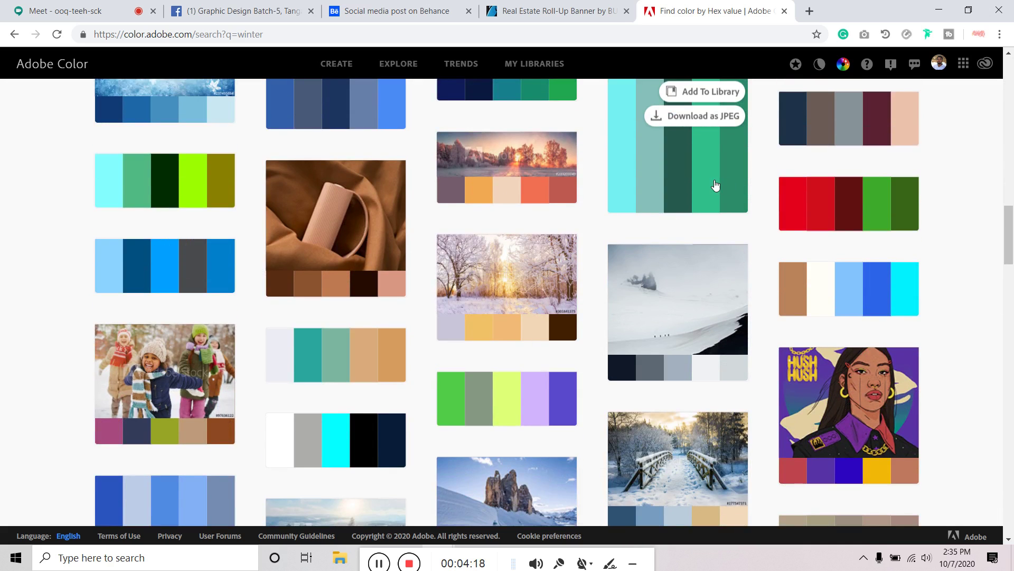
scroll(721, 198, "down", 1)
scroll(709, 268, "down", 3)
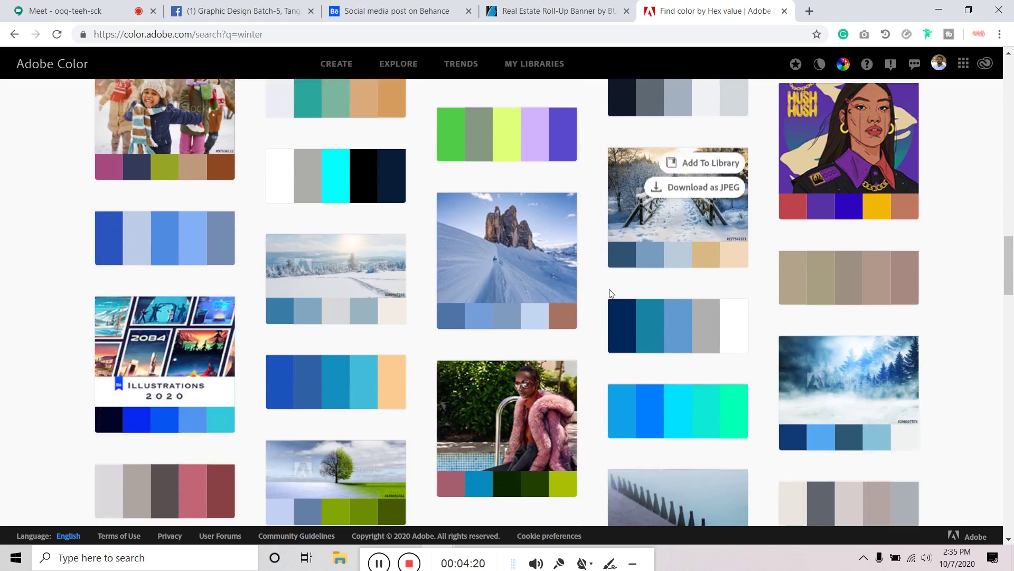
scroll(337, 350, "up", 18)
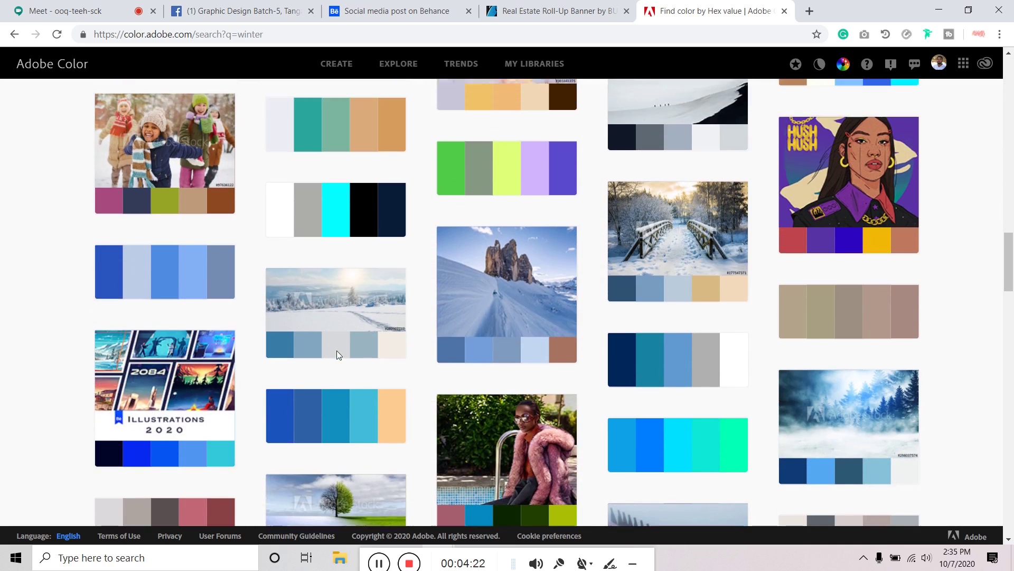
scroll(327, 363, "up", 1)
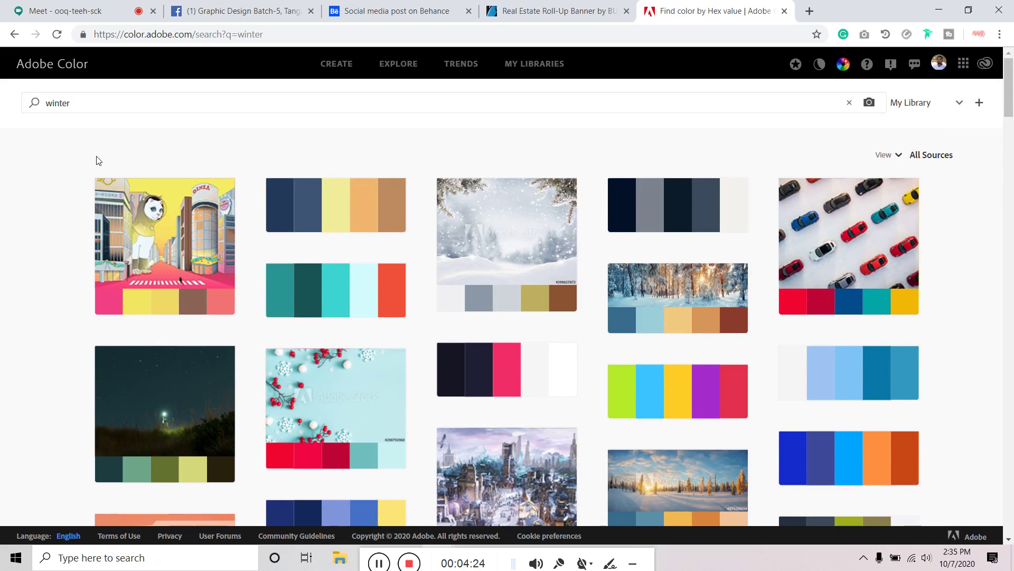
mouse_move(200, 196)
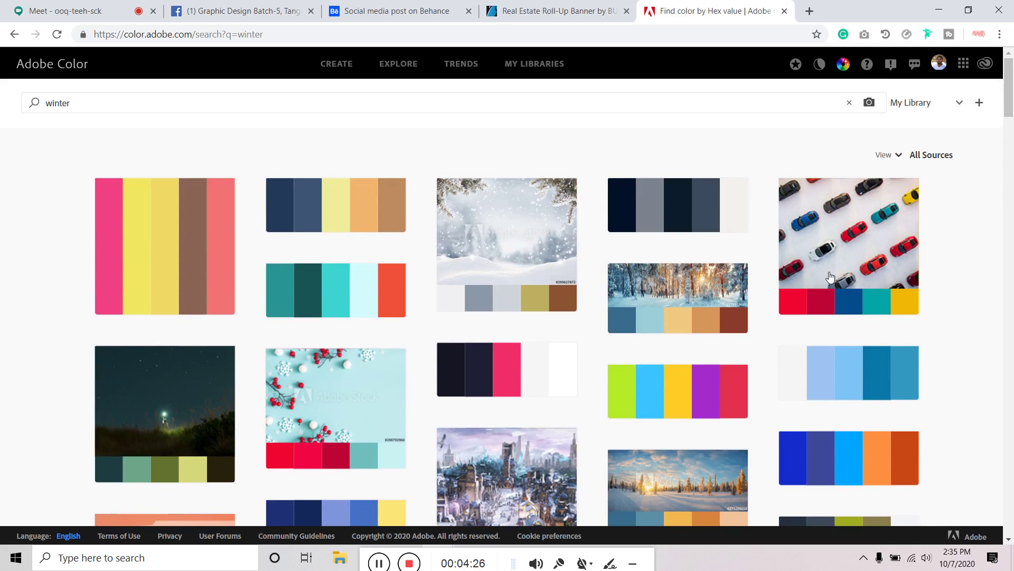
Review the GraphicRiver Real Estate Roll-Up Banner previews, highlighting 'Roll-Up Banner' in the title
left_click(83, 105)
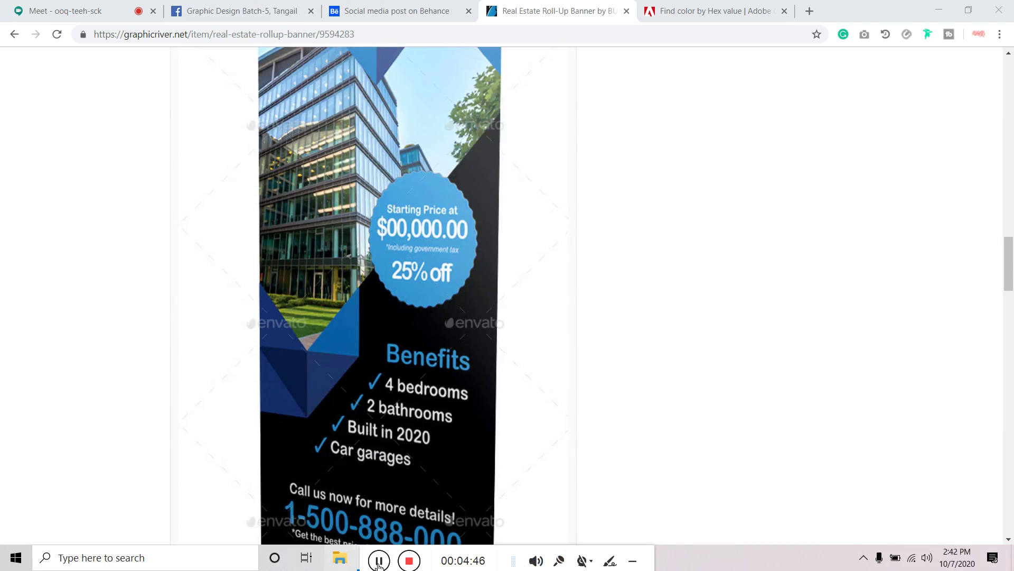
left_click_drag(366, 556, 494, 558)
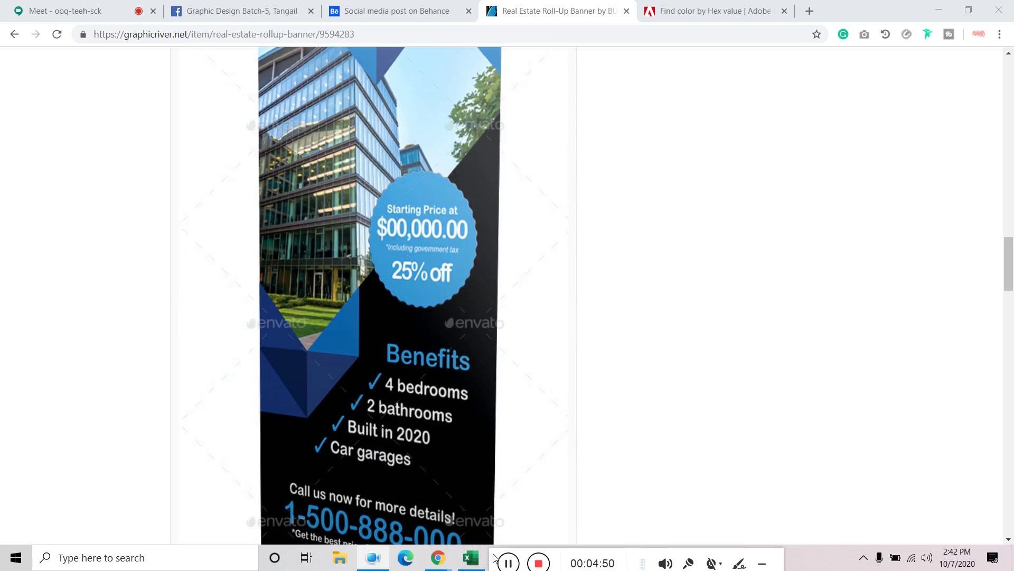
scroll(622, 327, "up", 15)
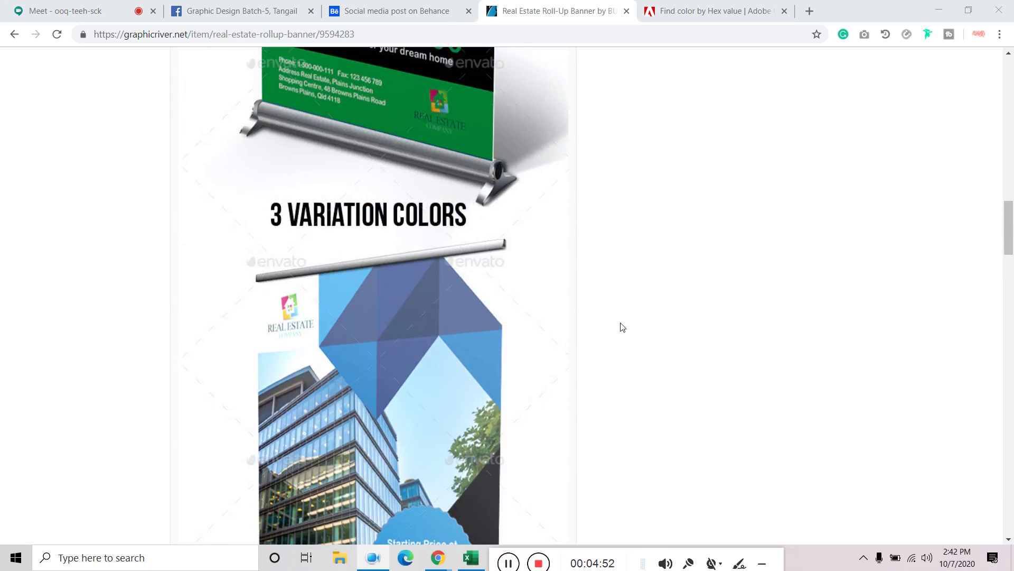
scroll(622, 327, "up", 10)
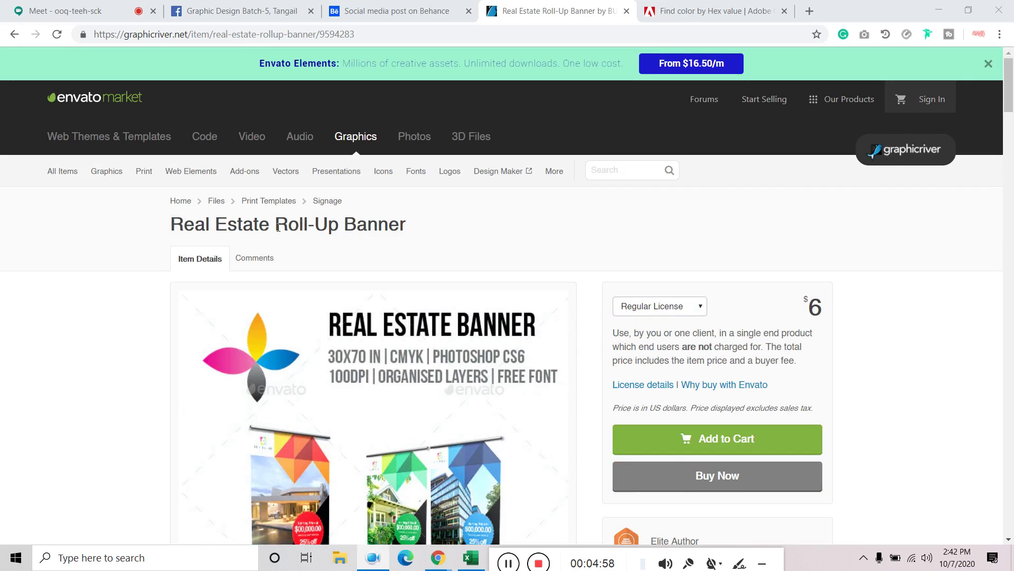
left_click_drag(278, 227, 481, 231)
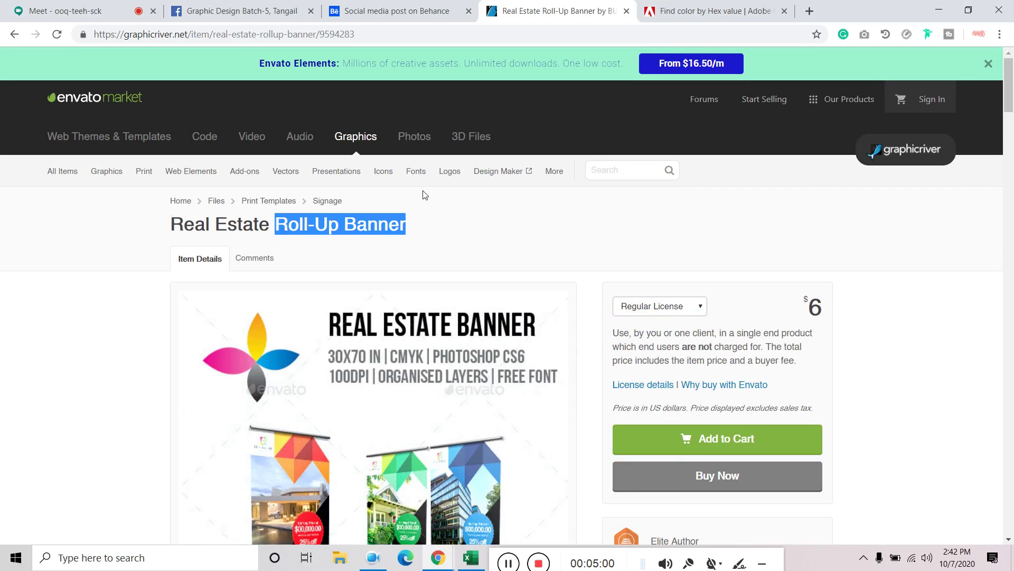
Close the Adobe Color tab, scroll the banner previews, and open a new tab
left_click(729, 11)
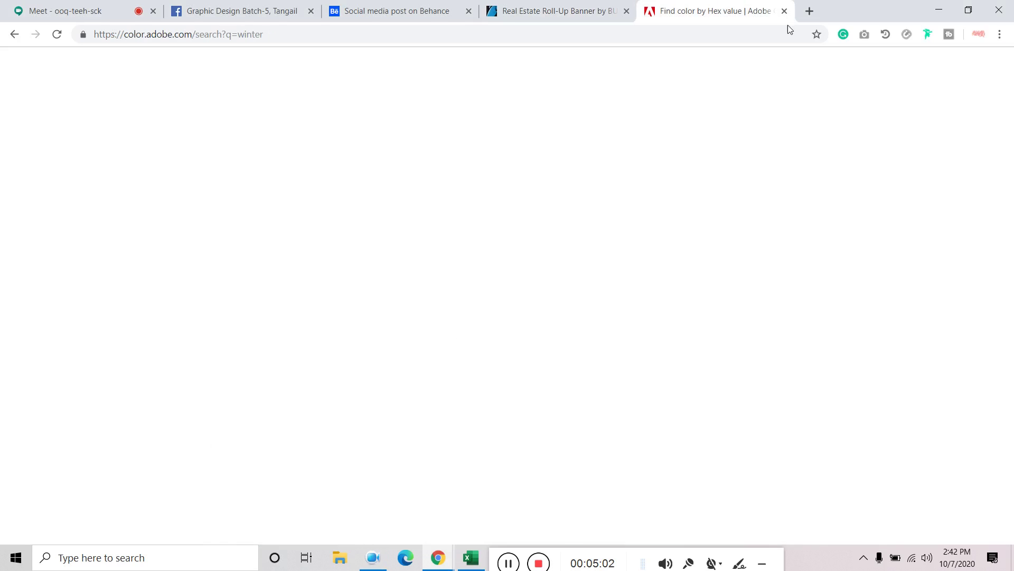
left_click(784, 11)
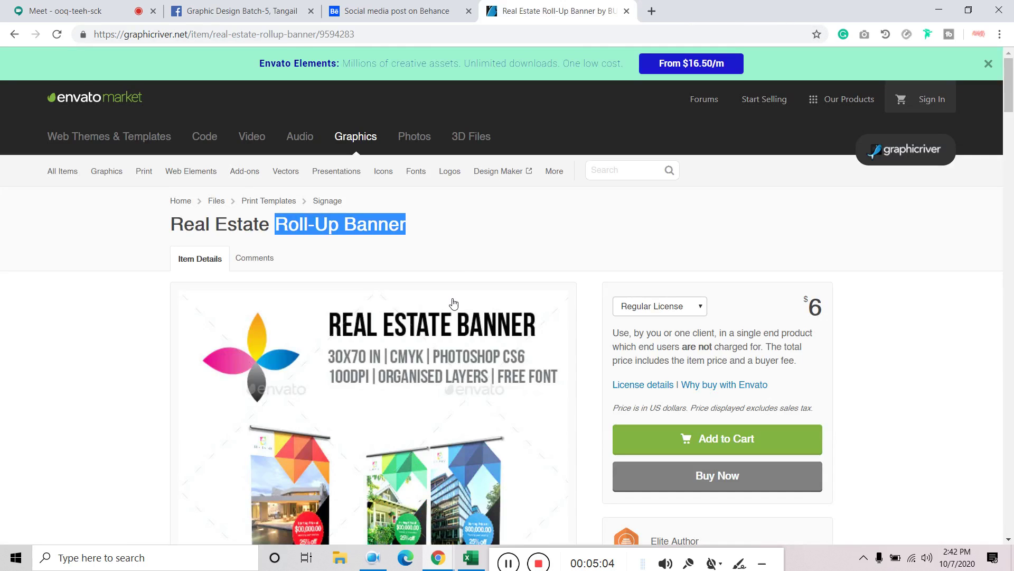
scroll(450, 312, "down", 4)
scroll(451, 312, "down", 1)
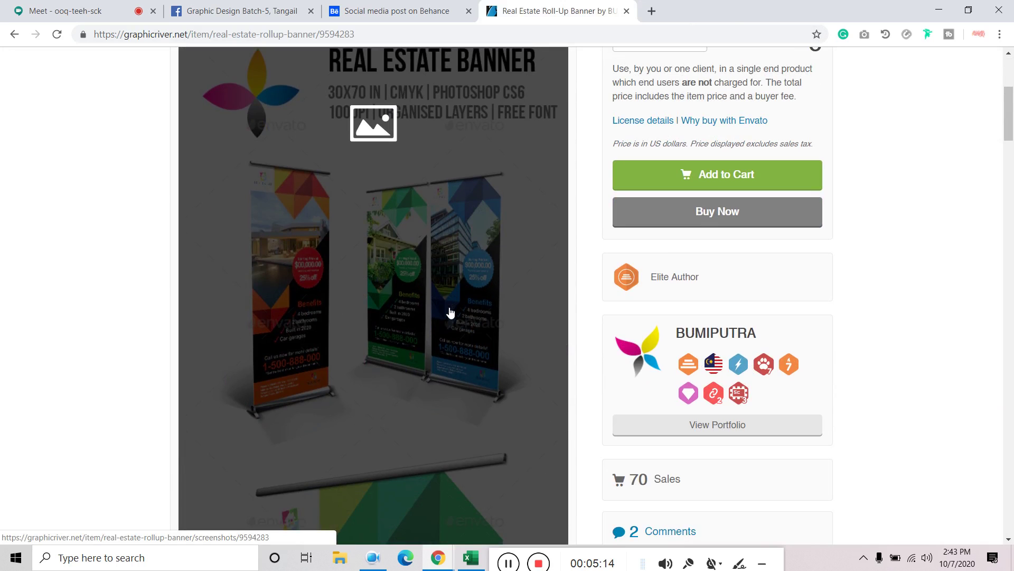
scroll(450, 313, "down", 15)
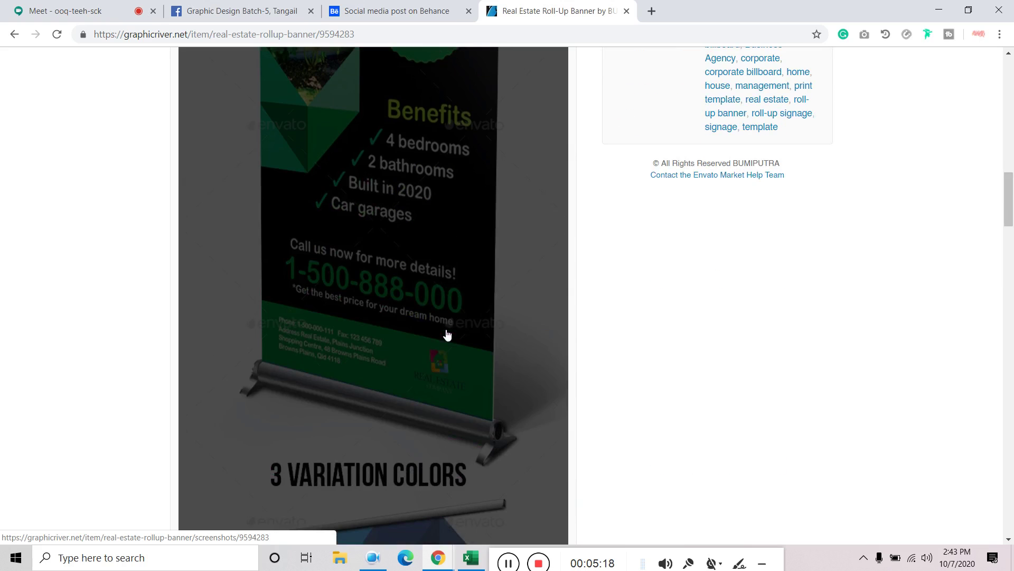
scroll(452, 259, "down", 15)
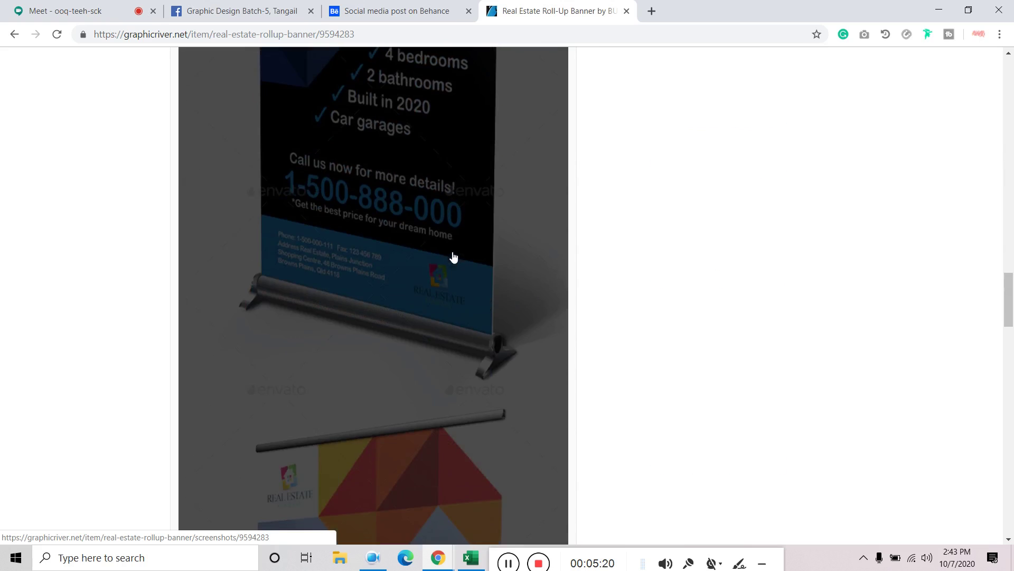
left_click(653, 10)
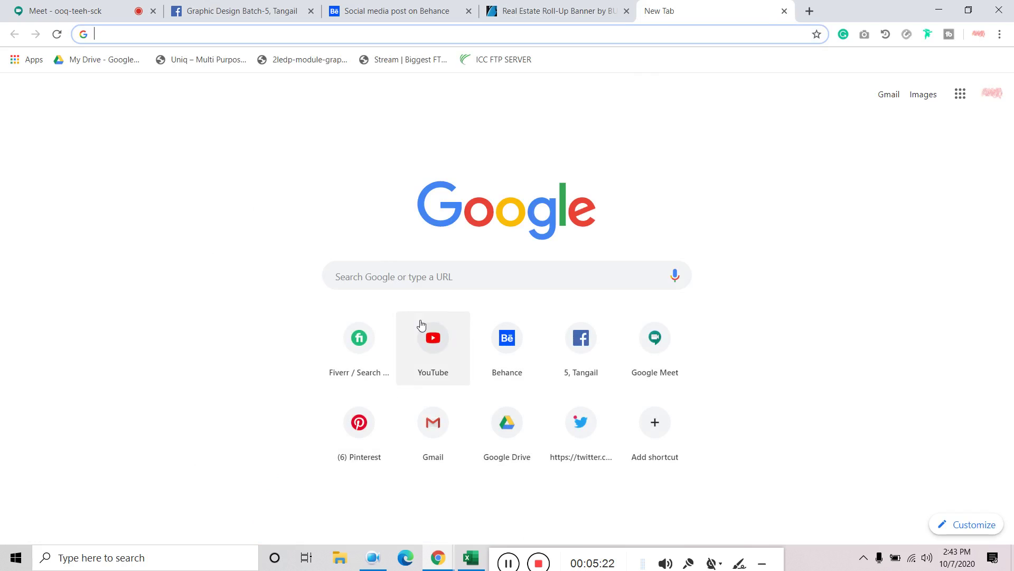
Search Fiverr services for 'roll up banner'
left_click(358, 335)
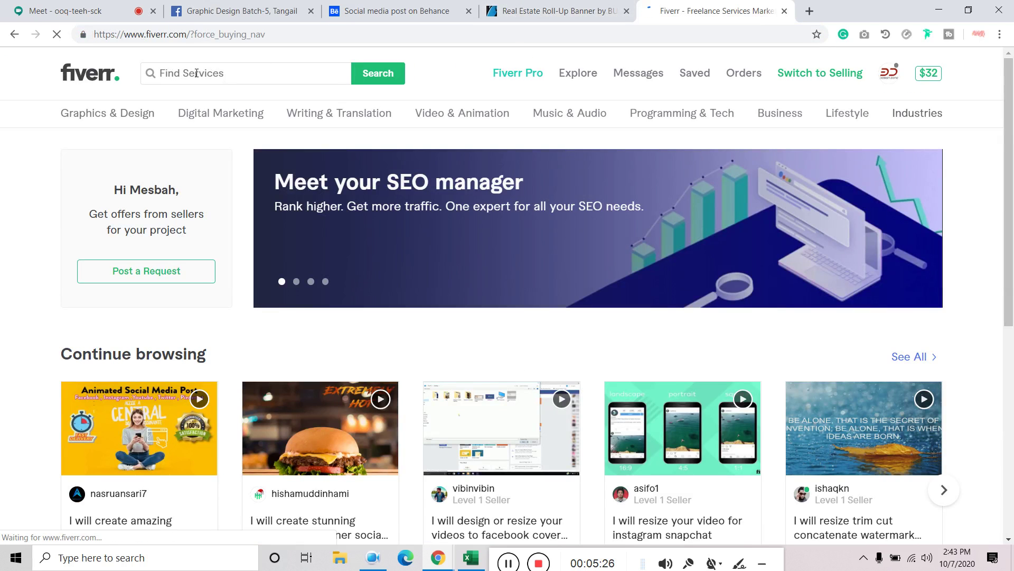
left_click(197, 73)
type("ro")
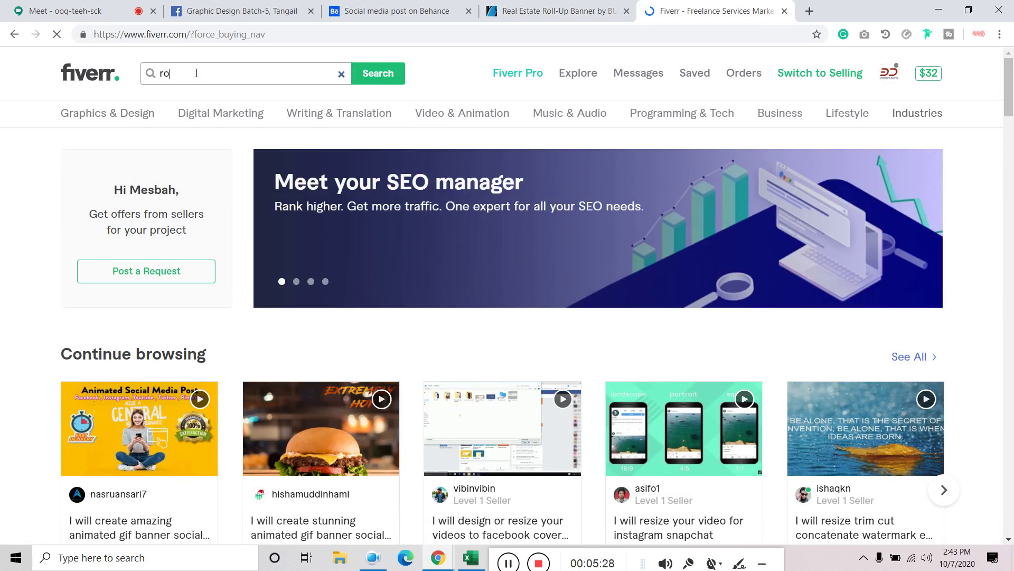
type("ll up banner")
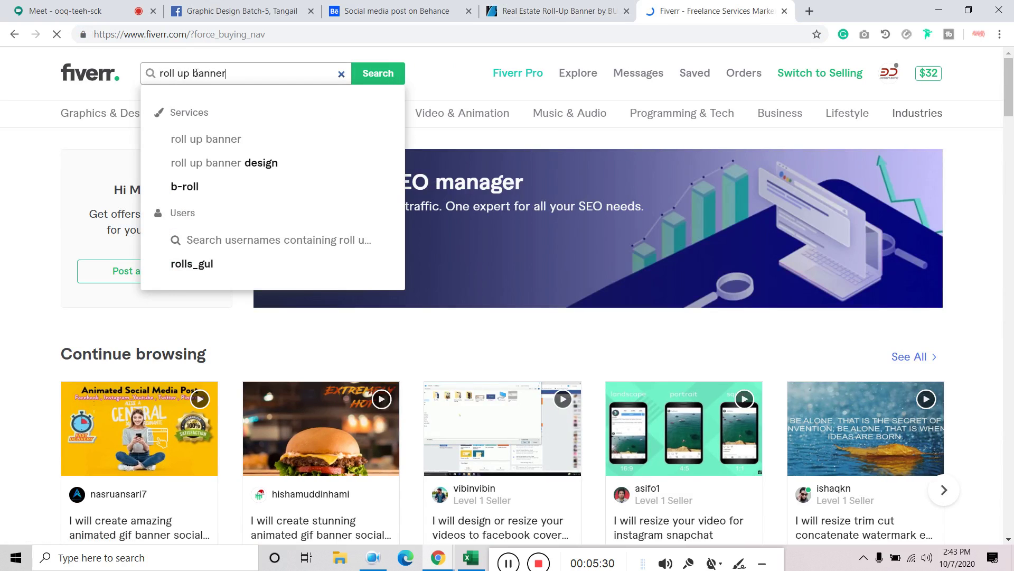
key("Return")
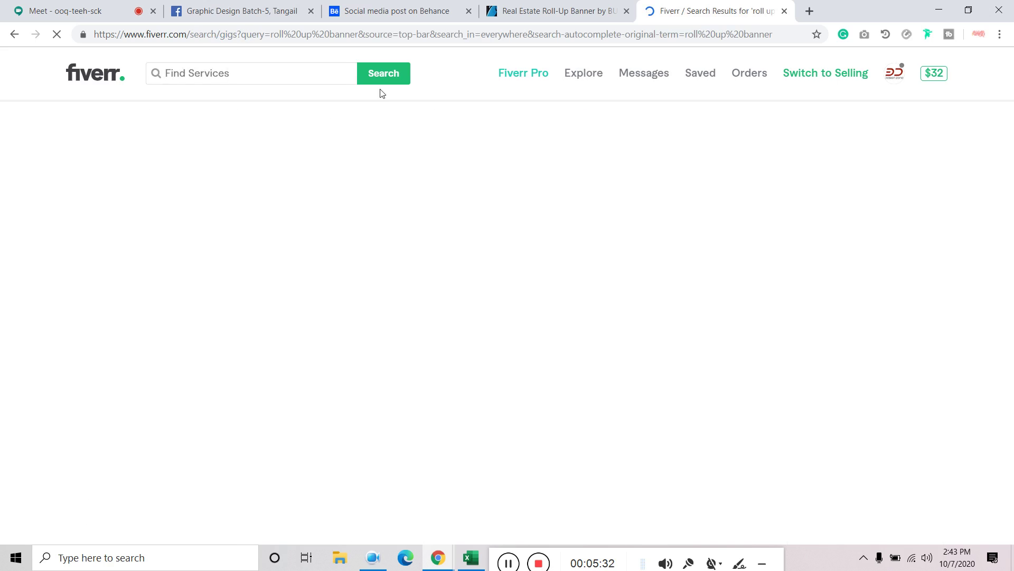
scroll(450, 181, "down", 1)
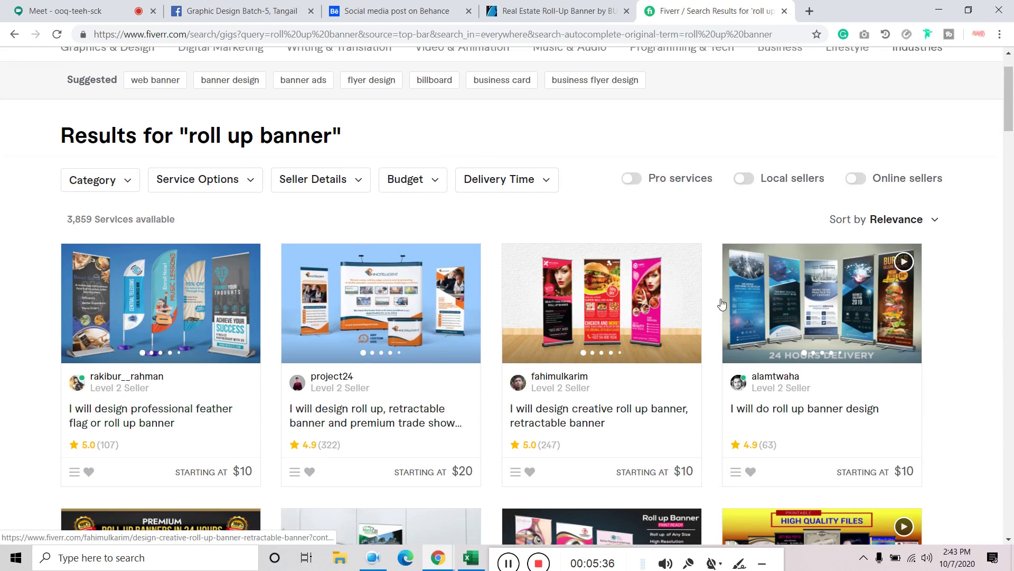
scroll(722, 299, "down", 1)
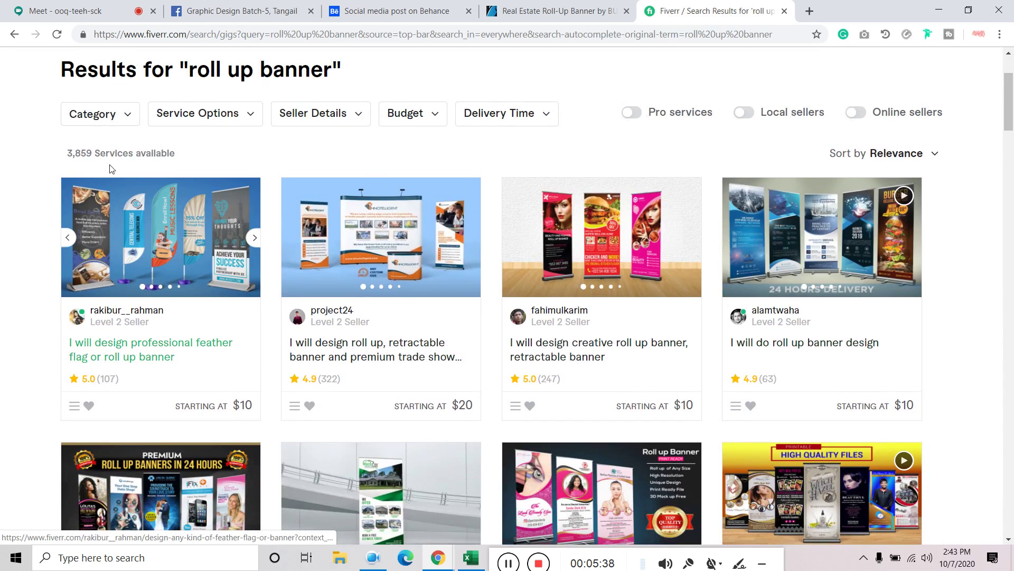
Highlight the 3,859 services count, then select 'roll up' in the search term
left_click_drag(71, 154, 97, 154)
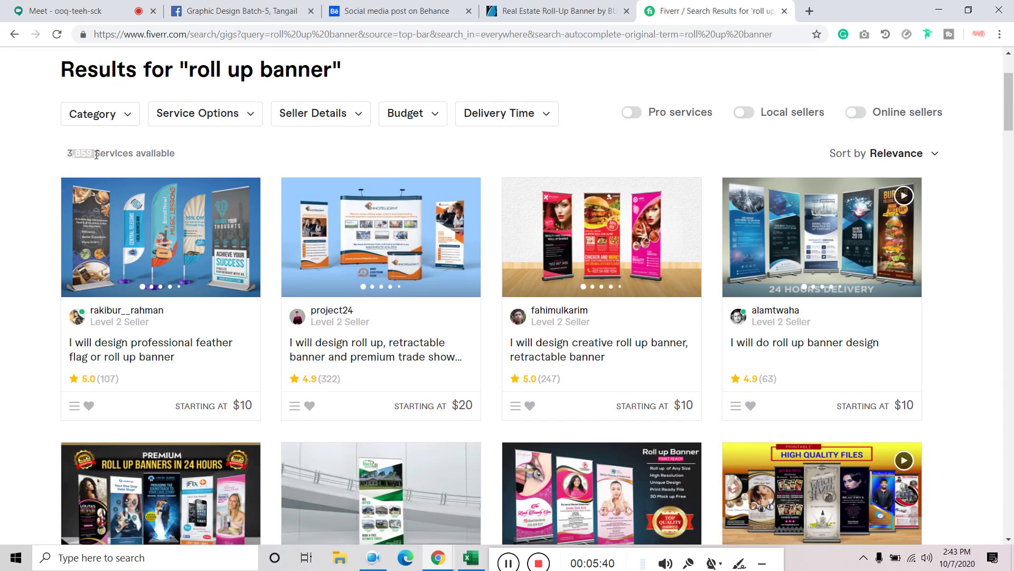
triple_click(87, 153)
double_click(87, 153)
left_click(80, 153)
scroll(90, 179, "up", 3)
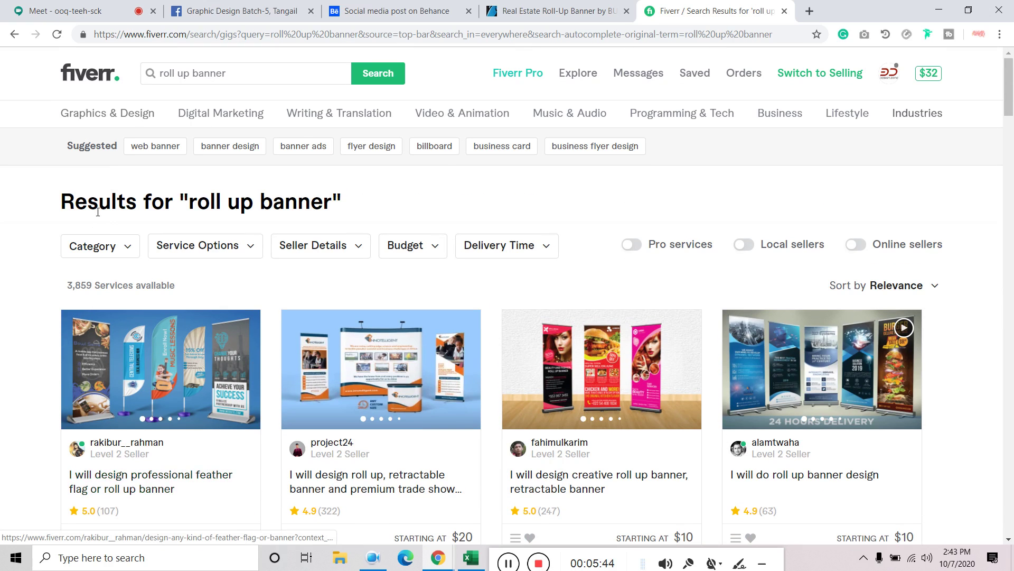
left_click_drag(191, 72, 101, 64)
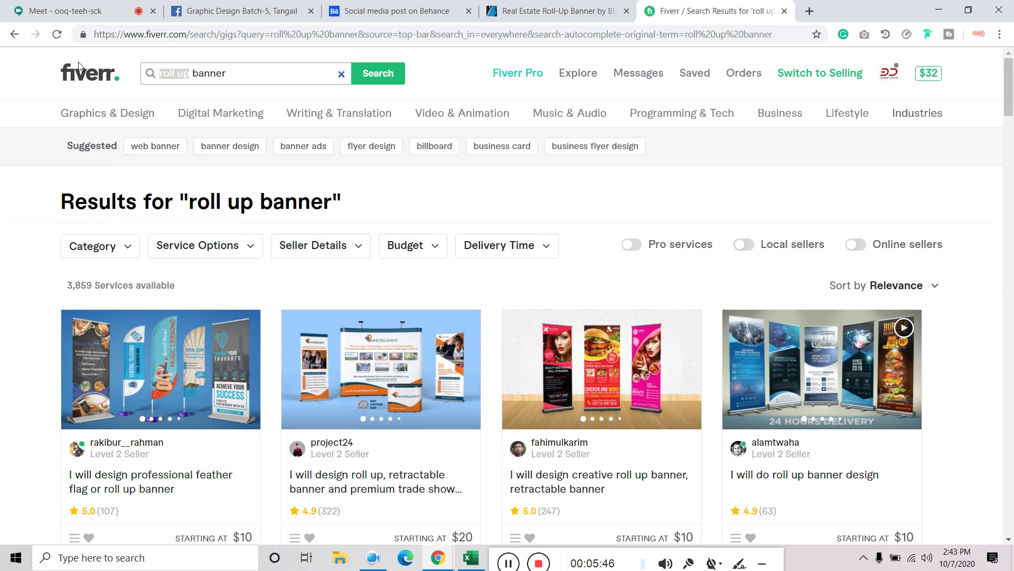
Search Fiverr for just 'banner', checking its 23,895 services and service options filter
key("BackSpace")
key("Return")
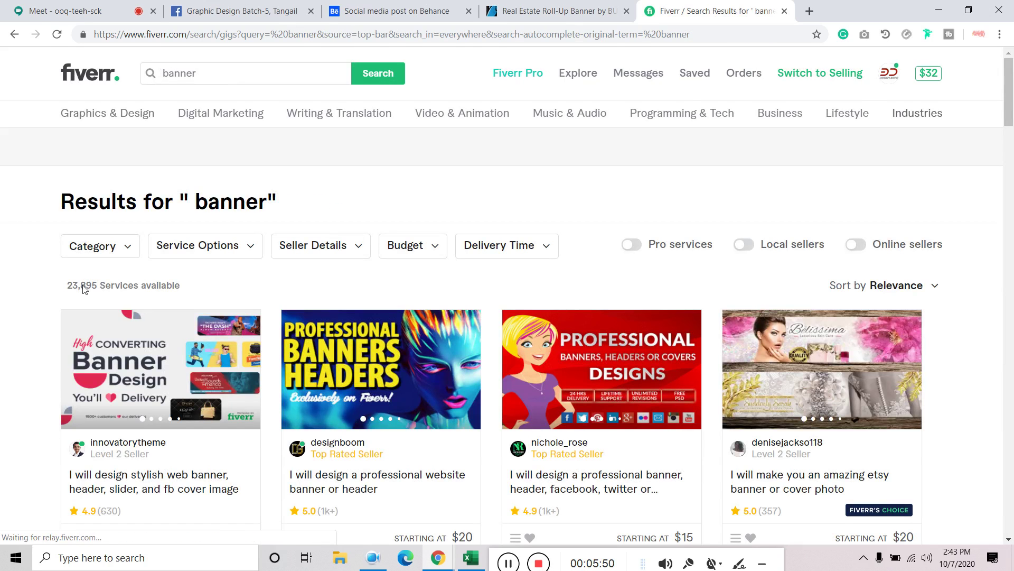
left_click_drag(81, 286, 100, 287)
left_click(183, 246)
Change the search to 'roll up banner design' and run it
left_click(161, 74)
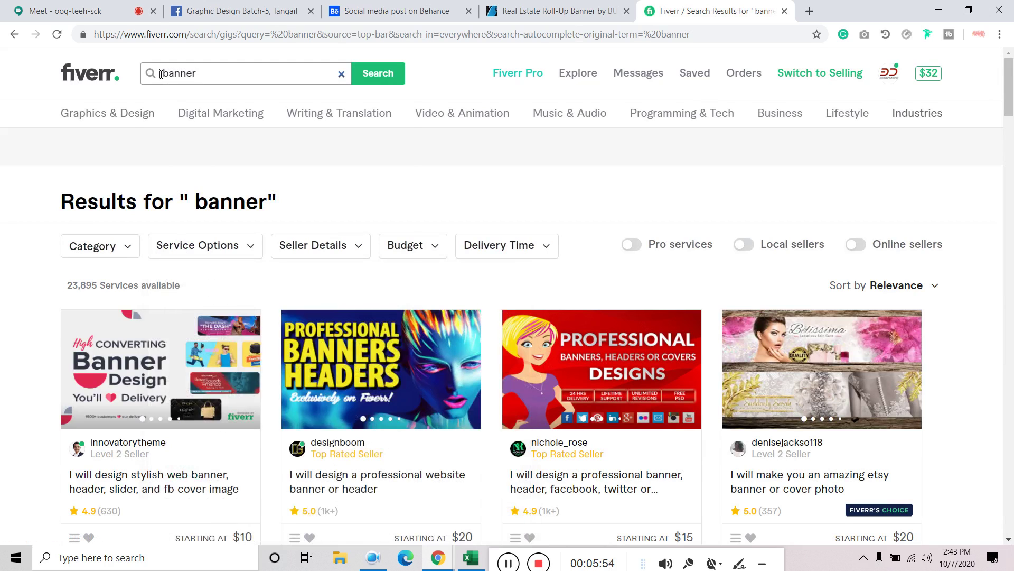
type("roll")
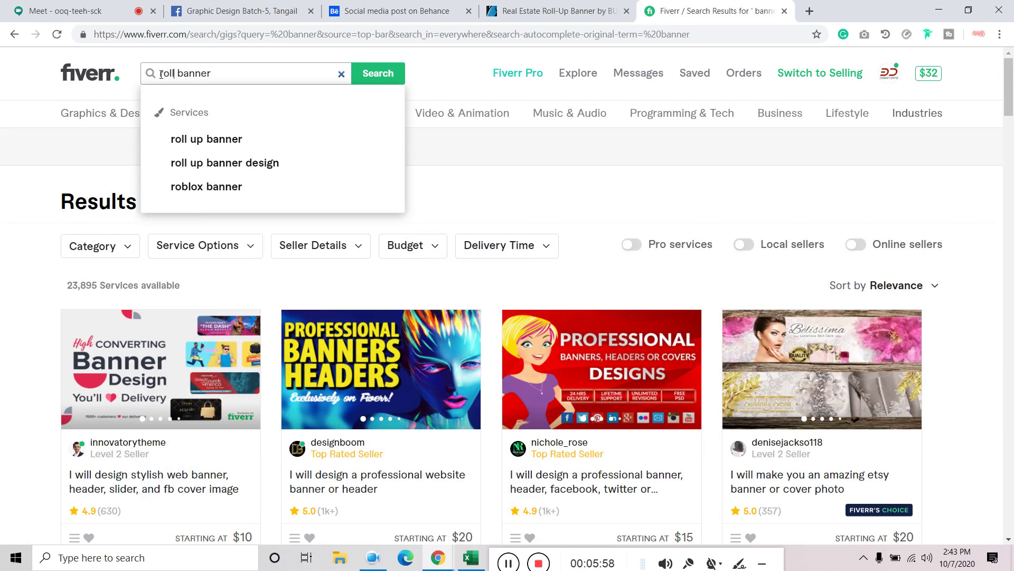
left_click(243, 163)
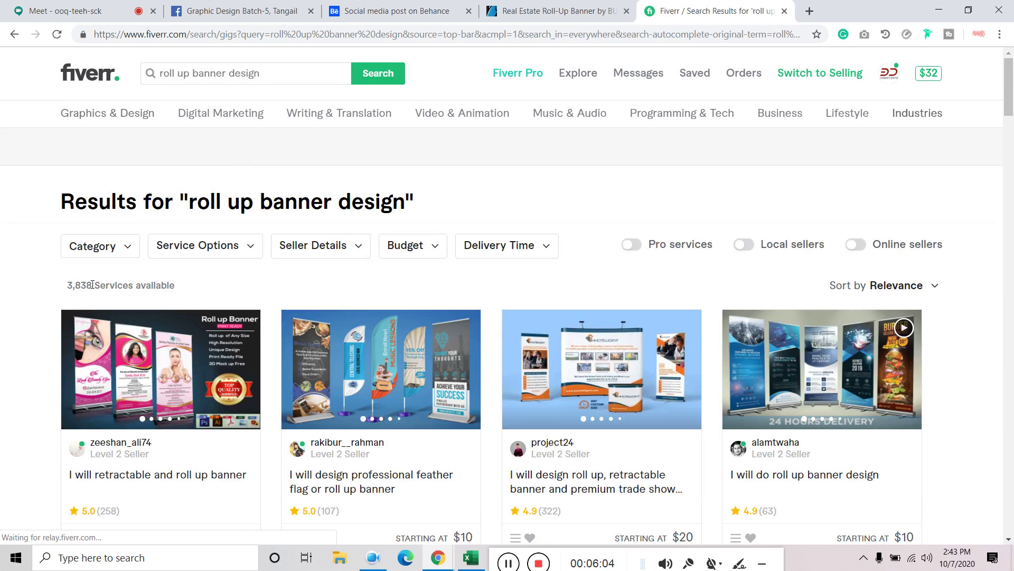
Scroll through the roll up banner design gigs, including results page 10
scroll(92, 285, "down", 9)
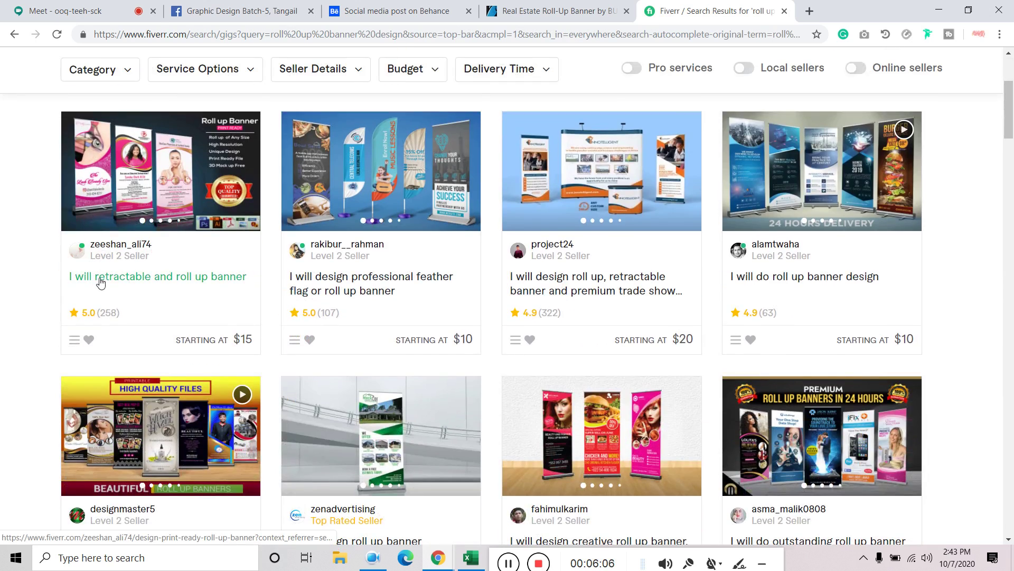
scroll(102, 283, "down", 20)
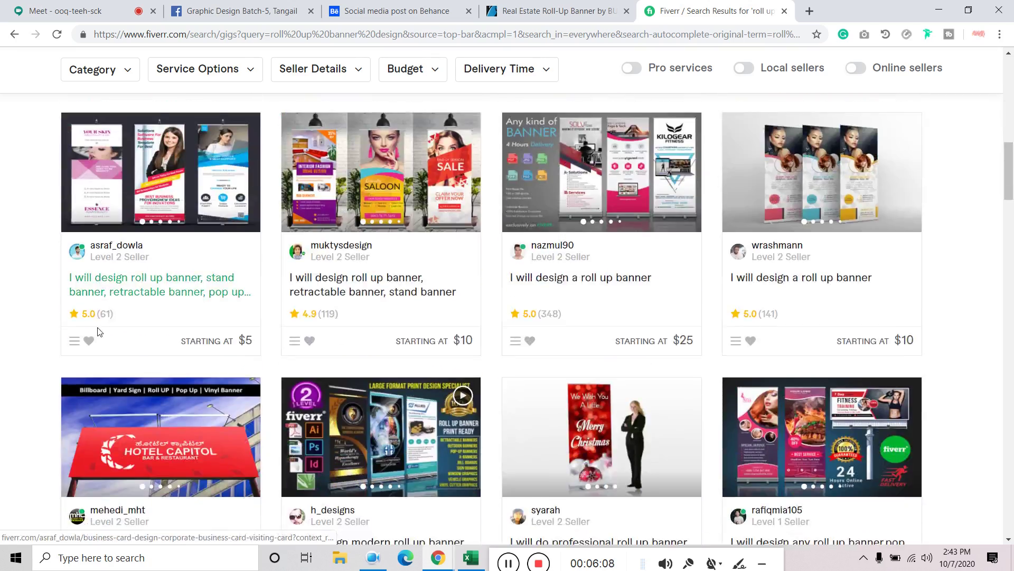
scroll(312, 329, "down", 20)
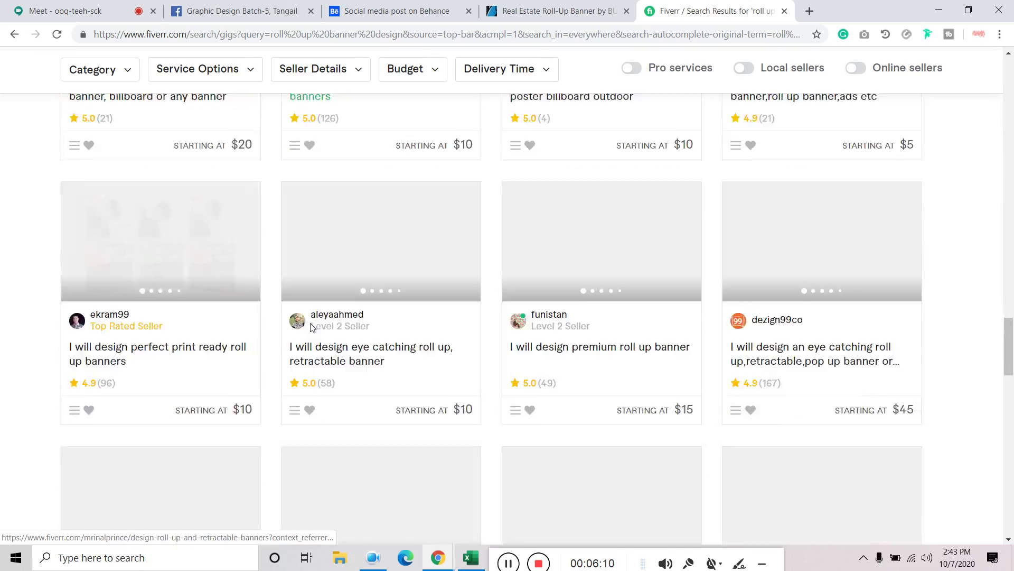
scroll(312, 329, "up", 5)
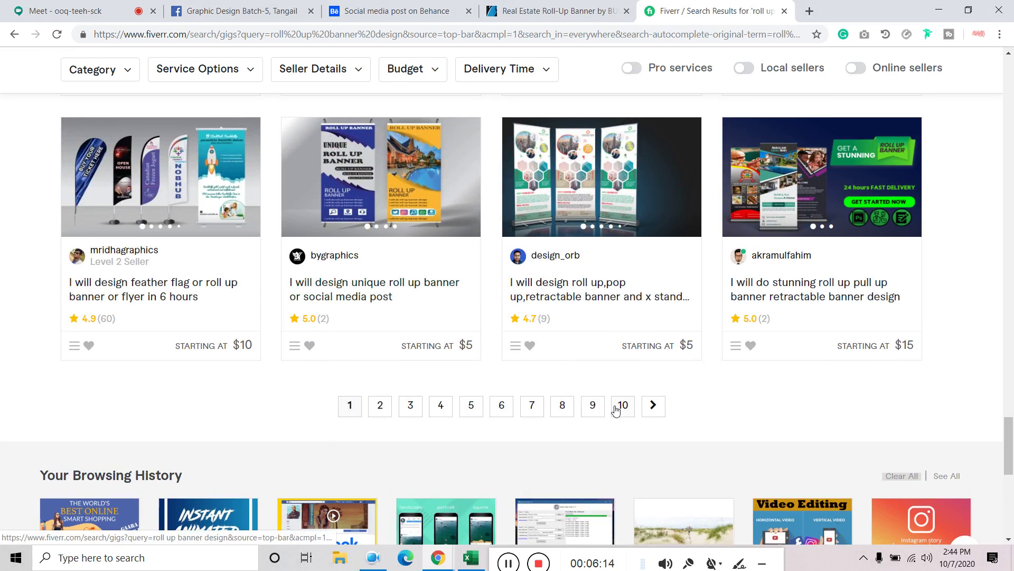
left_click(623, 410)
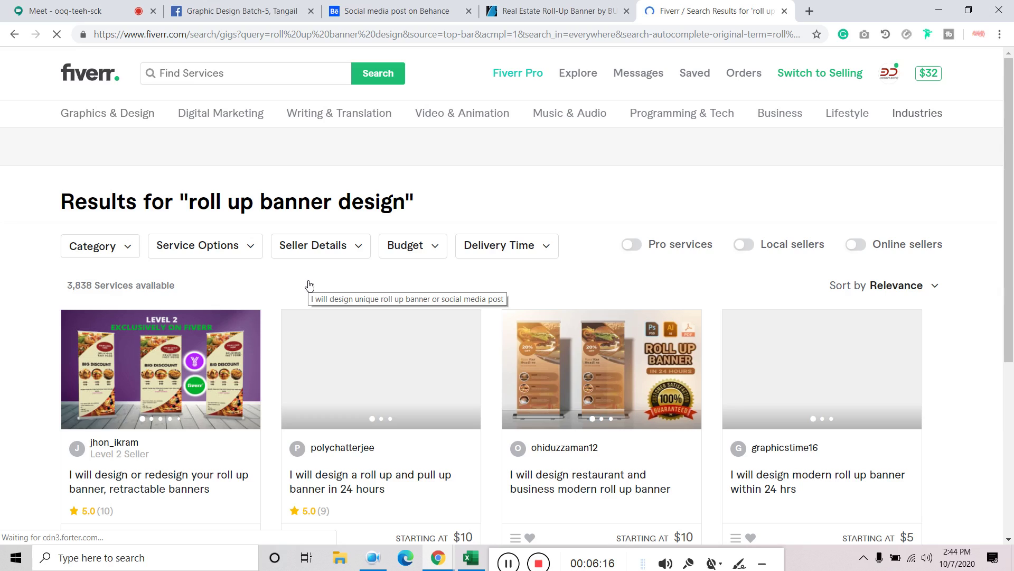
scroll(216, 324, "down", 13)
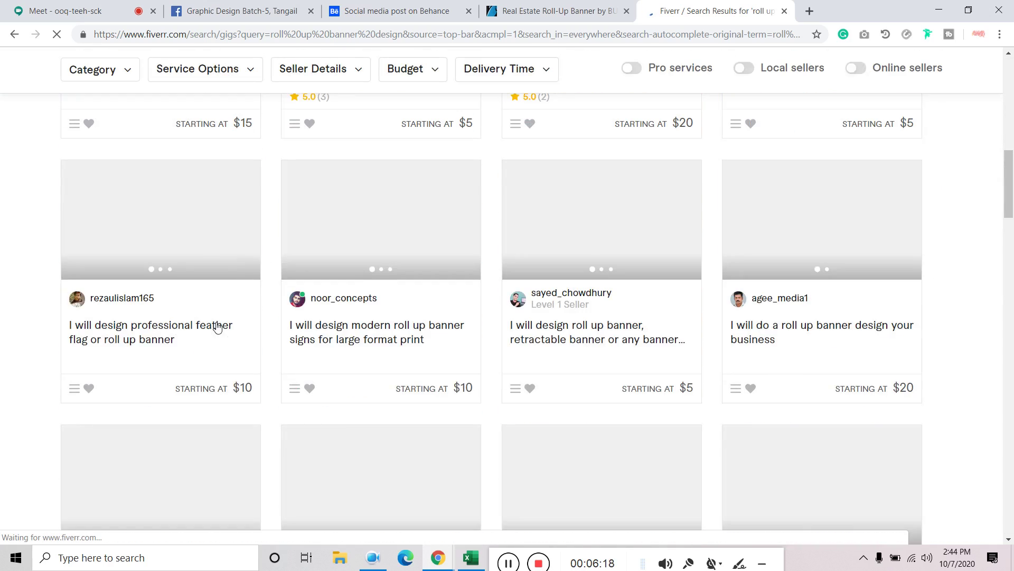
scroll(528, 354, "up", 4)
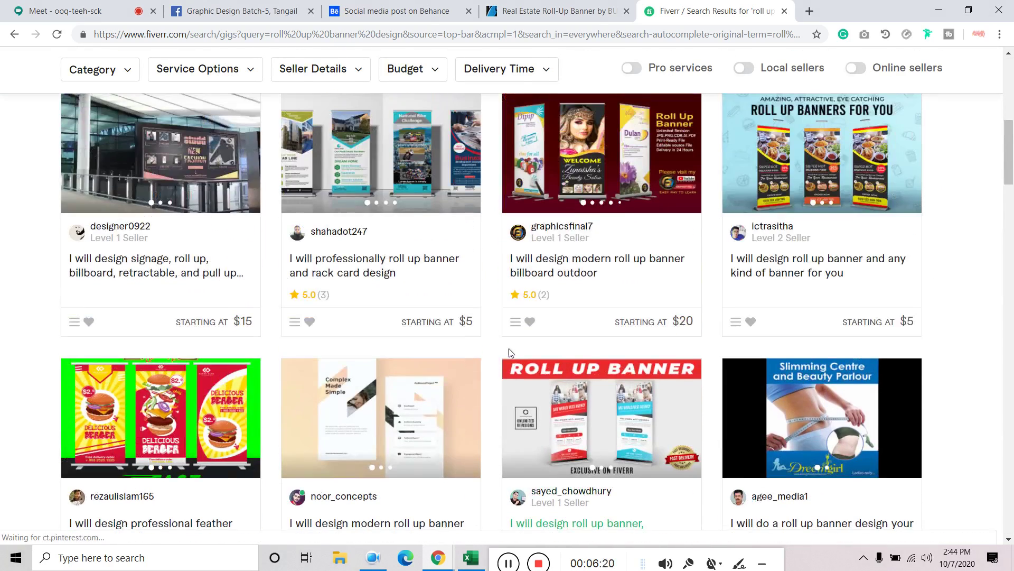
scroll(495, 335, "down", 11)
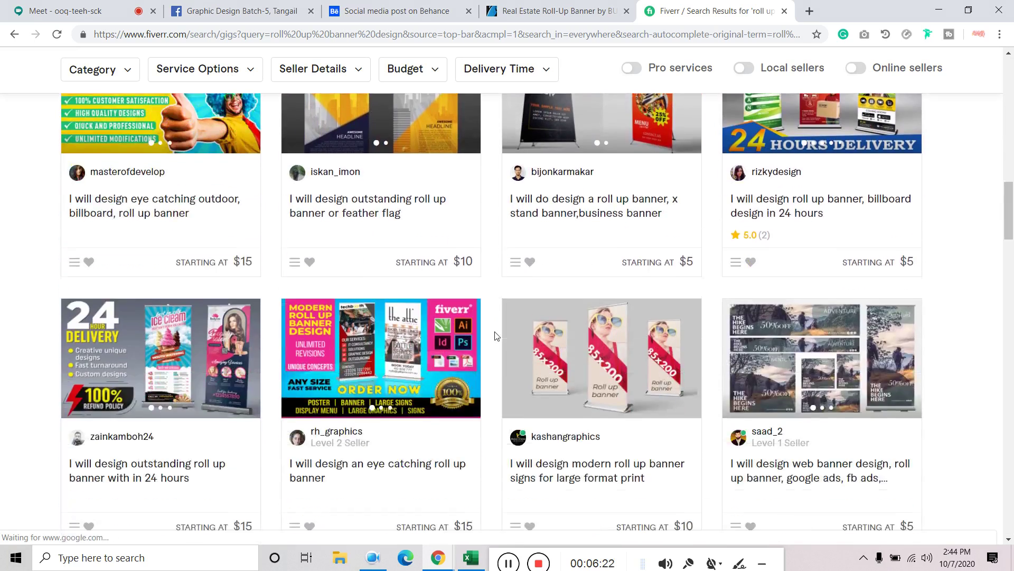
scroll(496, 335, "down", 3)
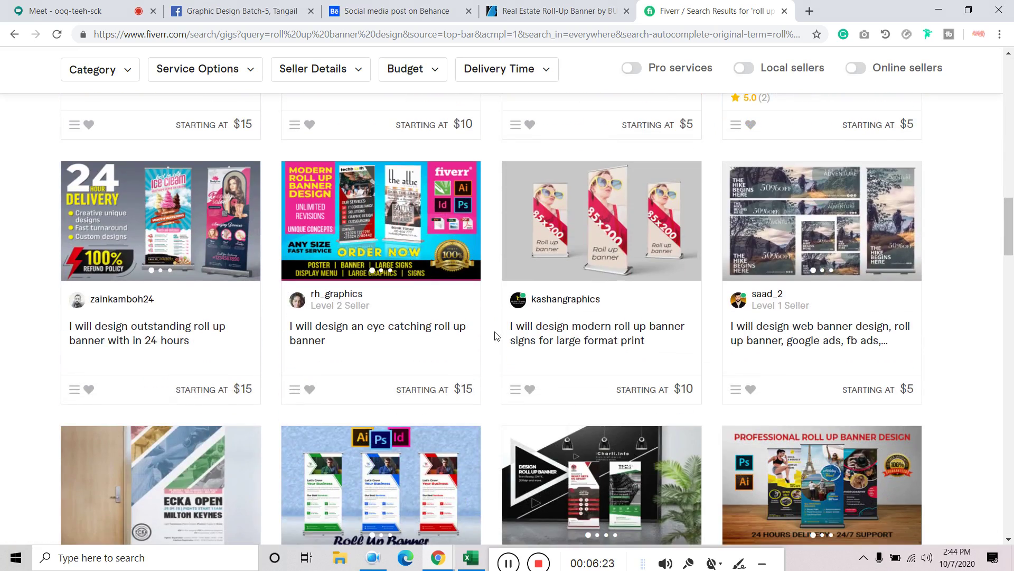
scroll(496, 335, "down", 20)
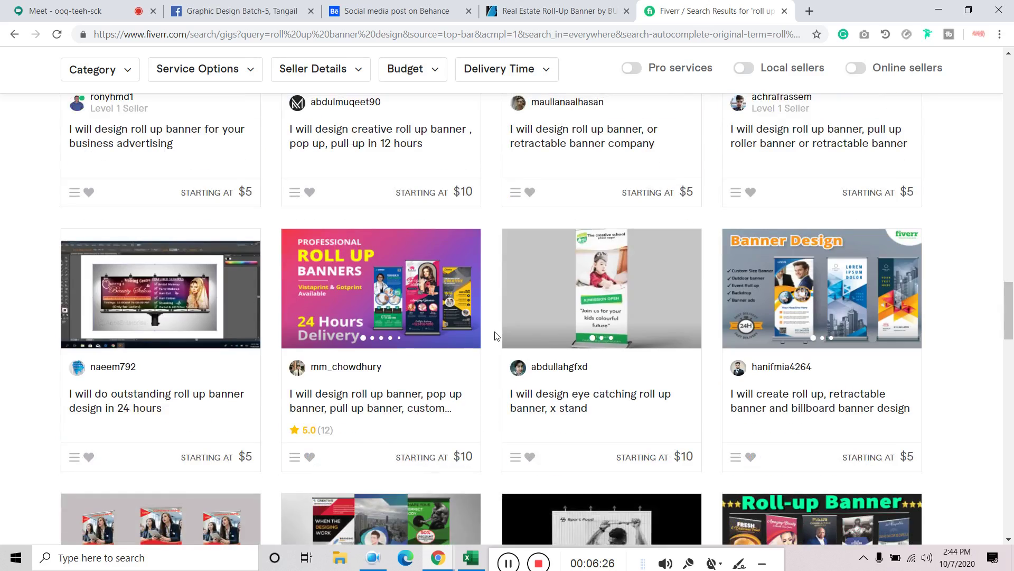
scroll(496, 335, "down", 11)
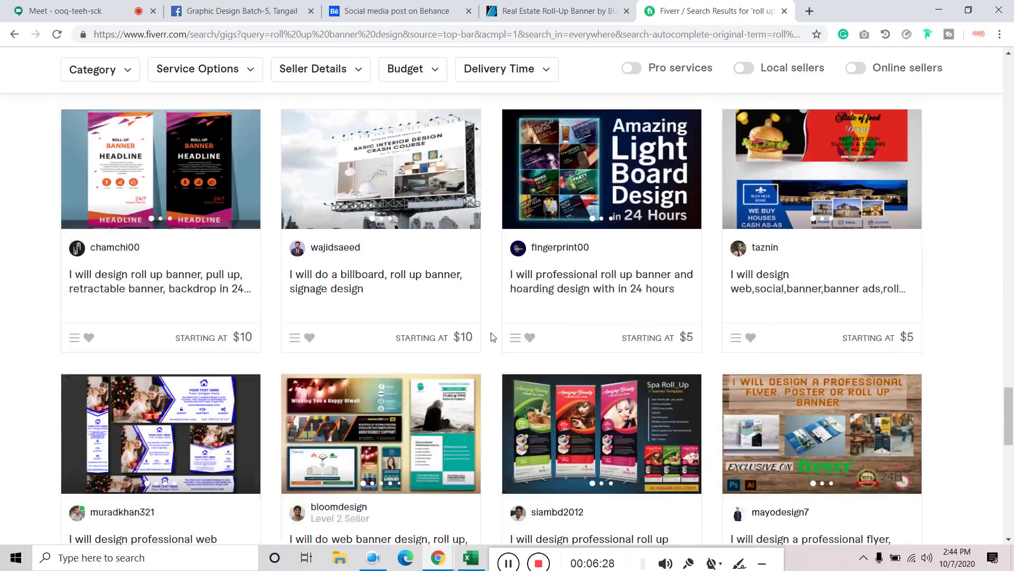
scroll(493, 337, "down", 5)
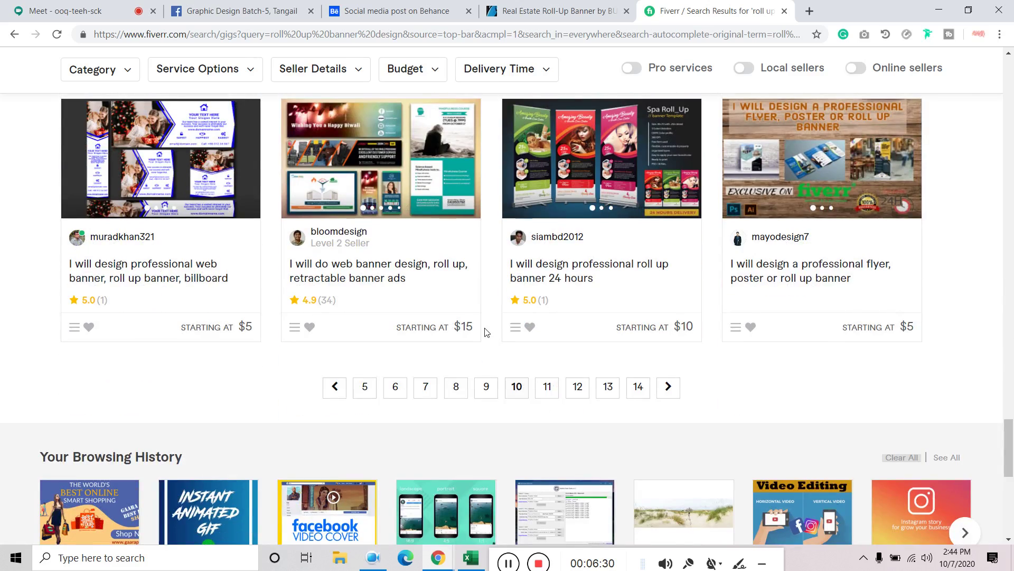
Return to the top and rerun the roll up banner design search
left_click(335, 386)
scroll(337, 401, "up", 15)
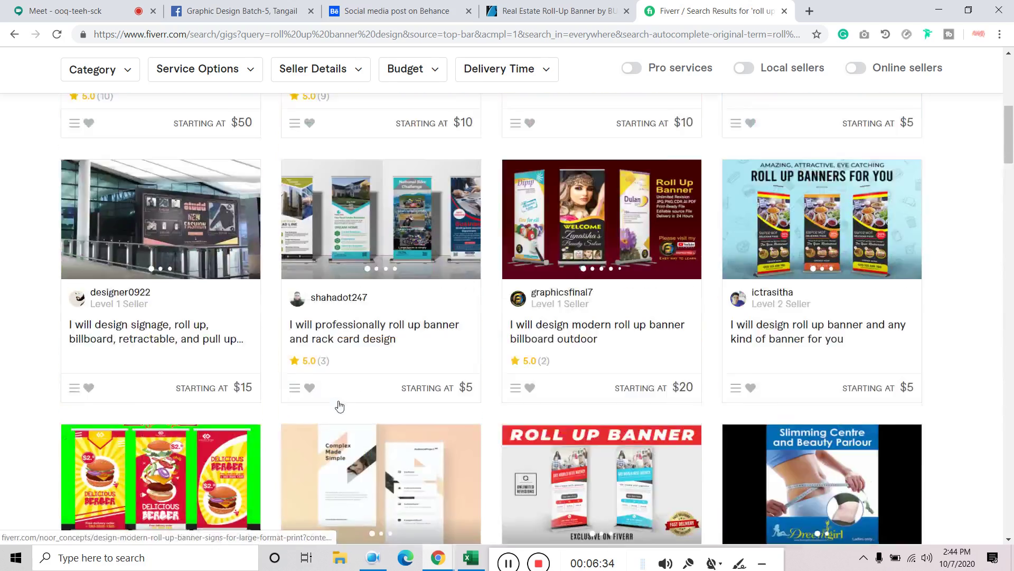
scroll(340, 405, "up", 5)
left_click(286, 66)
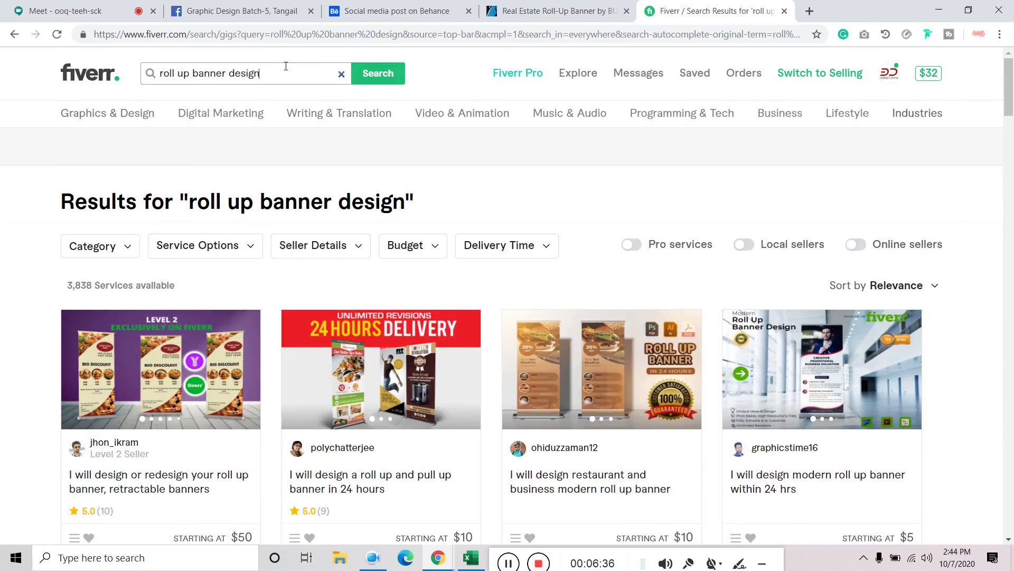
left_click(378, 73)
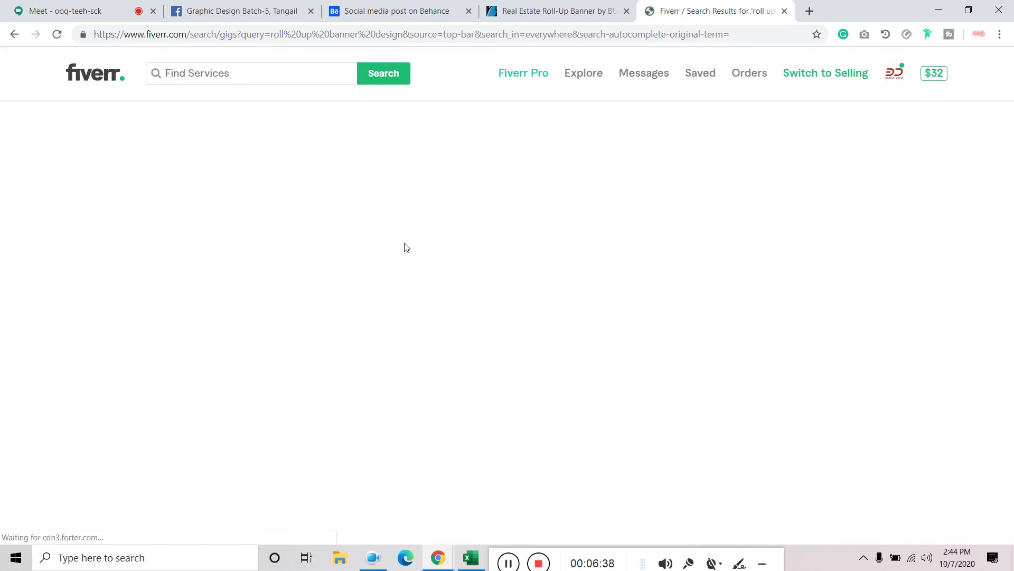
Return to the GraphicRiver banner item and scroll down to its 30×70in, 1in bleed specifications
left_click(784, 11)
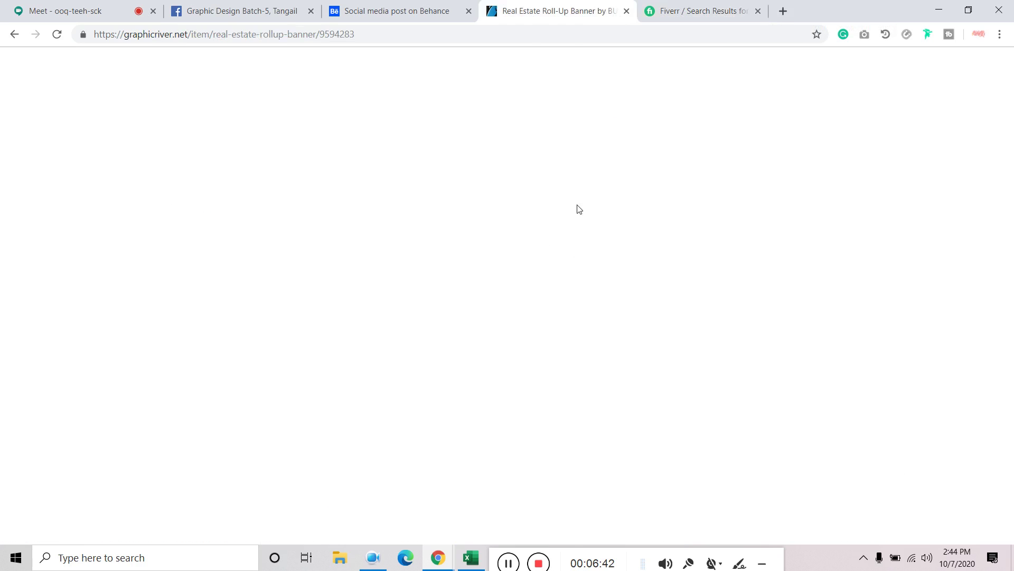
scroll(634, 264, "up", 6)
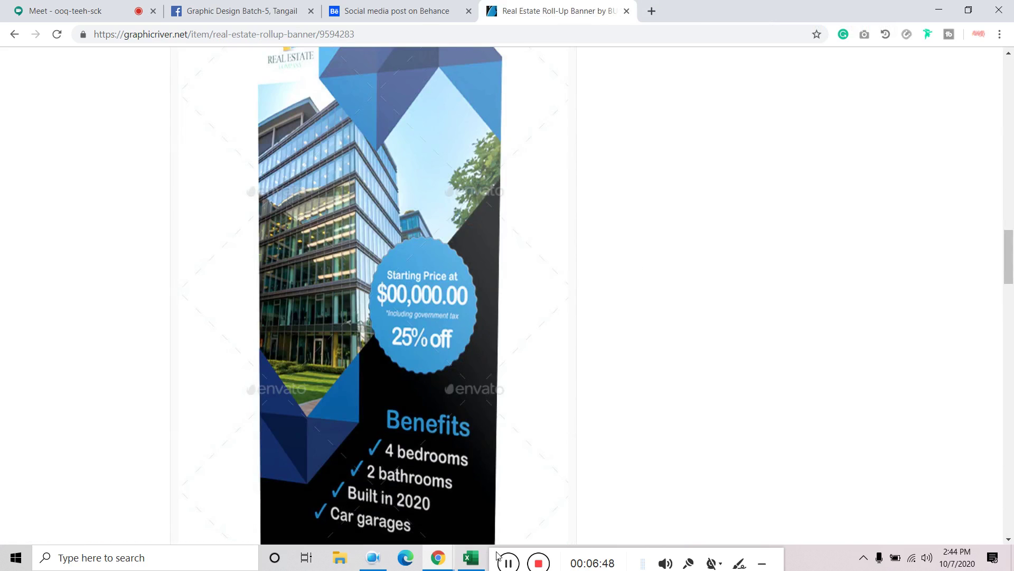
left_click_drag(496, 554, 508, 556)
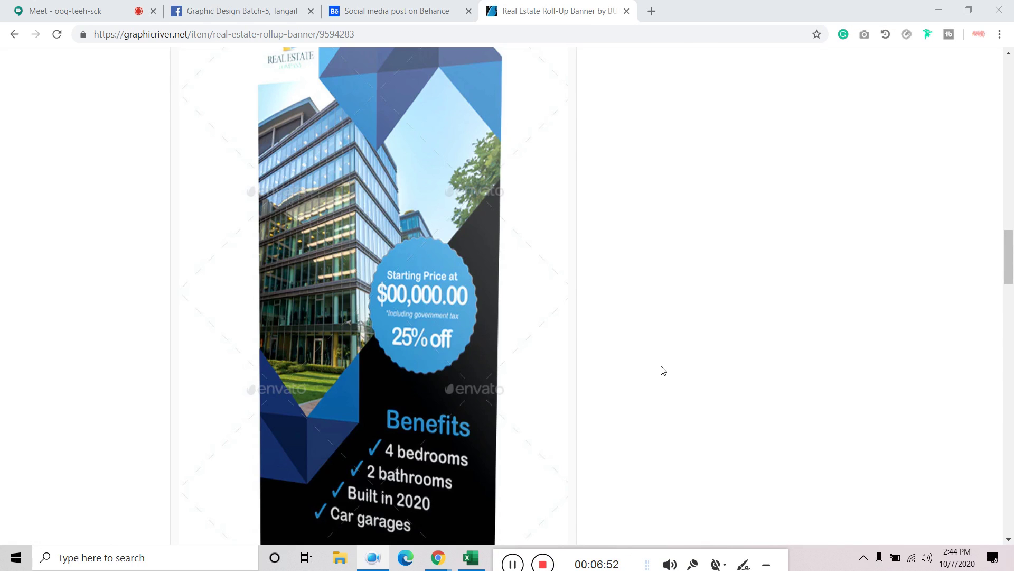
scroll(663, 370, "down", 7)
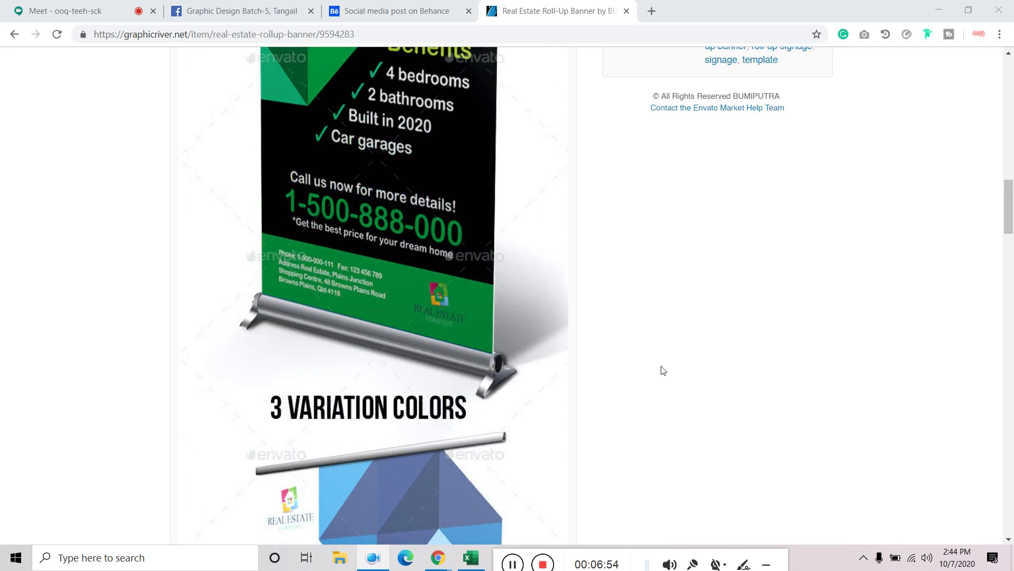
scroll(664, 370, "down", 20)
scroll(662, 370, "down", 15)
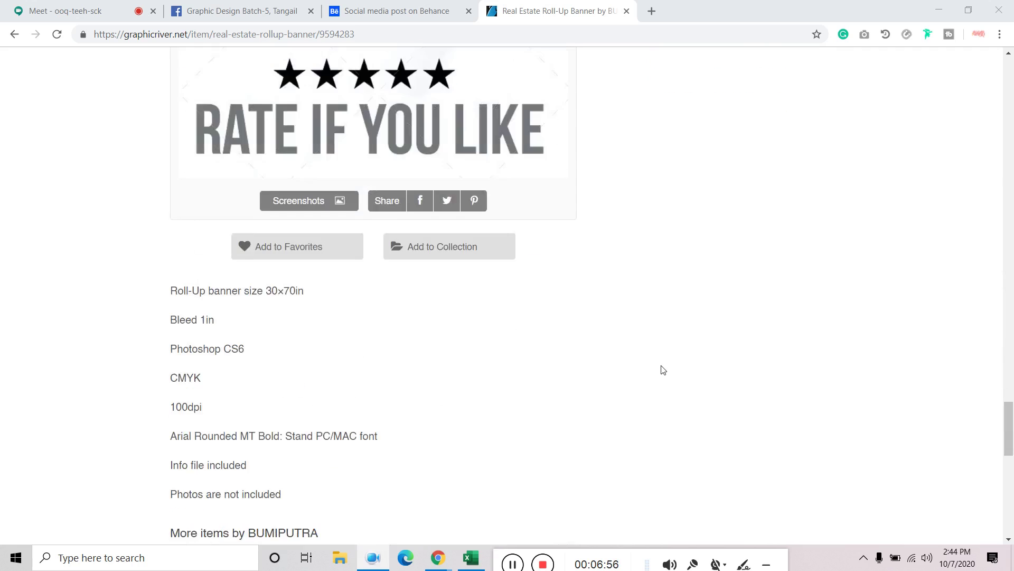
scroll(661, 369, "up", 4)
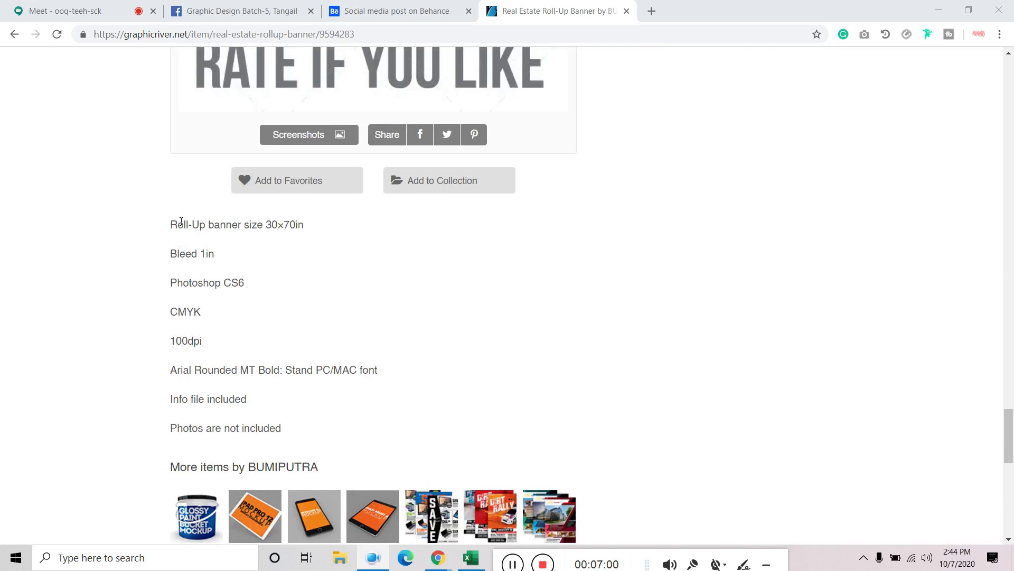
Highlight the 30×70in banner size line in the specifications
left_click_drag(170, 224, 321, 233)
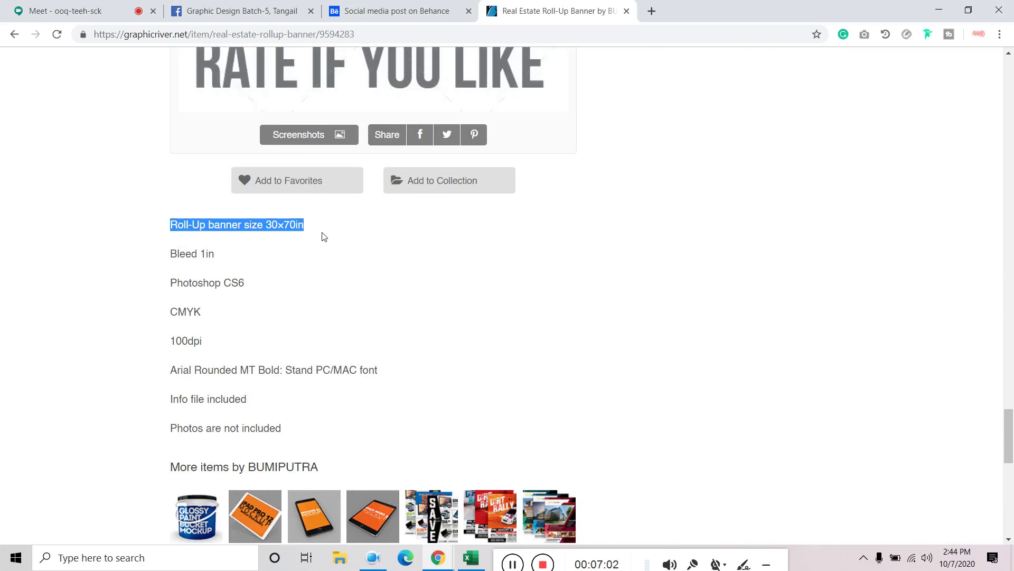
left_click(291, 226)
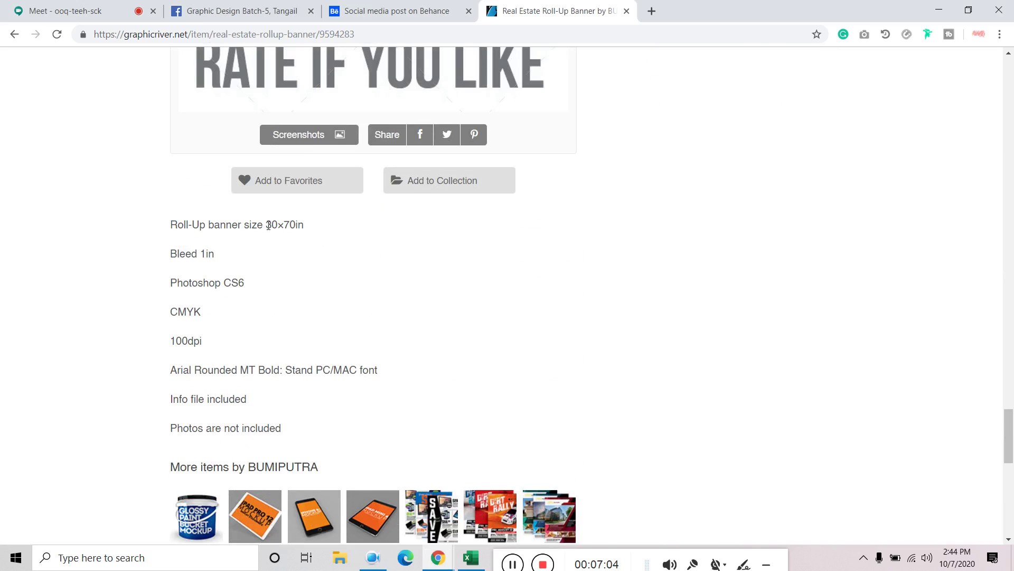
left_click_drag(268, 226, 303, 229)
scroll(337, 281, "up", 8)
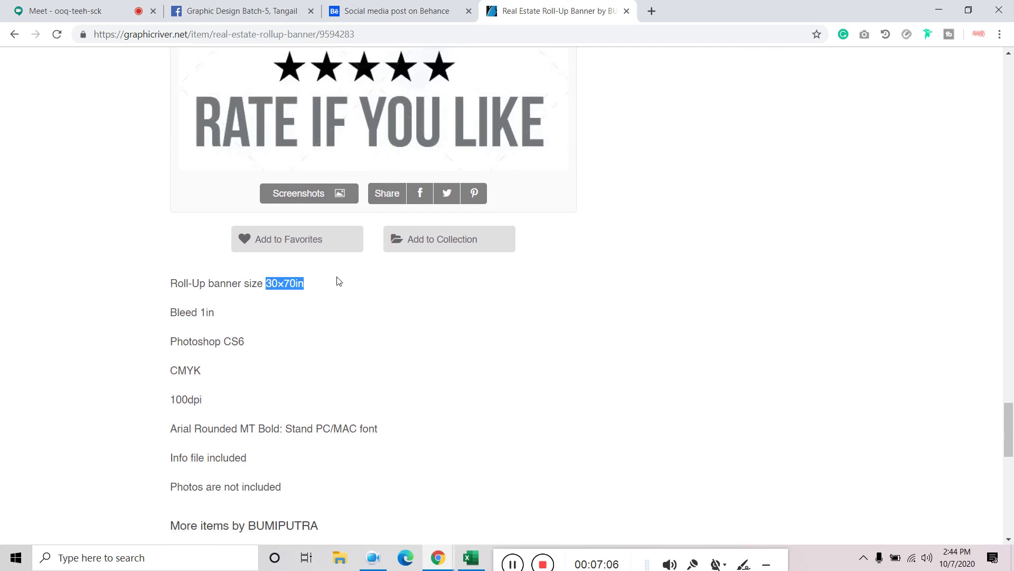
scroll(335, 285, "up", 2)
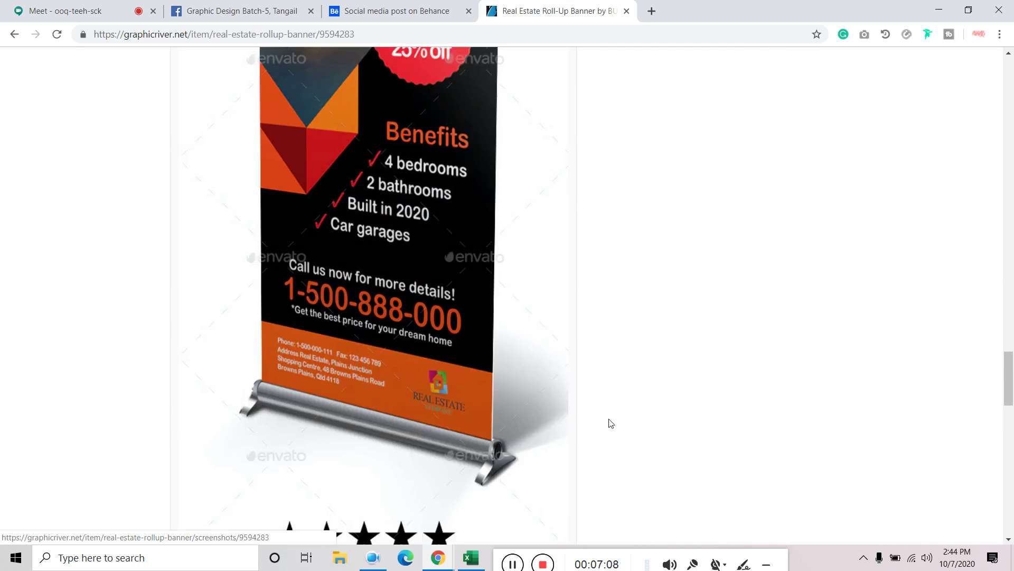
scroll(370, 272, "down", 13)
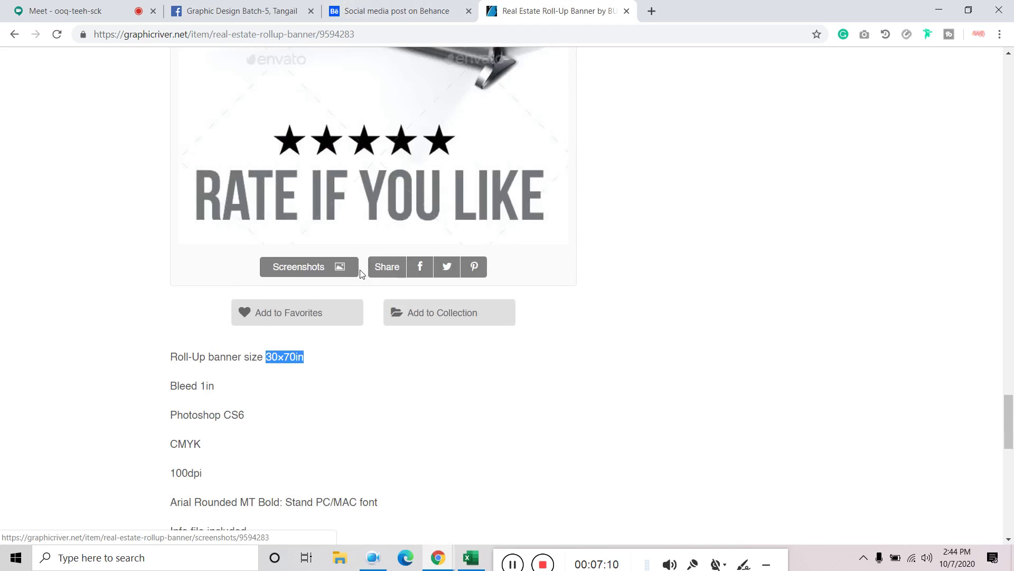
left_click(297, 168)
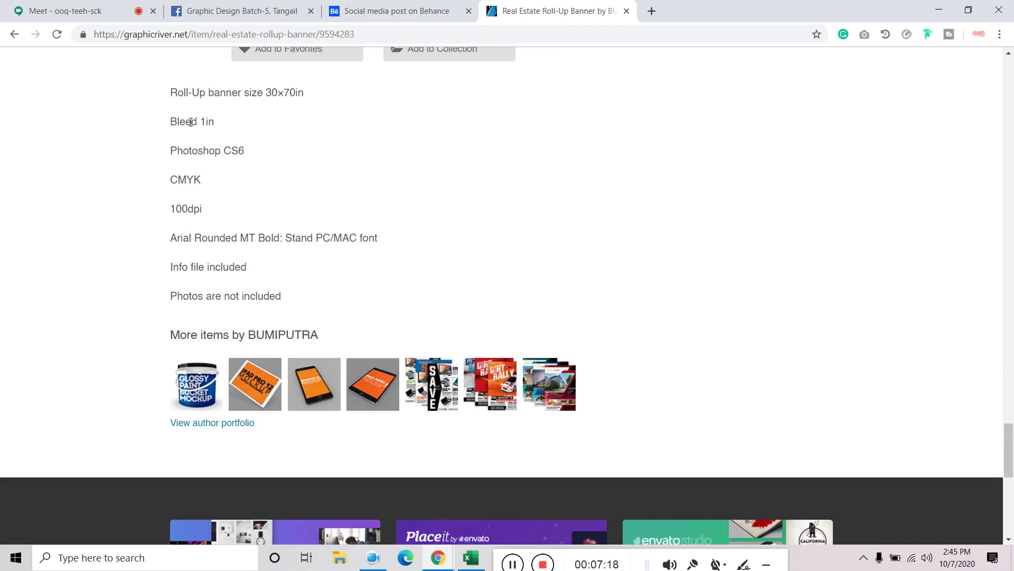
Highlight the 1in bleed value
left_click_drag(191, 121, 235, 125)
scroll(267, 204, "up", 5)
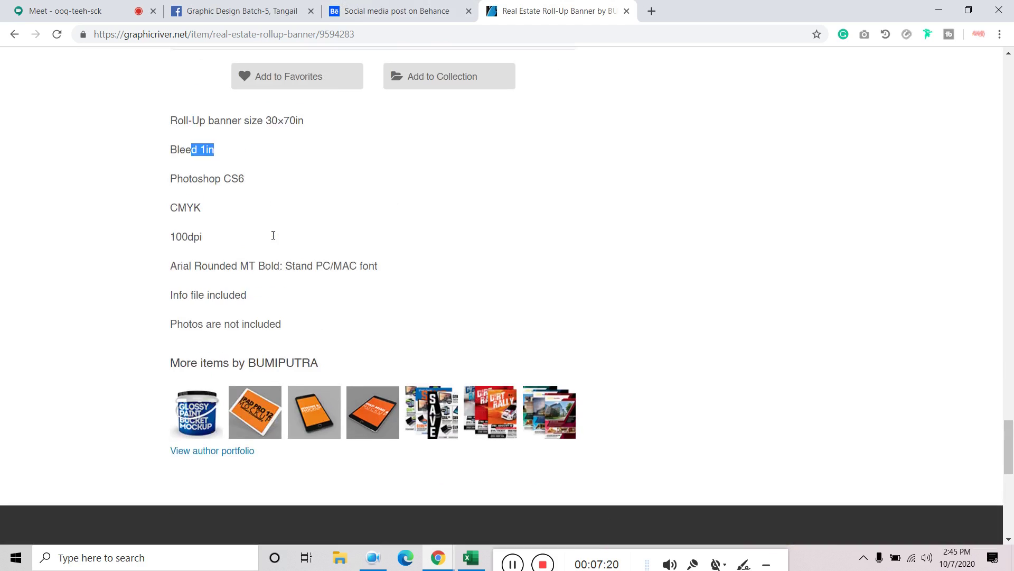
scroll(634, 300, "up", 5)
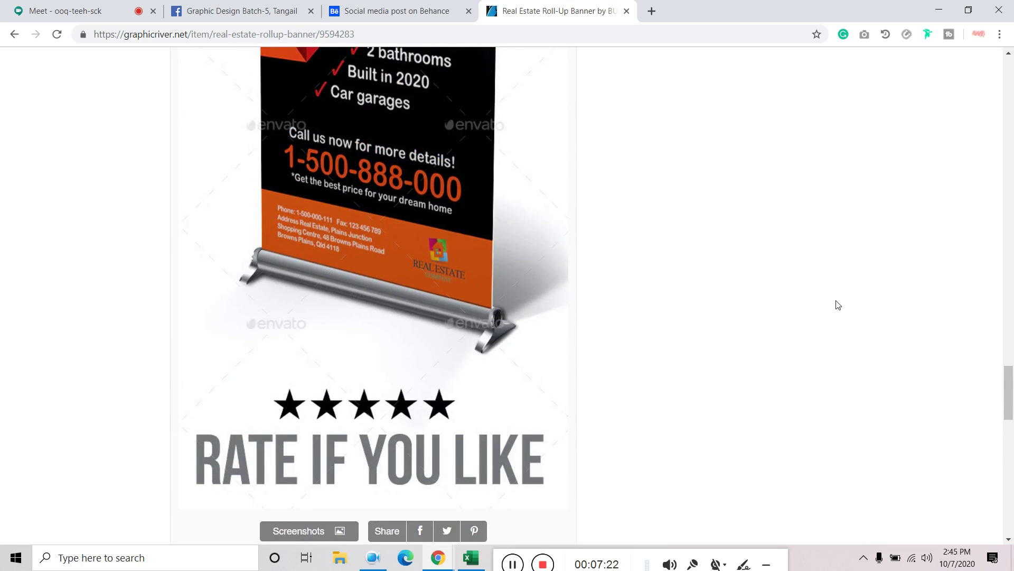
scroll(812, 313, "down", 5)
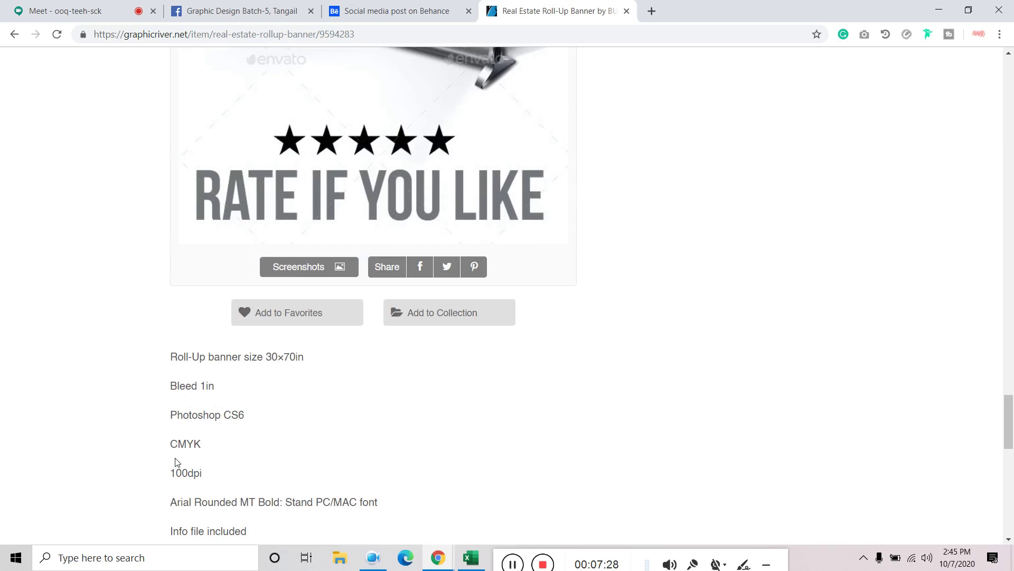
scroll(469, 414, "up", 8)
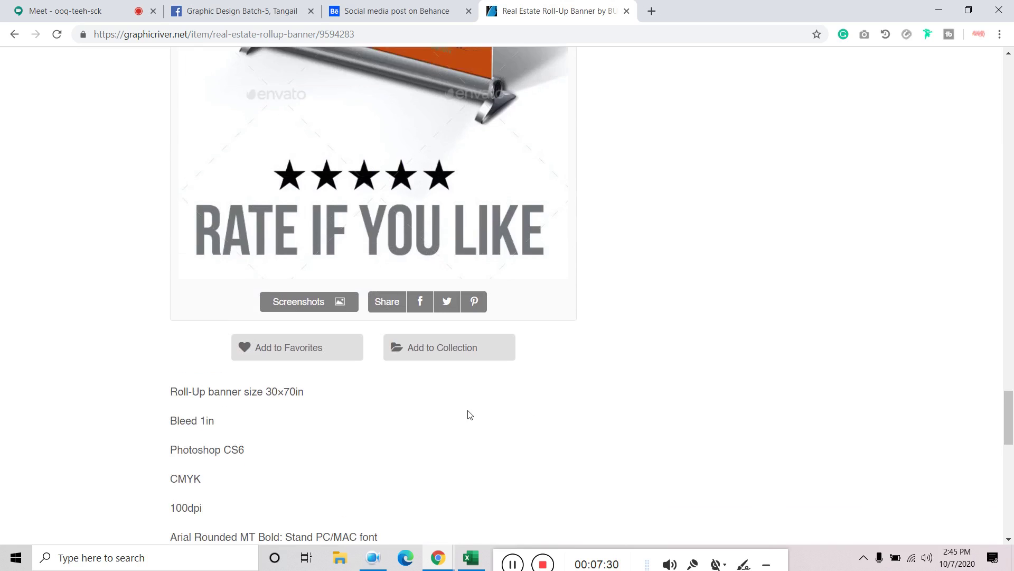
scroll(262, 215, "down", 10)
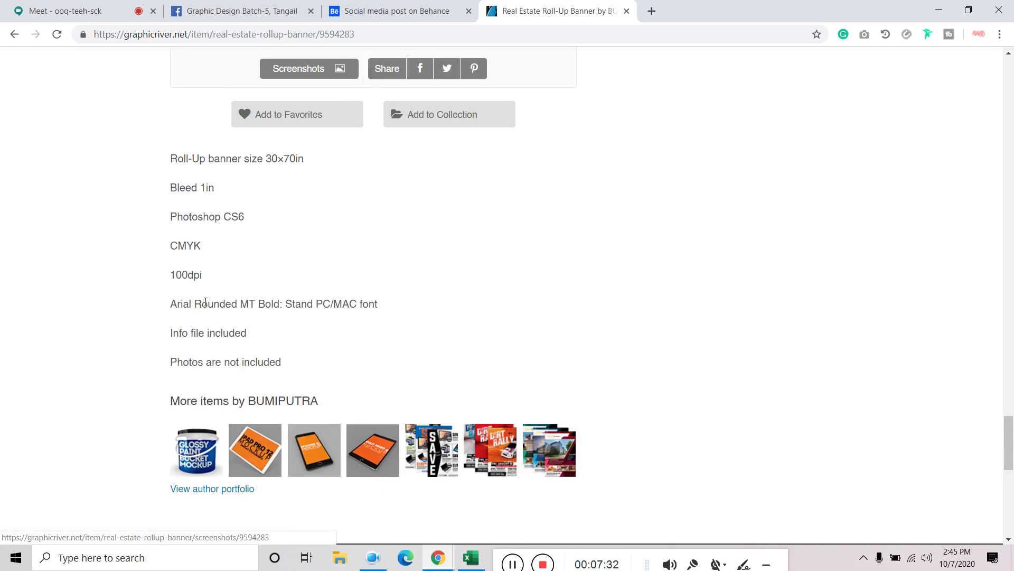
Highlight the 100dpi resolution value and scroll back up the page
double_click(182, 274)
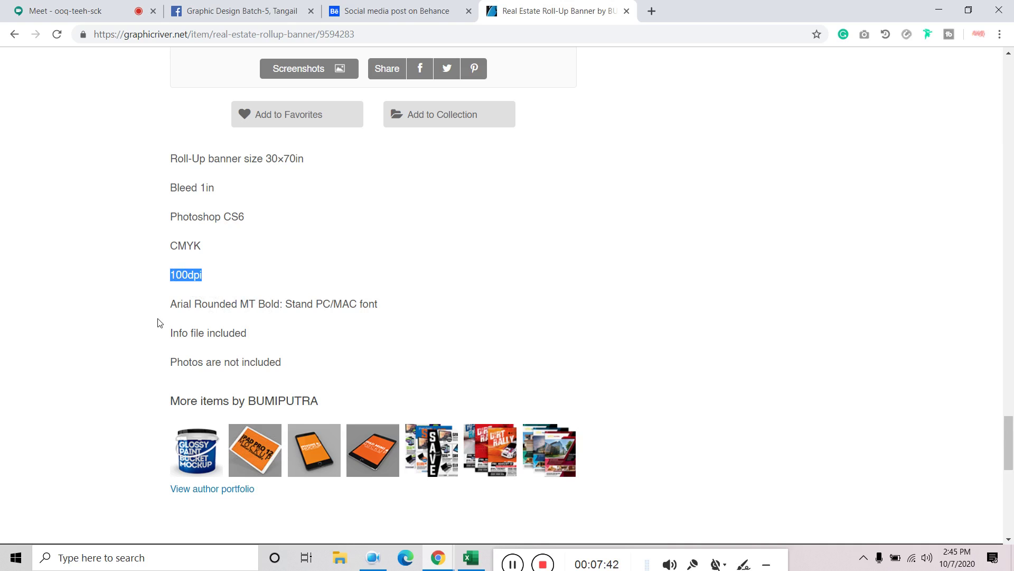
scroll(454, 317, "up", 2)
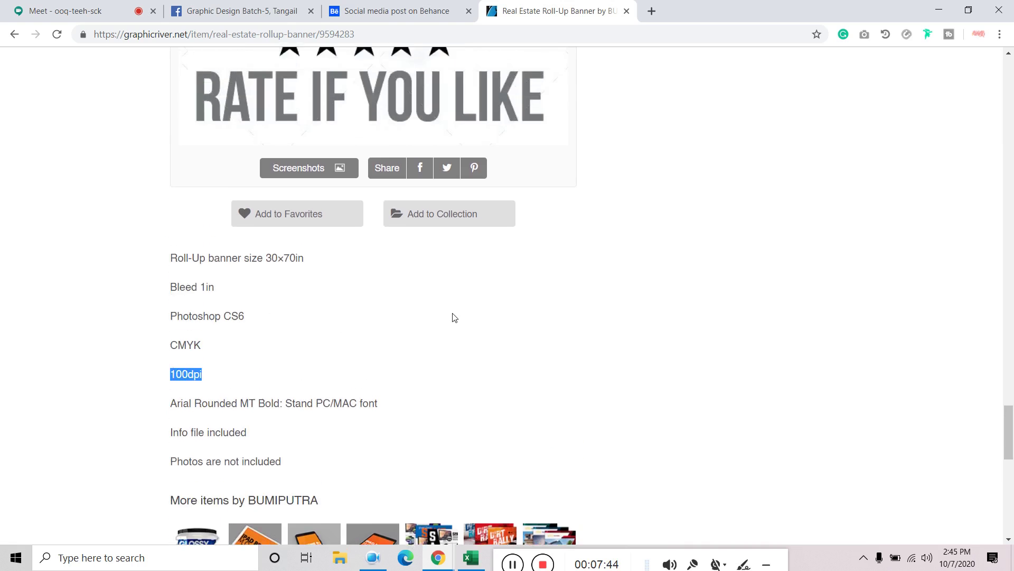
scroll(749, 383, "up", 20)
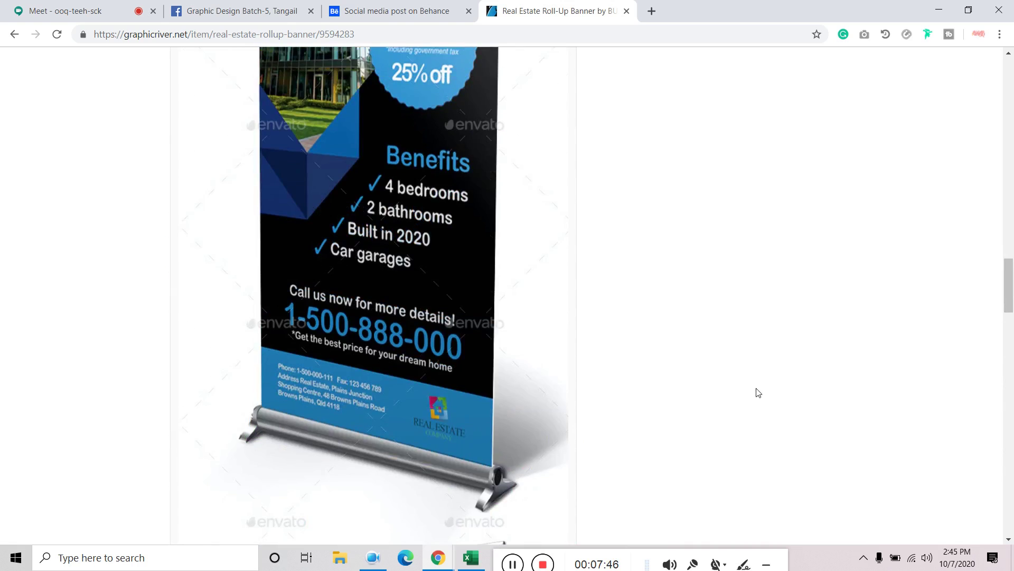
scroll(758, 393, "up", 6)
Close the Real Estate banner page, minimize Chrome and Excel, and open the Yoga-Roll-Up banner image
left_click(627, 13)
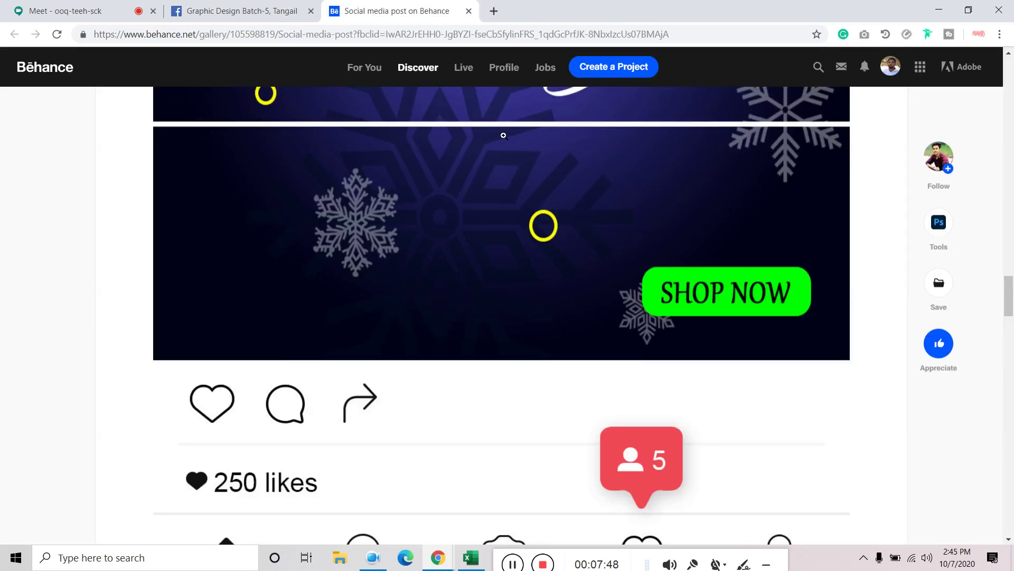
left_click(940, 16)
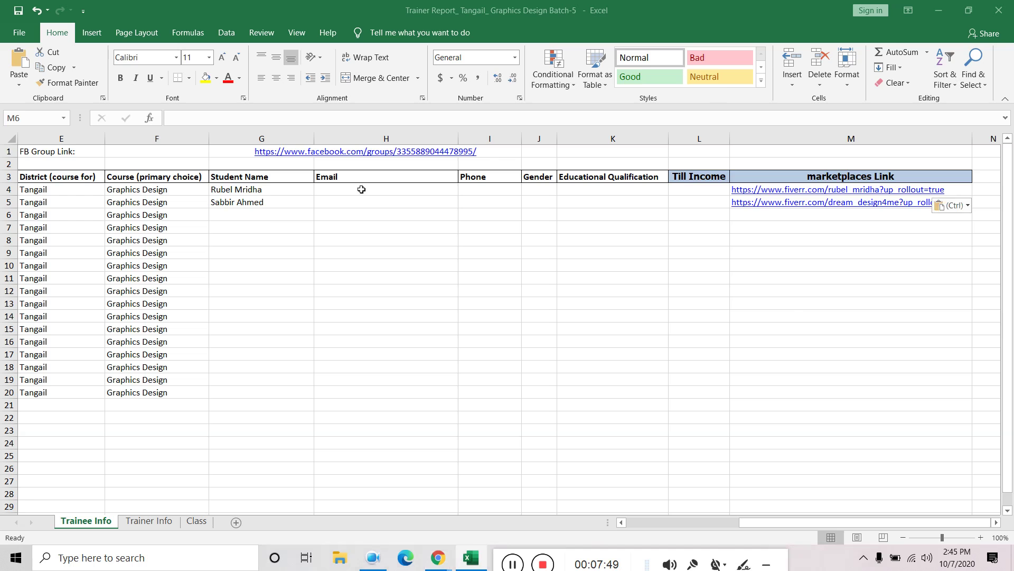
left_click(939, 11)
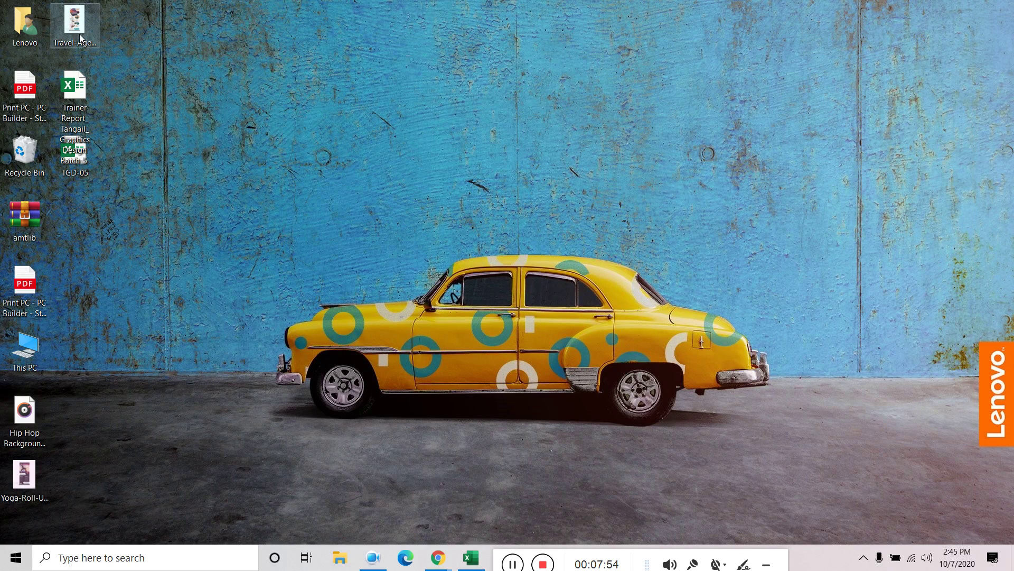
left_click(18, 480)
double_click(18, 480)
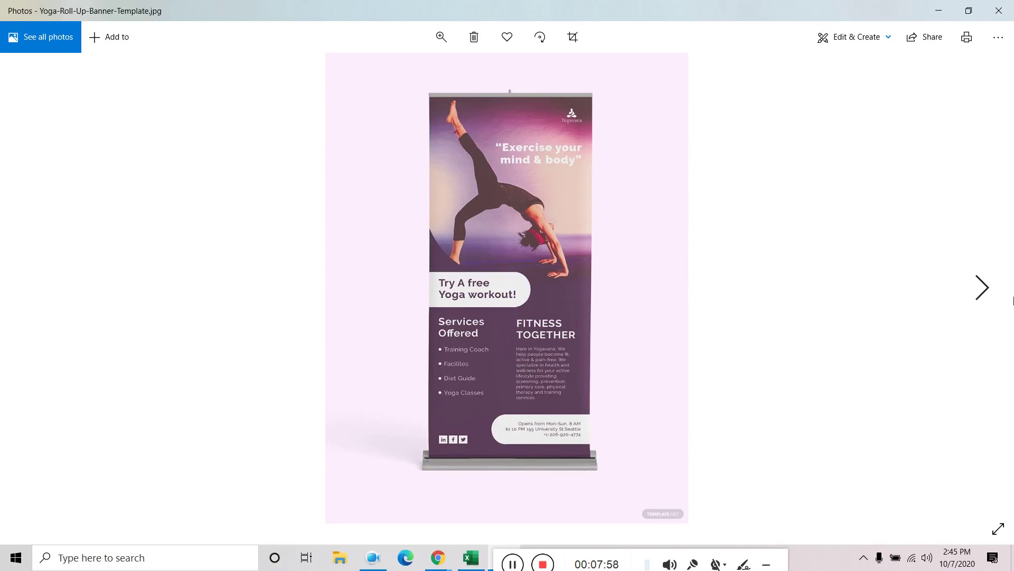
Advance Photos to Travel-Agency-Roll-Up-Banner.jpg and start zooming in on it
left_click(978, 289)
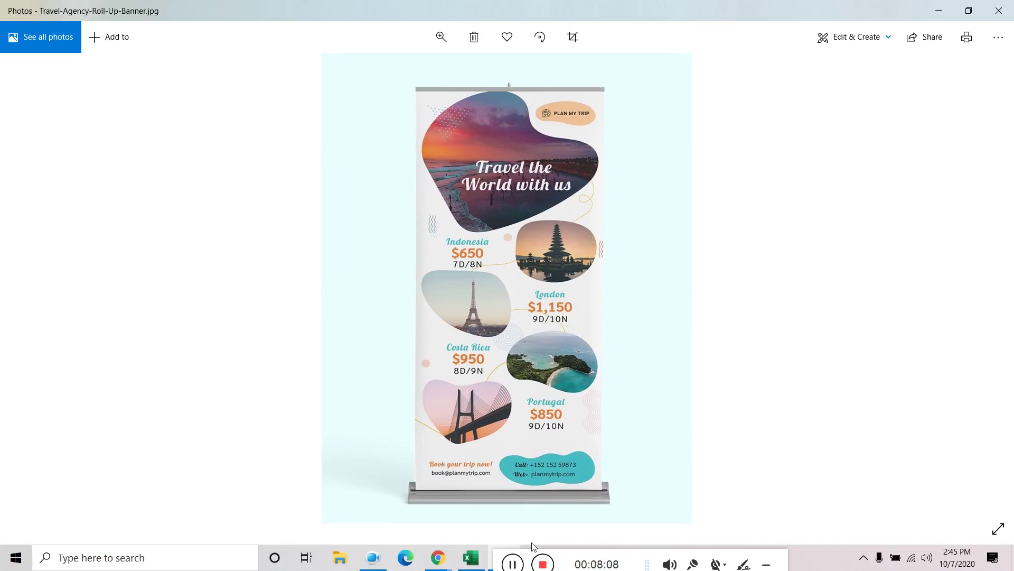
left_click_drag(501, 552, 535, 558)
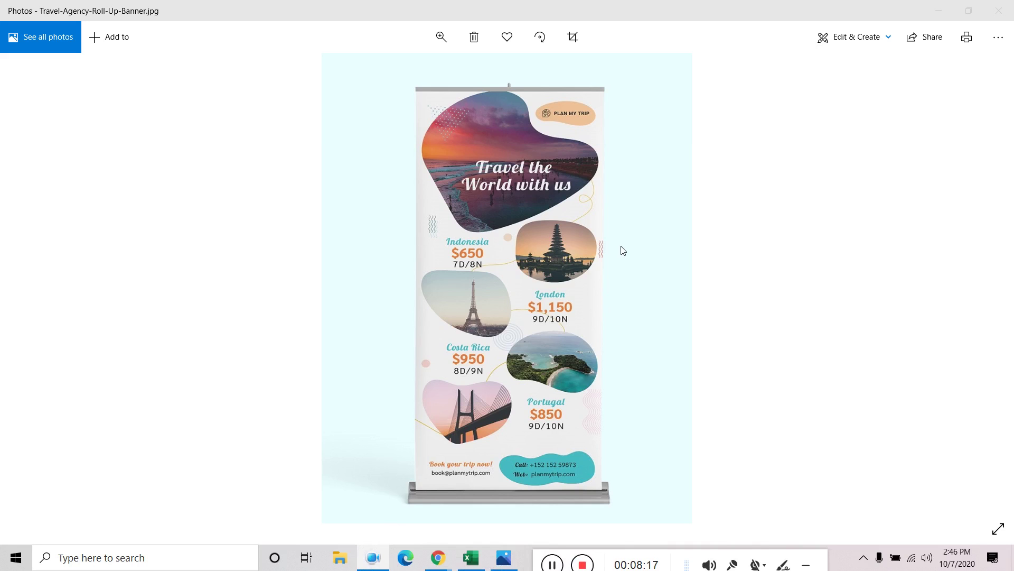
scroll(547, 185, "up", 2)
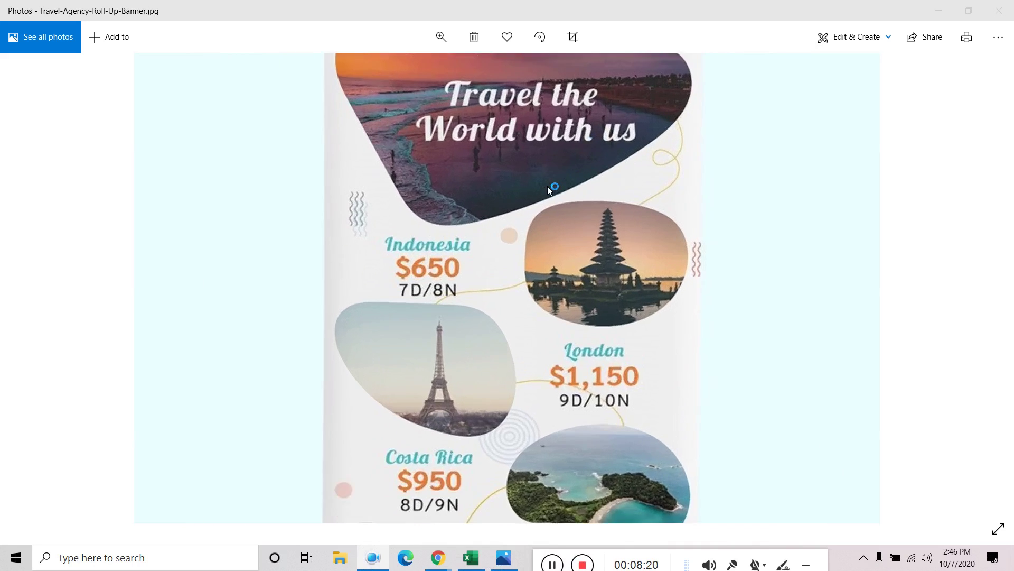
Pan the zoomed travel banner from its header and hanging rod down through Indonesia, London and Costa Rica
scroll(547, 186, "up", 1)
left_click_drag(493, 131, 470, 373)
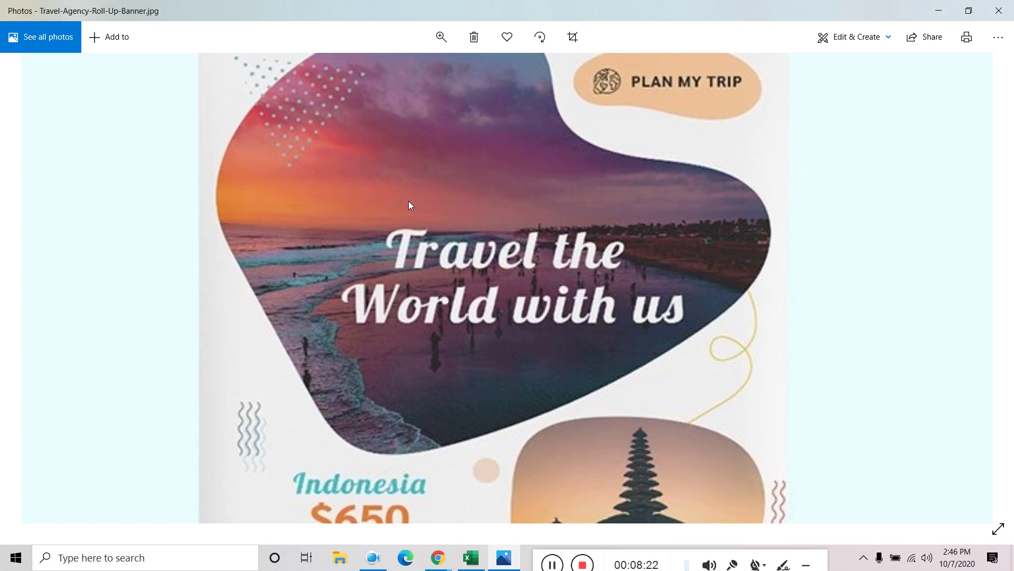
left_click_drag(408, 201, 407, 282)
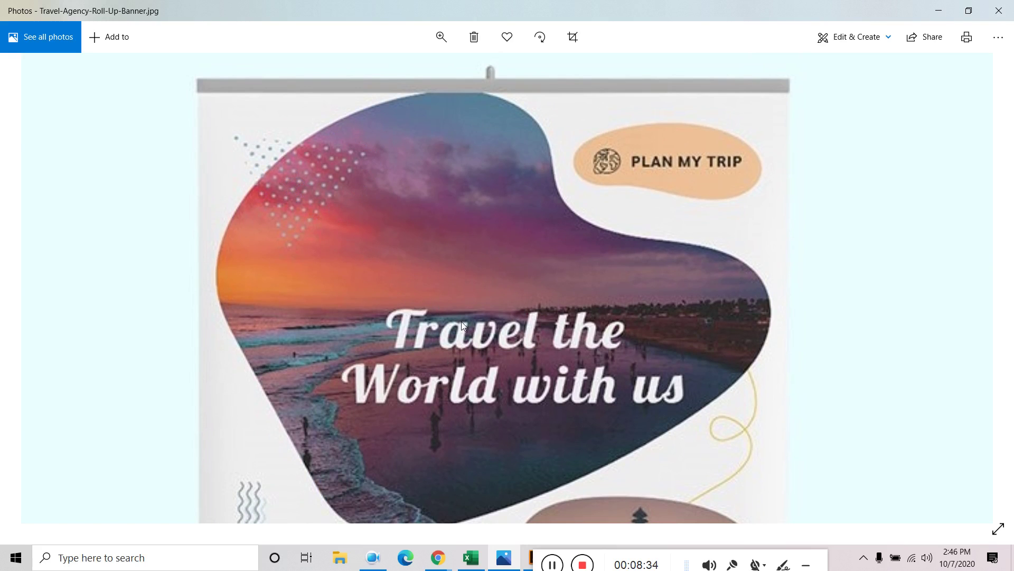
scroll(458, 320, "down", 1)
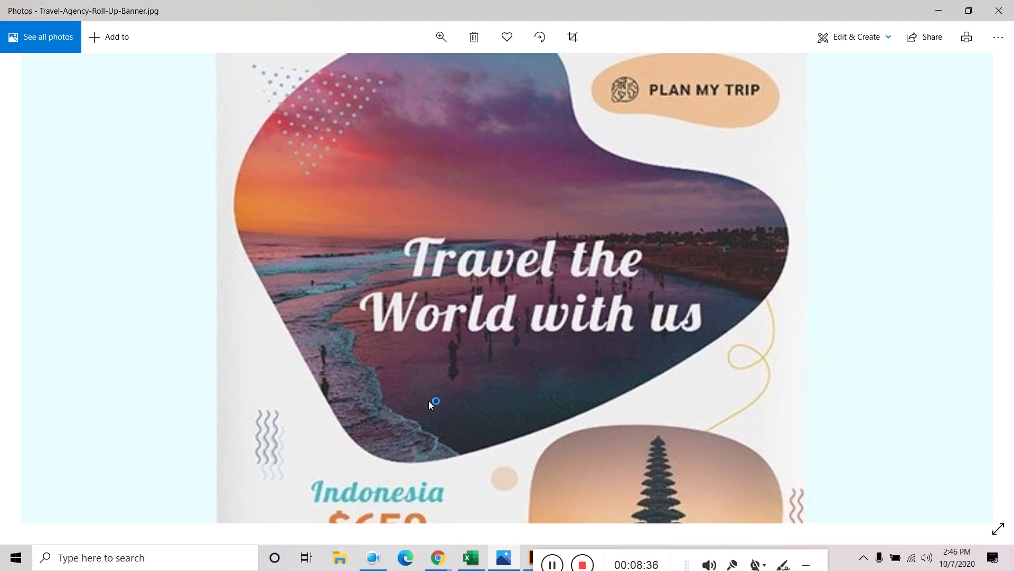
left_click_drag(429, 400, 450, 295)
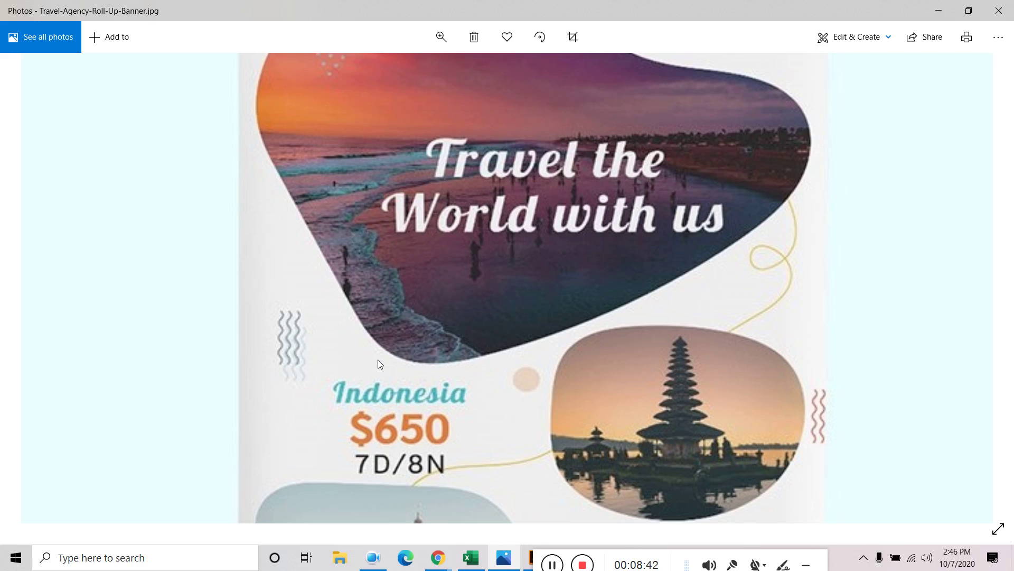
left_click_drag(377, 426, 380, 271)
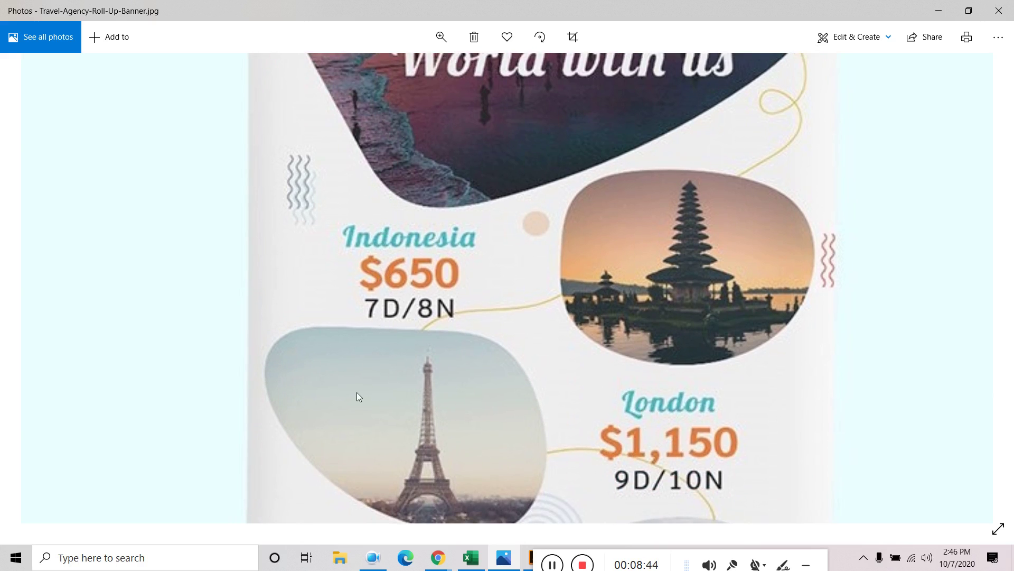
left_click_drag(357, 392, 375, 316)
scroll(385, 314, "down", 2)
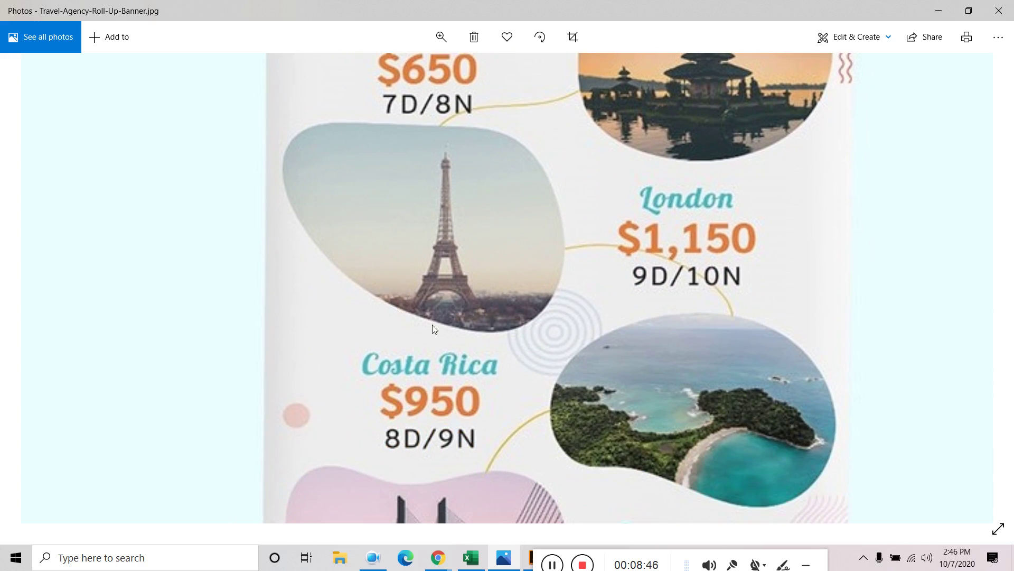
left_click_drag(430, 278, 423, 431)
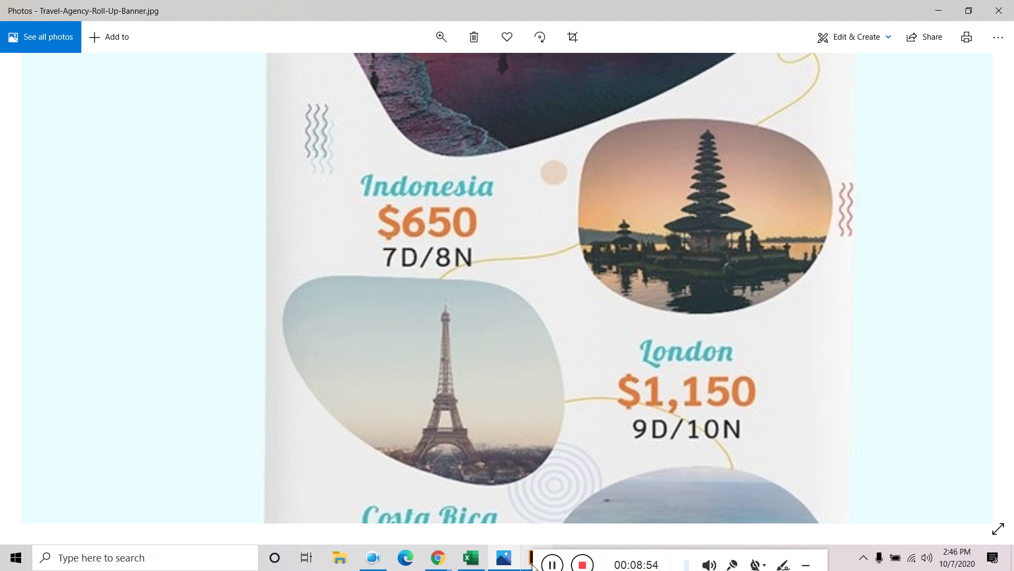
Pan further down past Portugal toward the stand, back up to Costa Rica, then switch to Illustrator
left_click_drag(532, 566, 566, 550)
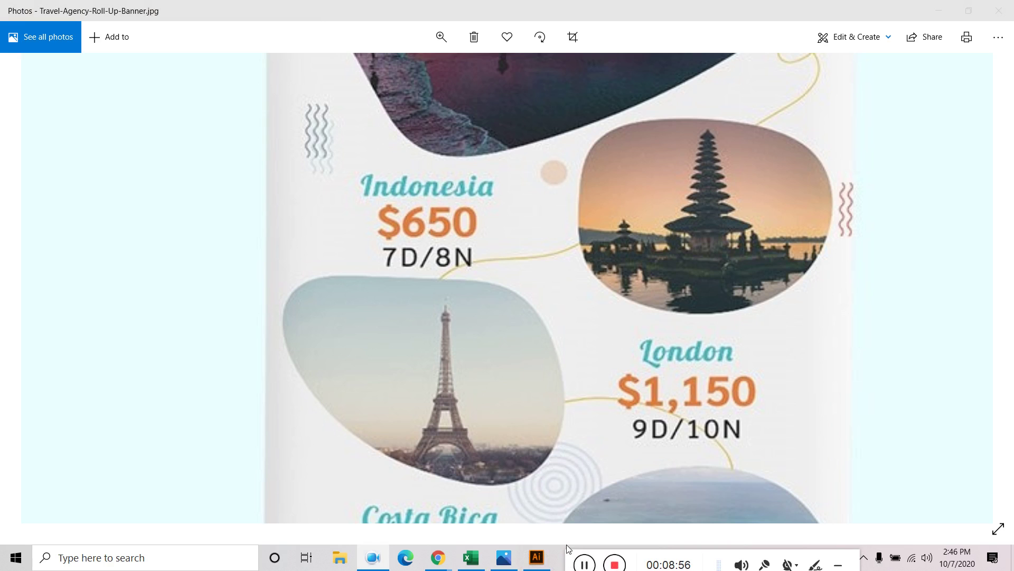
left_click_drag(547, 336, 558, 129)
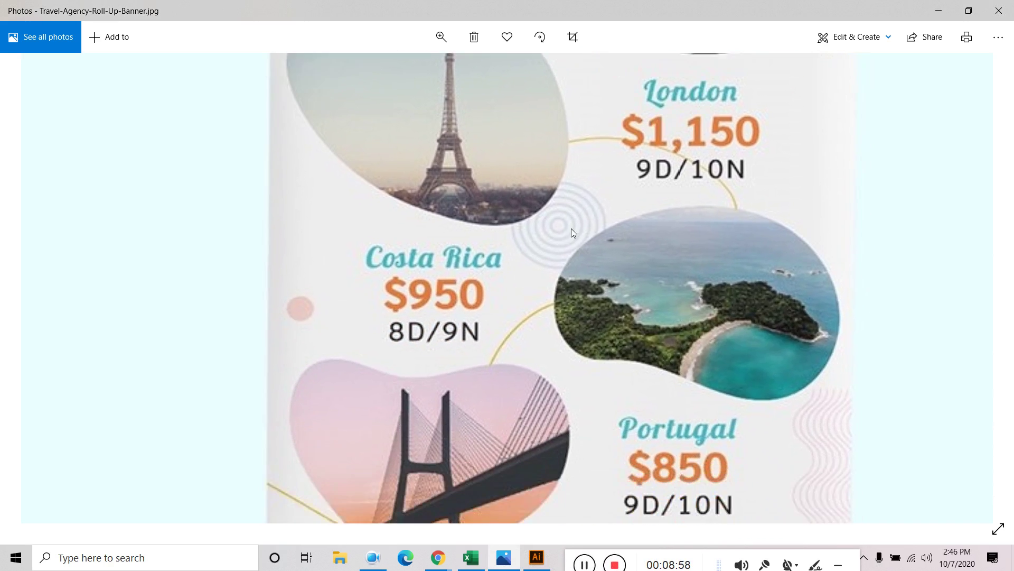
scroll(560, 235, "up", 5)
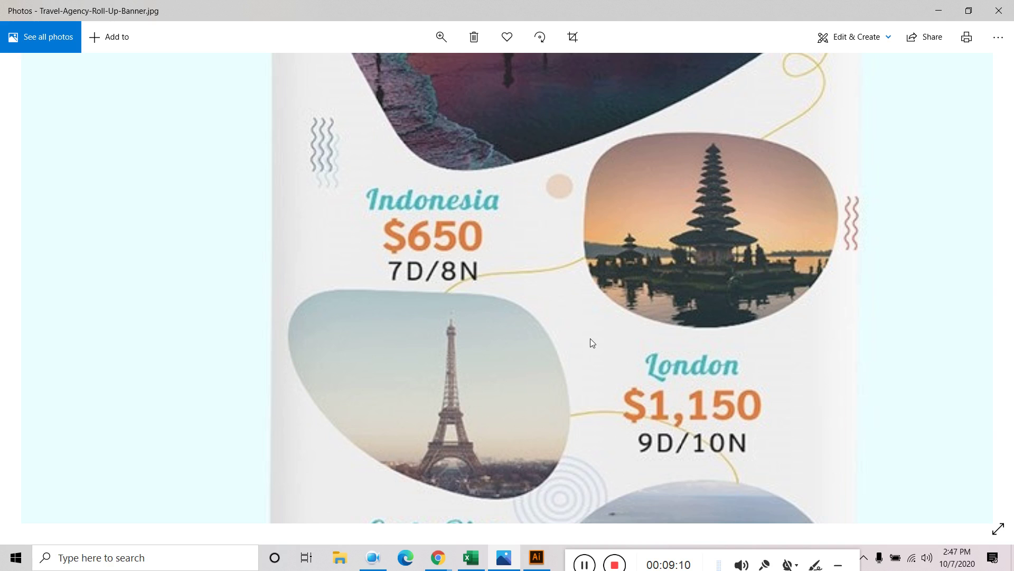
scroll(581, 328, "down", 5)
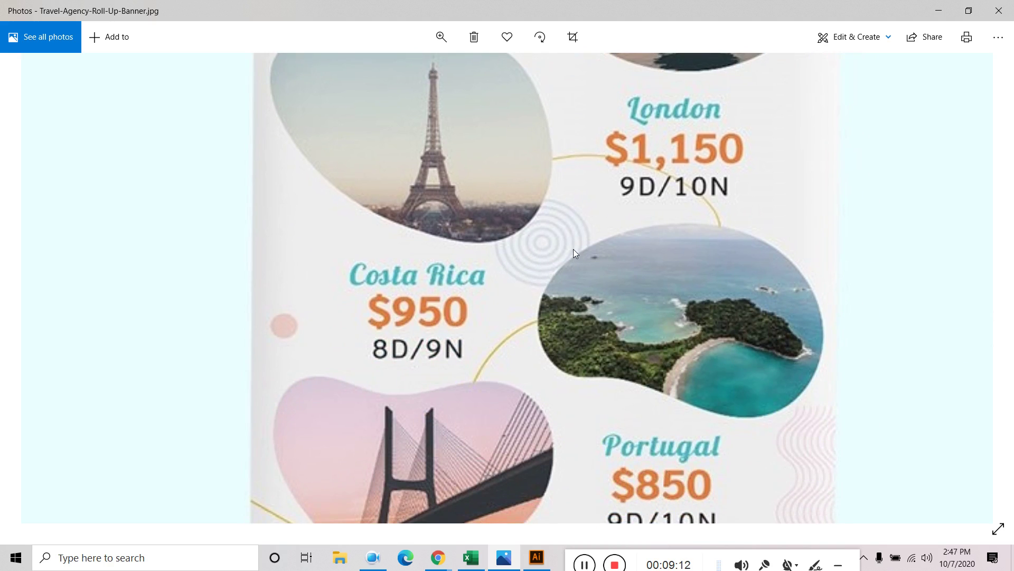
left_click_drag(573, 249, 575, 190)
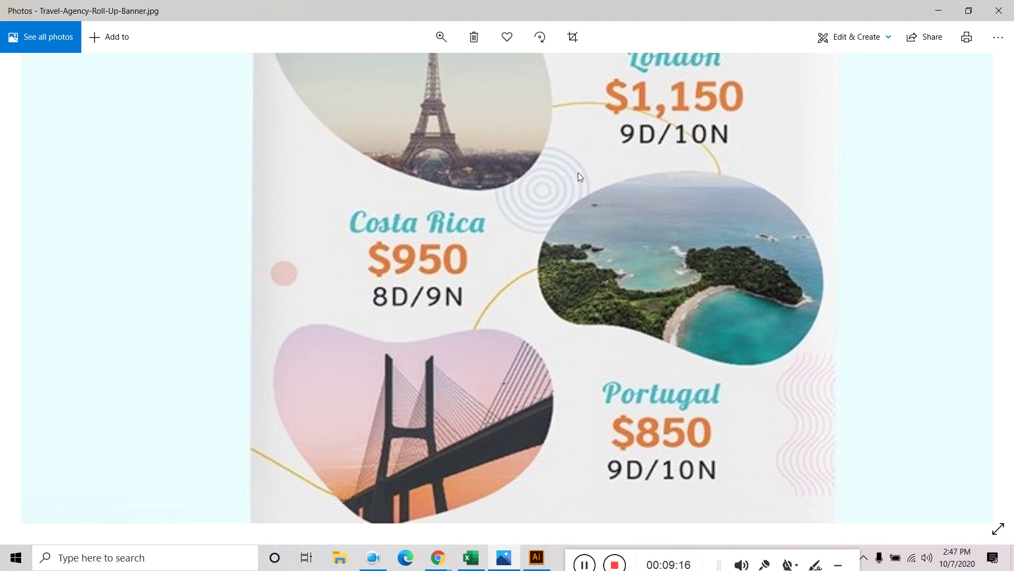
scroll(587, 250, "down", 2)
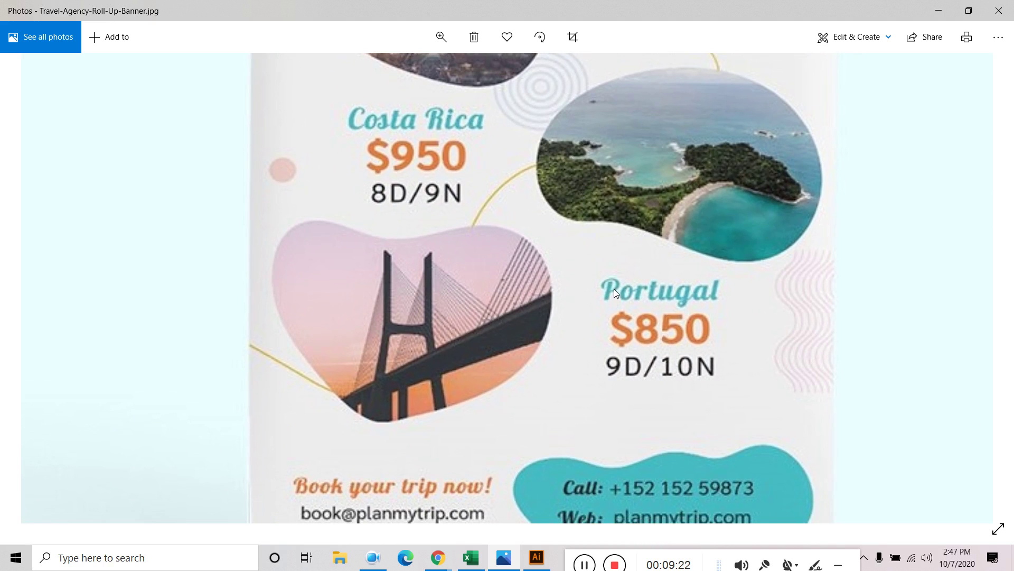
scroll(598, 257, "down", 3)
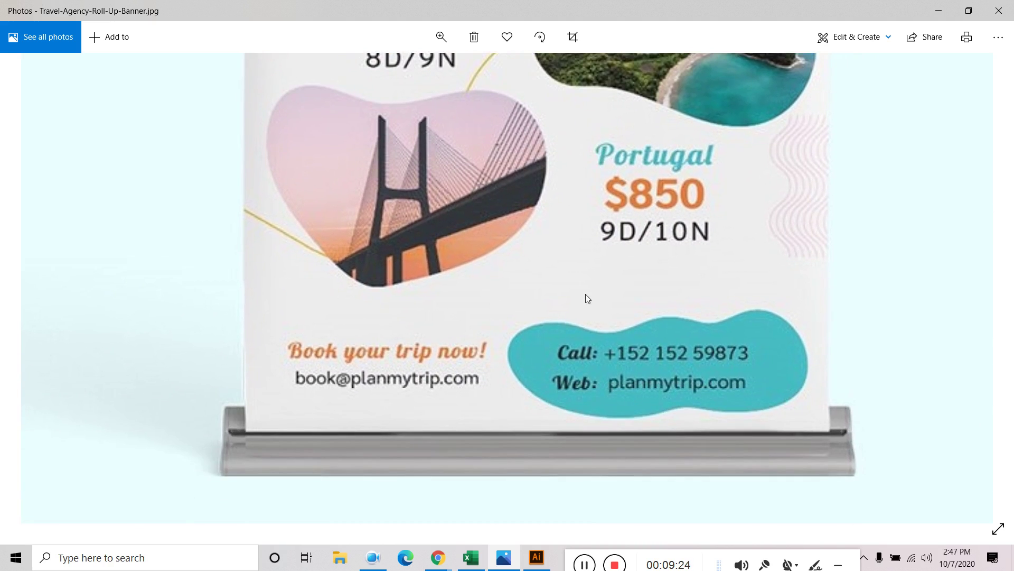
left_click_drag(598, 201, 576, 304)
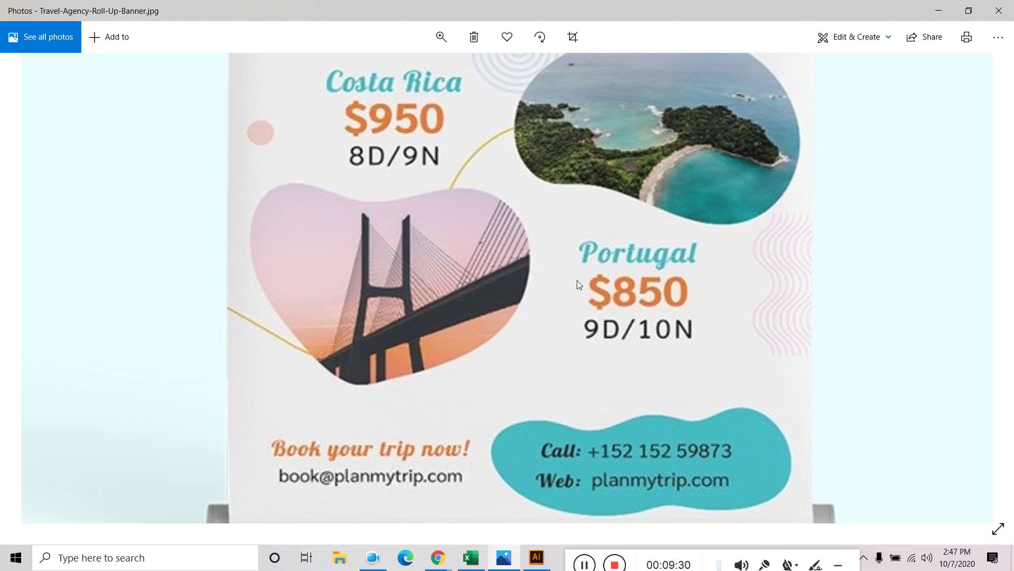
scroll(658, 212, "up", 10)
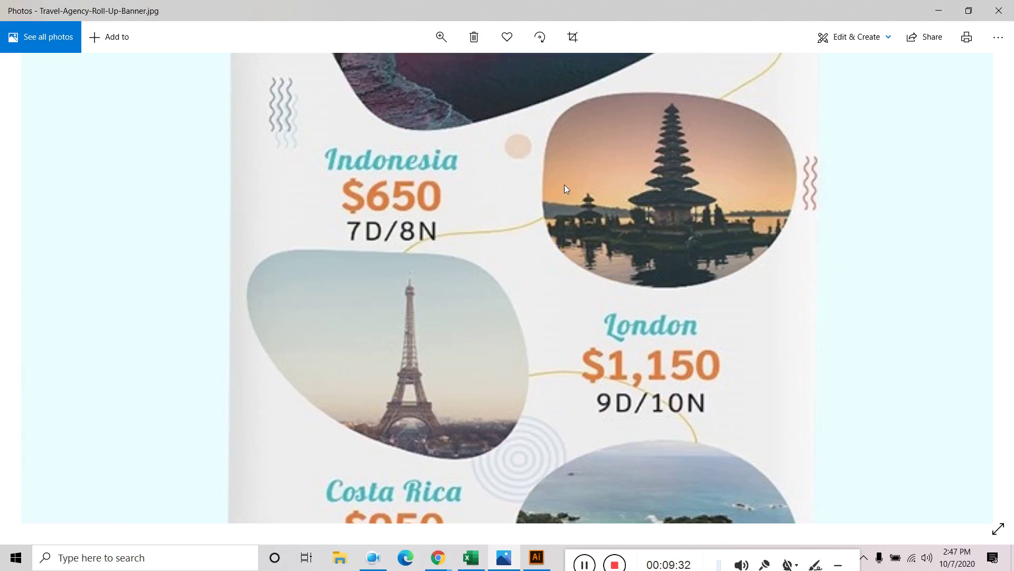
scroll(560, 240, "up", 5)
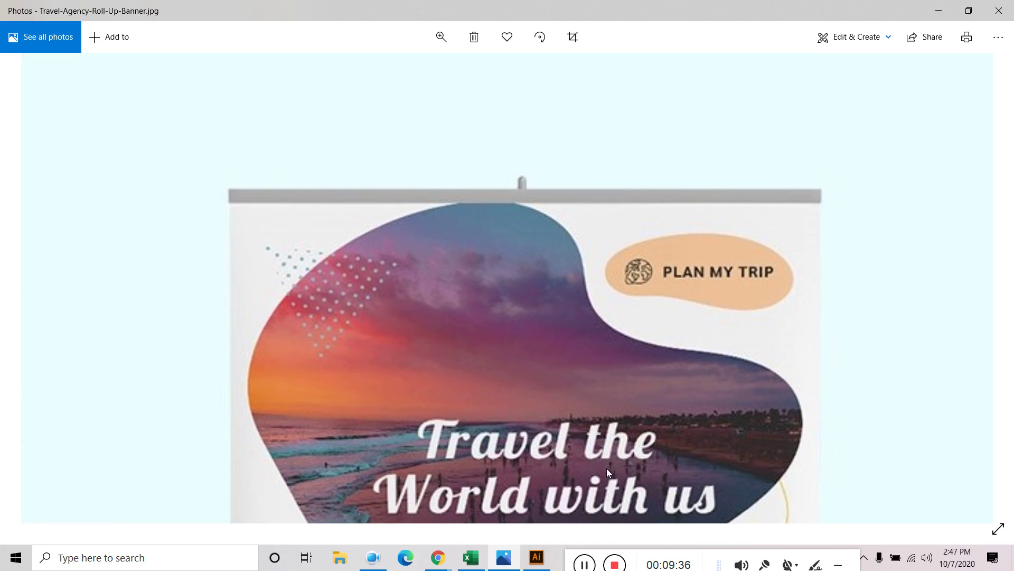
left_click(537, 559)
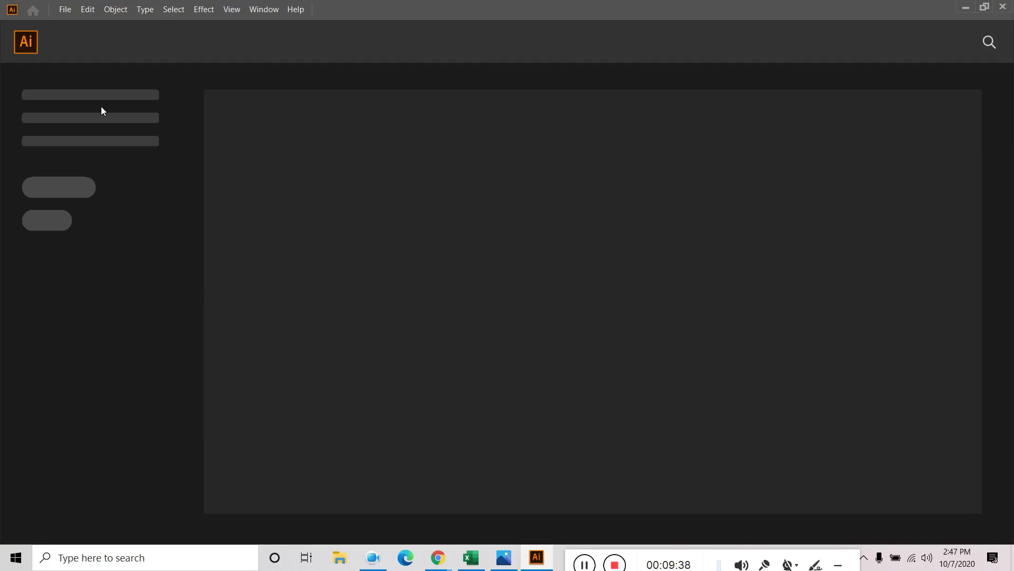
Start a new document named 'roll up banner design'
left_click(64, 10)
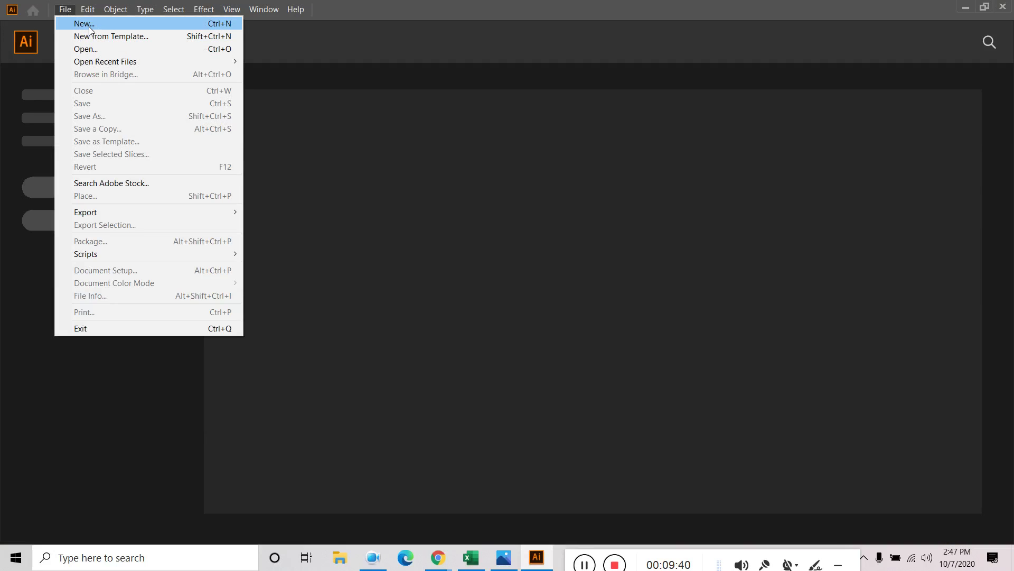
left_click(89, 25)
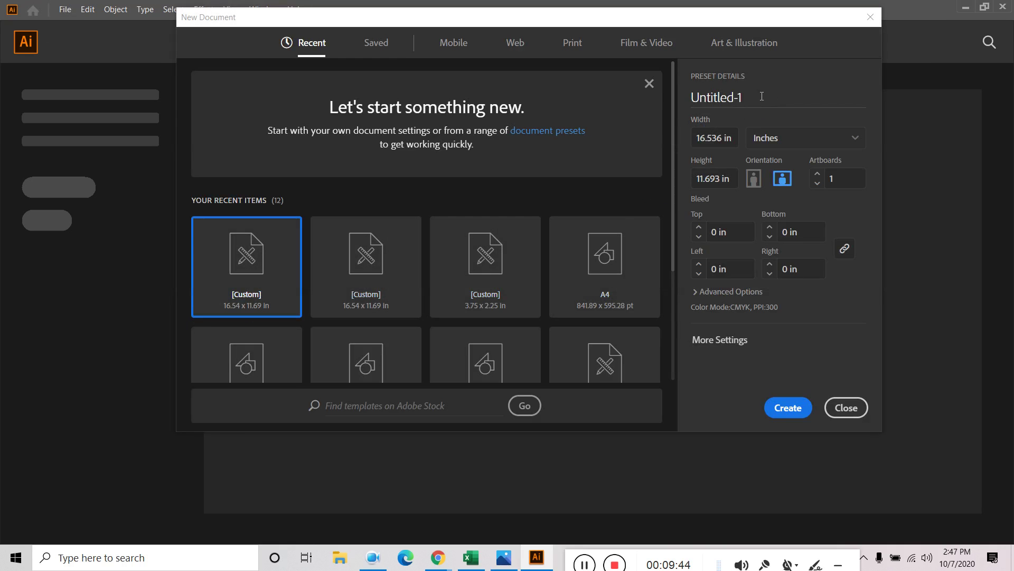
left_click(747, 100)
type("rolll up")
key("BackSpace")
key("BackSpace")
key("BackSpace")
type("up banne")
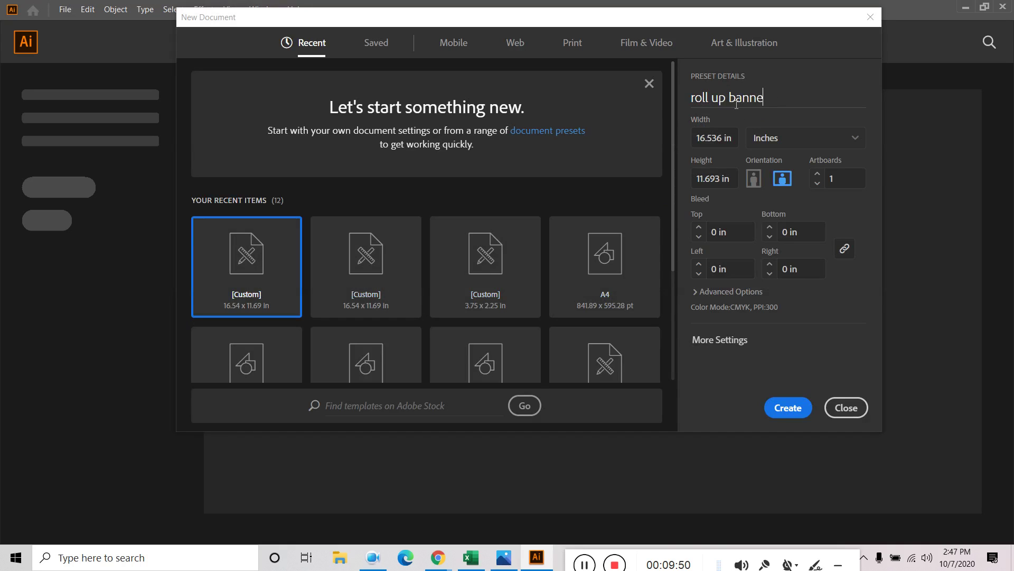
type("r design")
Set it to 30 × 70 in portrait with 1 in bleed on all sides and create it
key("Tab")
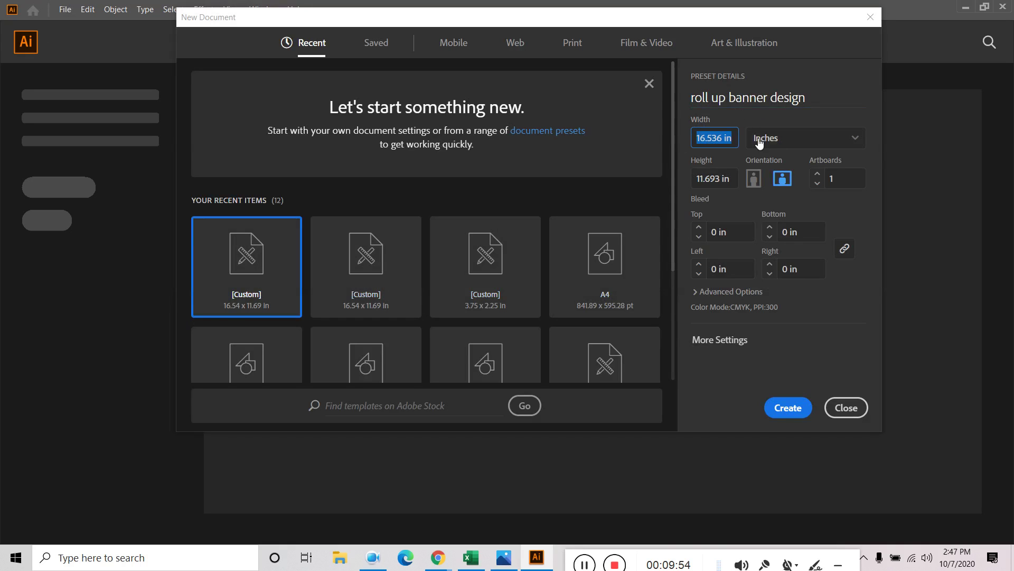
type("30")
key("Tab")
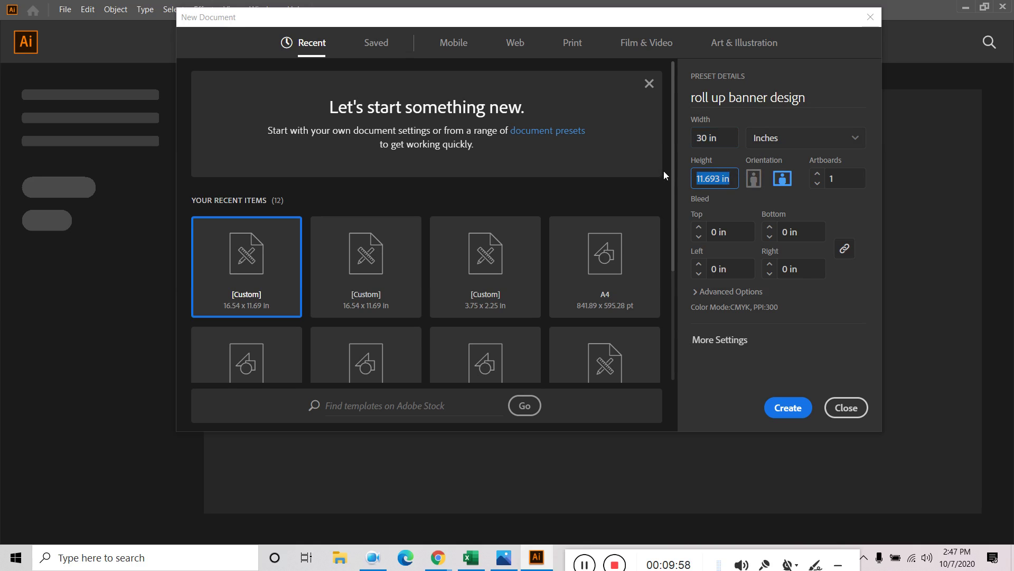
type("70")
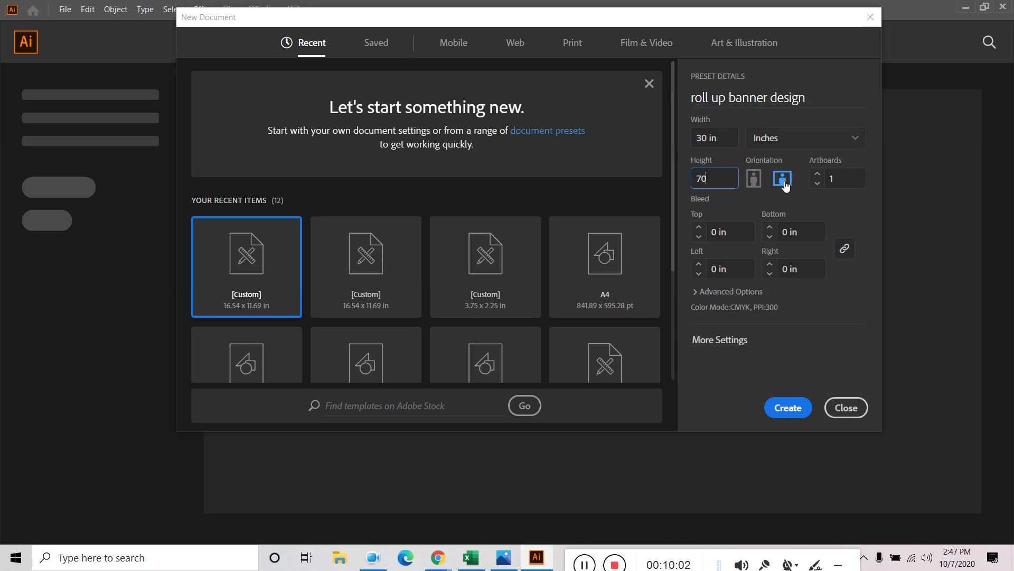
left_click(753, 180)
left_click(713, 233)
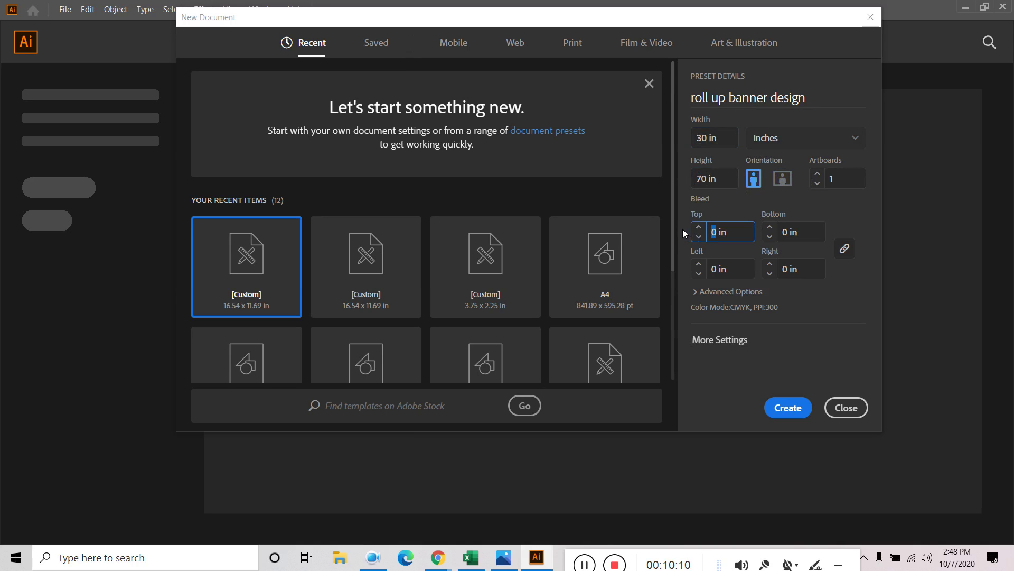
type("1")
left_click(823, 296)
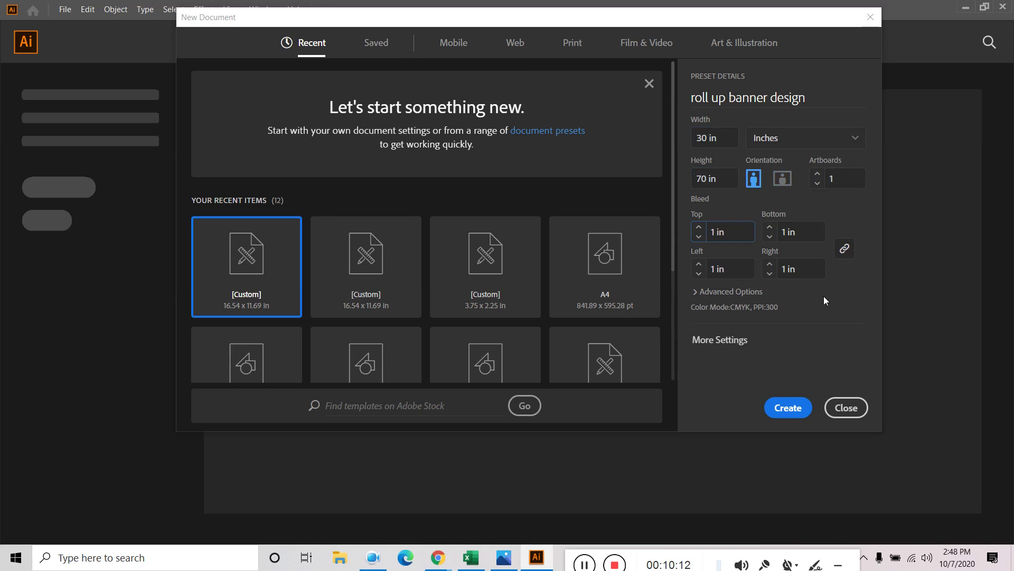
left_click(790, 406)
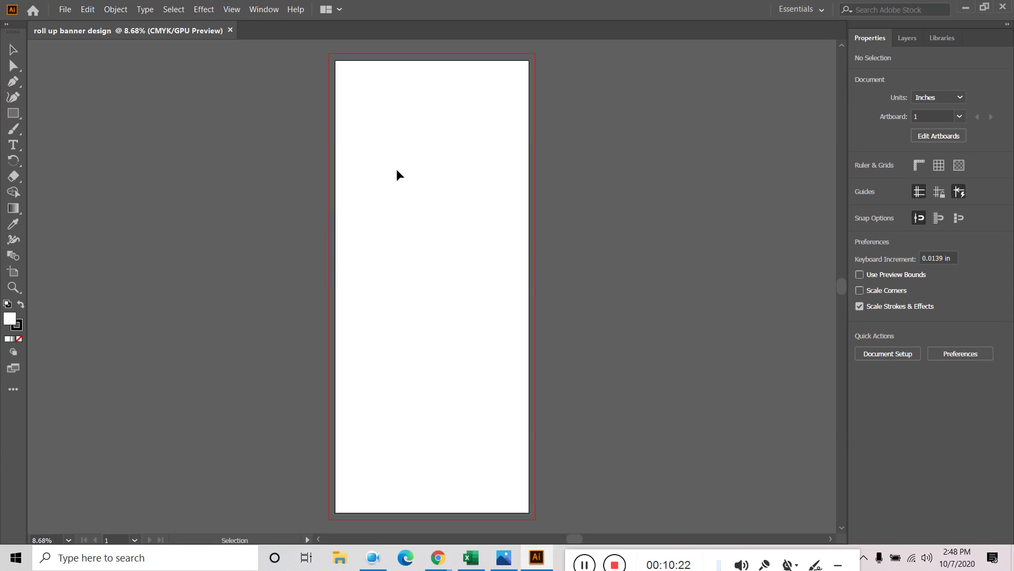
Place Travel-Agency-Roll-Up-Banner from the Desktop into the document
scroll(396, 169, "up", 1)
left_click_drag(495, 125, 480, 321)
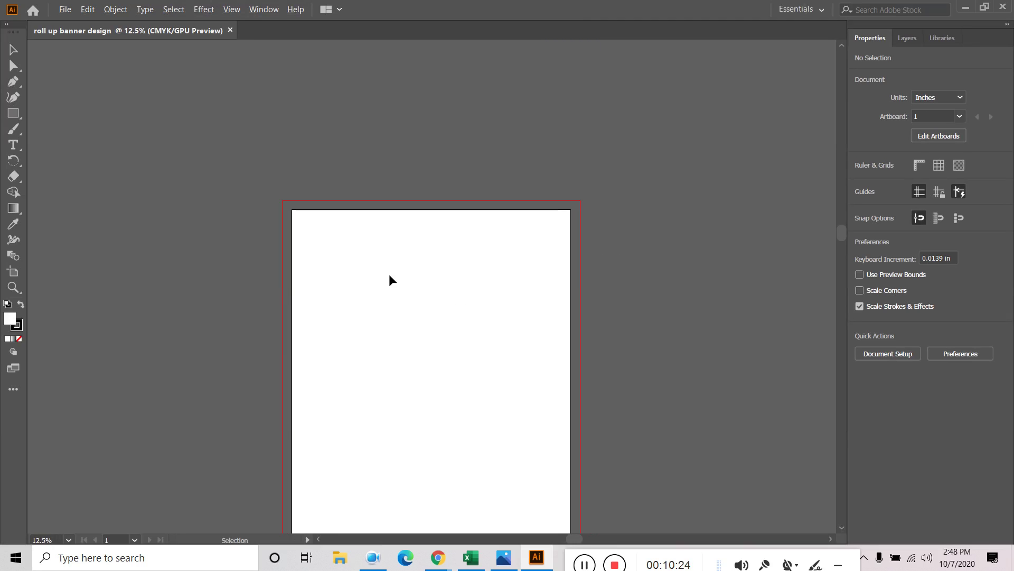
scroll(391, 280, "up", 1)
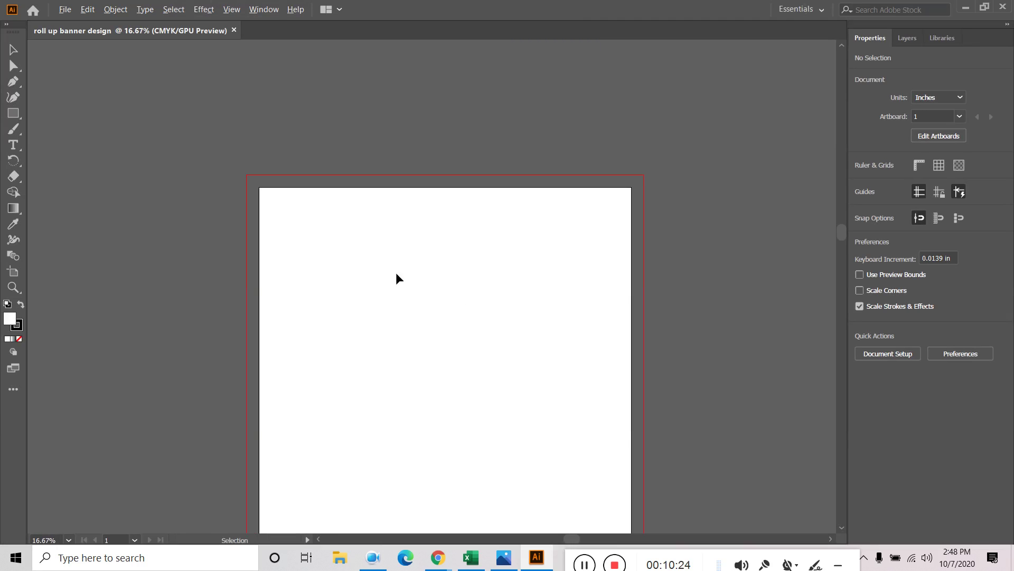
left_click(65, 10)
mouse_move(87, 9)
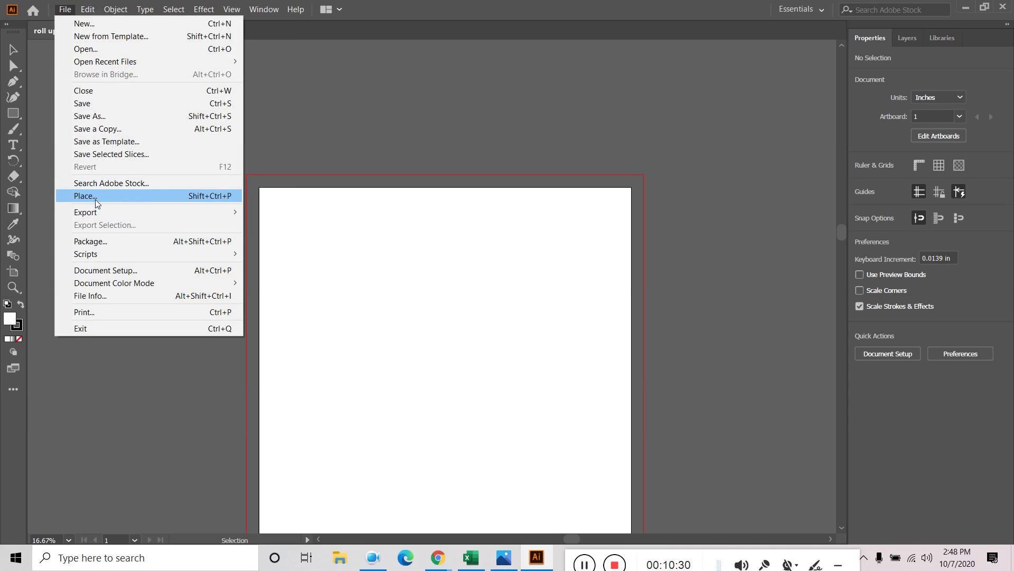
left_click(96, 200)
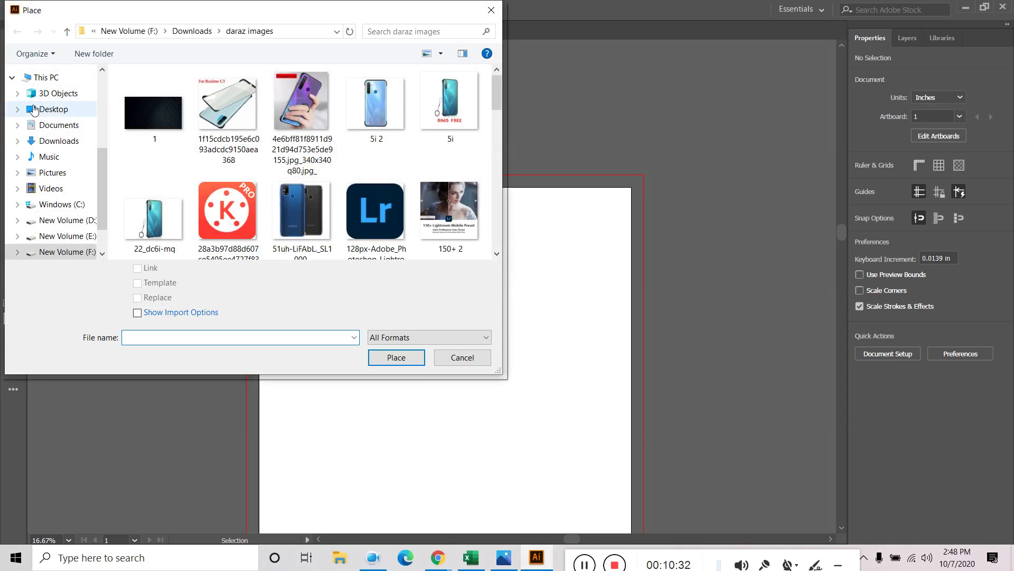
left_click(34, 110)
left_click(231, 218)
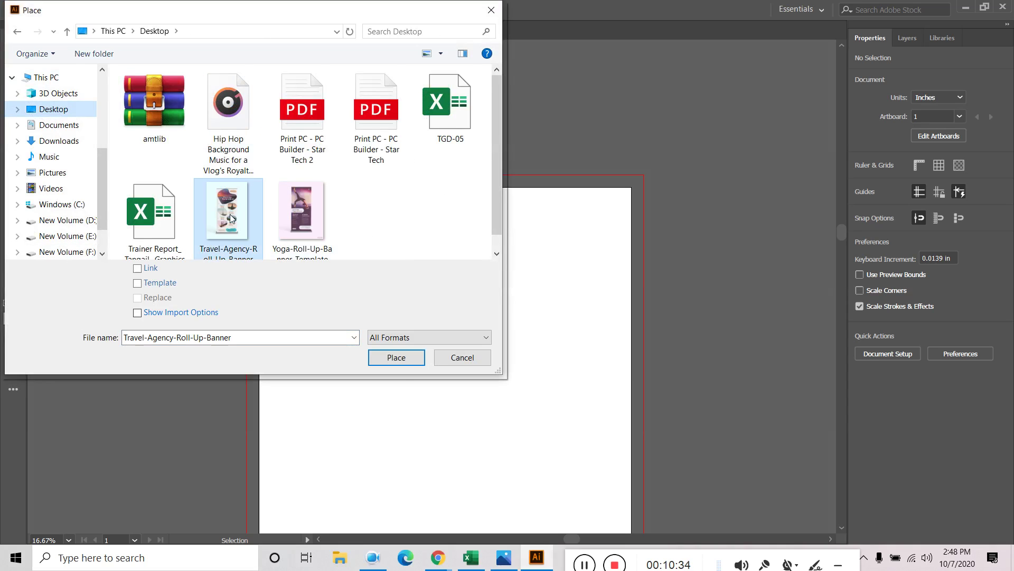
left_click(397, 358)
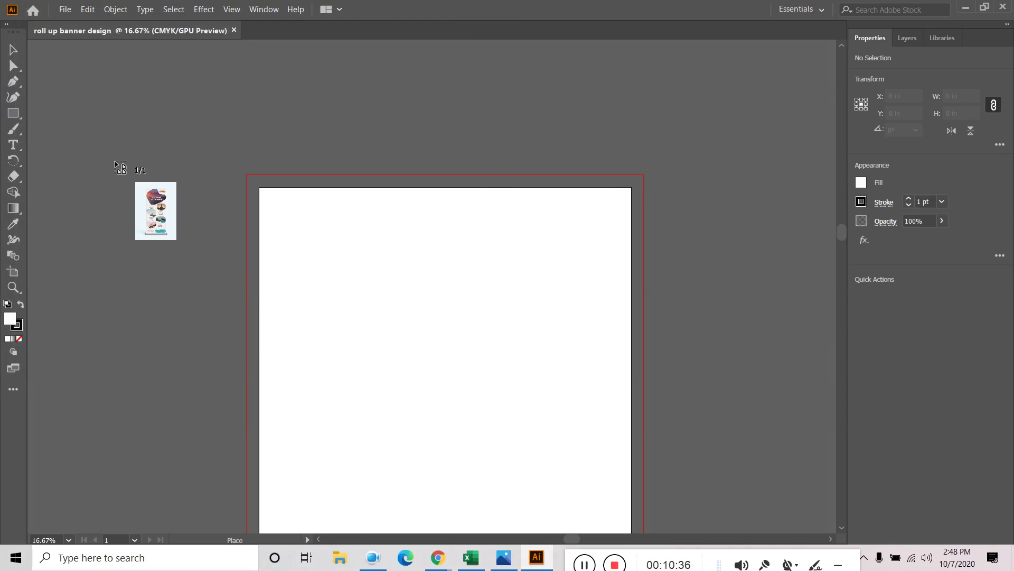
Drop the banner image beside the artboard, enlarge it to about 16 × 23 in, and nudge it up-left
left_click(114, 162)
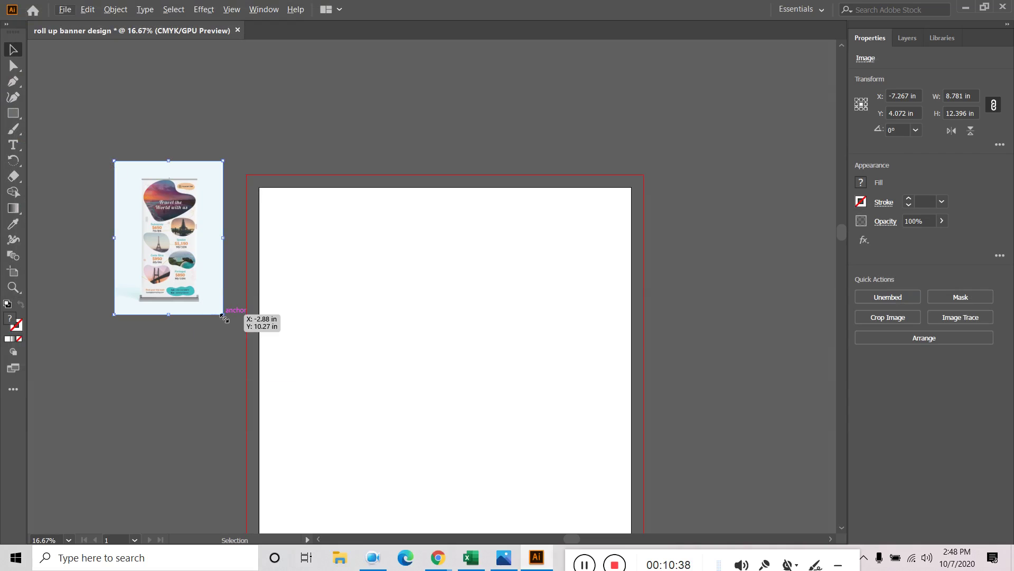
left_click_drag(223, 314, 269, 379)
left_click_drag(230, 255, 215, 252)
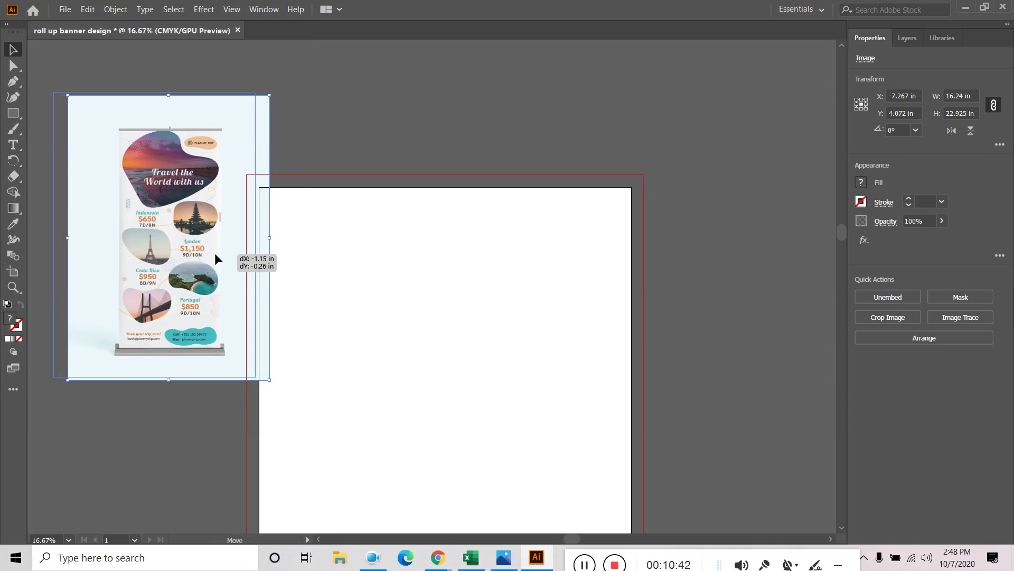
left_click(345, 149)
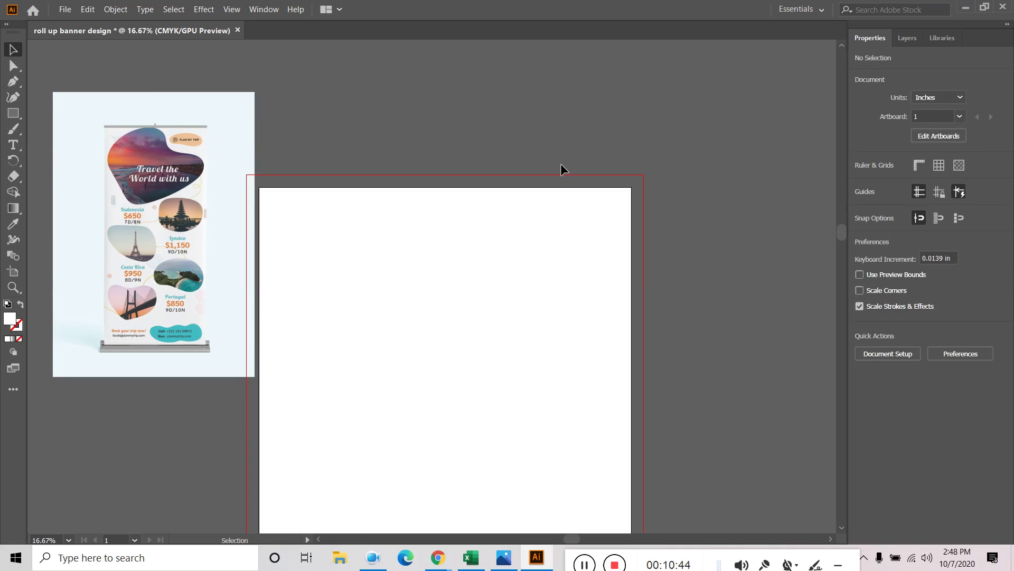
left_click_drag(191, 151, 180, 147)
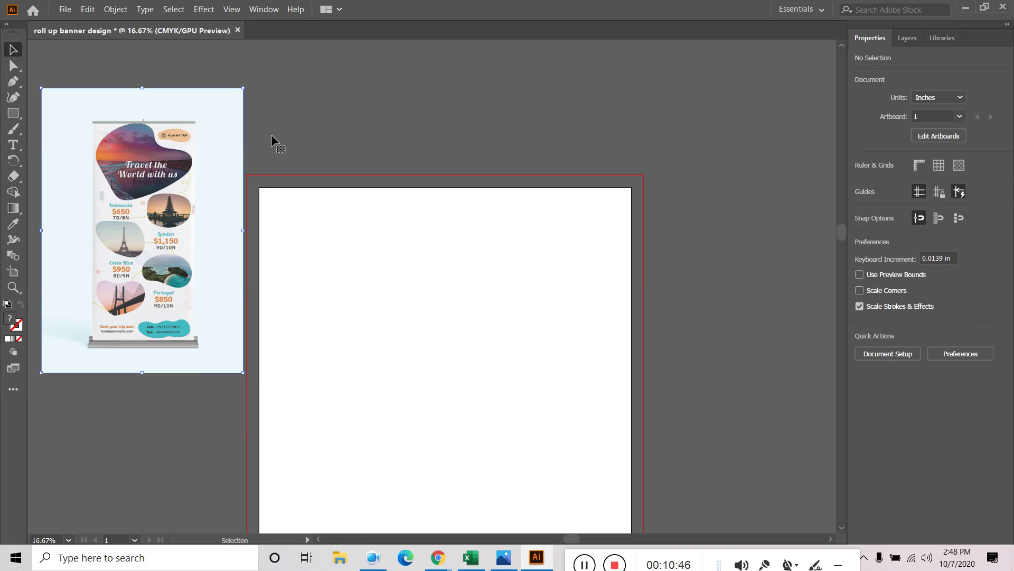
left_click(354, 143)
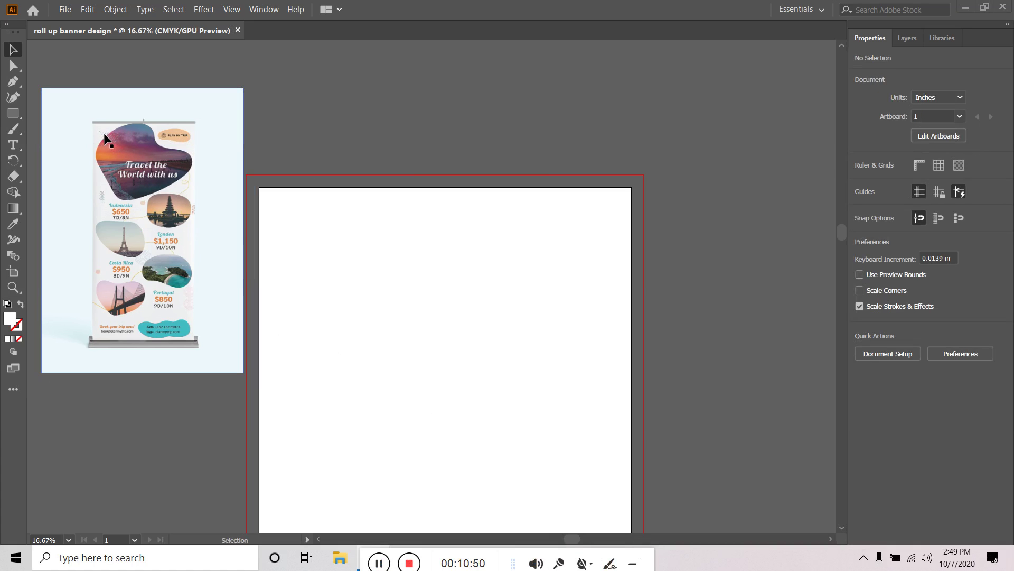
Zoom and pan to frame both the banner image and the artboard
scroll(108, 142, "up", 5)
scroll(108, 142, "up", 1)
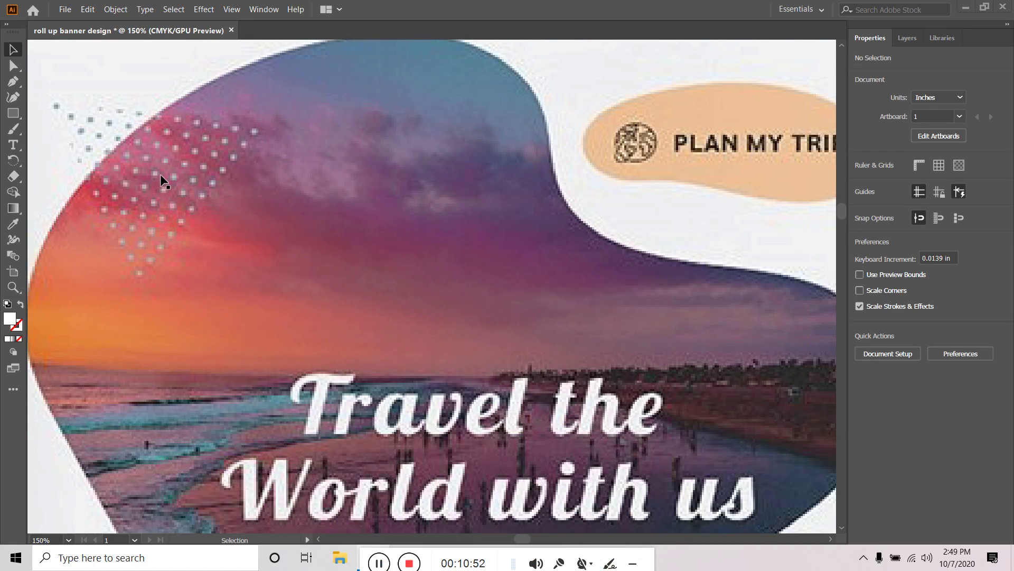
scroll(167, 173, "down", 6)
key("space")
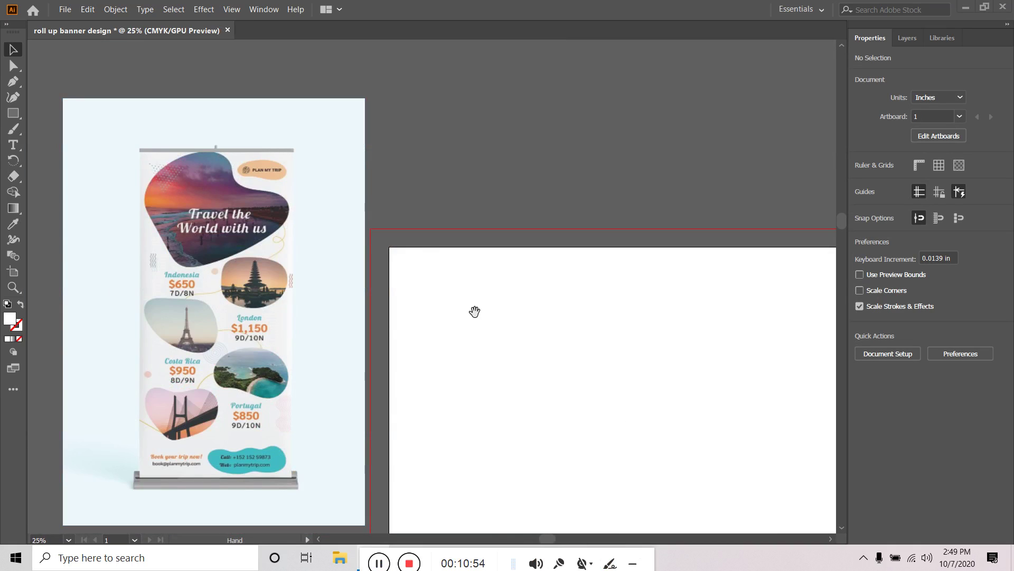
scroll(427, 278, "down", 1)
left_click_drag(537, 382, 482, 344)
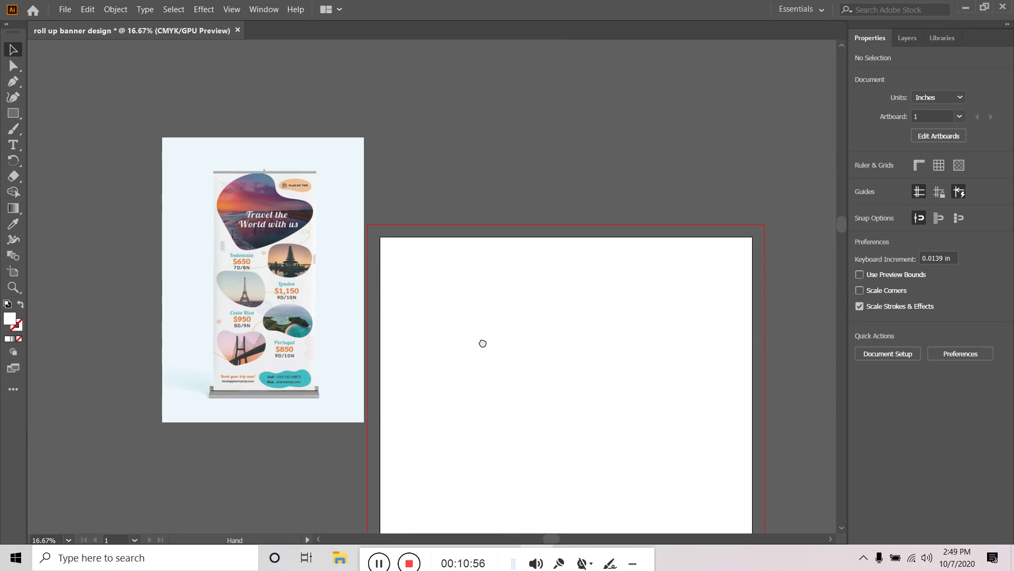
Draw a 3-point star, a triangle, on the artboard with the Star tool
left_click(18, 112)
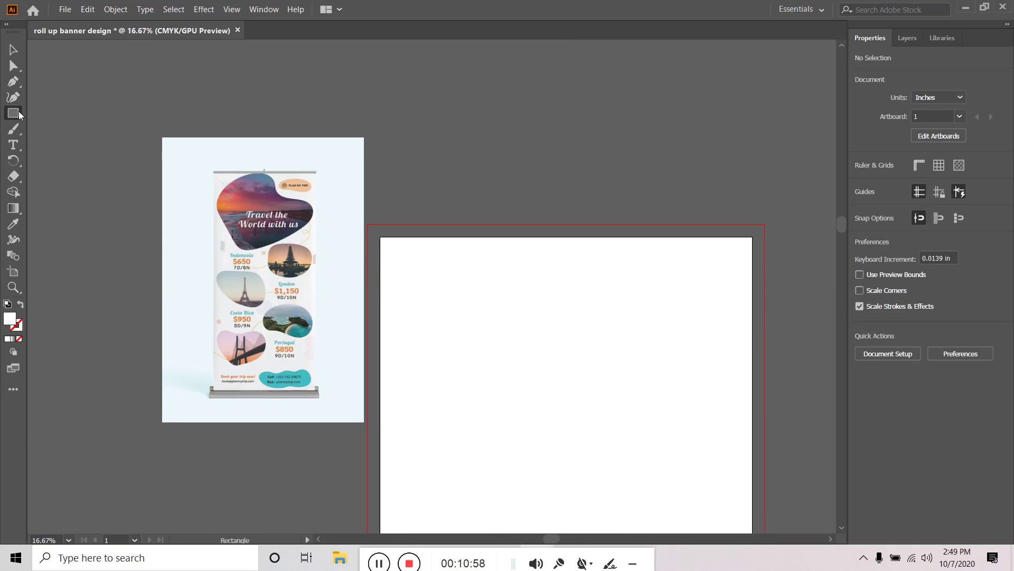
left_click_drag(18, 111, 58, 160)
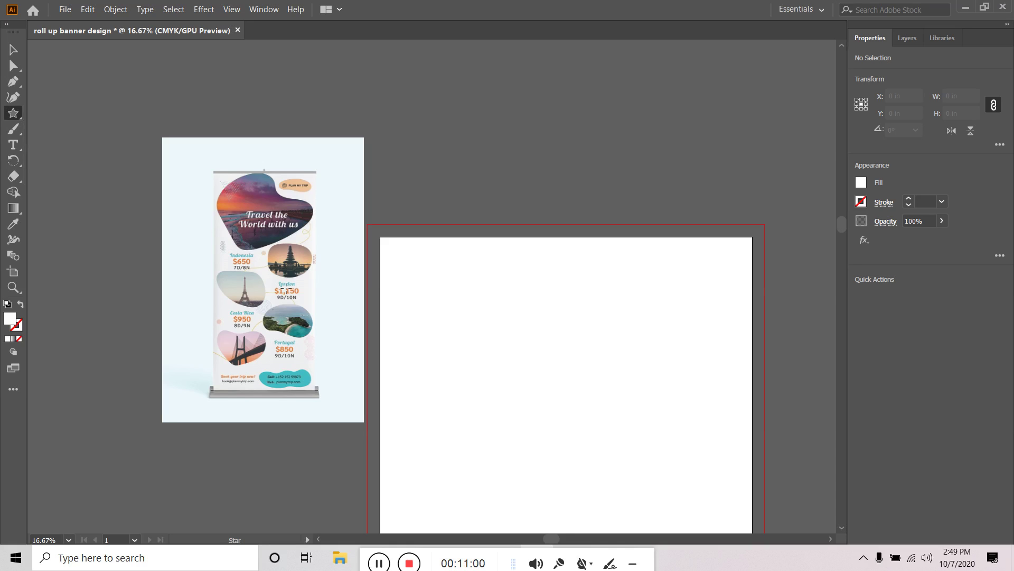
left_click_drag(458, 313, 531, 291)
key("Down")
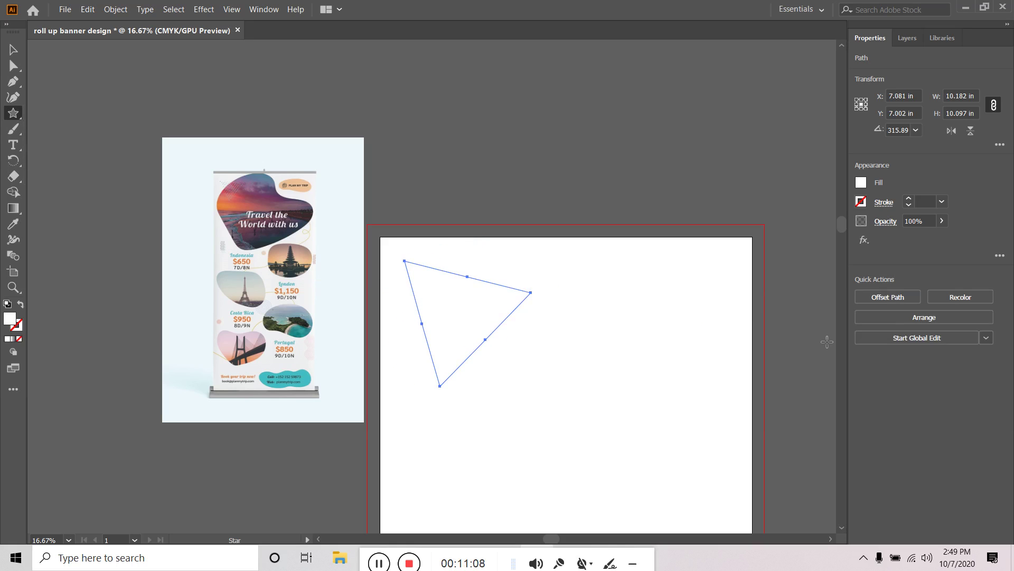
Remove the triangle's fill and raise its stroke weight to 9 pt
left_click(861, 183)
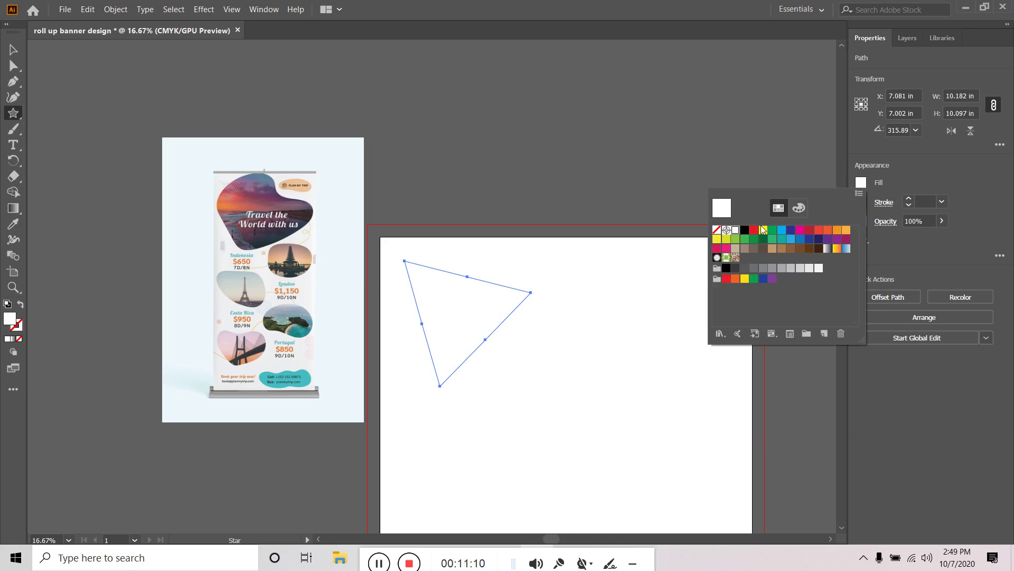
left_click(716, 230)
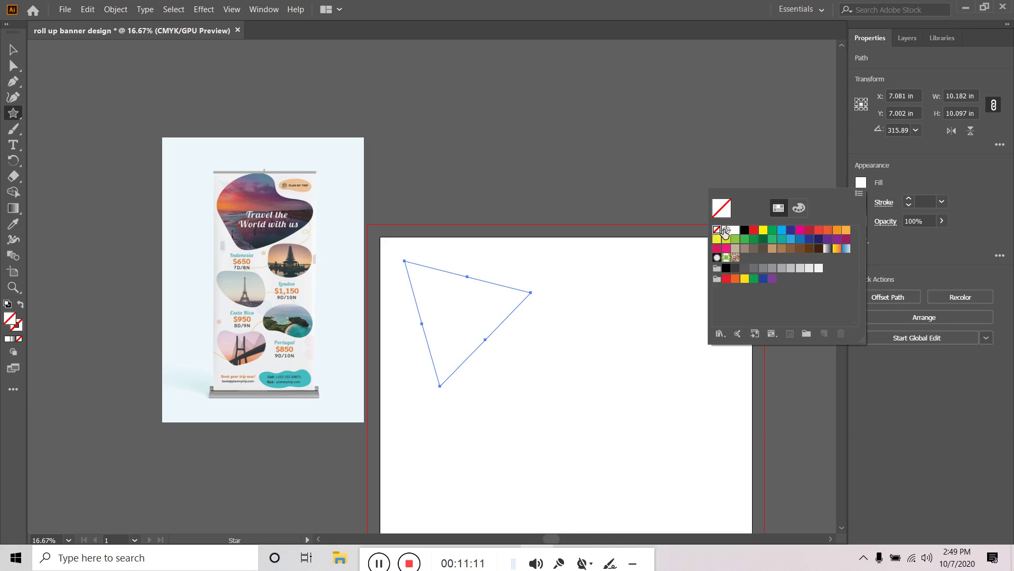
left_click(909, 200)
left_click(909, 201)
left_click(910, 200)
left_click(910, 200)
left_click(910, 200)
left_click(909, 201)
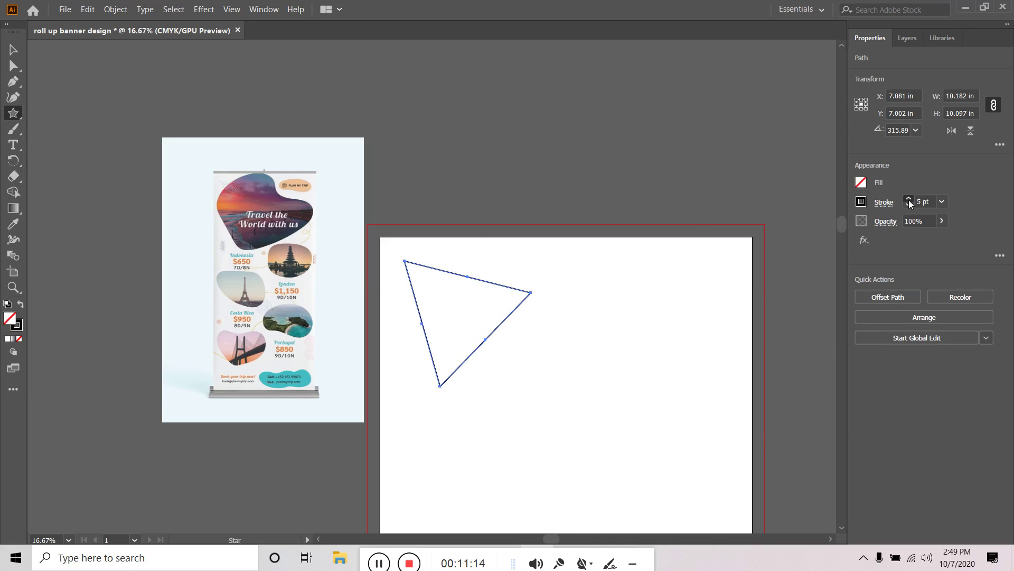
left_click(910, 200)
left_click(909, 200)
left_click(909, 200)
left_click(909, 200)
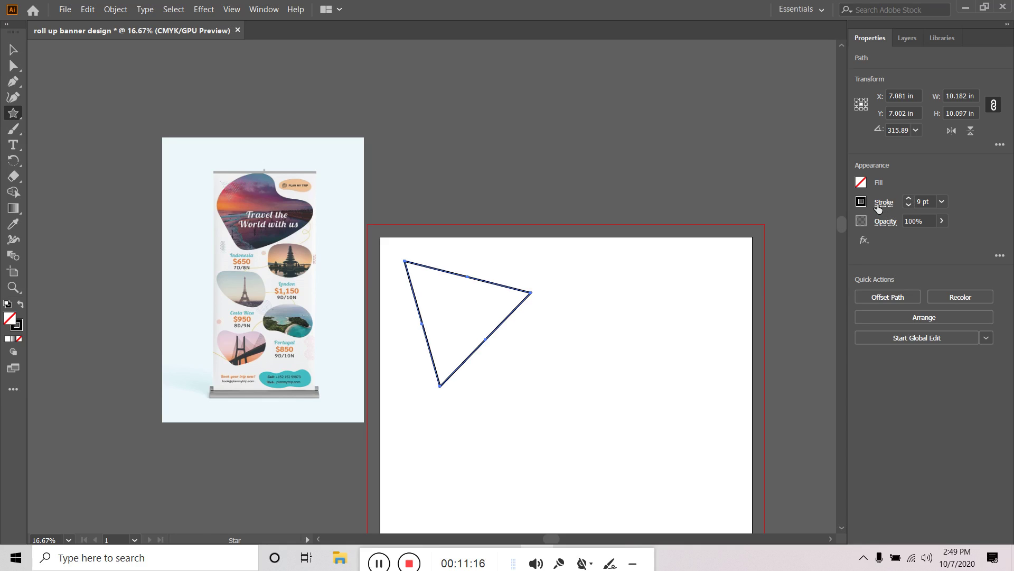
left_click(883, 203)
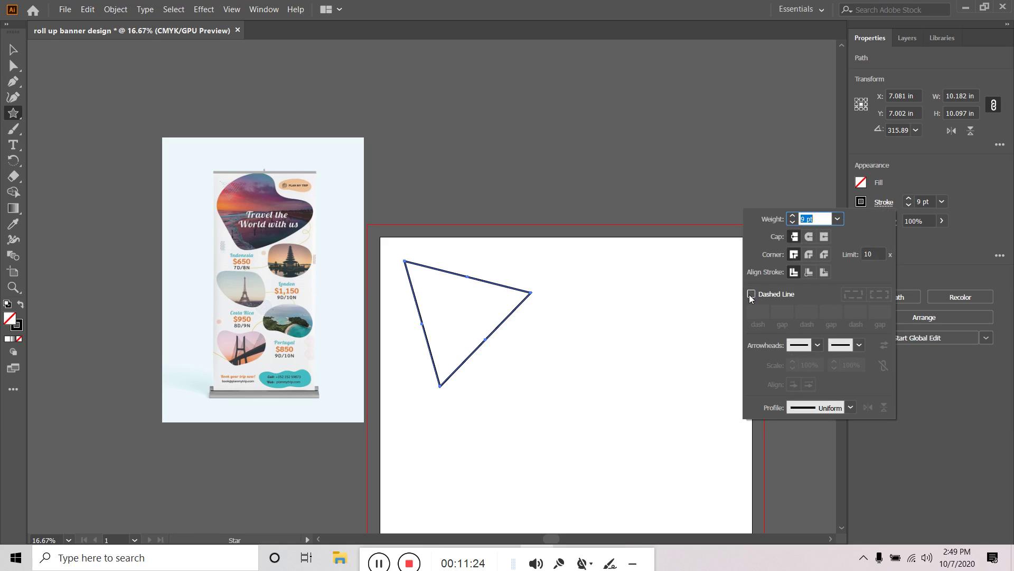
Turn on Dashed Line with round caps and set the dash to 10 pt
left_click(752, 295)
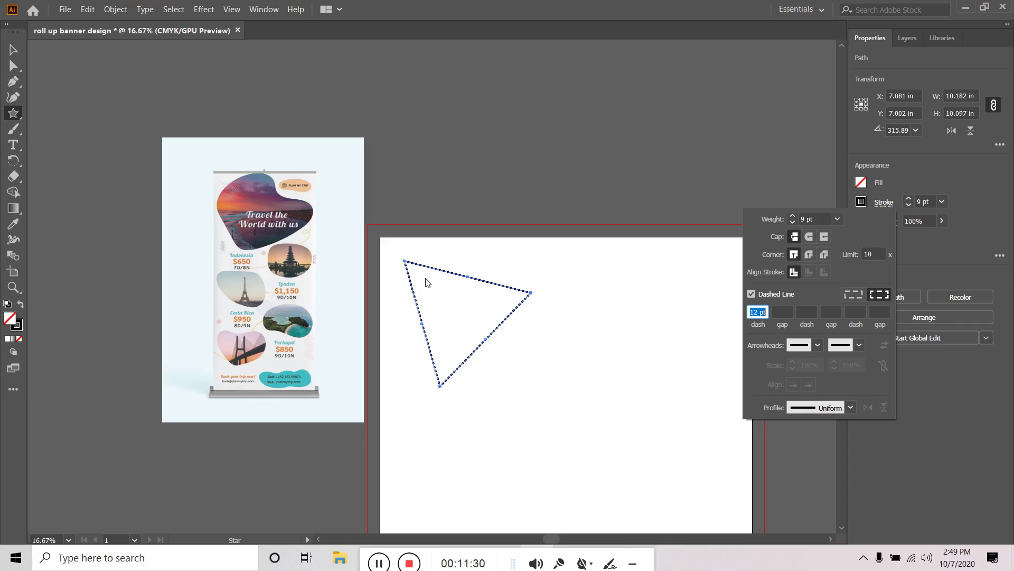
left_click(809, 236)
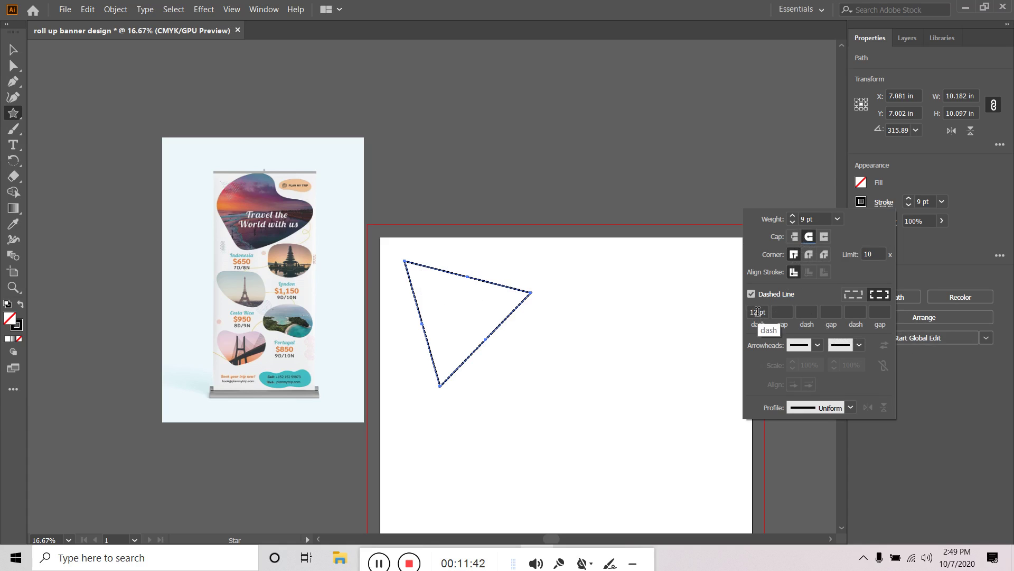
left_click(758, 312)
key("BackSpace")
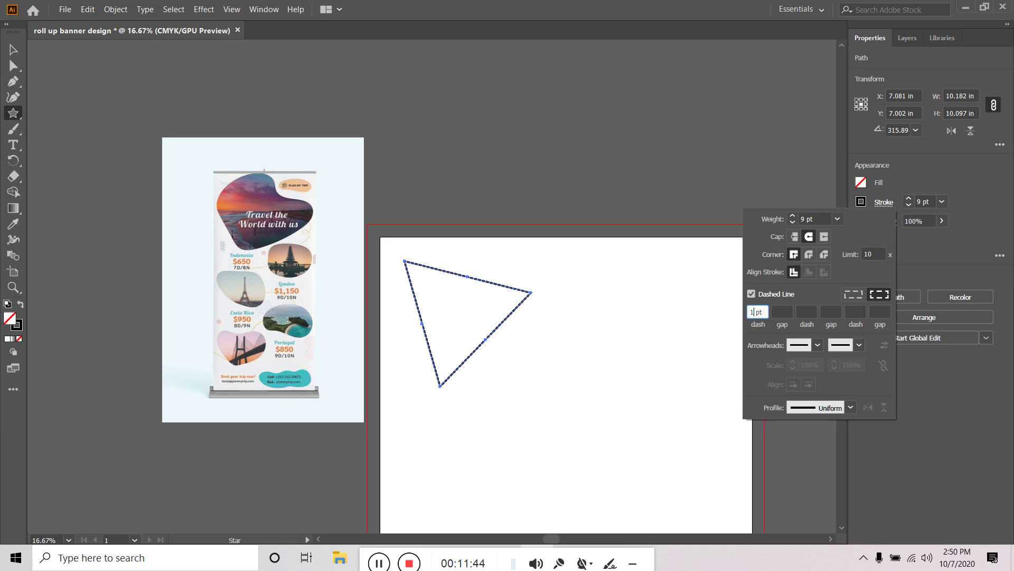
key("Return")
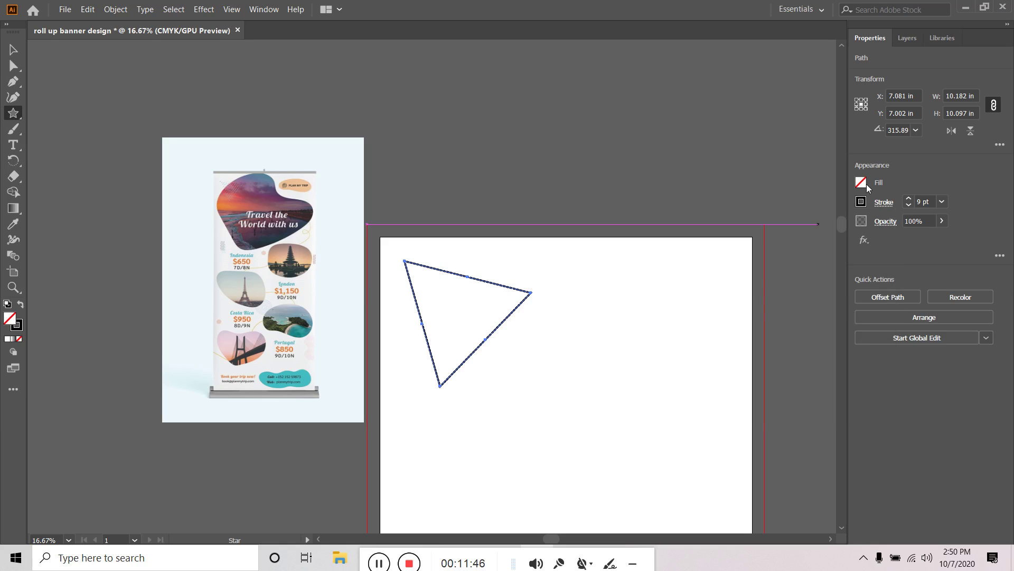
Change the first dash length to 30 pt
left_click(884, 202)
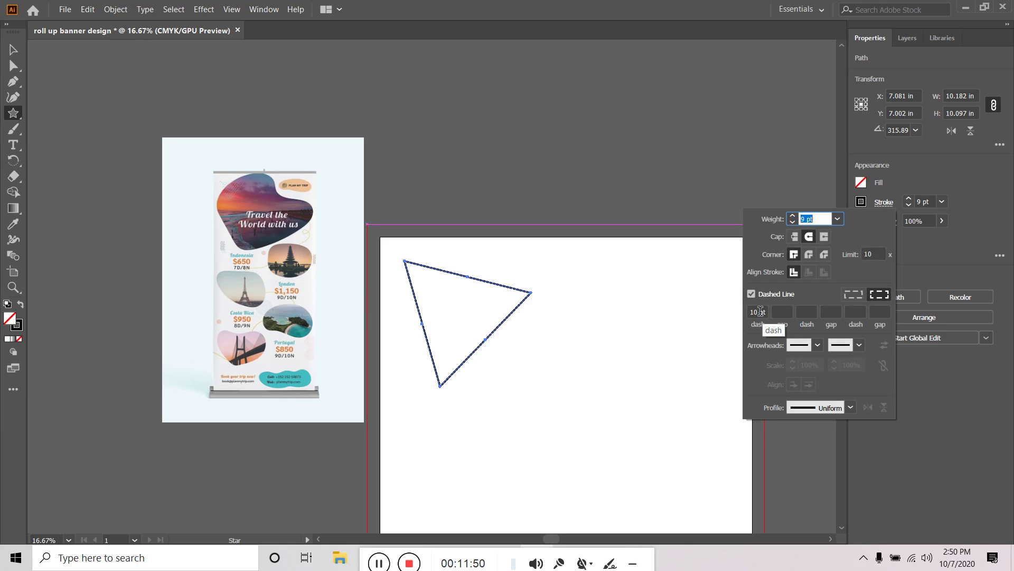
double_click(758, 312)
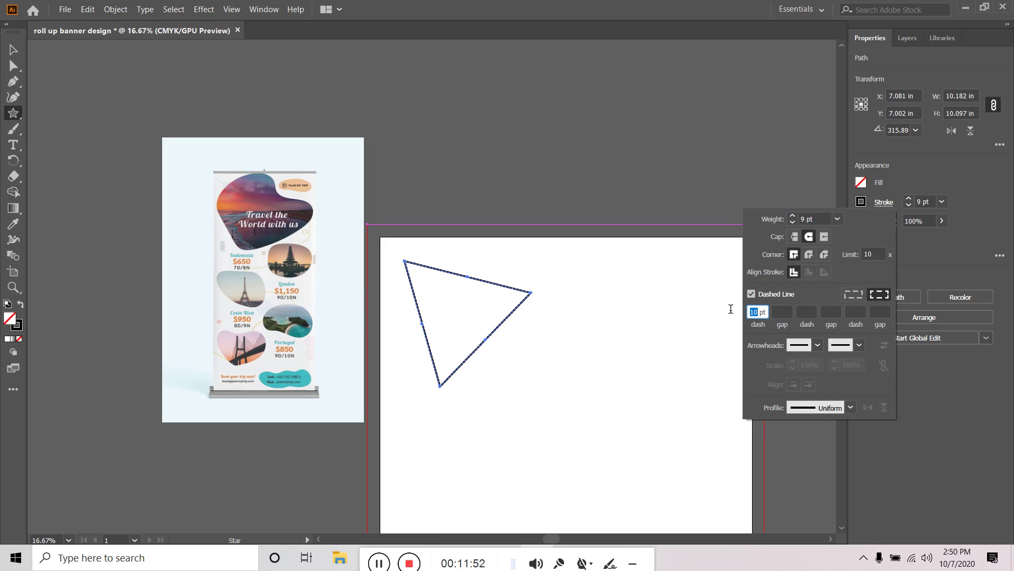
type("30")
key("Return")
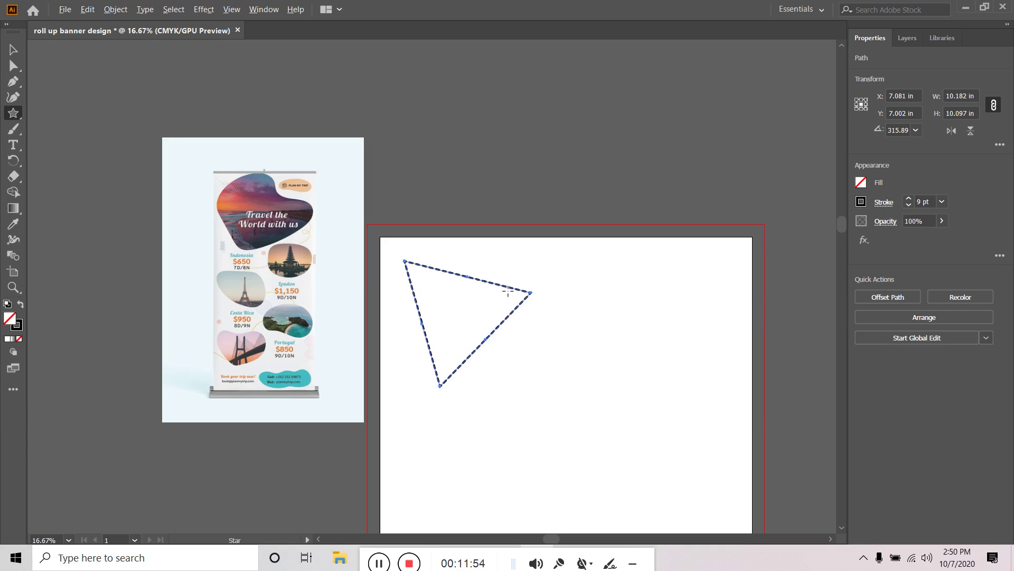
scroll(462, 280, "up", 4)
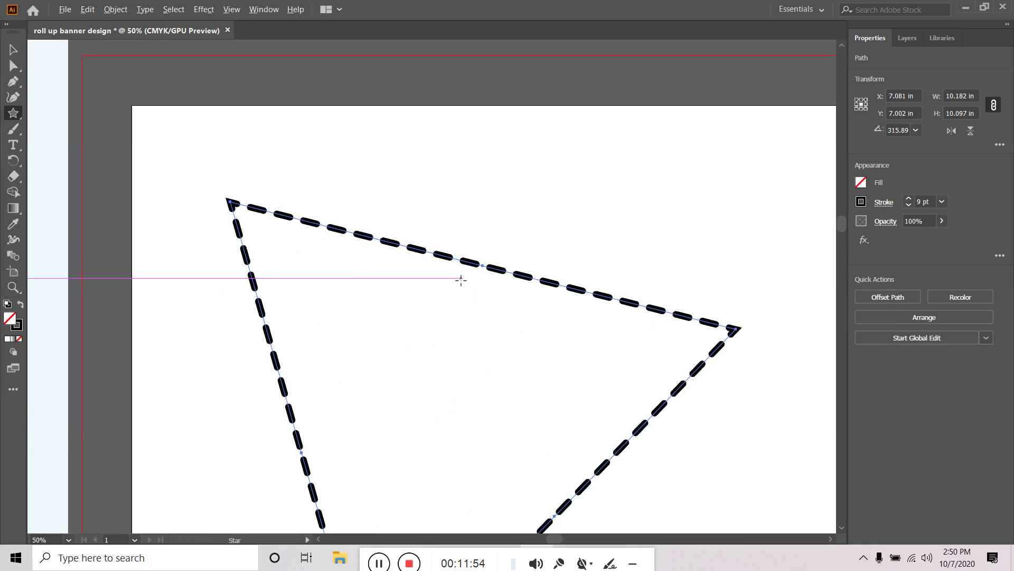
Try gap lengths of 5, 10 and then 20 pt
left_click(884, 203)
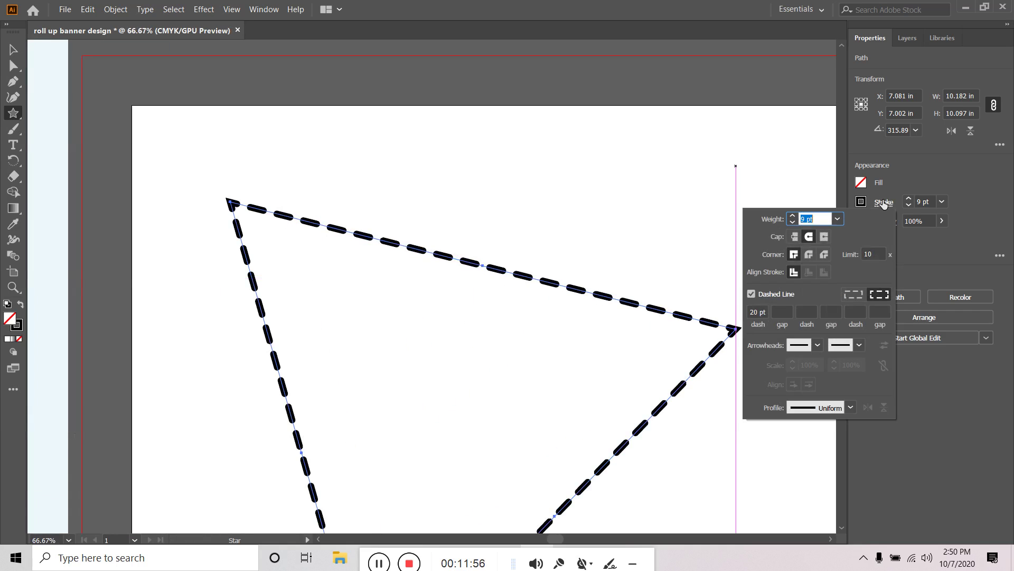
left_click(781, 311)
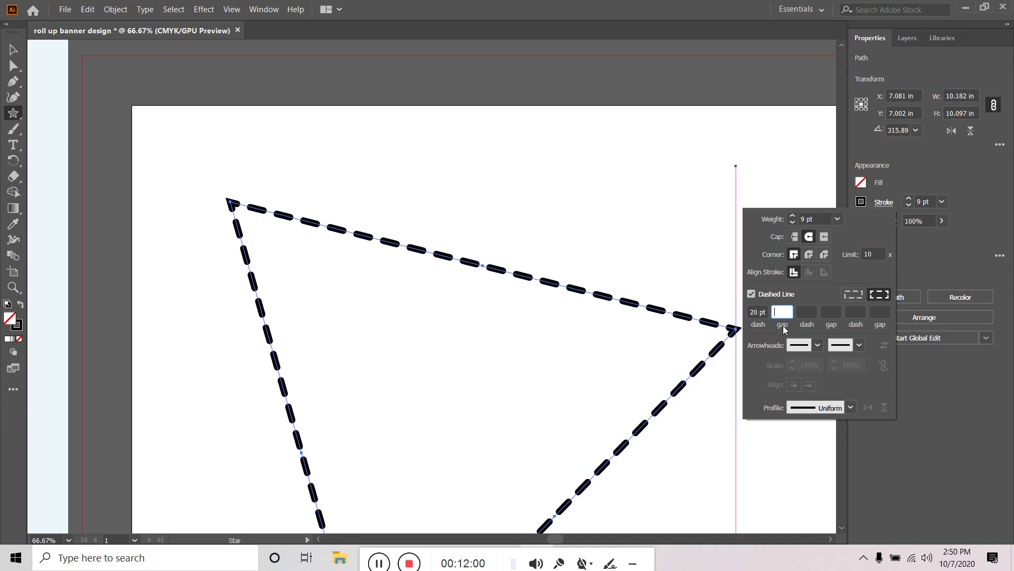
type("5")
key("Tab")
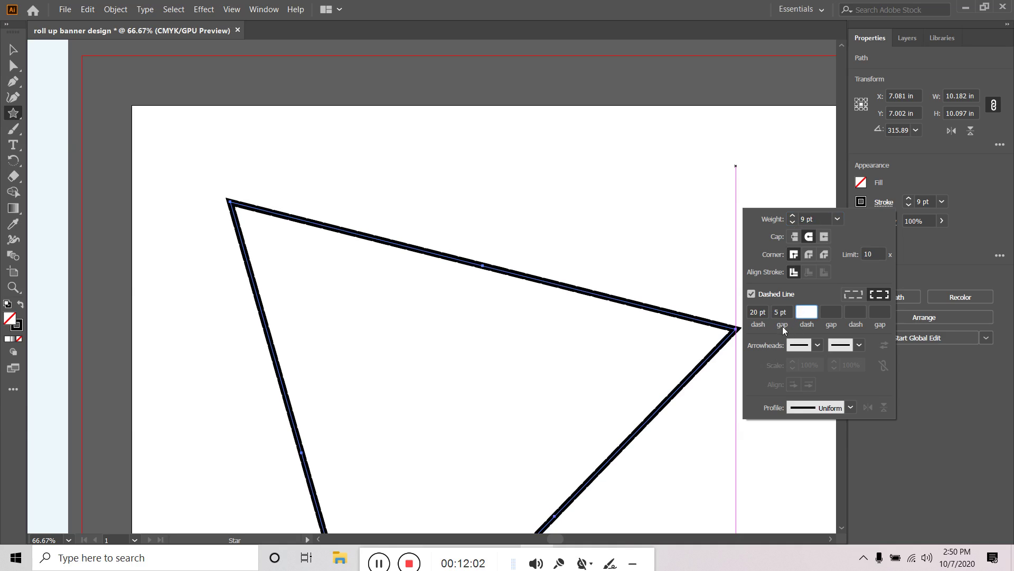
left_click(789, 312)
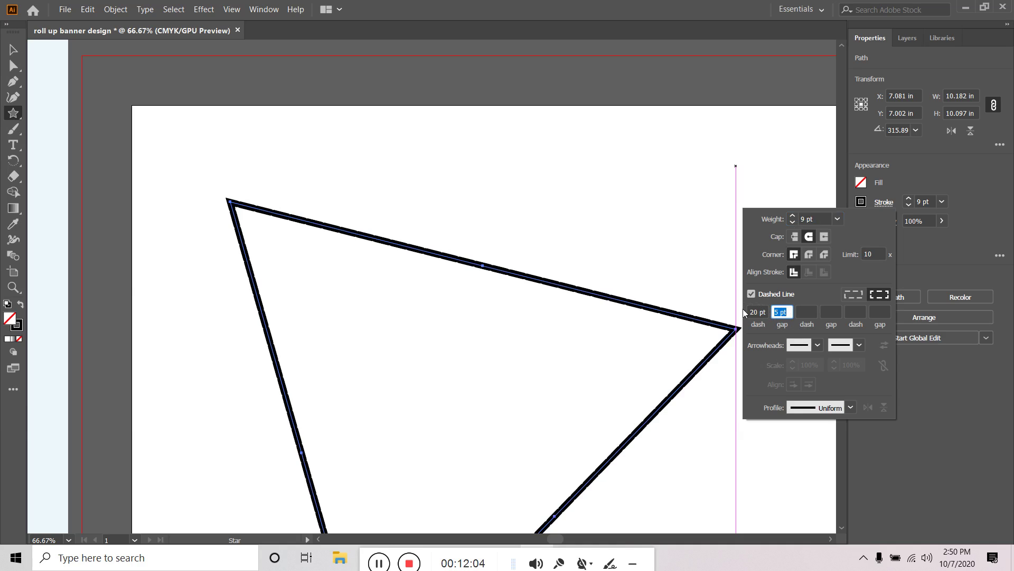
type("10")
key("Tab")
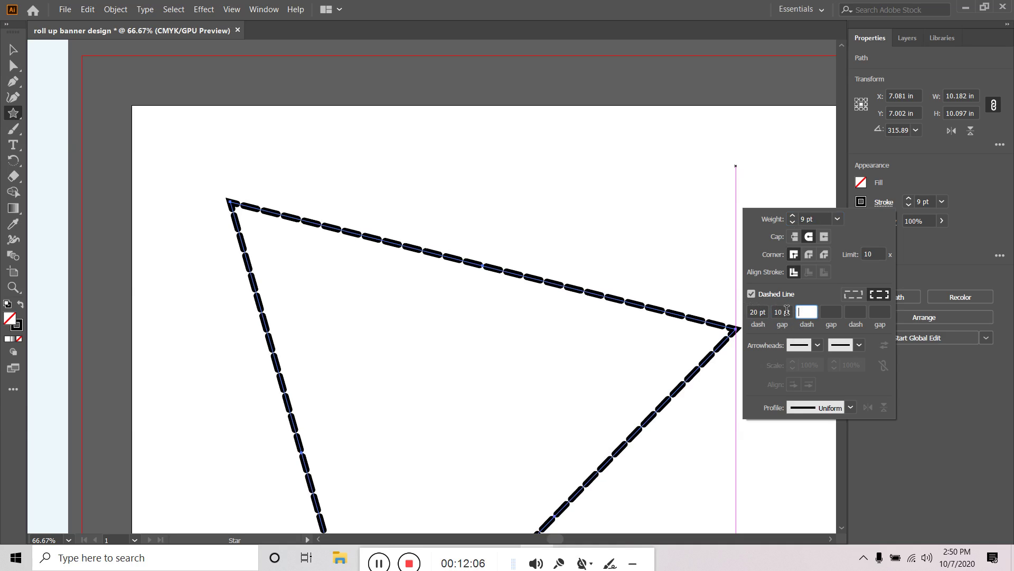
left_click(776, 312)
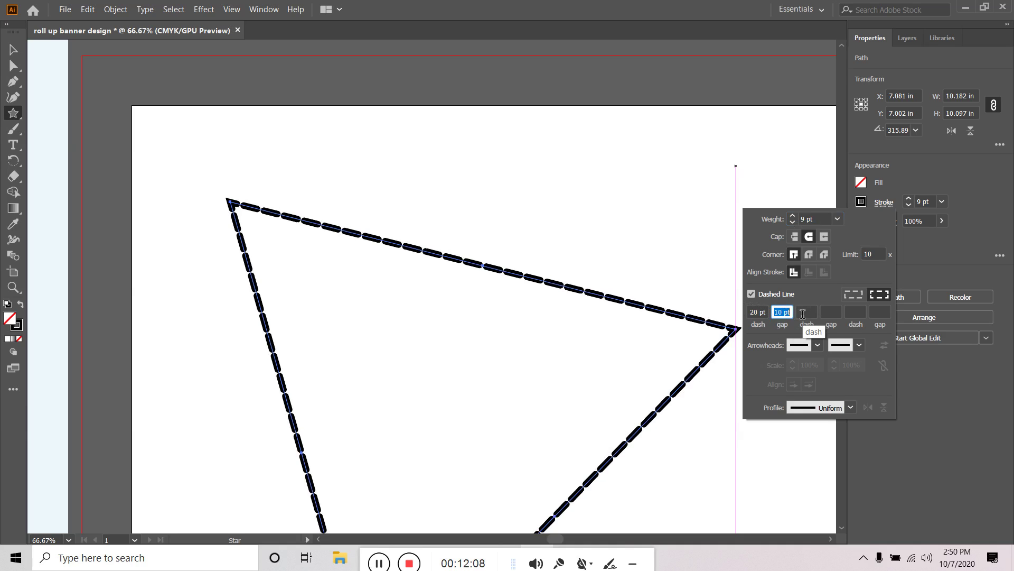
type("20")
key("Tab")
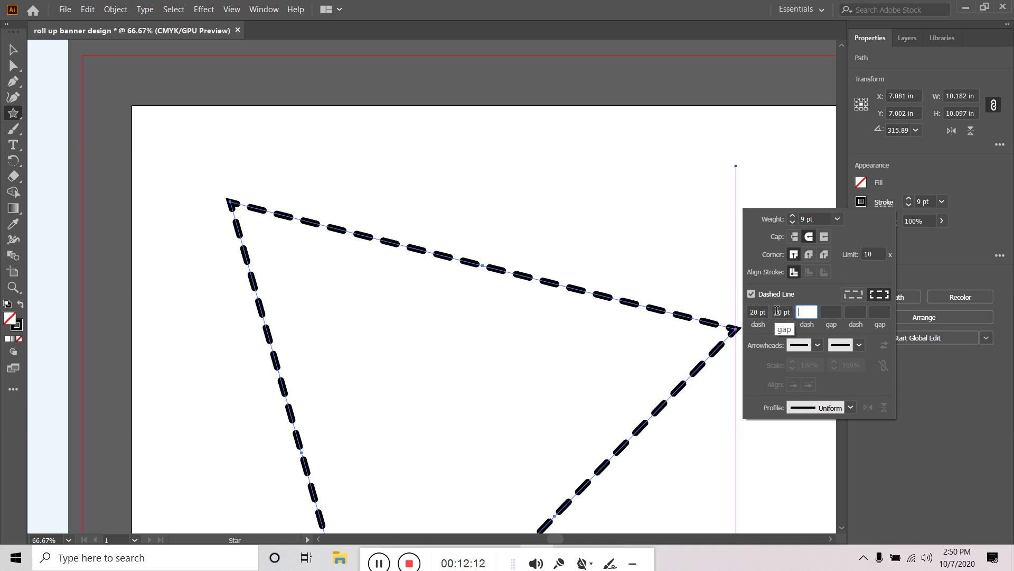
Set the gap to 40 pt and shorten the first dash back to 10 pt
left_click(776, 313)
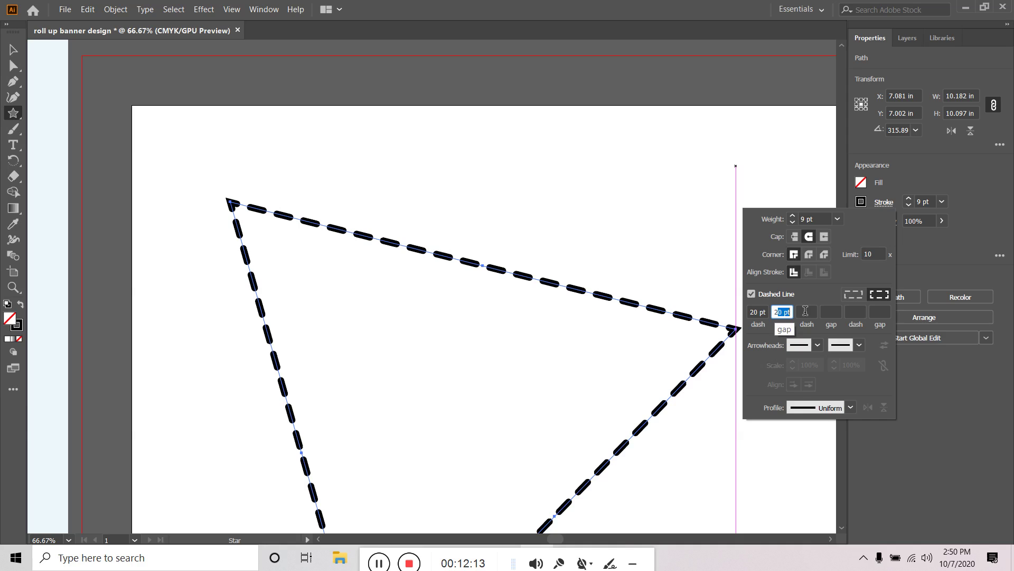
left_click(777, 311)
double_click(776, 312)
type("40")
key("Tab")
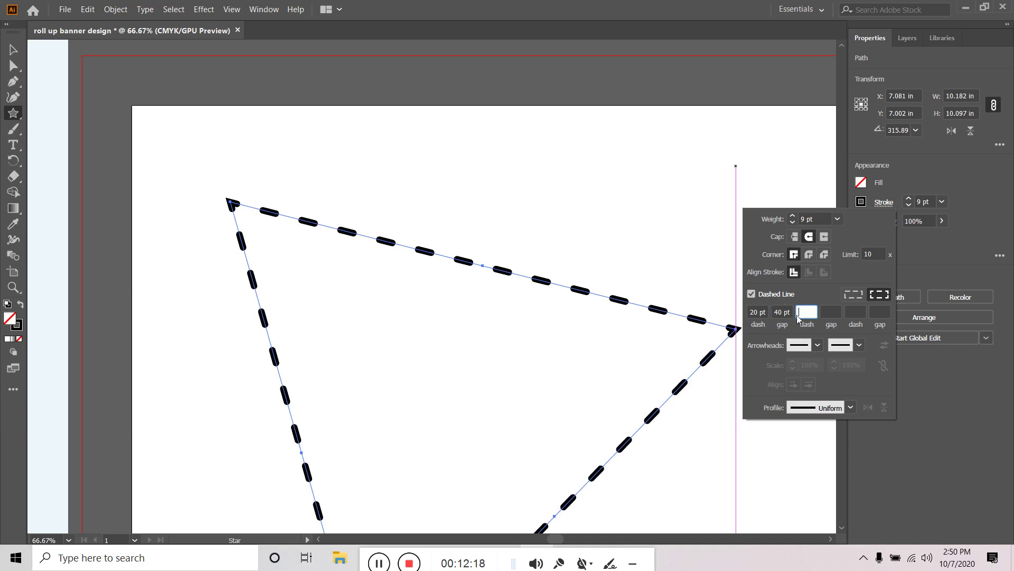
double_click(756, 312)
type("10")
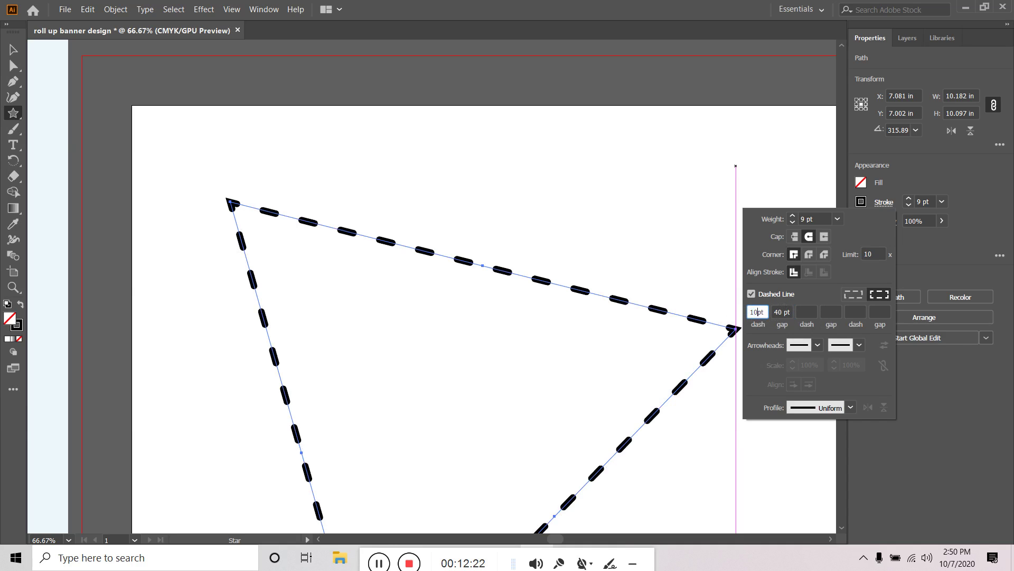
key("Tab")
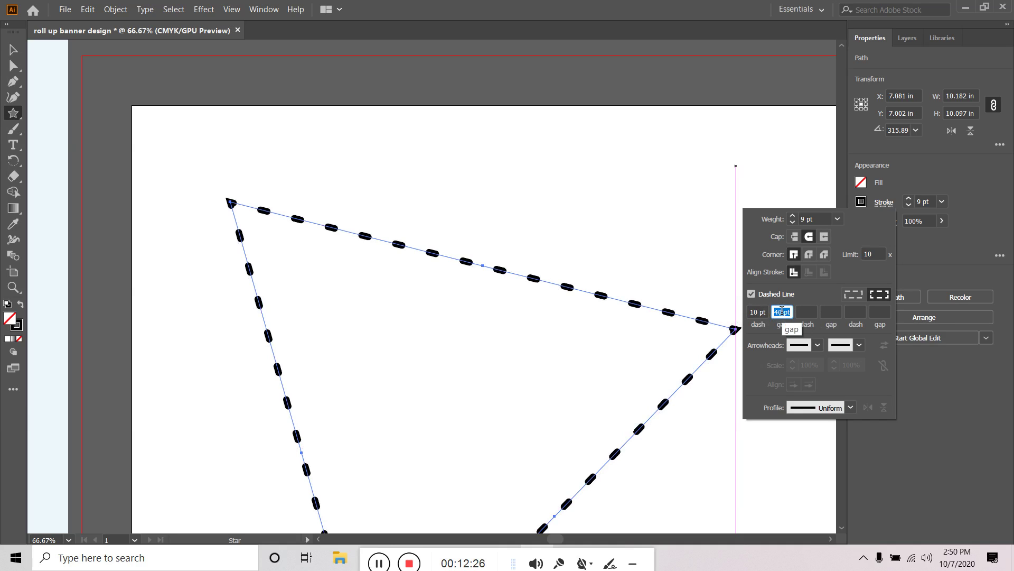
Set the second dash to 0 pt to add round dots between the dashes
left_click(804, 311)
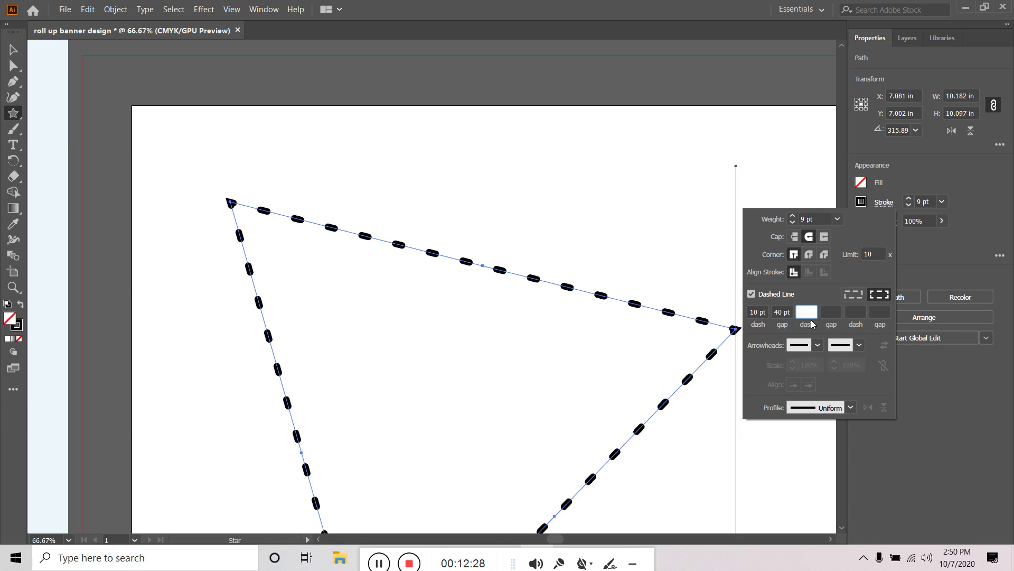
type("10")
key("Tab")
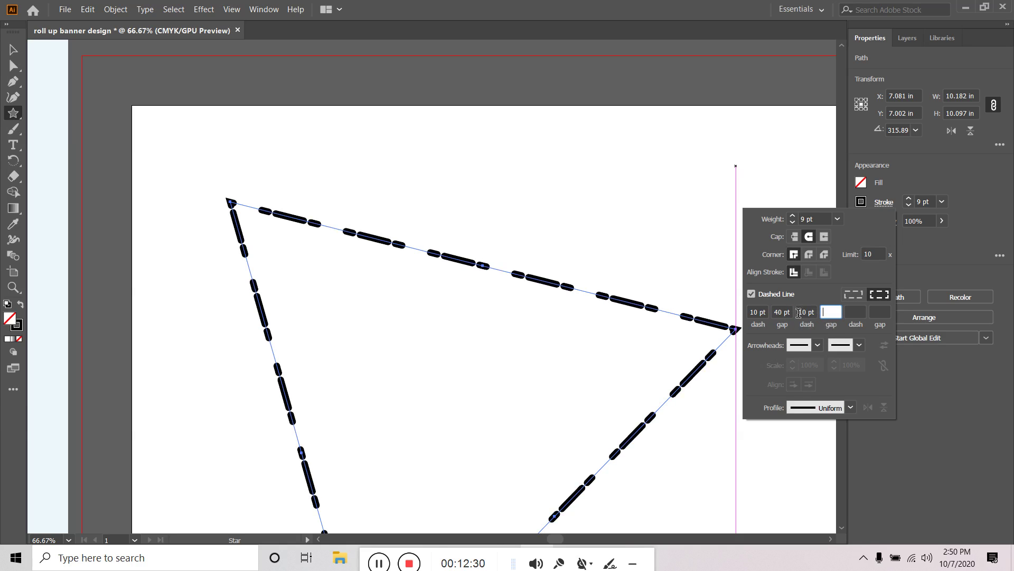
left_click(799, 311)
type("0")
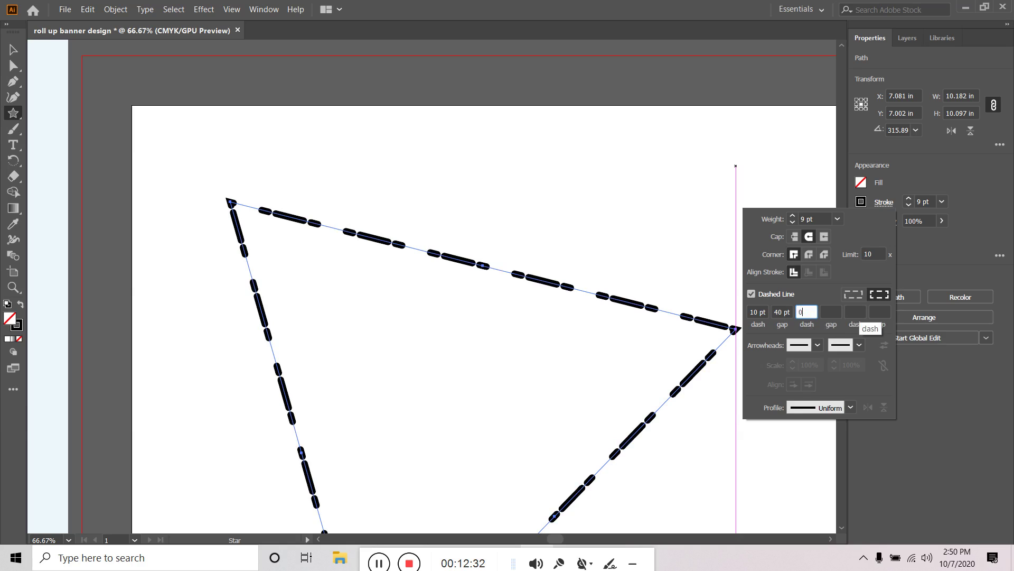
key("Tab")
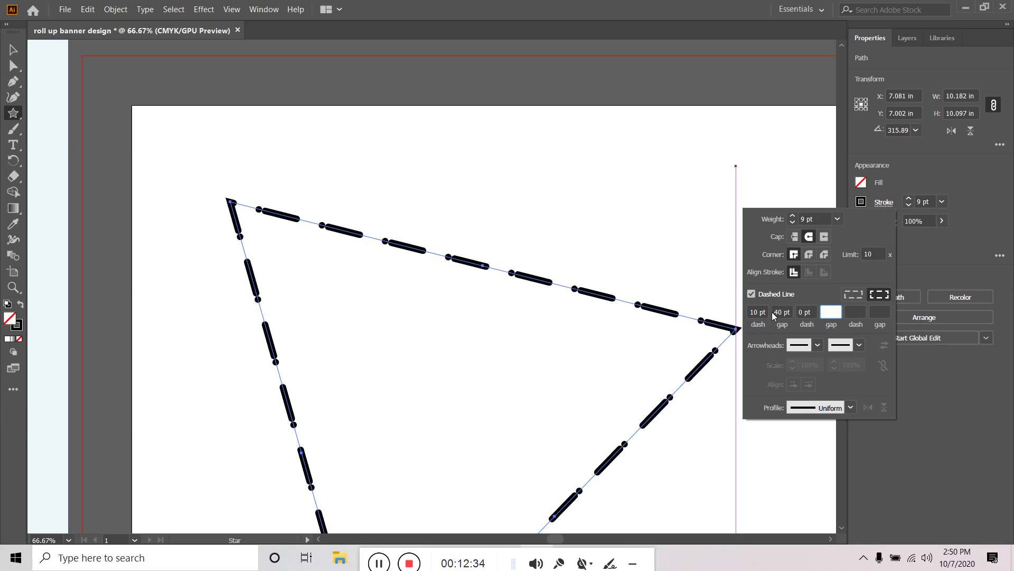
left_click(781, 312)
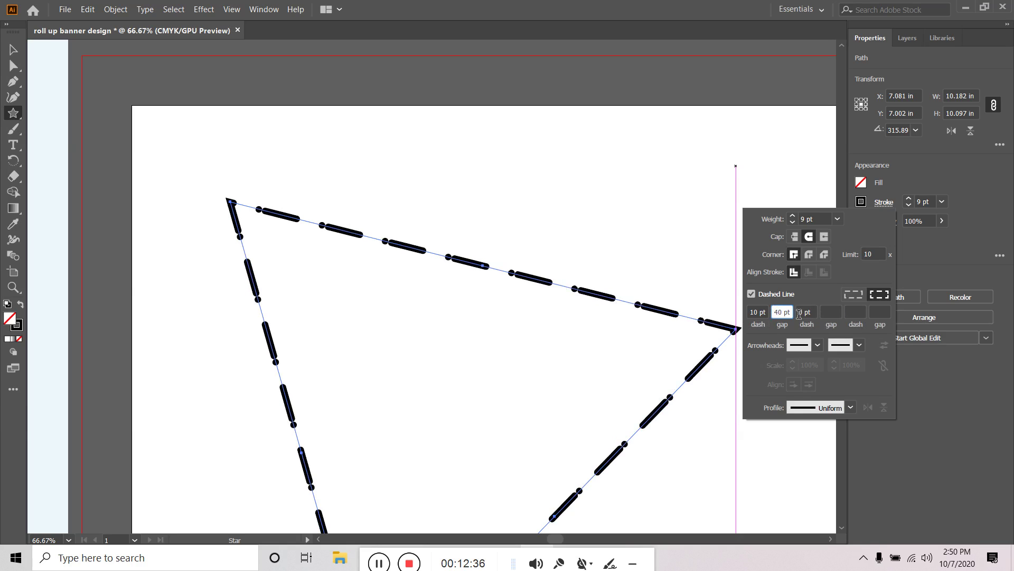
right_click(799, 313)
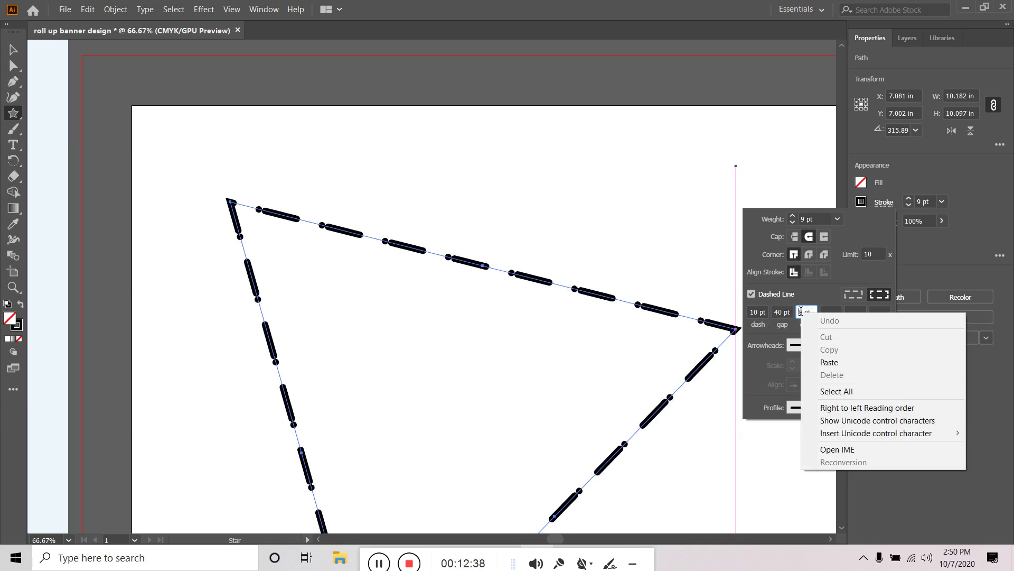
left_click(772, 315)
left_click(785, 312)
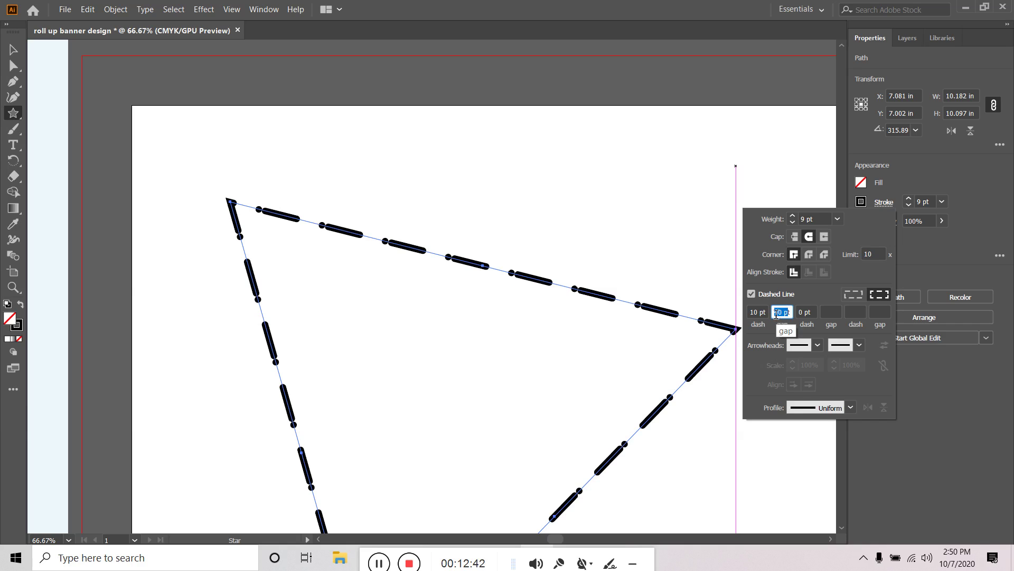
key("Tab")
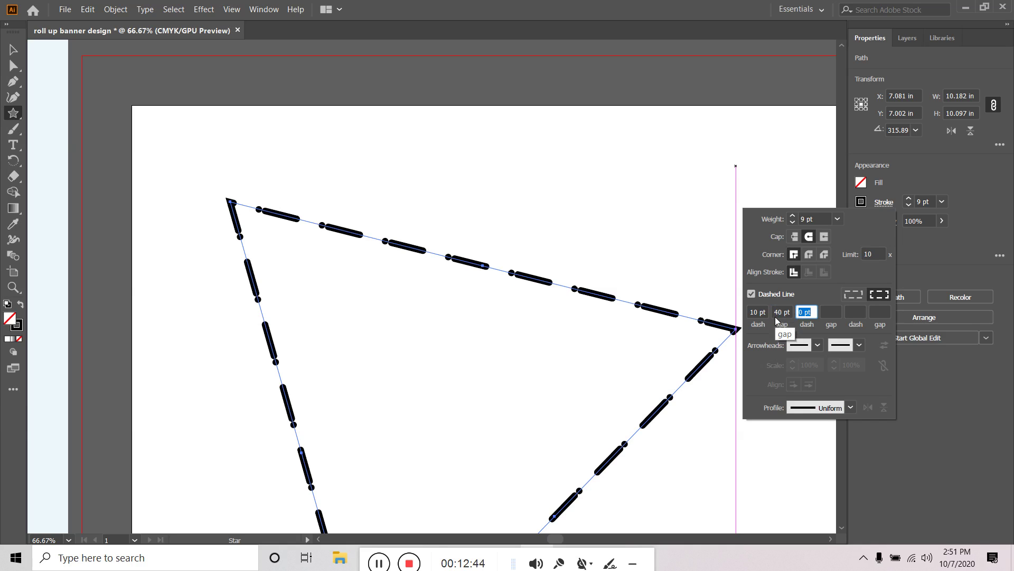
key("Tab")
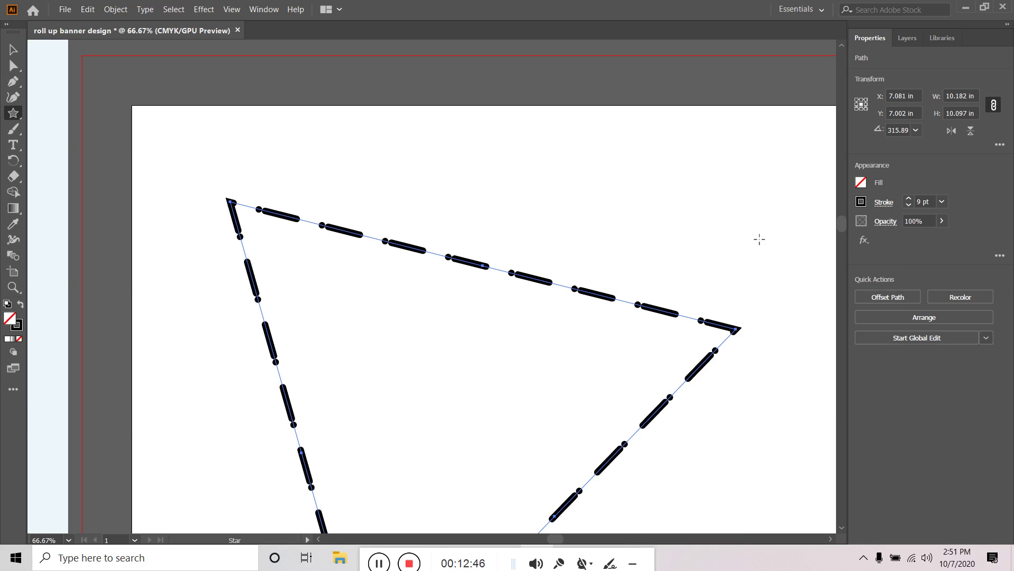
Clear the 0 pt dot length from the triangle's dash pattern
key("v")
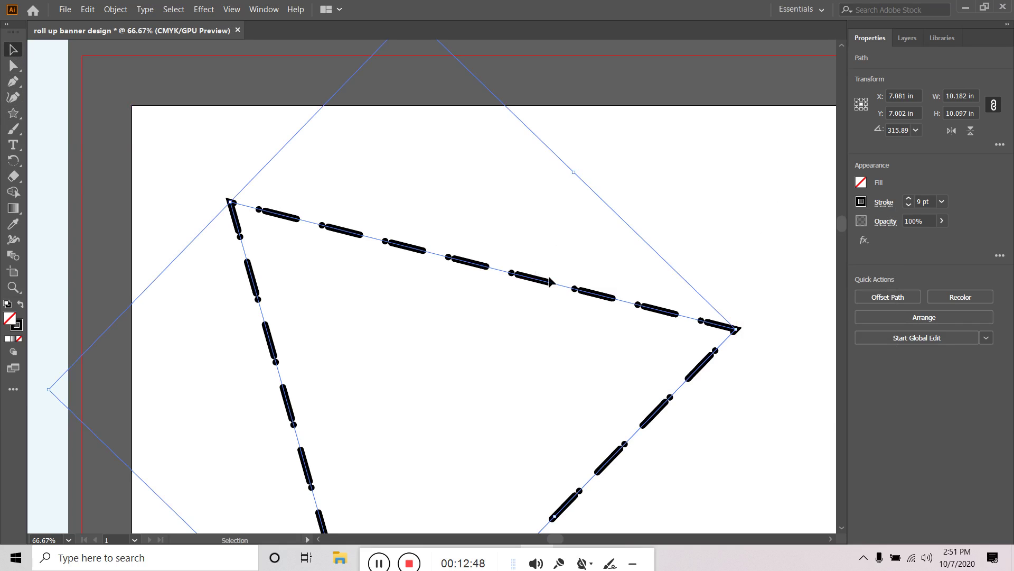
left_click(885, 207)
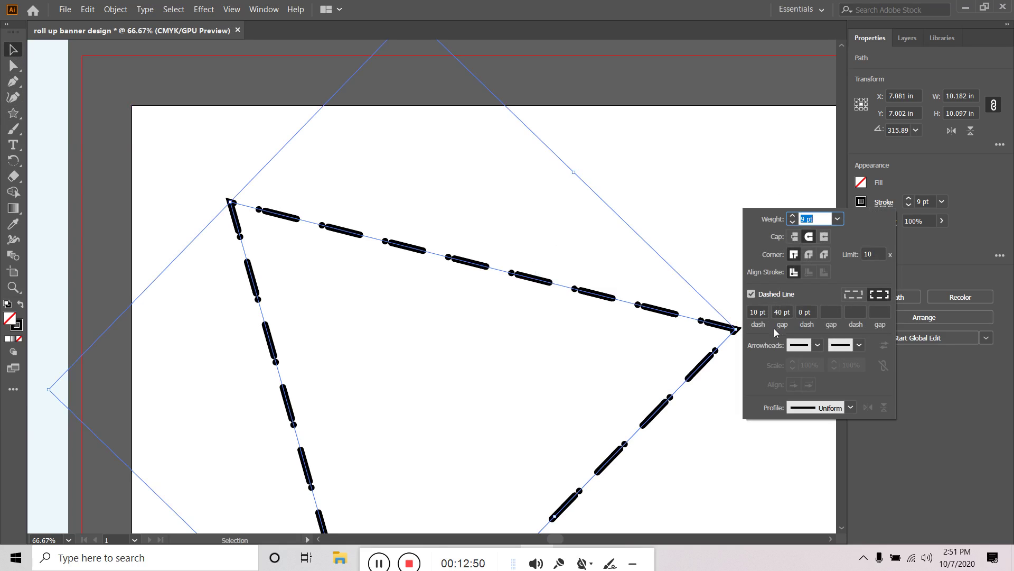
left_click(762, 312)
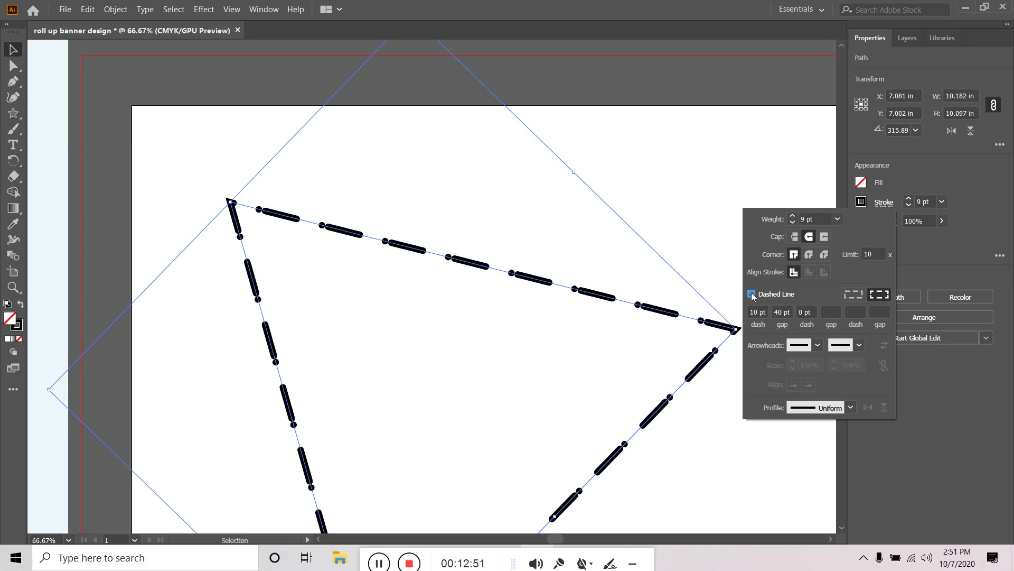
left_click(801, 312)
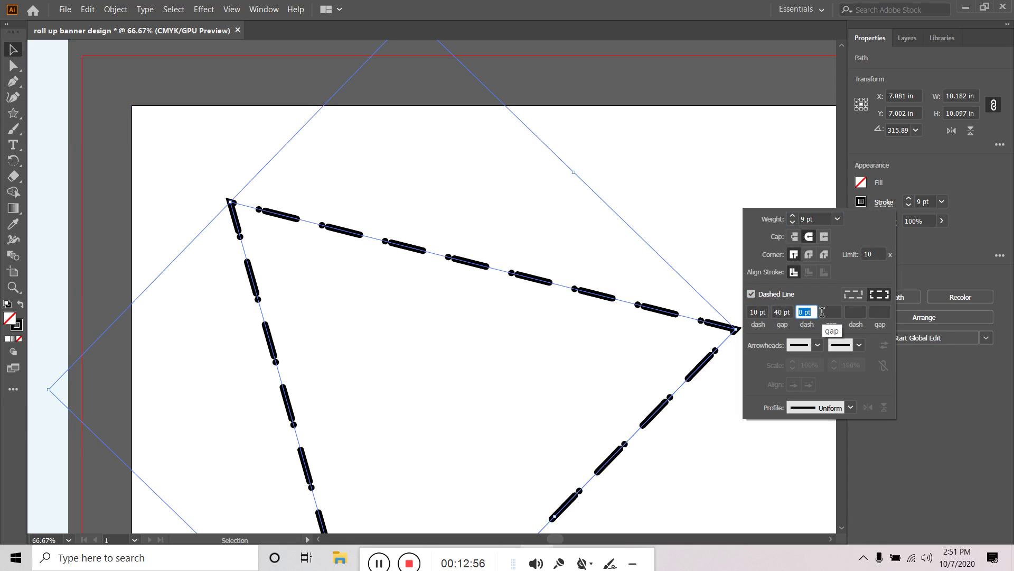
key("BackSpace")
left_click(783, 312)
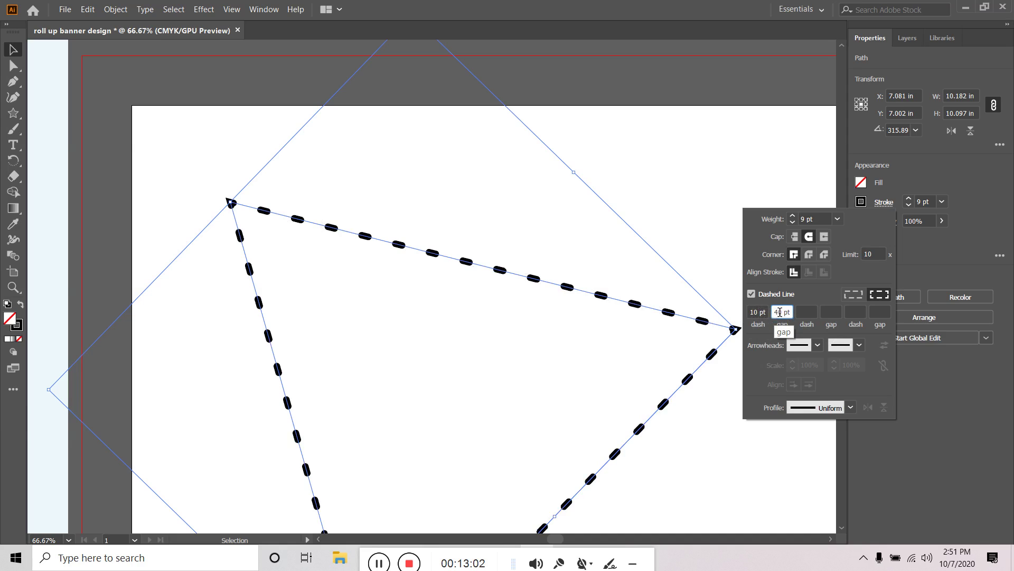
Try a 2 pt dash with 30 pt gap, then settle on 1 pt dash and 20 pt gap
left_click_drag(776, 312, 792, 312)
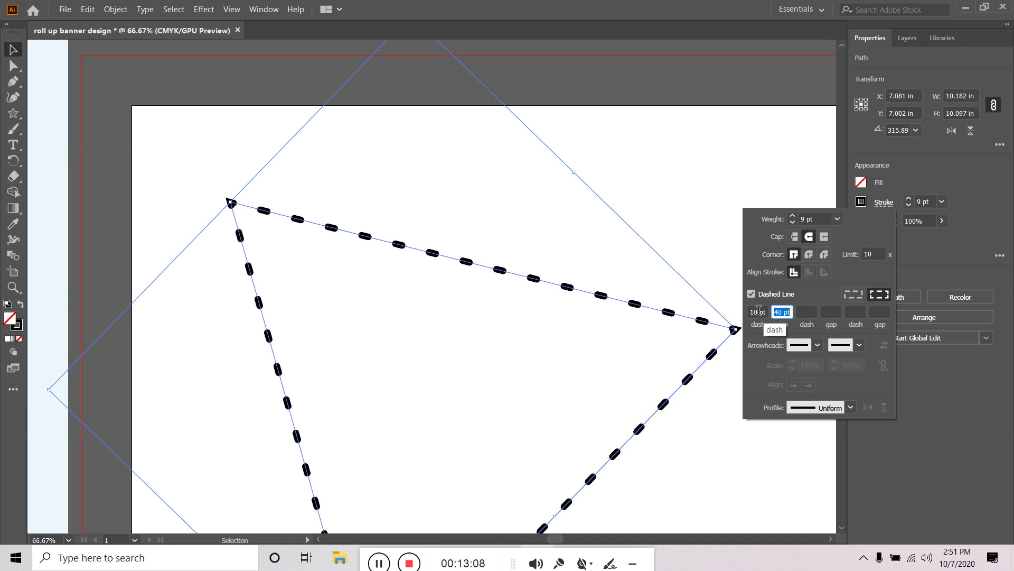
left_click_drag(750, 312, 766, 312)
type("2")
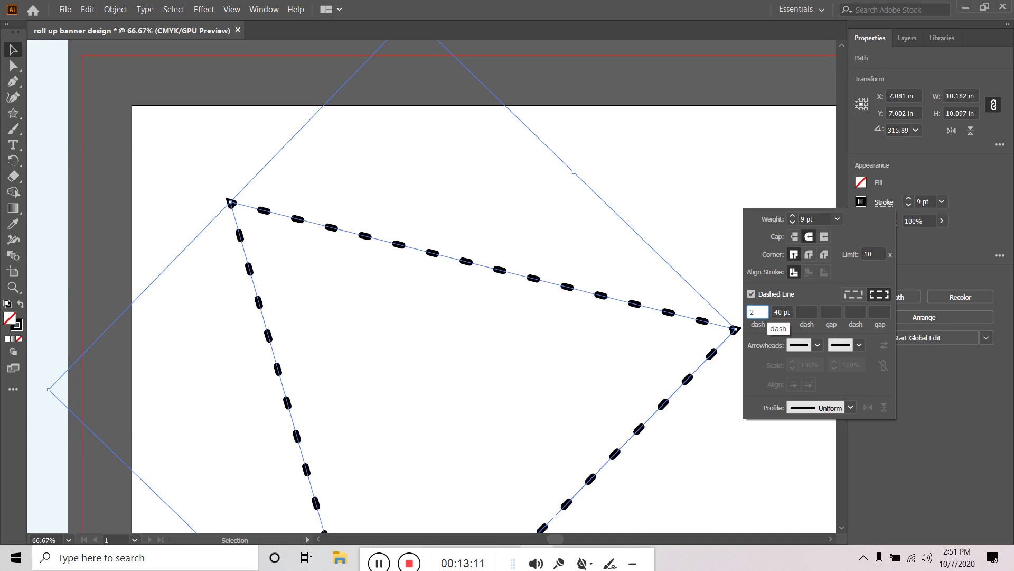
key("Tab")
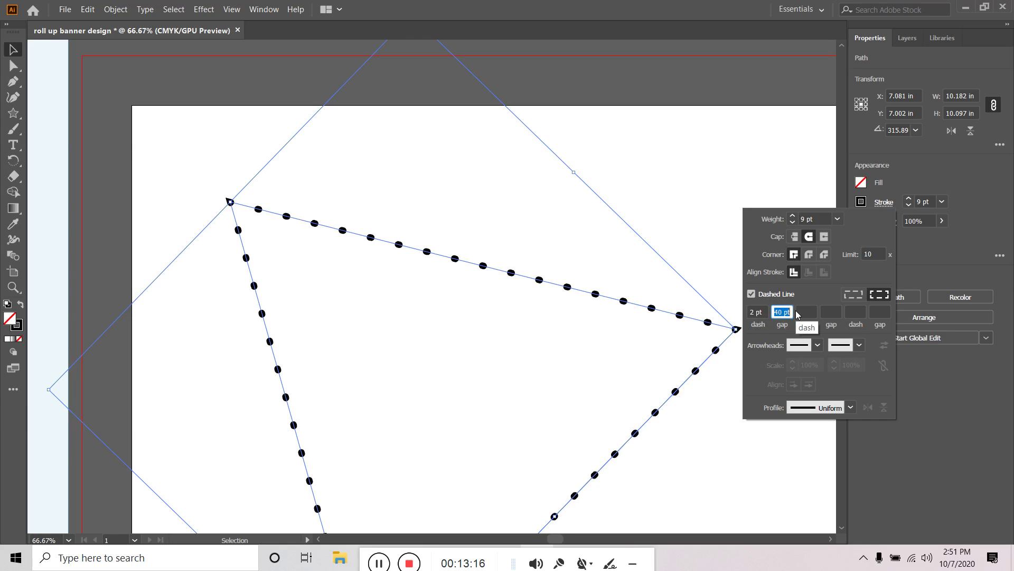
type("30")
key("Tab")
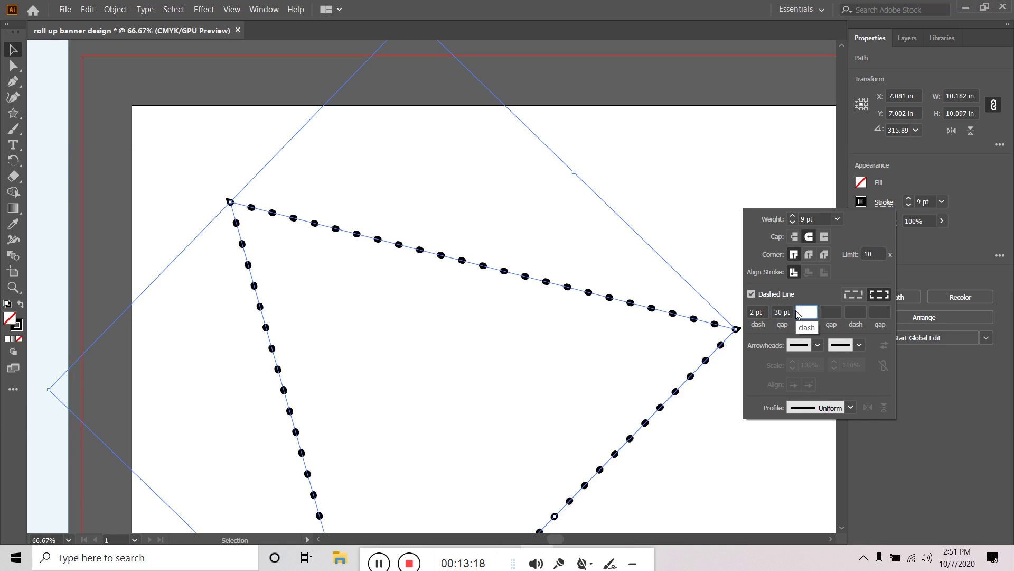
left_click(761, 312)
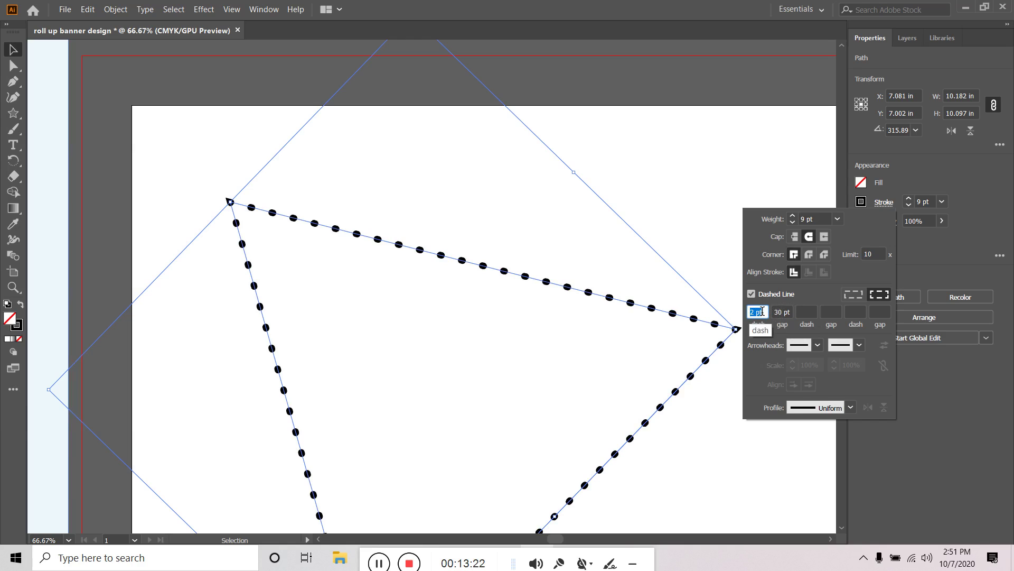
type("1")
key("Tab")
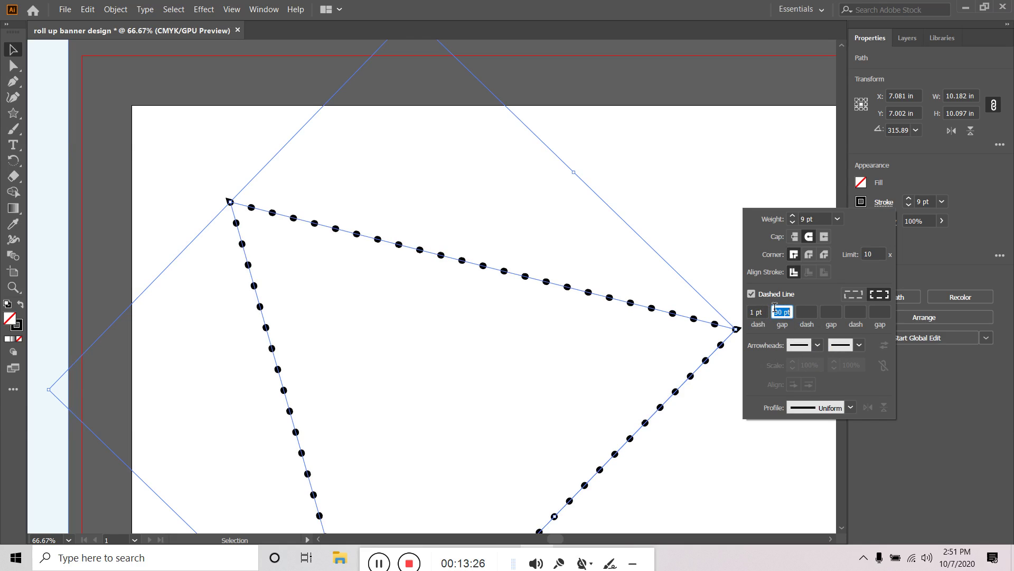
type("20")
key("Tab")
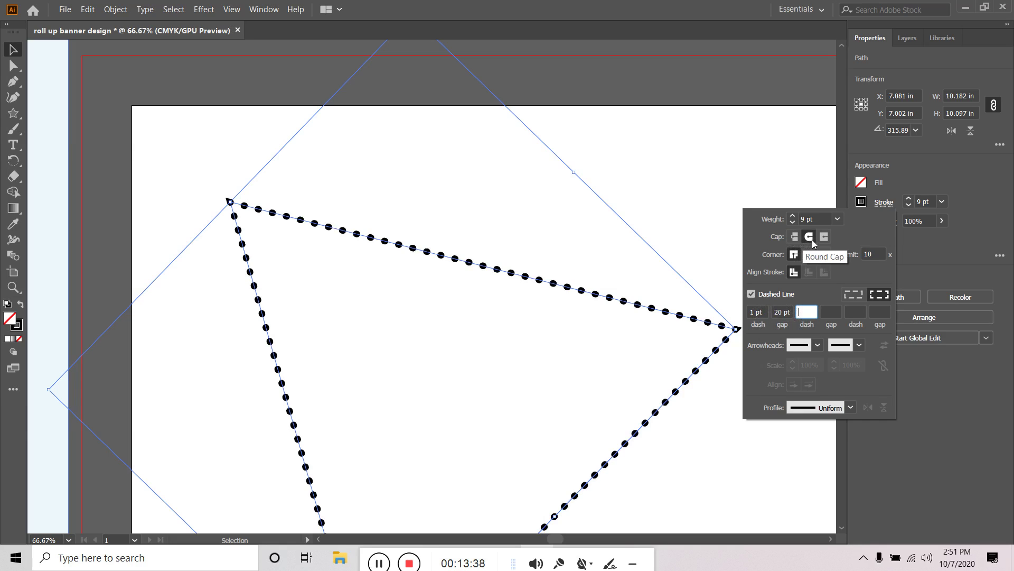
Keep round caps and apply Round Join so the triangle's corners are rounded
left_click(794, 238)
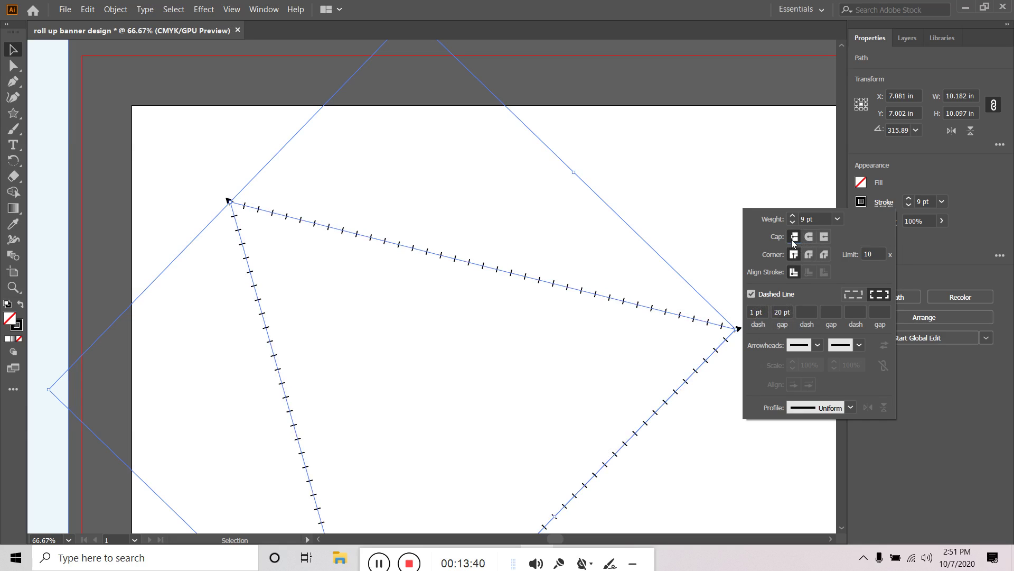
left_click(807, 238)
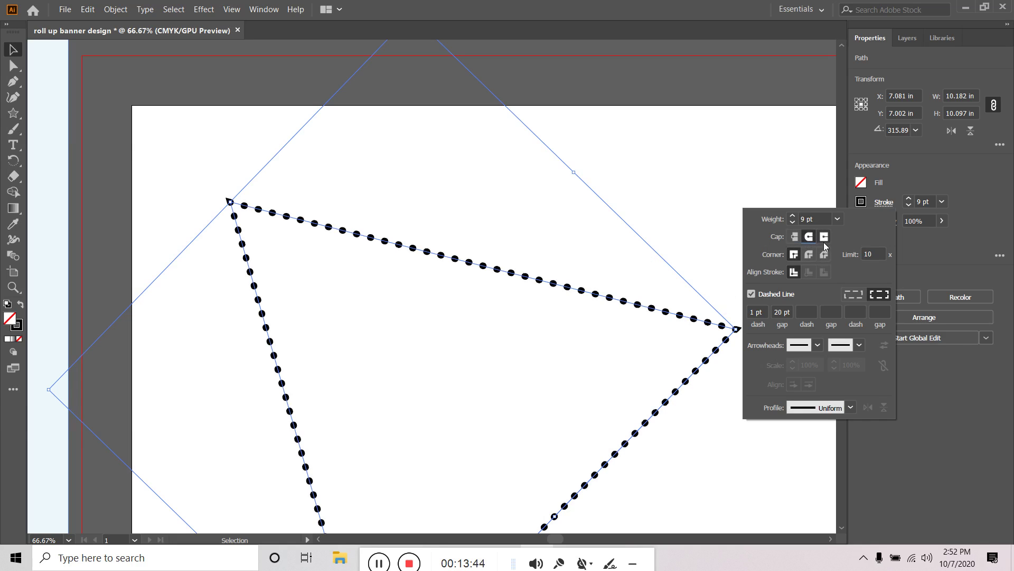
left_click(811, 255)
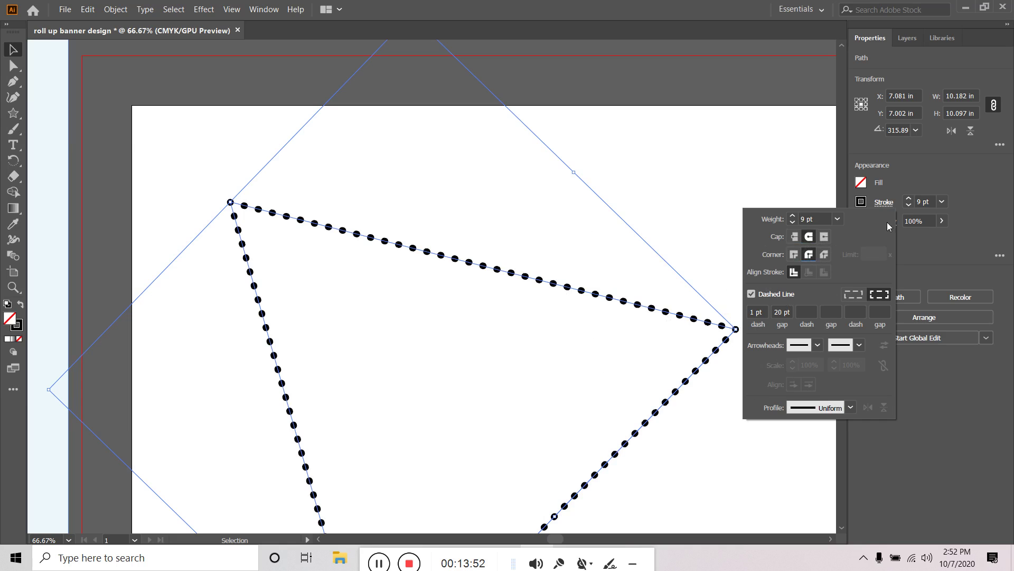
left_click(11, 48)
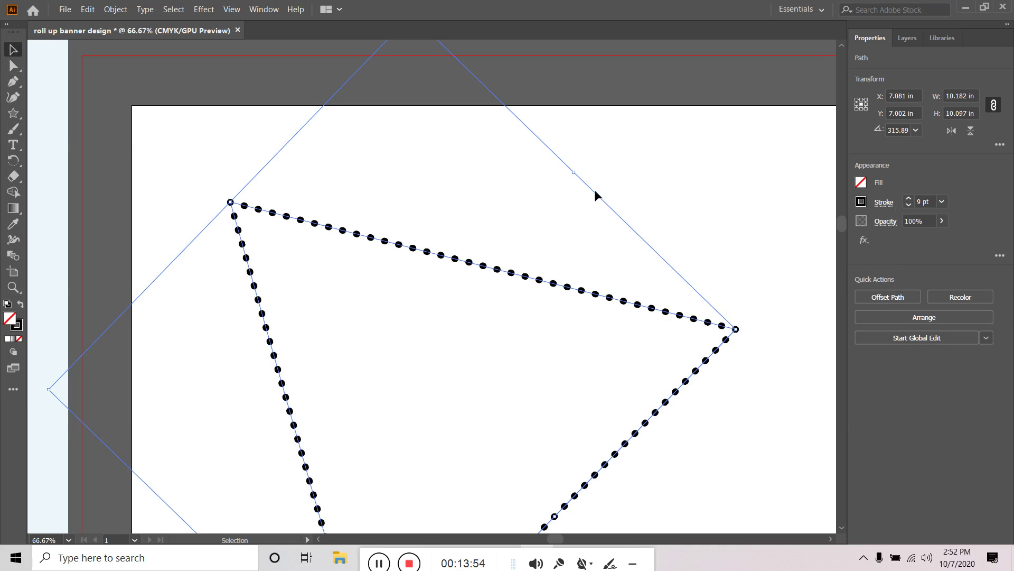
Expand the dotted triangle's appearance via Object > Expand Appearance and reselect the resulting group
left_click(653, 212)
left_click(585, 291)
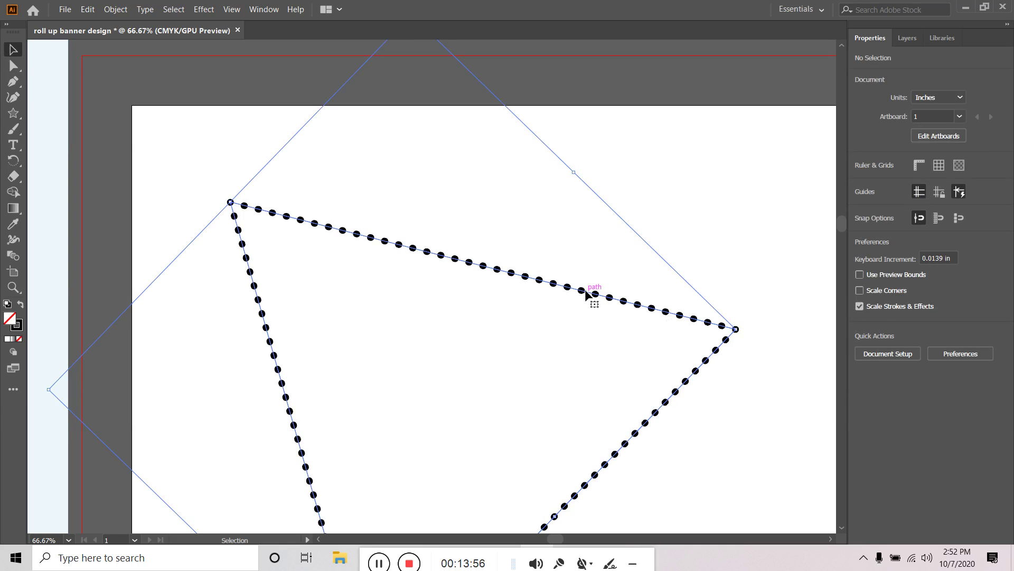
scroll(586, 293, "down", 1)
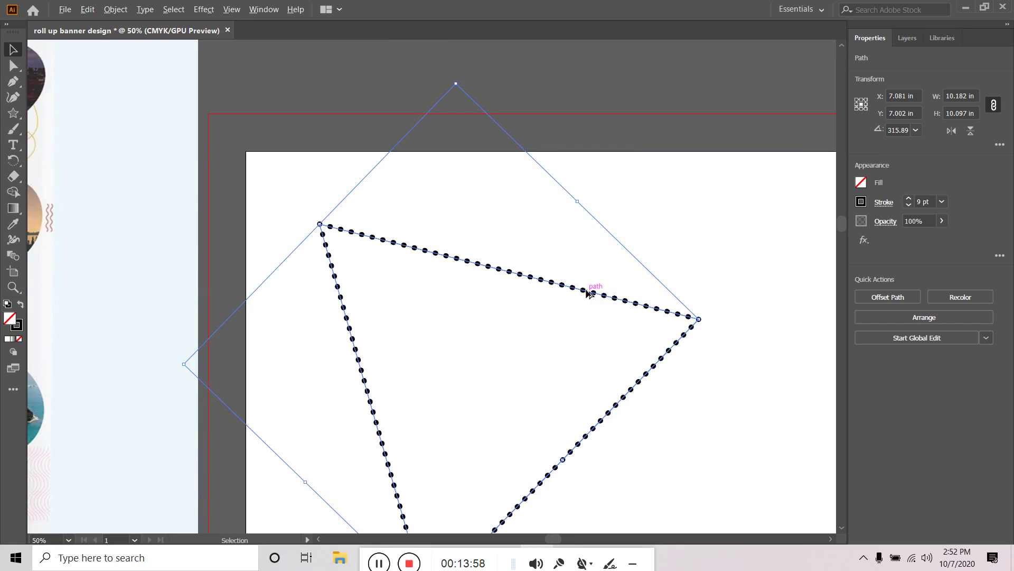
scroll(589, 293, "down", 1)
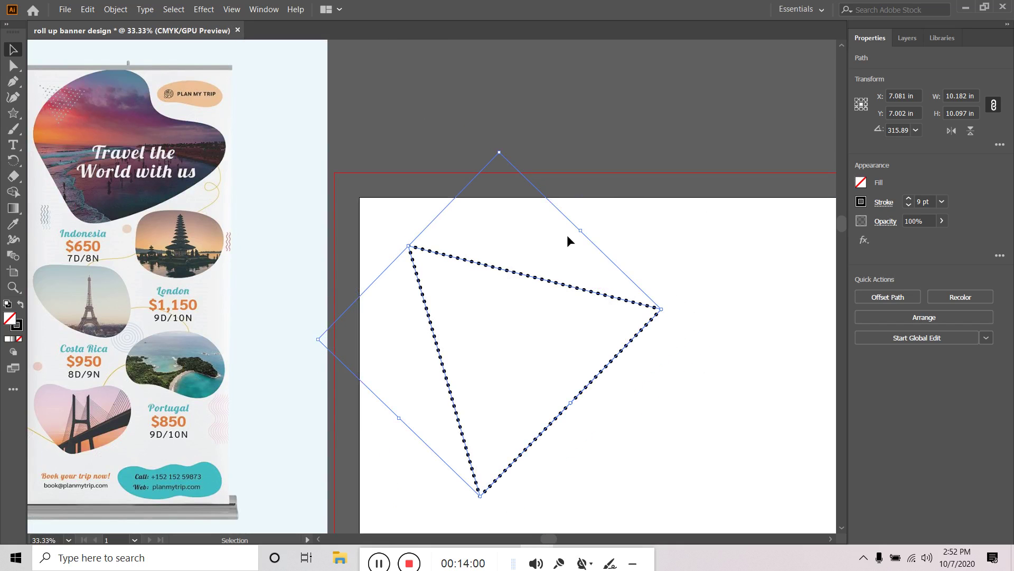
left_click(118, 11)
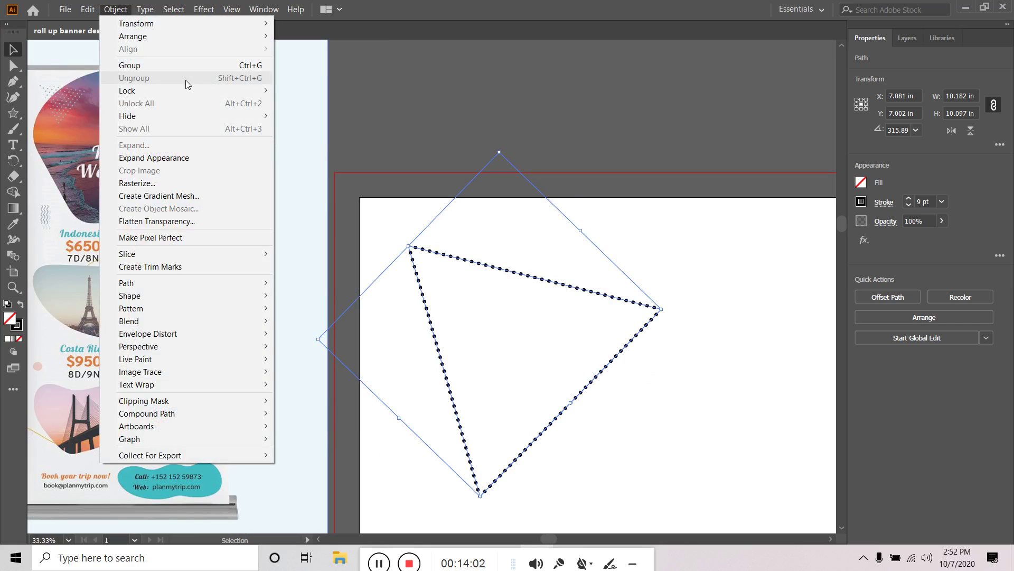
left_click(163, 162)
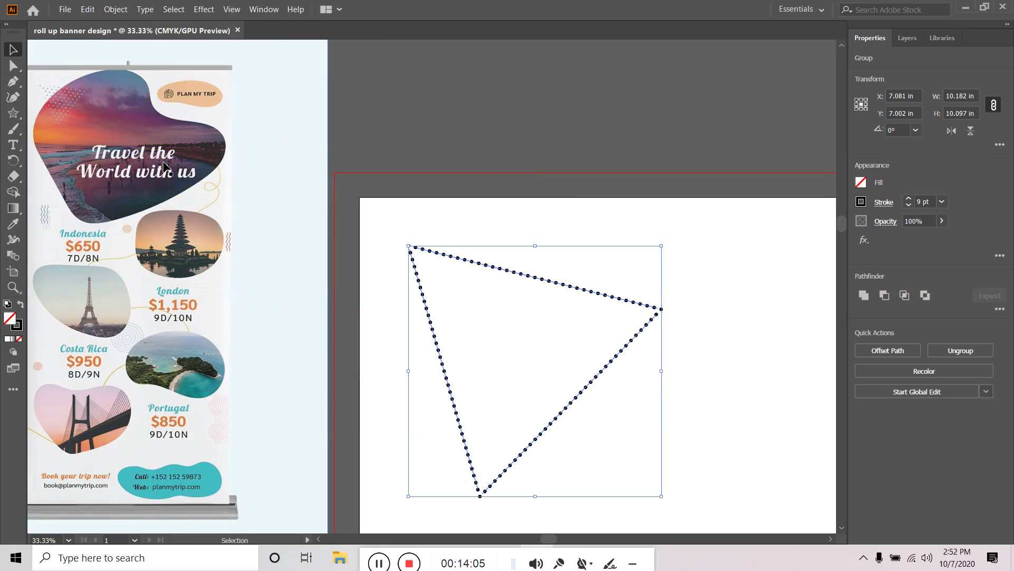
left_click(705, 286)
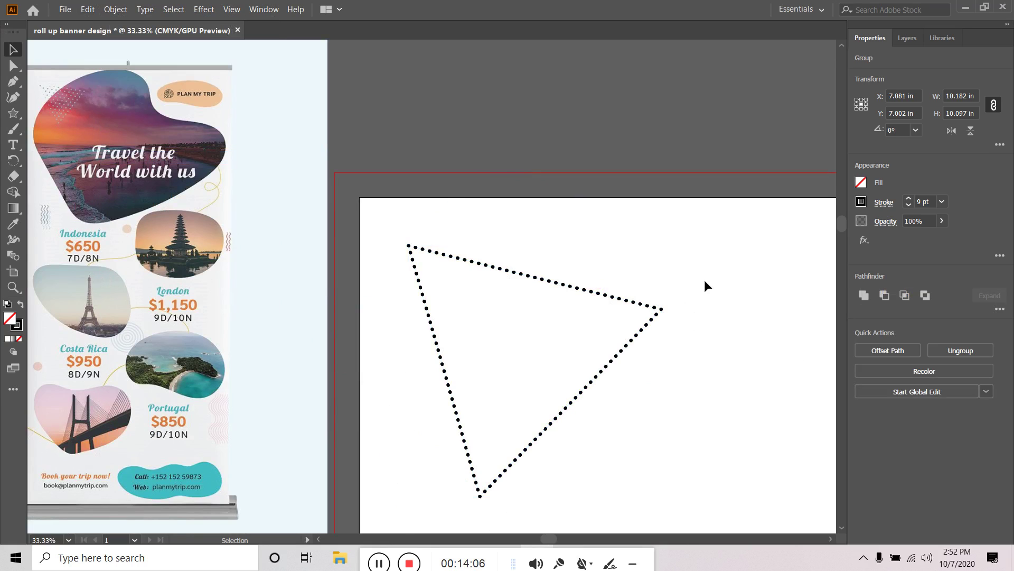
left_click(596, 293)
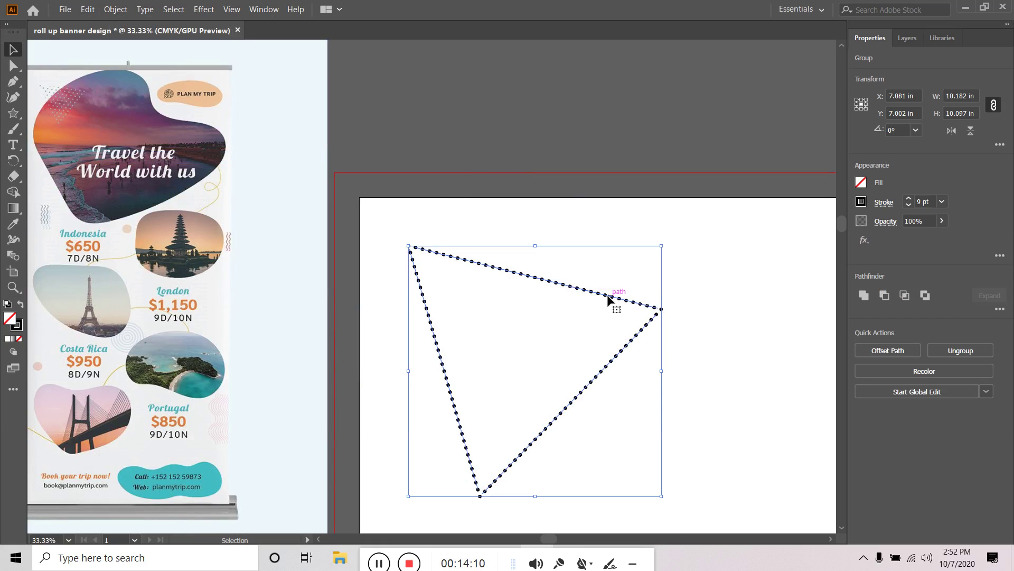
Apply a Transform effect with 90% horizontal and vertical scale and 5 copies, with Preview on
left_click(204, 10)
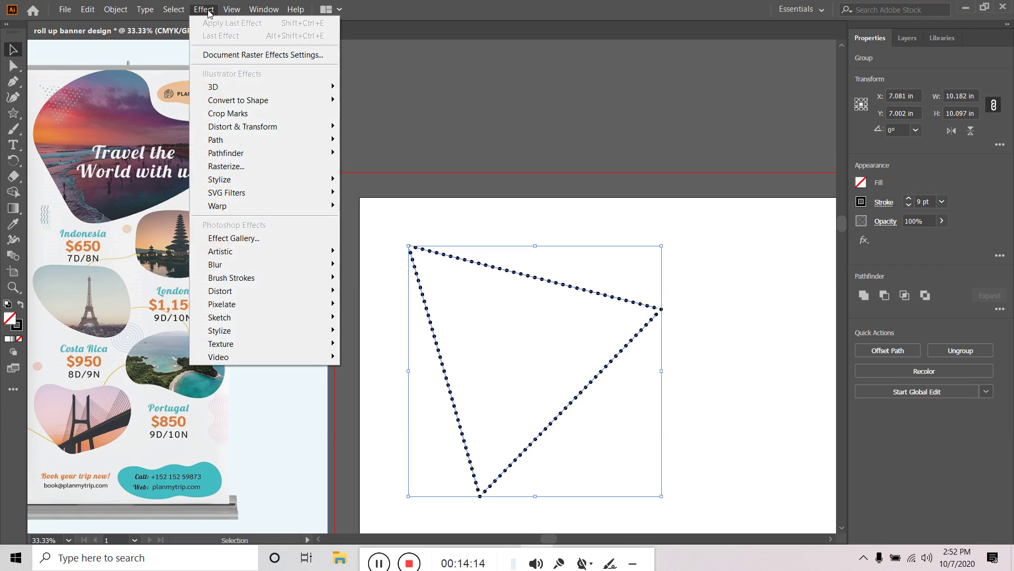
mouse_move(238, 128)
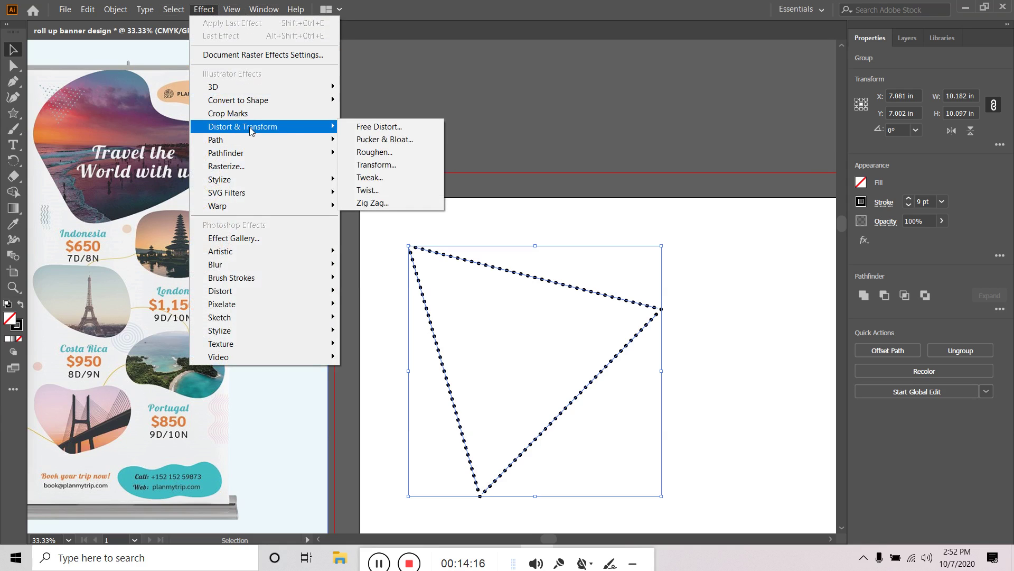
left_click(404, 167)
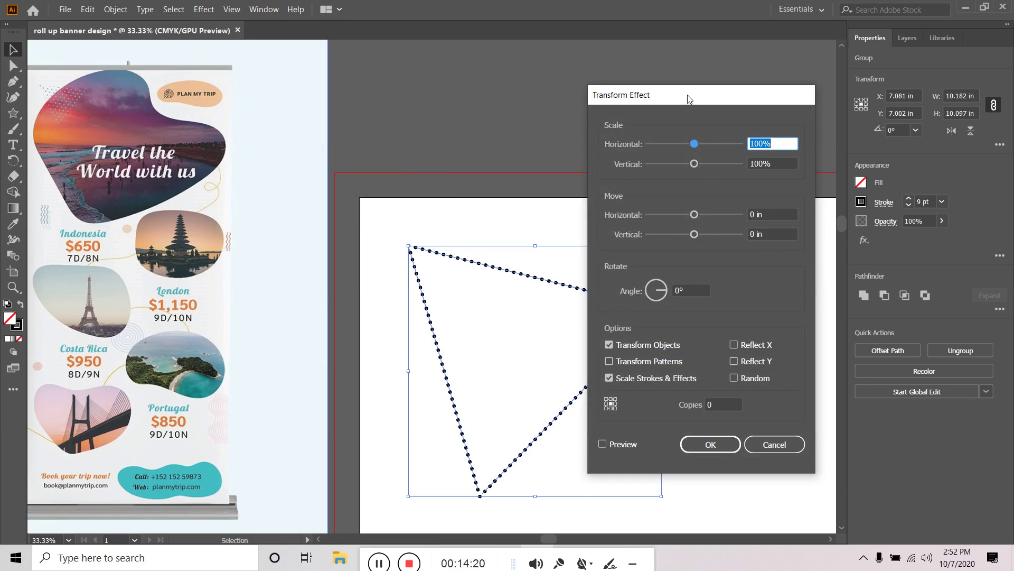
left_click_drag(686, 100, 807, 114)
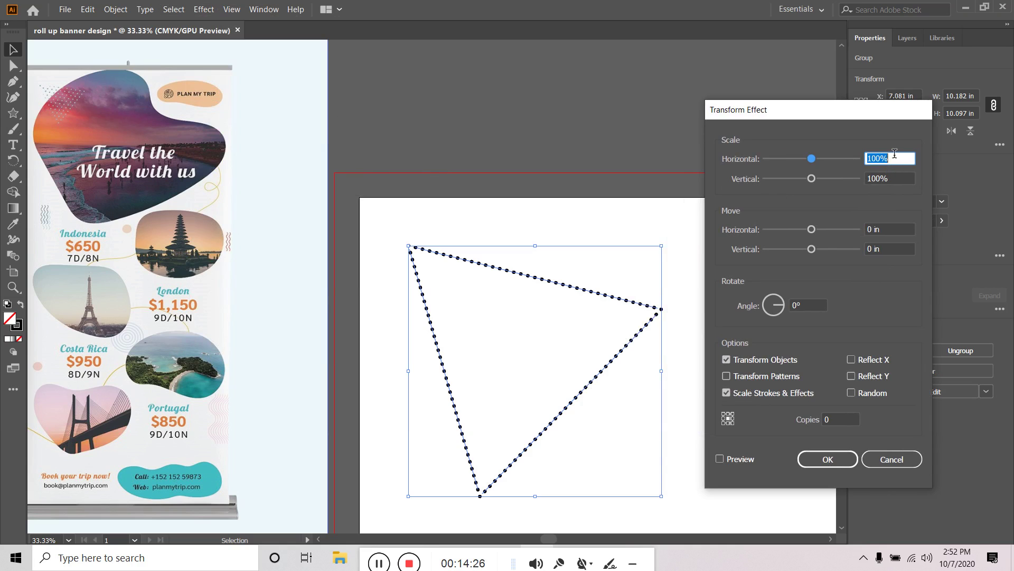
type("90")
key("Tab")
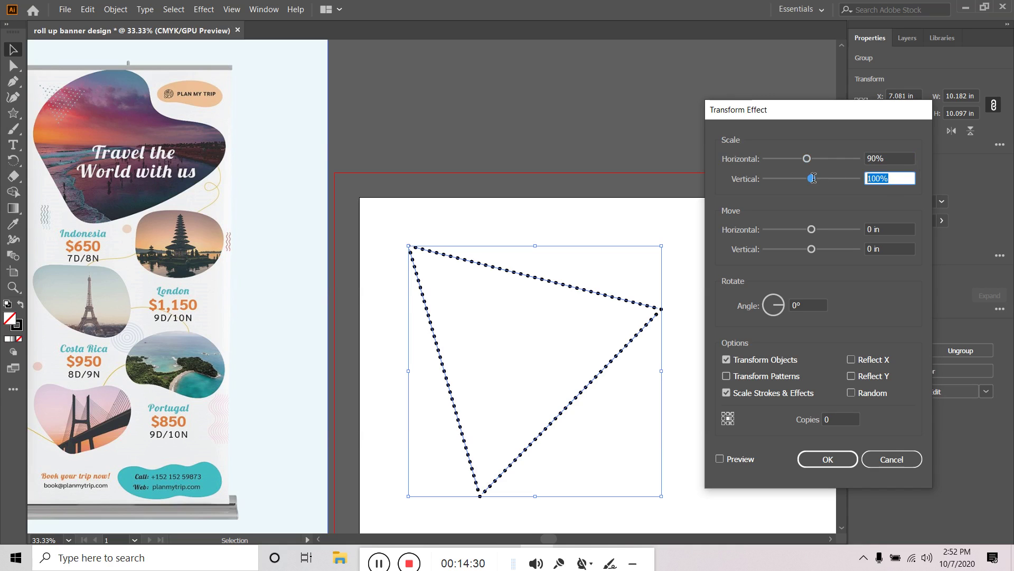
type("90")
left_click(720, 460)
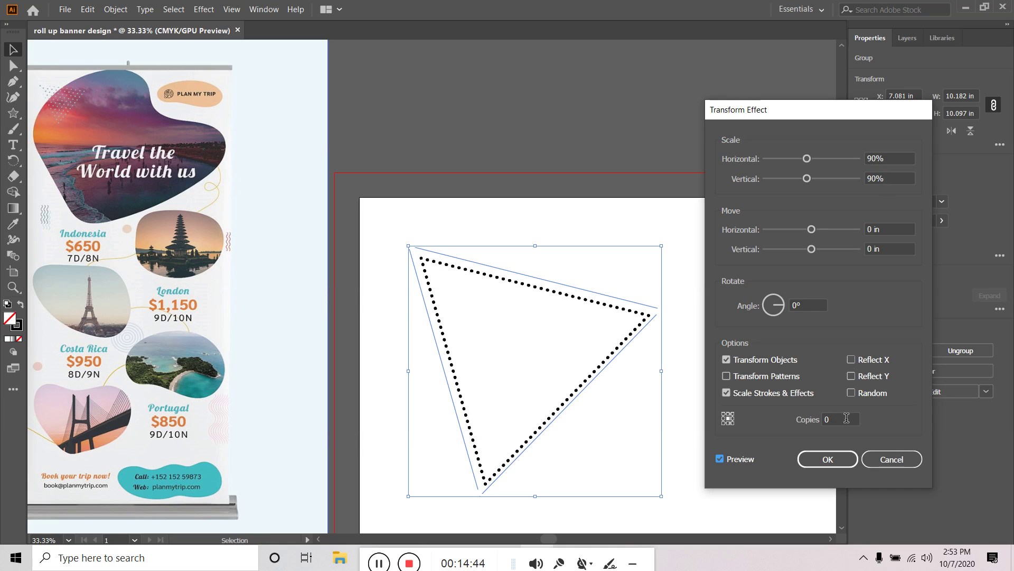
left_click(844, 419)
type("5")
left_click(721, 459)
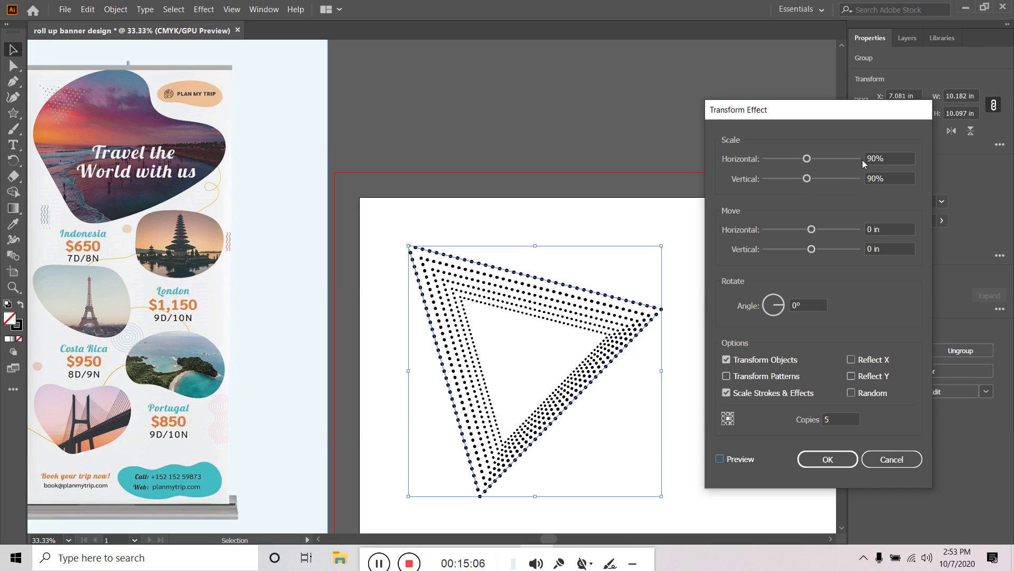
Preview the Transform effect at 80% horizontal and vertical scale, then cancel it
left_click(879, 158)
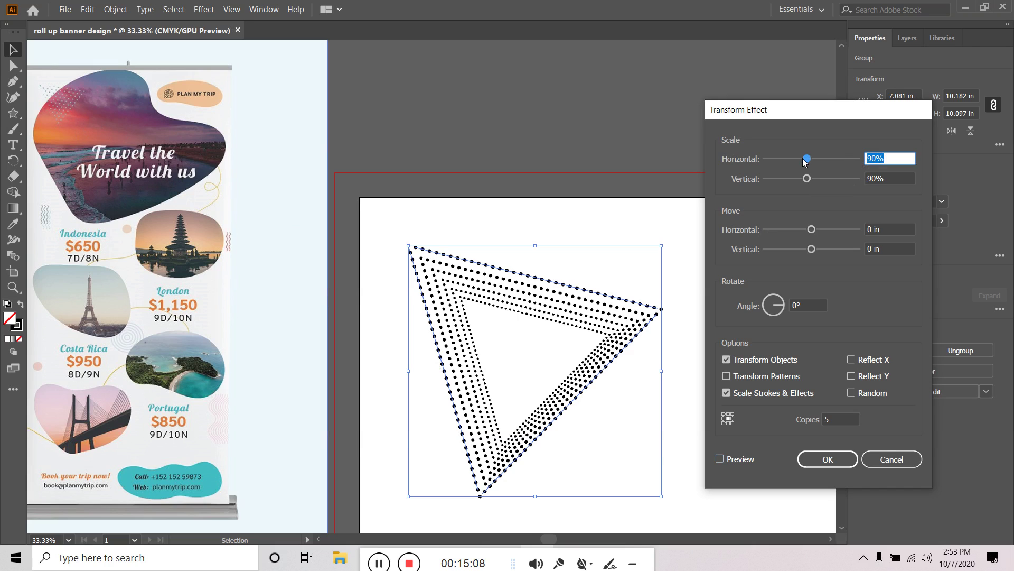
type("80")
left_click(891, 178)
type("80")
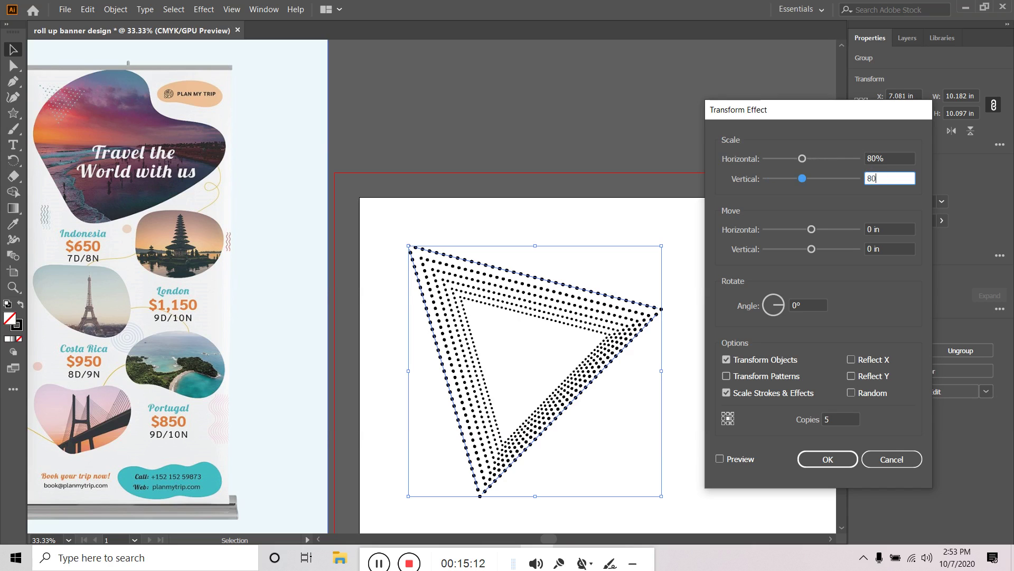
left_click(720, 462)
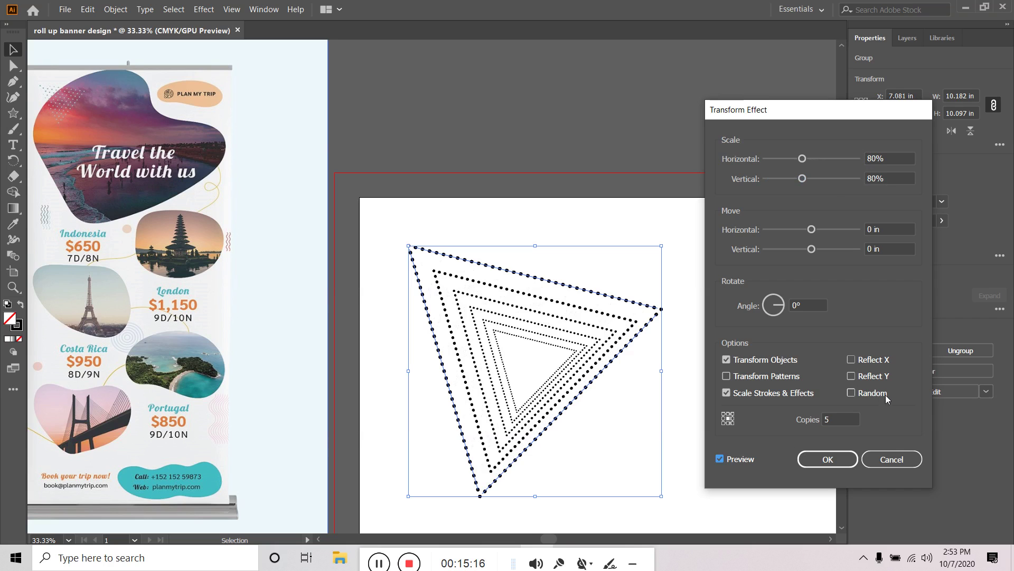
left_click(891, 459)
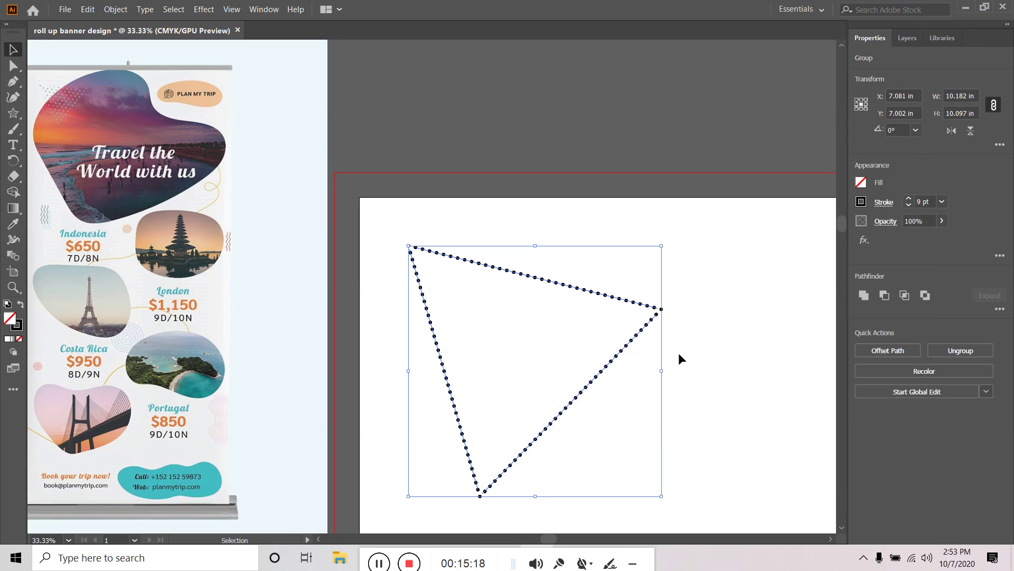
Select the dotted triangle group, try shrinking it, undo the resize, then delete it
left_click(723, 328)
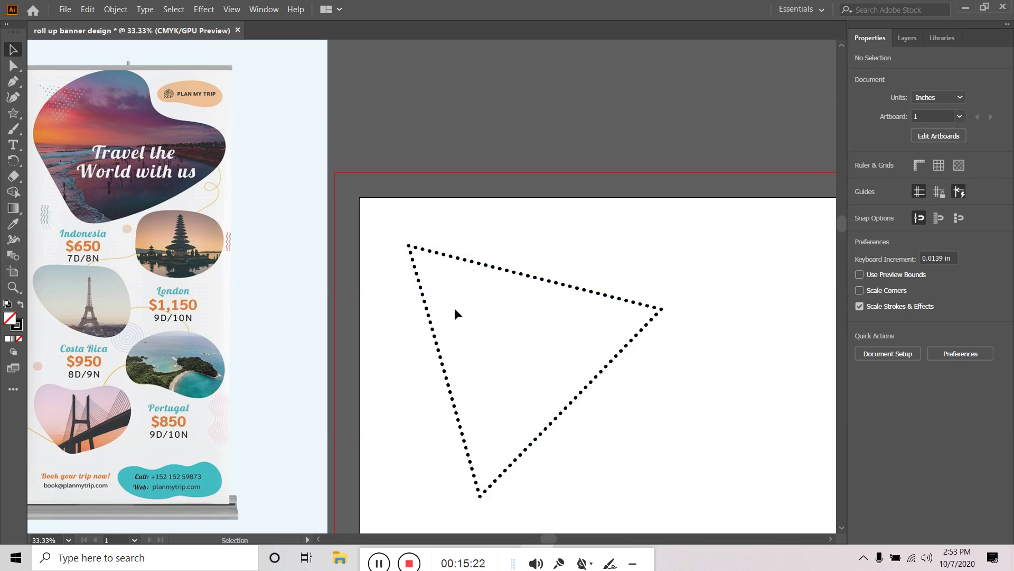
left_click(467, 261)
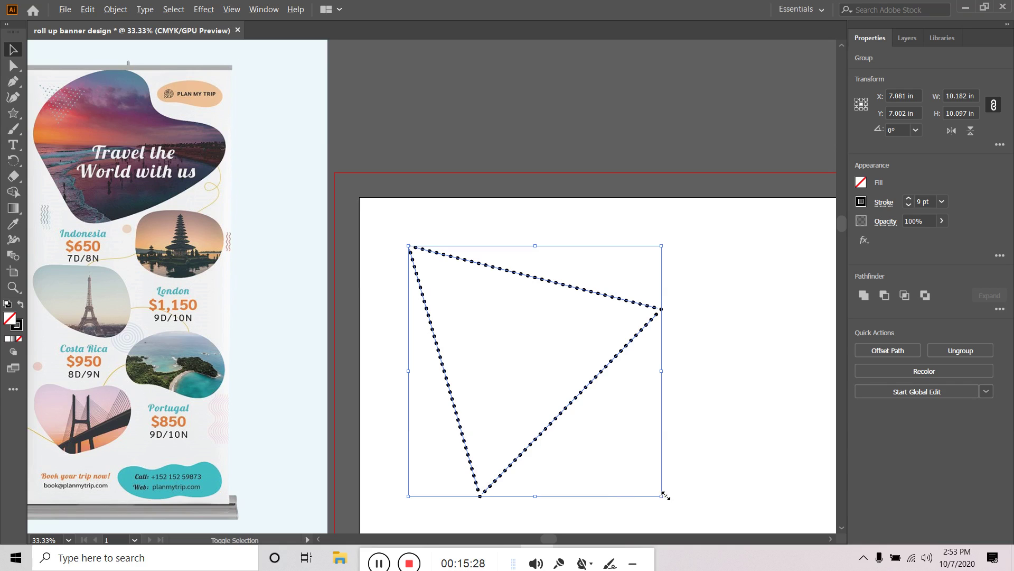
left_click_drag(662, 496, 636, 470)
key("ctrl+z")
key("Delete")
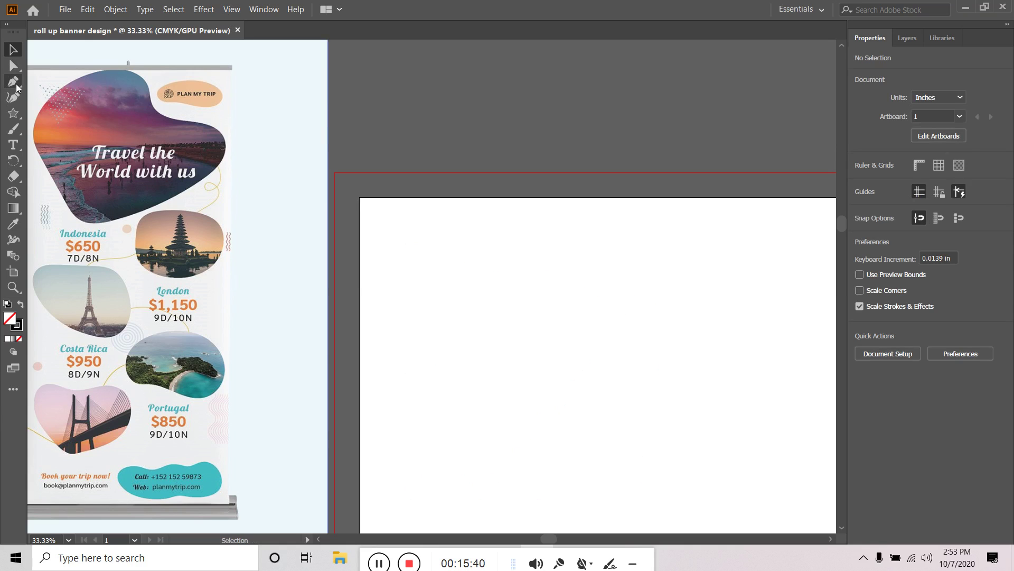
Draw a new triangle with the Star tool near the artboard's upper left
left_click(13, 112)
mouse_move(423, 275)
left_mouse_down()
mouse_move(465, 328)
mouse_move(493, 255)
mouse_move(500, 269)
left_mouse_up()
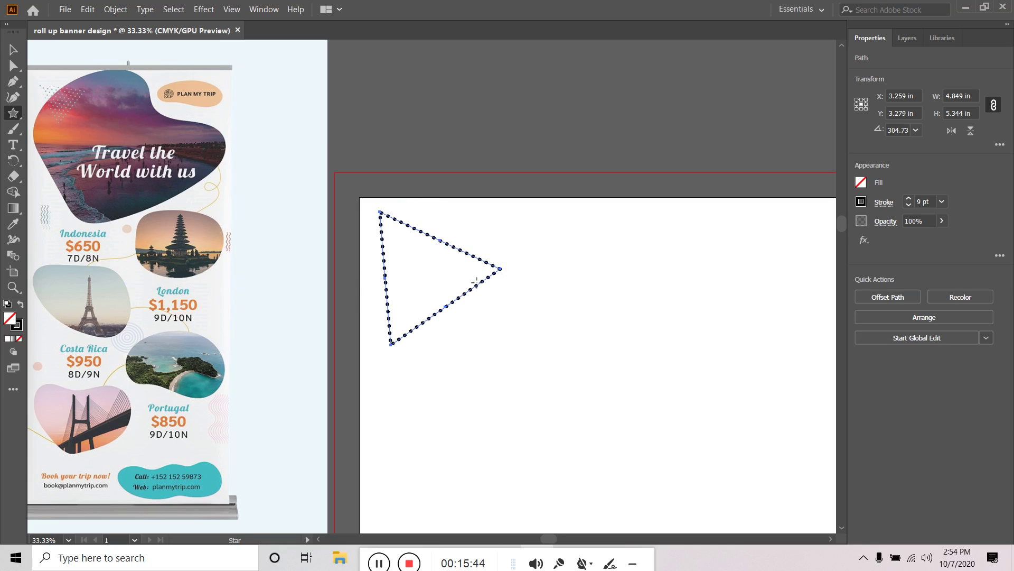
left_click(883, 202)
left_click(867, 202)
Set the triangle's stroke to None and bring up the fill's swatch libraries list
left_click(862, 202)
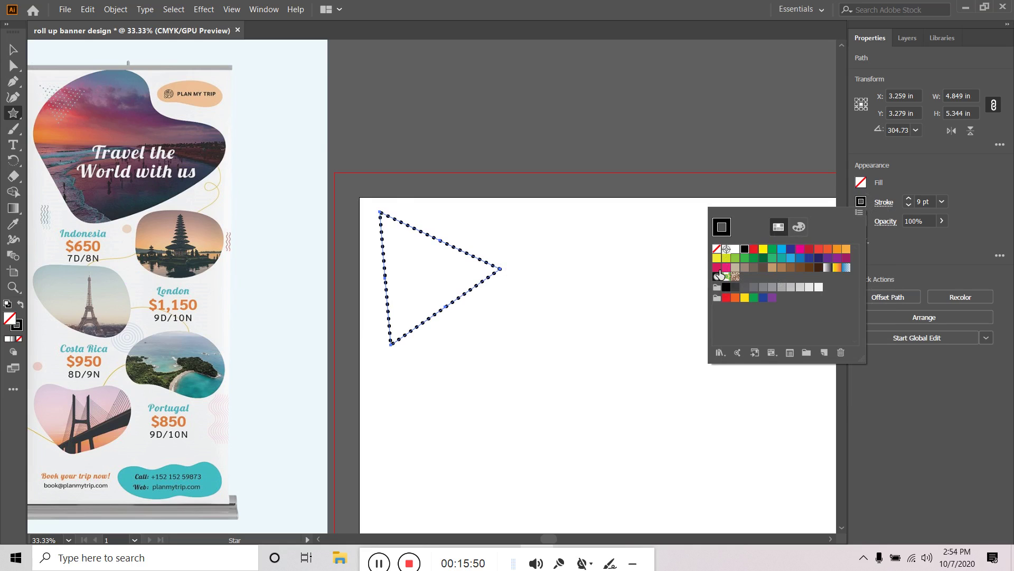
left_click(717, 248)
left_click(861, 182)
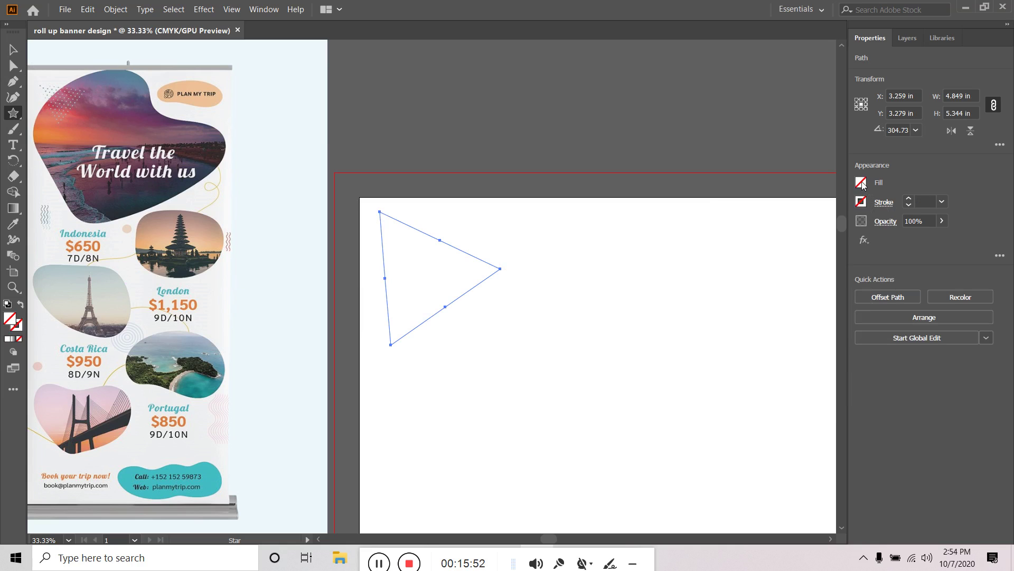
left_click(861, 182)
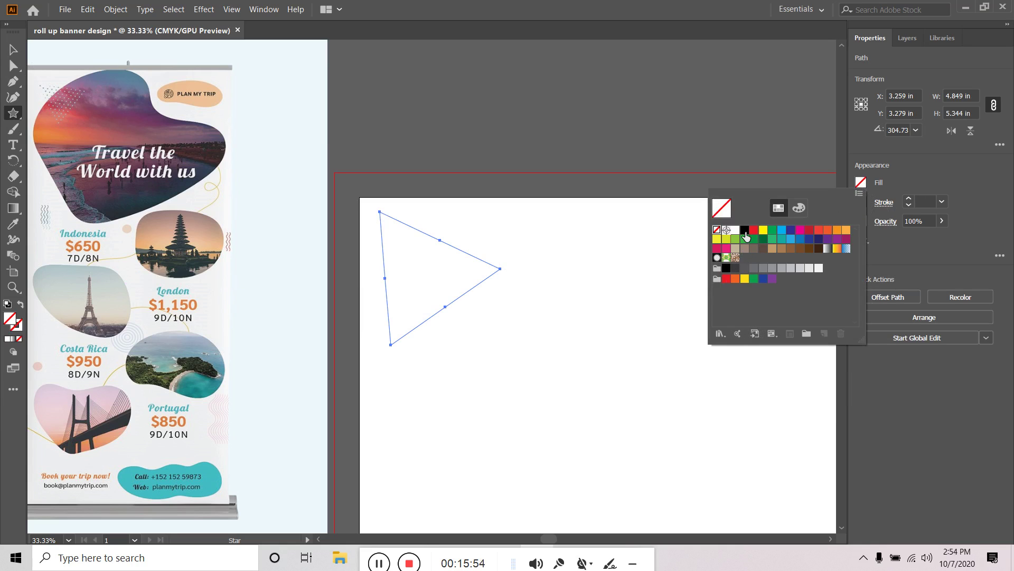
left_click(721, 333)
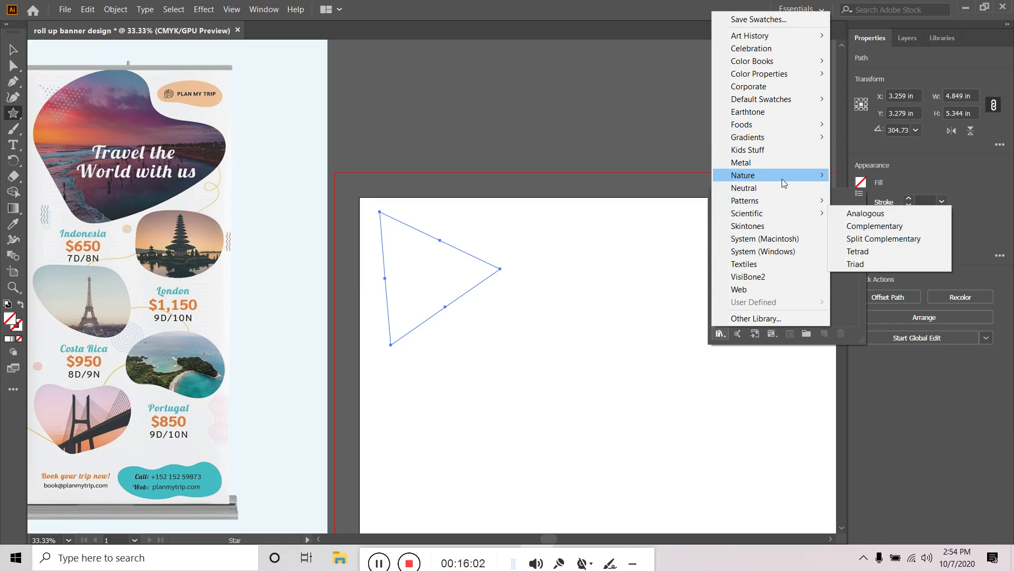
Load the Basic Graphics_Dots library and try several dot pattern fills on the triangle
mouse_move(780, 202)
mouse_move(872, 201)
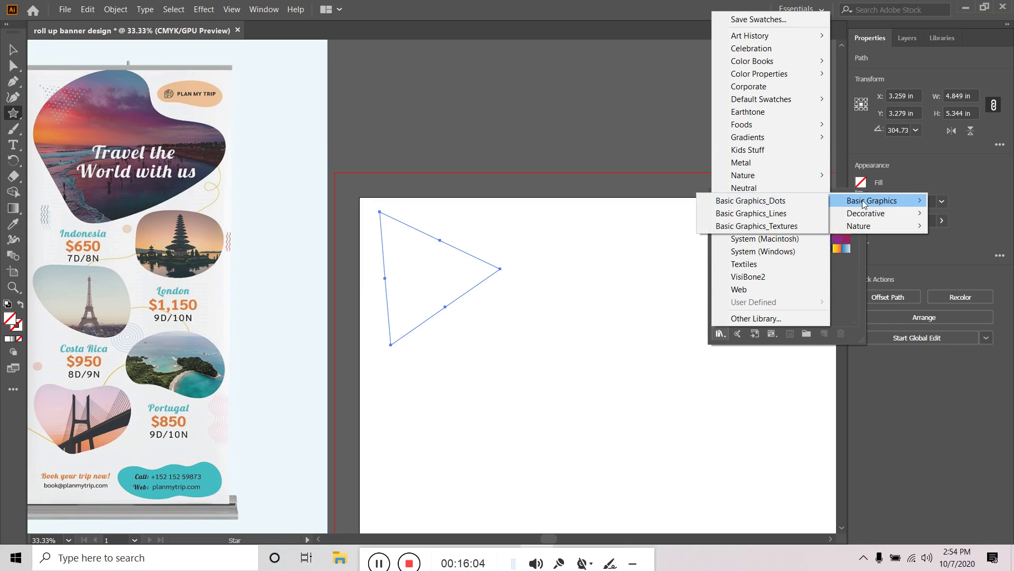
left_click(738, 197)
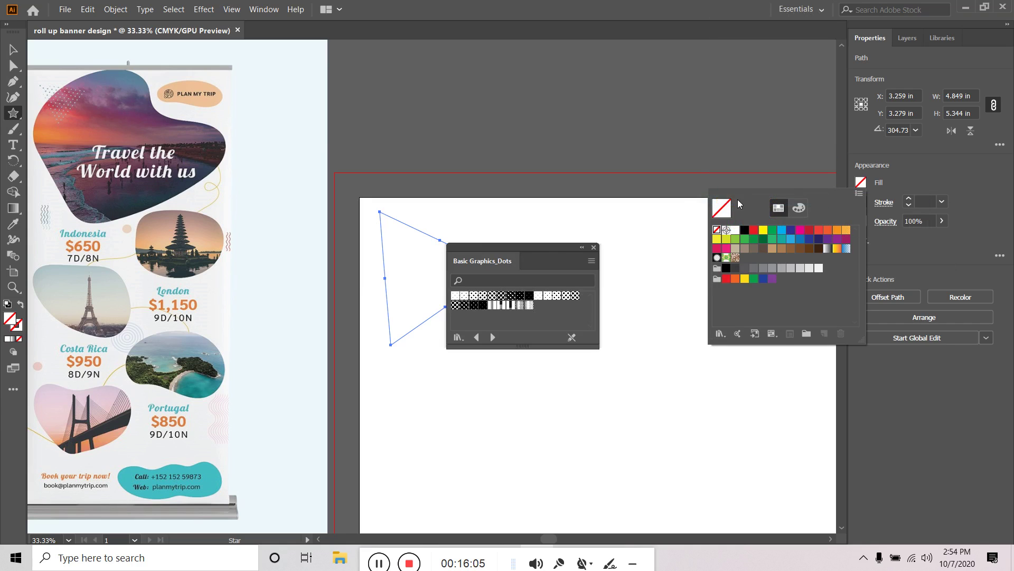
left_click(464, 297)
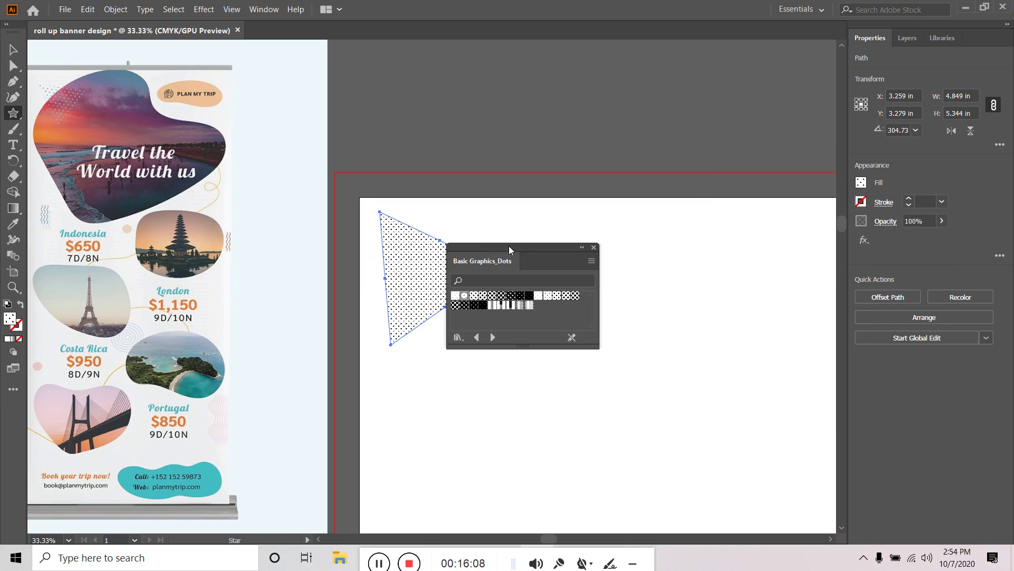
left_click_drag(522, 251, 660, 231)
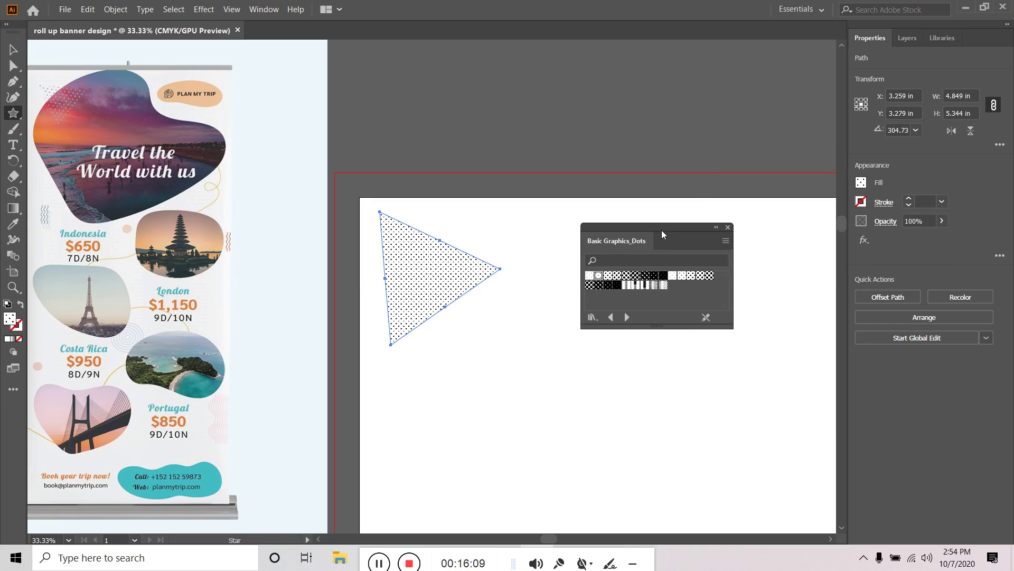
left_click(702, 274)
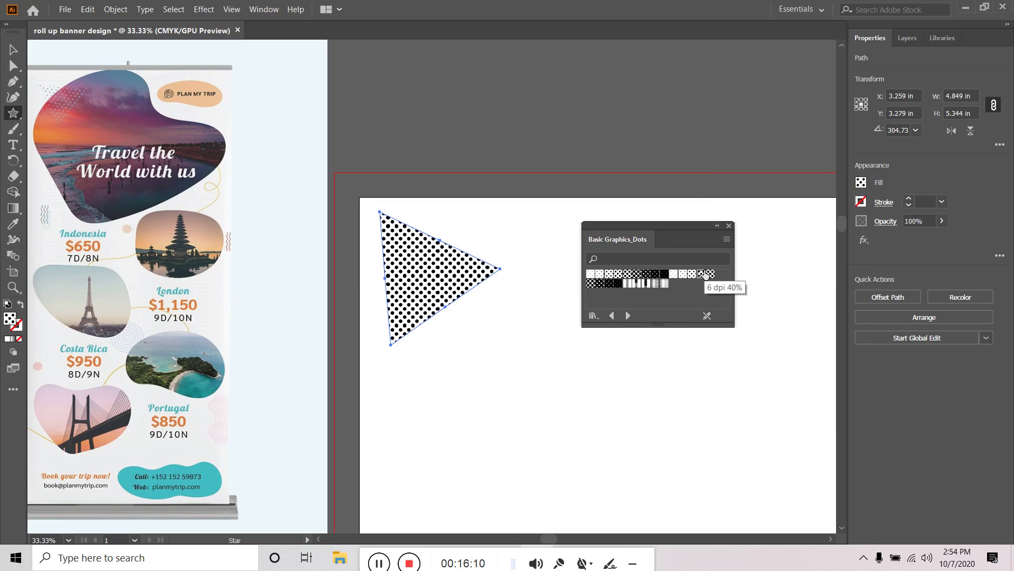
left_click(591, 274)
left_click(600, 275)
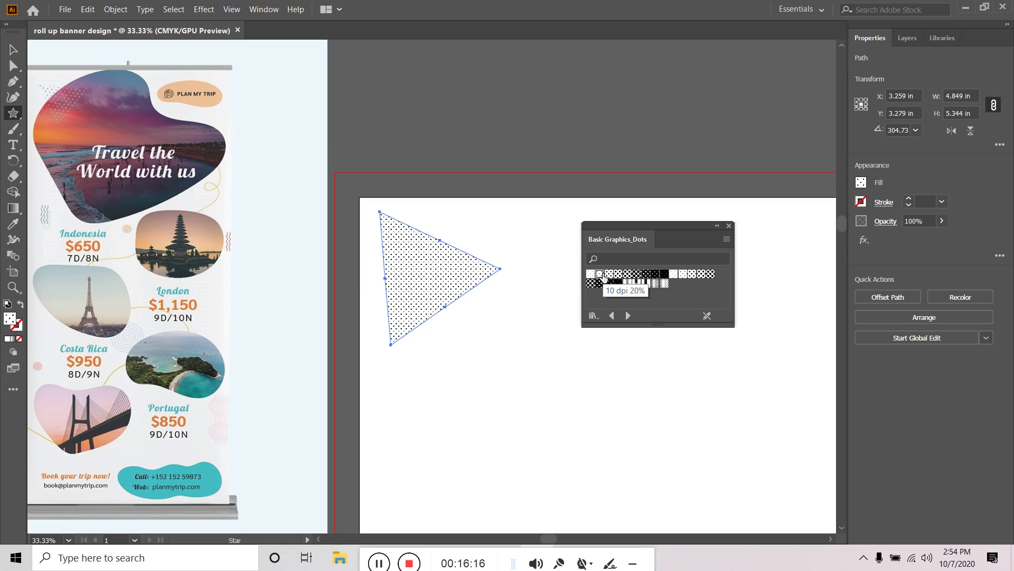
left_click(710, 273)
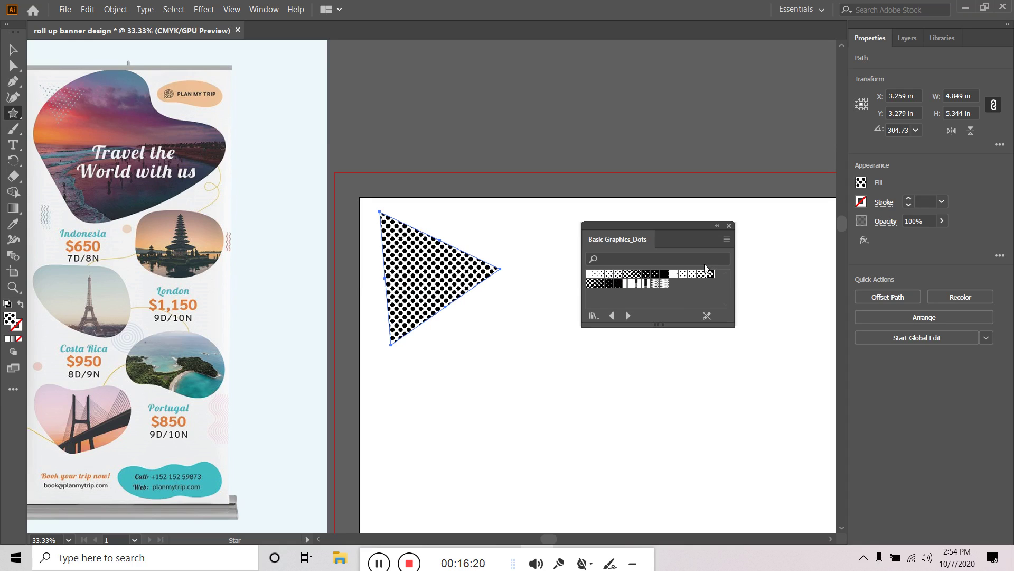
left_click(618, 274)
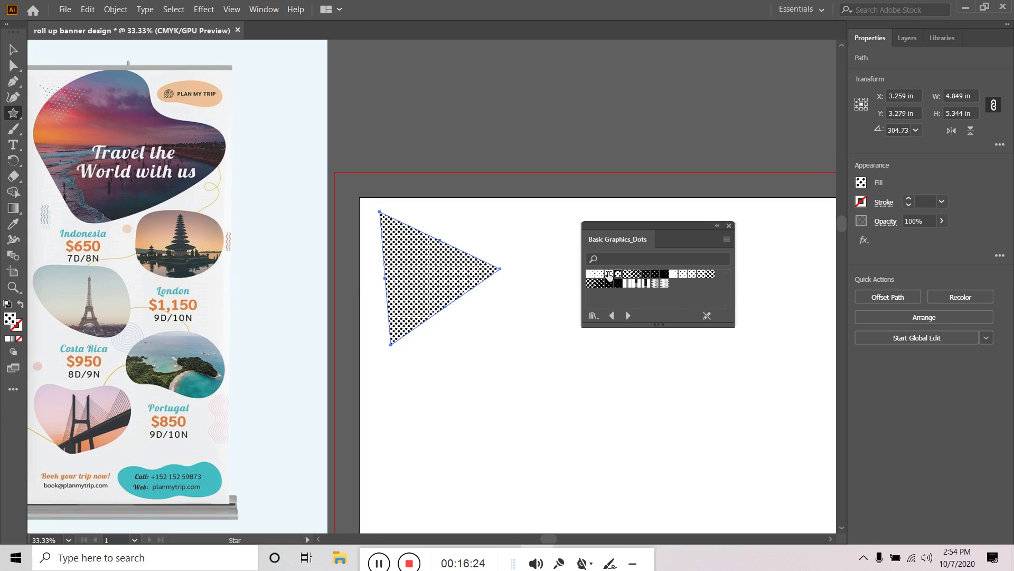
left_click(609, 273)
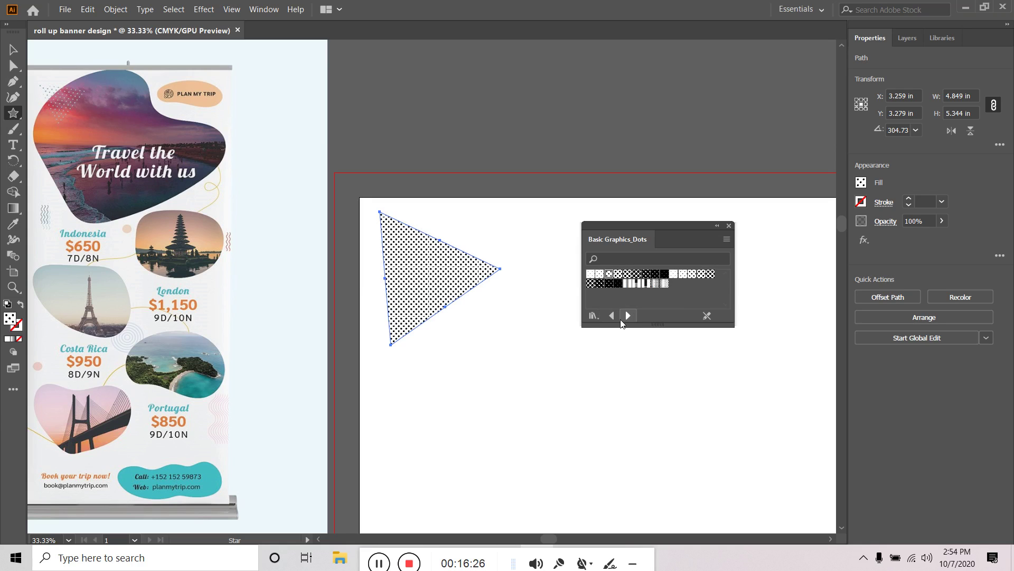
Try checkerboard and texture fills from other libraries, then return to Basic Graphics_Dots
left_click(626, 316)
left_click(626, 316)
left_click(626, 316)
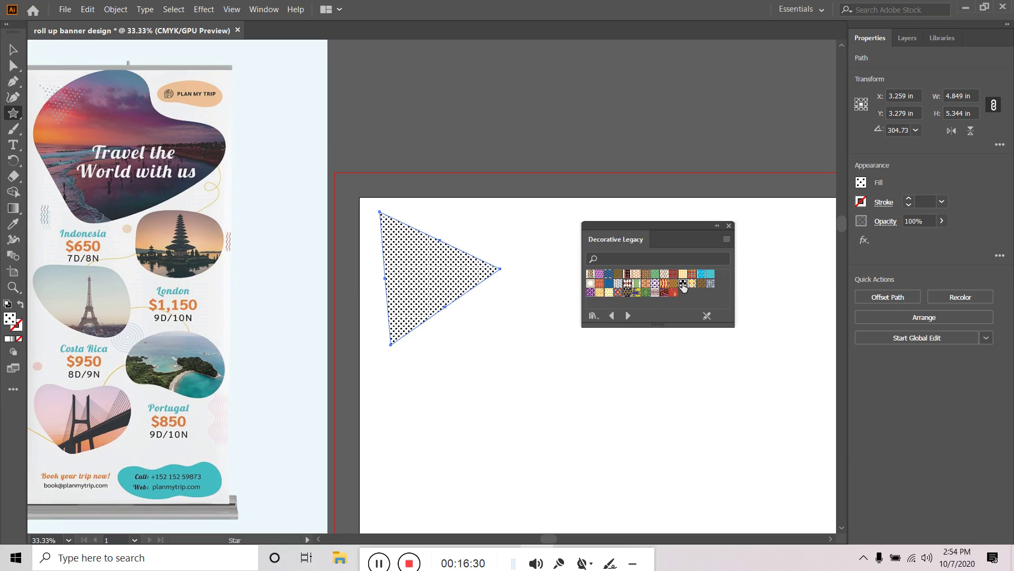
left_click(683, 284)
left_click(614, 315)
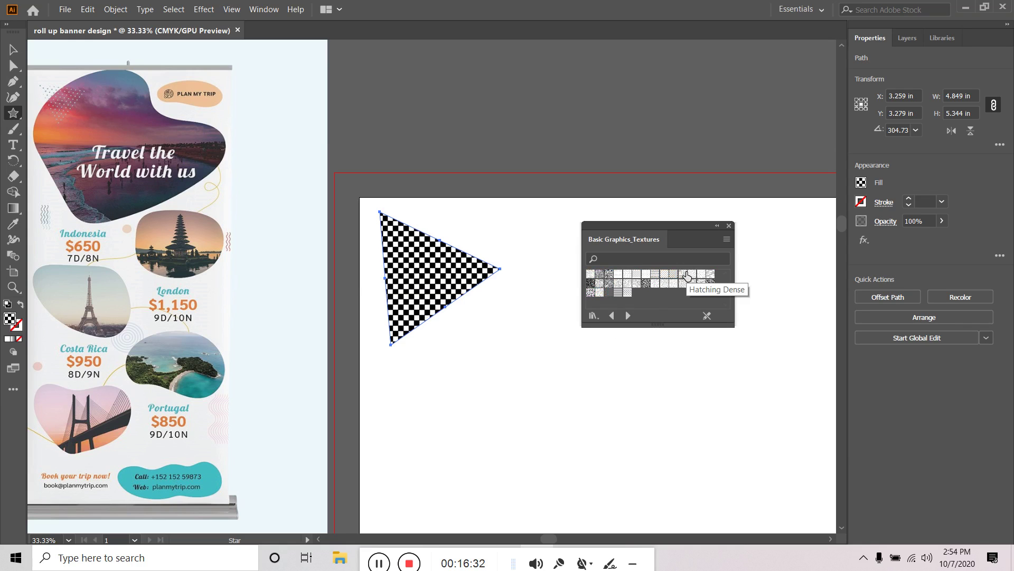
left_click(672, 285)
left_click(674, 274)
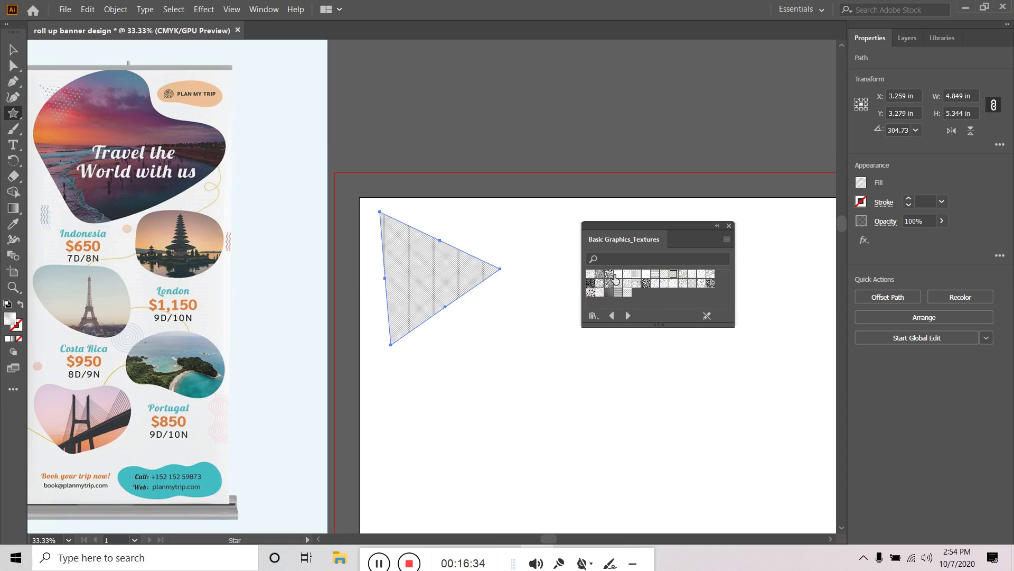
left_click(600, 275)
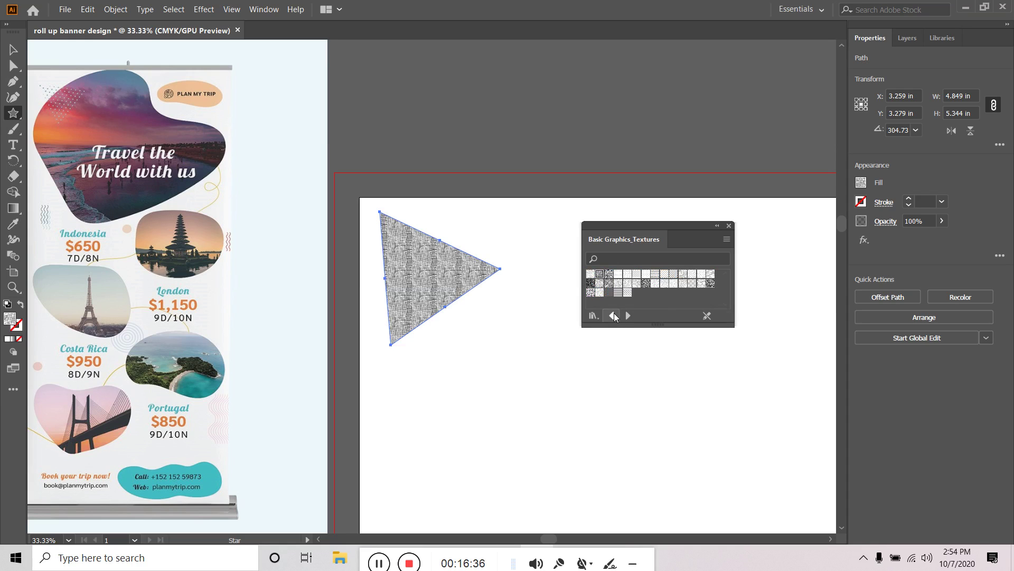
left_click(613, 315)
left_click(613, 315)
left_click(613, 314)
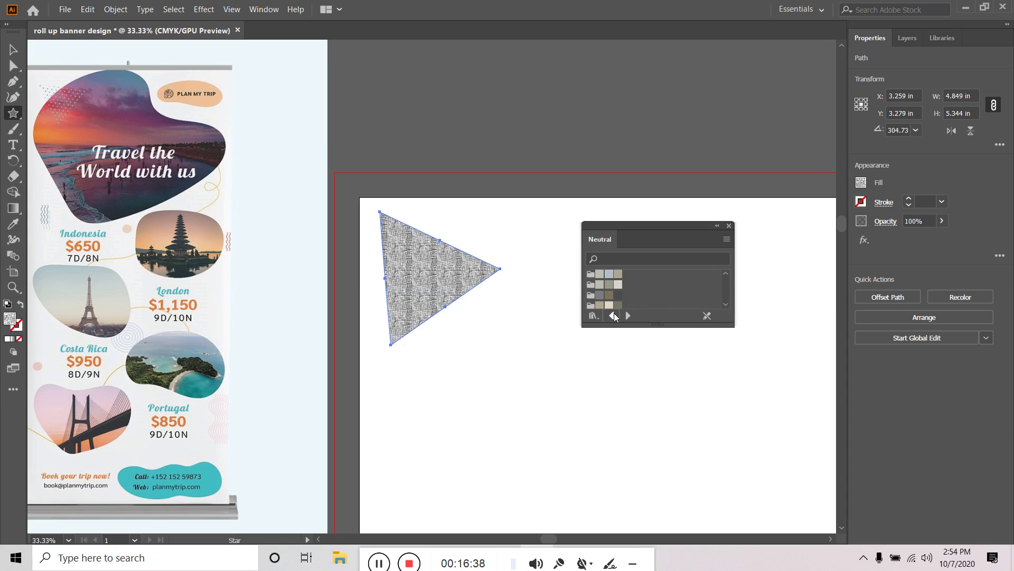
left_click(613, 315)
left_click(613, 316)
left_click(613, 316)
left_click(625, 315)
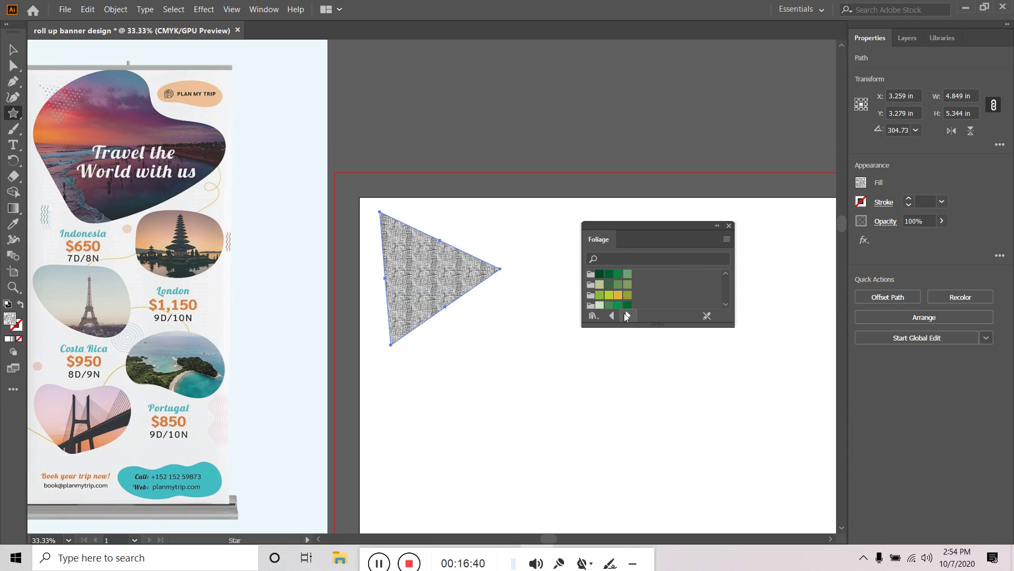
left_click(625, 315)
left_click(625, 315)
left_click(625, 315)
left_click(625, 316)
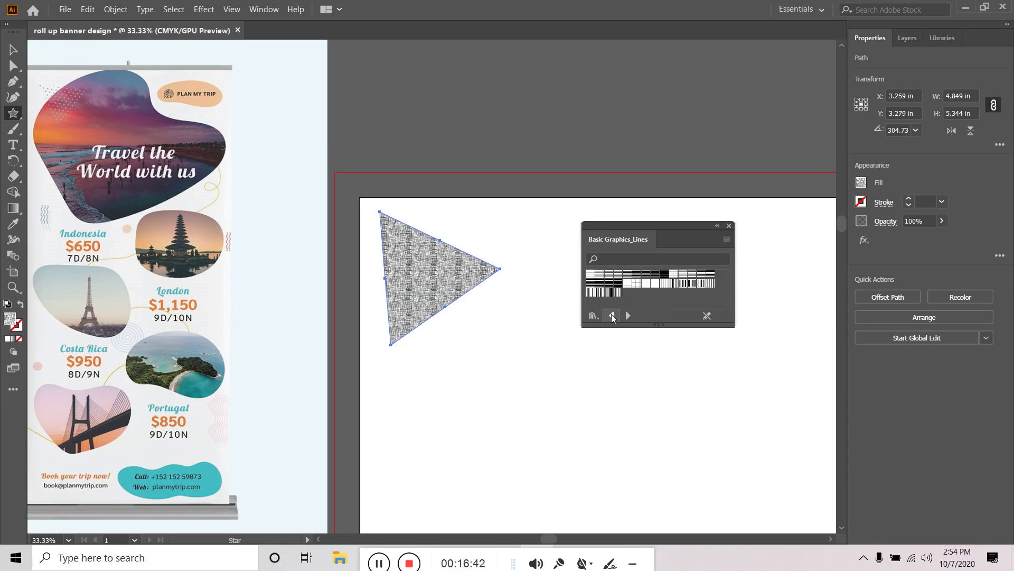
left_click(612, 315)
Compare dot patterns and settle on the 6 dpi 50% black dots on white fill
left_click(591, 274)
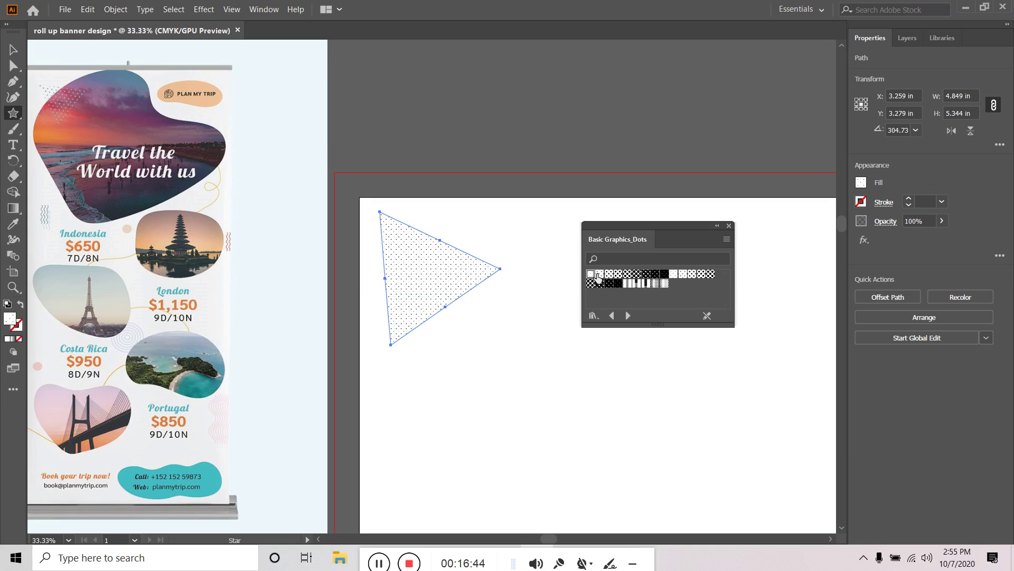
left_click(599, 274)
left_click(608, 274)
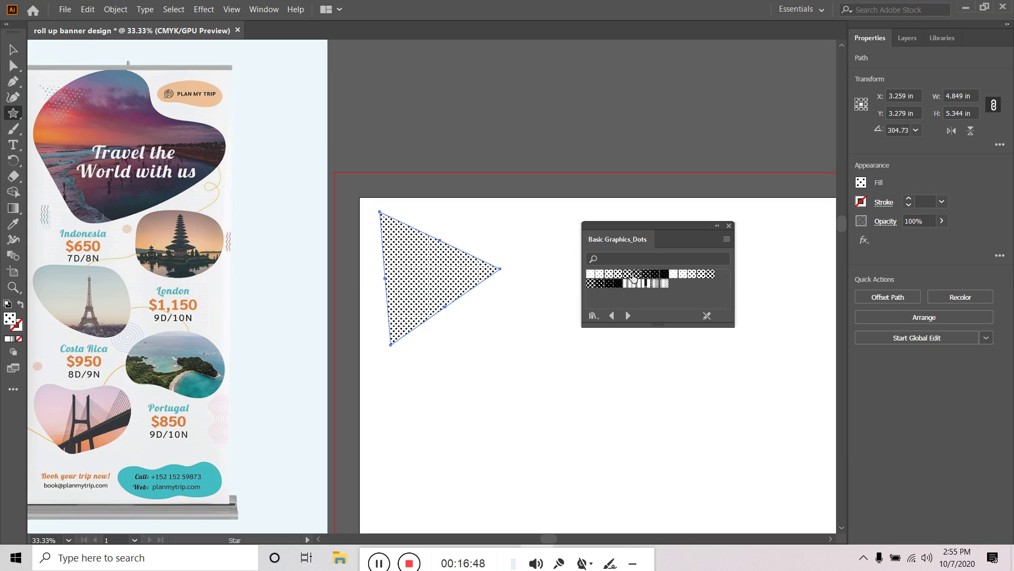
left_click(627, 274)
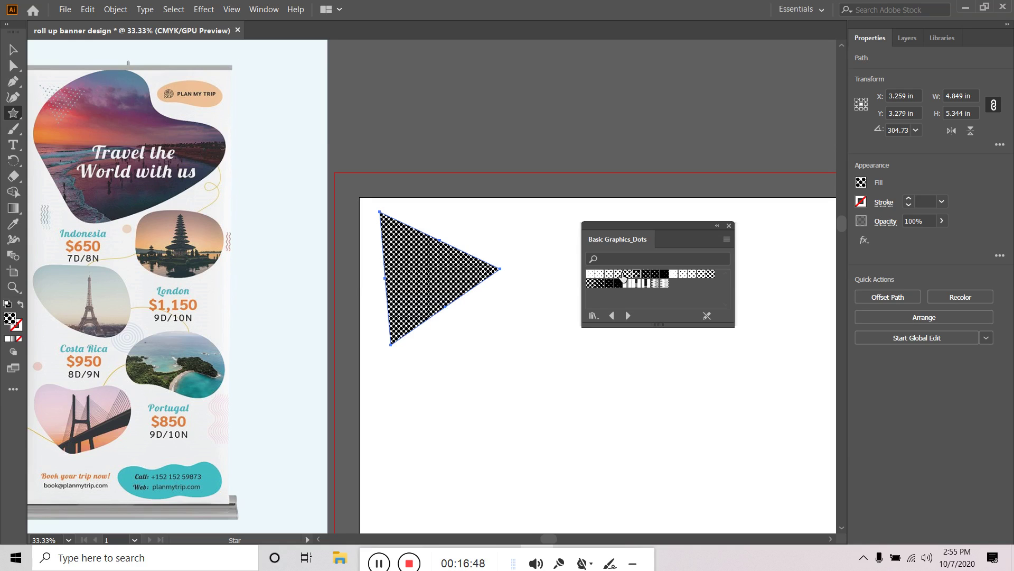
left_click(692, 274)
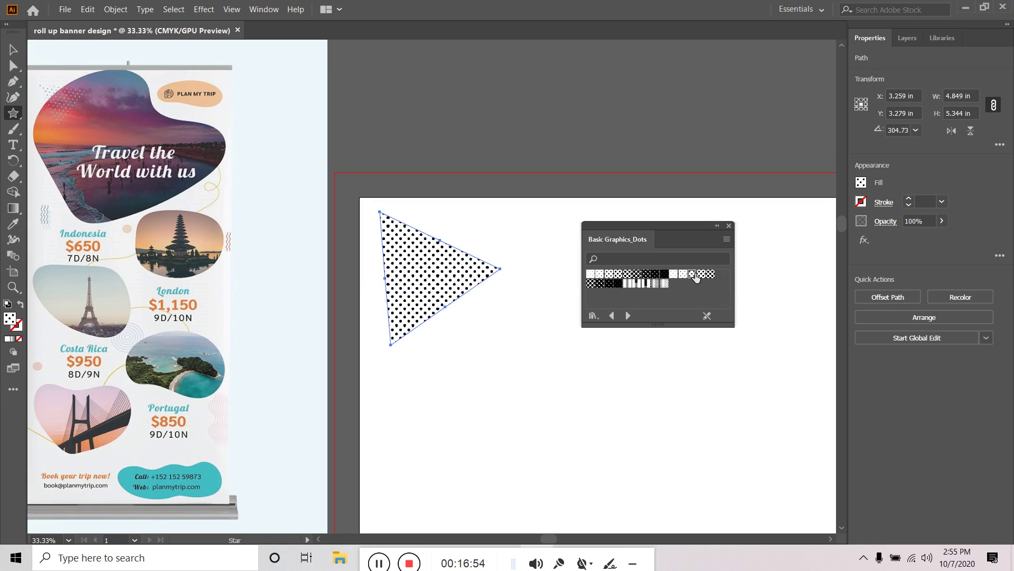
left_click(710, 273)
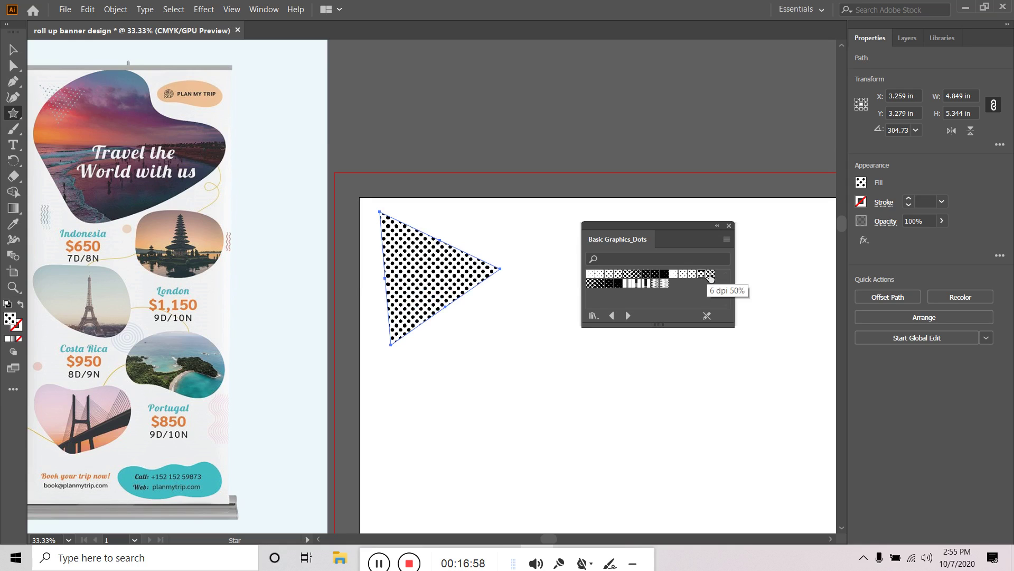
left_click(711, 275)
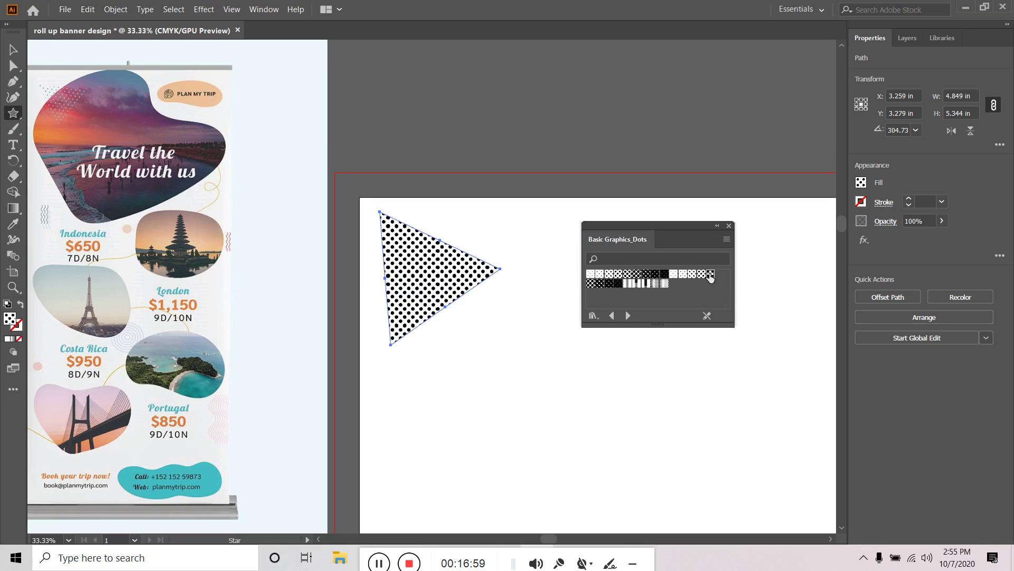
left_click(590, 284)
left_click(599, 284)
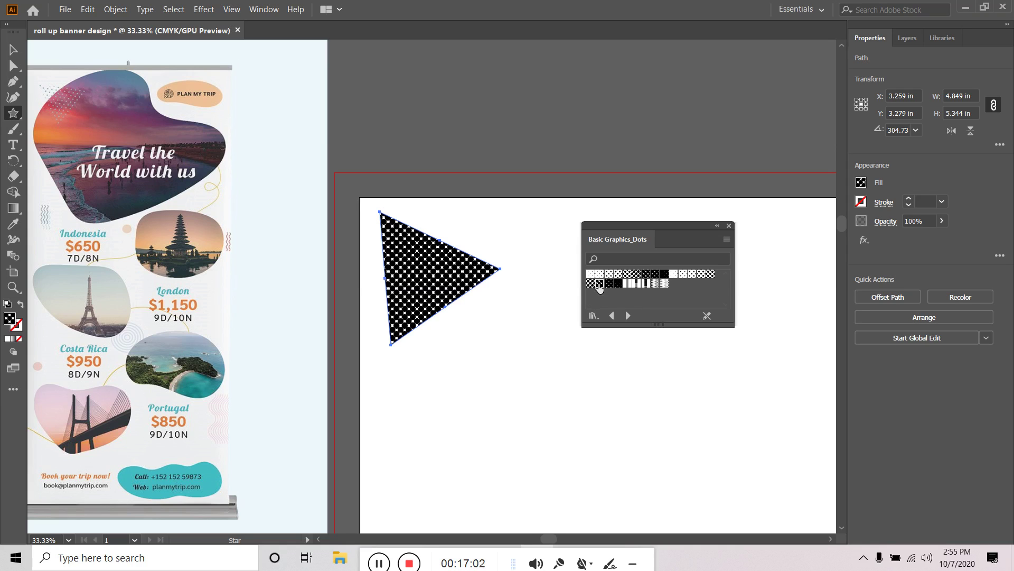
left_click(710, 274)
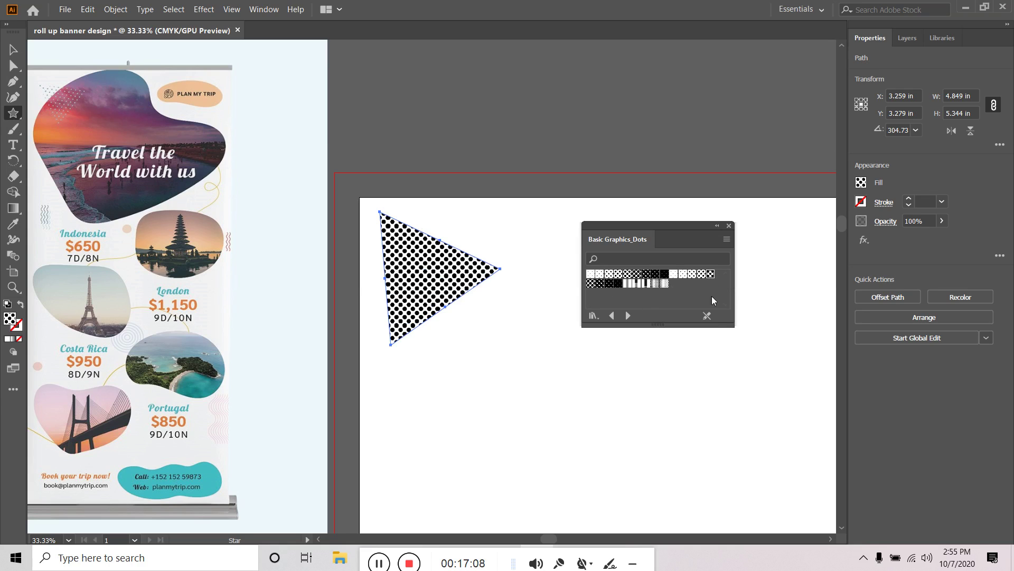
Close the dot pattern library and reselect the dotted triangle
left_click(729, 225)
key("v")
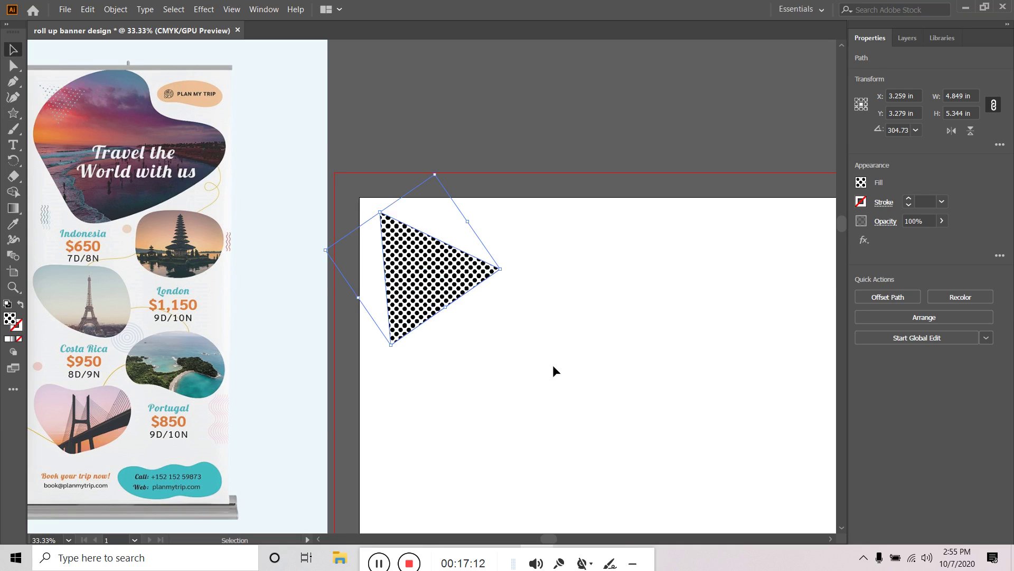
left_click(555, 364)
left_click(430, 290)
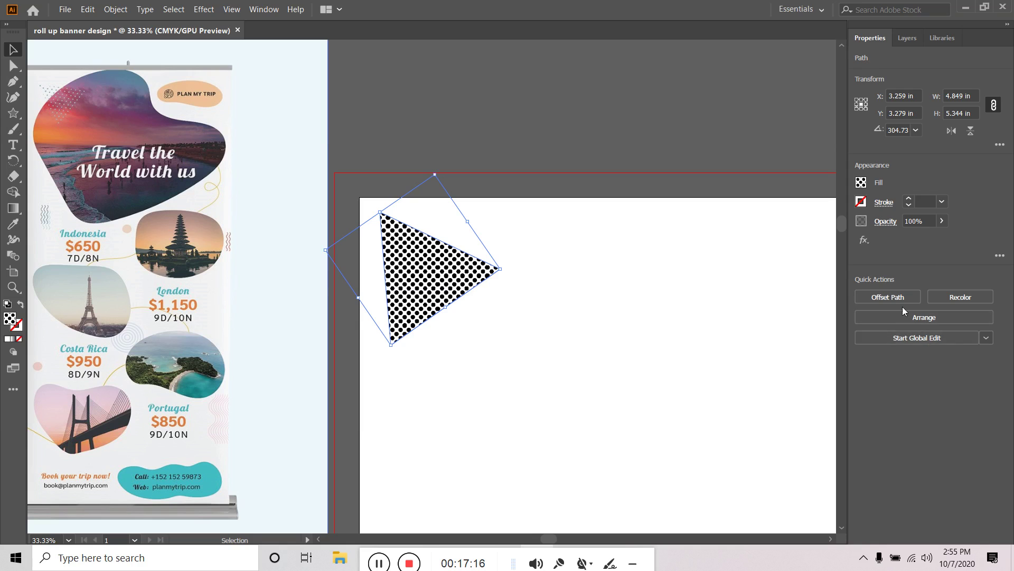
left_click(930, 319)
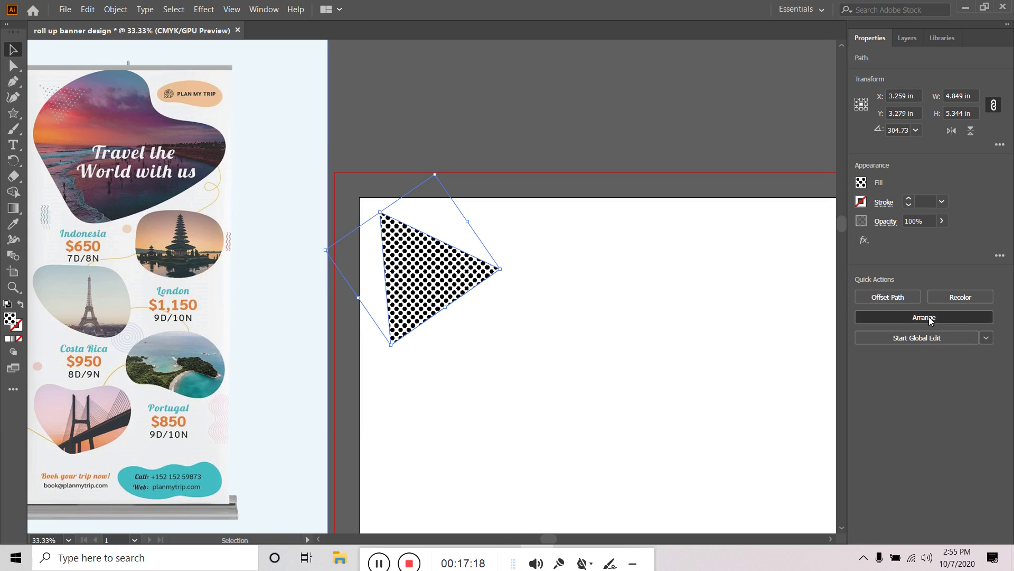
Draw a straight Pen line from upper right to lower left, redoing a misplaced point
left_click(715, 278)
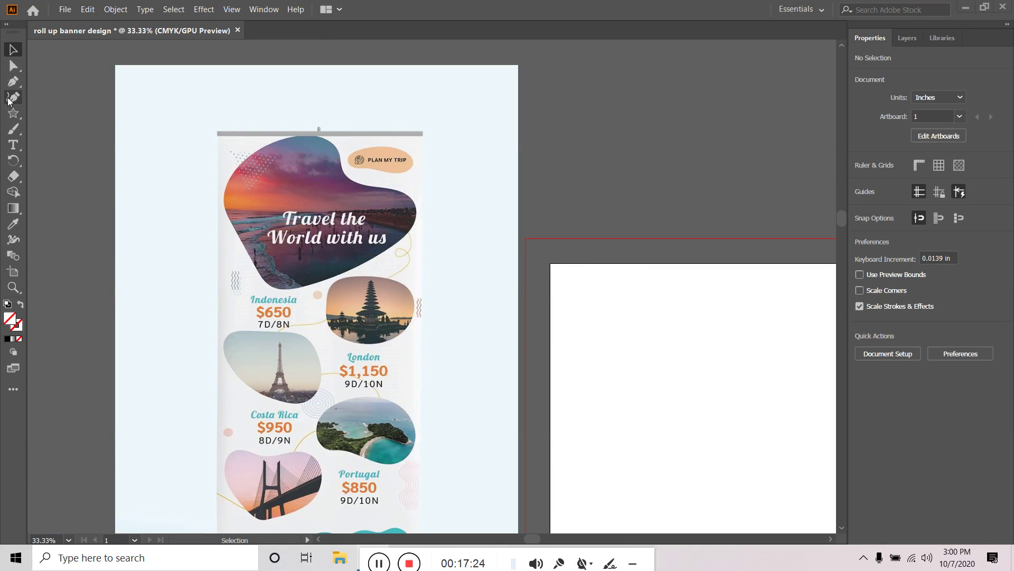
left_click(13, 83)
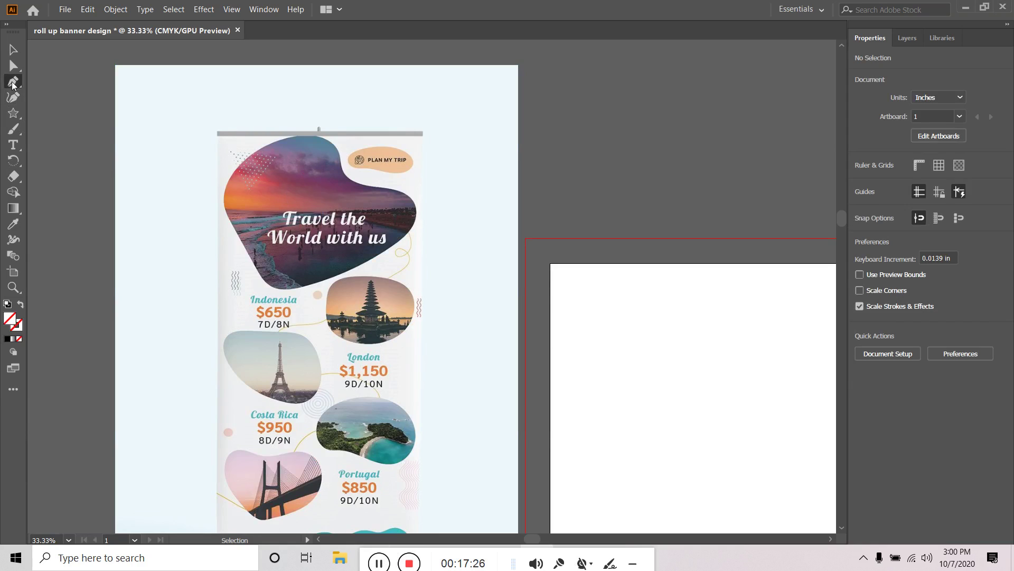
left_click(648, 406)
left_click(714, 323)
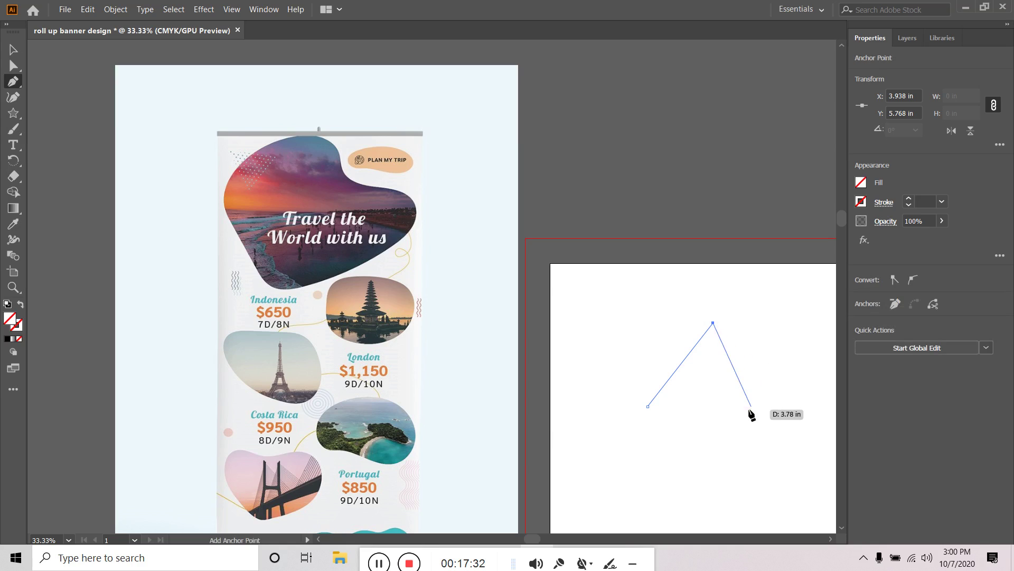
key("ctrl+z")
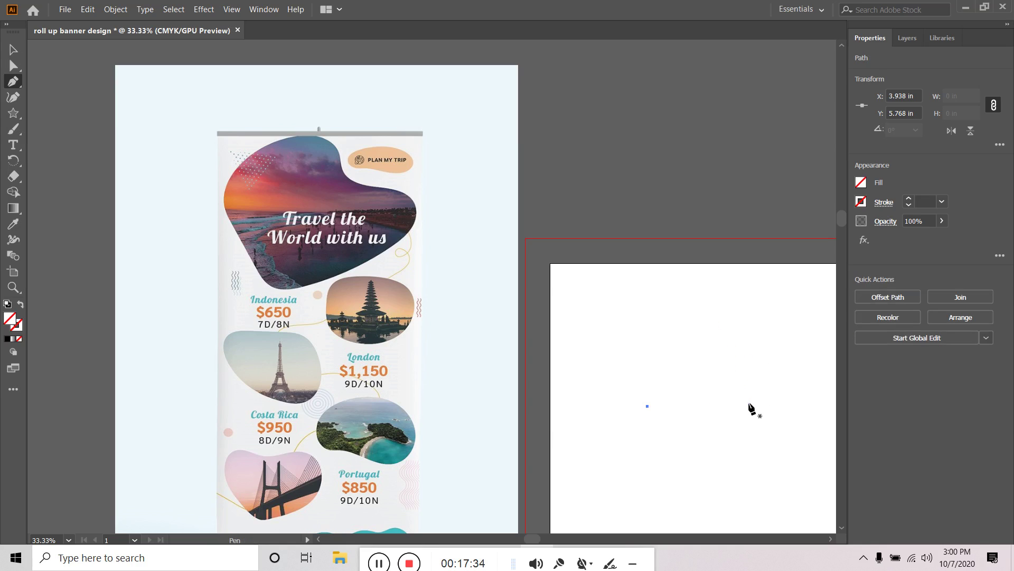
left_click(648, 406)
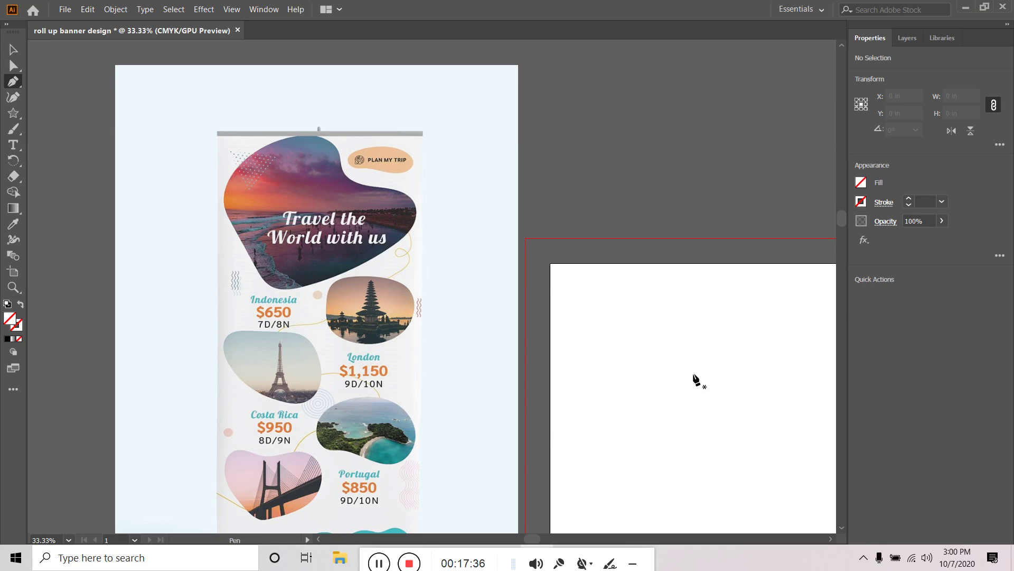
left_click(713, 353)
left_click(648, 431)
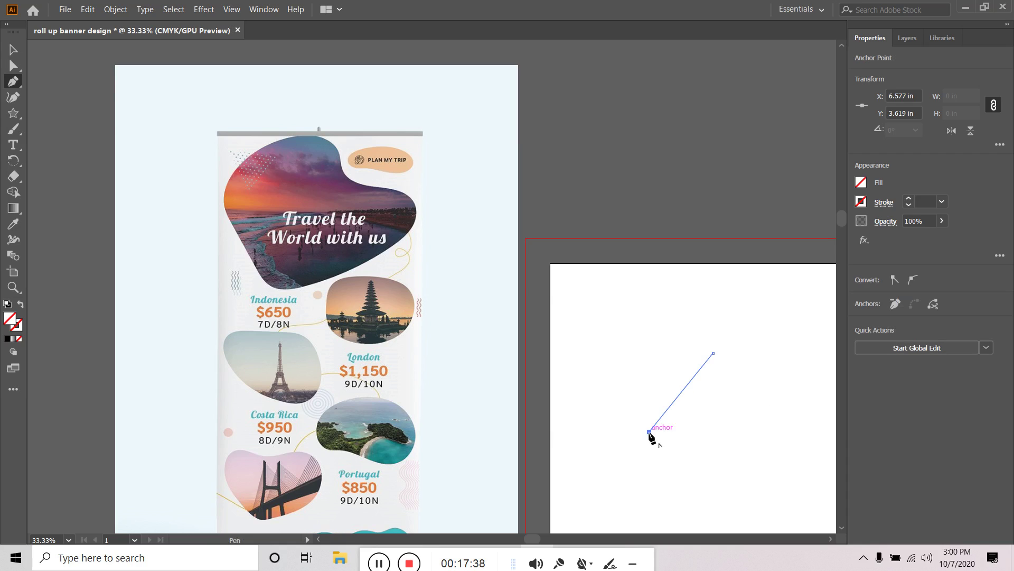
key("Escape")
Give the selected diagonal line a black 5 pt stroke
left_click(13, 50)
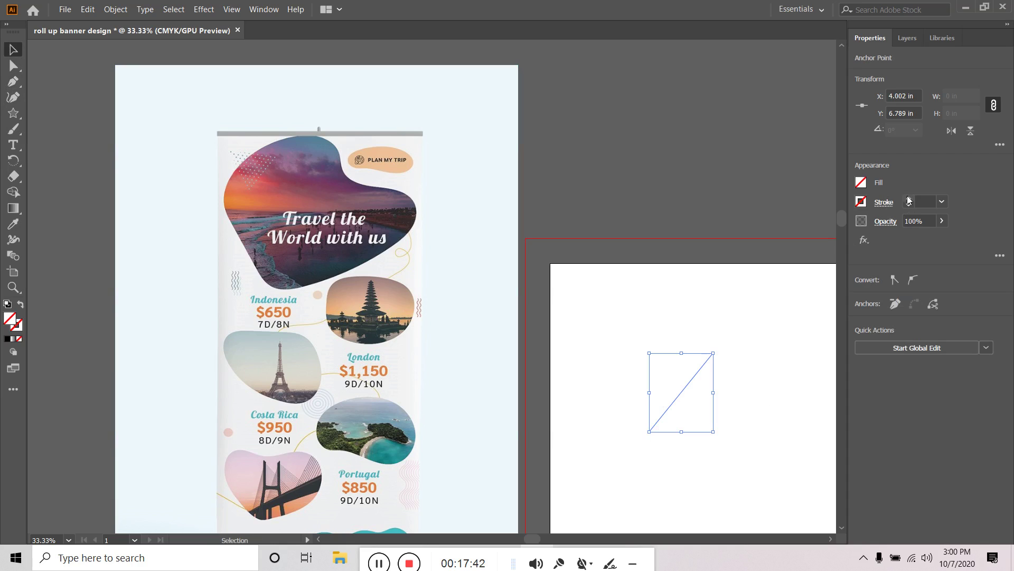
left_click(909, 198)
left_click(909, 199)
left_click(909, 198)
left_click(909, 198)
left_click(909, 198)
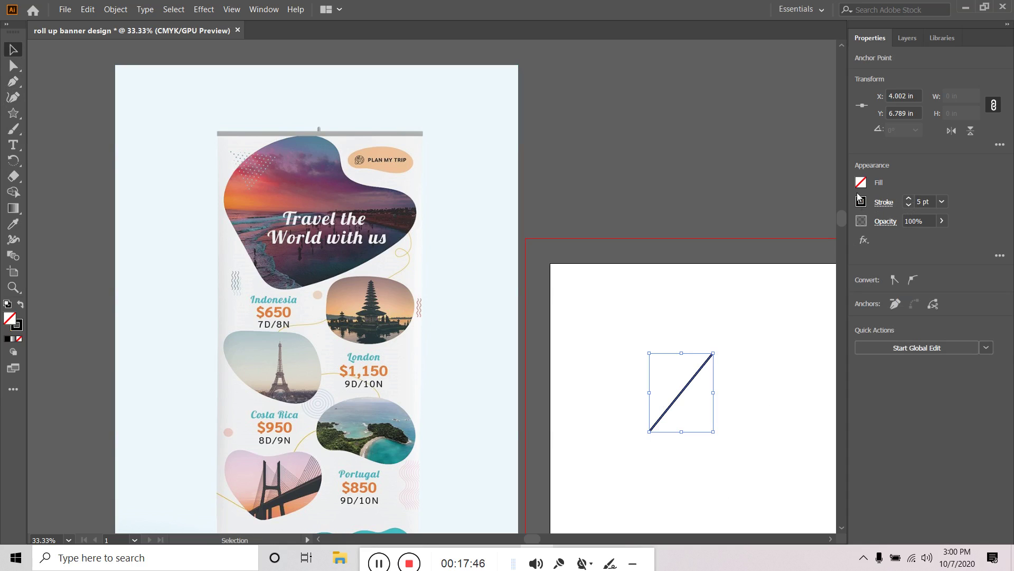
Make the stroke a dashed line with round caps so it renders as dots
left_click(879, 205)
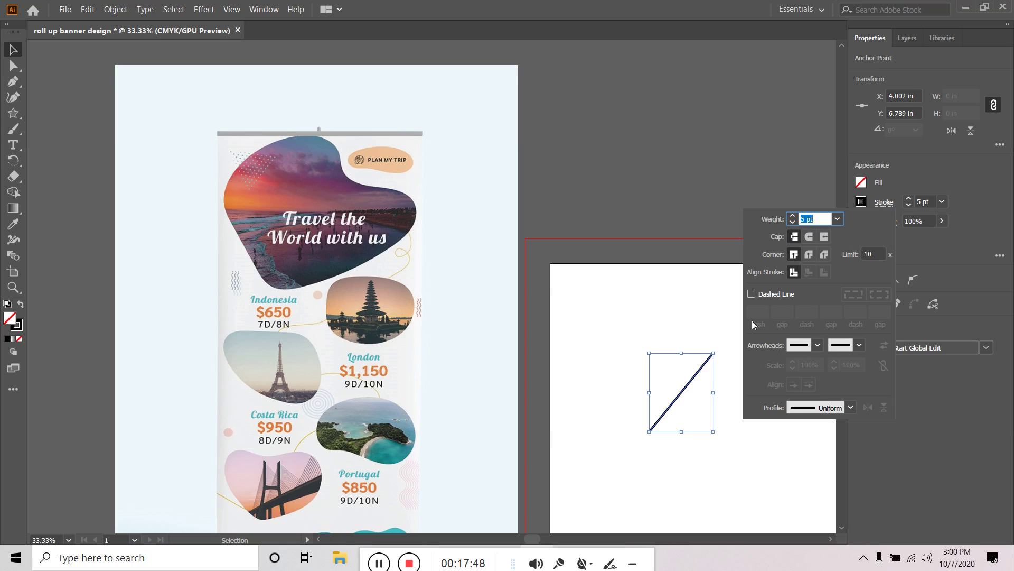
left_click(780, 293)
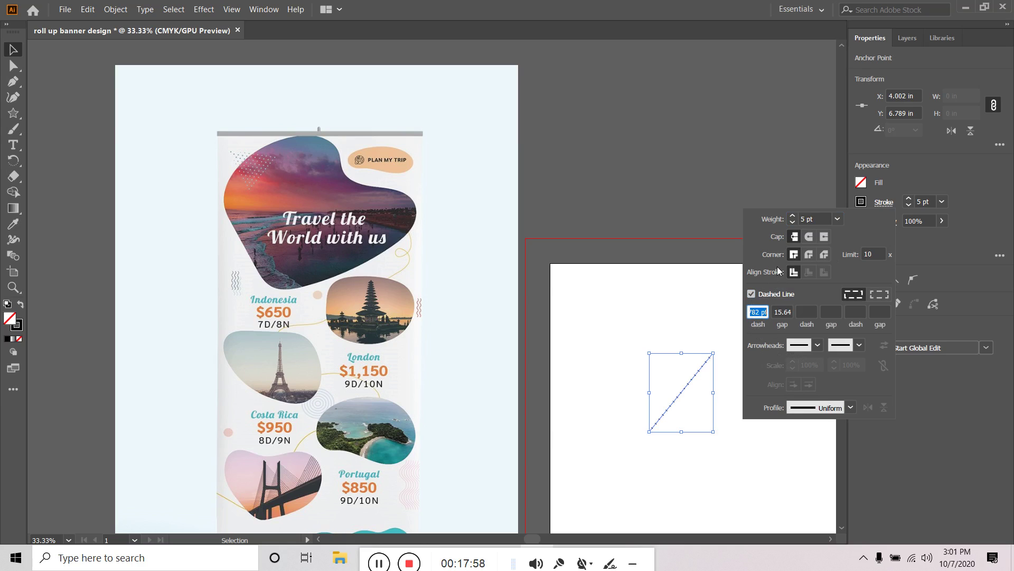
left_click(810, 238)
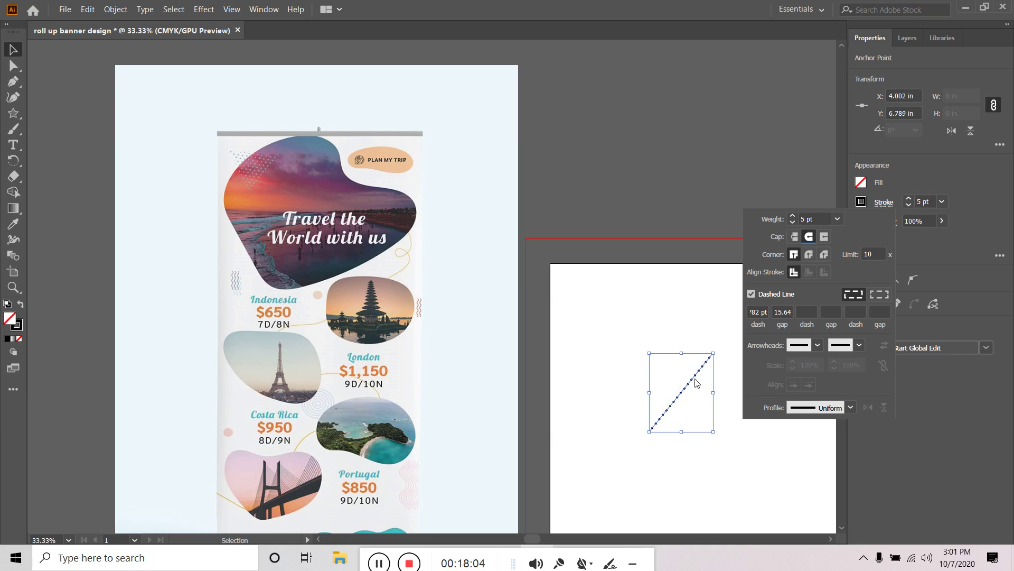
left_click(625, 142)
key("ctrl+1")
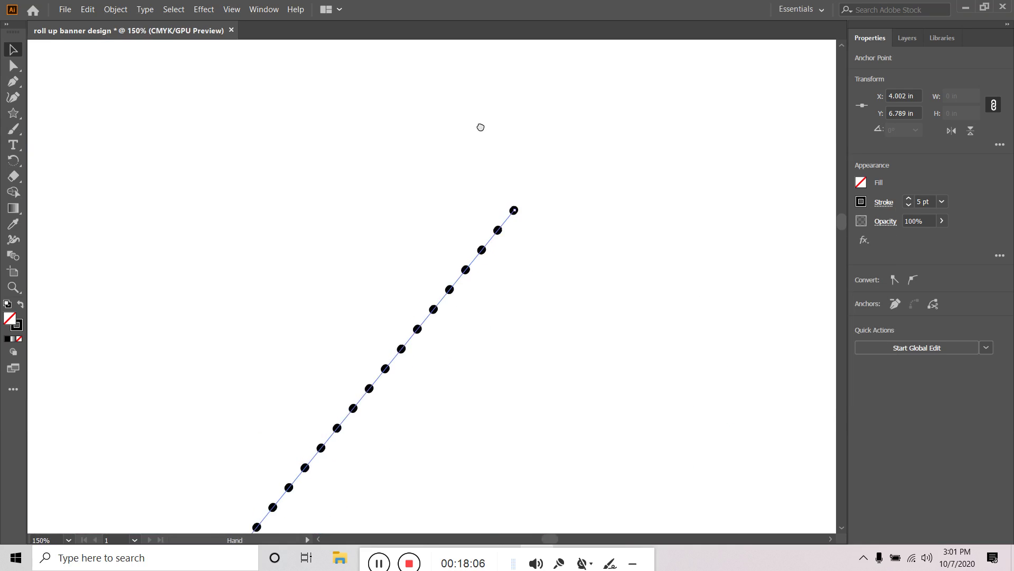
key("ctrl+minus")
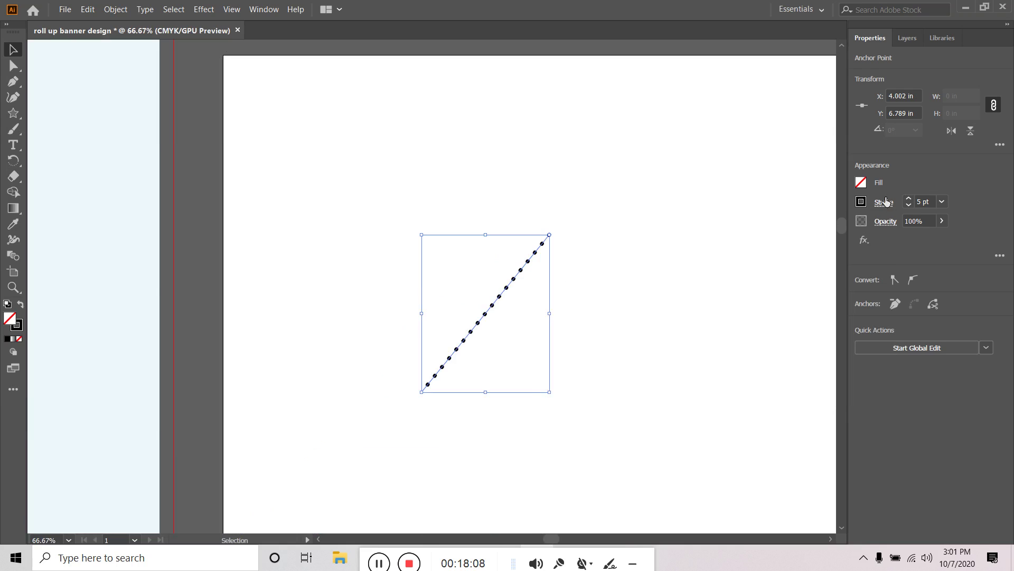
Apply a round join and set the dashes to a 1 pt dash with 40 pt gap
left_click(883, 202)
left_click(824, 236)
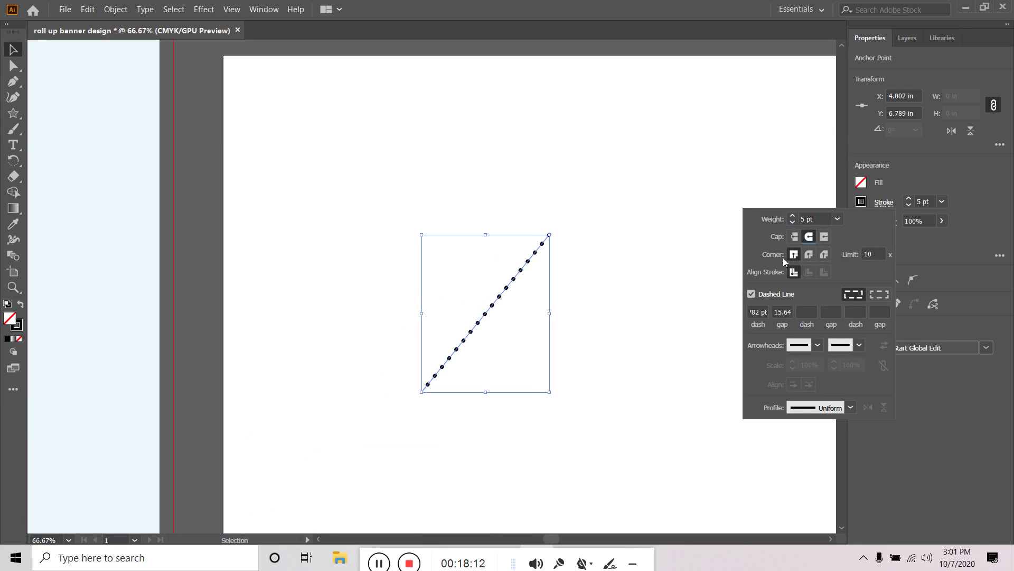
left_click(809, 255)
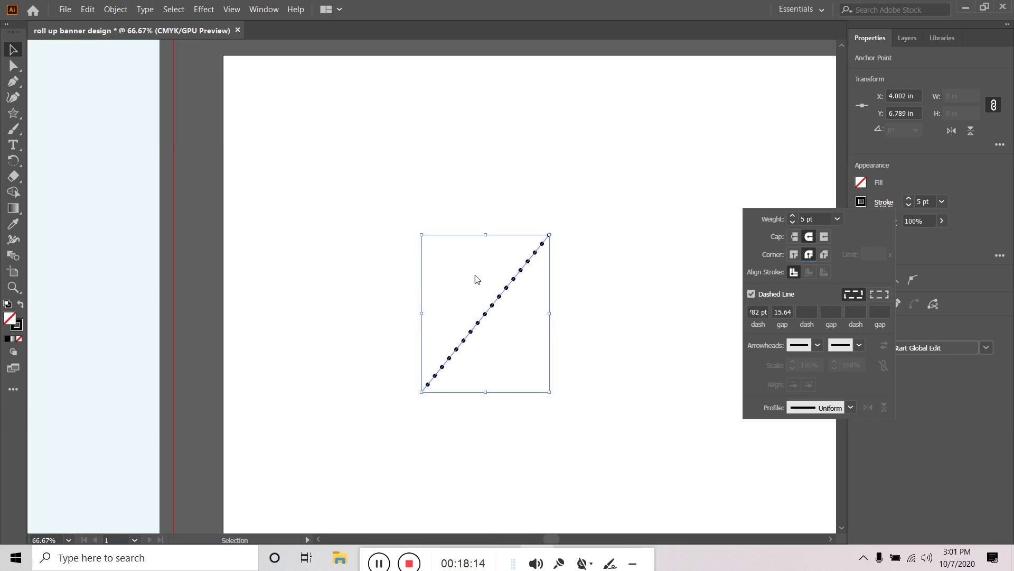
left_click(764, 312)
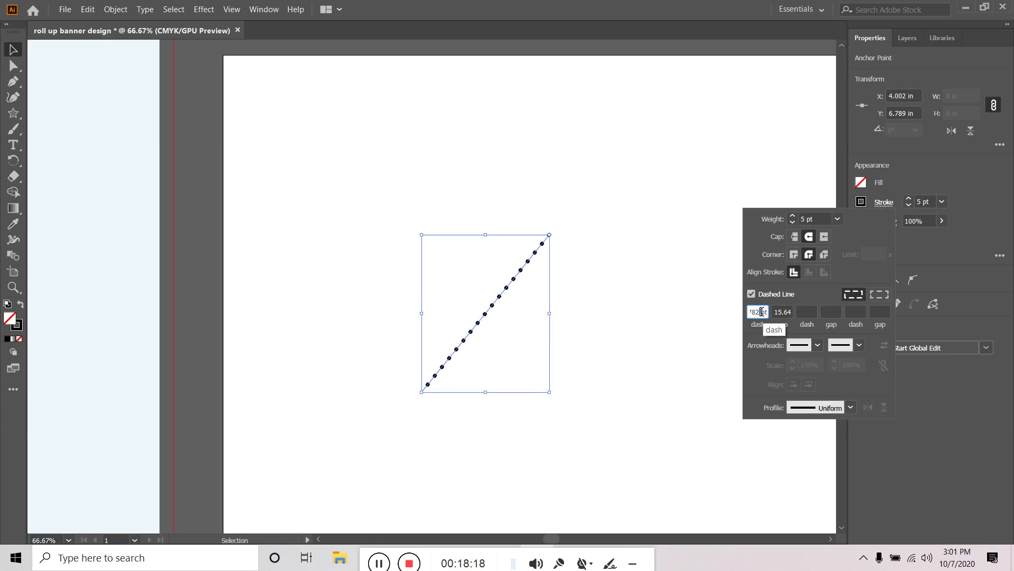
key("Return")
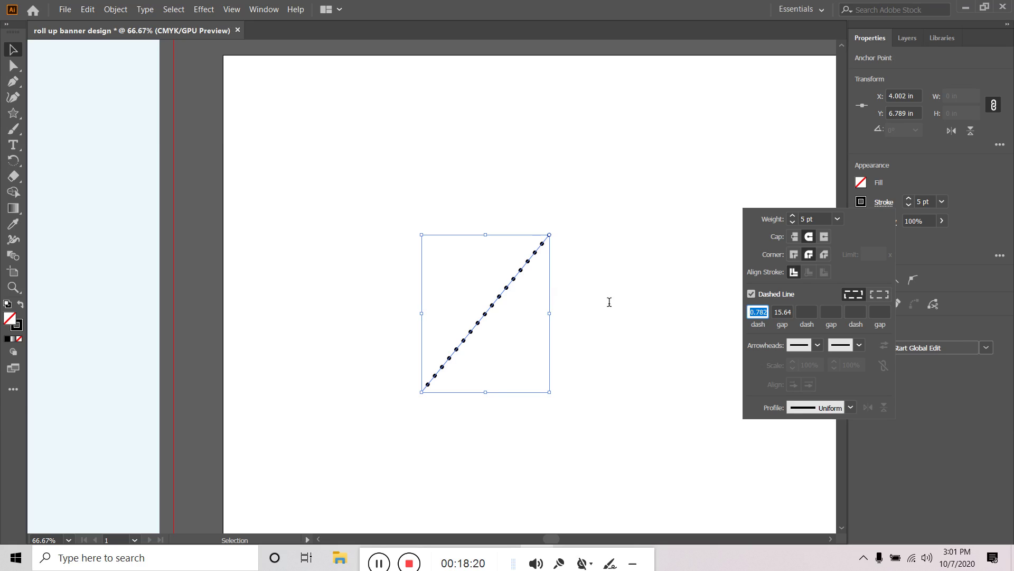
type("1pt")
key("Tab")
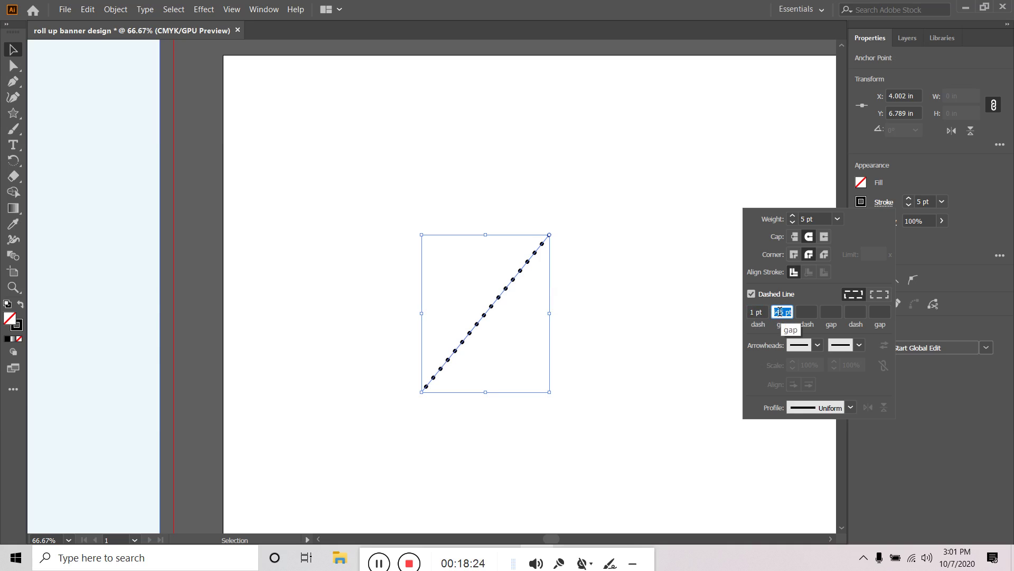
type("40")
key("Return")
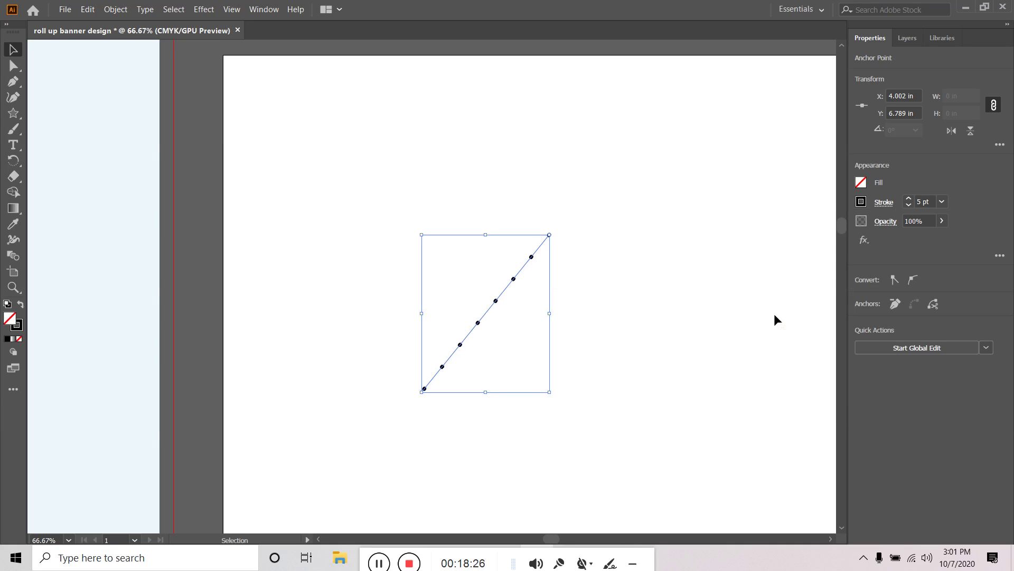
Reduce the gap between dots to 20 pt, then to 15 pt
left_click(885, 203)
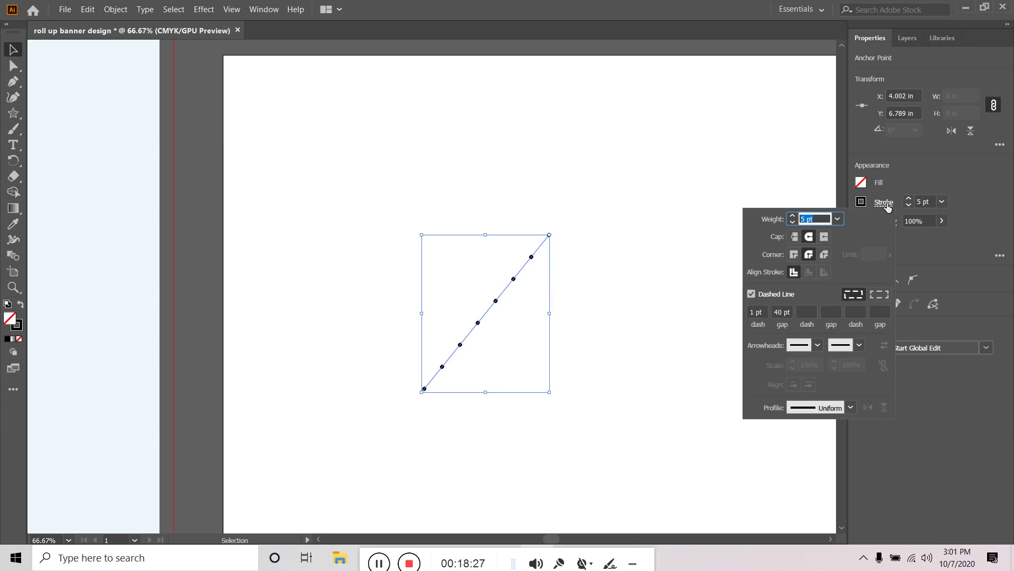
left_click(781, 312)
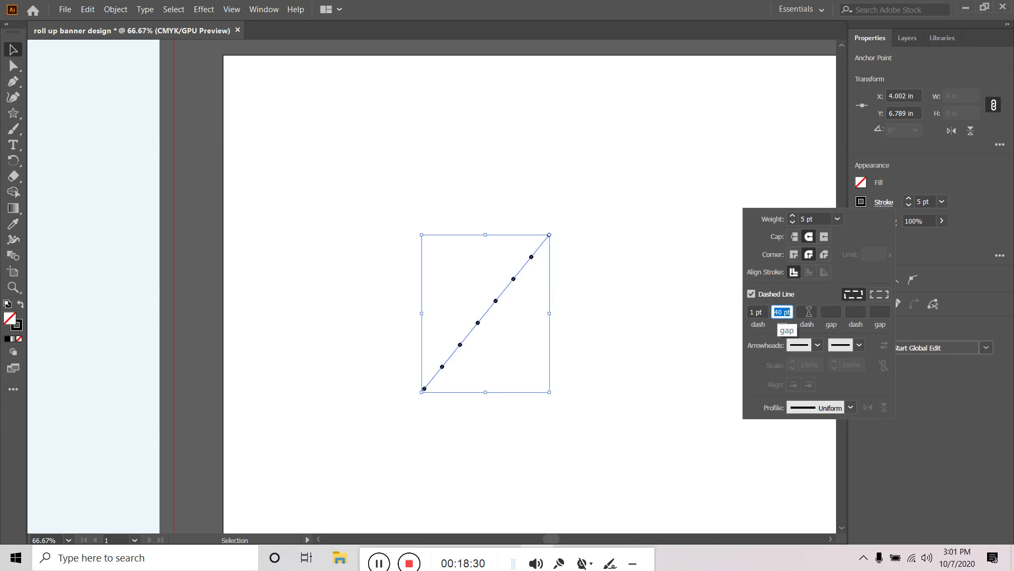
type("20")
key("Tab")
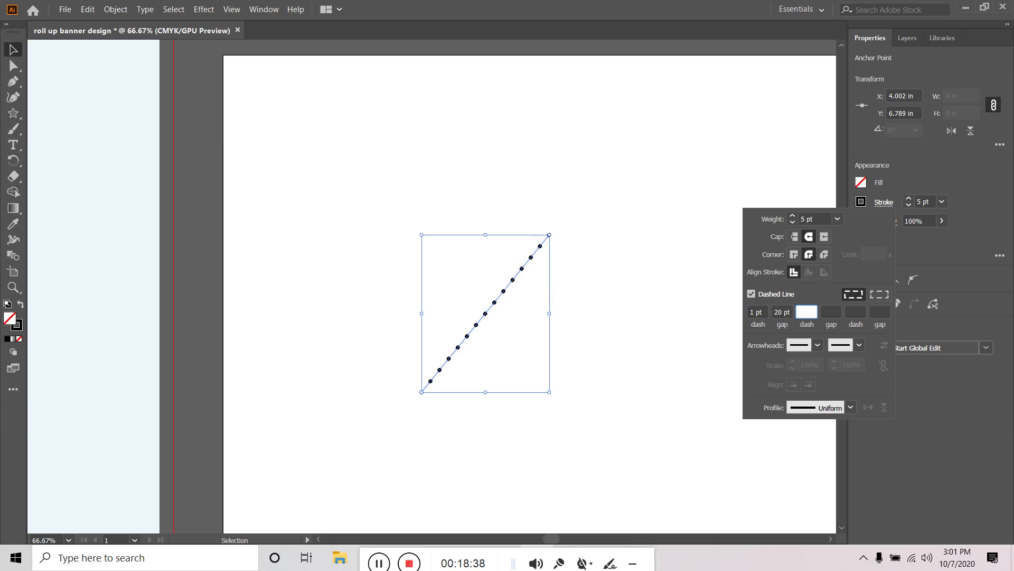
key("Tab")
key("Tab")
key("Tab")
key("Tab")
key("Tab")
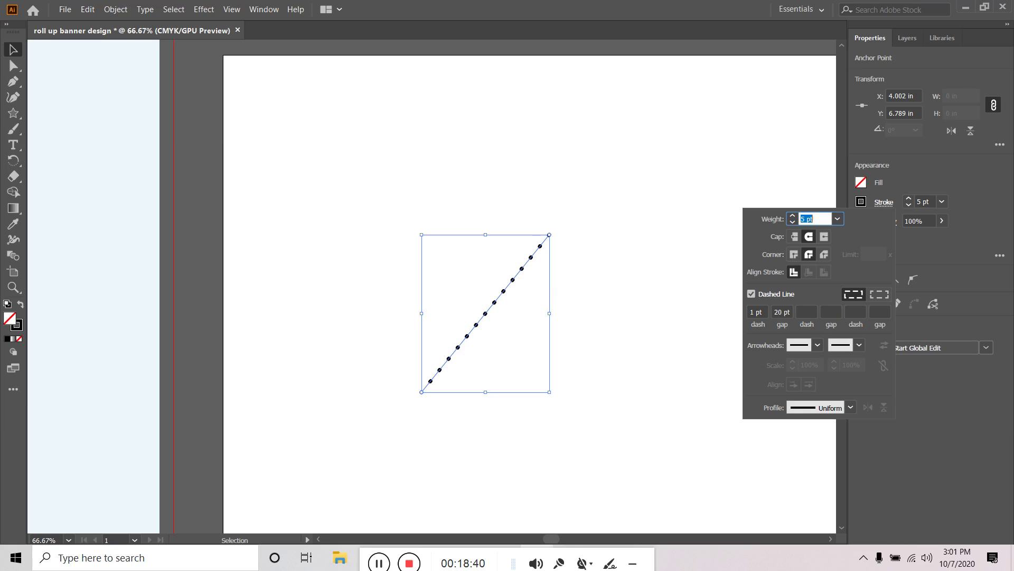
key("Tab")
key("Tab")
key("Tab")
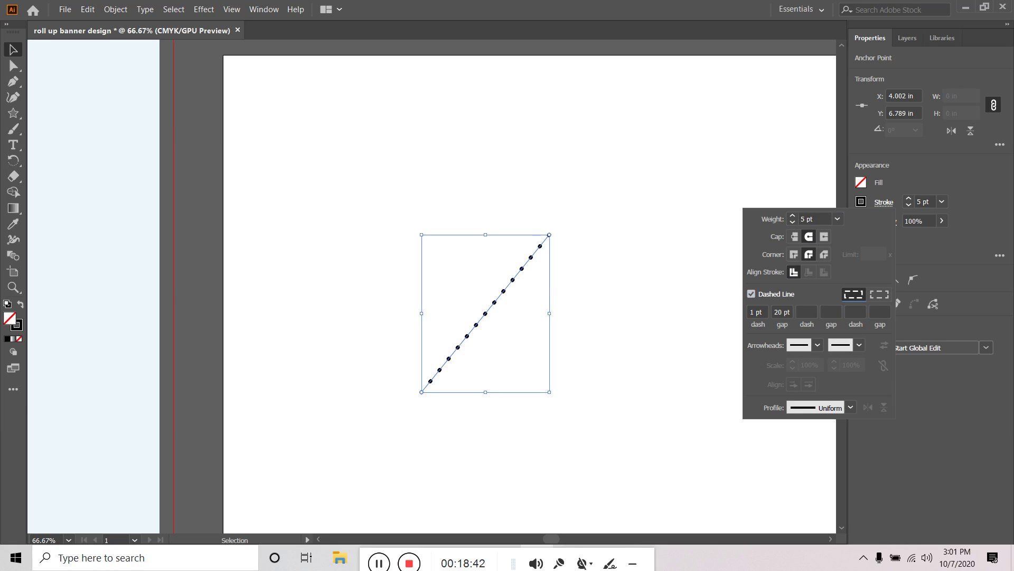
type("15")
key("Tab")
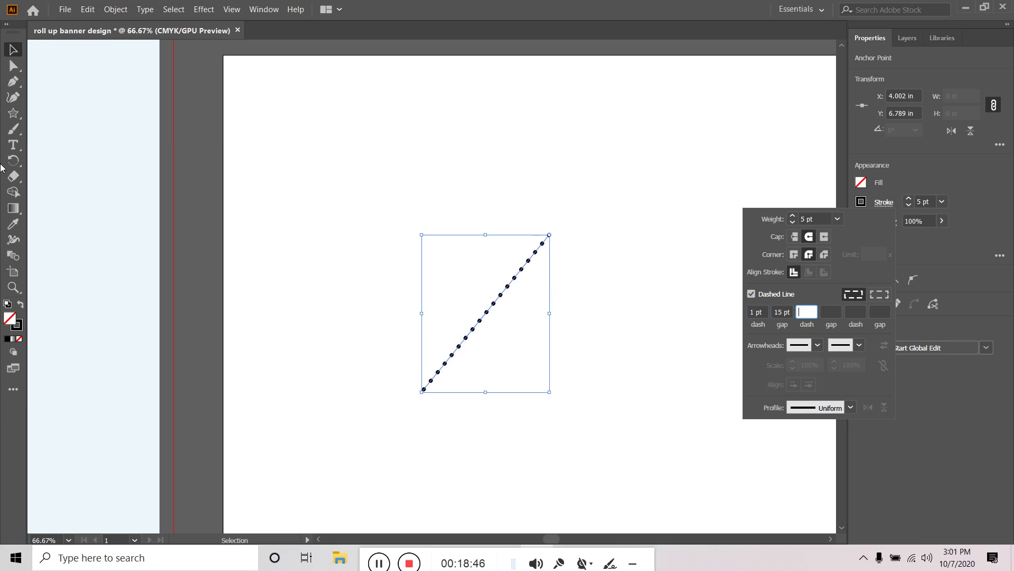
left_click(255, 202)
Copy the dotted line slightly up-left and repeat it with Ctrl+D into a diamond of dot rows
left_click(667, 338)
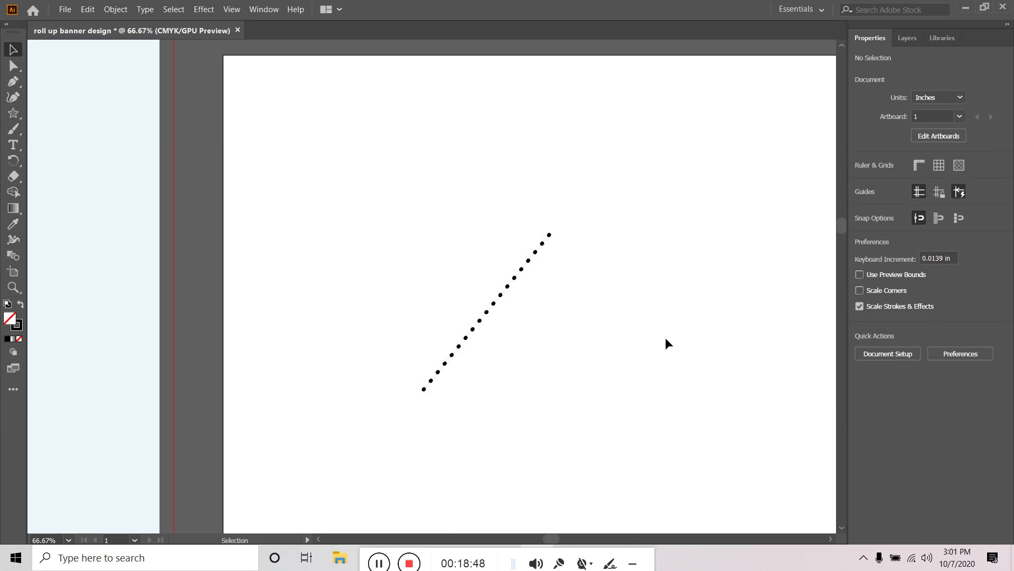
scroll(666, 338, "down", 4)
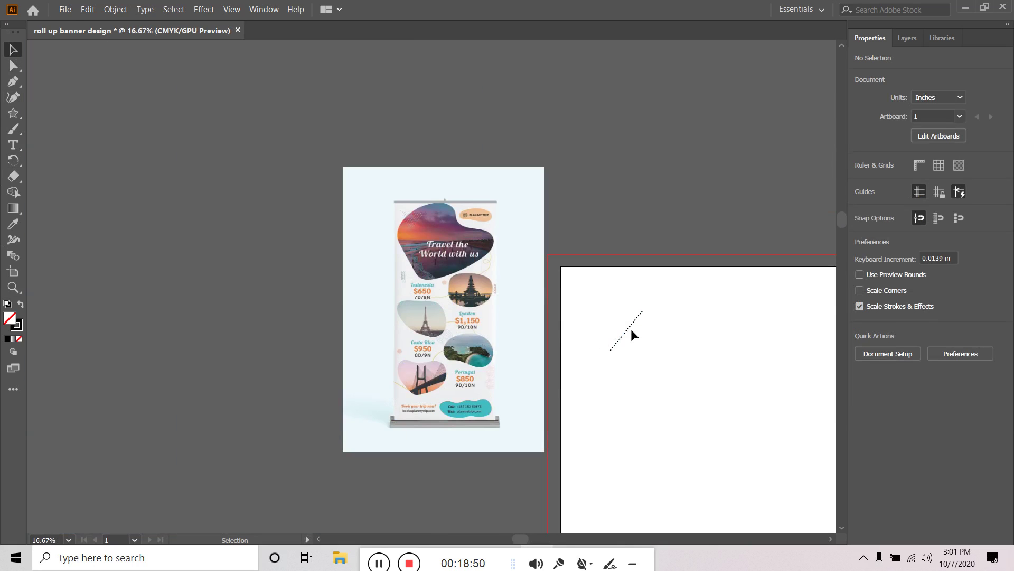
left_click(628, 329)
scroll(628, 330, "up", 2)
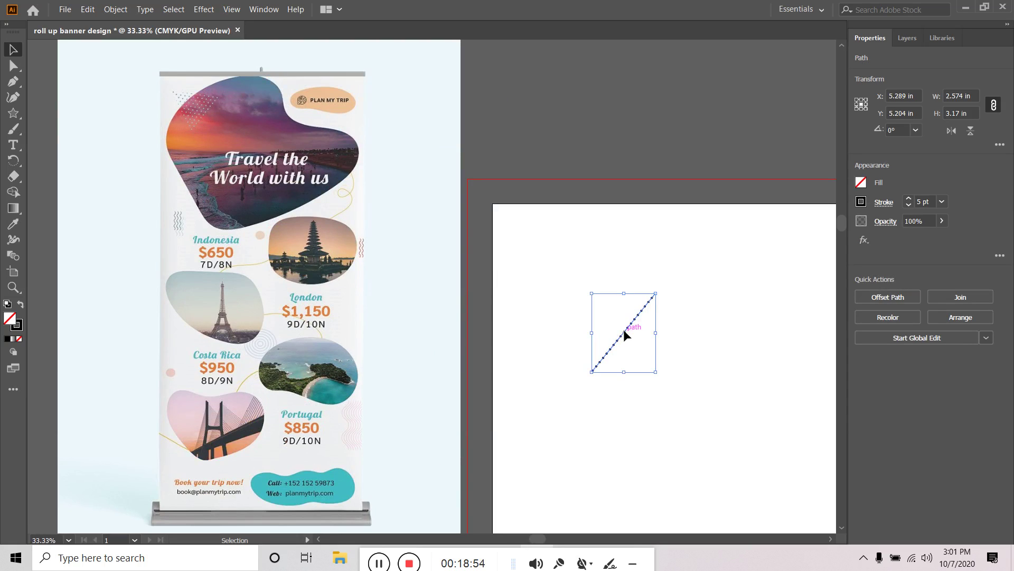
left_click_drag(624, 330, 620, 328)
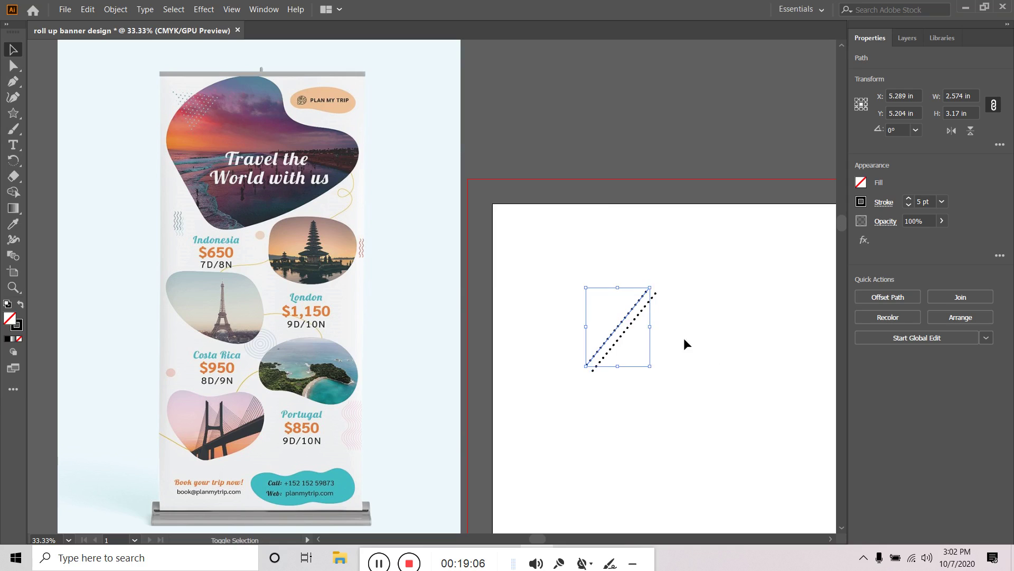
key("a")
key("ctrl+d")
key("ctrl+d")
key("ctrl+d")
key("ctrl+d")
key("ctrl+d")
key("ctrl+d")
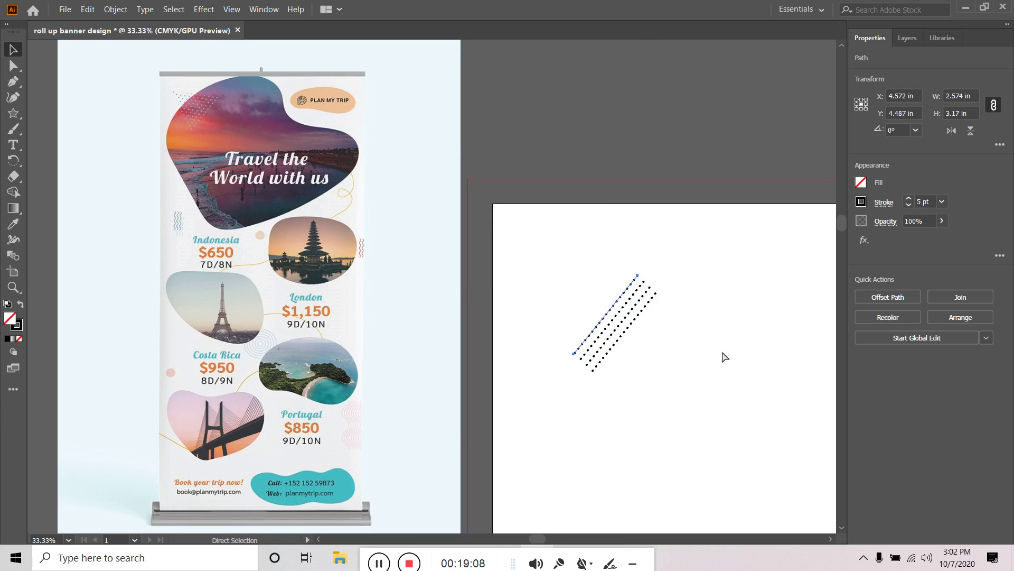
key("ctrl+d")
key("ctrl+d")
key("ctrl+d")
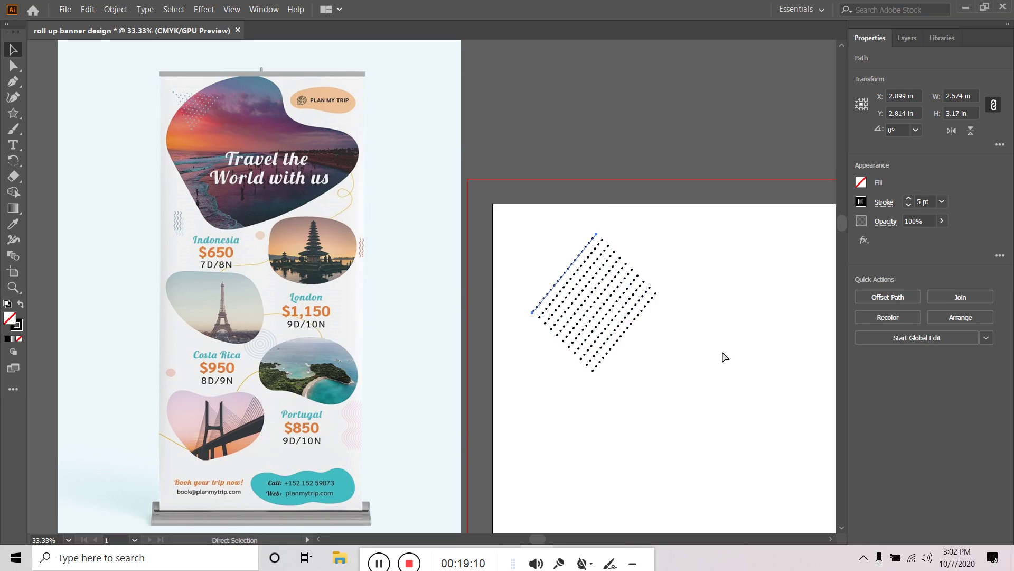
key("v")
left_click(681, 331)
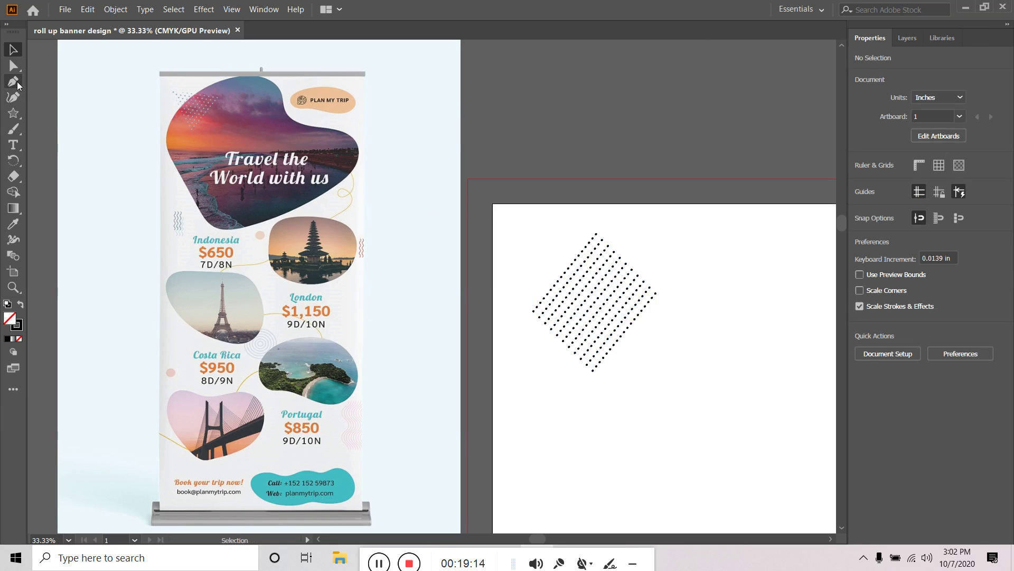
left_click(15, 114)
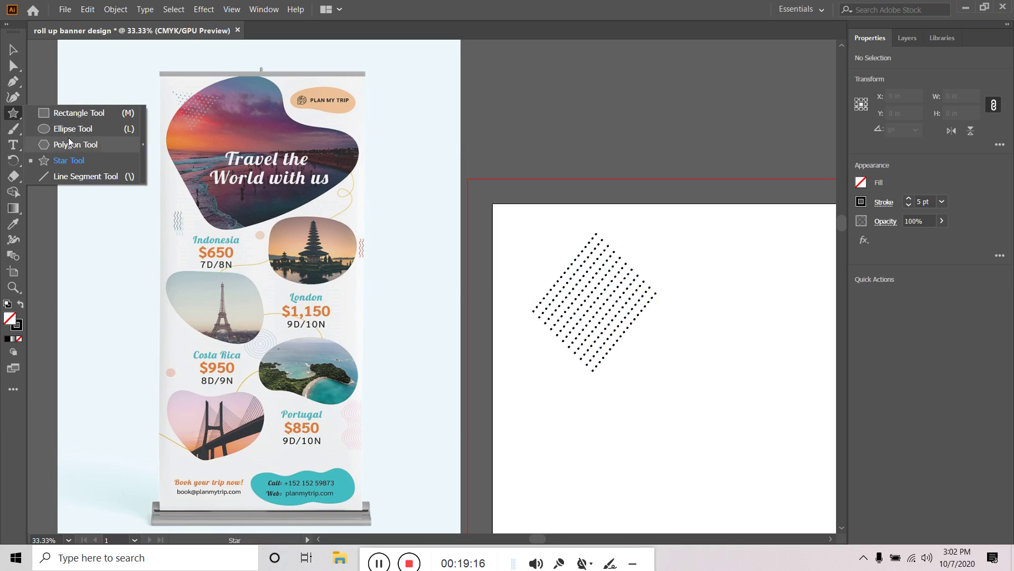
Draw a triangle with the Star tool, with no stroke and a red fill
left_click(58, 160)
left_click_drag(660, 287, 726, 263)
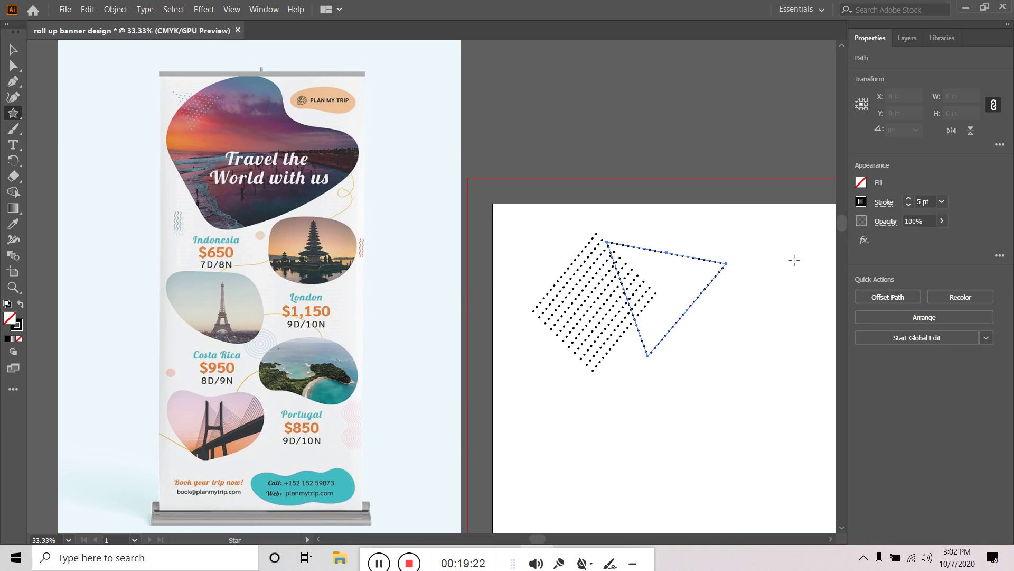
left_click(861, 201)
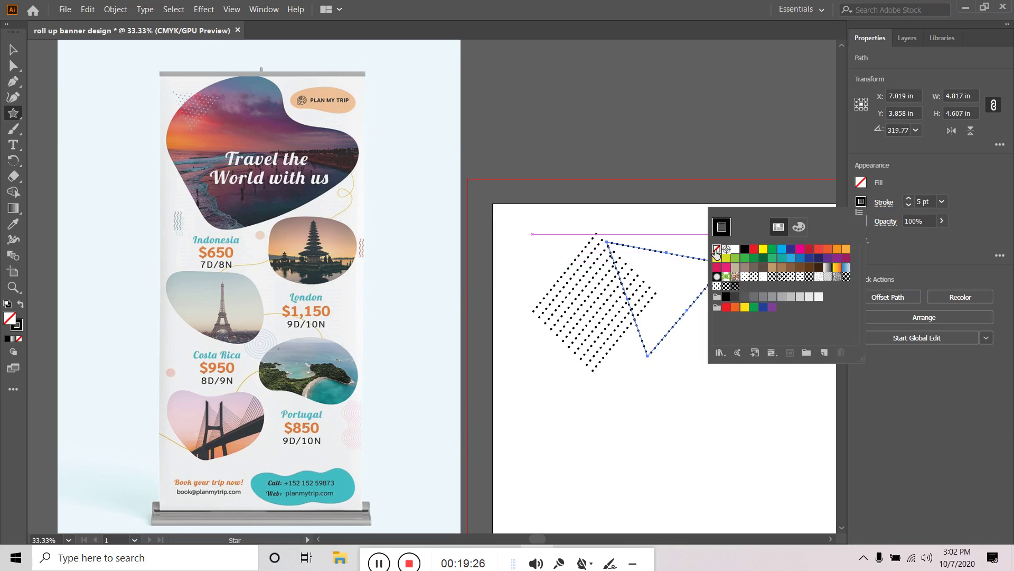
left_click(716, 249)
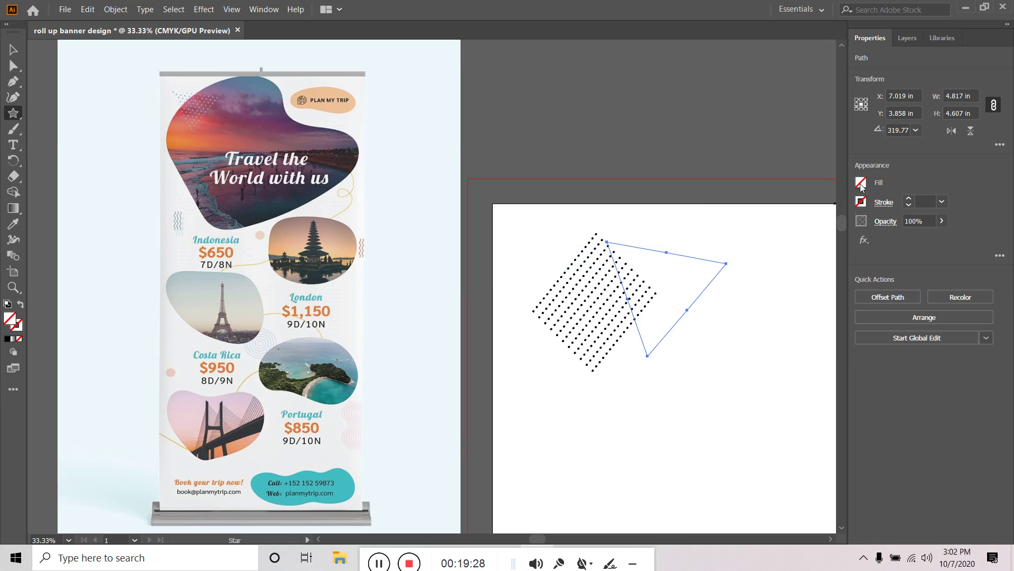
left_click(862, 183)
left_click(754, 230)
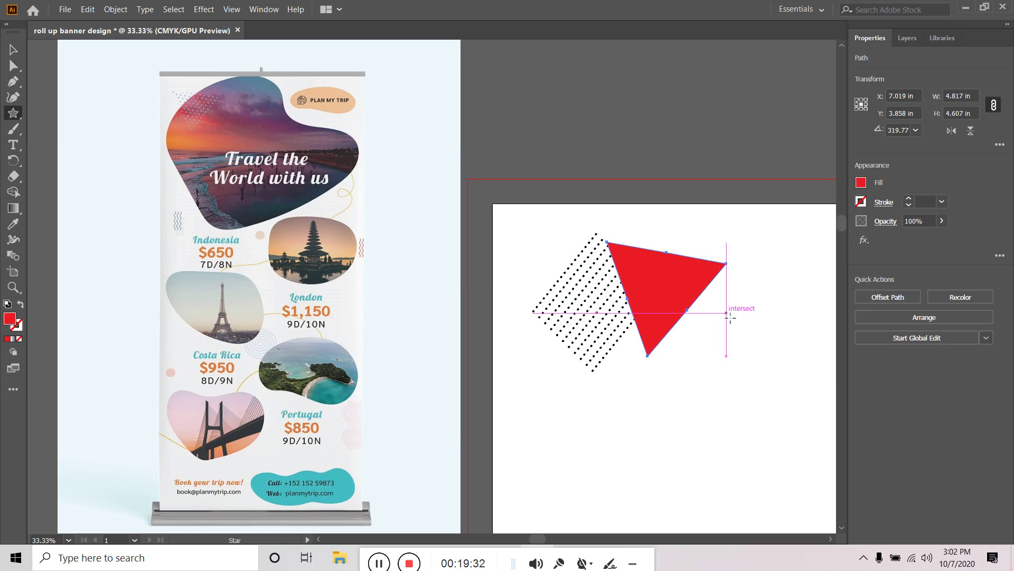
Move the red triangle left so it overlaps the dot pattern
key("v")
scroll(763, 386, "down", 5)
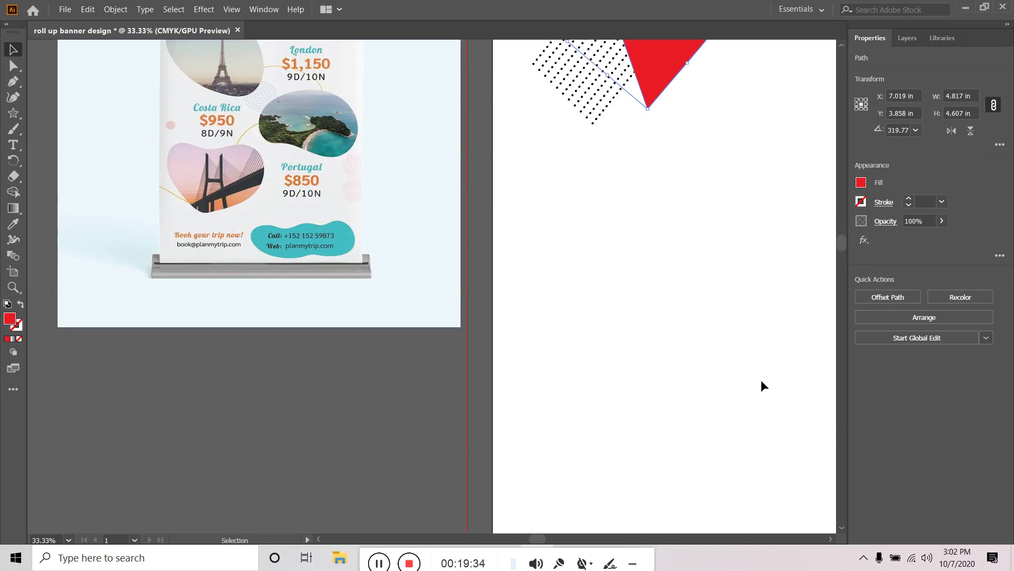
scroll(695, 253, "up", 5)
scroll(695, 253, "right", 2)
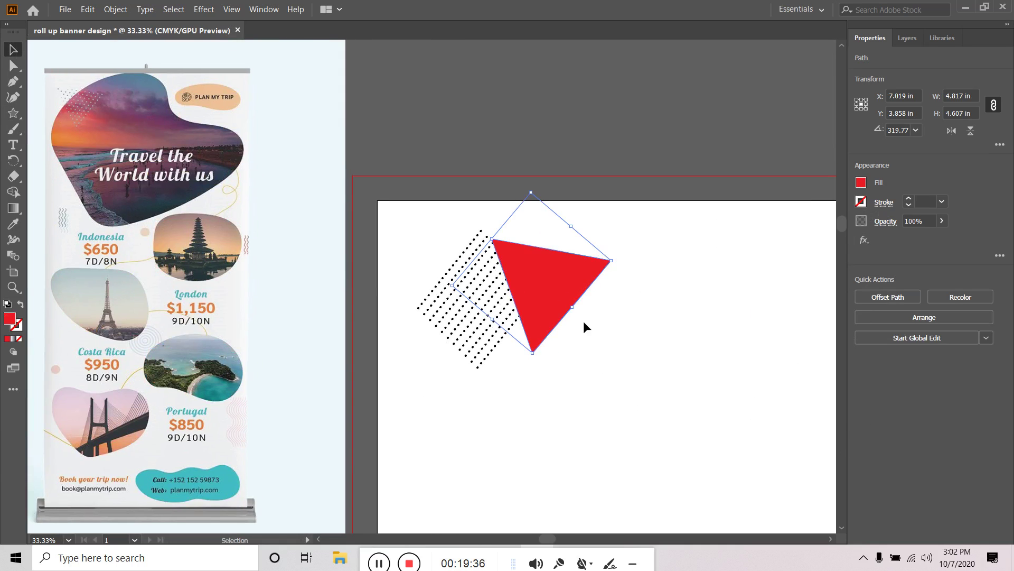
left_click_drag(567, 279, 519, 296)
Select the red triangle and the dot rows together and make a clipping mask from them
left_click(583, 312)
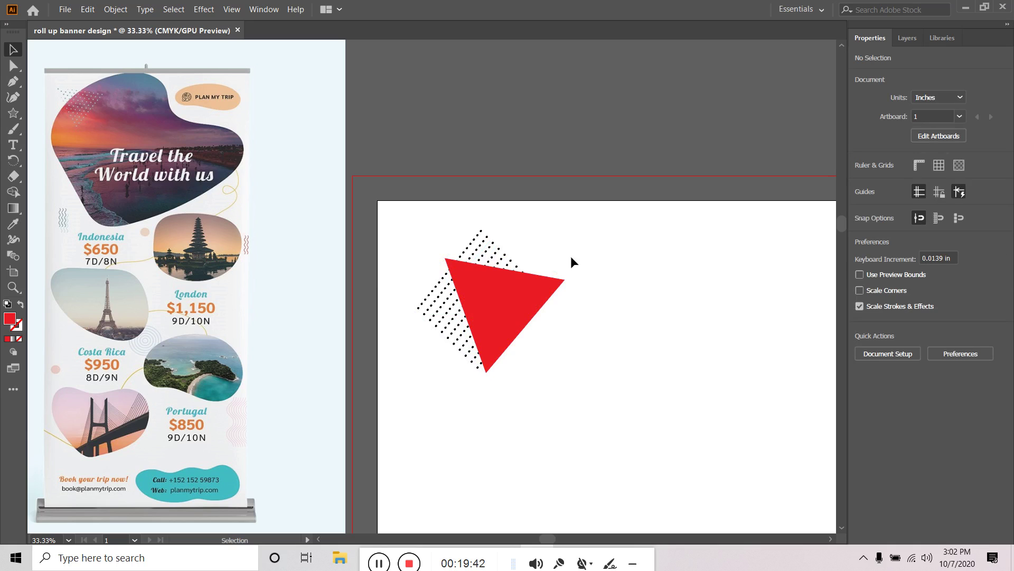
left_click_drag(606, 243, 420, 391)
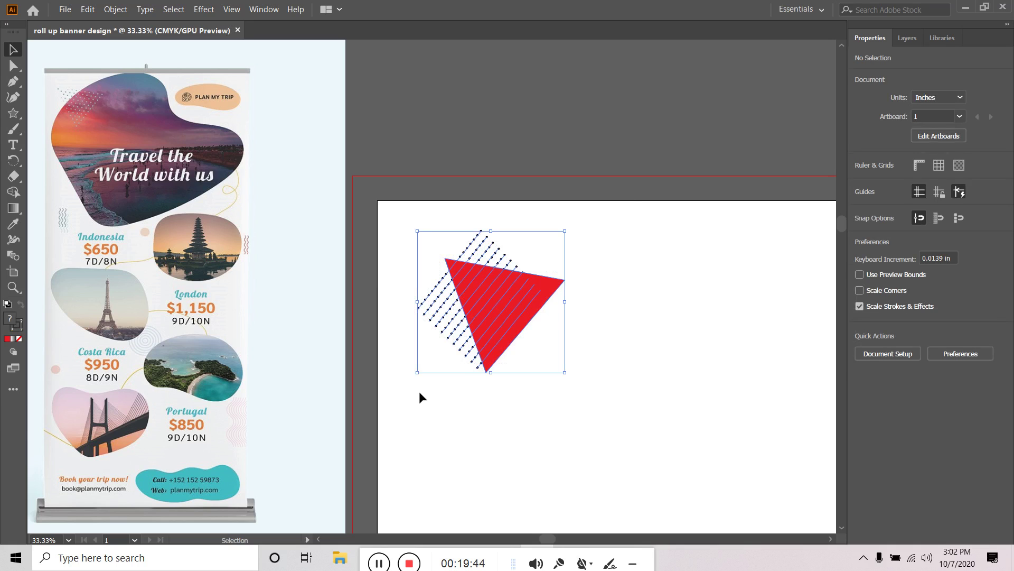
right_click(504, 314)
left_click(581, 201)
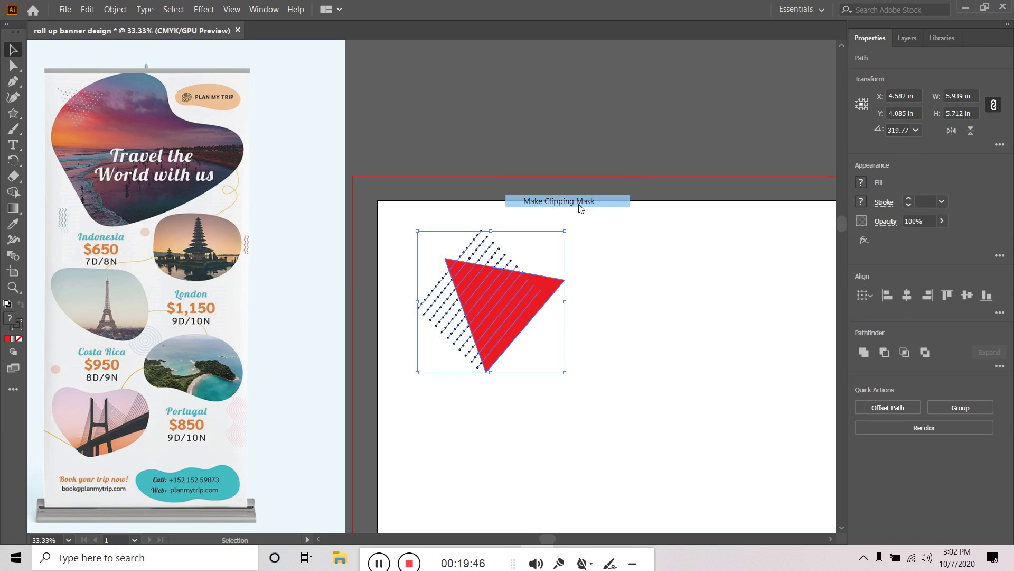
left_click(635, 299)
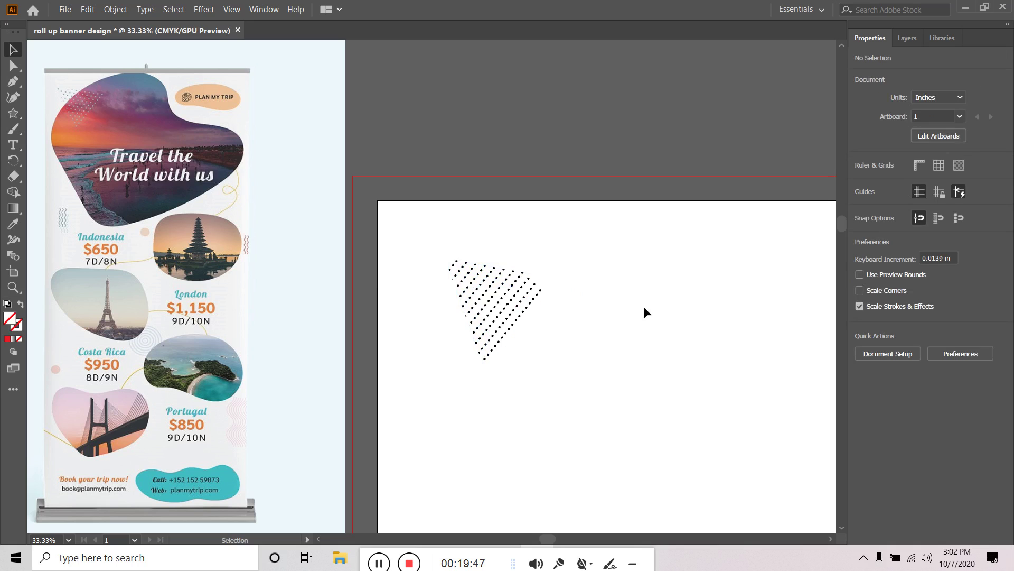
Inside the clip group, nudge the triangle clipping path slightly down and to the right
double_click(554, 281)
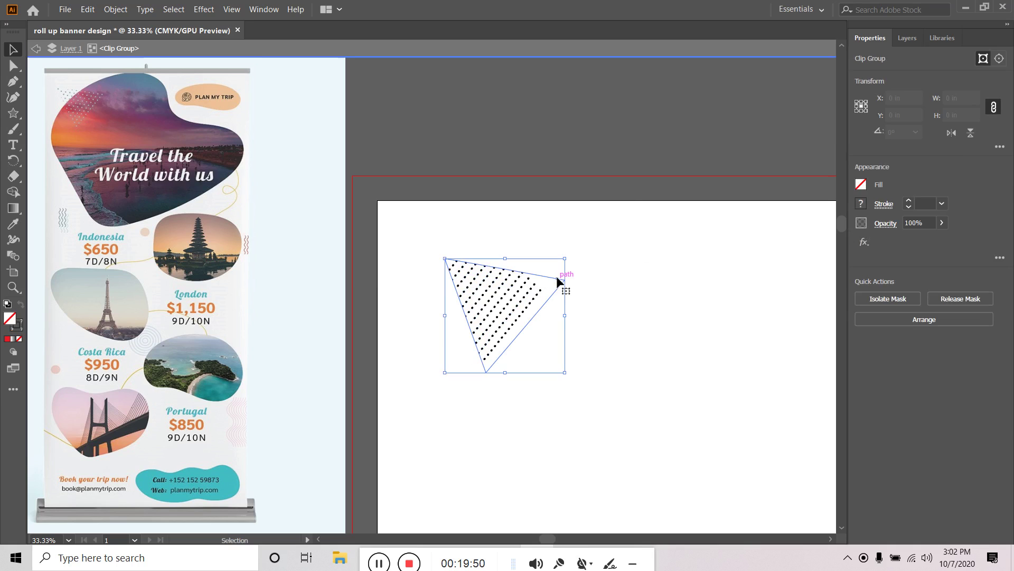
left_click(555, 280)
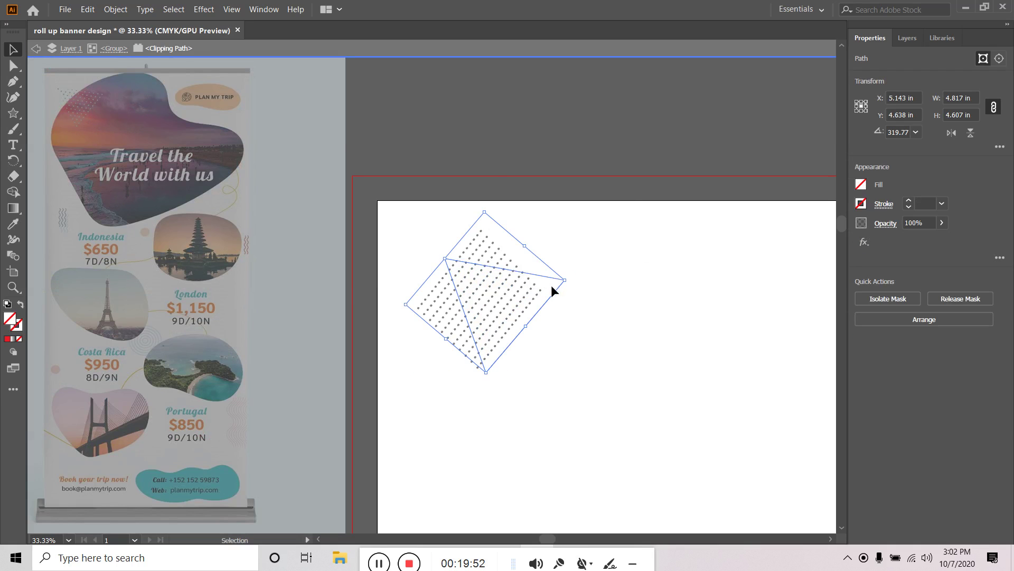
left_click_drag(554, 280, 539, 283)
key("shift")
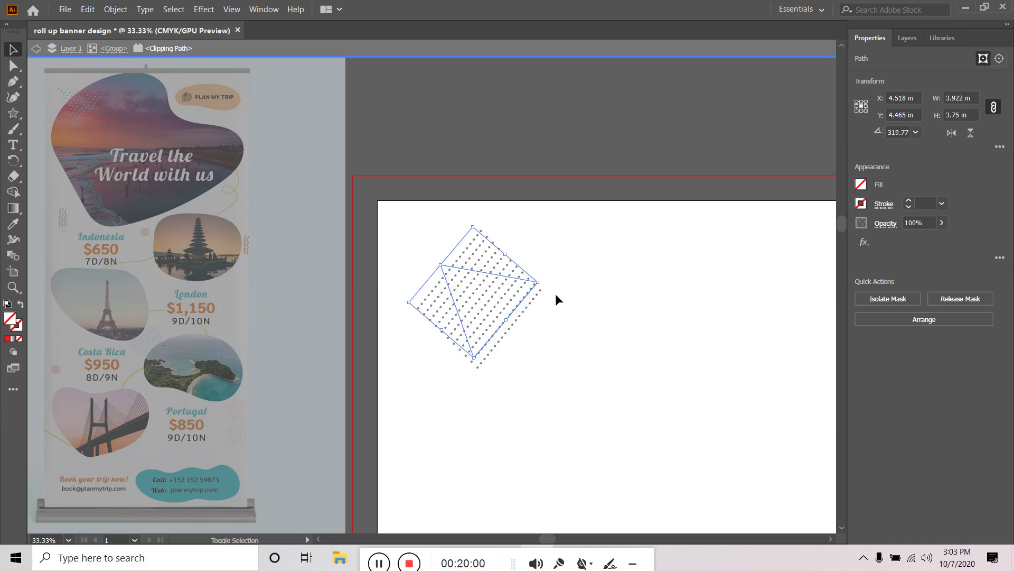
key("Down")
key("Down")
key("Down")
key("Down")
key("Down")
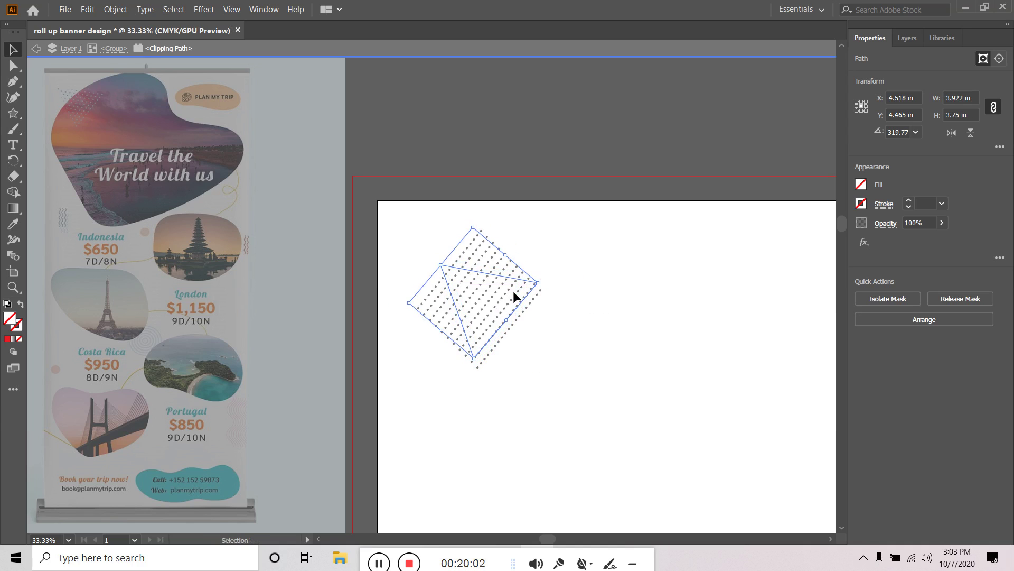
key("Down")
key("Down")
key("Down")
key("Down")
key("Down")
key("Down")
key("Down")
key("Down")
key("Down")
key("Down")
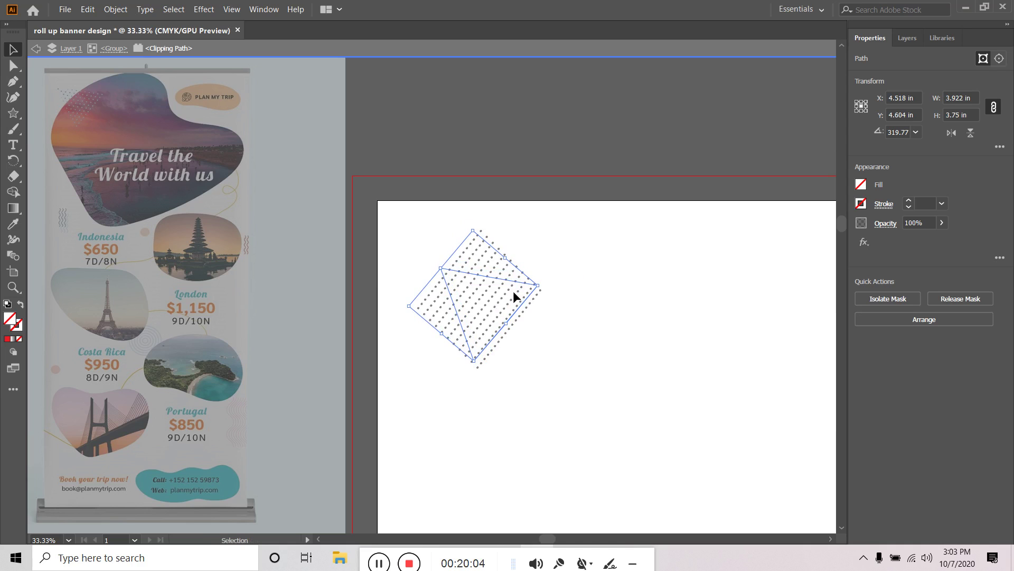
key("Down")
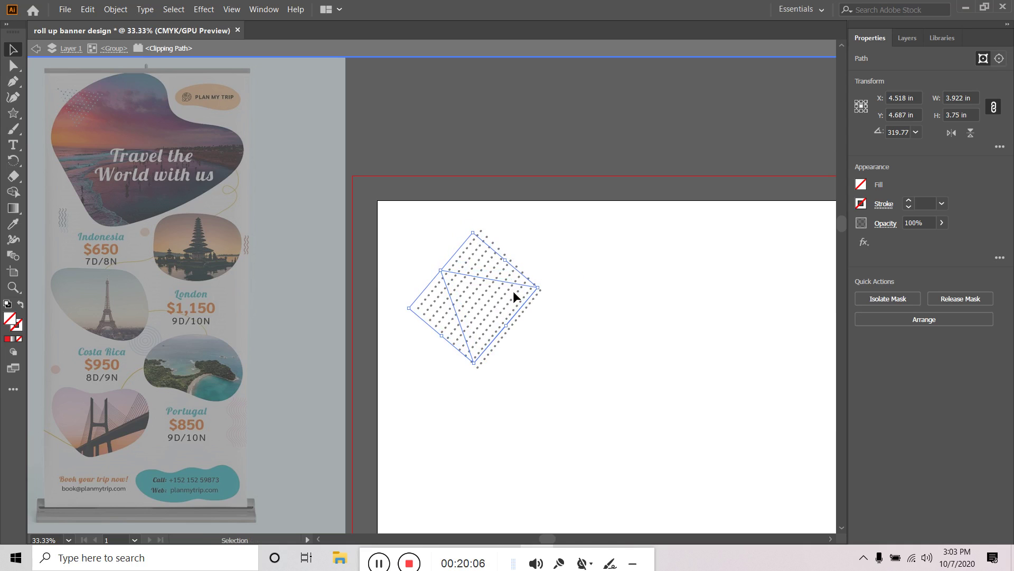
key("Right")
key("Right")
key("Right")
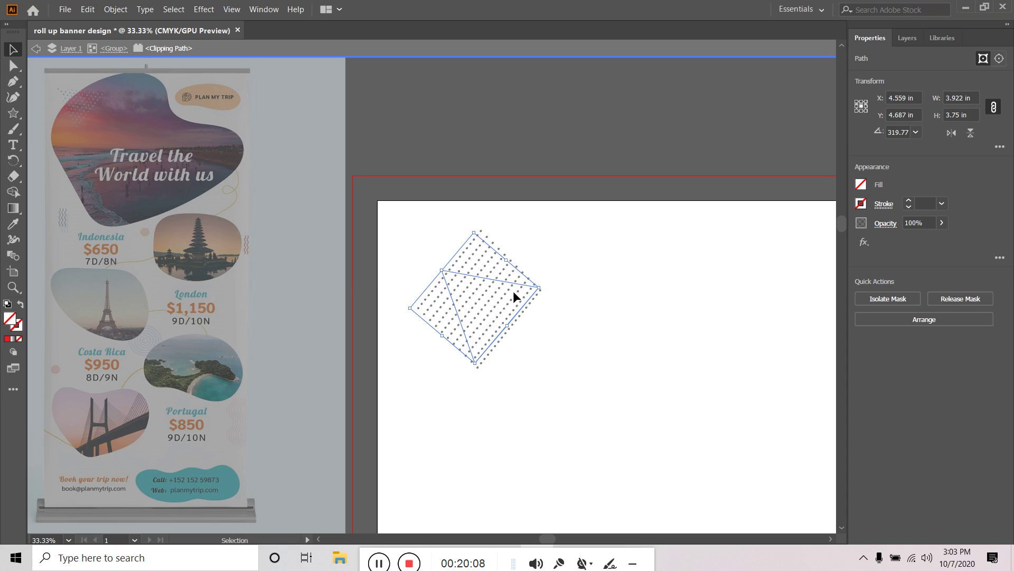
key("ctrl+h")
Exit the clip group, then re-enter the dotted triangle group for editing
double_click(581, 289)
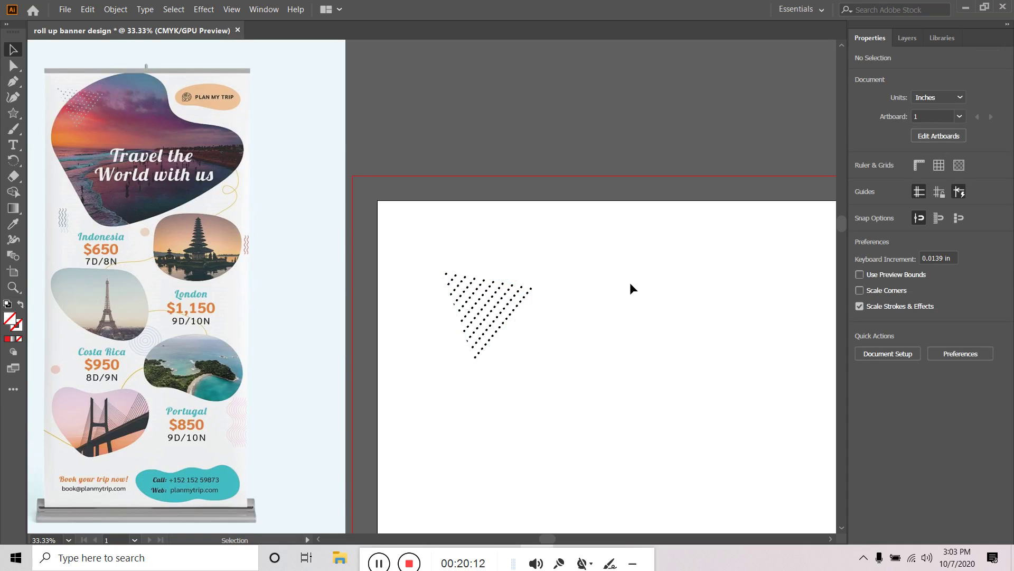
scroll(629, 283, "down", 2)
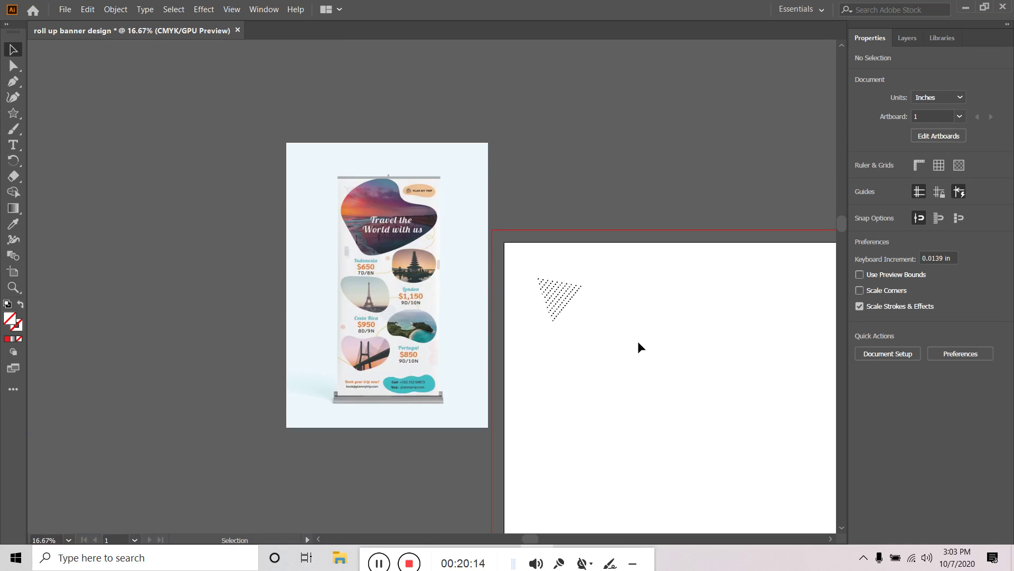
left_click(575, 300)
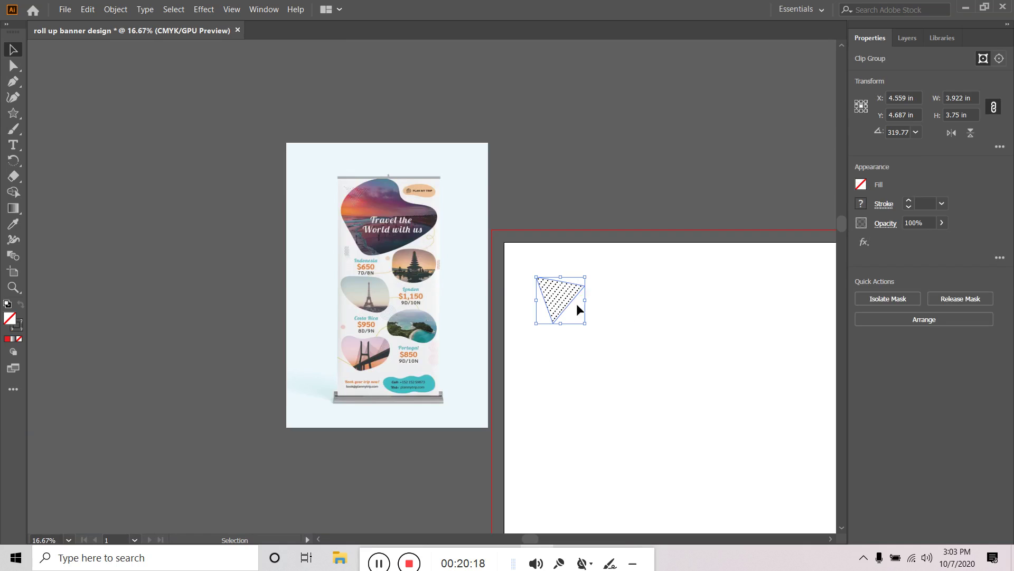
double_click(565, 290)
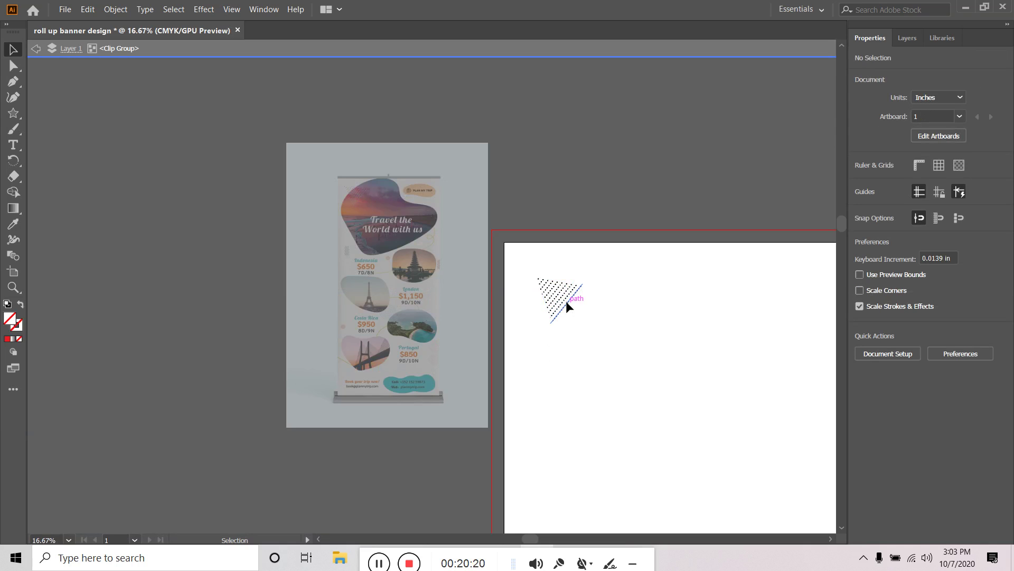
left_click(566, 300)
left_click(605, 286)
left_click_drag(616, 276, 529, 328)
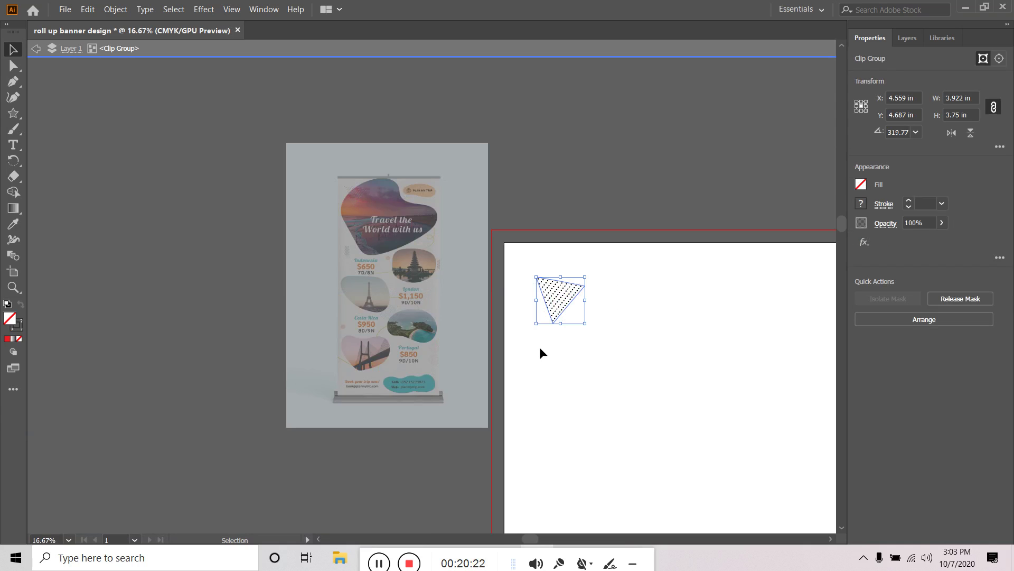
double_click(636, 304)
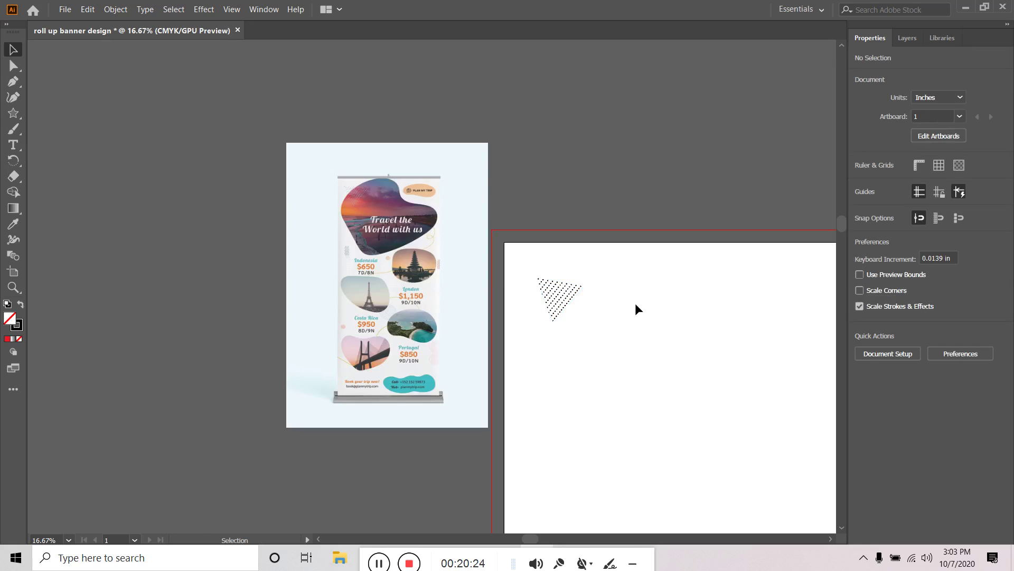
left_click(550, 294)
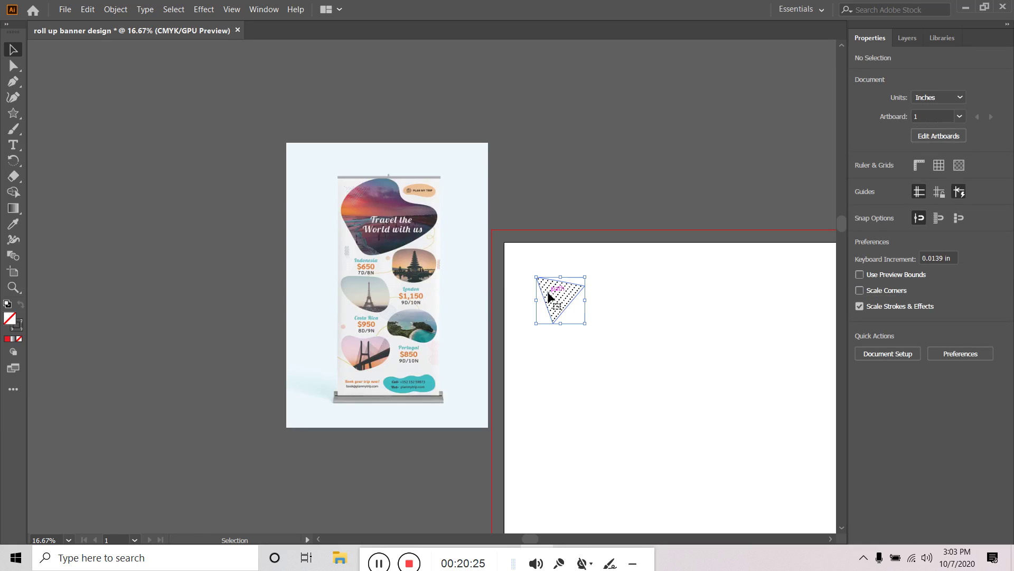
left_click(626, 296)
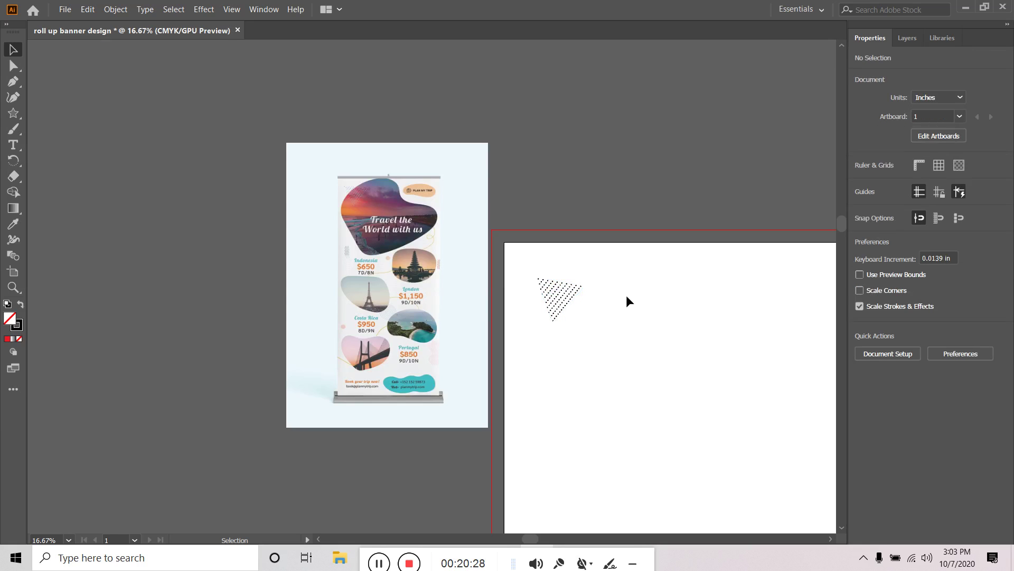
double_click(566, 296)
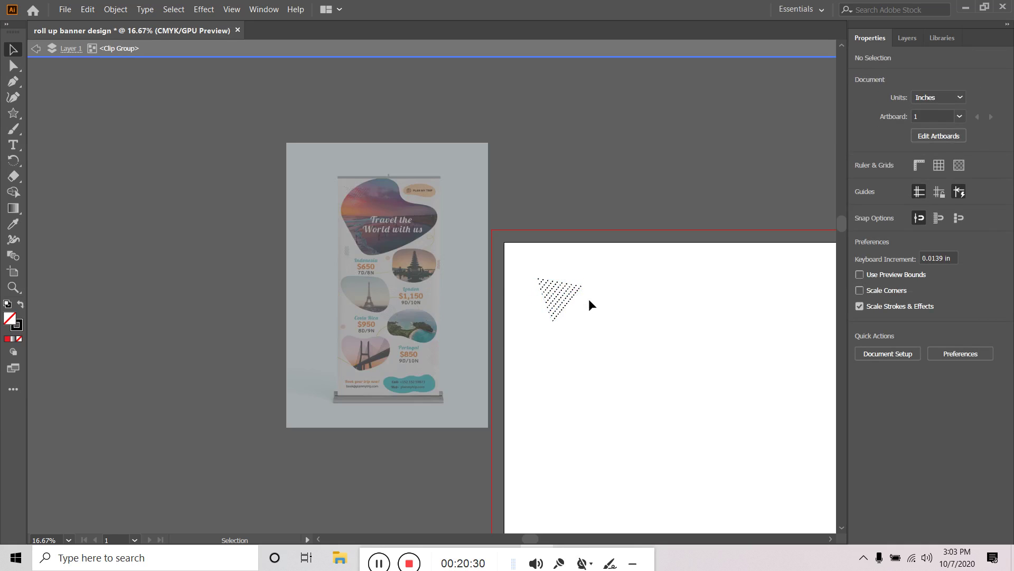
scroll(579, 300, "up", 4)
Select all ten dotted line paths inside the clip group from the Layers panel
left_click_drag(632, 266, 392, 293)
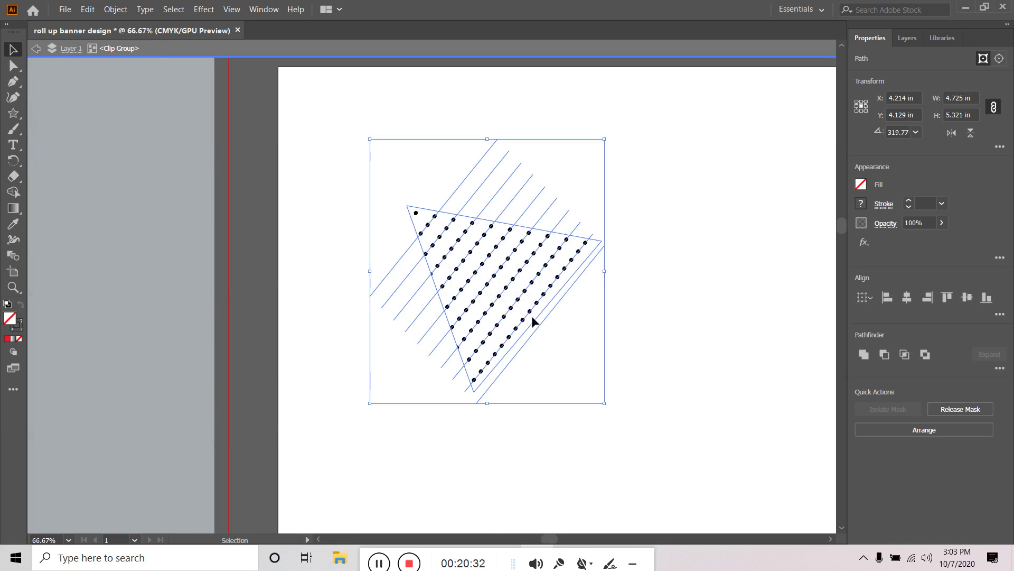
double_click(637, 281)
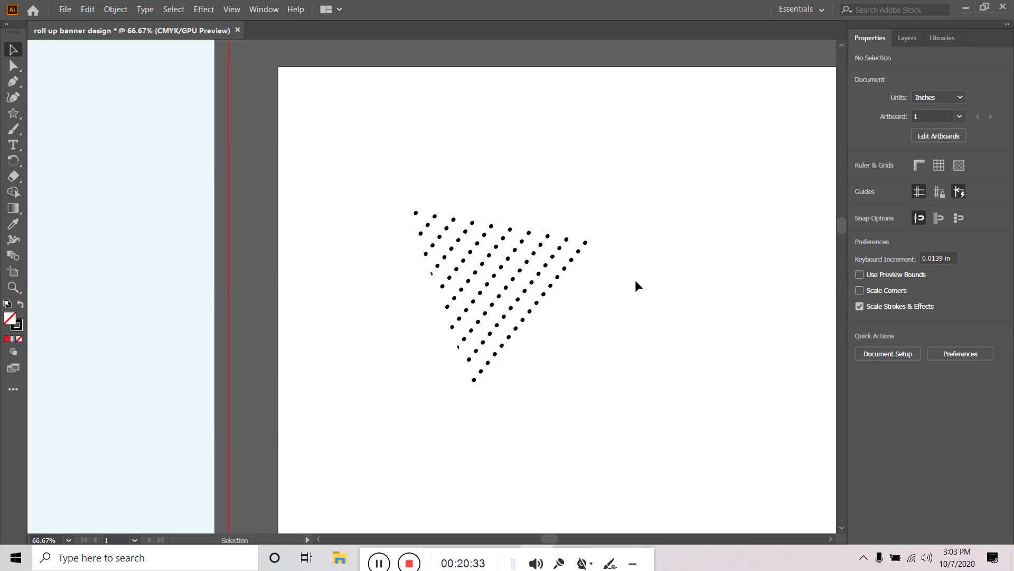
double_click(551, 274)
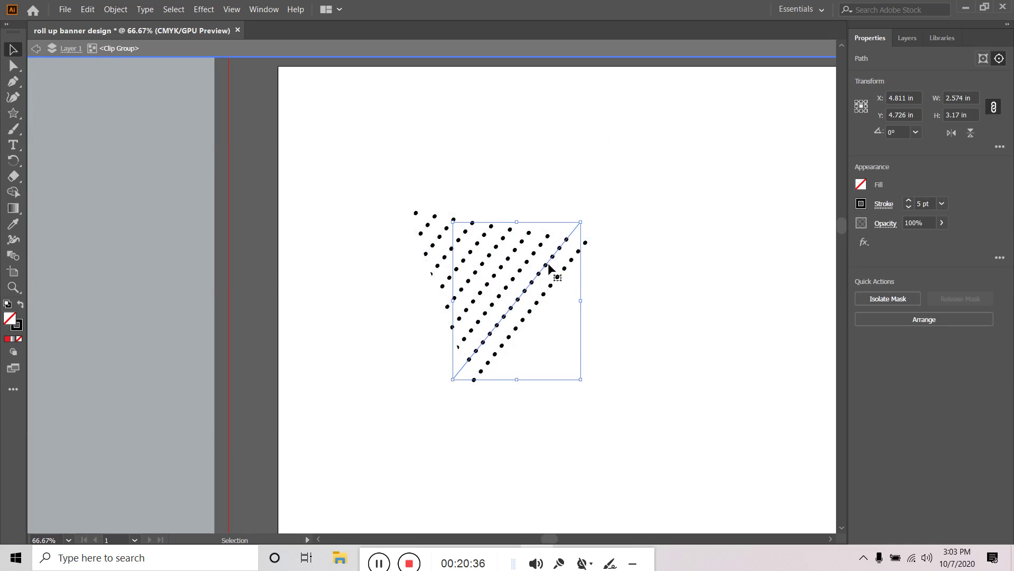
left_click(912, 39)
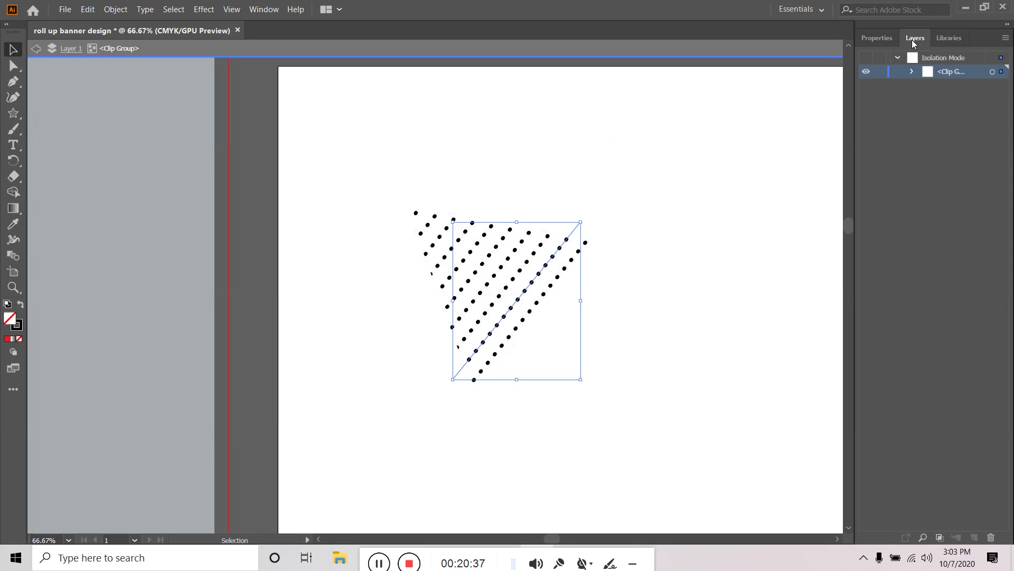
left_click(911, 72)
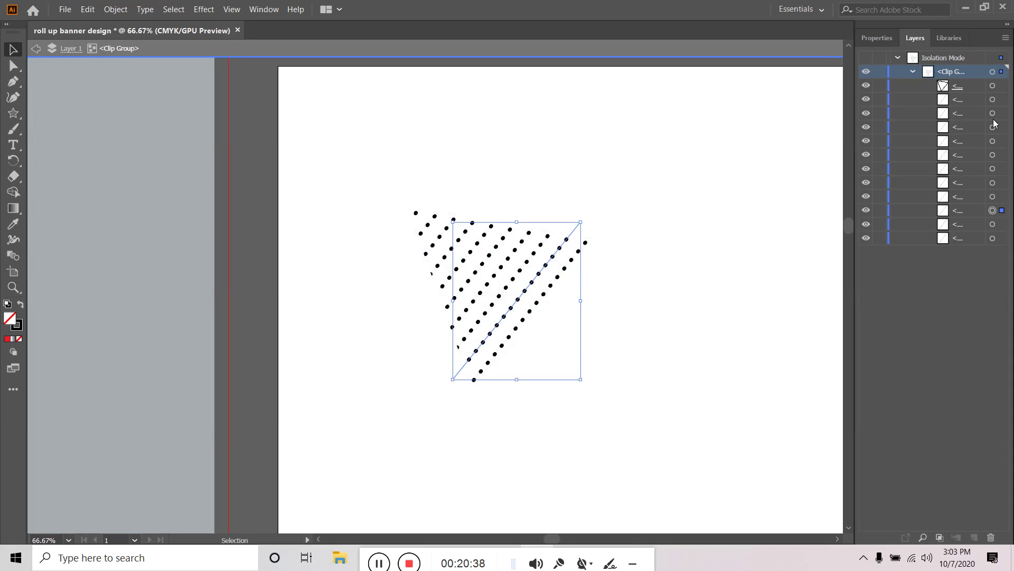
left_click(1002, 237)
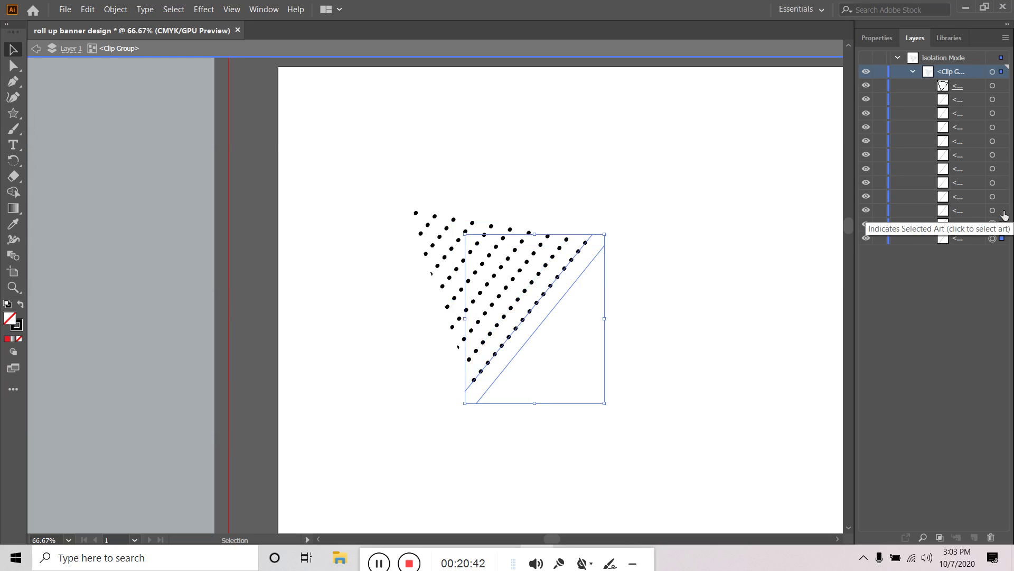
left_click(1002, 211, "shift")
left_click(1002, 168, "shift")
left_click(1002, 154, "shift")
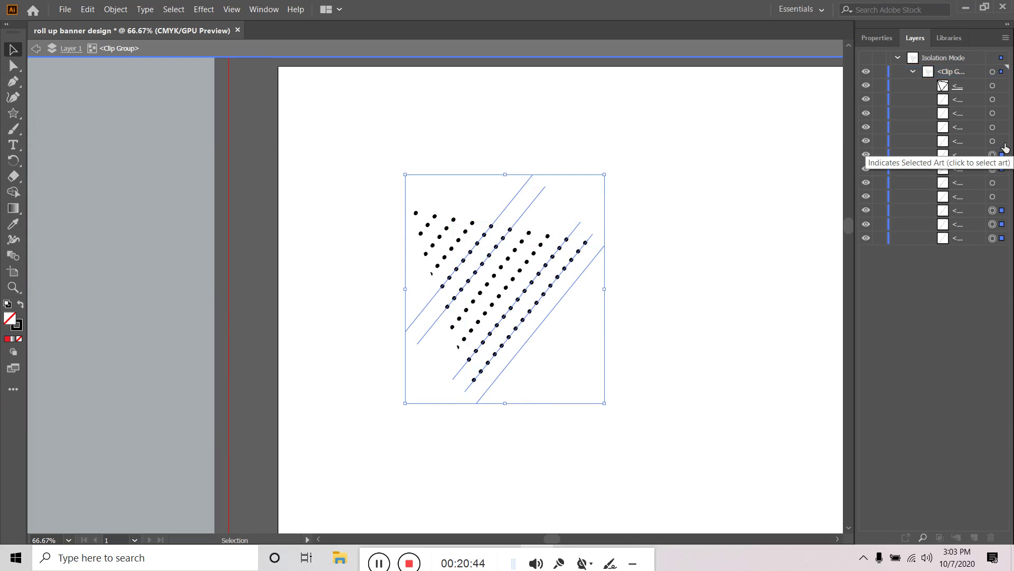
left_click(1002, 140, "shift")
left_click(1002, 127, "shift")
left_click(1003, 113, "shift")
left_click(1002, 98, "shift")
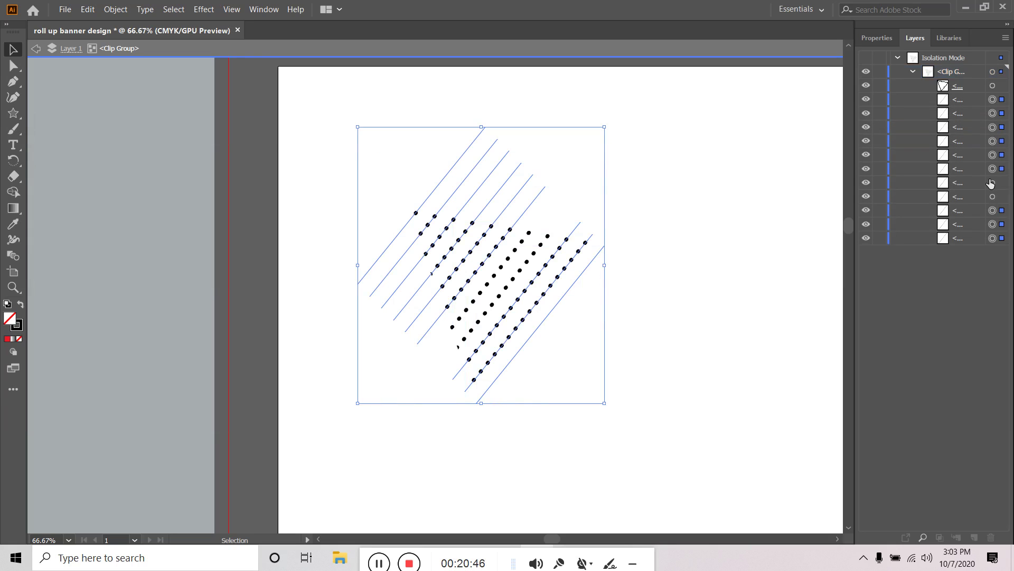
left_click(992, 183, "shift")
left_click(992, 196, "shift")
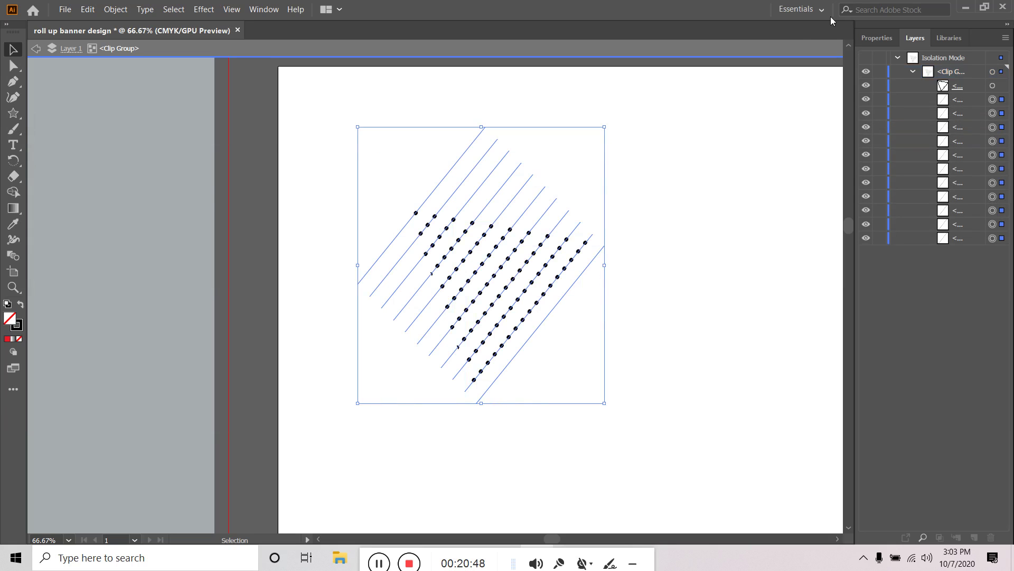
Set the lines' stroke colour to hex 505050 dark grey and exit group editing
double_click(18, 328)
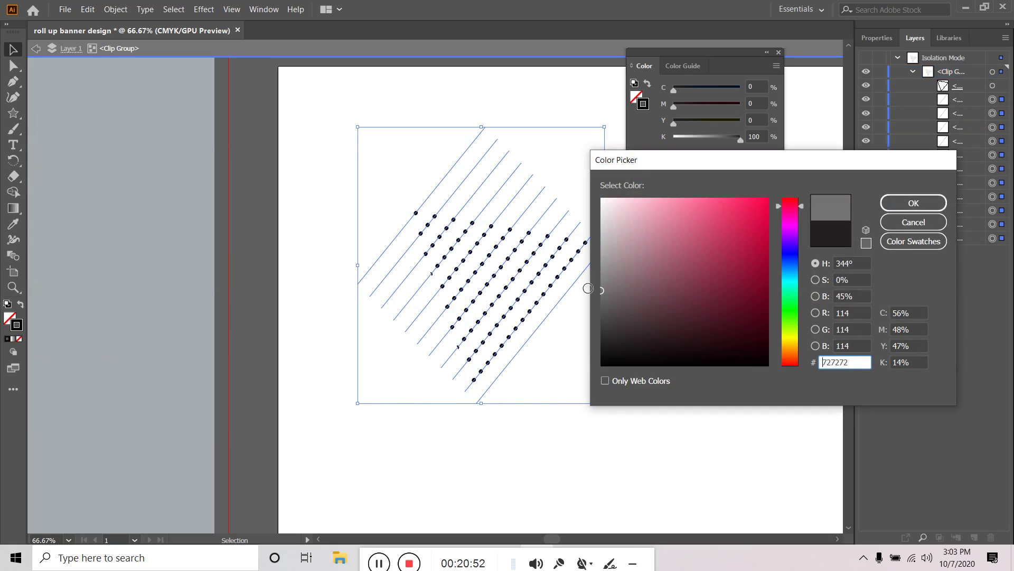
type("505050")
left_click(914, 203)
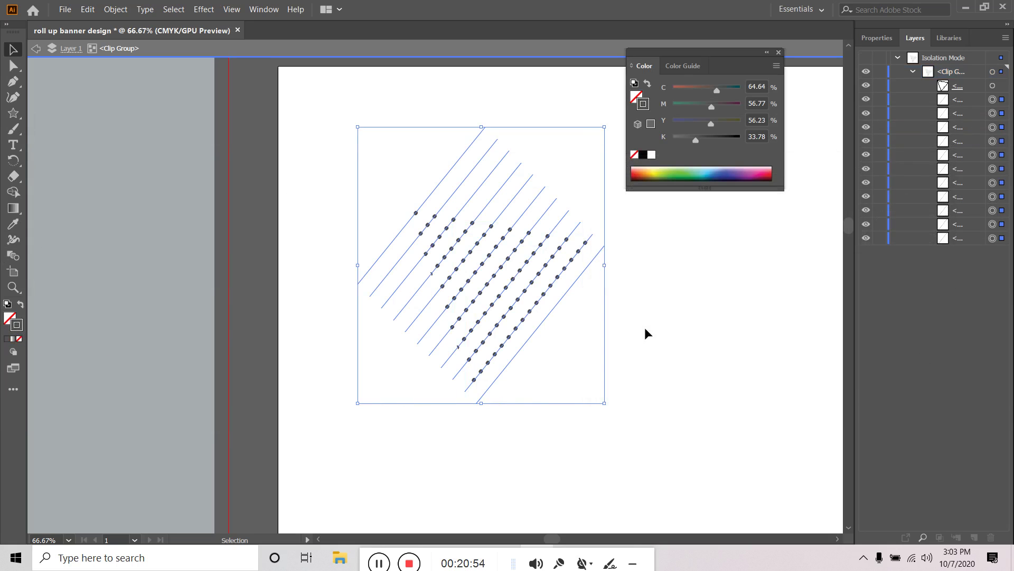
double_click(669, 313)
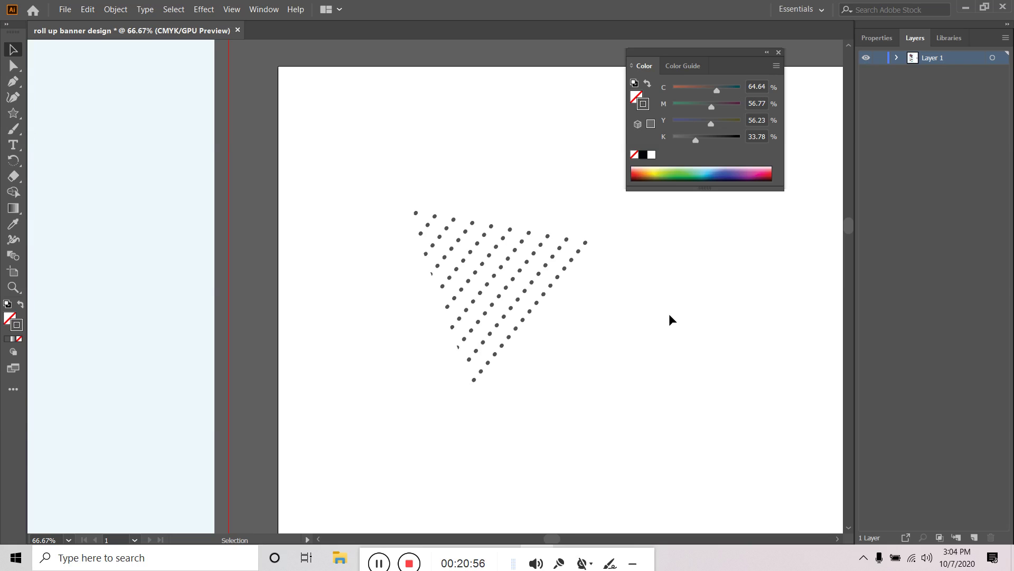
scroll(669, 313, "down", 3)
Draw a straight horizontal line with the Pen tool below the dotted triangle
left_click_drag(725, 346, 609, 353)
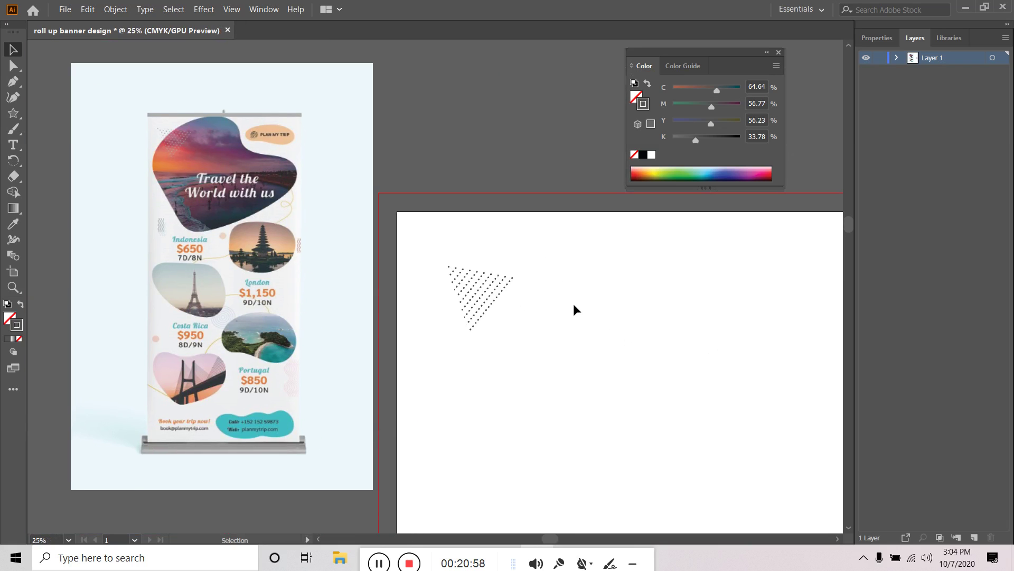
scroll(573, 310, "down", 1)
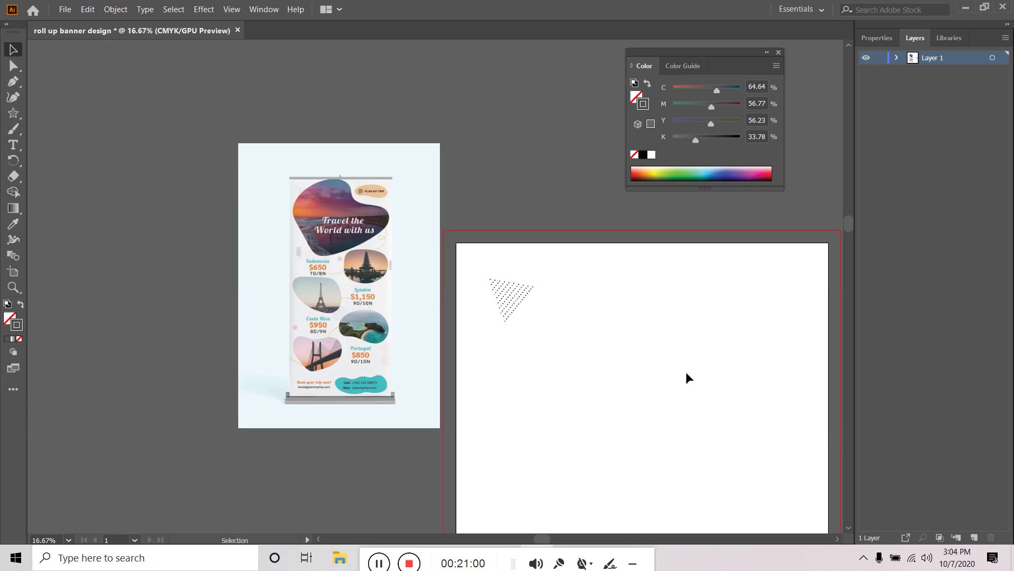
scroll(285, 201, "up", 5)
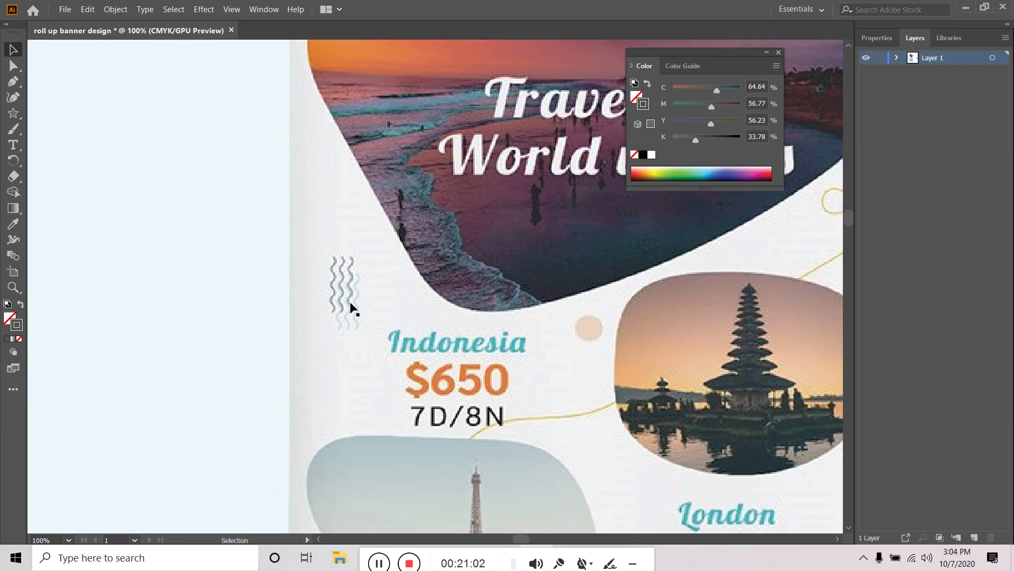
scroll(350, 315, "down", 4)
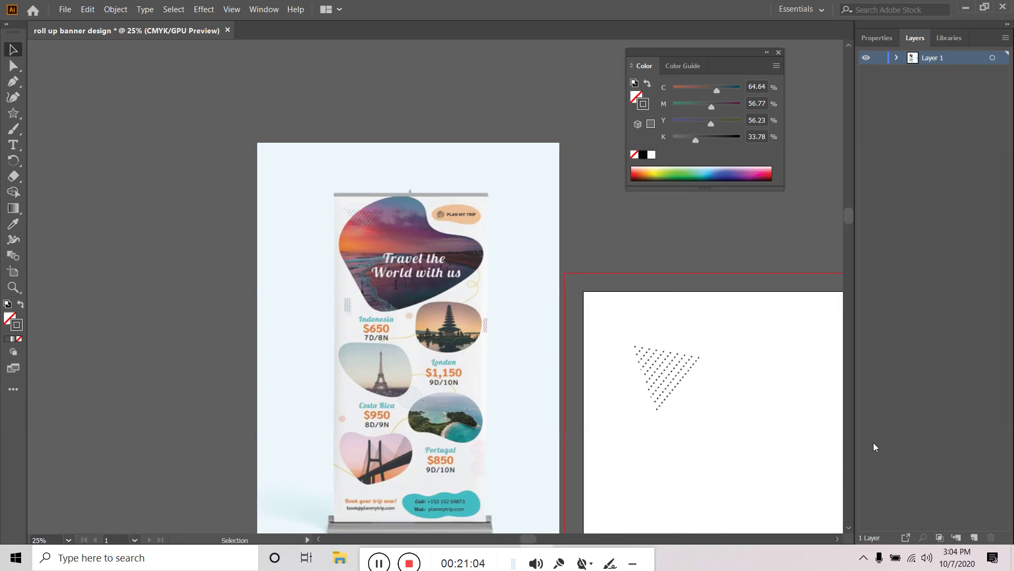
left_click_drag(770, 415, 656, 328)
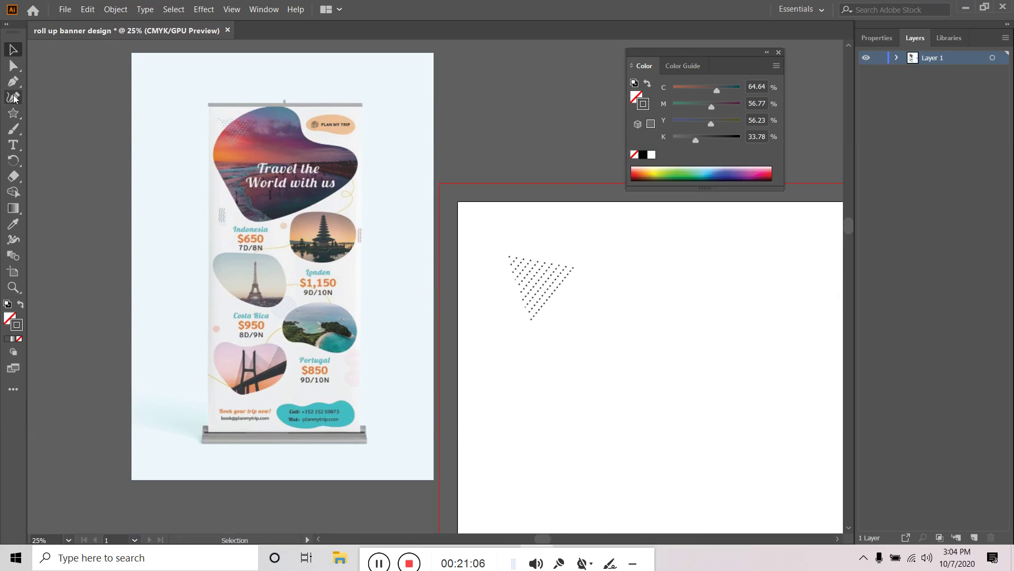
left_click(13, 81)
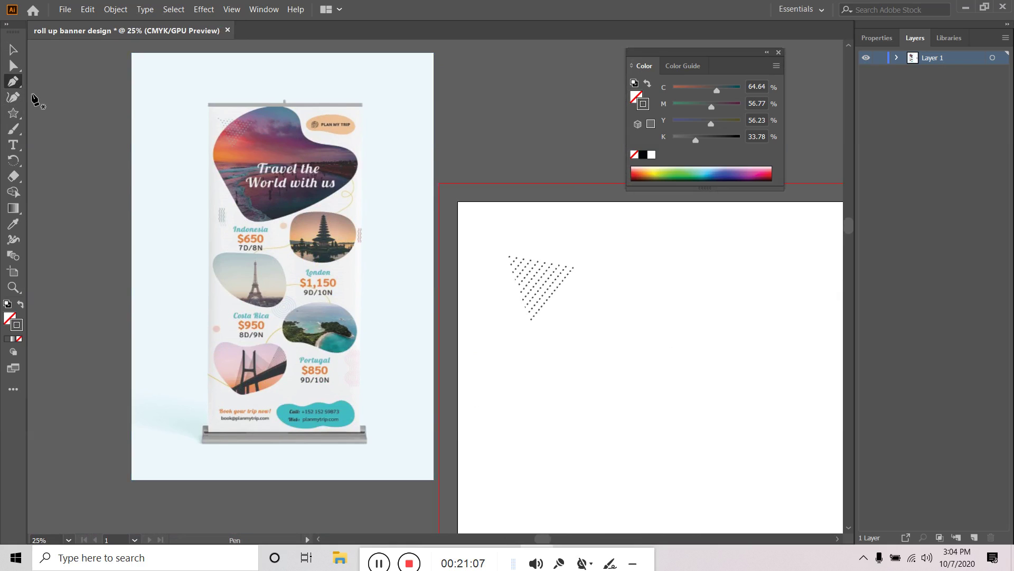
left_click(542, 350)
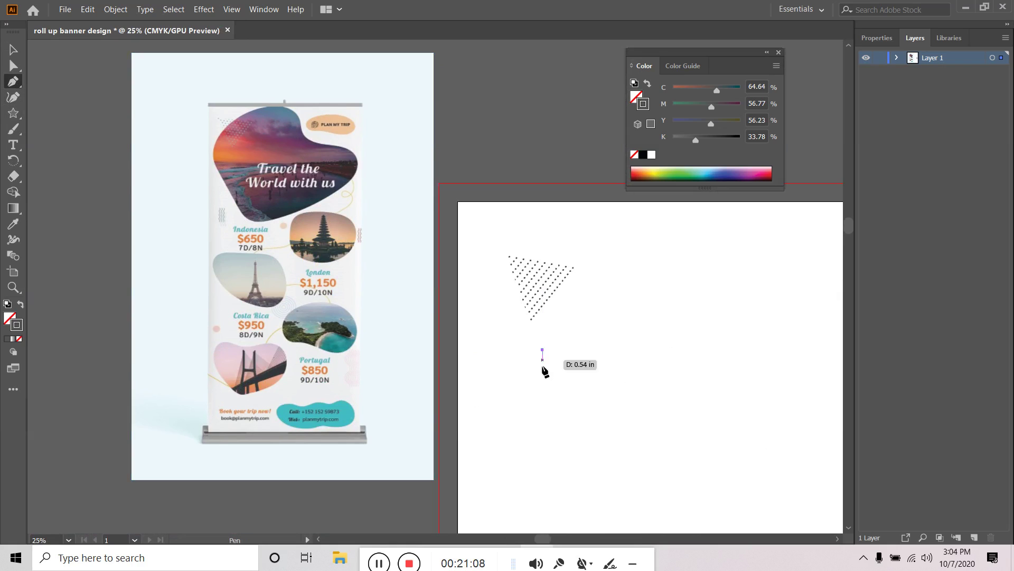
left_click(702, 353, "shift")
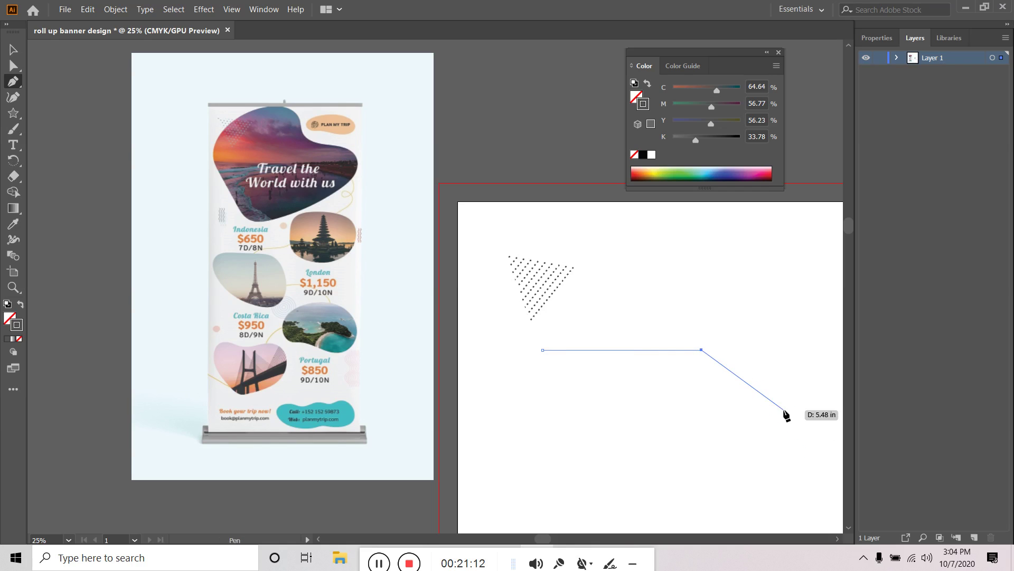
key("Escape")
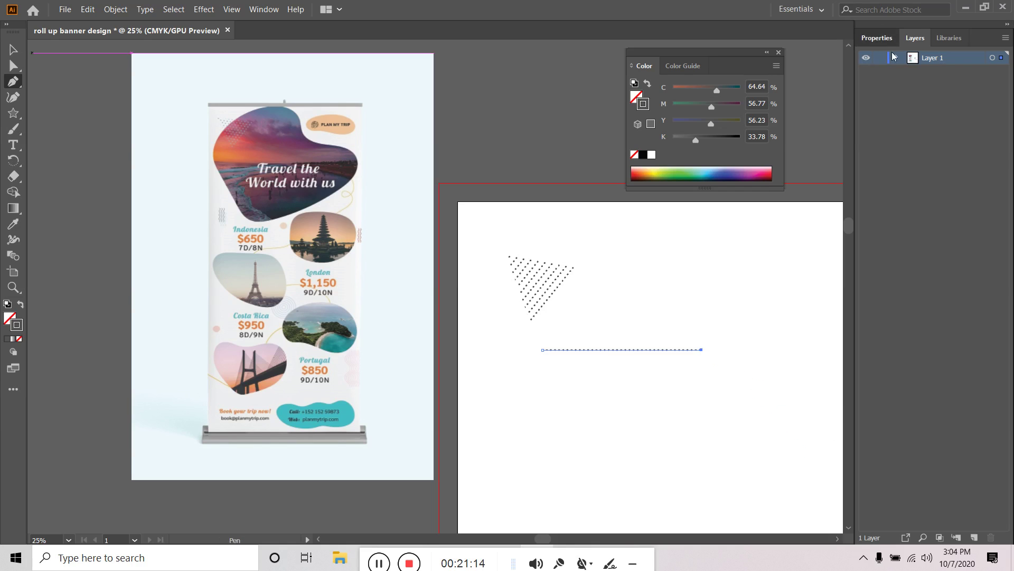
Make the new line's 7 pt stroke solid rather than dashed, then reselect the line
left_click(877, 38)
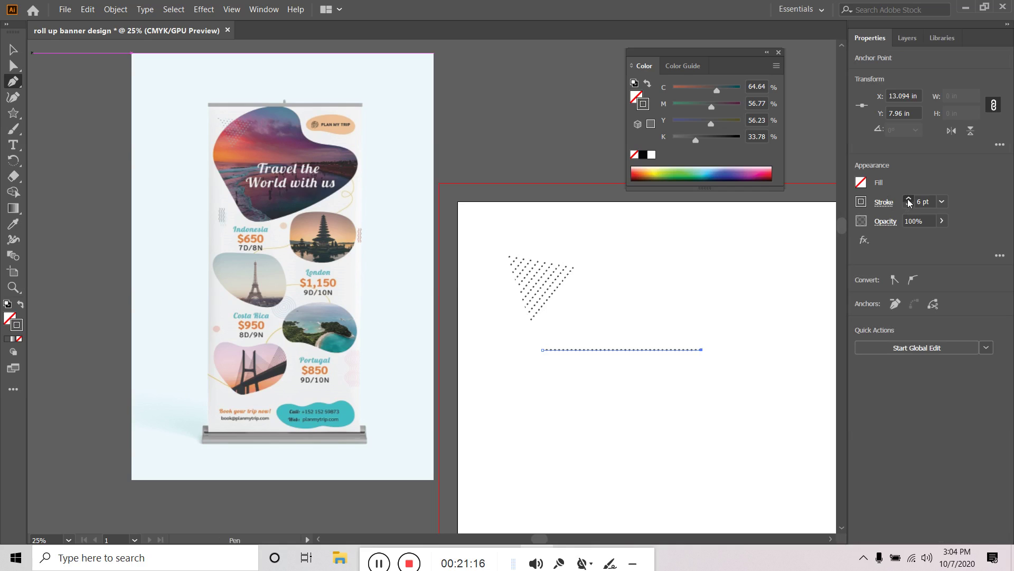
left_click(883, 203)
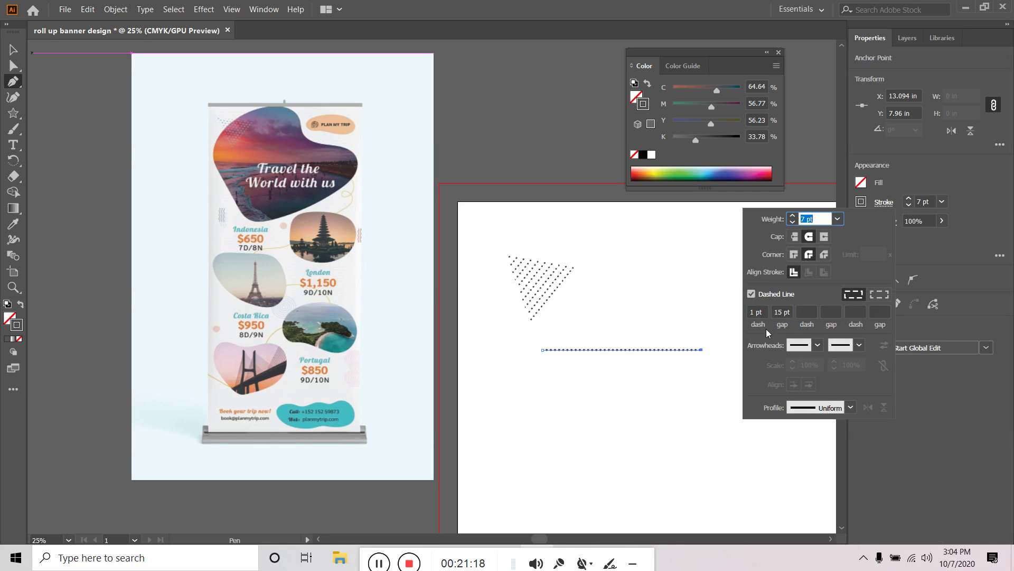
left_click(752, 294)
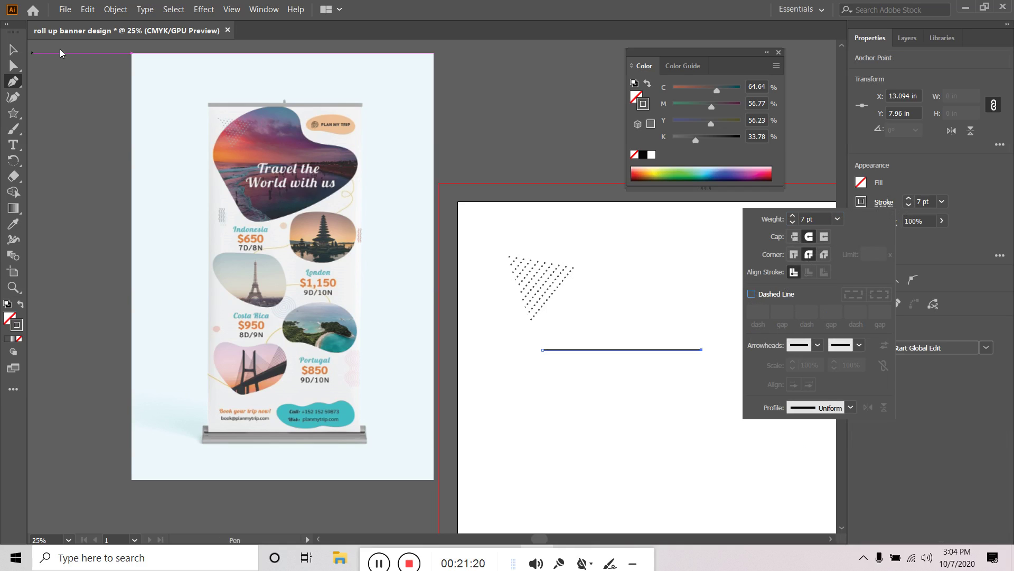
left_click(37, 80)
left_click(617, 377)
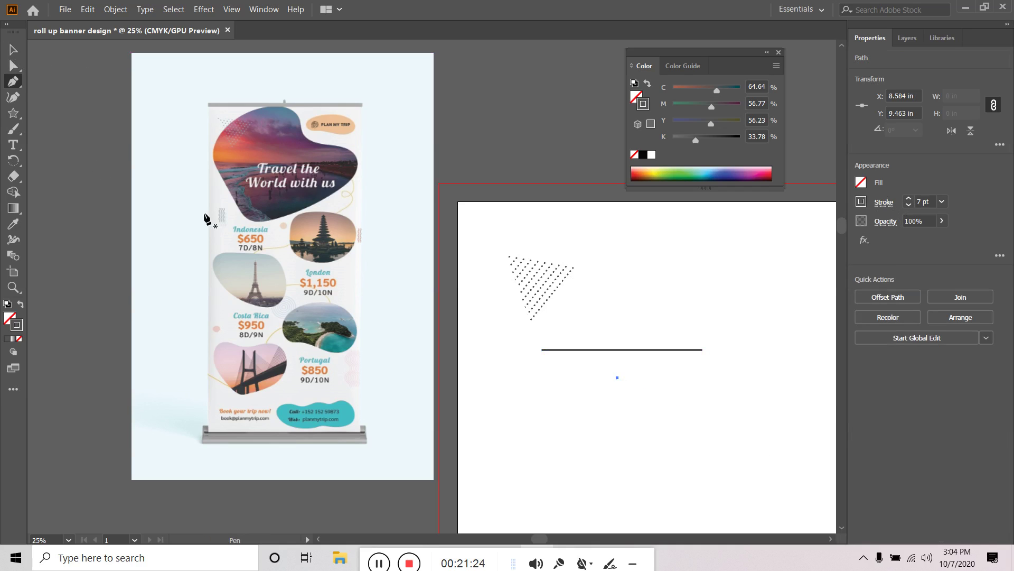
left_click(13, 51)
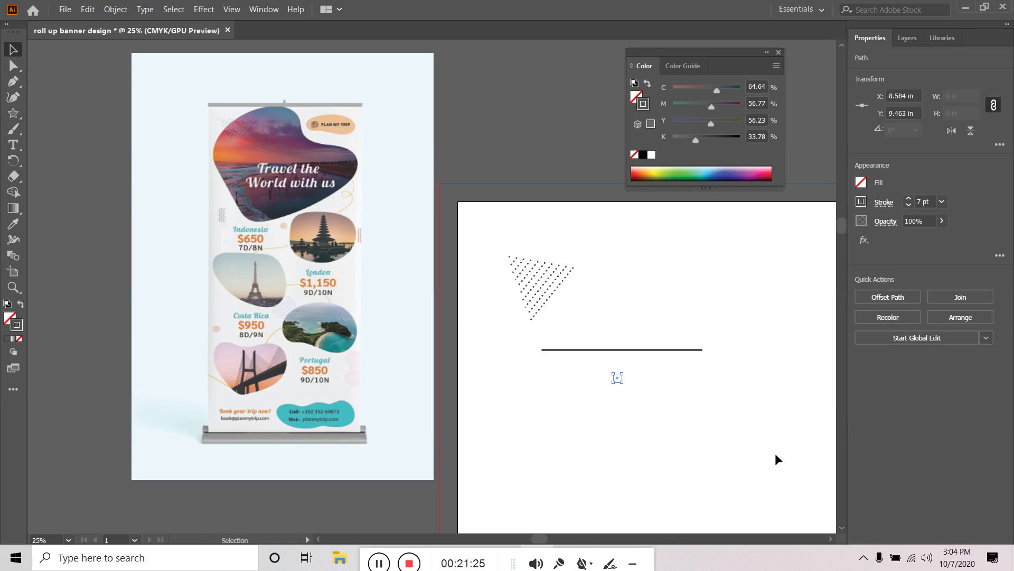
left_click(683, 401)
left_click(641, 349)
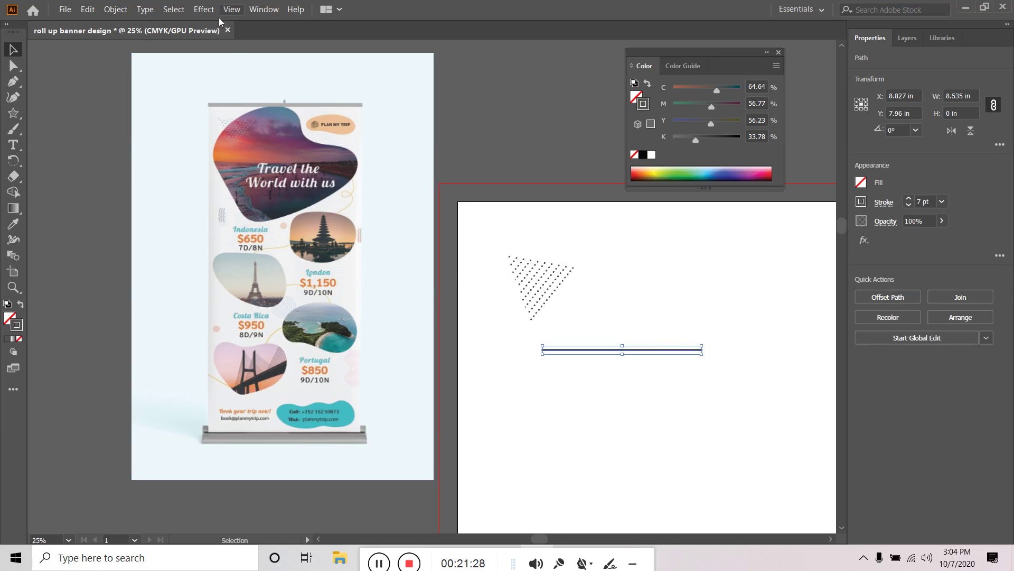
Apply a smooth Zig Zag effect to the line with size 0.21 in and 10 ridges
left_click(203, 9)
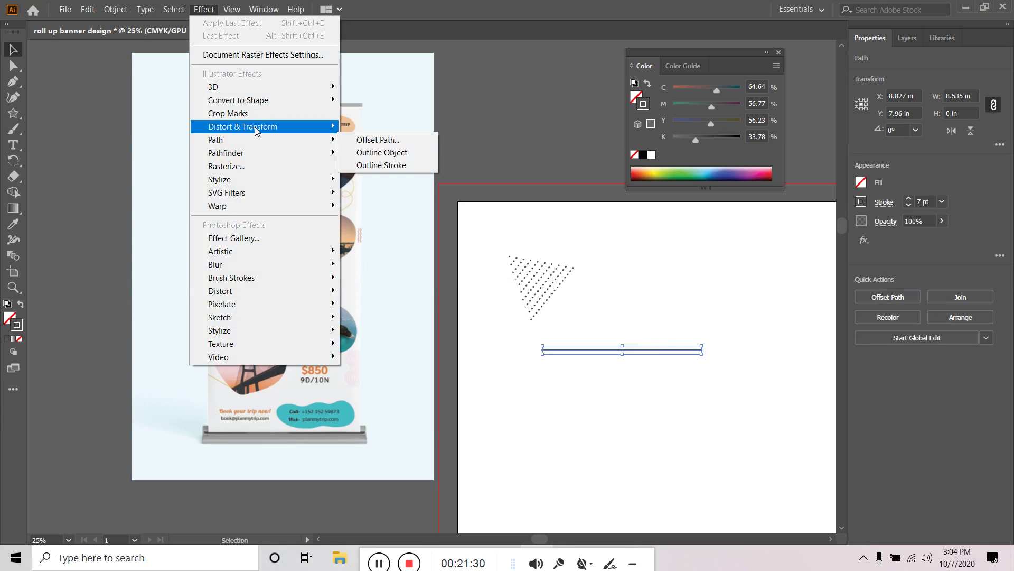
mouse_move(256, 130)
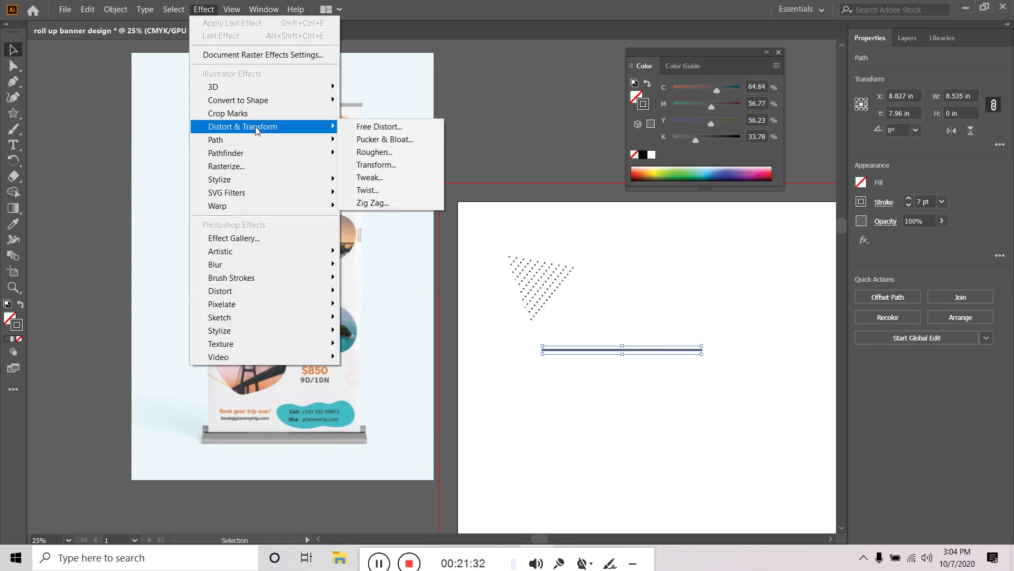
left_click(372, 203)
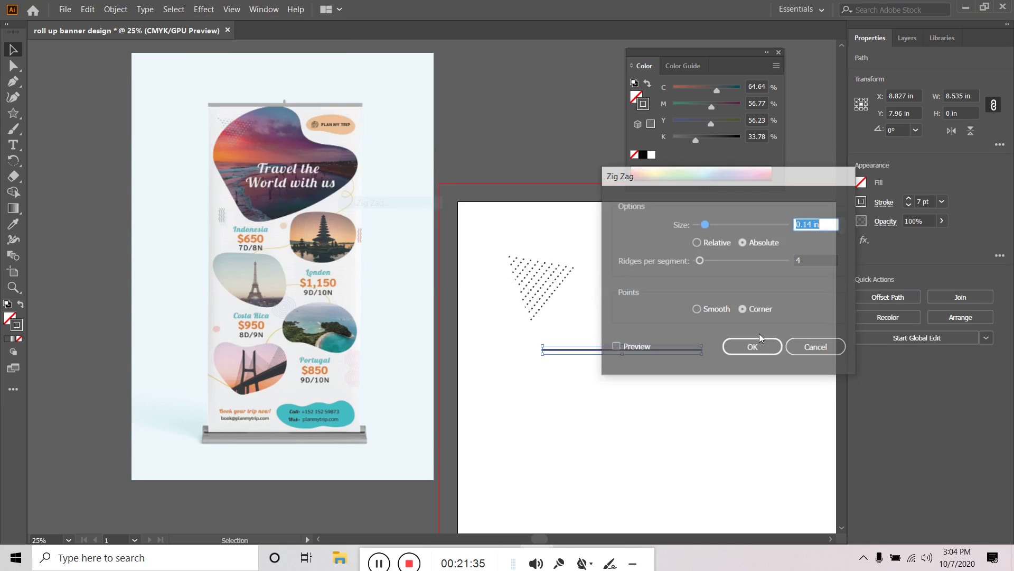
left_click(636, 348)
left_click_drag(667, 177, 784, 178)
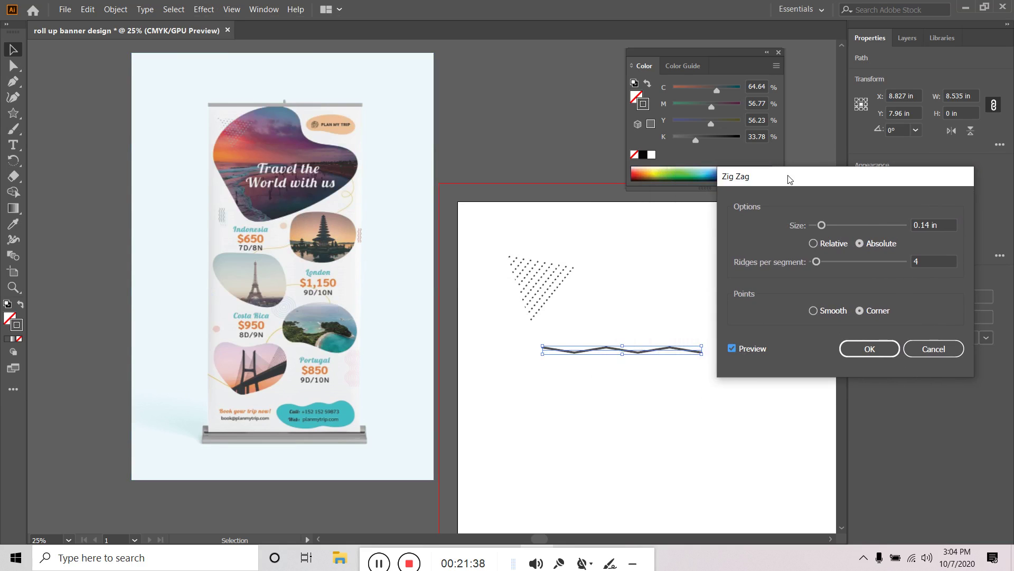
left_click(813, 311)
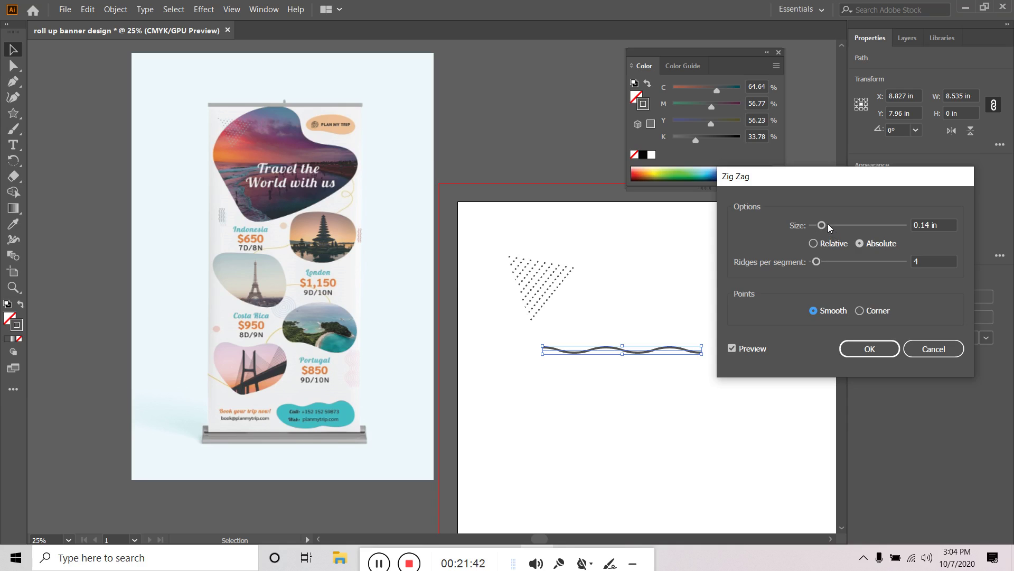
mouse_move(823, 226)
left_mouse_down()
mouse_move(854, 227)
mouse_move(826, 226)
left_mouse_up()
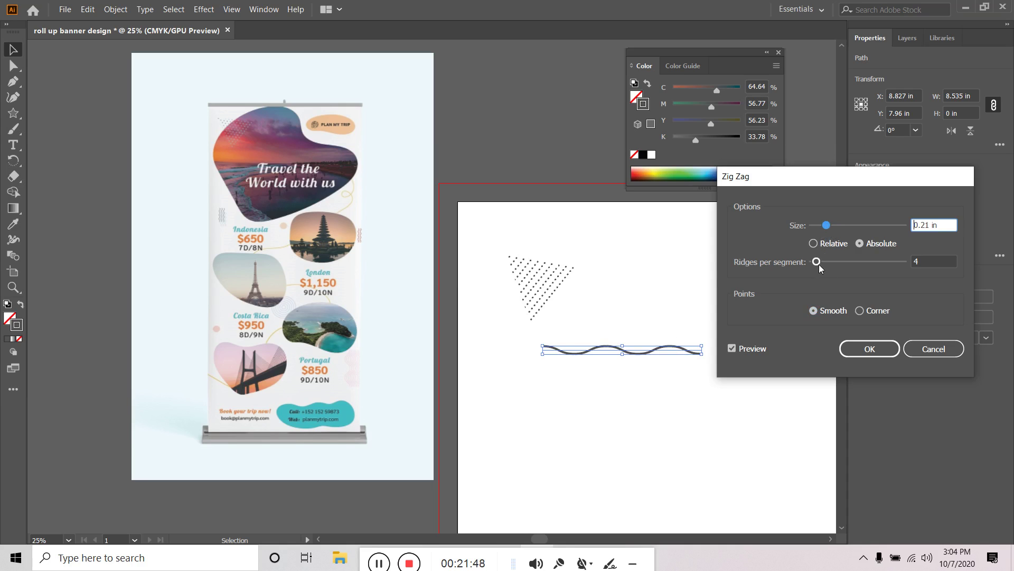
left_click_drag(817, 261, 823, 261)
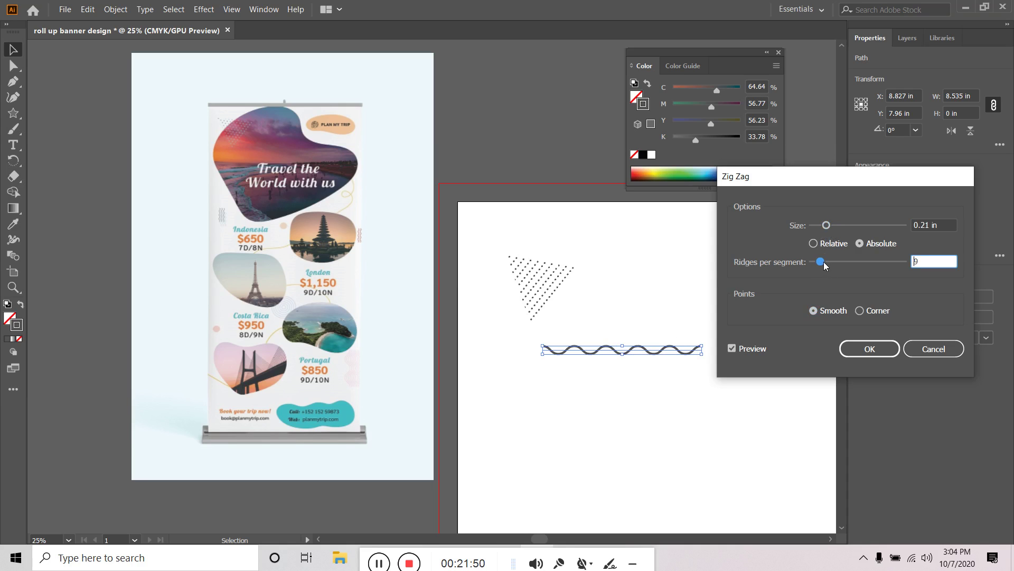
double_click(926, 259)
type("10")
left_click(869, 349)
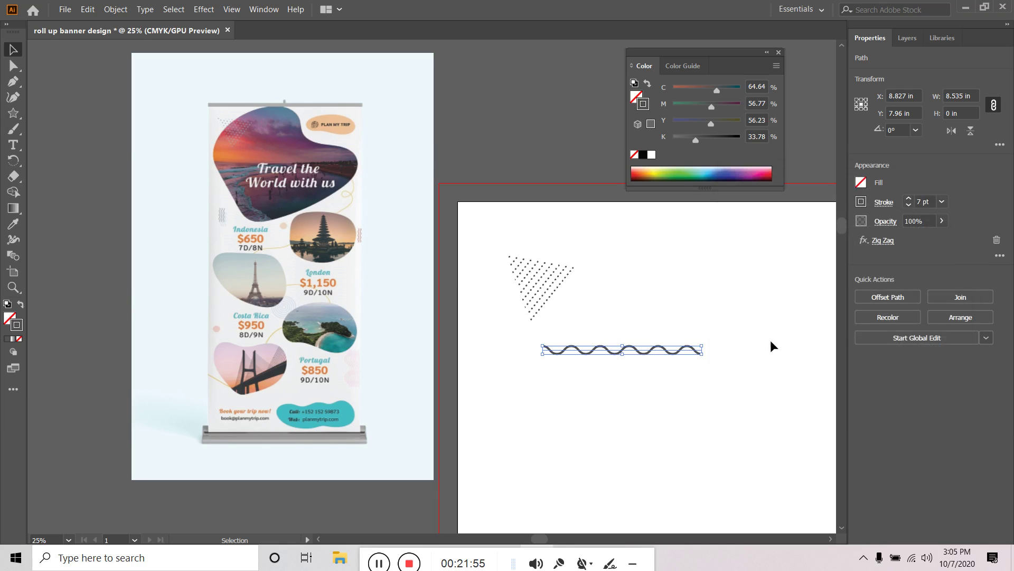
Shorten the wavy line to 7.51 in and drag a copy just below it
left_click(782, 366)
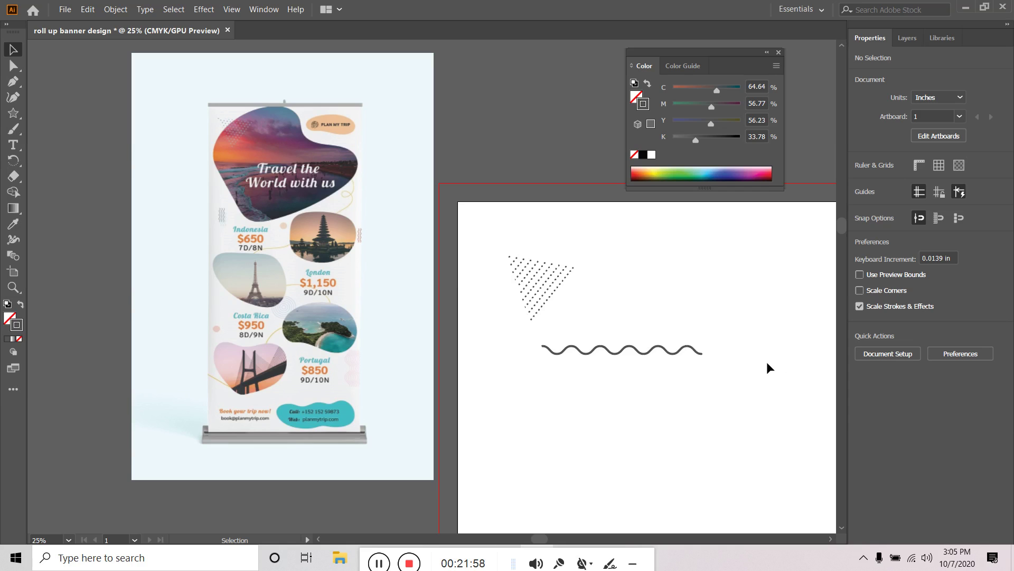
left_click(693, 349)
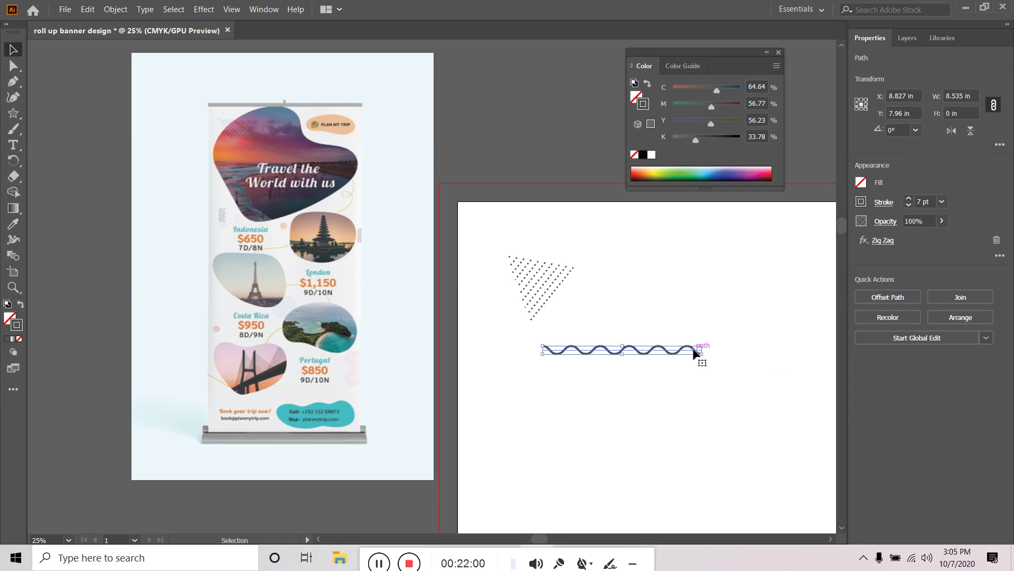
mouse_move(693, 350)
left_mouse_down()
mouse_move(703, 351)
mouse_move(683, 351)
left_mouse_up()
left_click(721, 346)
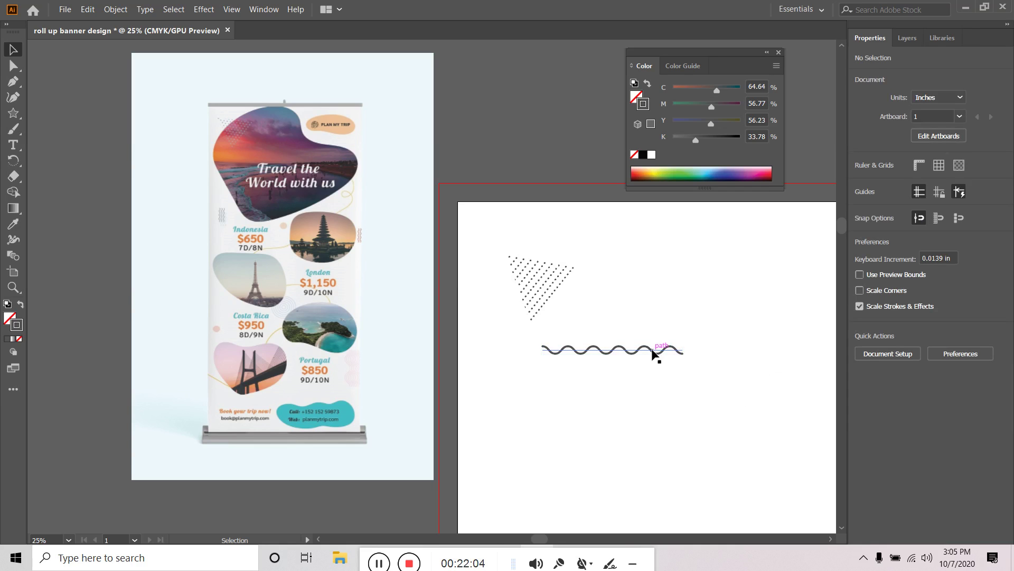
left_click(653, 353)
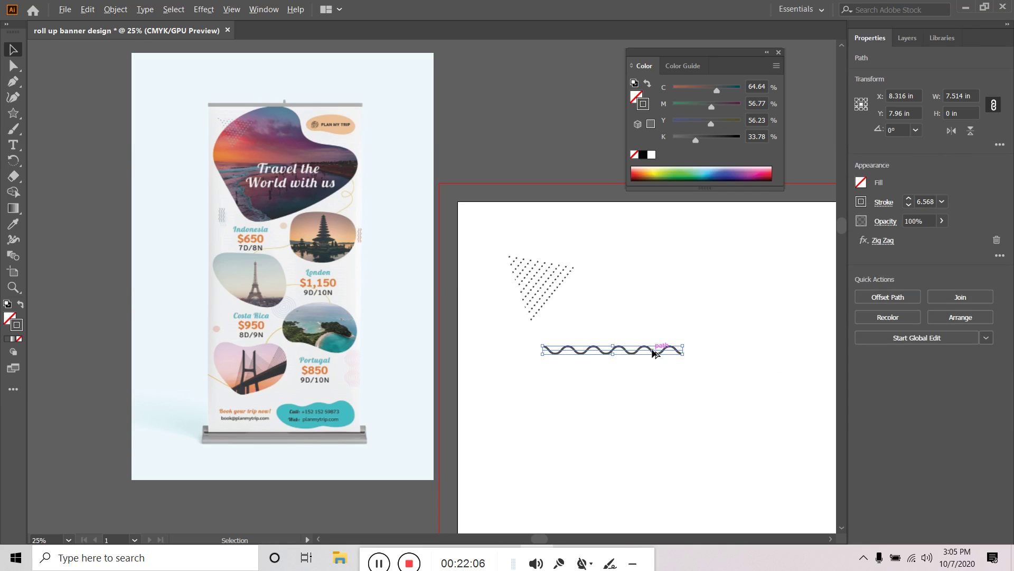
left_click_drag(658, 354, 658, 367)
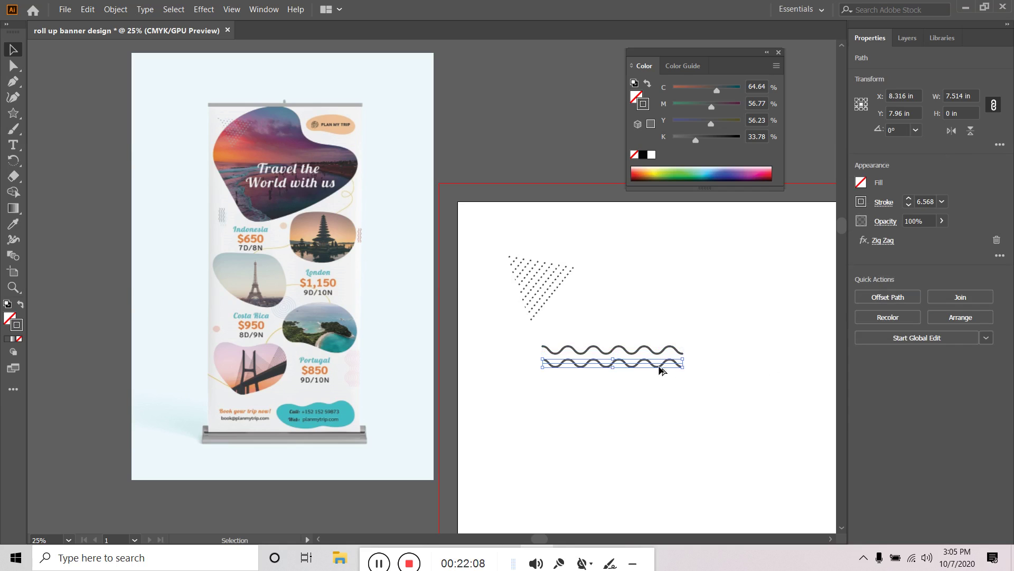
Repeat the copy with Ctrl+D for a third wave and group the three wavy lines
key("ctrl+d")
left_click(632, 428)
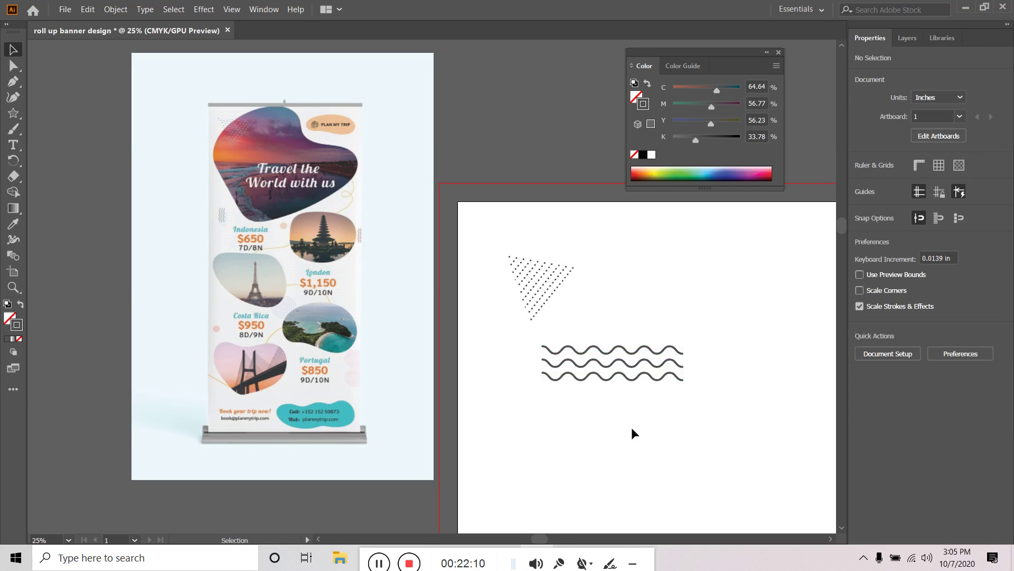
left_click_drag(663, 405, 745, 334)
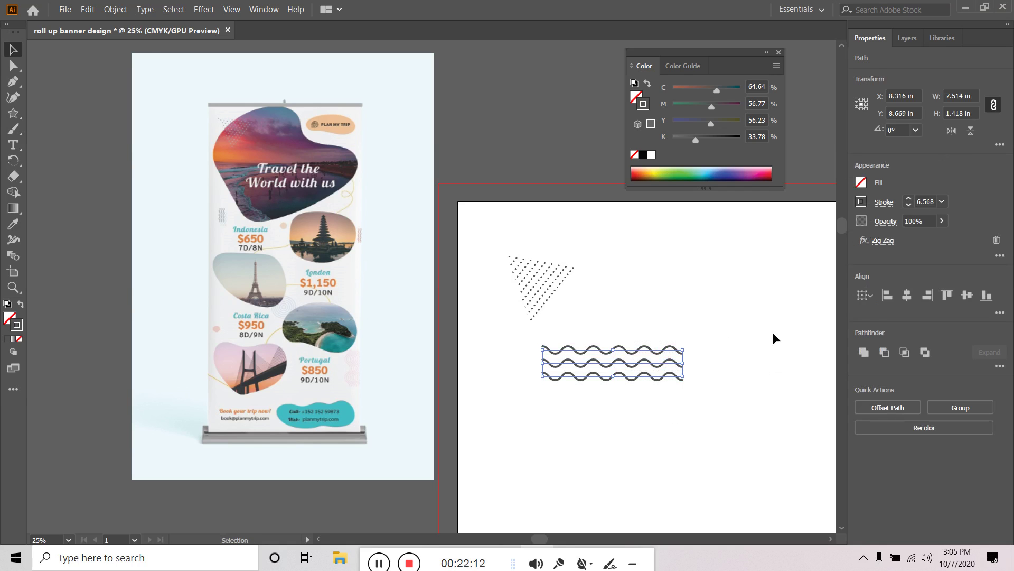
left_click(116, 9)
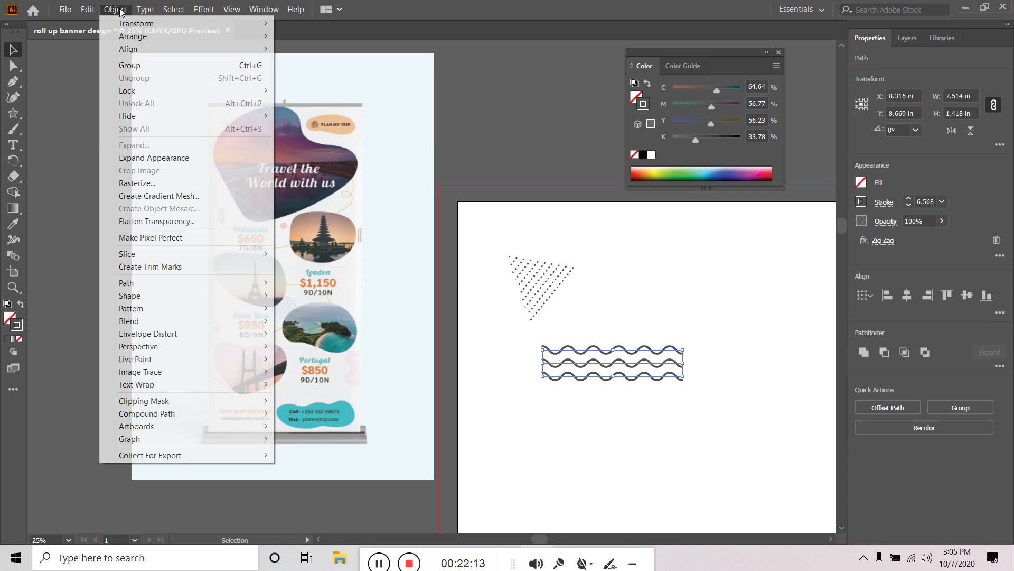
left_click(141, 69)
Check the wave group and dotted triangle selections, then scroll over the reference banner
left_click(731, 306)
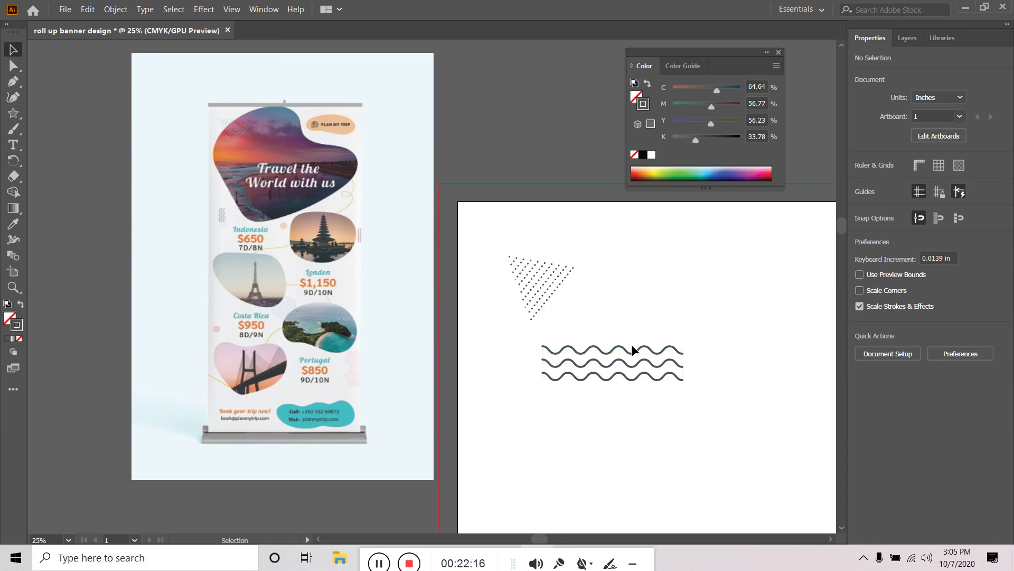
left_click(640, 348)
left_click(540, 294)
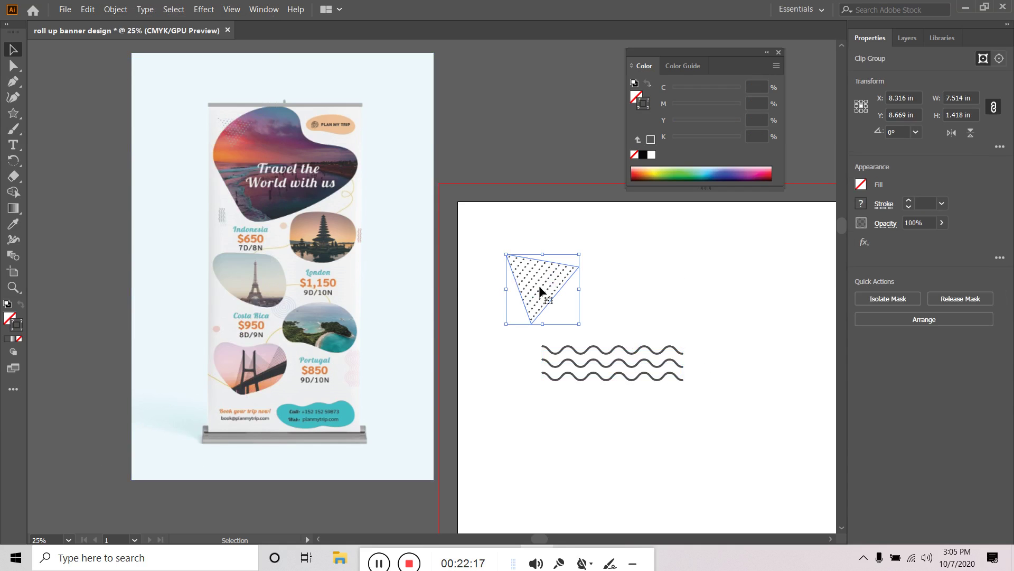
left_click(656, 278)
left_click(649, 352)
left_click(714, 333)
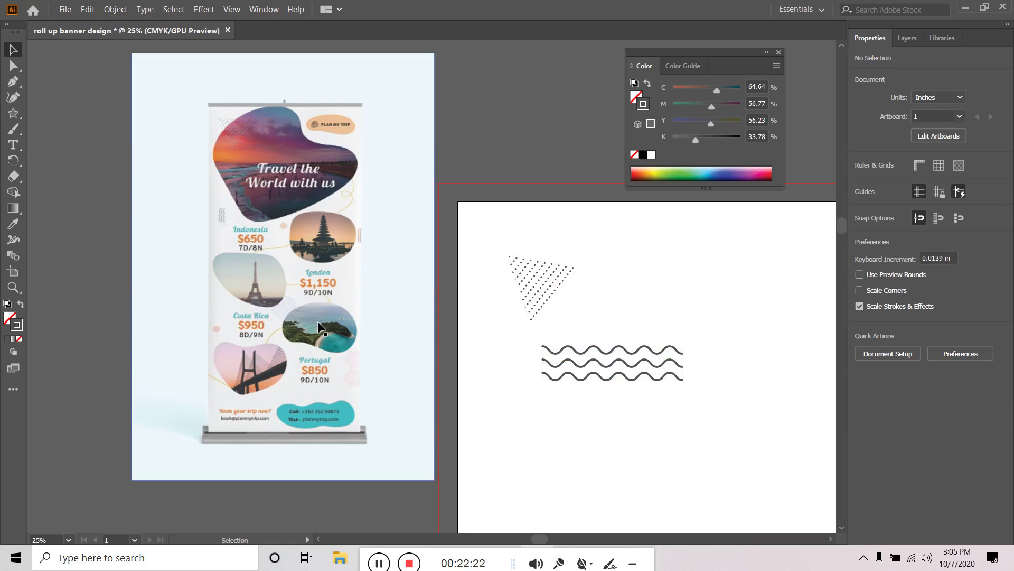
scroll(236, 283, "up", 4)
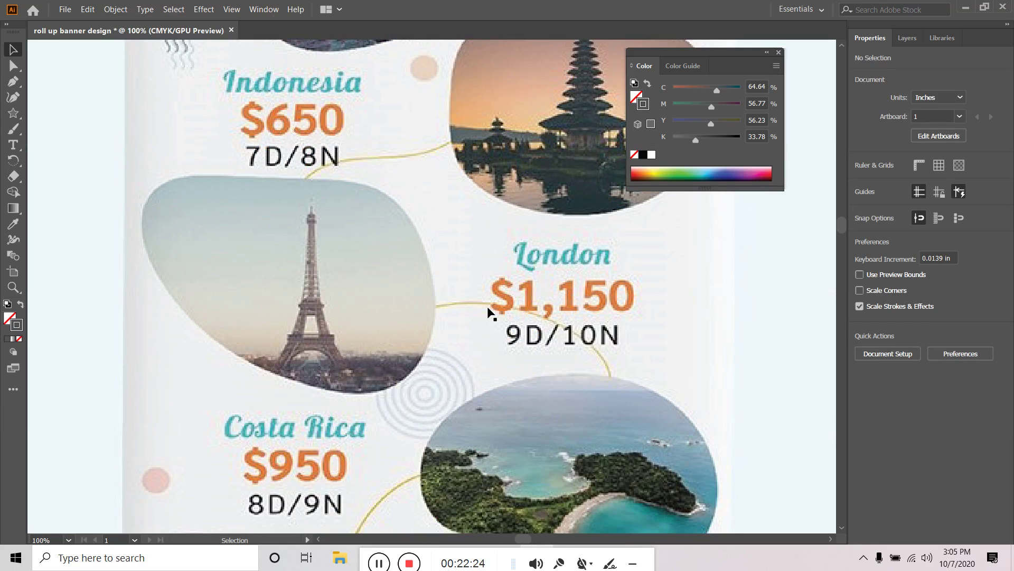
scroll(513, 363, "down", 3)
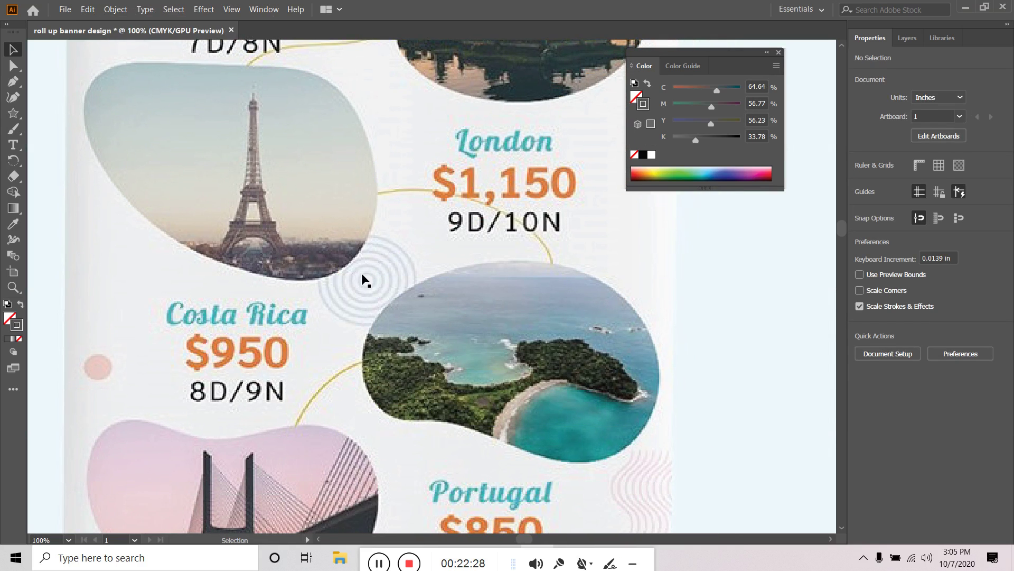
scroll(401, 272, "down", 5)
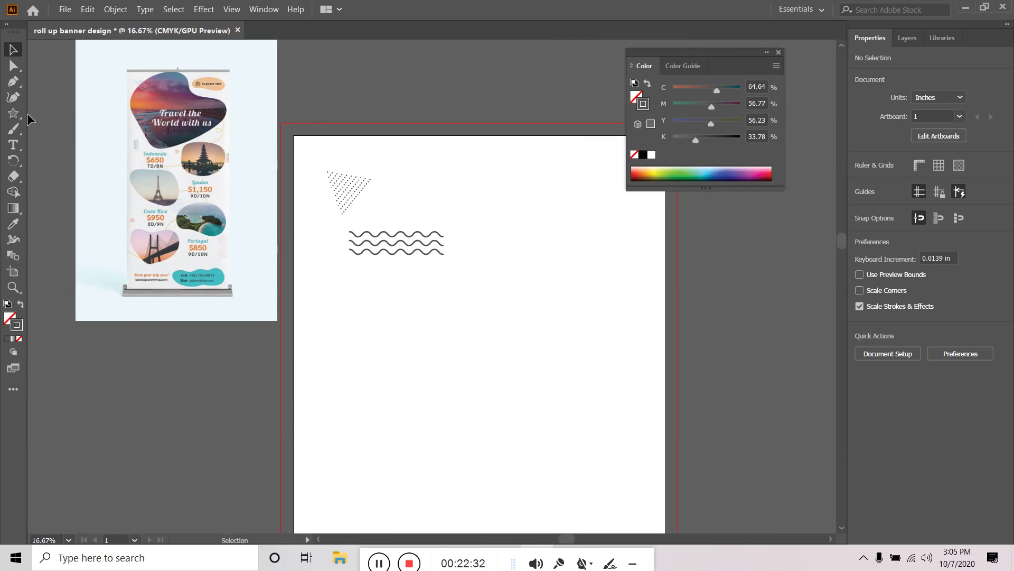
Draw a circle below the wavy lines with the Ellipse tool
left_click(14, 112)
left_click(69, 132)
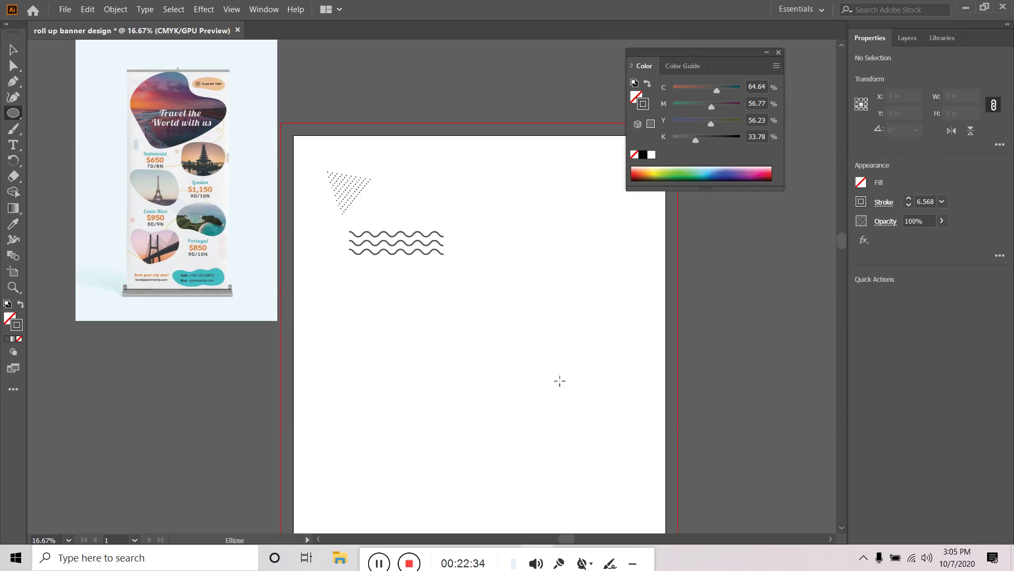
left_click_drag(480, 320, 534, 374)
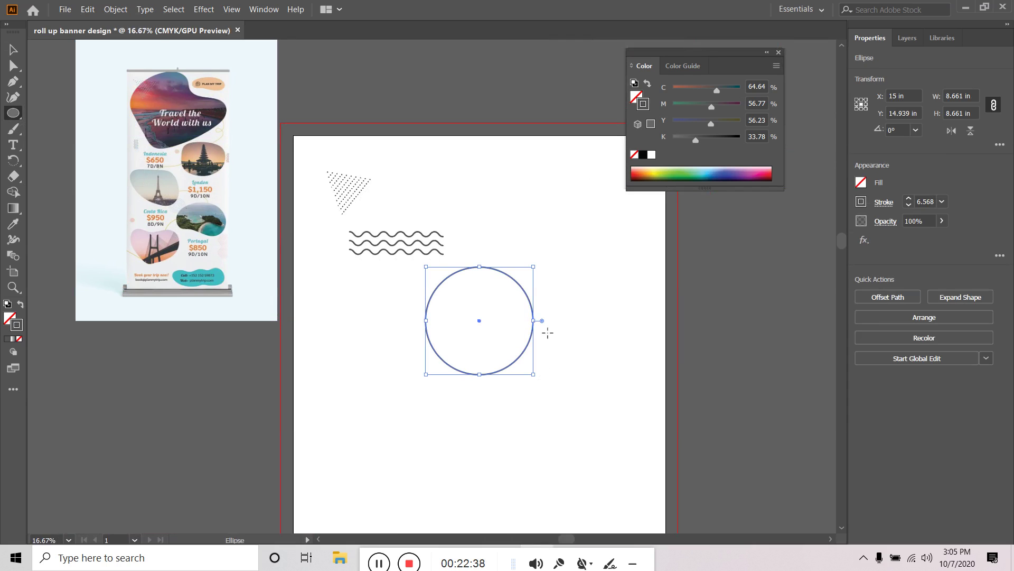
Add a Transform effect to the circle with horizontal and vertical scale of 85%
left_click(203, 10)
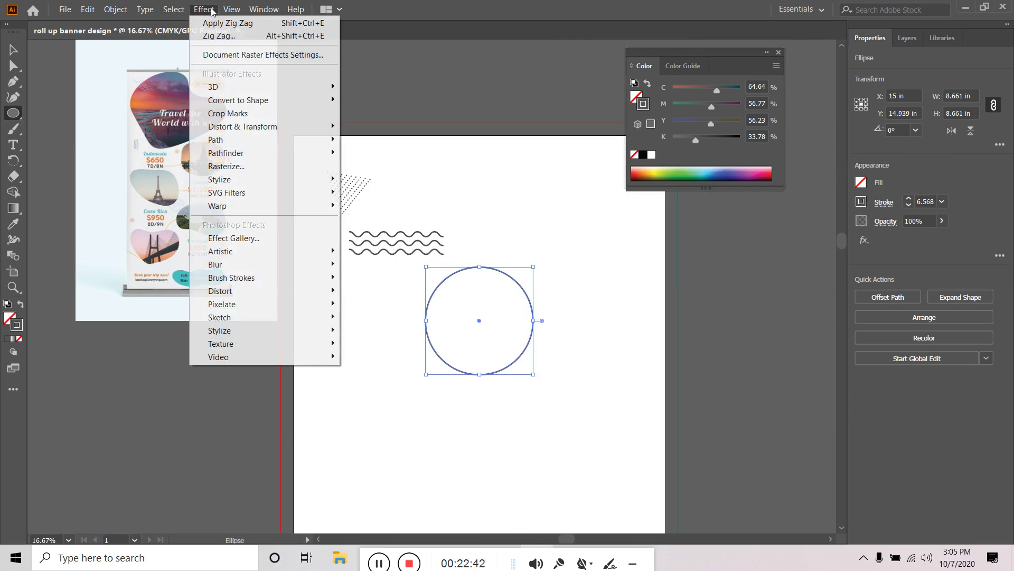
mouse_move(273, 129)
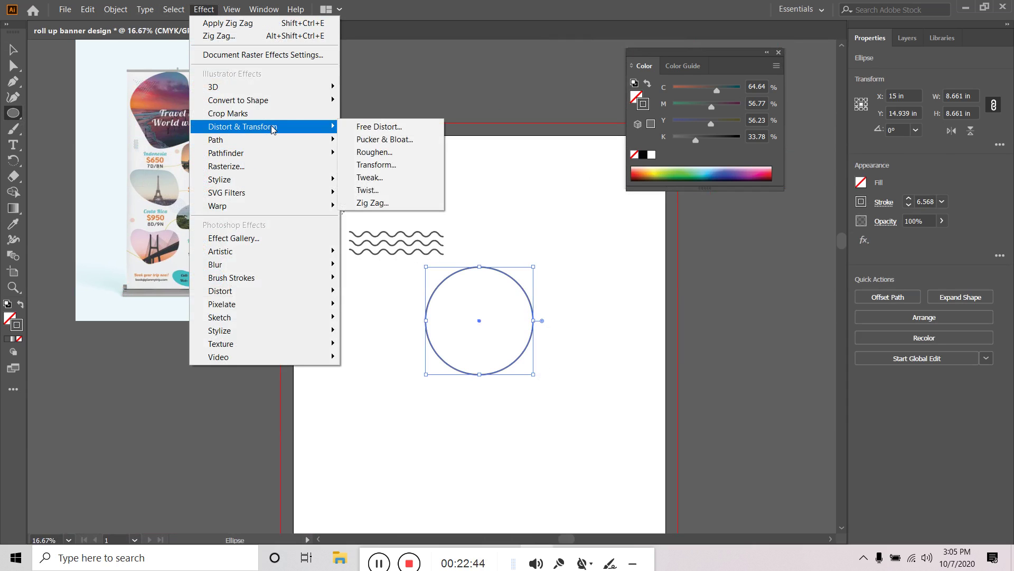
left_click(389, 165)
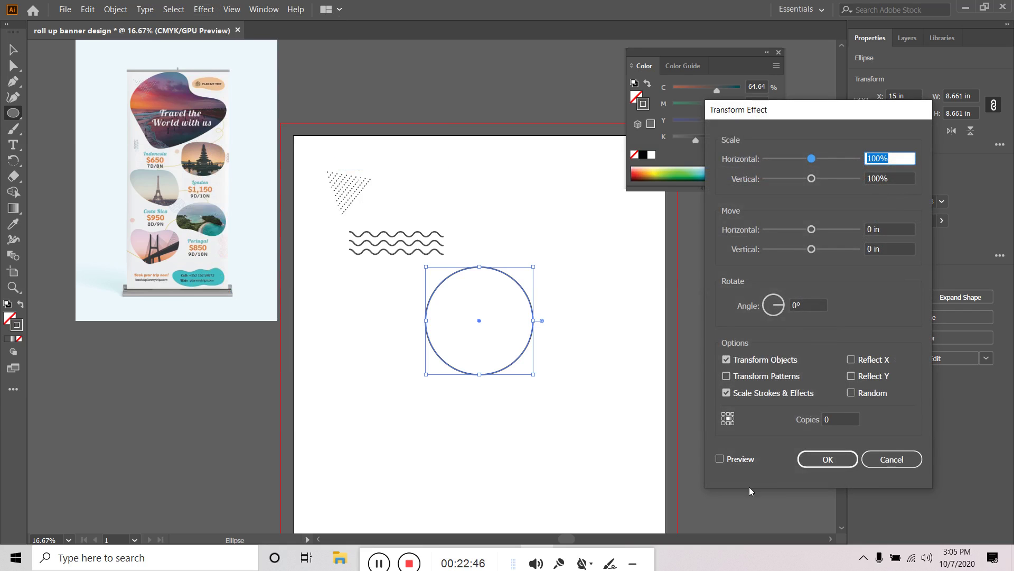
left_click(732, 460)
left_click(898, 158)
type("90")
key("BackSpace")
key("BackSpace")
type("85")
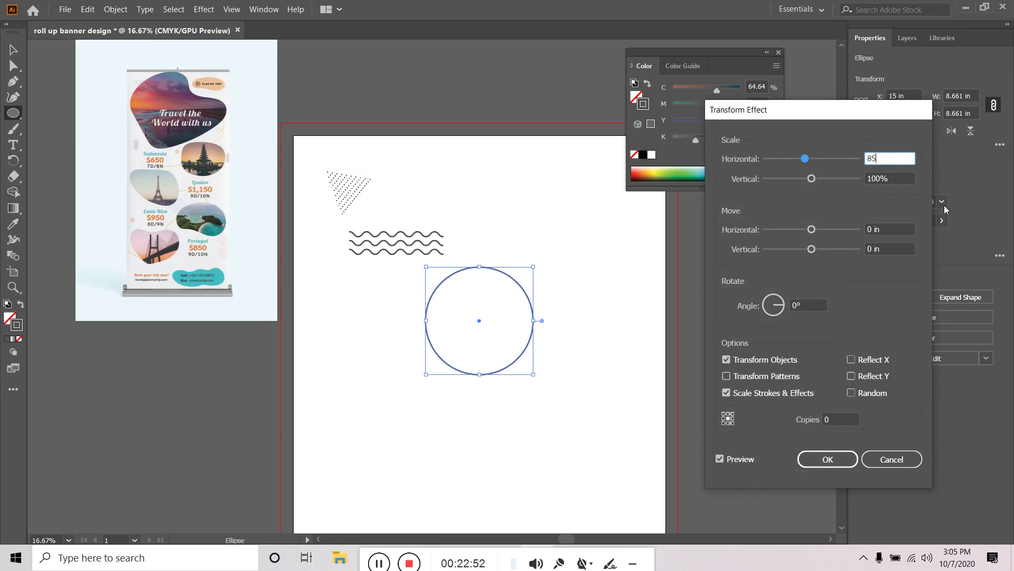
left_click(875, 178)
type("85")
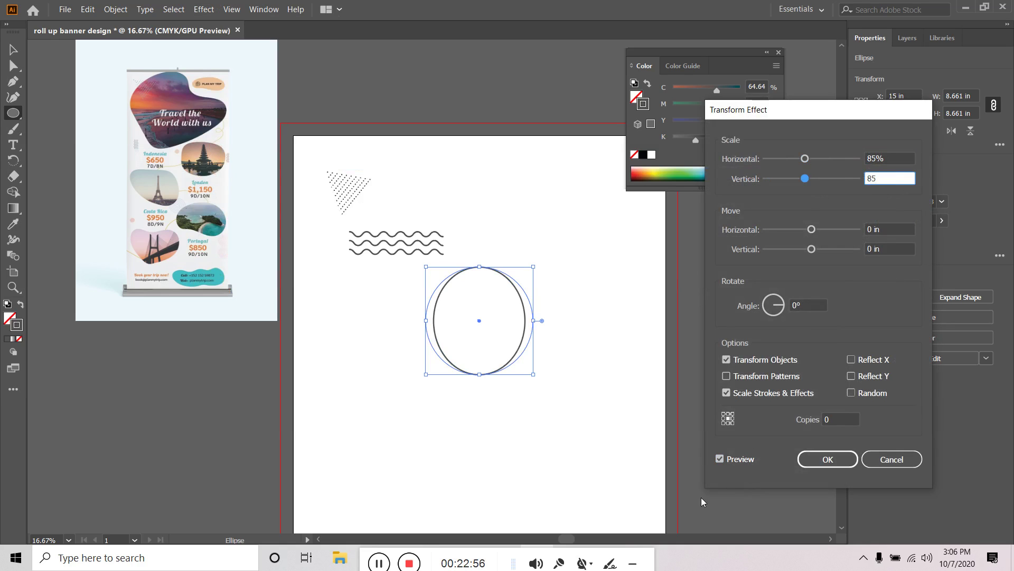
left_click(720, 459)
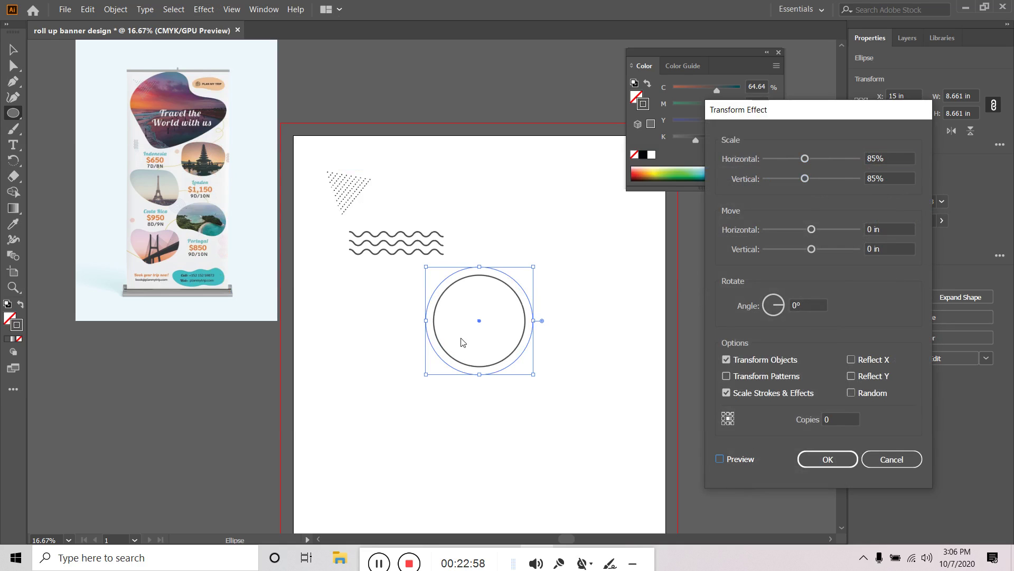
Set the Transform copies to 7, apply the effect, and deselect the rings
left_click(839, 418)
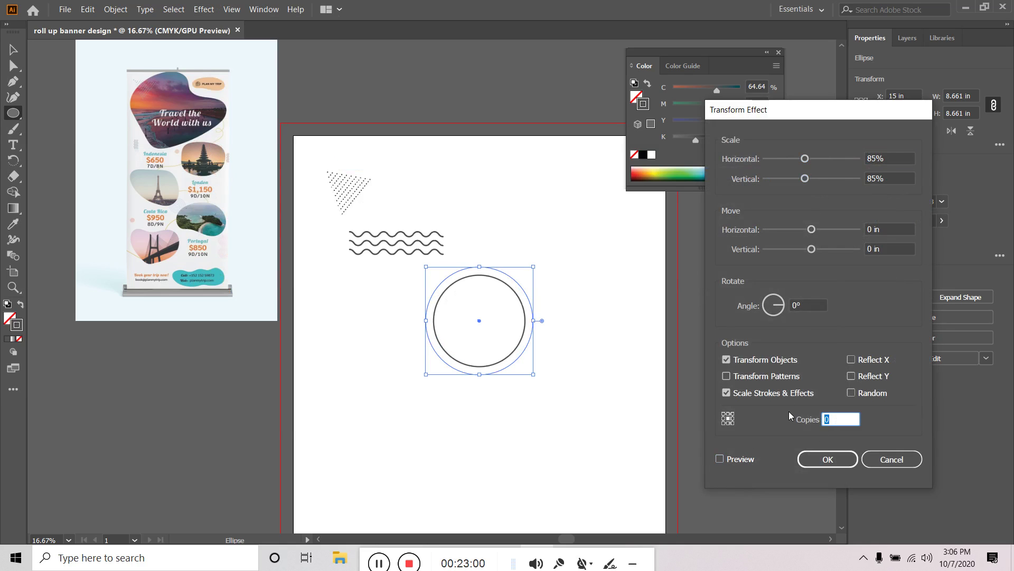
type("1")
left_click(719, 459)
left_click(842, 420)
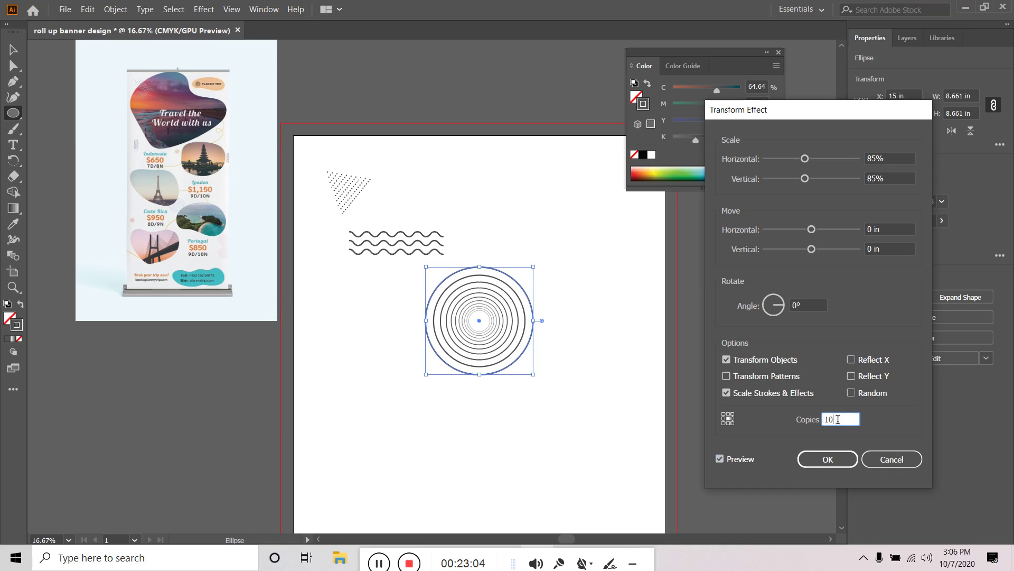
type("8")
left_click(719, 458)
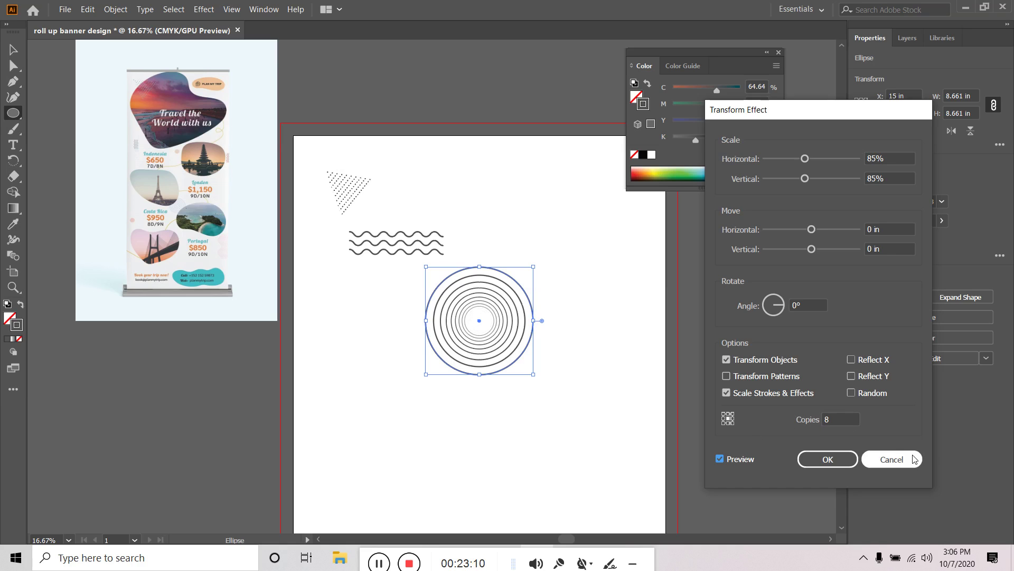
left_click(847, 418)
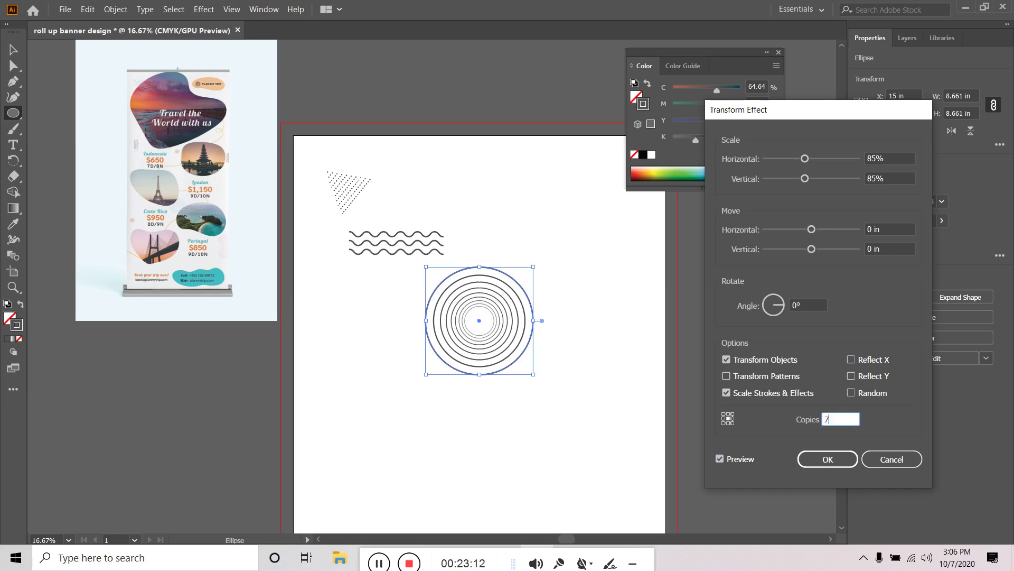
type("7")
left_click(720, 459)
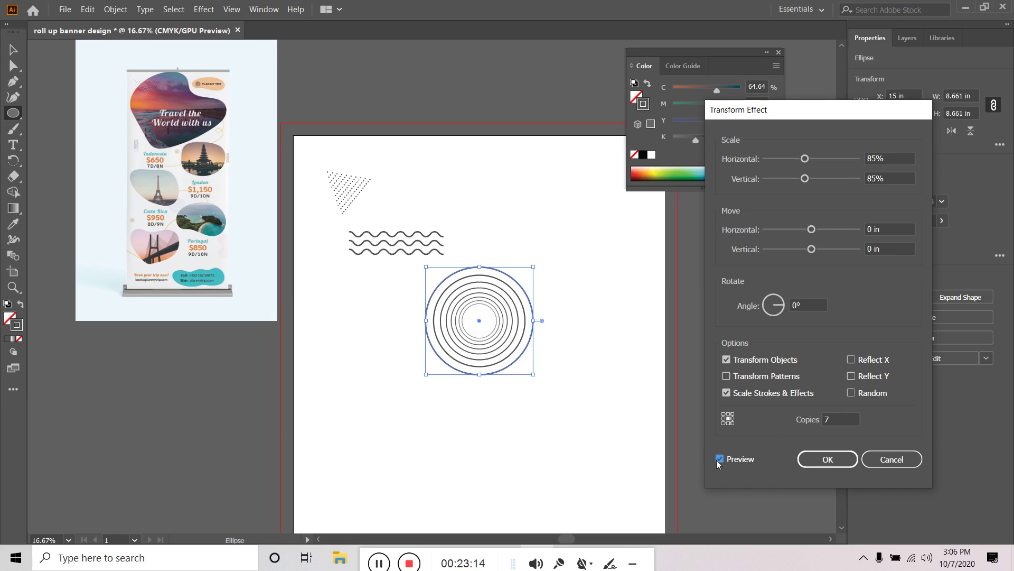
left_click(831, 459)
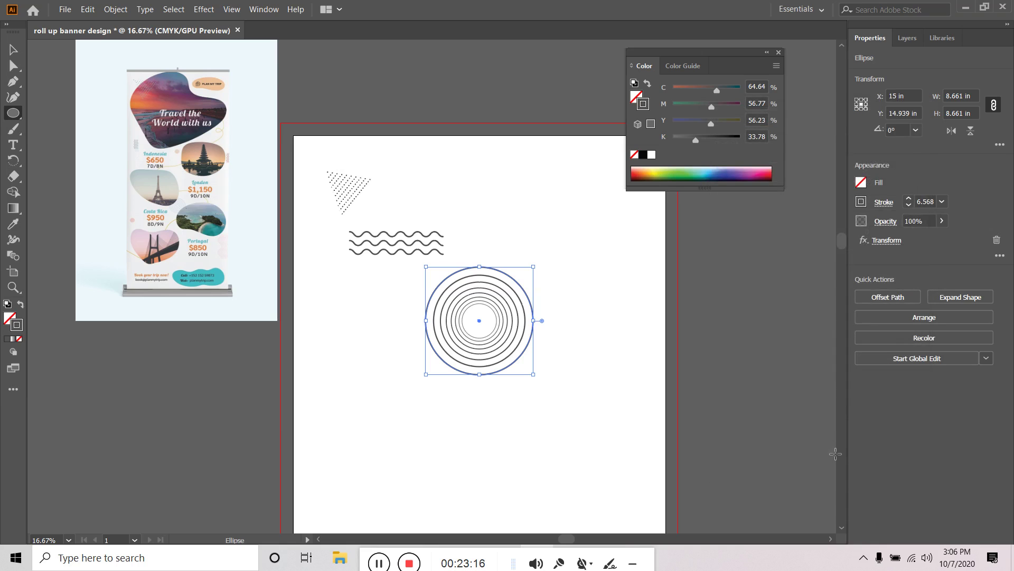
left_click(15, 50)
left_click(464, 419)
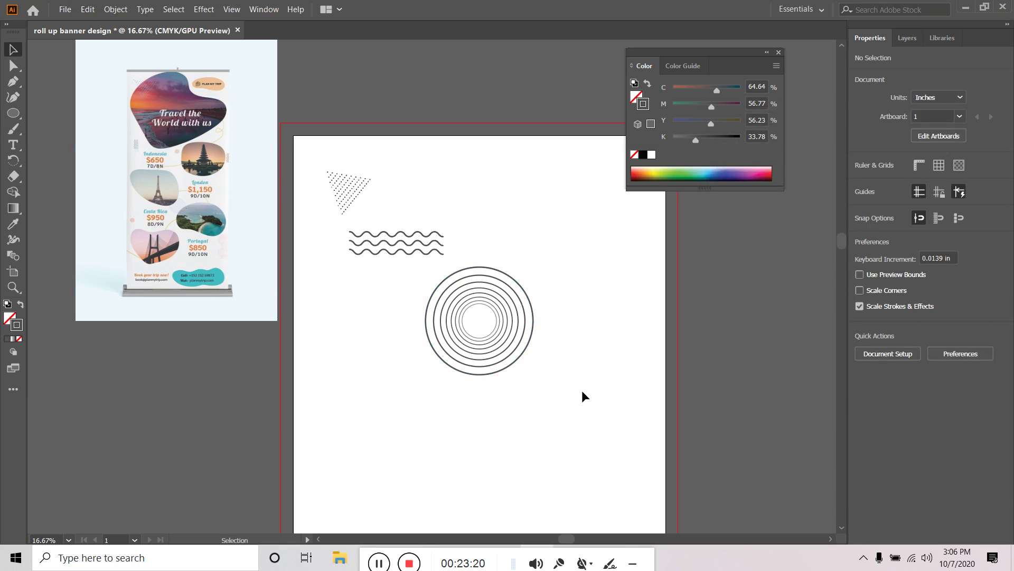
Rotate the wavy-line group 90° to vertical and place it below the triangle
left_click(396, 243)
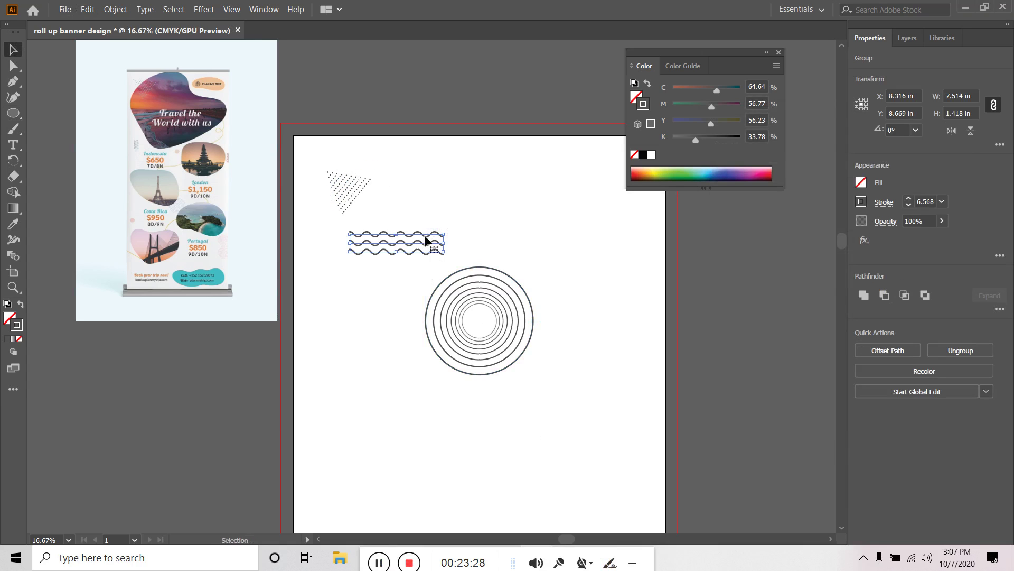
left_click_drag(449, 230, 434, 217)
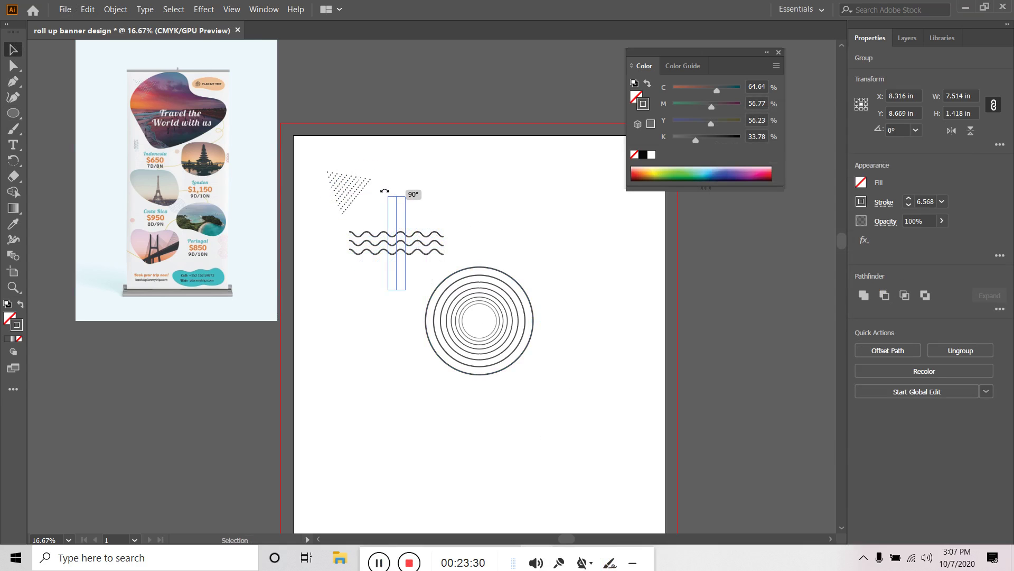
mouse_move(384, 191)
left_mouse_down()
mouse_move(356, 193)
mouse_move(407, 198)
mouse_move(449, 226)
mouse_move(446, 212)
mouse_move(388, 200)
mouse_move(441, 226)
mouse_move(389, 183)
left_mouse_up()
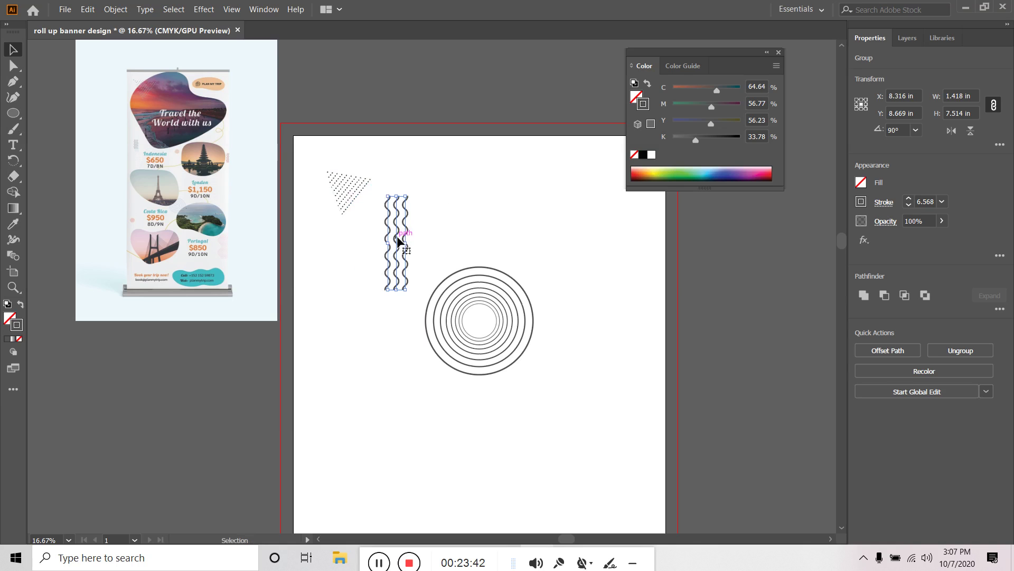
left_click_drag(398, 238, 325, 439)
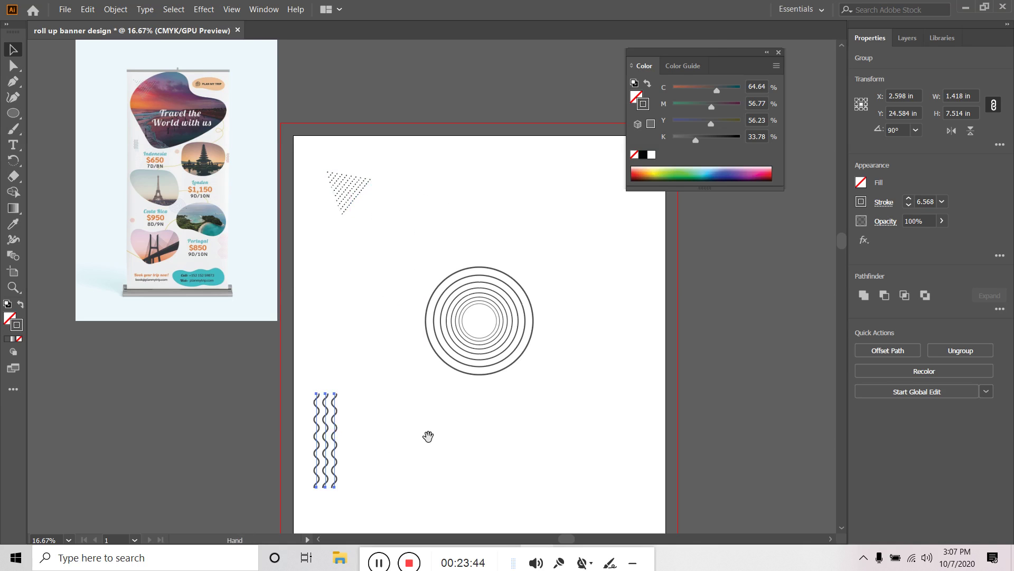
left_click_drag(428, 434, 469, 229)
scroll(447, 285, "down", 1)
scroll(446, 282, "down", 2)
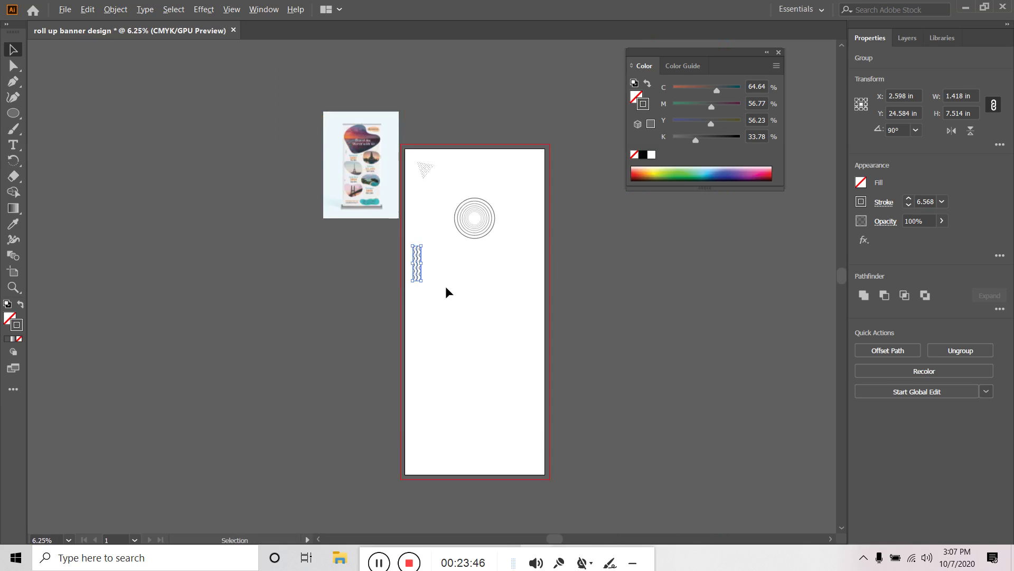
scroll(432, 285, "up", 1)
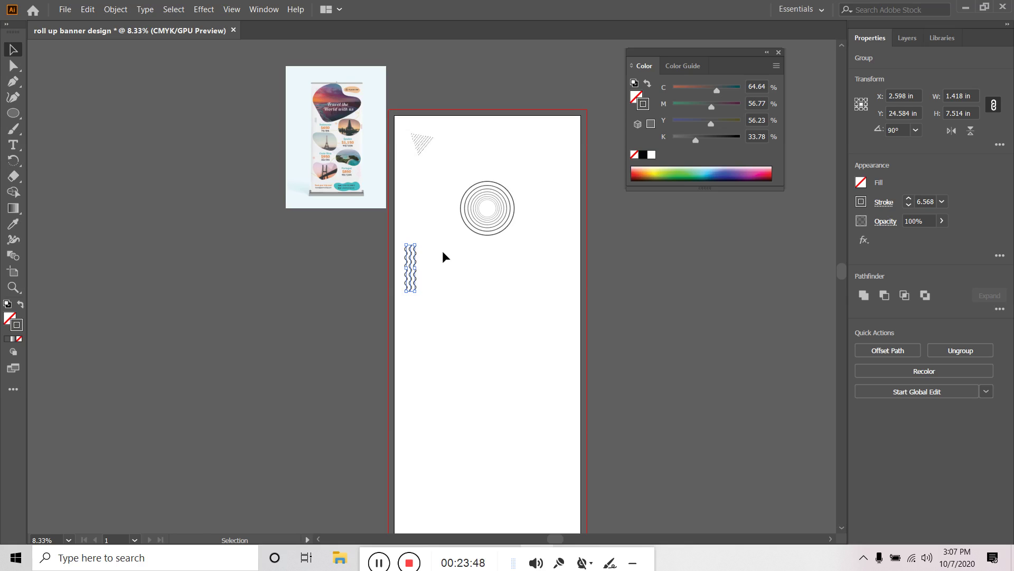
scroll(443, 252, "up", 1)
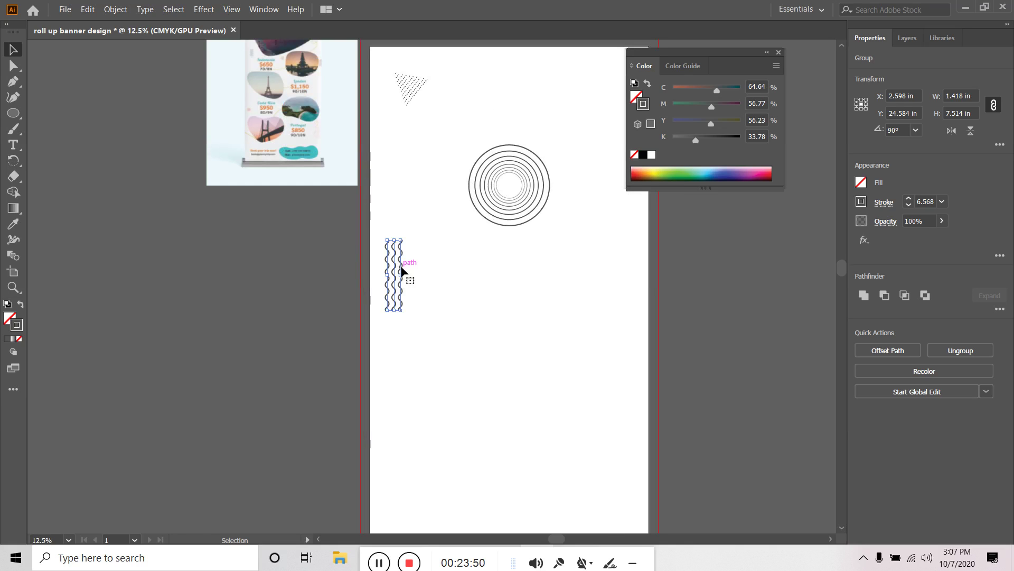
mouse_move(401, 267)
left_mouse_down()
mouse_move(425, 243)
mouse_move(419, 237)
left_mouse_up()
left_click(518, 195)
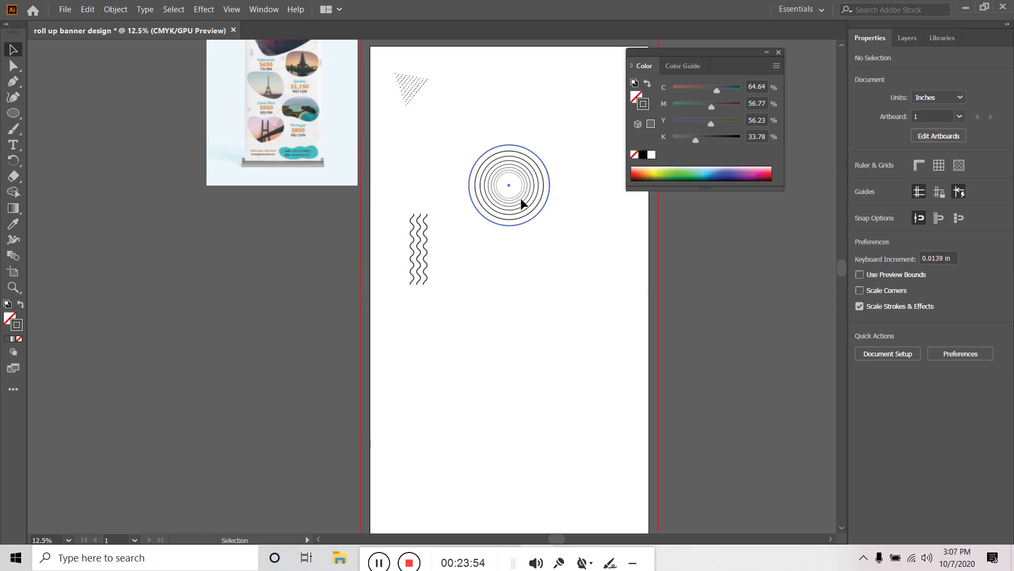
Move the concentric circles further down, then pan so the artboard and reference show together
left_click_drag(521, 197, 547, 375)
left_click(539, 242)
left_click_drag(539, 243, 575, 366)
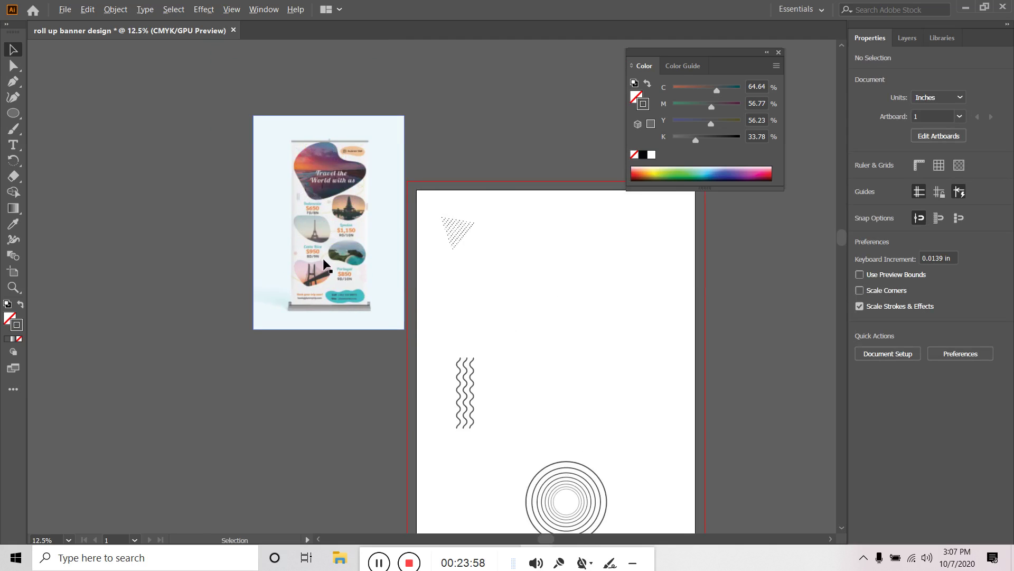
scroll(325, 264, "up", 5)
scroll(358, 240, "down", 5)
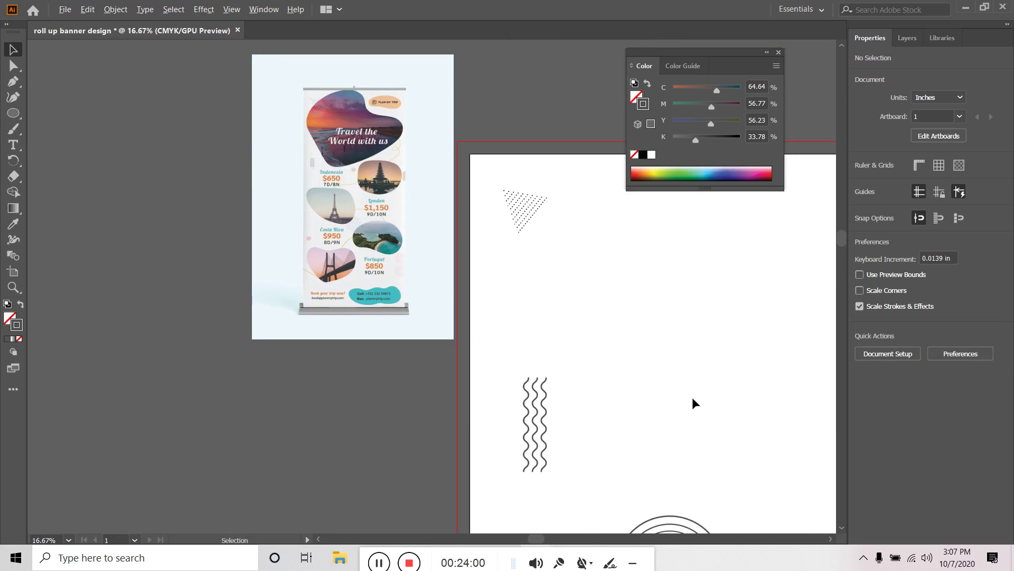
left_click_drag(693, 399, 514, 417)
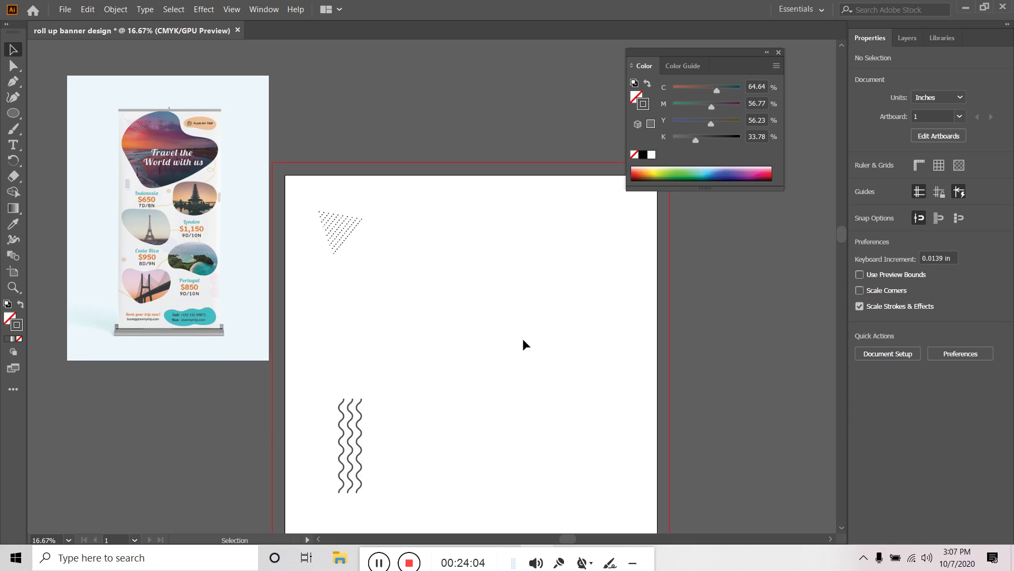
left_click_drag(510, 312, 514, 351)
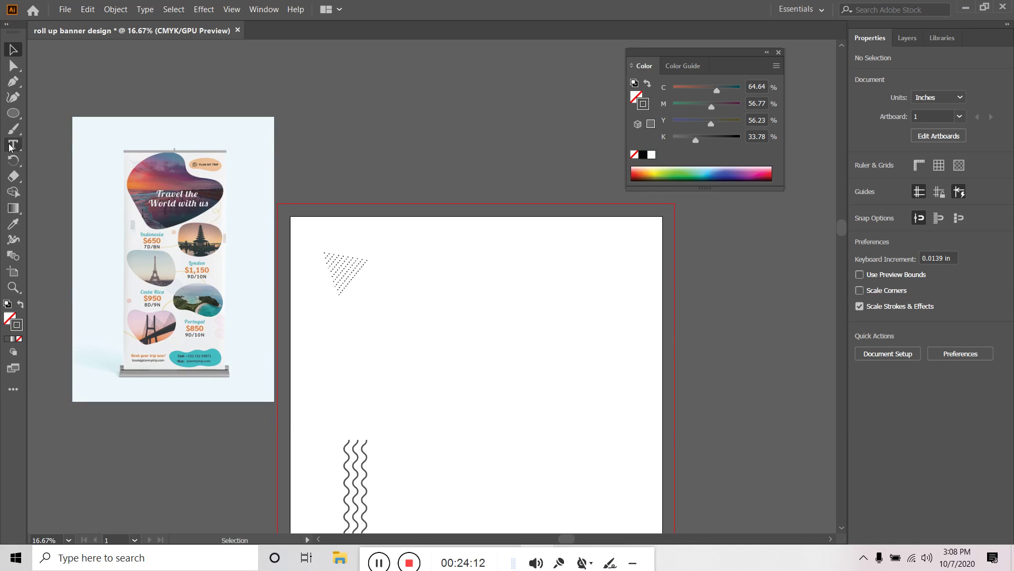
Draw a circle on the upper right artboard with a red fill and no stroke
left_click(13, 114)
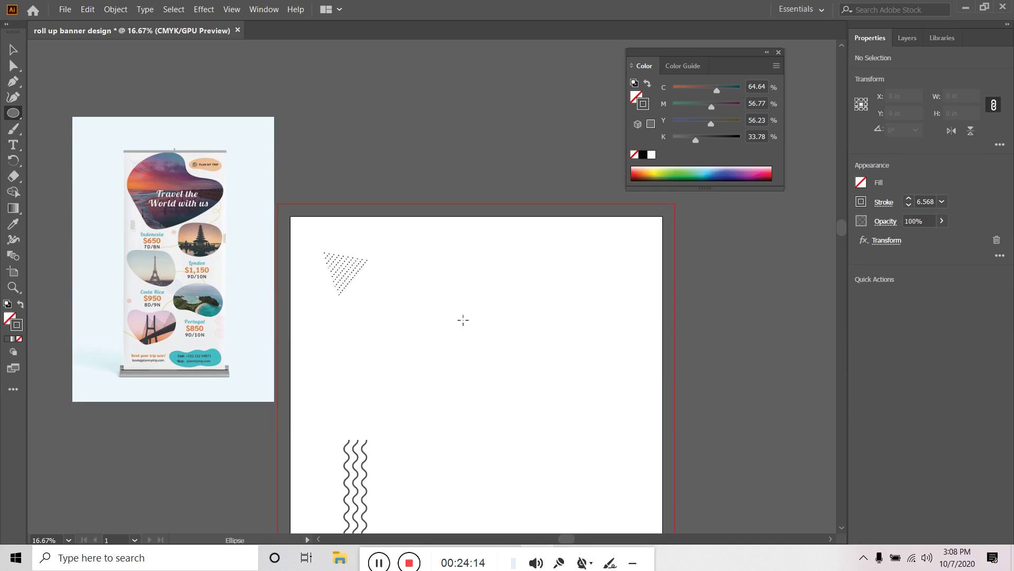
left_click_drag(476, 305, 596, 439)
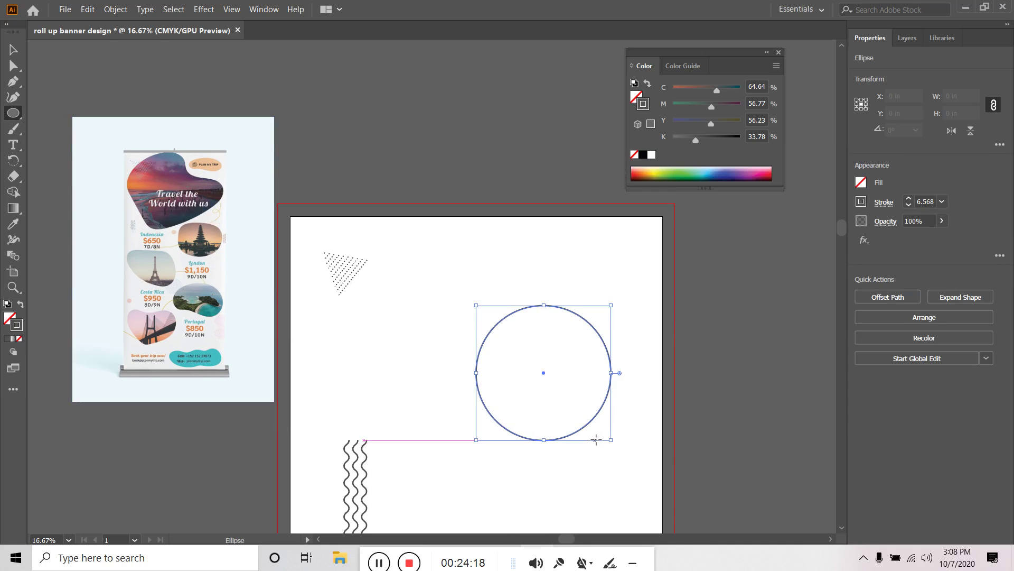
left_click(861, 183)
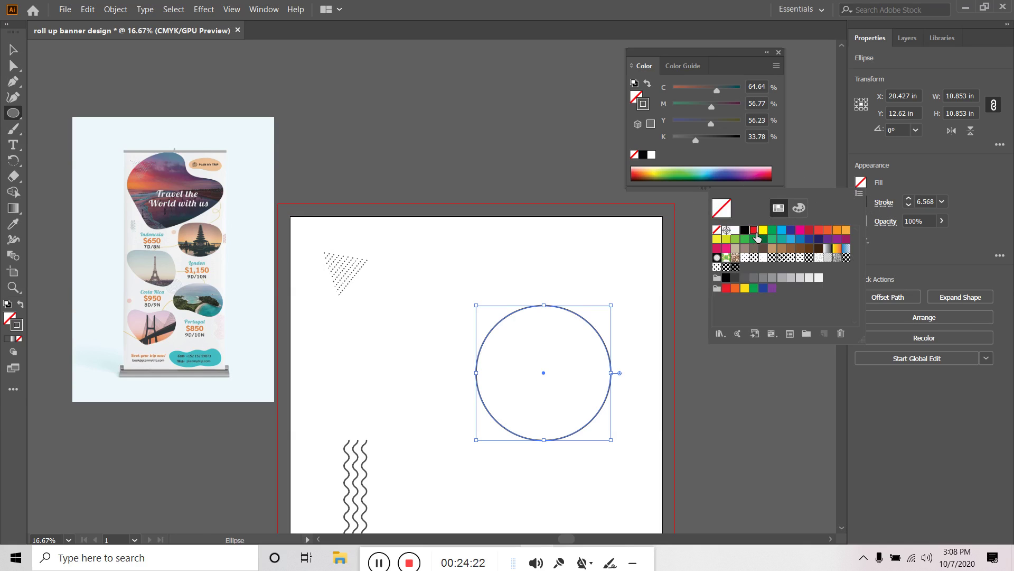
left_click(754, 231)
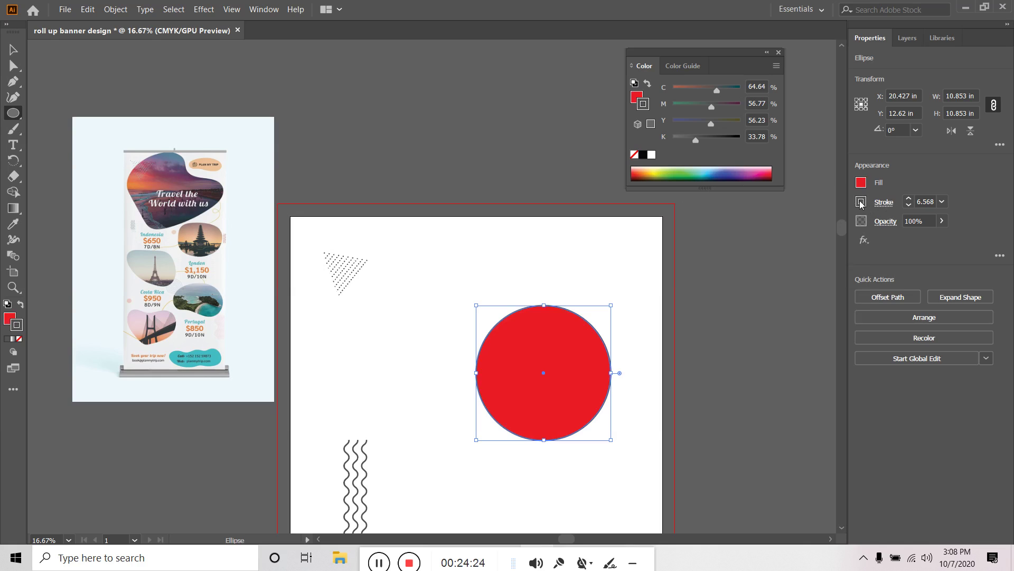
left_click(861, 202)
left_click(717, 248)
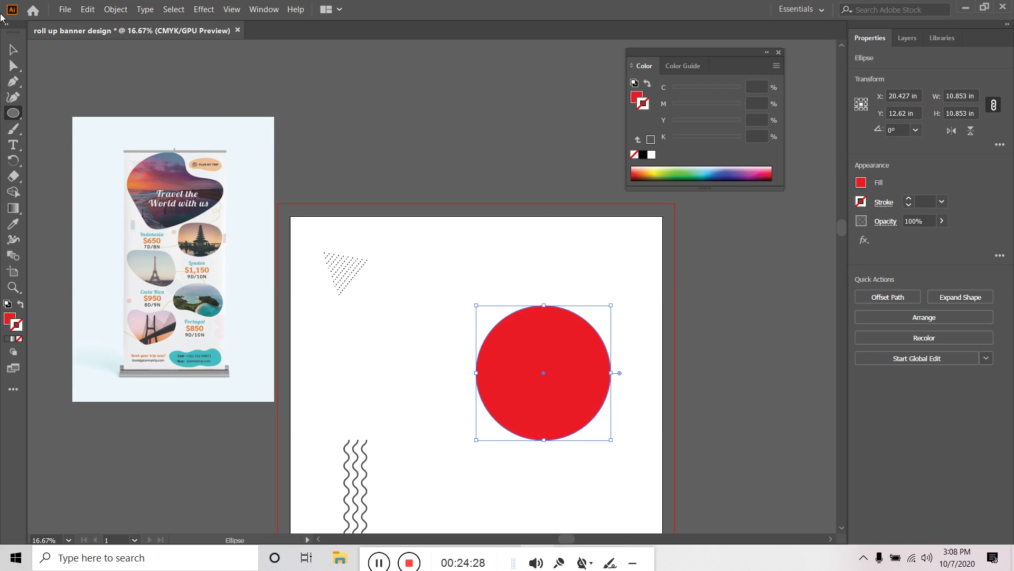
Move the red circle up and to the left, then apply an Inflate warp to it
left_click(15, 51)
left_click(335, 125)
left_click(567, 384)
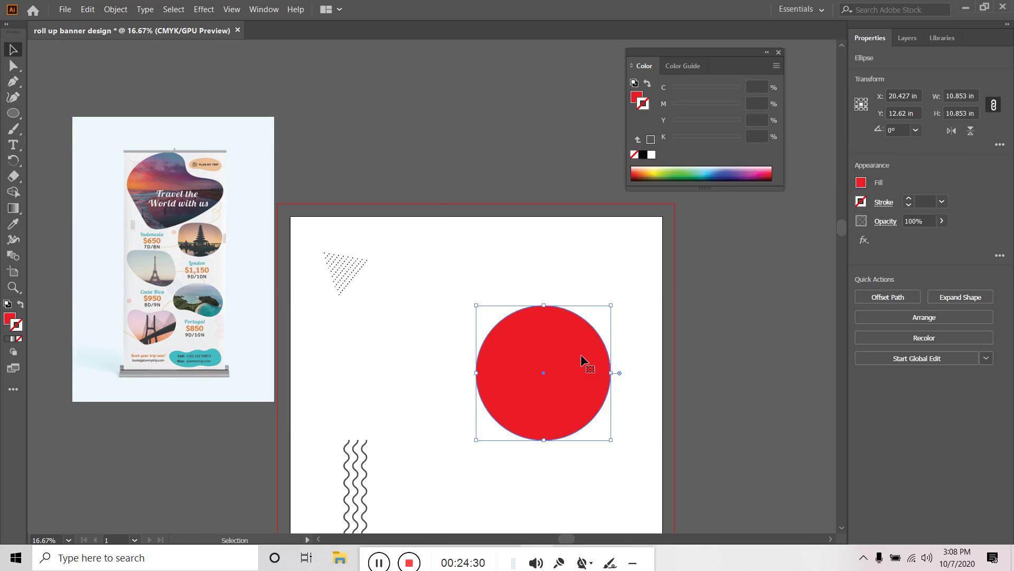
left_click_drag(581, 358, 532, 334)
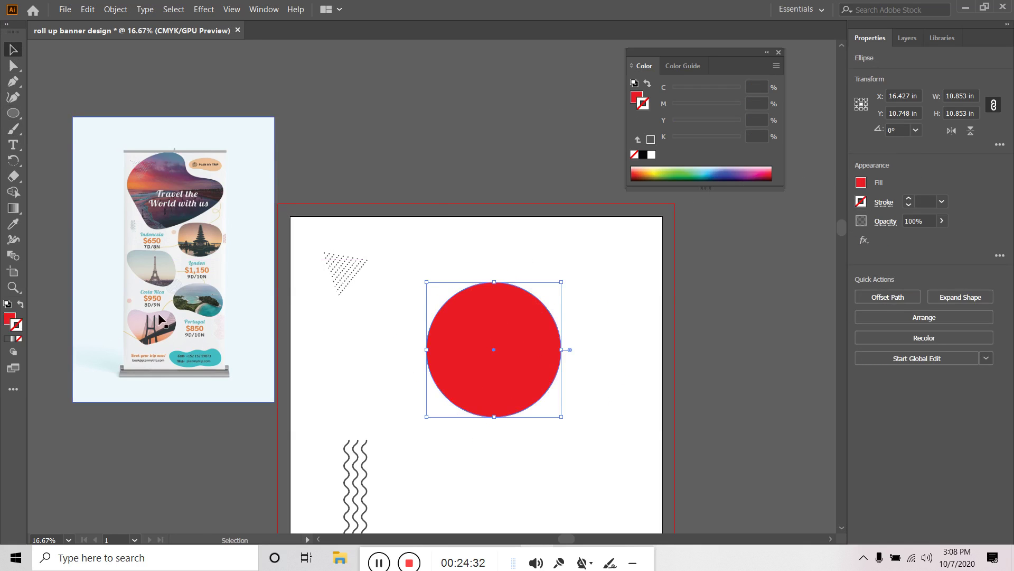
left_click(204, 15)
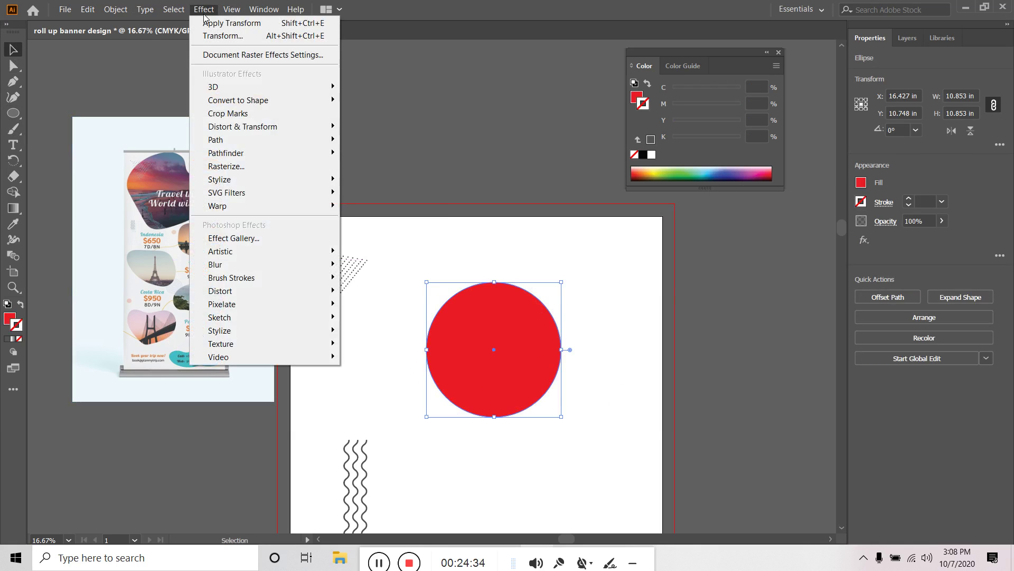
mouse_move(256, 206)
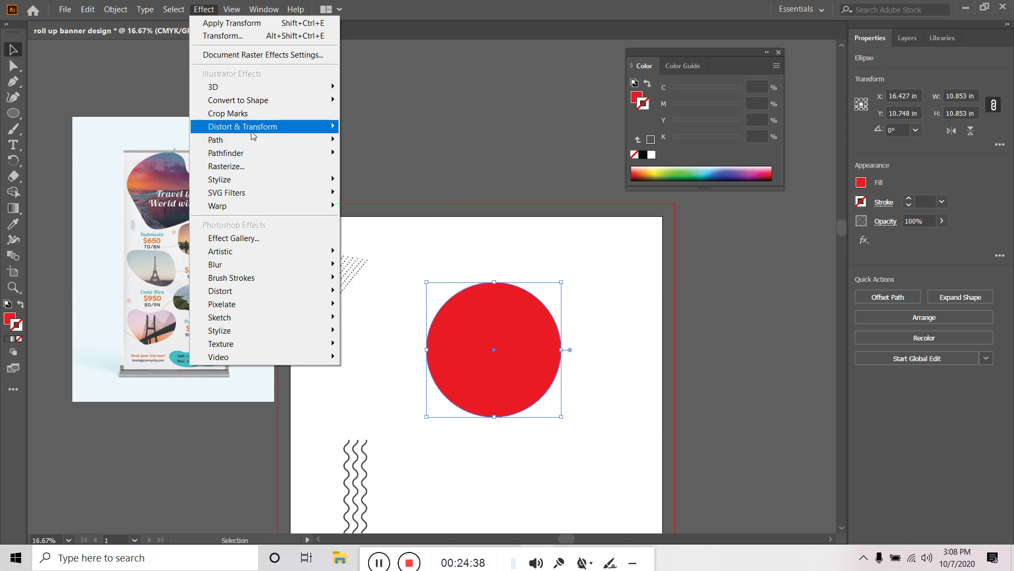
mouse_move(252, 135)
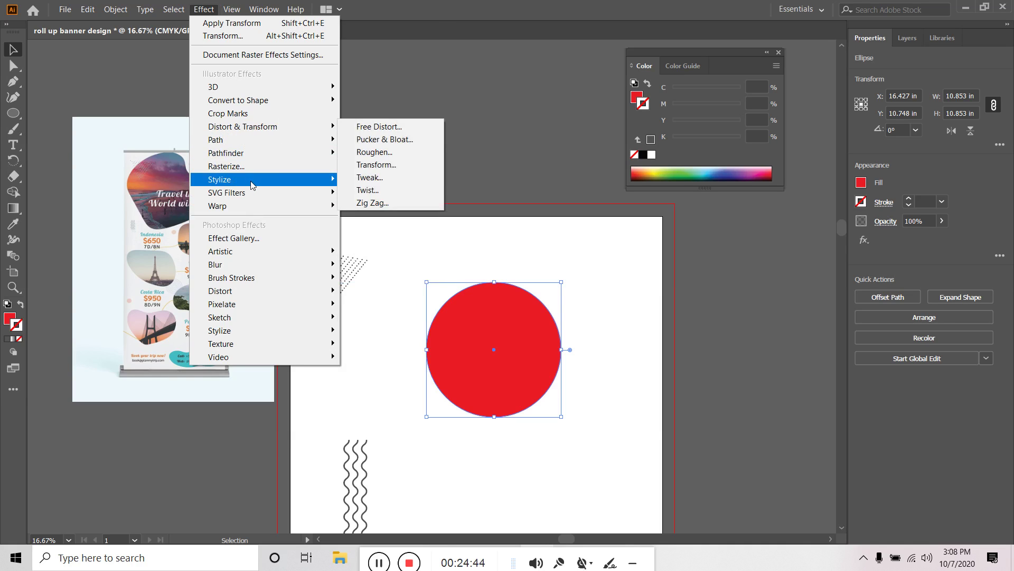
mouse_move(253, 185)
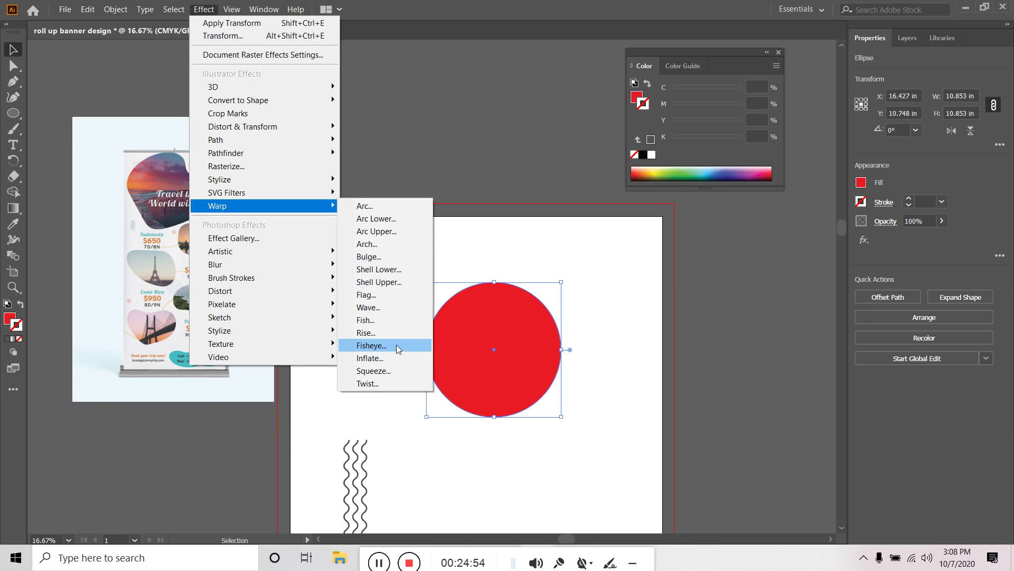
left_click(383, 363)
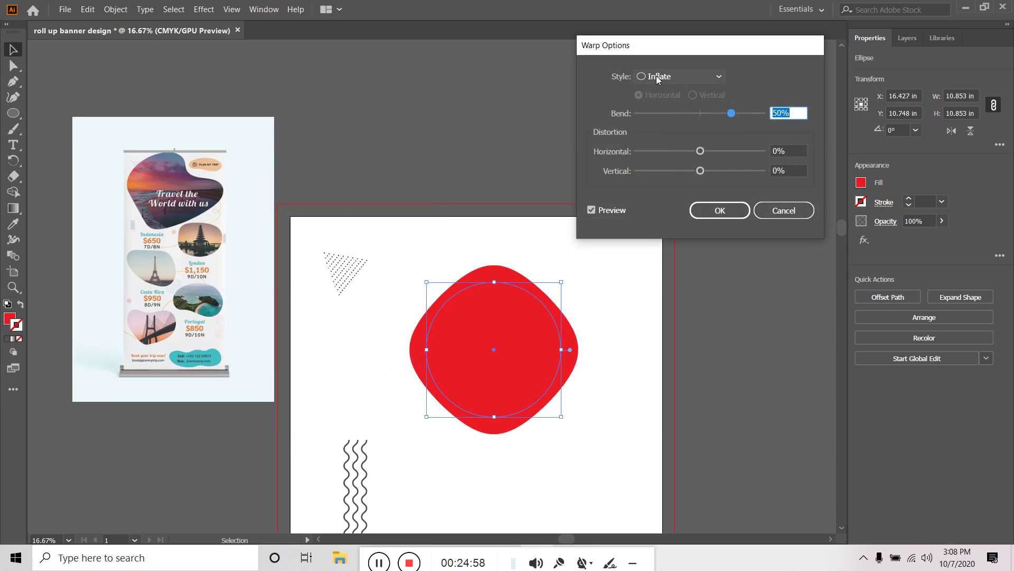
Set the Inflate warp to 30% bend, -39% horizontal and -12% vertical distortion
left_click_drag(734, 116, 682, 172)
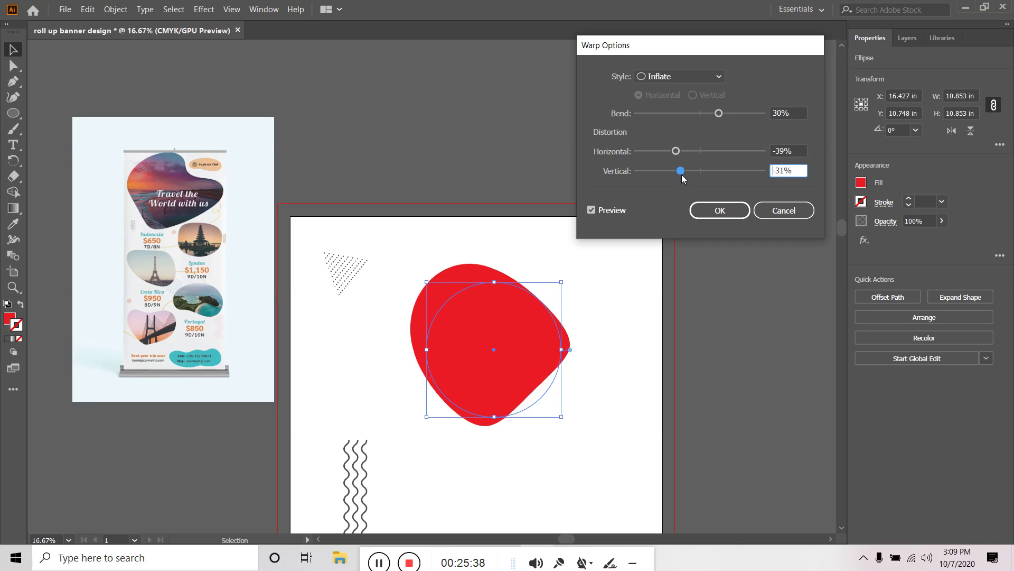
left_click_drag(685, 174, 694, 173)
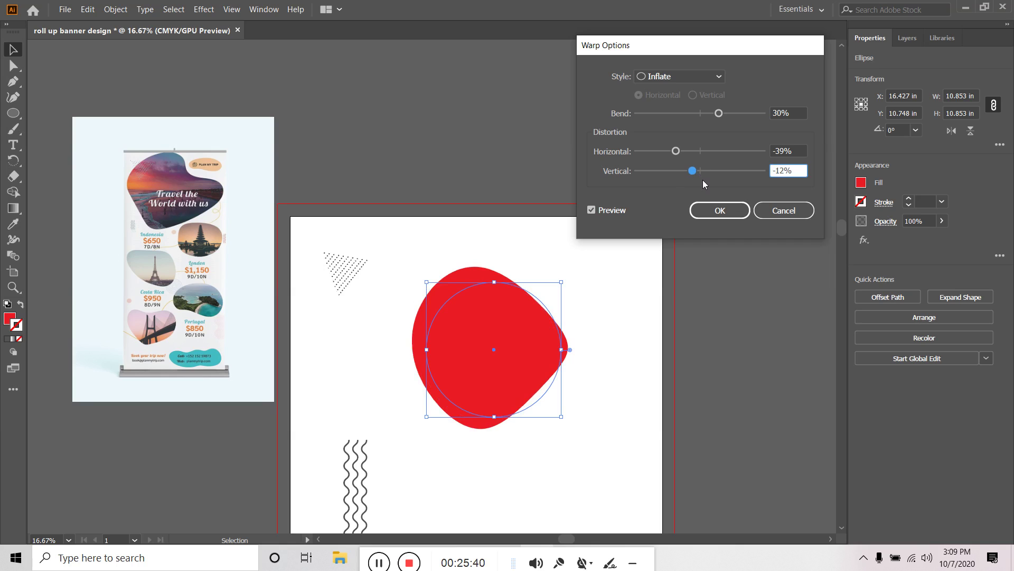
left_click(720, 210)
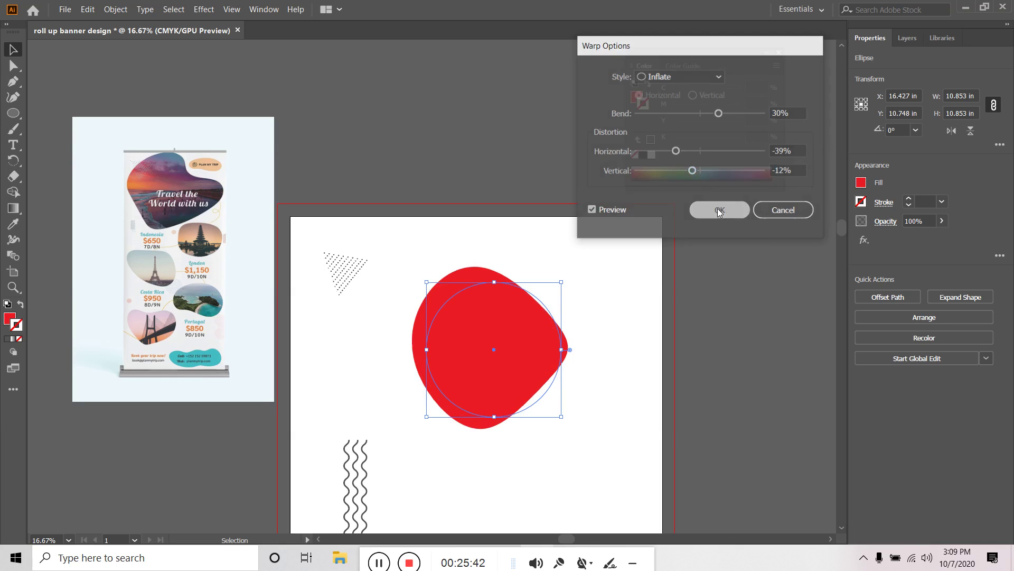
Enlarge the red blob from its corners and top edge, and widen it leftward
left_click(613, 271)
left_click(487, 322)
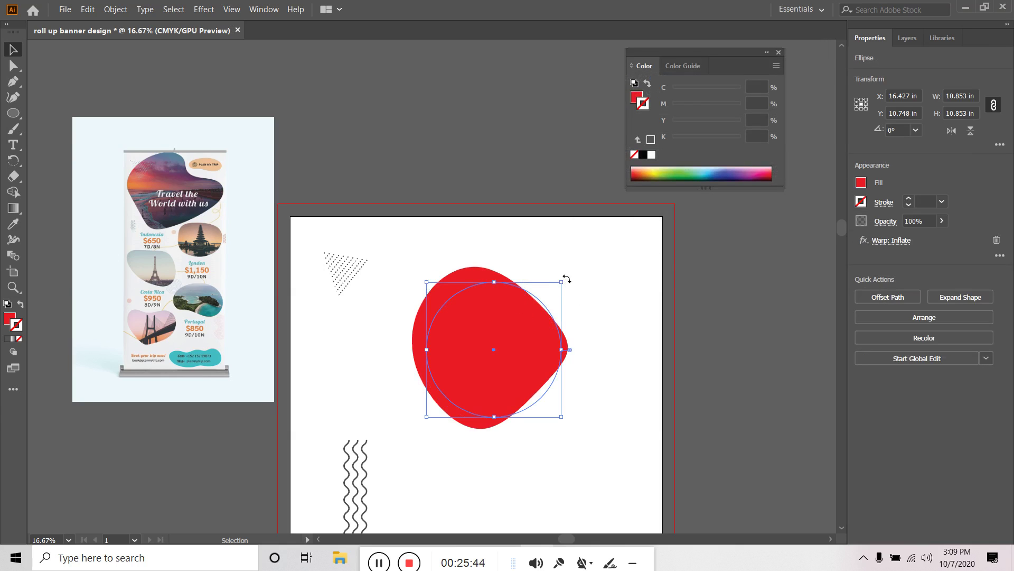
left_click_drag(561, 281, 581, 302)
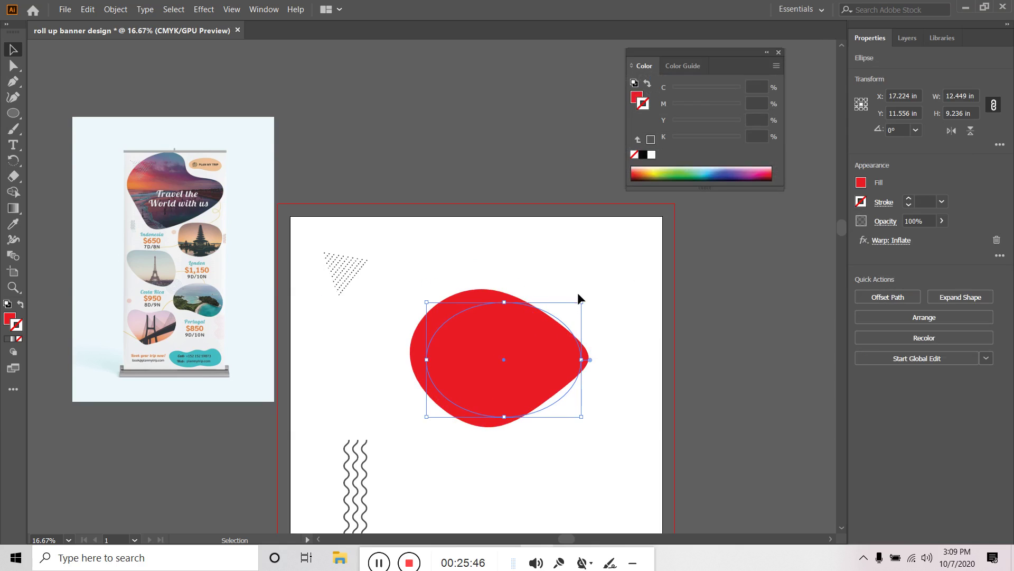
left_click_drag(504, 301, 504, 280)
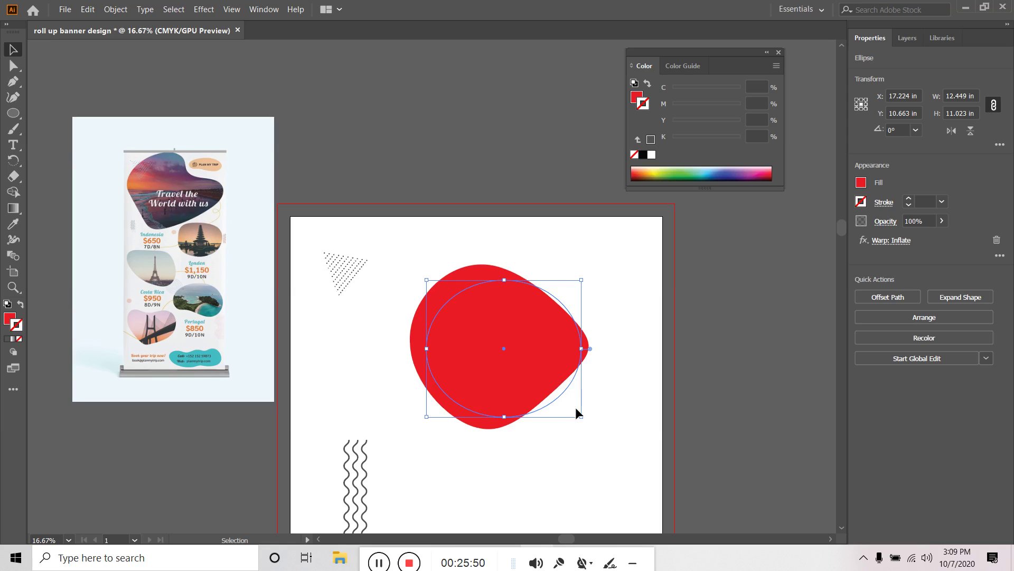
left_click_drag(582, 416, 614, 424)
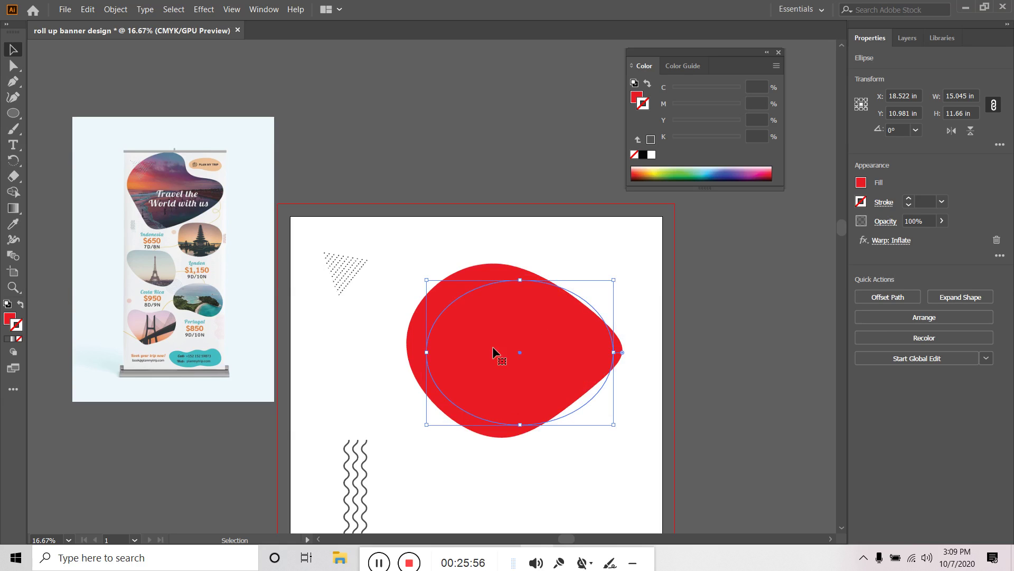
left_click_drag(426, 351, 400, 353)
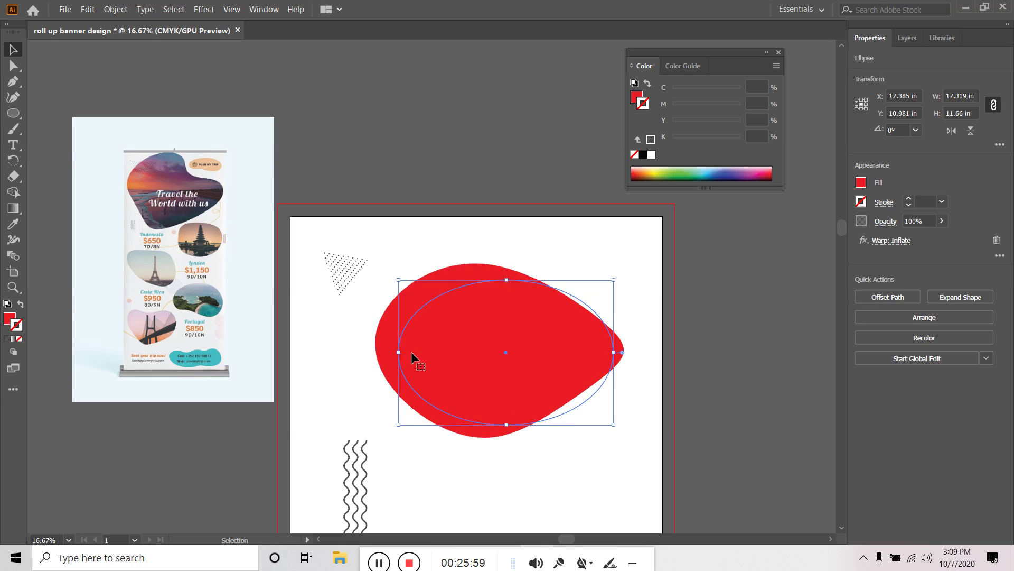
Fine-tune the blob's width and height and raise it, reaching about 24.4 × 15.5 in
left_click(614, 352)
left_click_drag(614, 352, 592, 351)
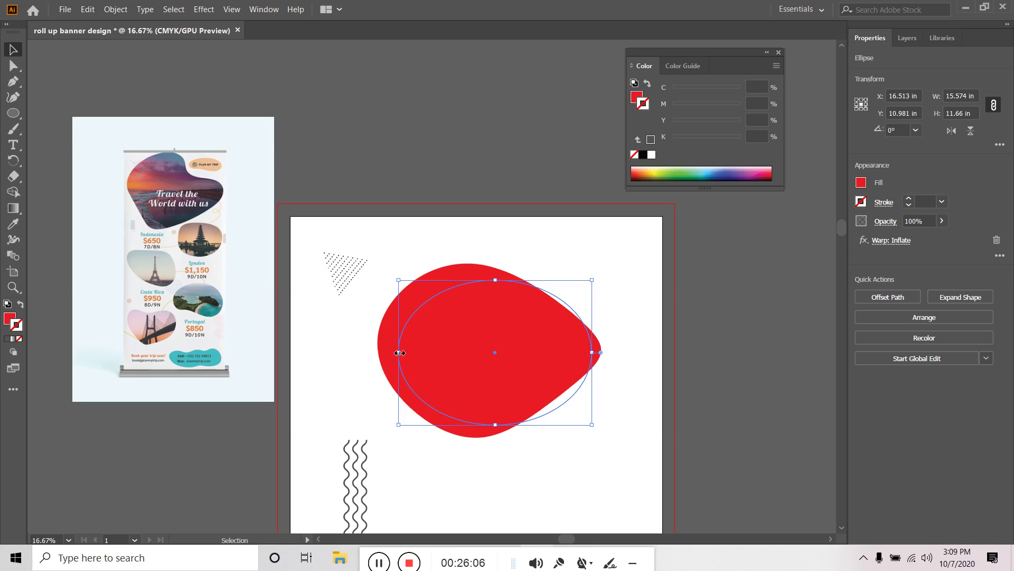
left_click_drag(400, 352, 343, 351)
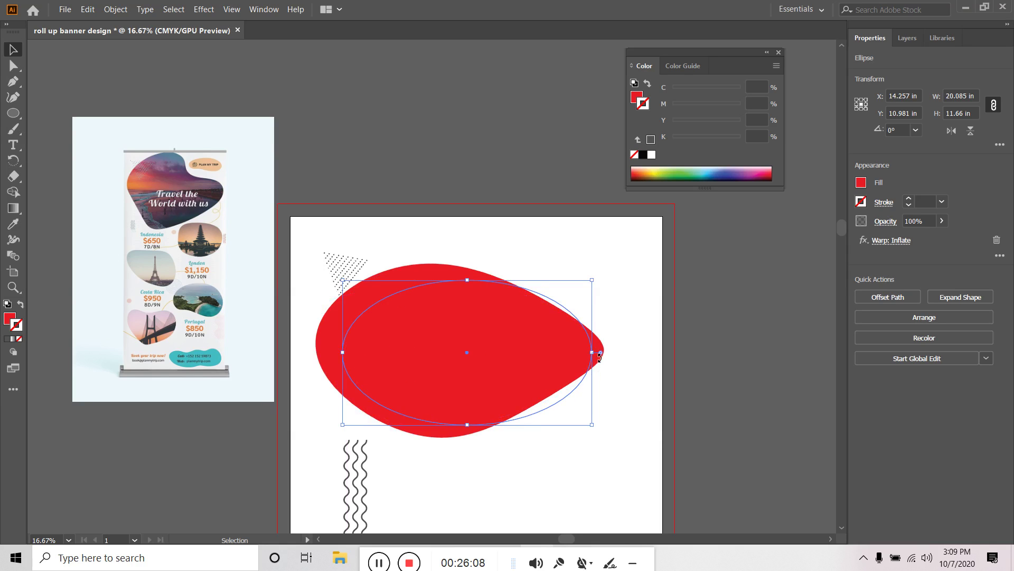
left_click_drag(595, 351, 604, 352)
left_click_drag(476, 426, 457, 408)
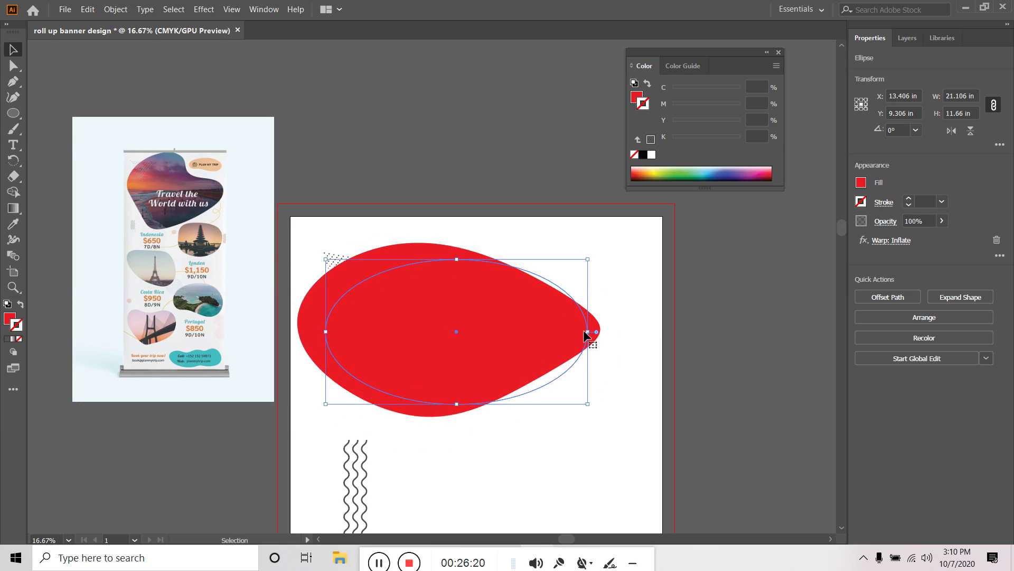
left_click_drag(589, 333, 630, 335)
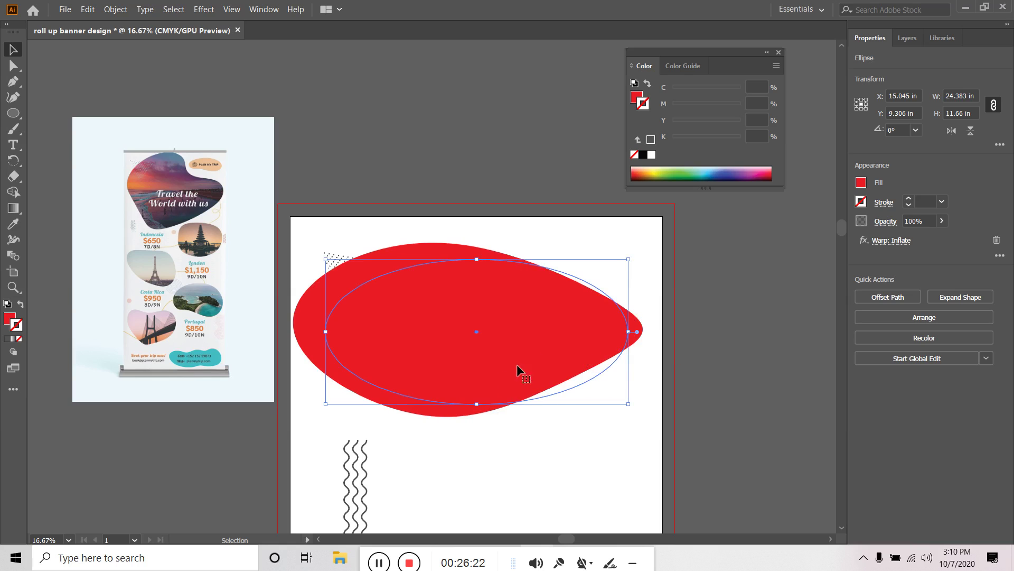
left_click_drag(482, 404, 494, 452)
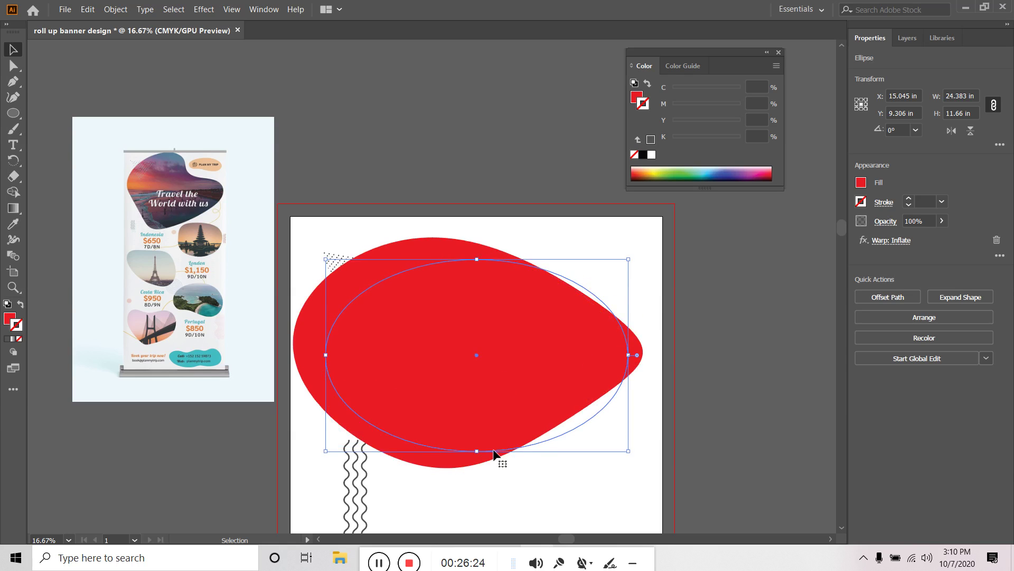
left_click(887, 244)
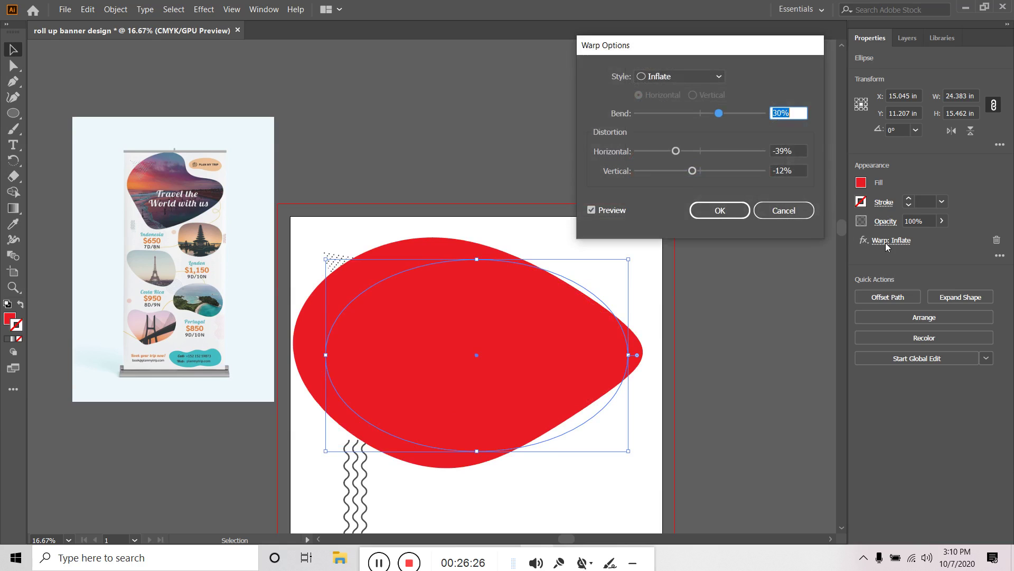
left_click(685, 151)
left_click_drag(706, 155, 698, 175)
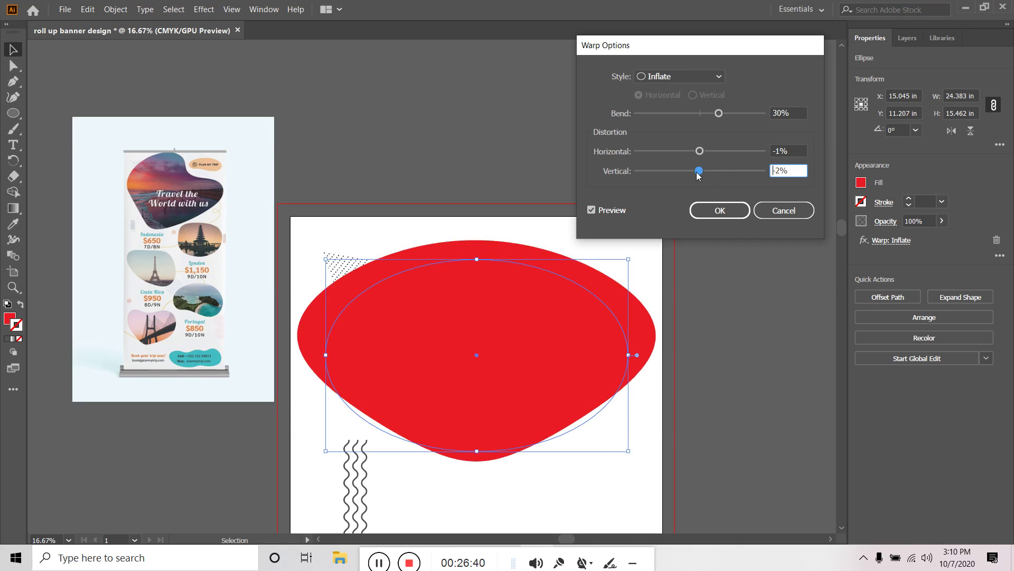
mouse_move(721, 114)
left_mouse_down()
mouse_move(744, 118)
mouse_move(687, 114)
mouse_move(725, 118)
left_mouse_up()
left_click(703, 78)
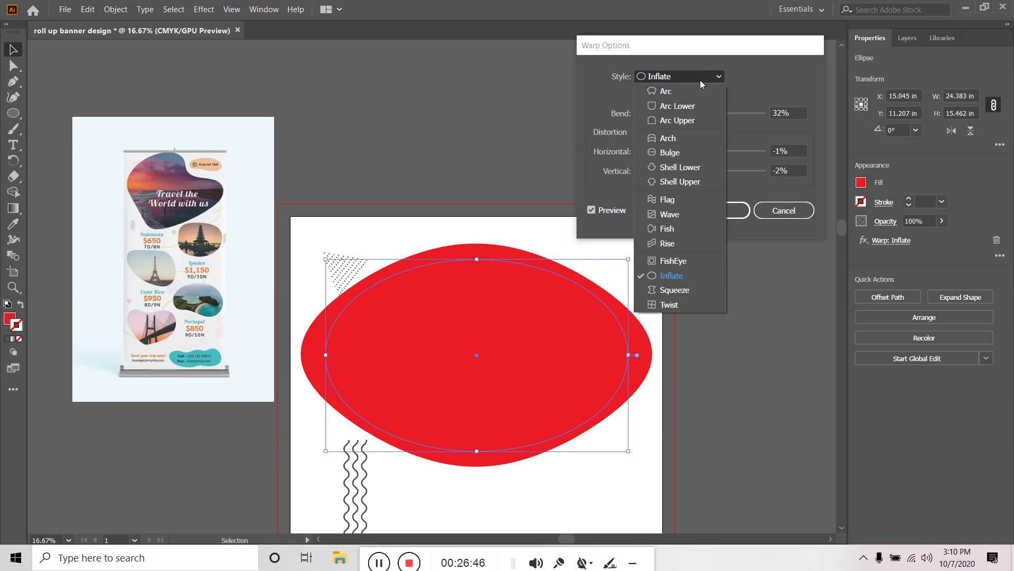
left_click(671, 290)
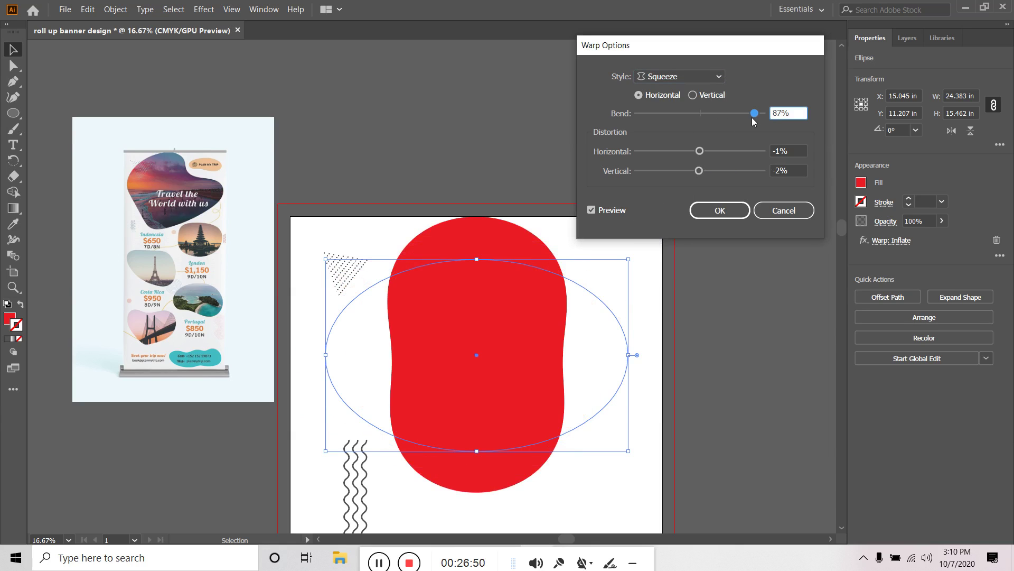
left_click_drag(753, 117, 703, 116)
left_click(700, 76)
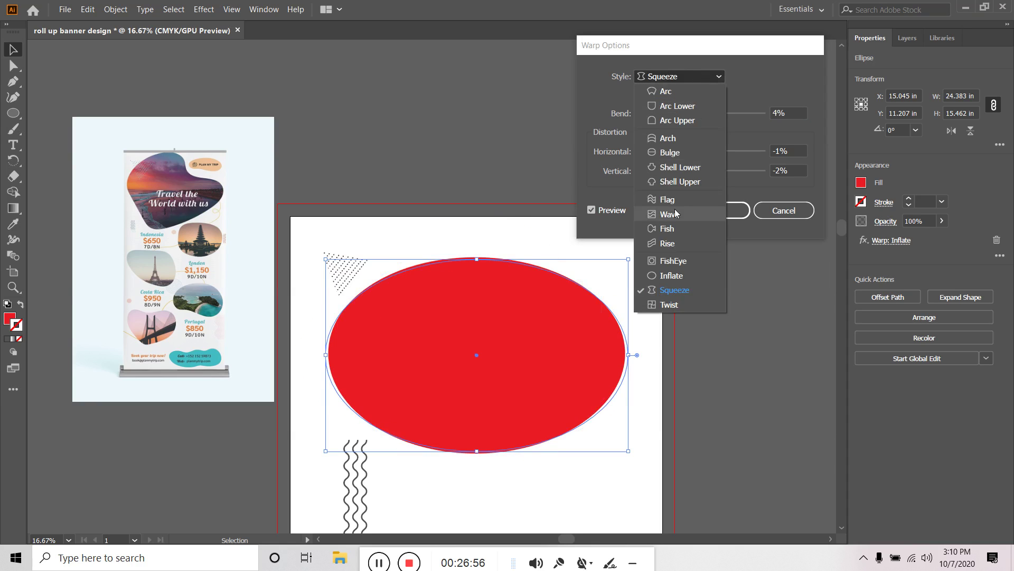
left_click(677, 272)
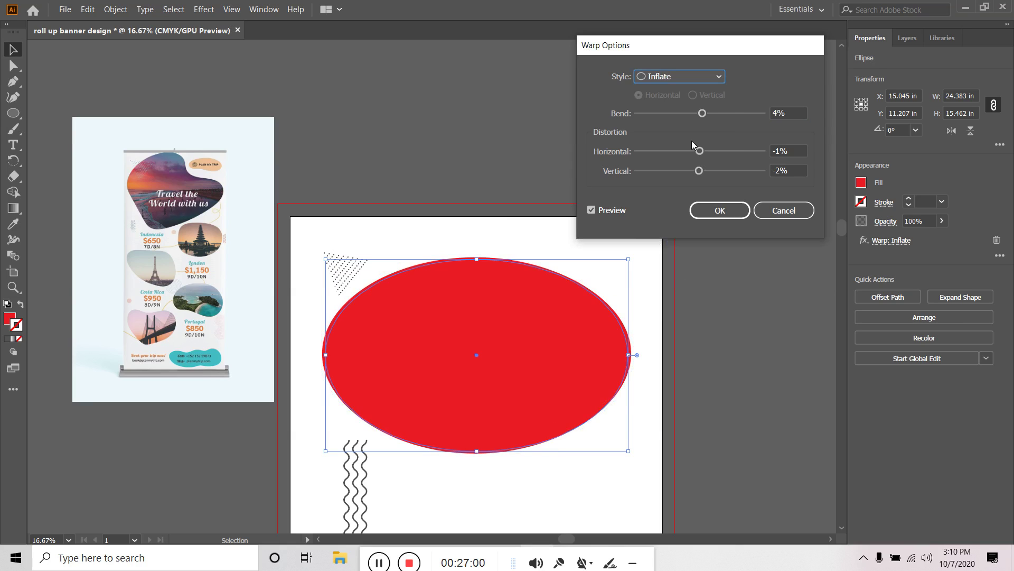
left_click_drag(702, 113, 727, 114)
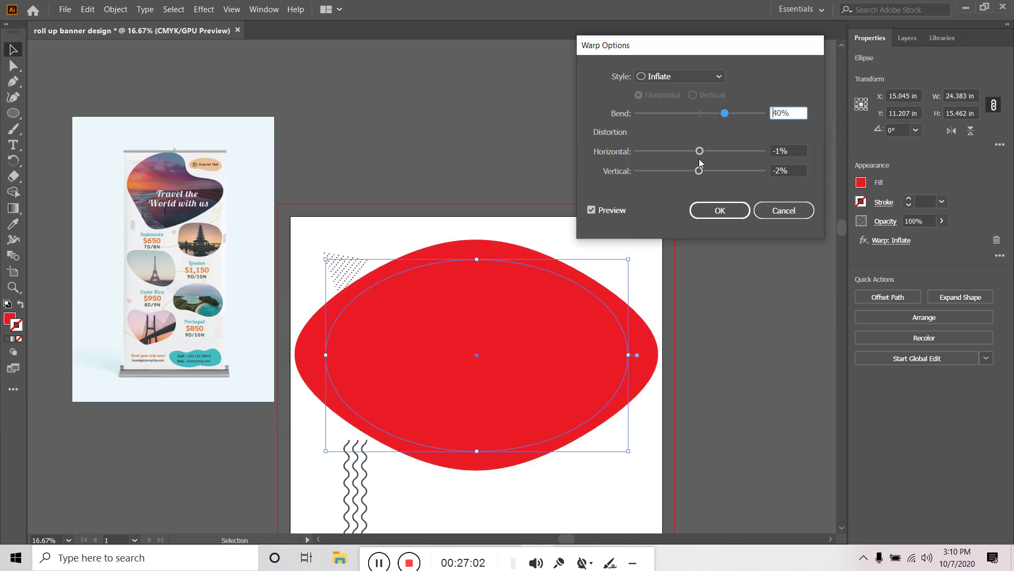
left_click_drag(699, 151, 680, 179)
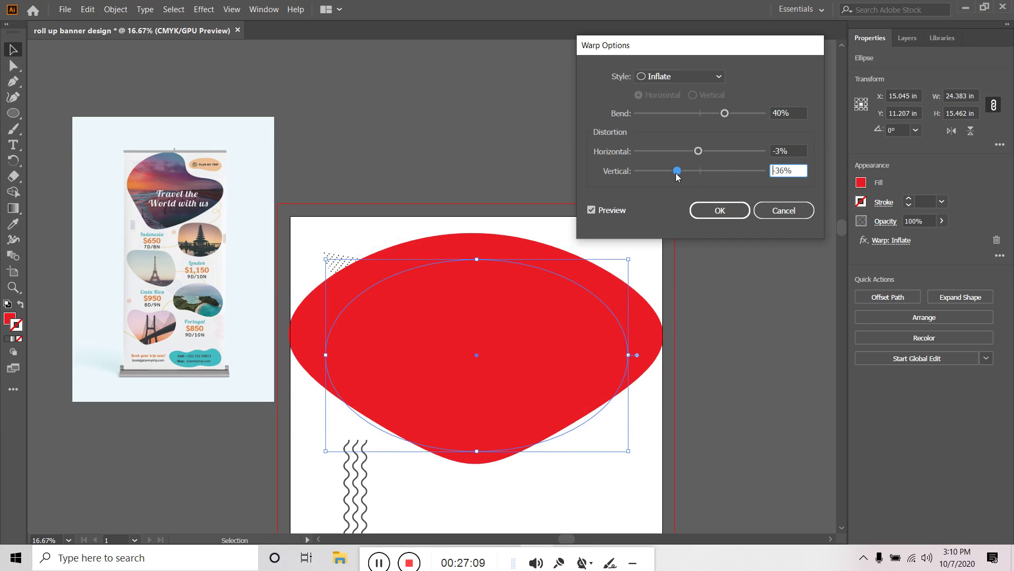
left_click(779, 212)
left_click(751, 267)
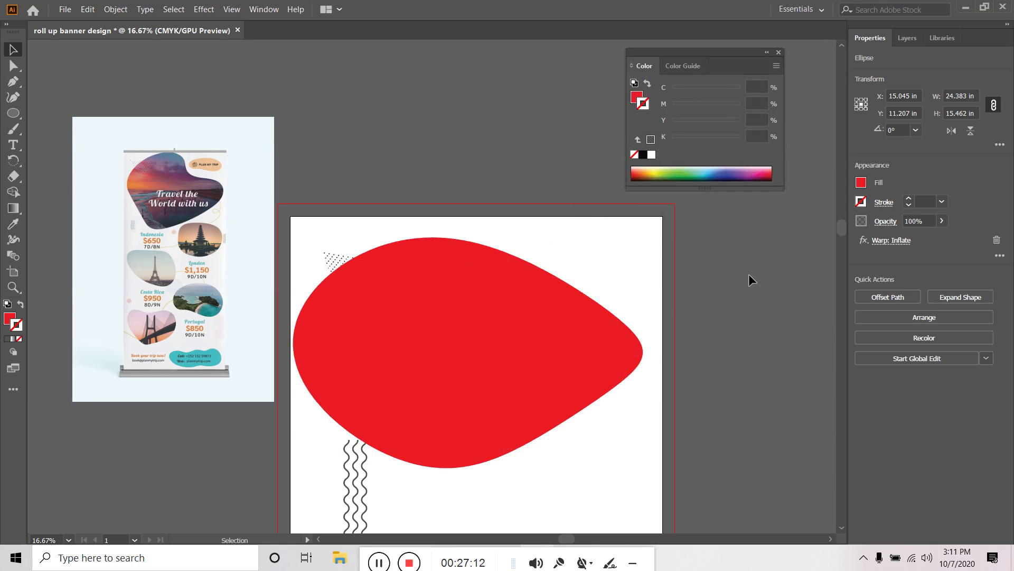
Remove the blob's Inflate warp and adjust the Twist warp's bend into a rounded triangle
left_click(506, 305)
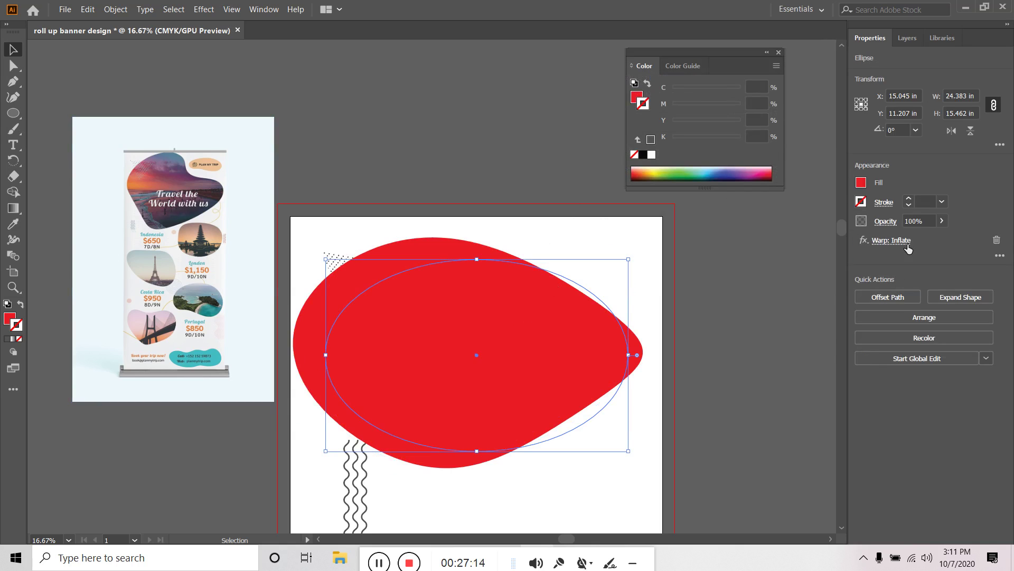
left_click(997, 241)
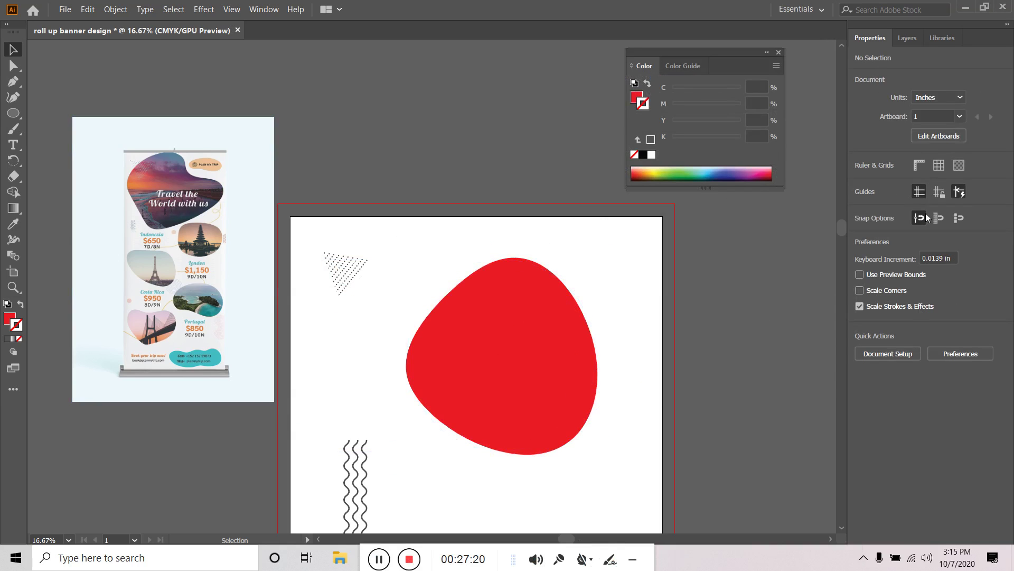
left_click(511, 341)
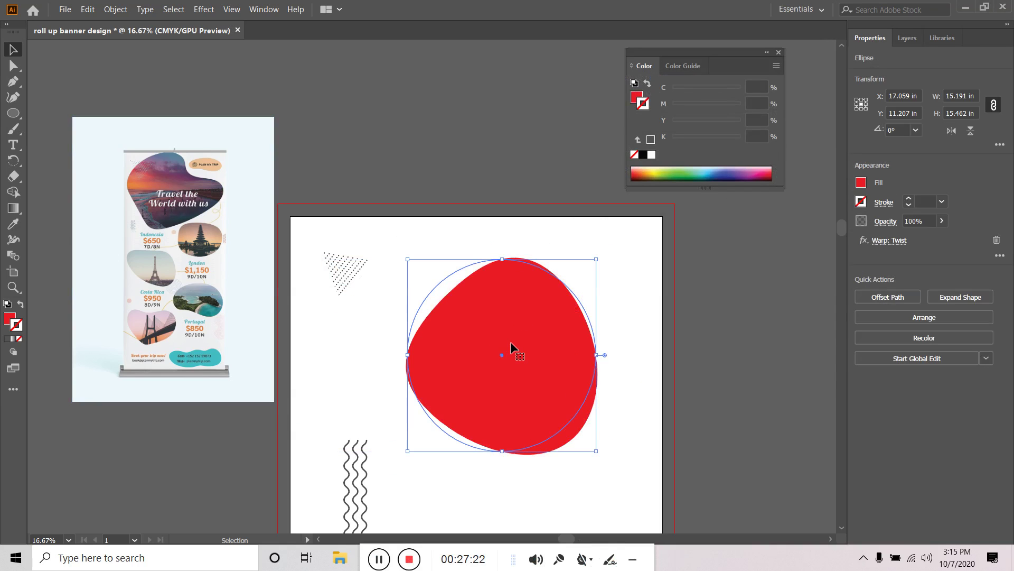
left_click(898, 241)
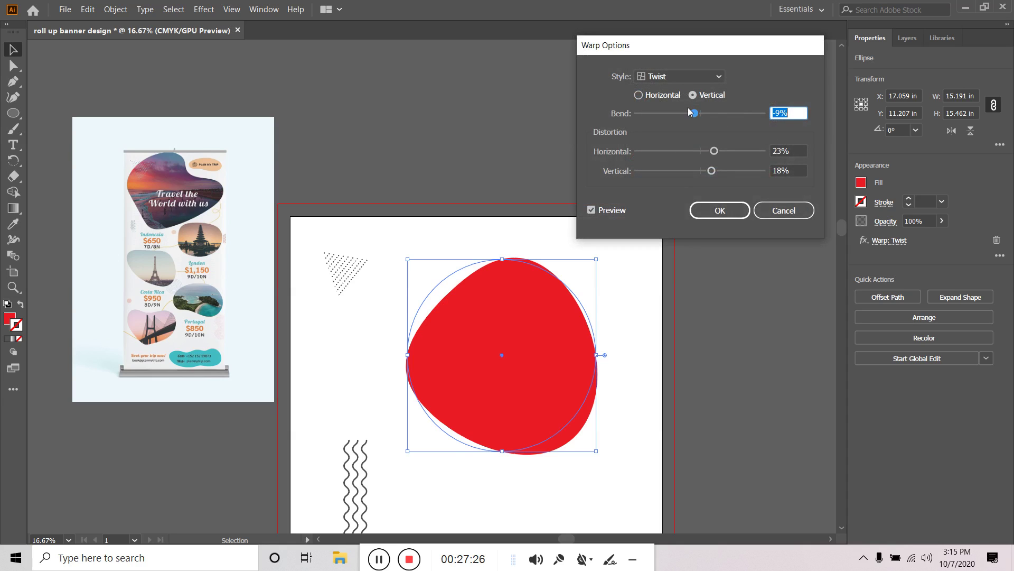
left_click_drag(698, 117, 675, 118)
left_click_drag(693, 116, 706, 116)
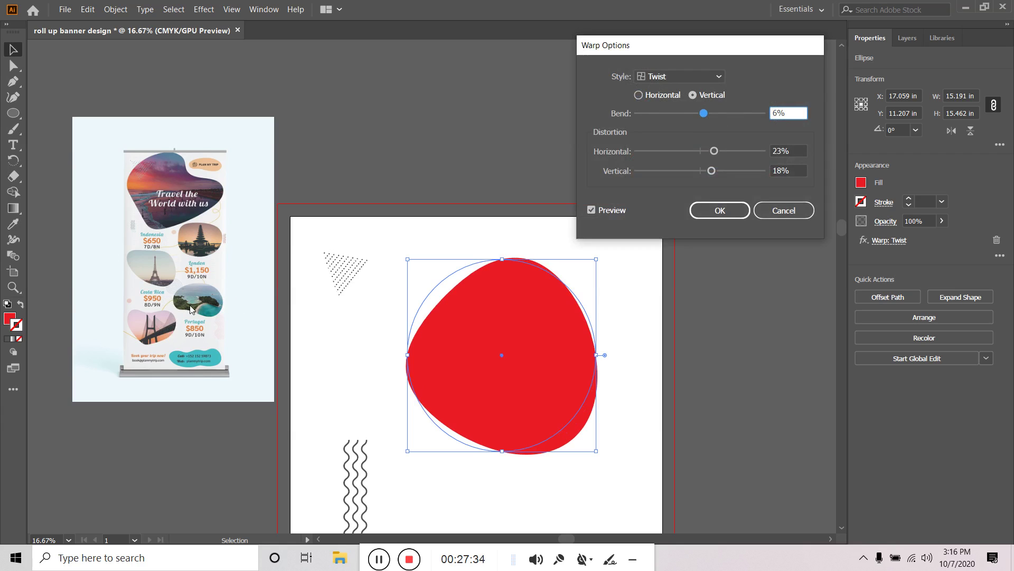
left_click_drag(703, 116, 713, 122)
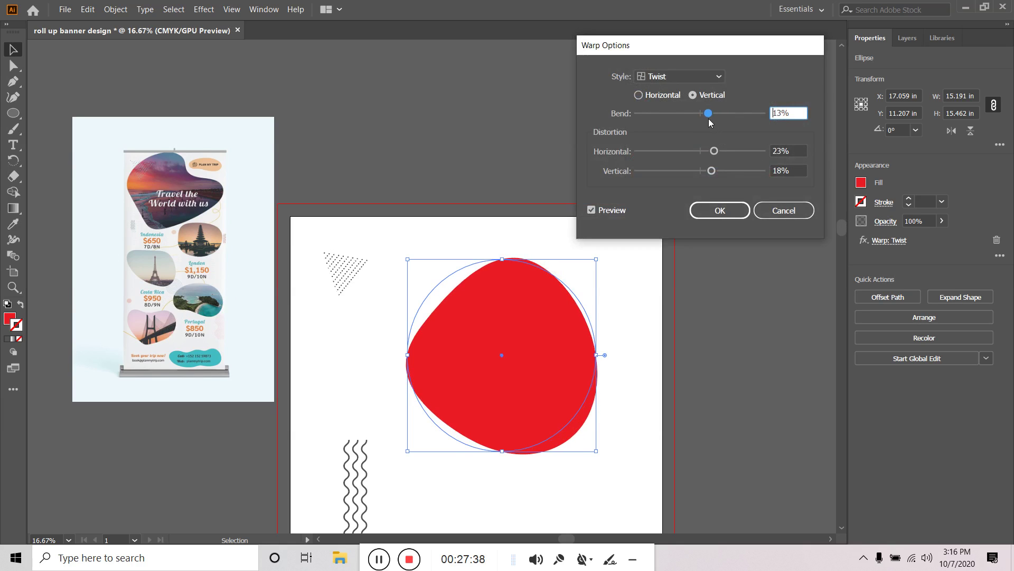
left_click(717, 210)
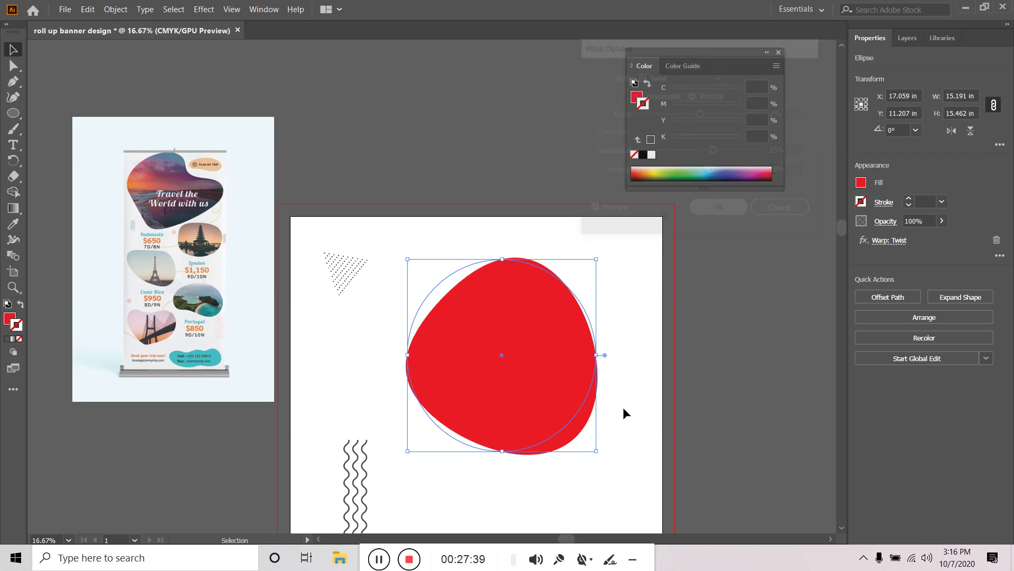
left_click(648, 344)
Move the twisted red blob down to the artboard's right edge, above the concentric rings
scroll(640, 338, "down", 5)
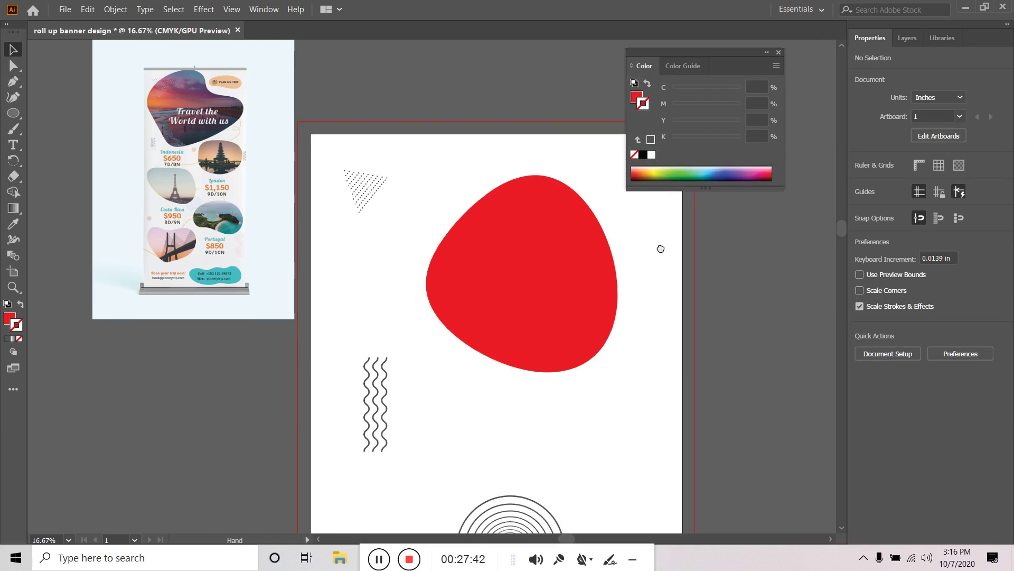
scroll(656, 224, "down", 1)
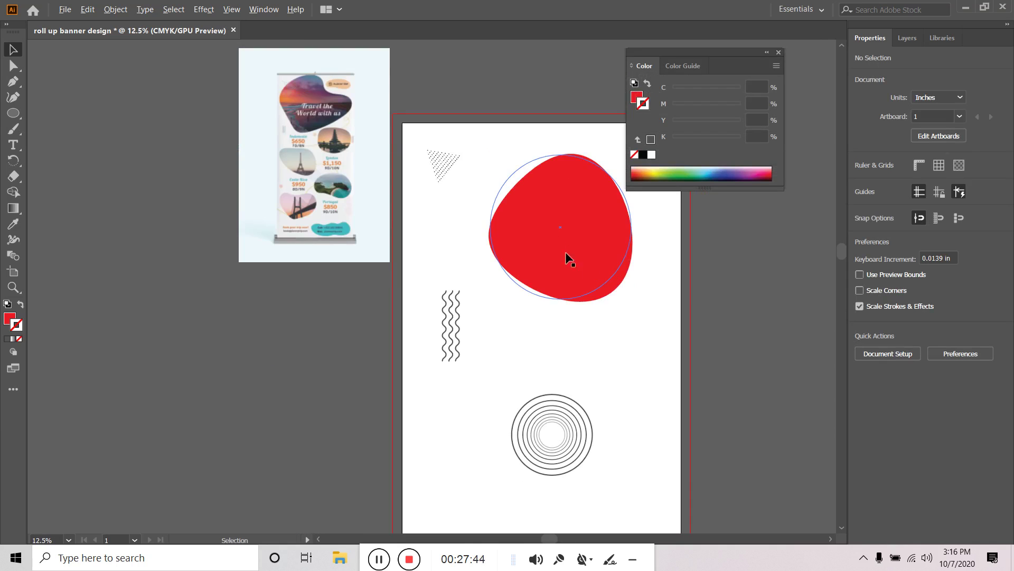
left_click_drag(560, 243, 611, 307)
left_click_drag(769, 280, 720, 356)
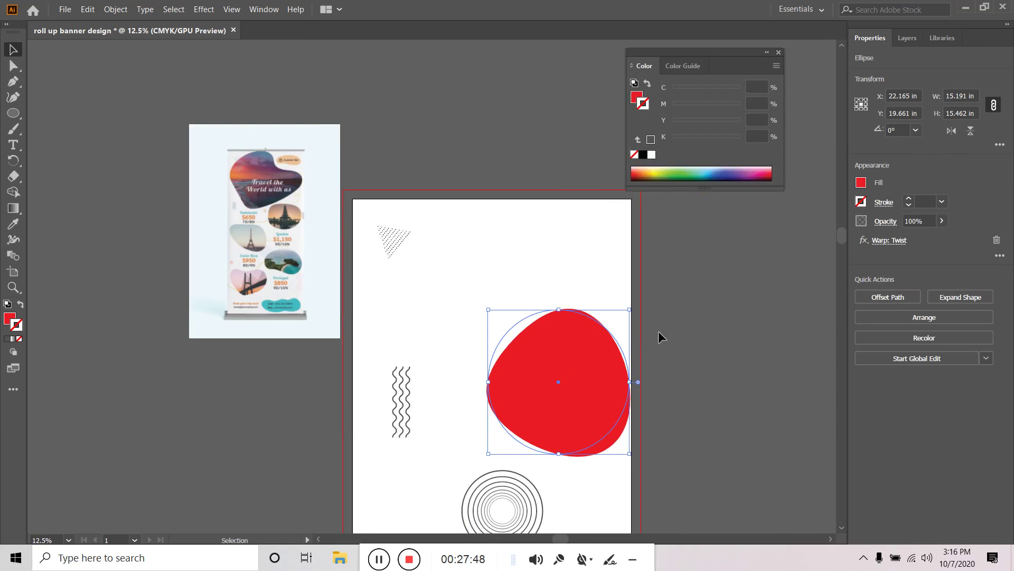
left_click(683, 287)
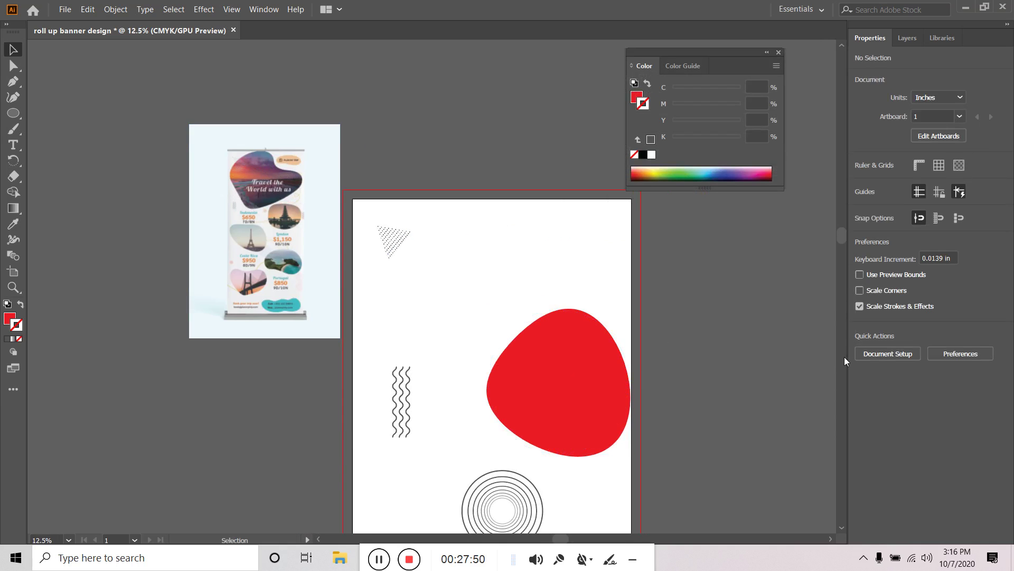
left_click(13, 82)
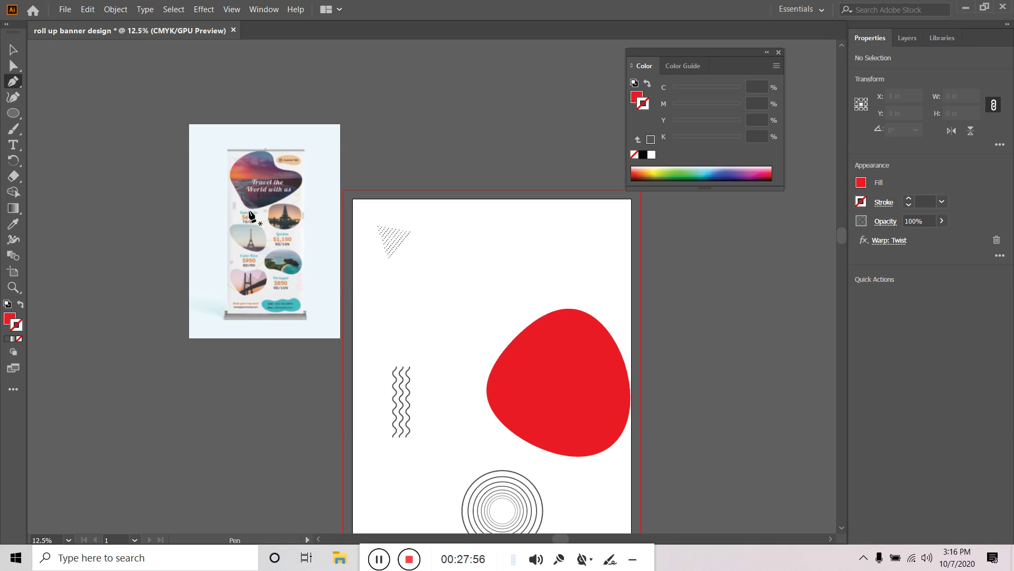
left_click_drag(249, 210, 232, 174)
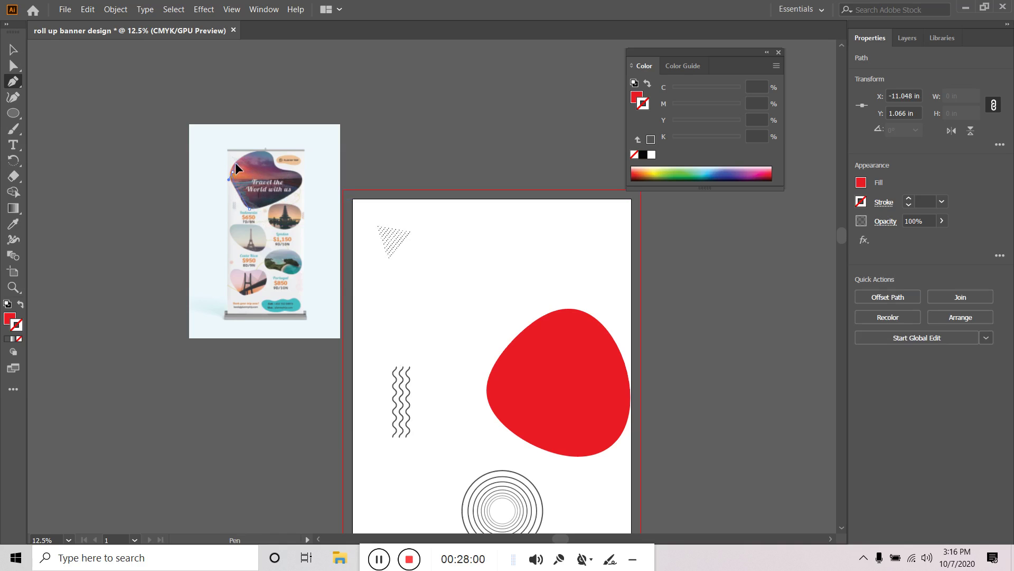
left_click(238, 157)
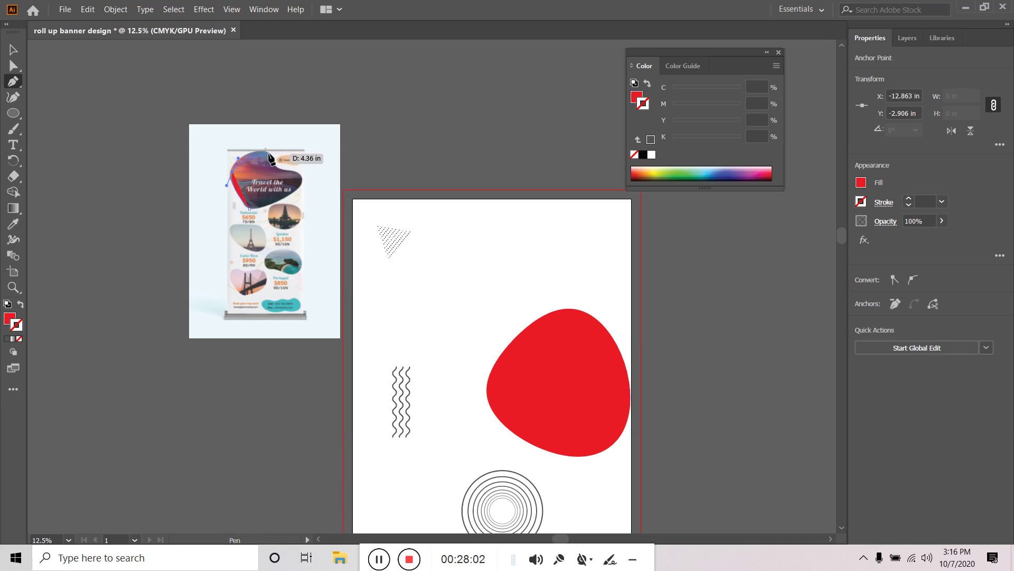
left_click_drag(272, 156, 309, 184)
left_click(294, 172)
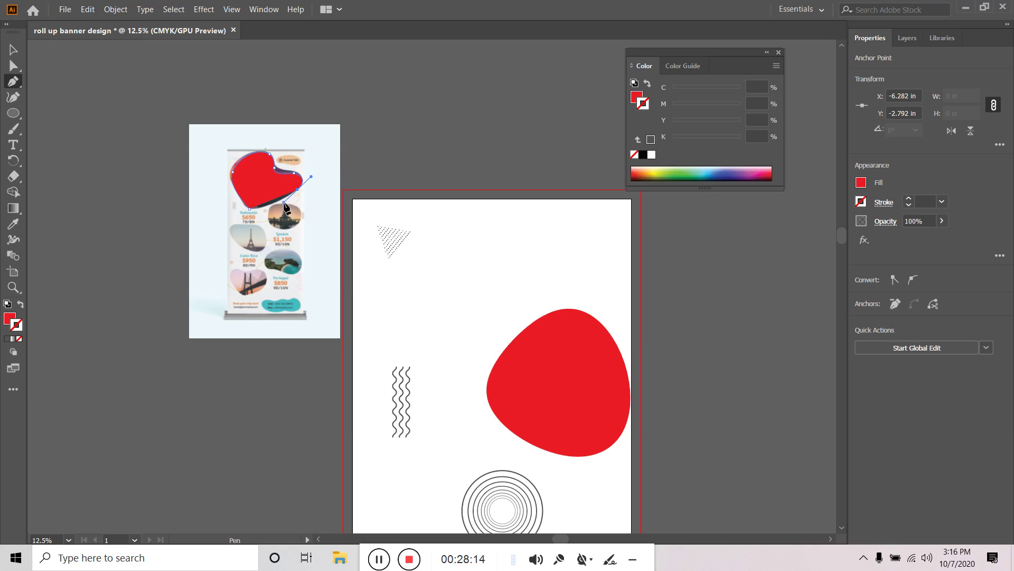
left_click(249, 207)
left_click_drag(251, 207, 477, 274)
left_click(13, 51)
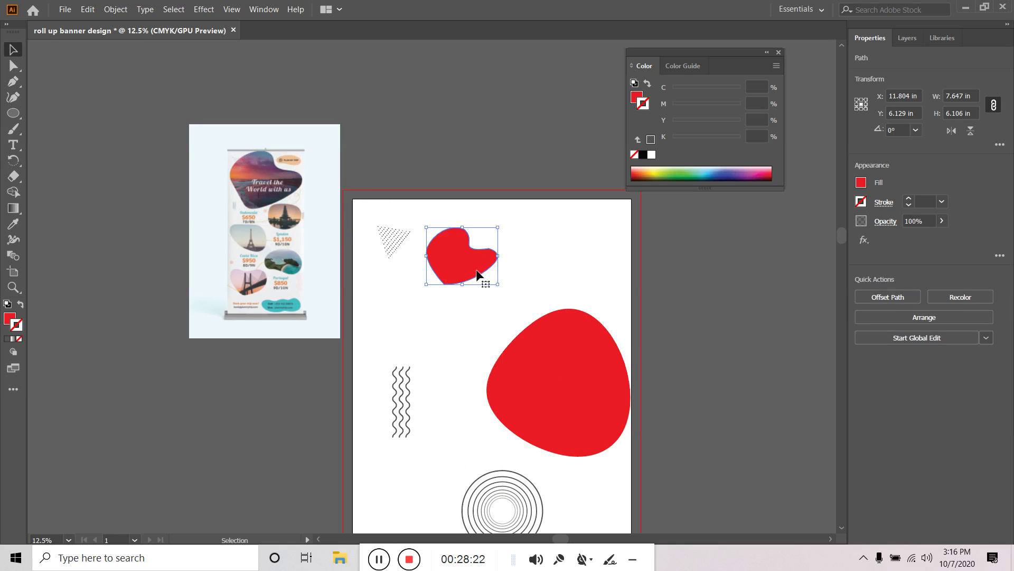
left_click(412, 258)
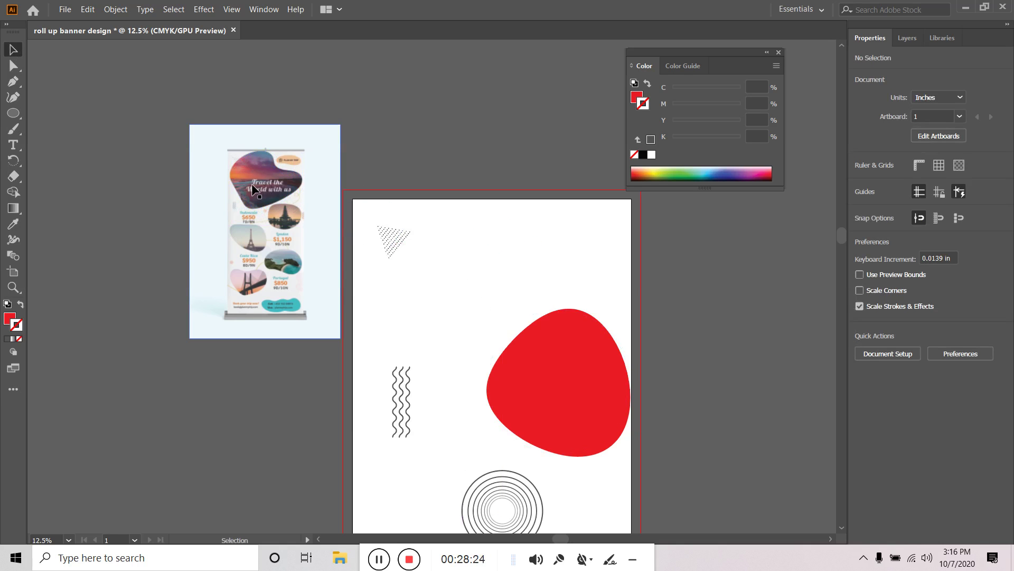
Start a new Pen path below the dotted triangle with a first anchor and a curved anchor
left_click(13, 82)
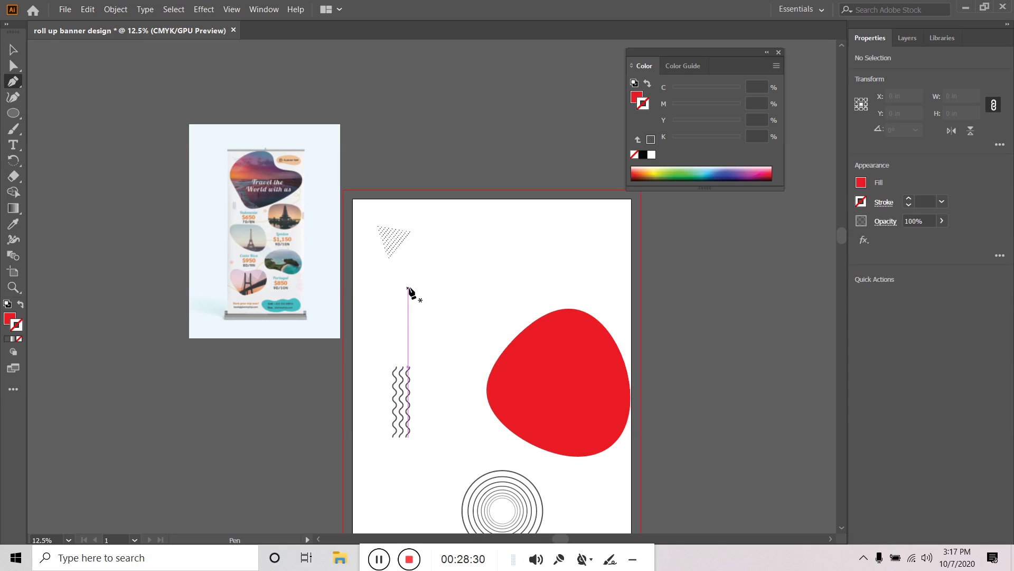
left_click(431, 327)
left_click_drag(413, 231, 471, 208)
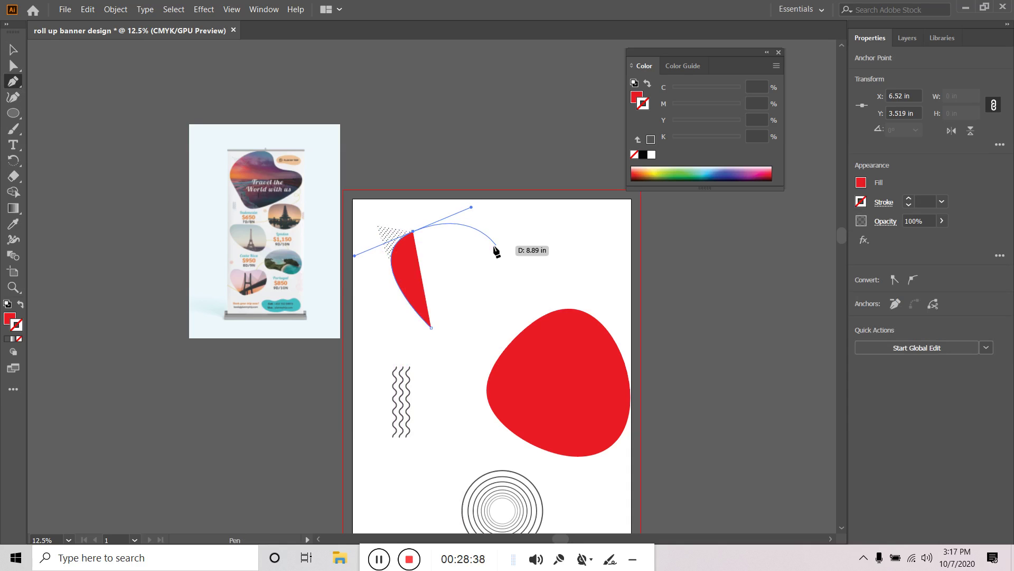
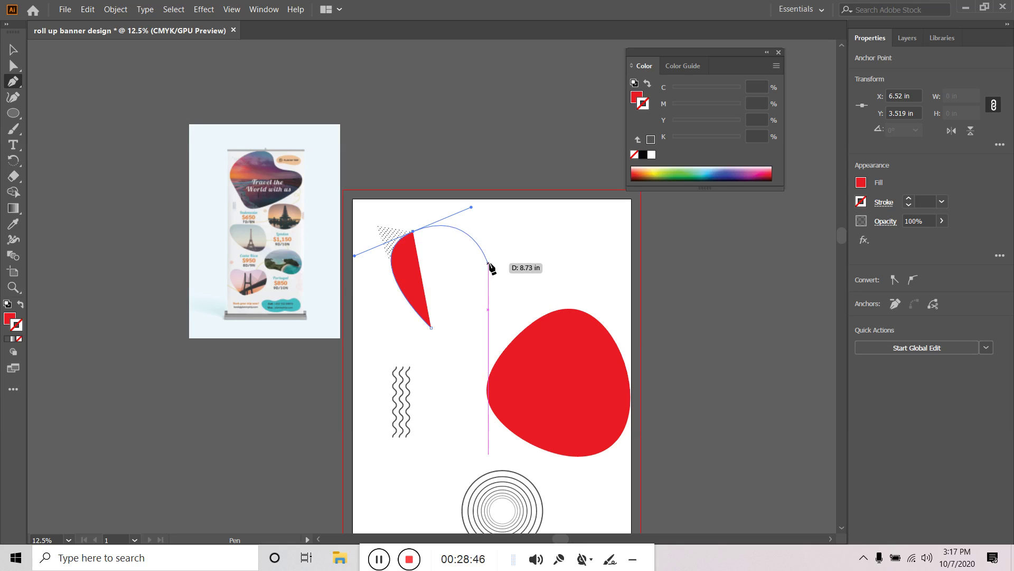
Discard the unfinished path and draw a new red Curvature blob with a long tail toward the red circle
key("ctrl+z")
key("ctrl+z")
key("ctrl+z")
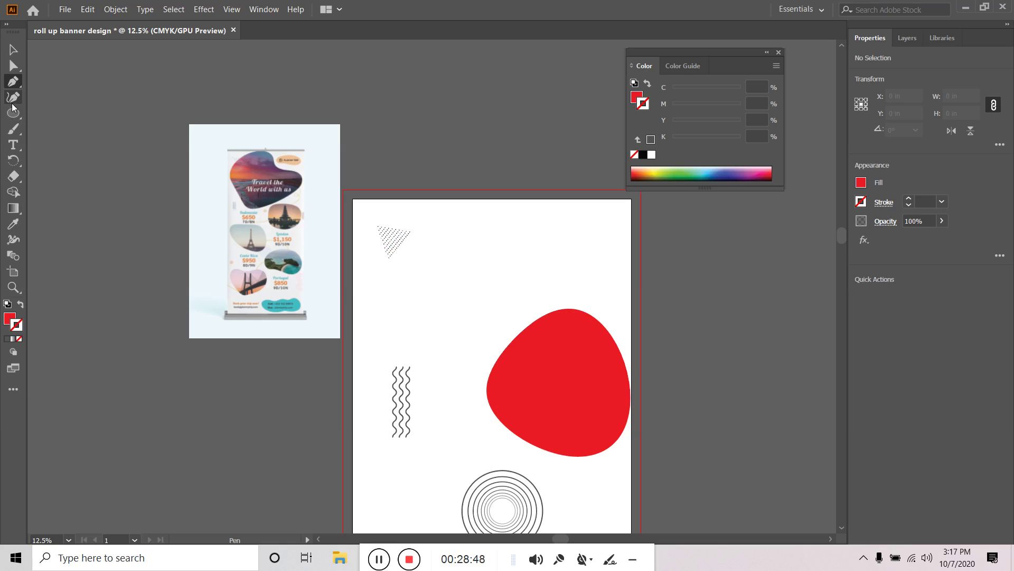
left_click(13, 102)
left_click(428, 354)
left_click(391, 275)
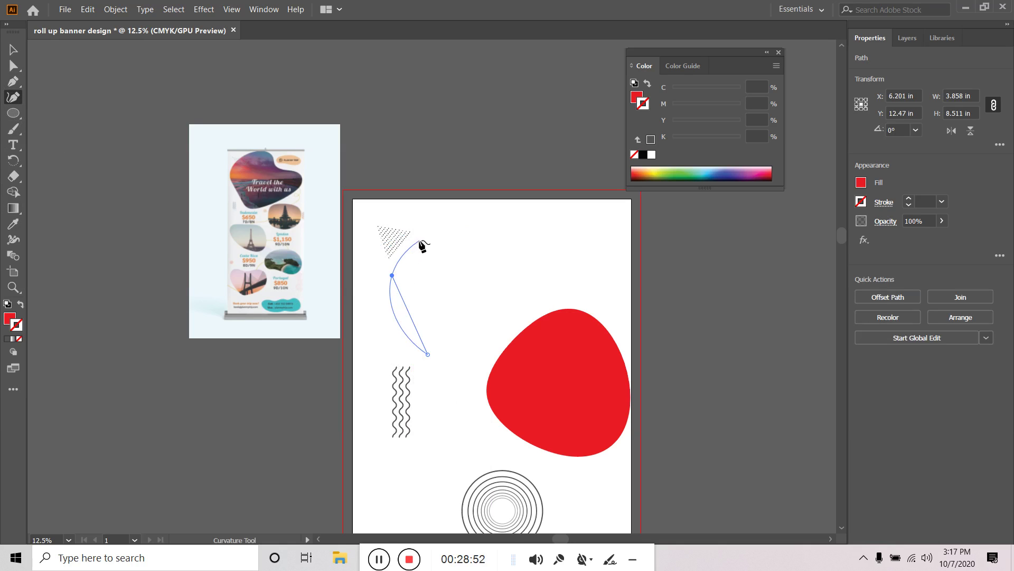
left_click(410, 243)
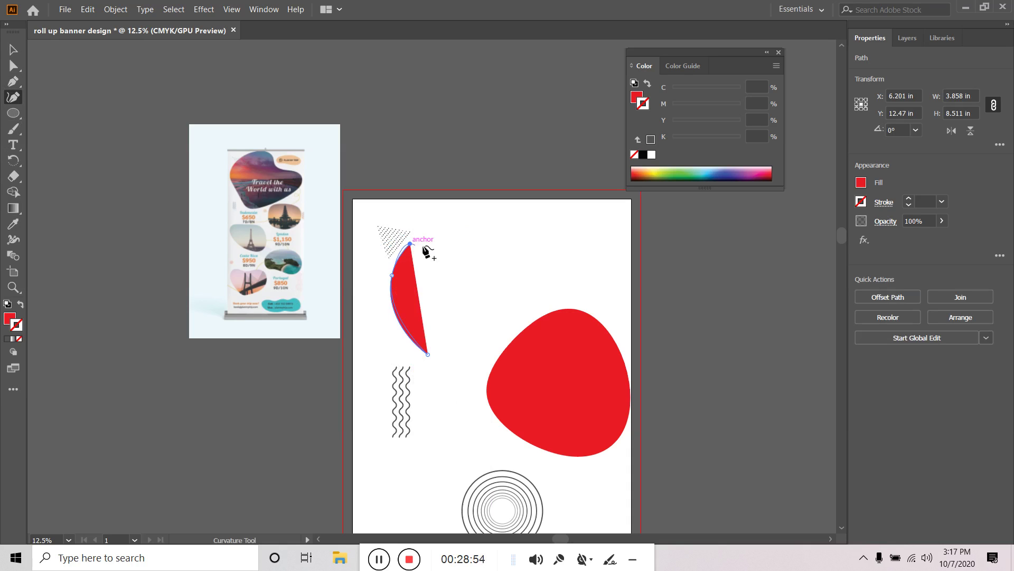
left_click(459, 261)
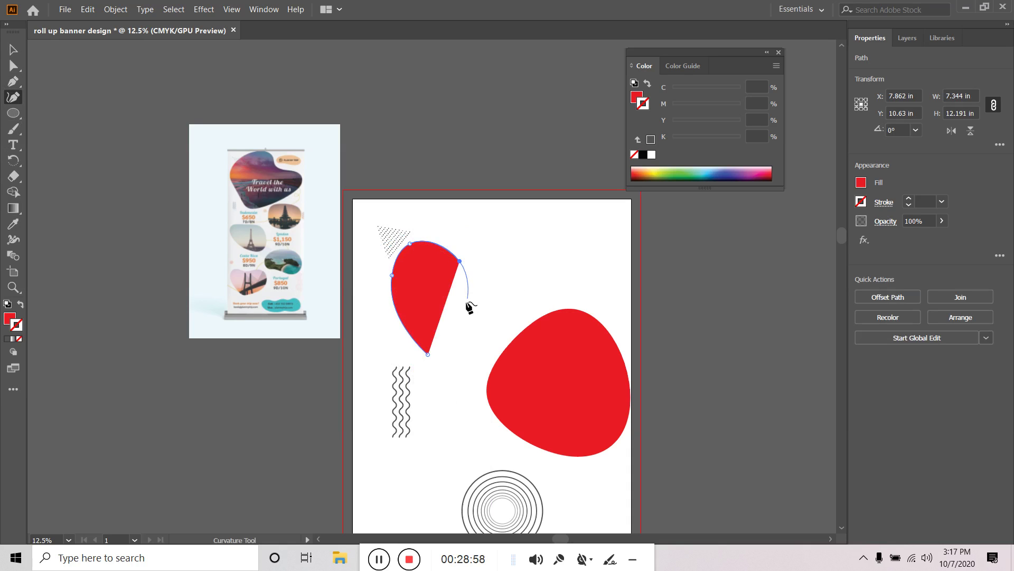
left_click(477, 304)
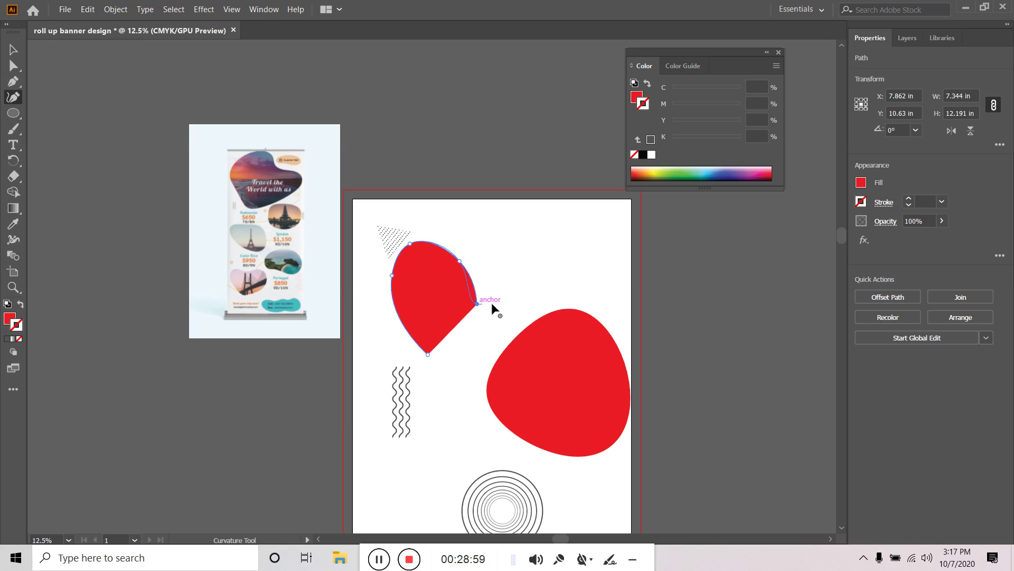
left_click(574, 280)
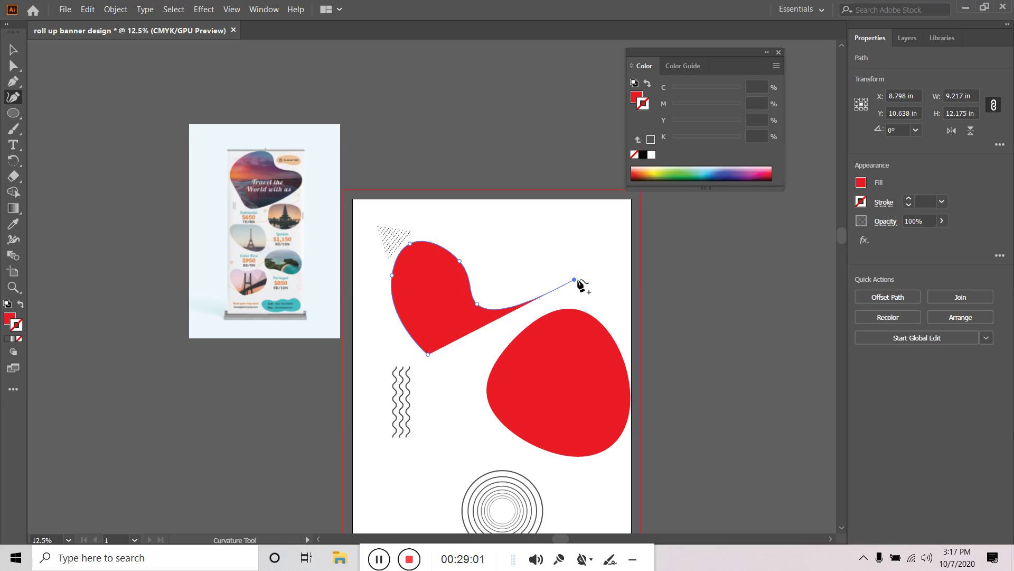
left_click(592, 323)
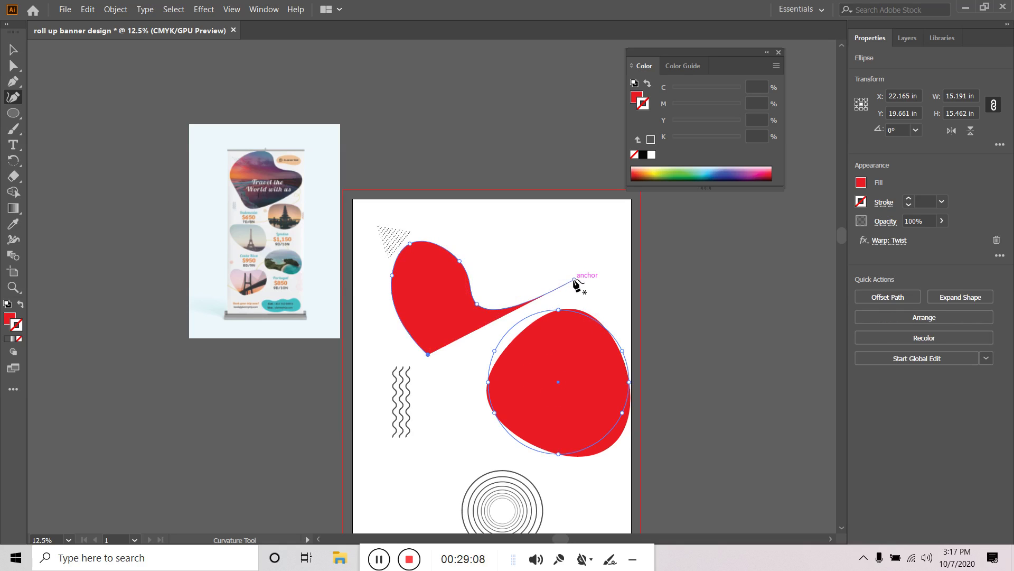
left_click(574, 279)
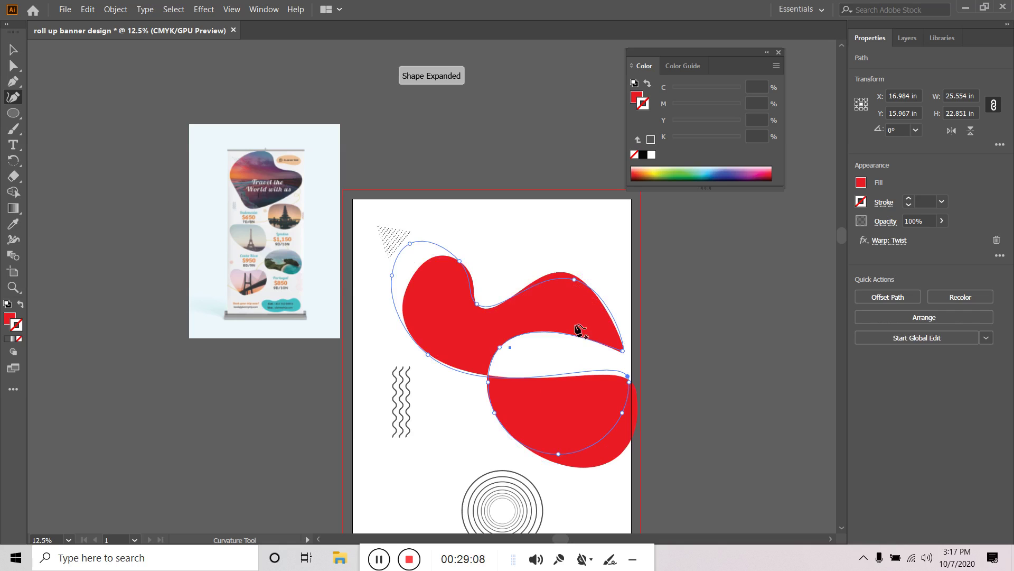
left_click(428, 354)
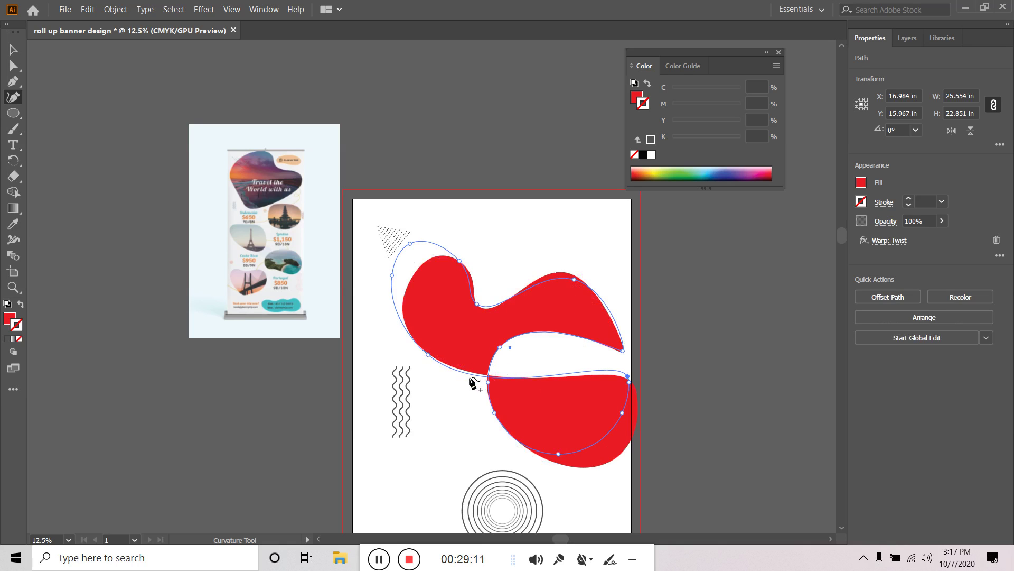
Undo the tail and close the red blob with a reshaped right side
key("ctrl+z")
key("ctrl+z")
left_click(451, 321, "ctrl")
key("ctrl+z")
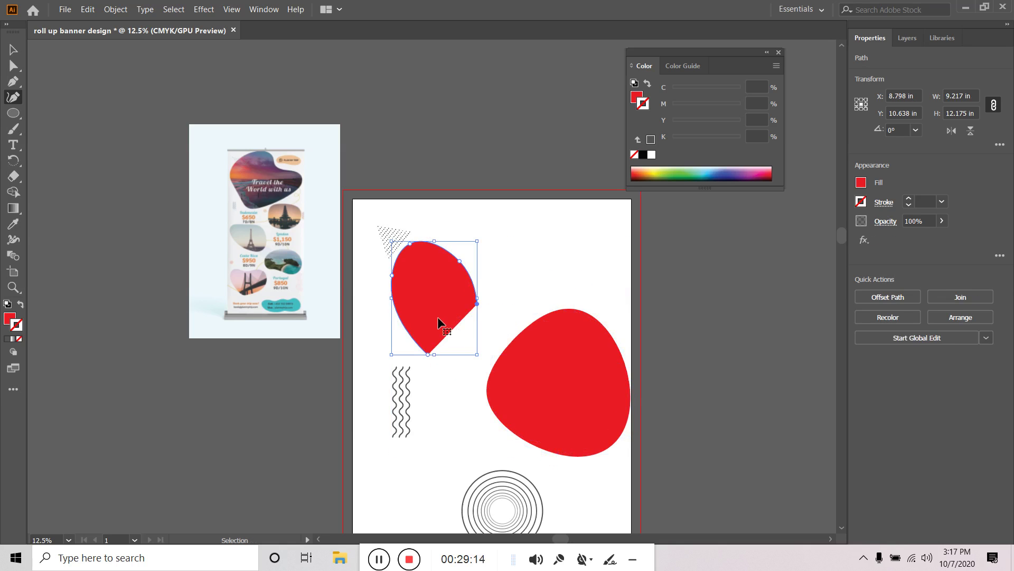
left_click(477, 305)
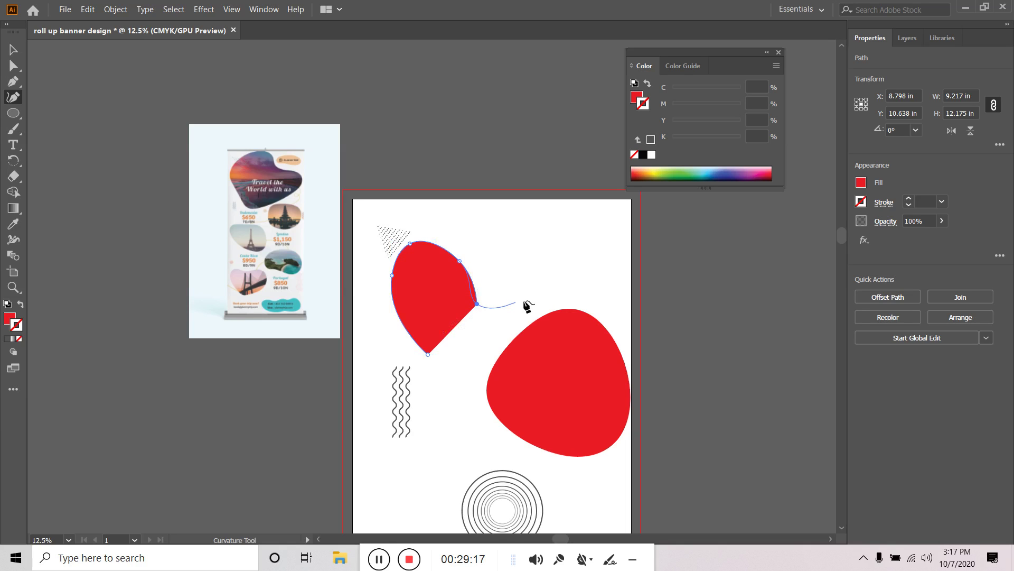
left_click(561, 280)
left_click(616, 313)
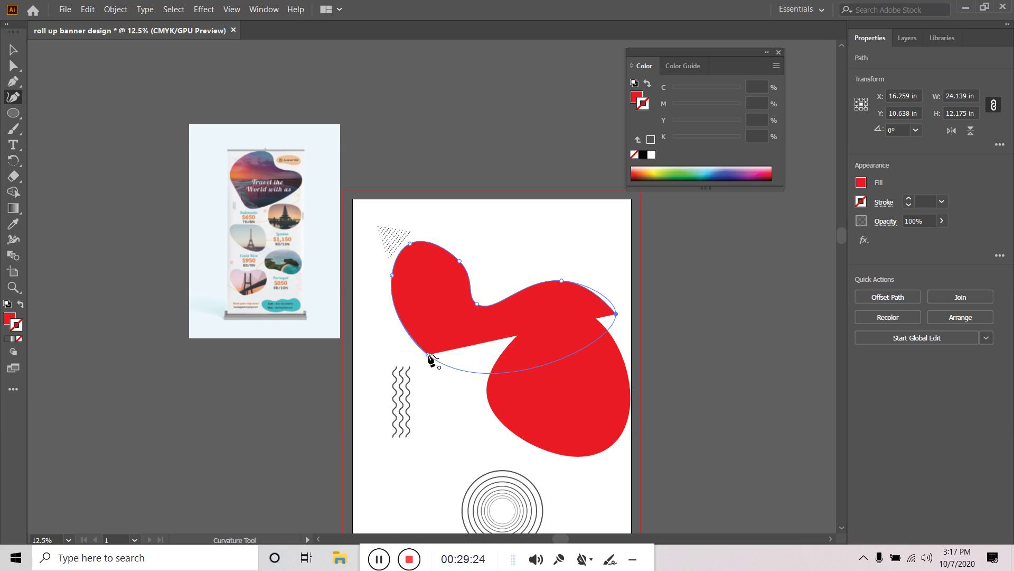
left_click(428, 355)
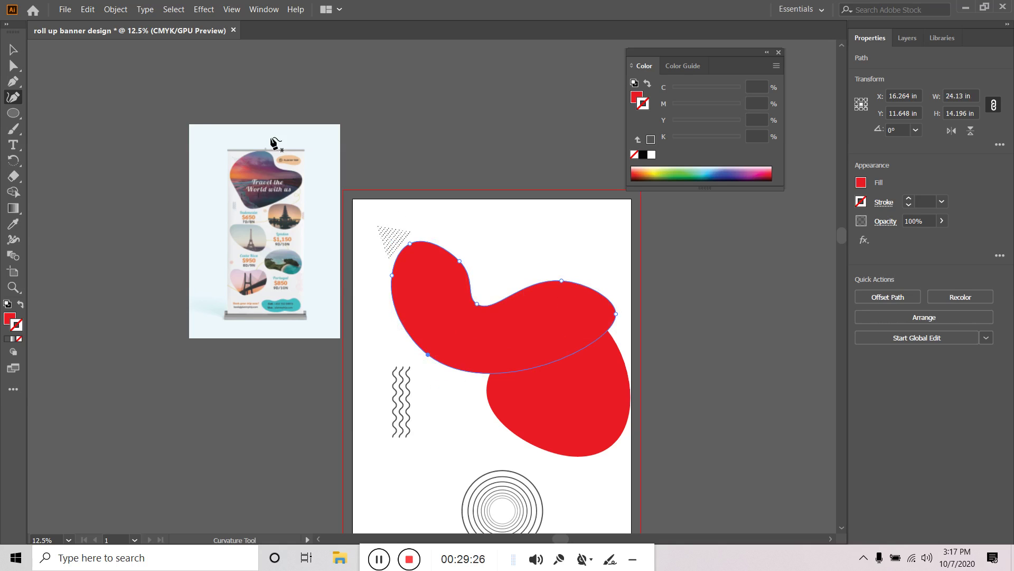
Move the new red blob up toward the top of the page
left_click(13, 49)
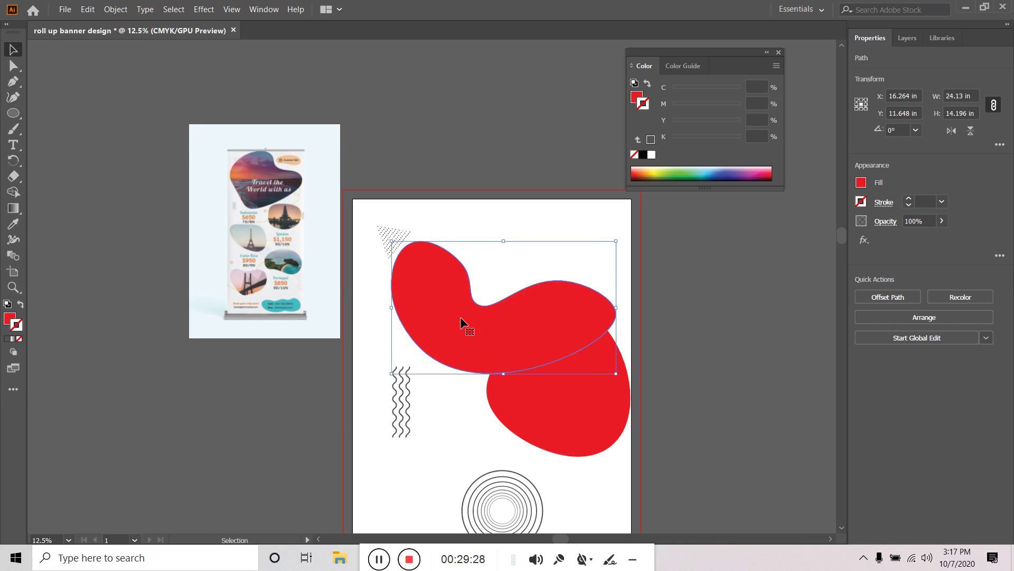
left_click_drag(460, 316, 456, 293)
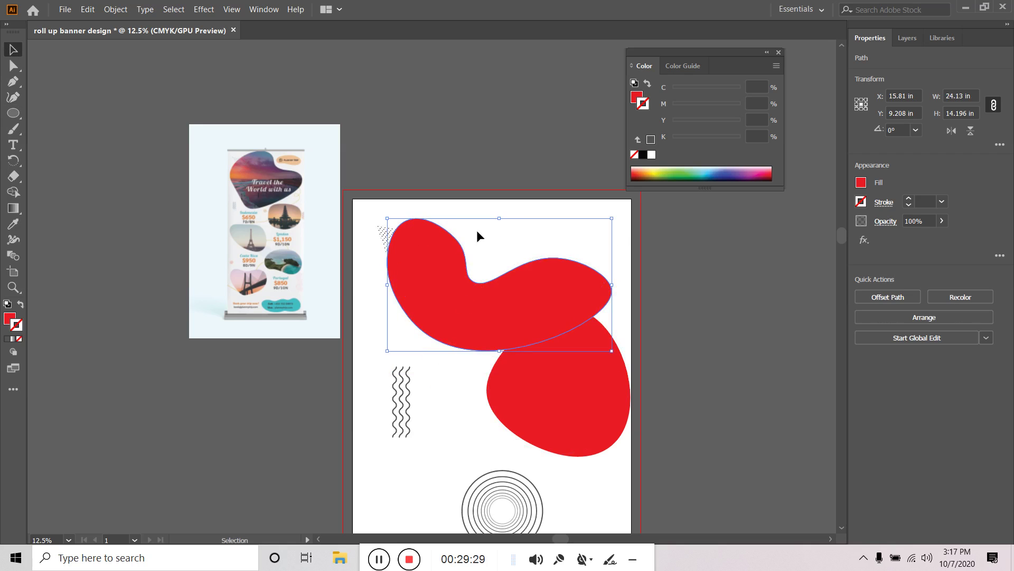
right_click(431, 251)
left_click(757, 378)
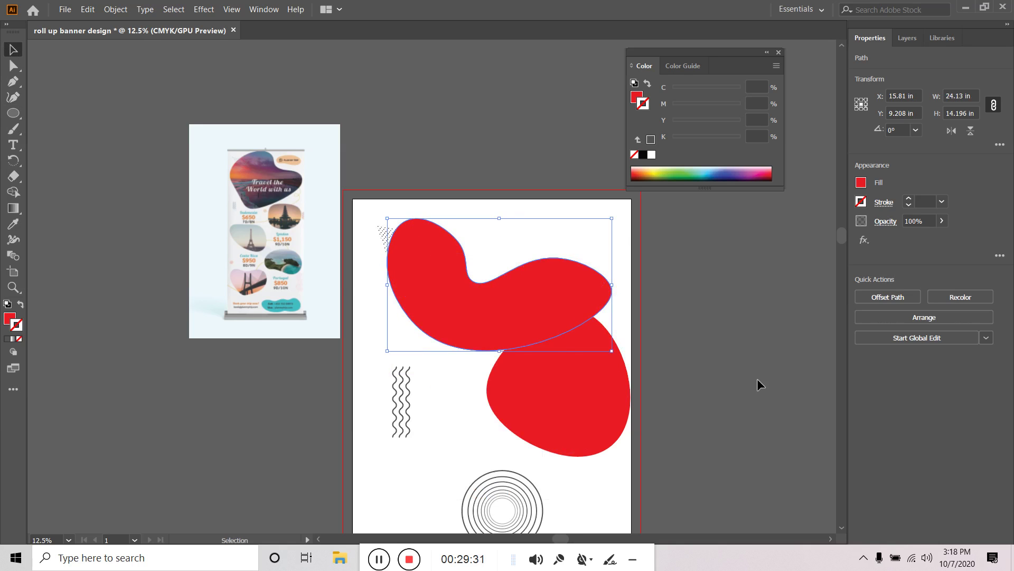
Delete the lower red circle and the upper red blob
left_click(605, 387)
key("Delete")
left_click(501, 321)
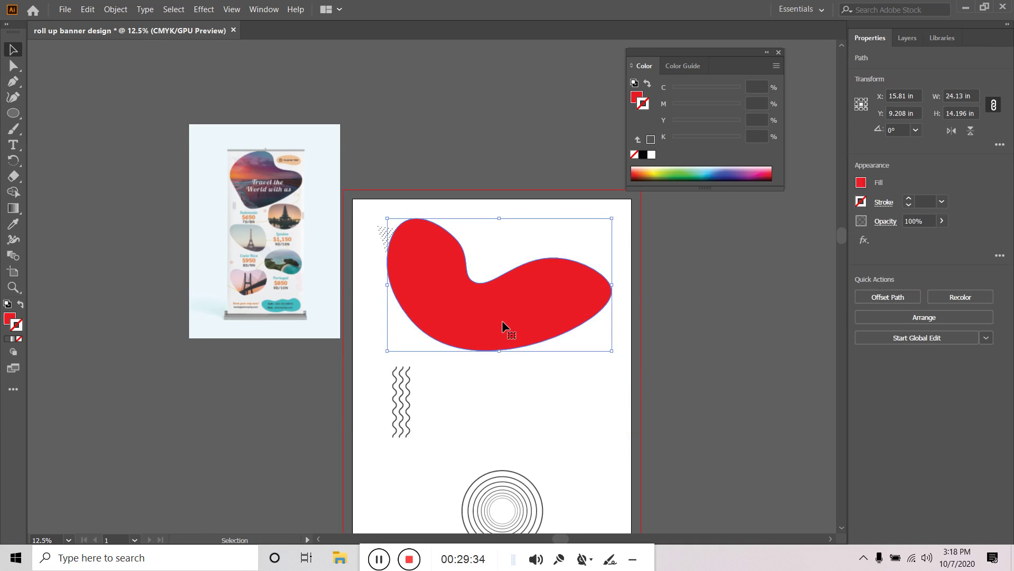
key("Delete")
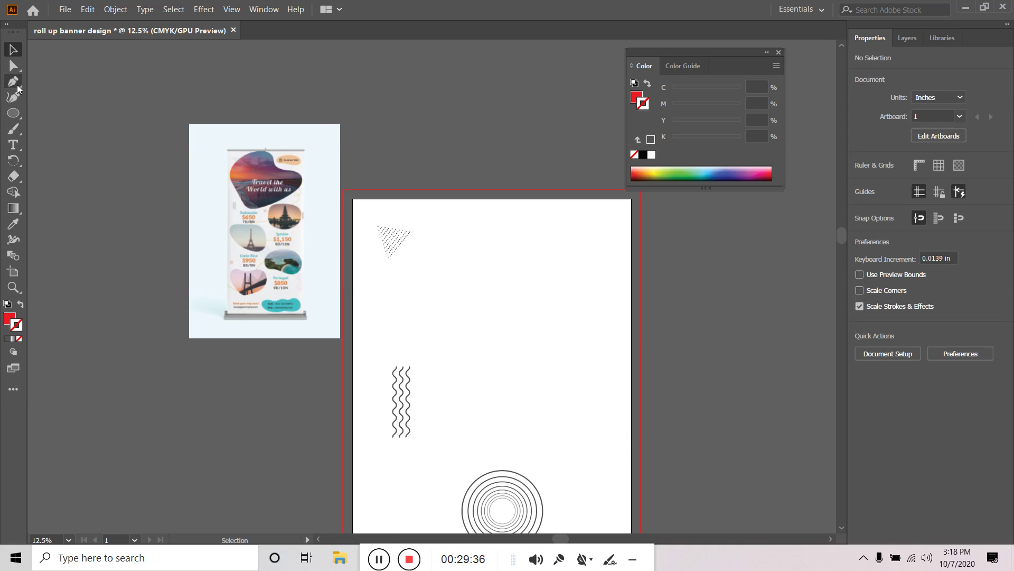
Draw a bean-shaped red Curvature blob across the upper artboard, closing it on its first anchor
left_click(18, 97)
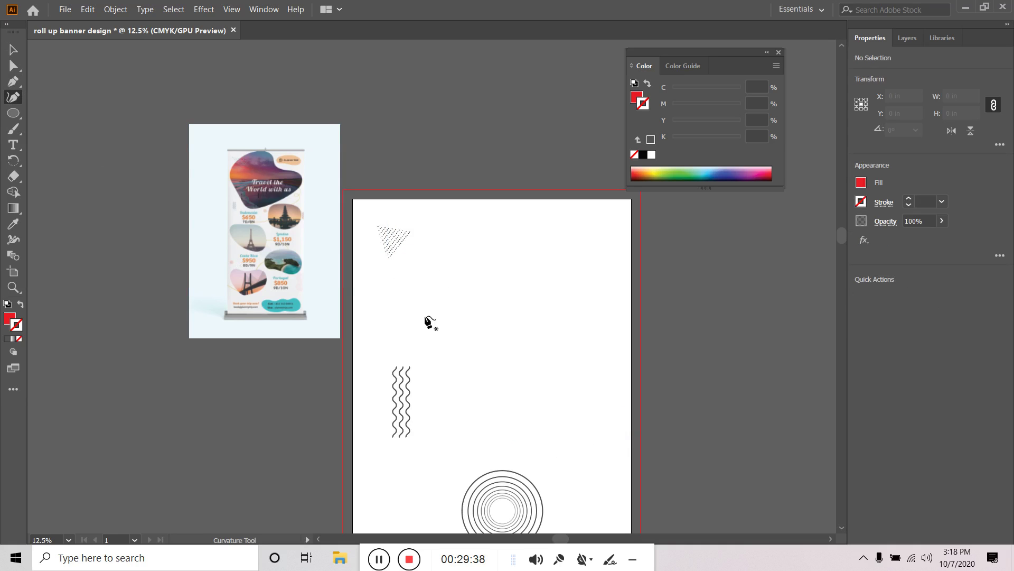
left_click(425, 316)
left_click(409, 273)
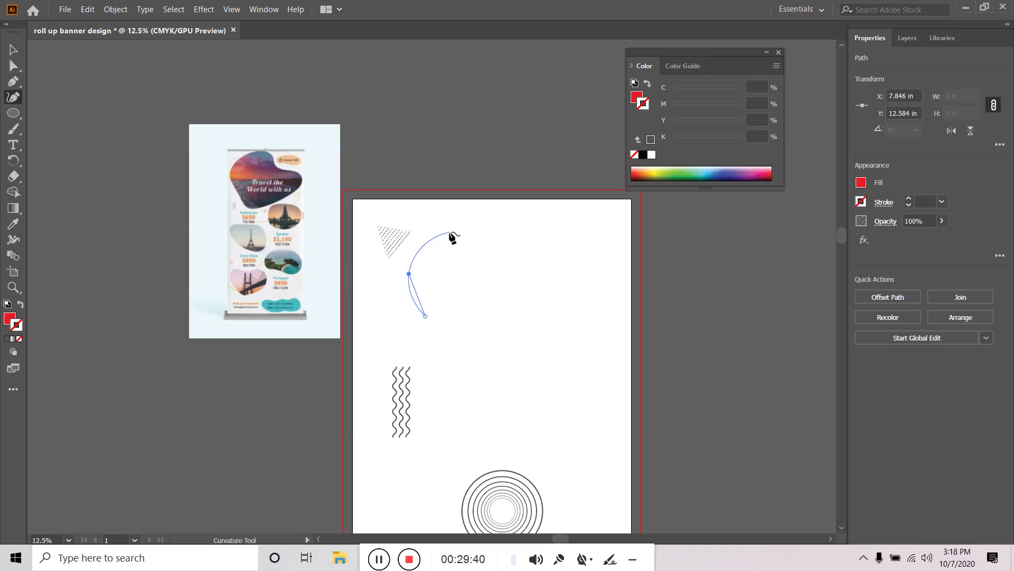
left_click(416, 244)
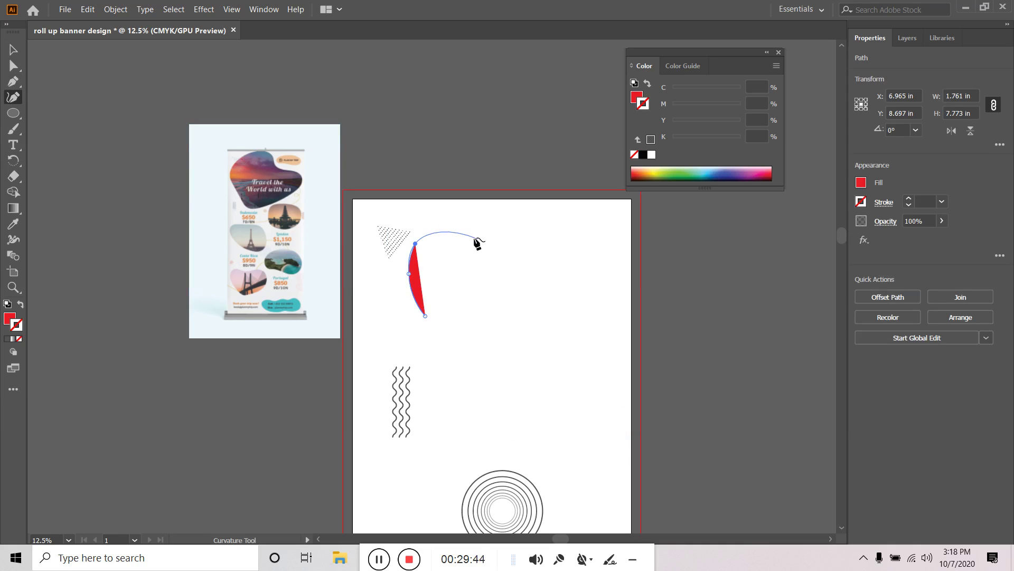
left_click(472, 236)
left_click(518, 292)
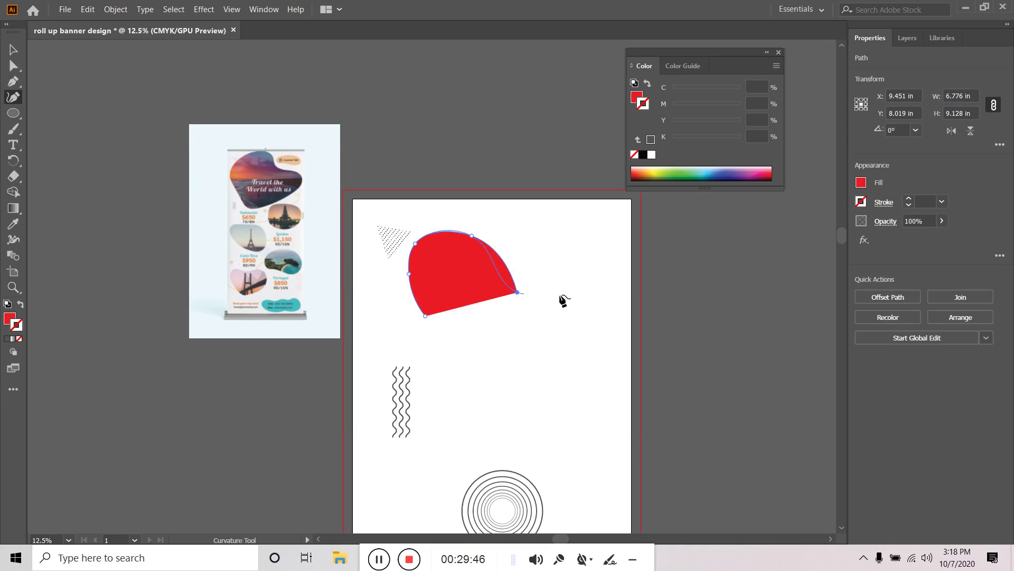
left_click(590, 286)
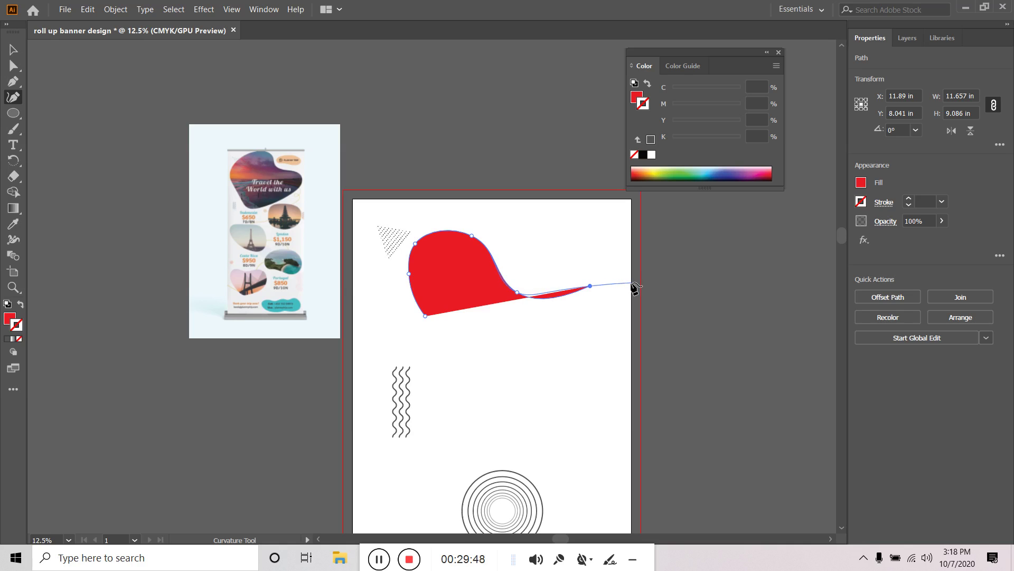
left_click(626, 285)
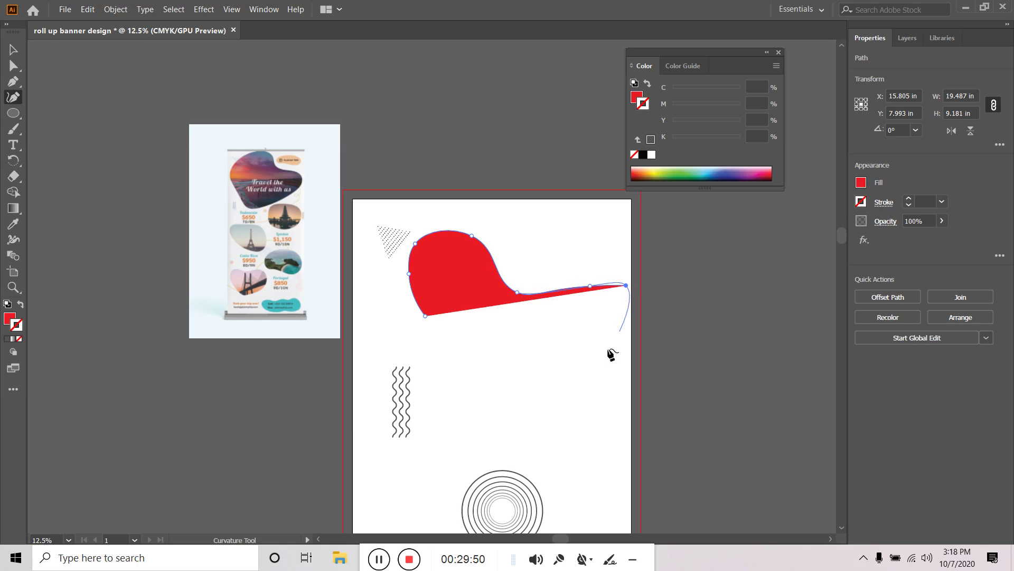
left_click(628, 333)
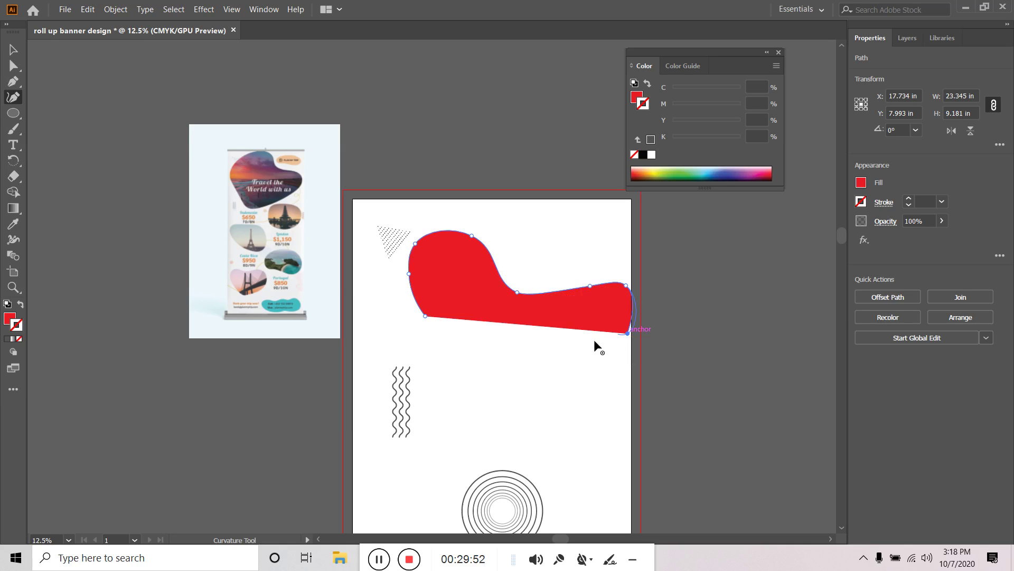
left_click(517, 397)
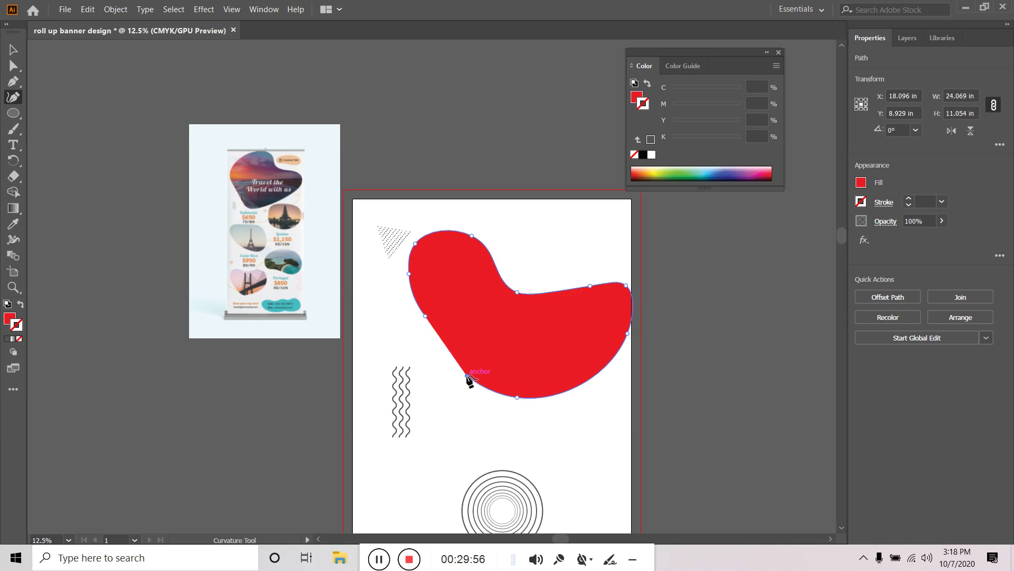
left_click(468, 376)
left_click(425, 316)
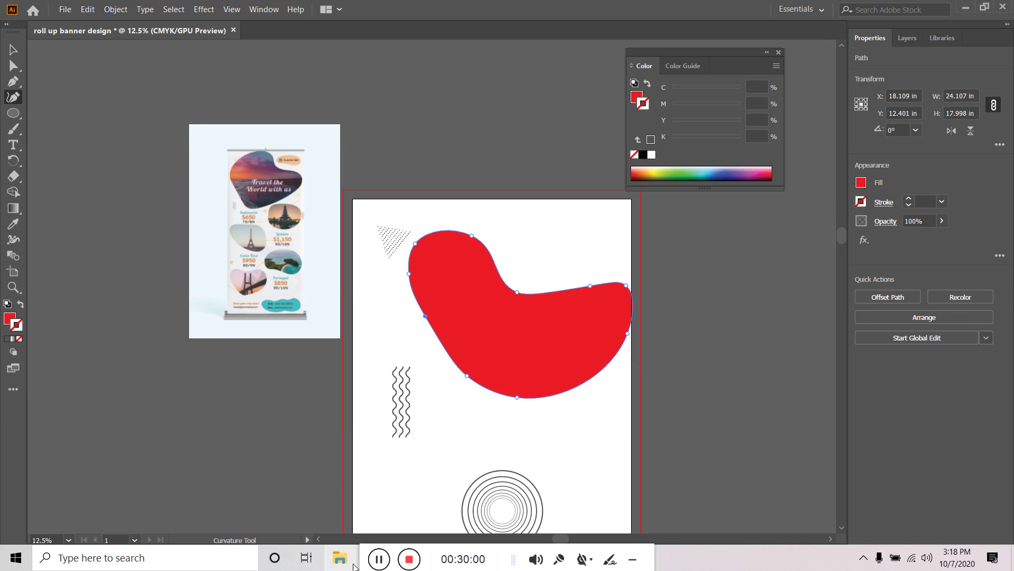
Move the red blob onto the right-hand banner artboard
left_click(380, 559)
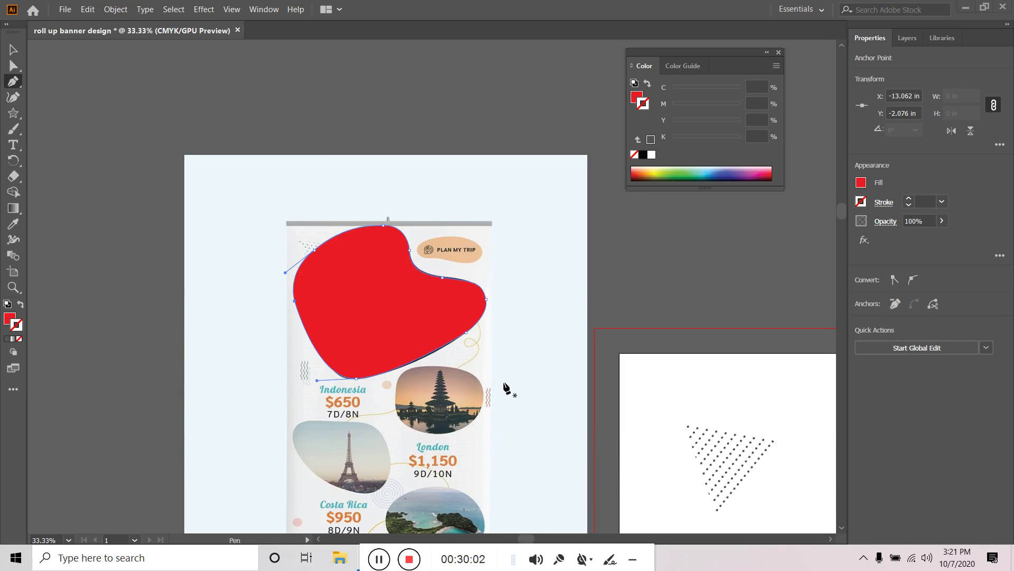
key("v")
key("ctrl+minus")
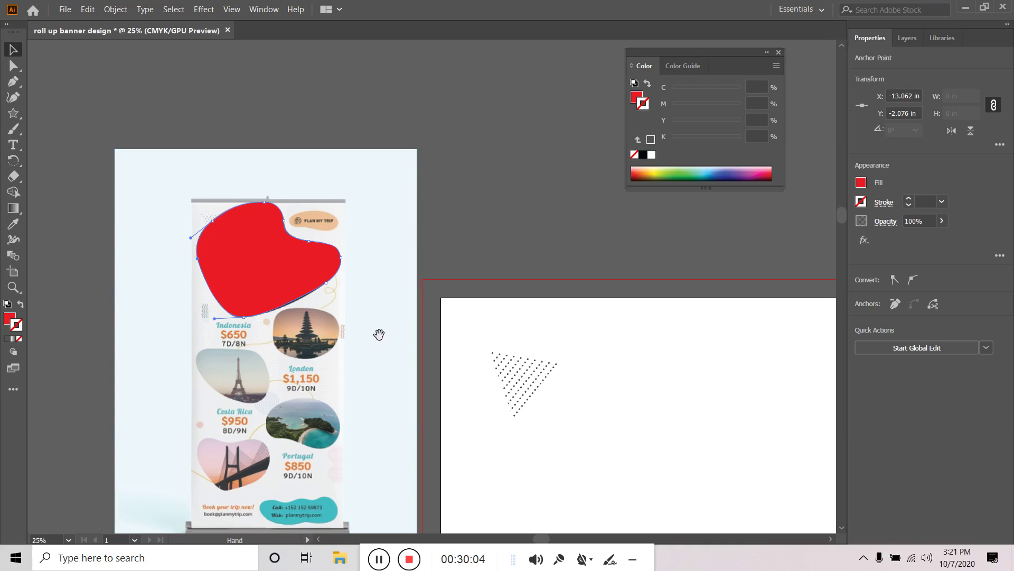
left_click(259, 257)
left_click_drag(259, 256, 633, 392)
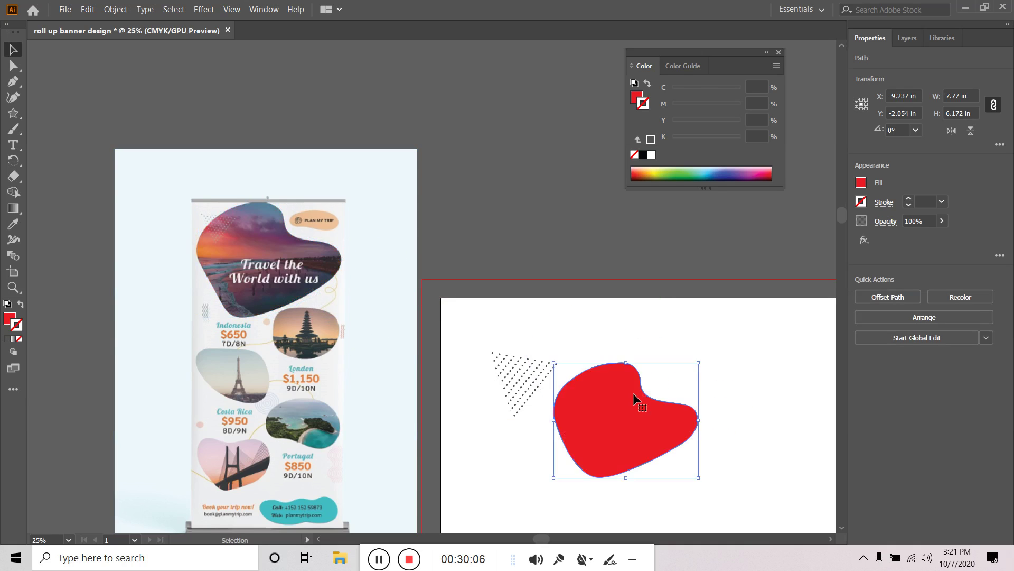
key("ctrl+minus")
key("ctrl+minus")
left_click_drag(781, 448, 333, 242)
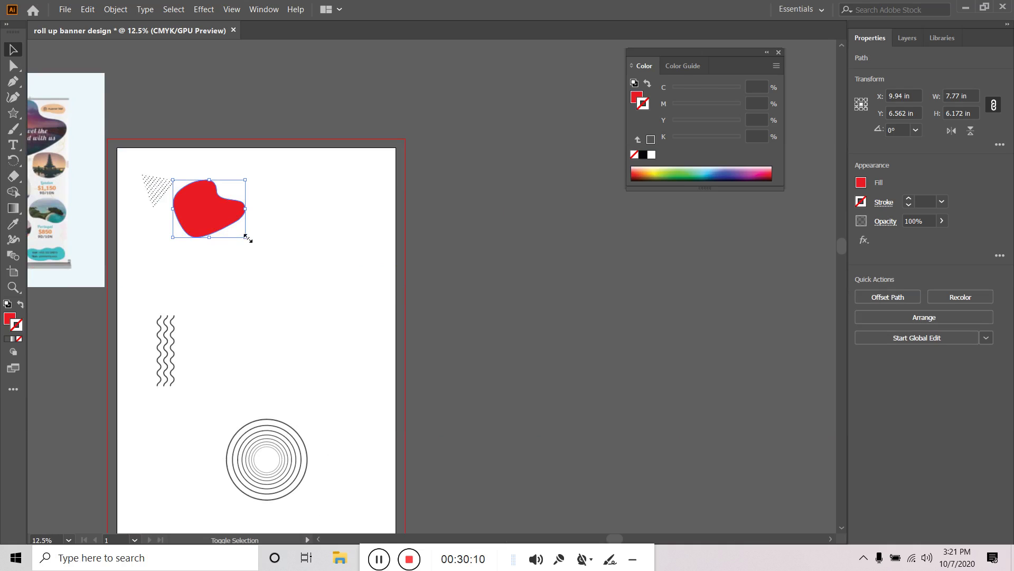
Scale the red blob up to about 22.9 × 18.2 in and nudge it into place
left_click_drag(247, 238, 304, 283)
mouse_move(224, 207)
left_mouse_down()
mouse_move(286, 245)
mouse_move(239, 237)
mouse_move(234, 215)
left_mouse_up()
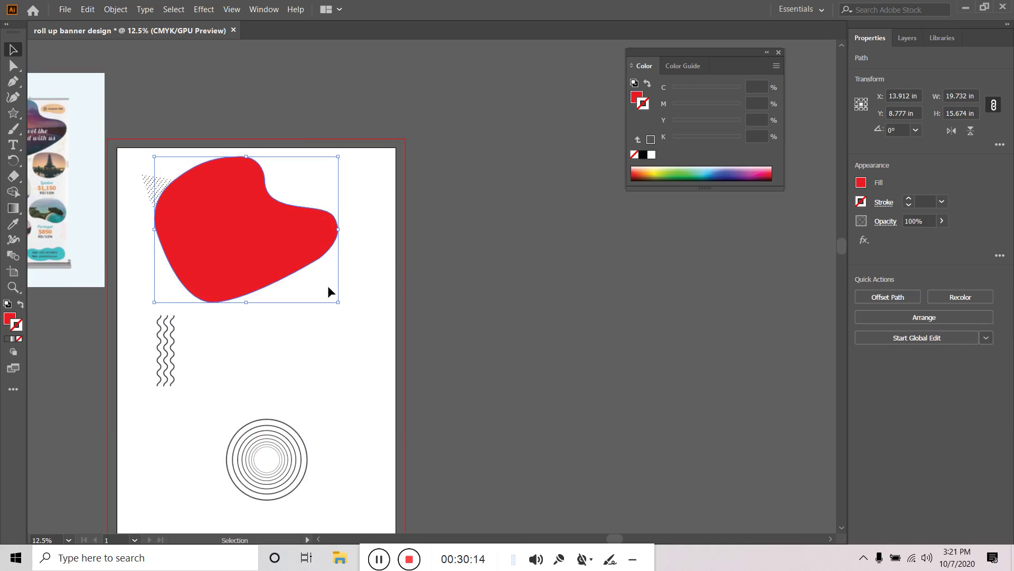
left_click_drag(338, 303, 352, 313)
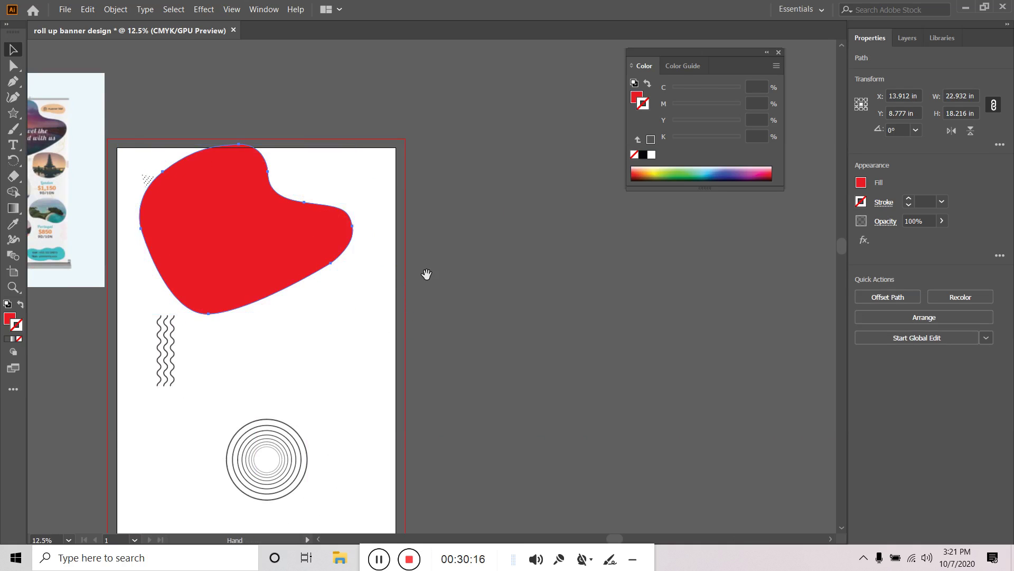
left_click_drag(426, 274, 604, 349)
left_click_drag(427, 338, 439, 321)
left_click(645, 339)
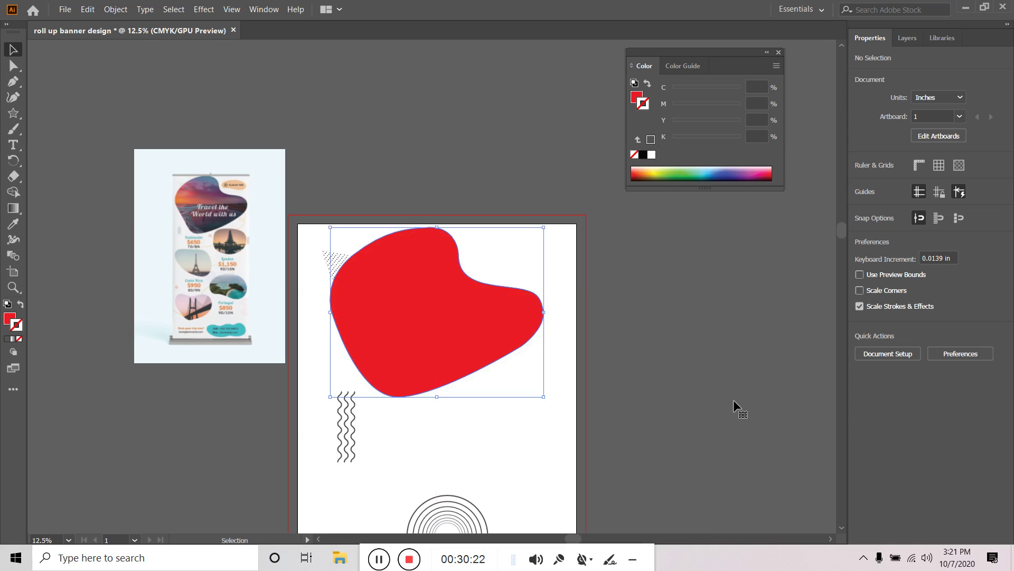
Bring the dotted triangle to the front, above the red blob
left_click(562, 376)
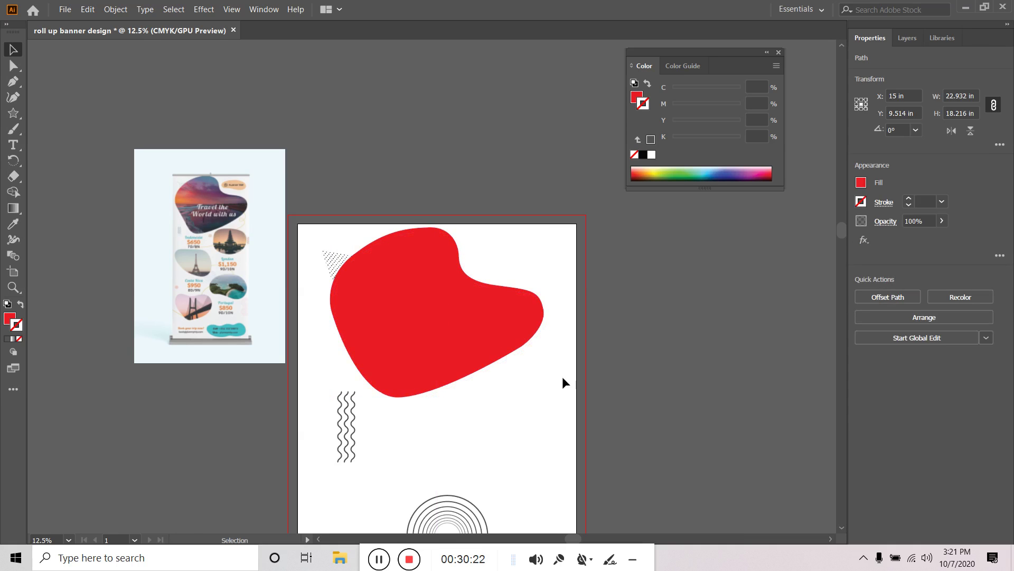
left_click(338, 262)
right_click(338, 261)
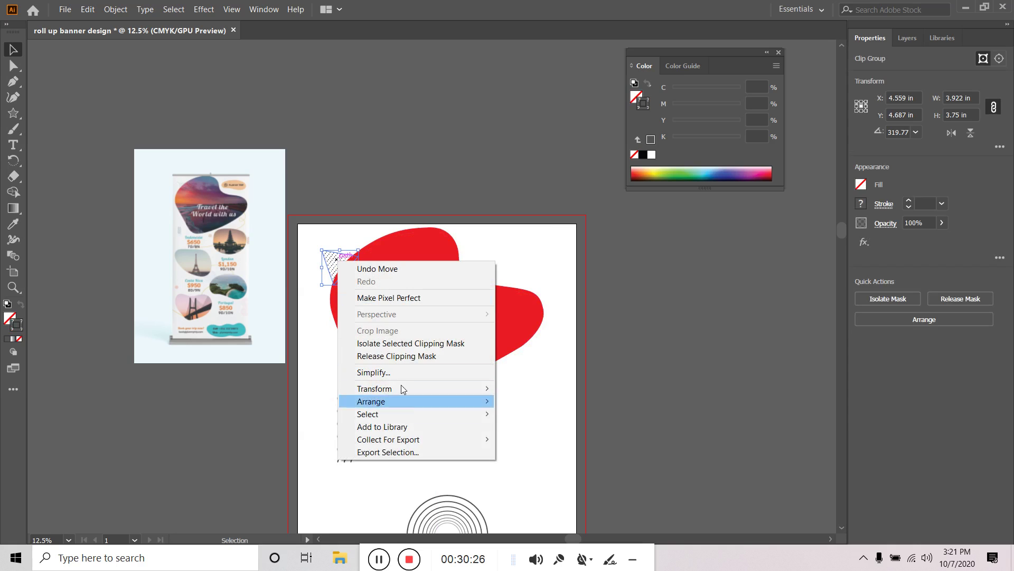
mouse_move(388, 403)
left_click(520, 402)
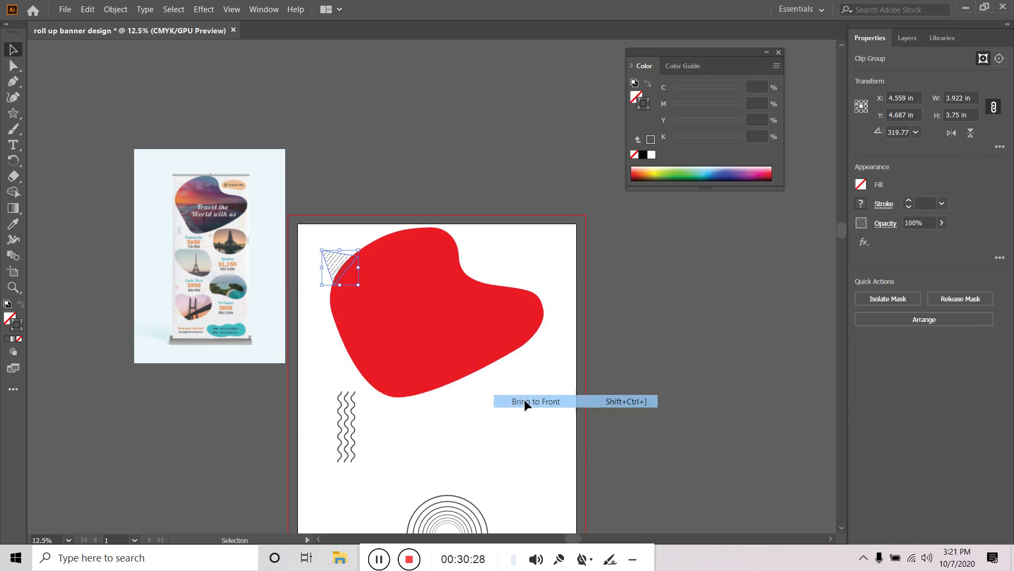
left_click(646, 356)
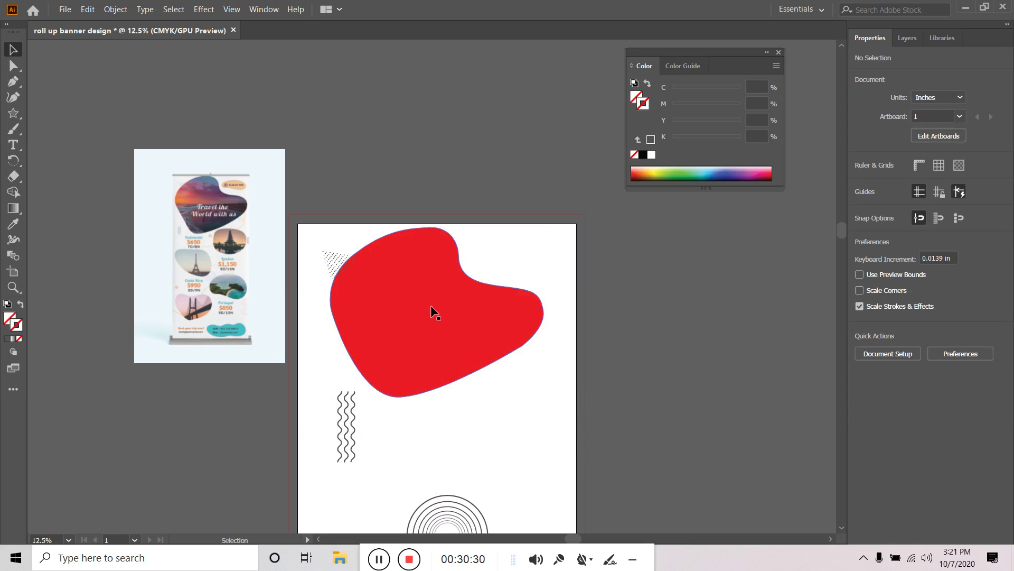
Select the red blob and switch over to the browser
left_click(451, 316)
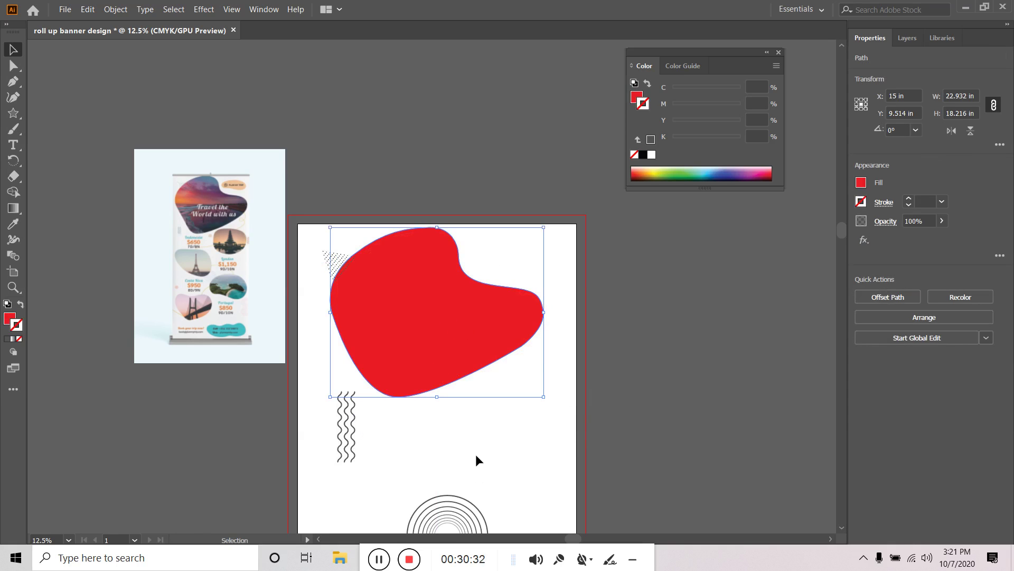
left_click_drag(514, 442, 528, 468)
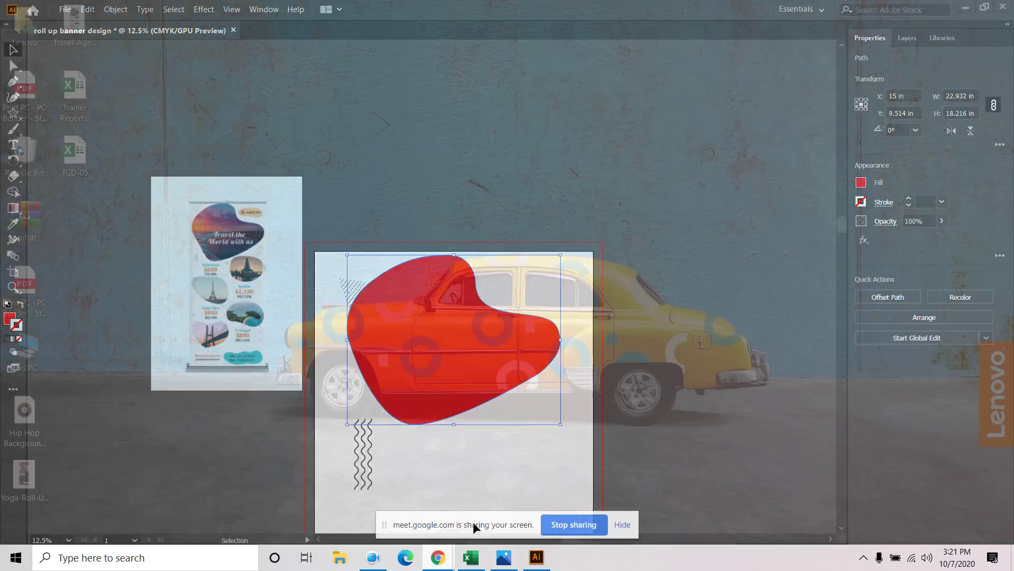
left_click(473, 522)
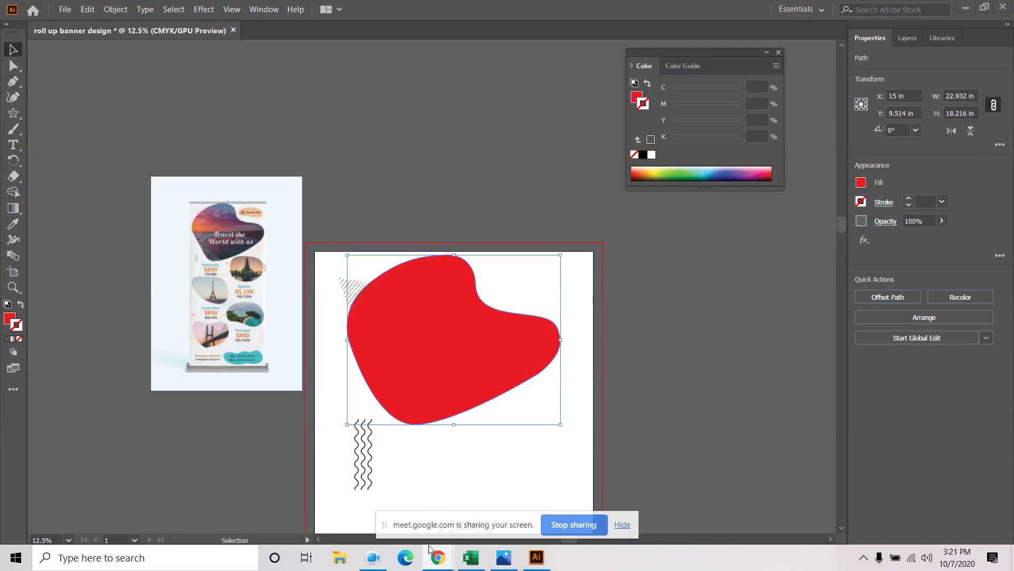
Go to unsplash.com in a new Chrome tab and search for sunset photos
mouse_move(437, 554)
left_click(370, 494)
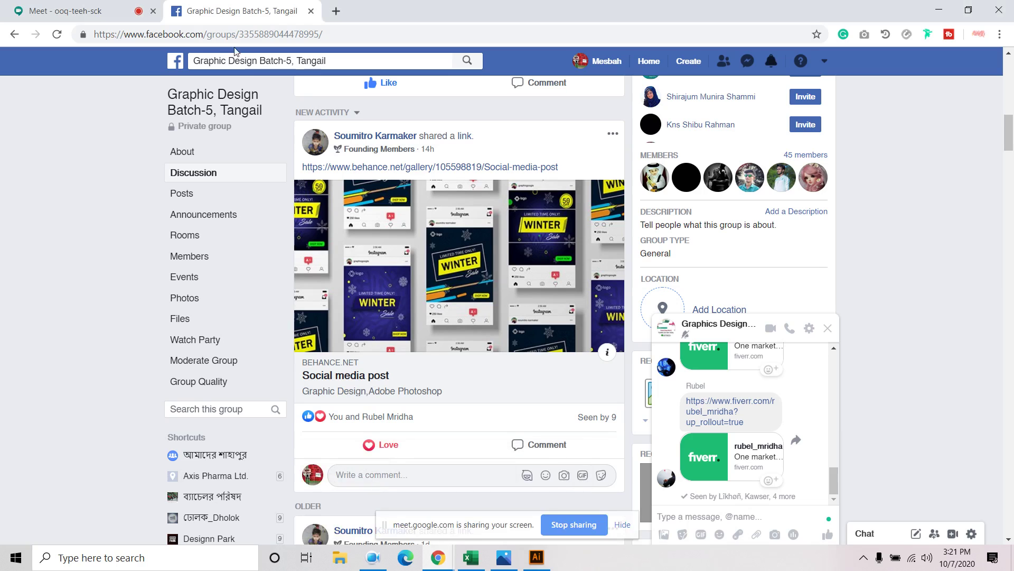
left_click(336, 11)
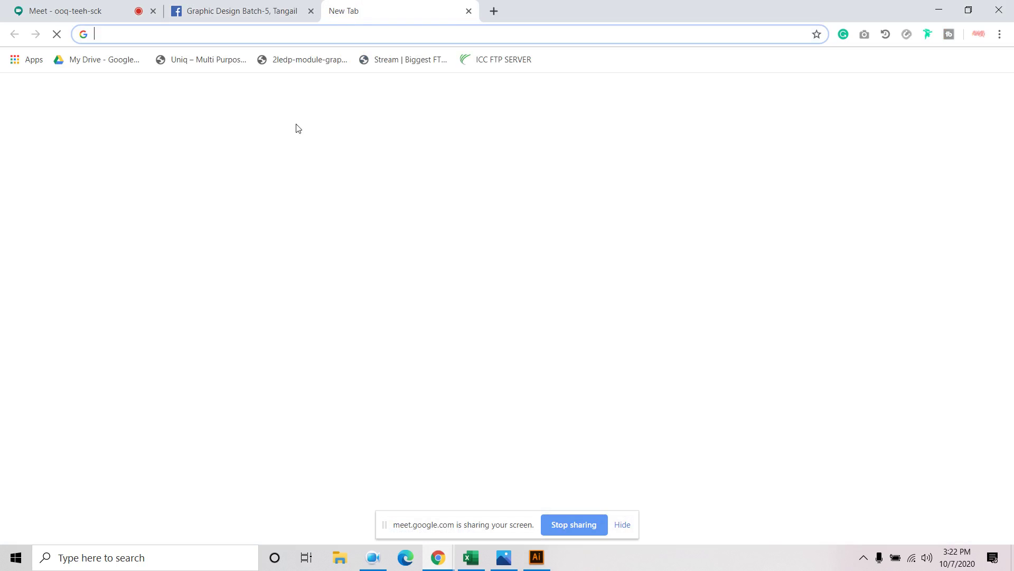
type("un")
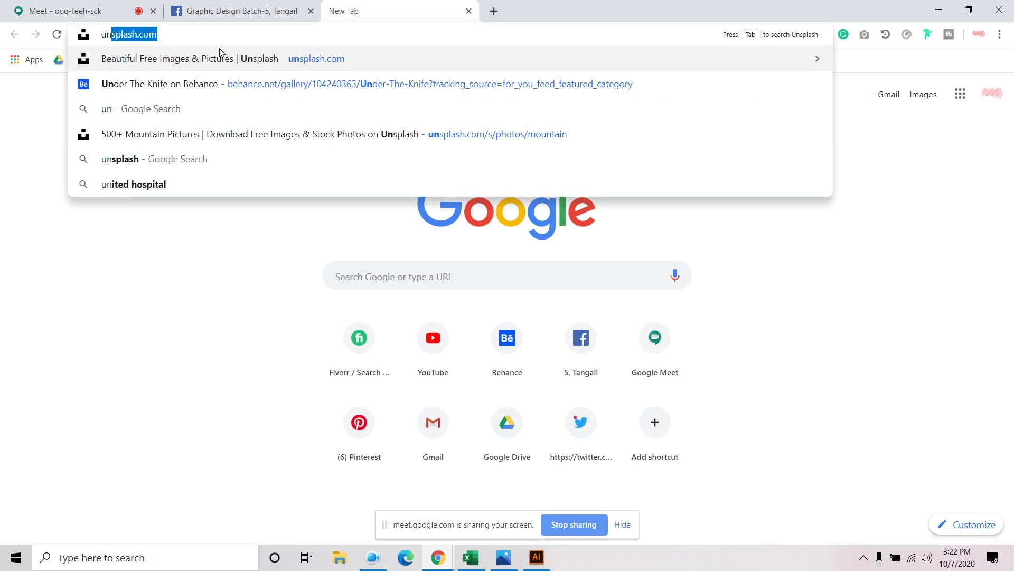
left_click(220, 55)
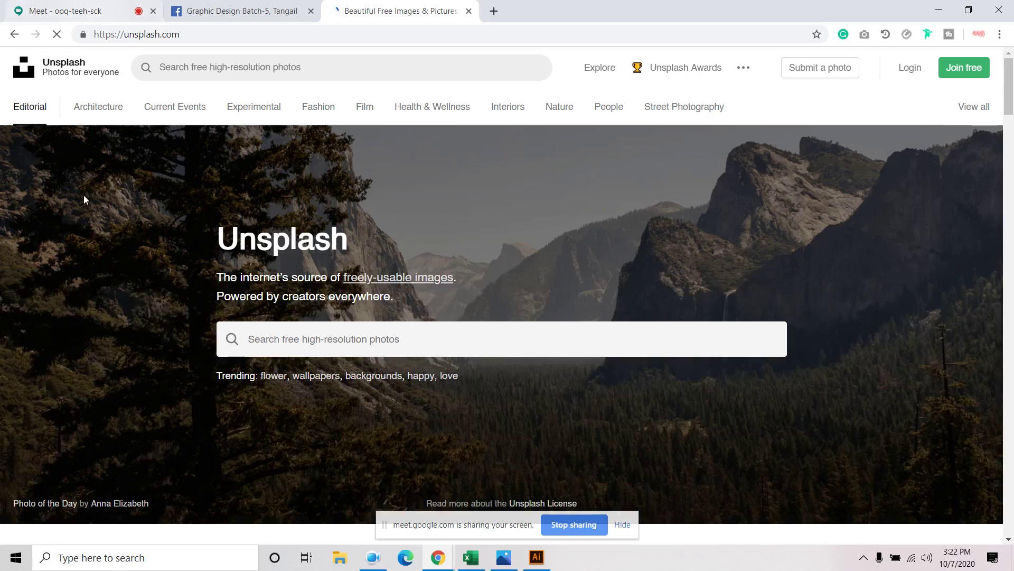
left_click(258, 336)
type("s")
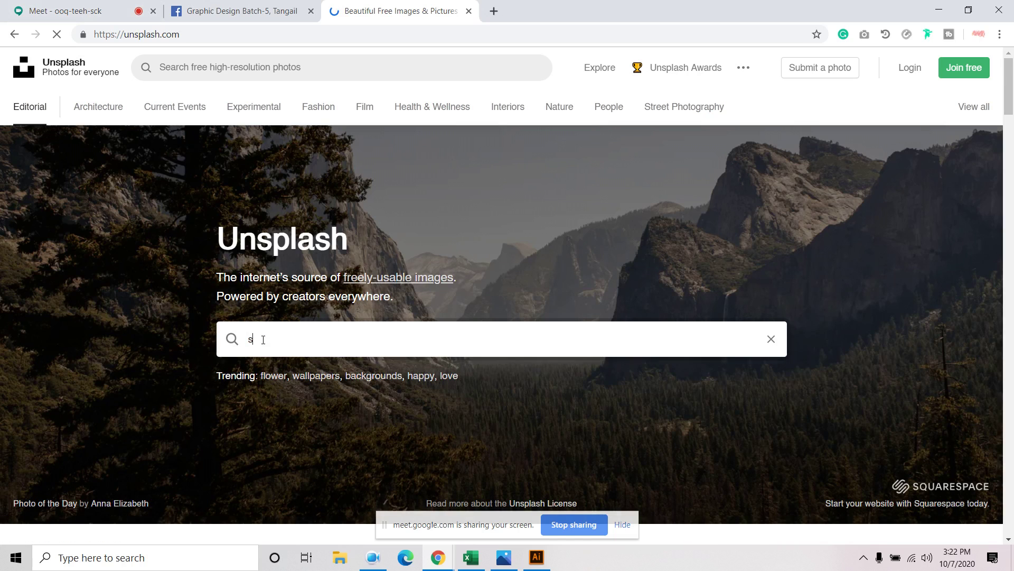
type("unset")
key("Return")
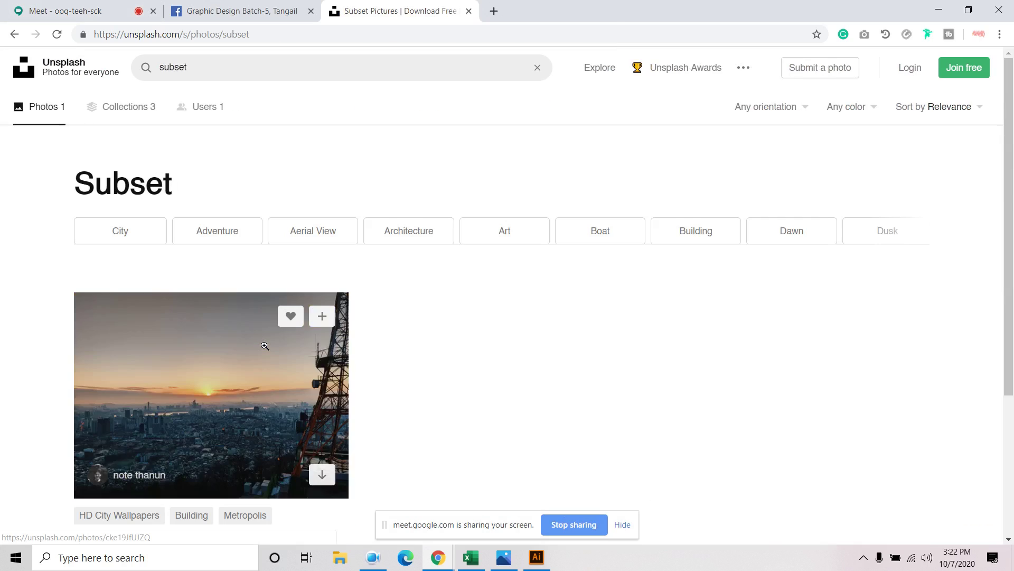
Correct the misspelled search to 'sunset' and open the ocean sunset photo
left_click(269, 345)
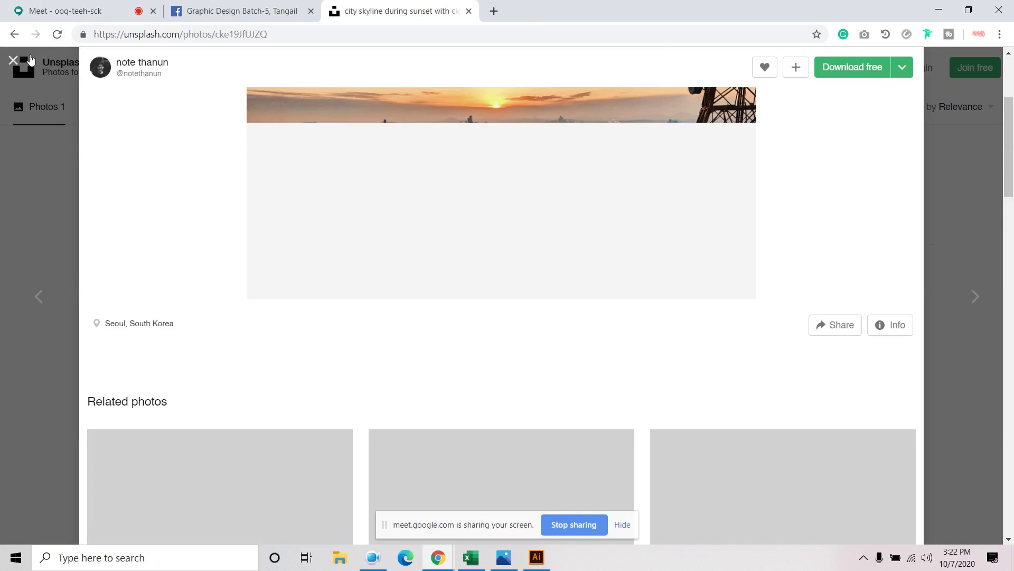
left_click(28, 55)
scroll(272, 235, "down", 3)
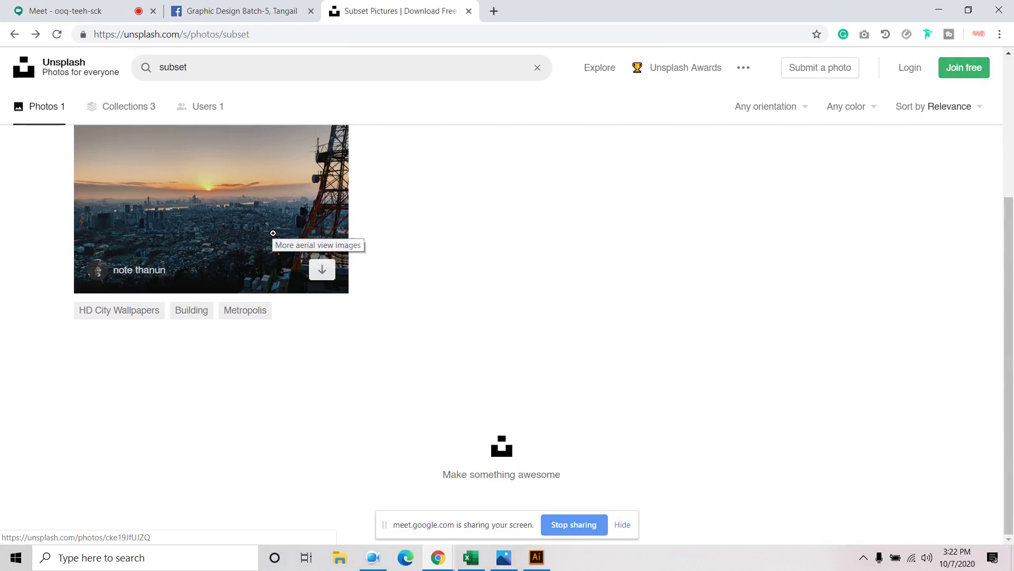
scroll(273, 233, "up", 3)
left_click(214, 71)
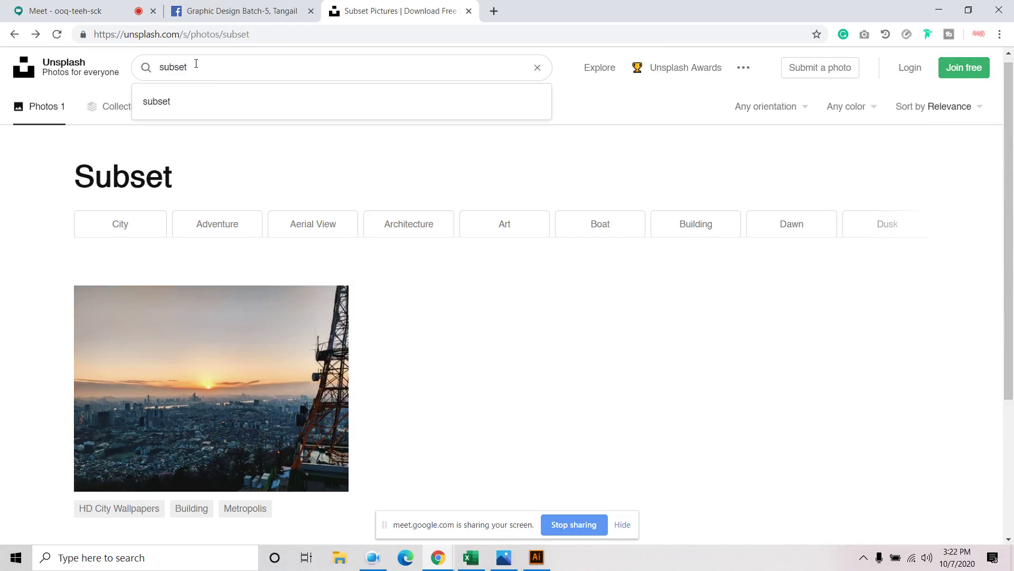
key("BackSpace")
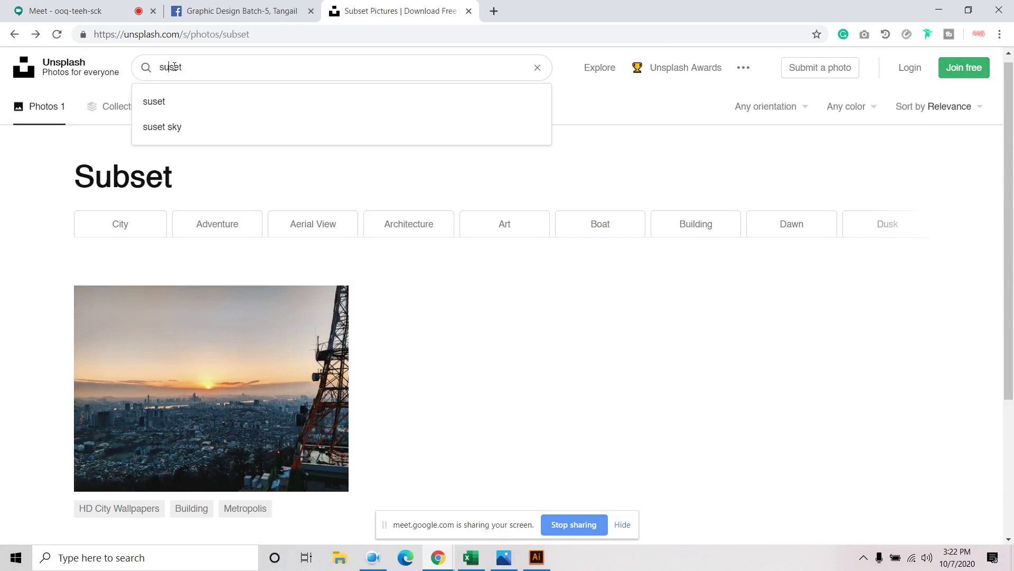
type("n")
key("Return")
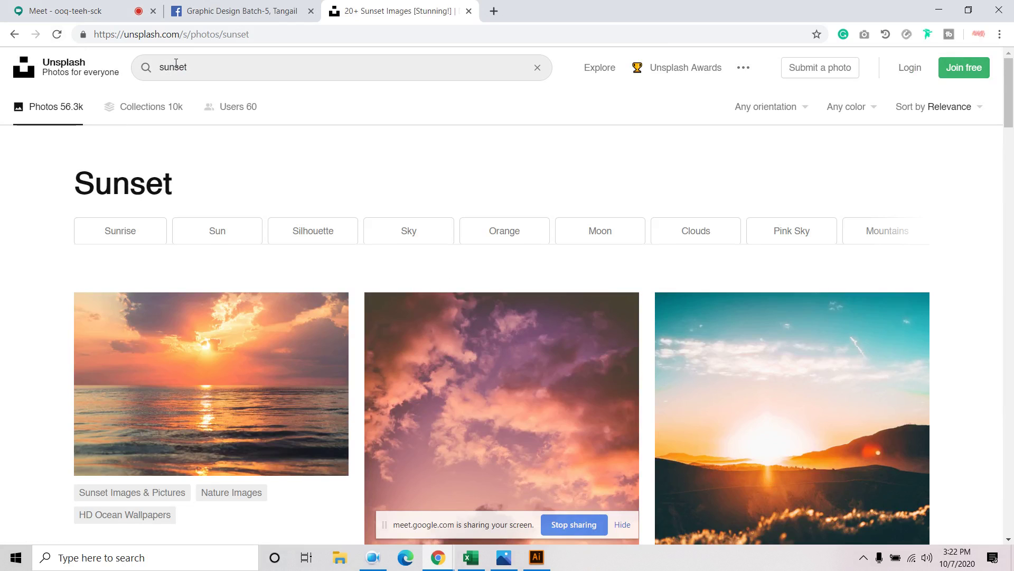
scroll(174, 68, "down", 3)
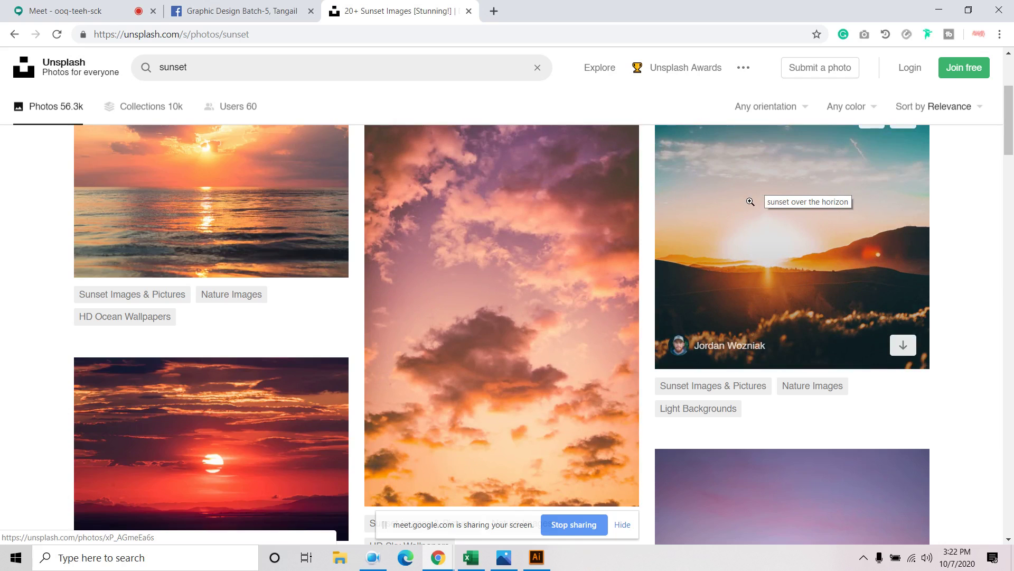
left_click(245, 182)
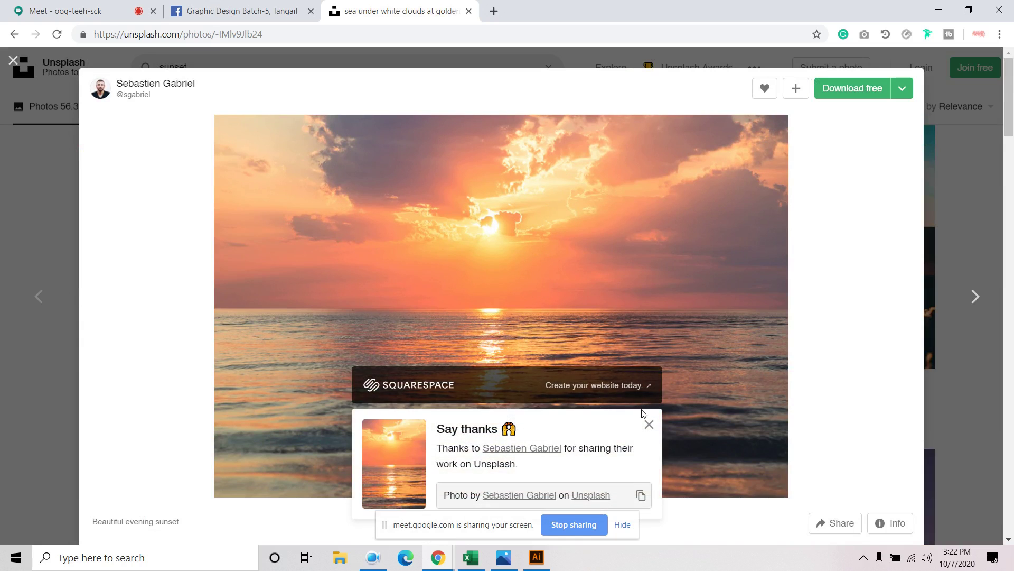
Place the downloaded sunset photo from the Downloads folder onto the artboard
left_click(536, 558)
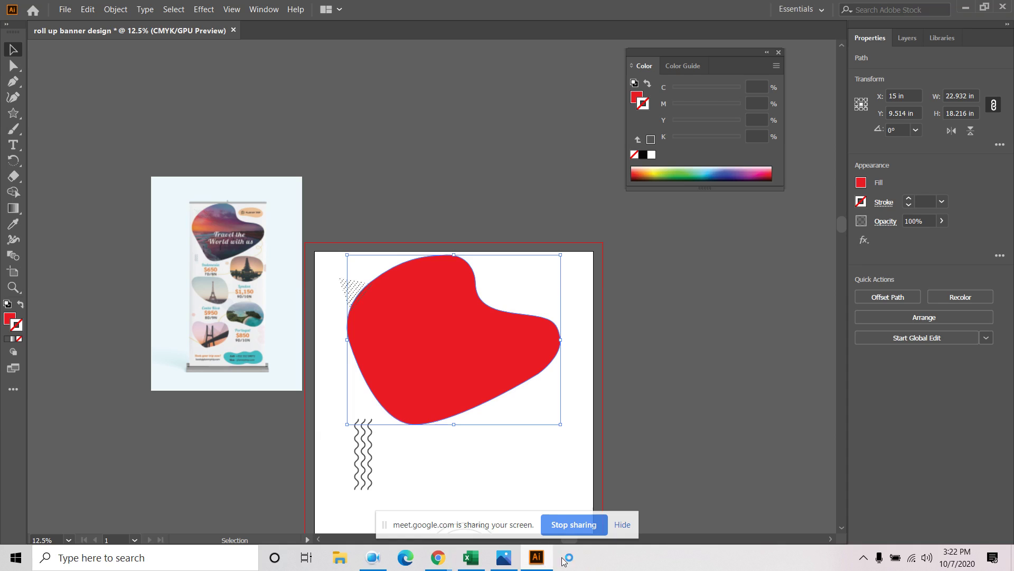
left_click(63, 8)
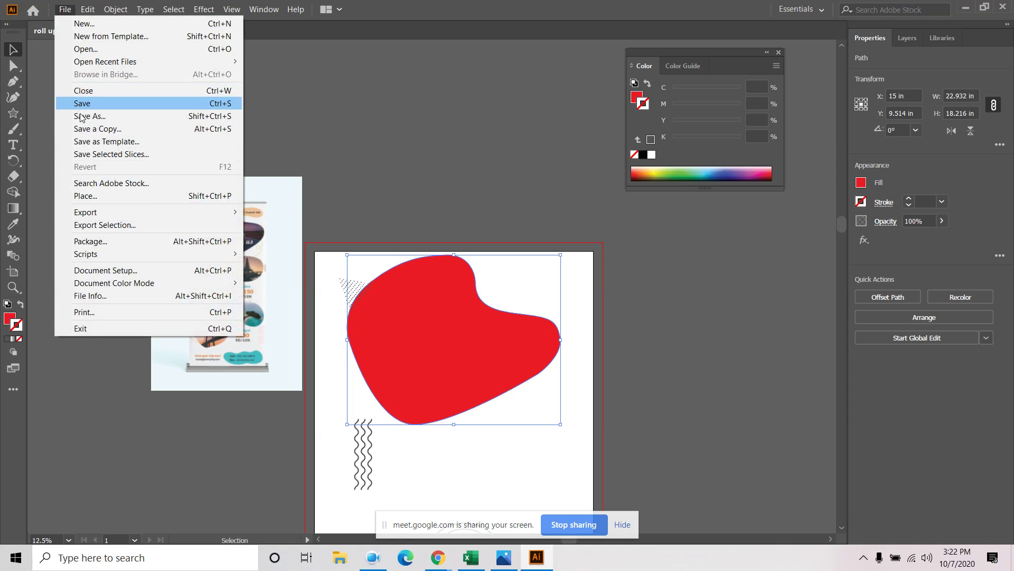
left_click(108, 196)
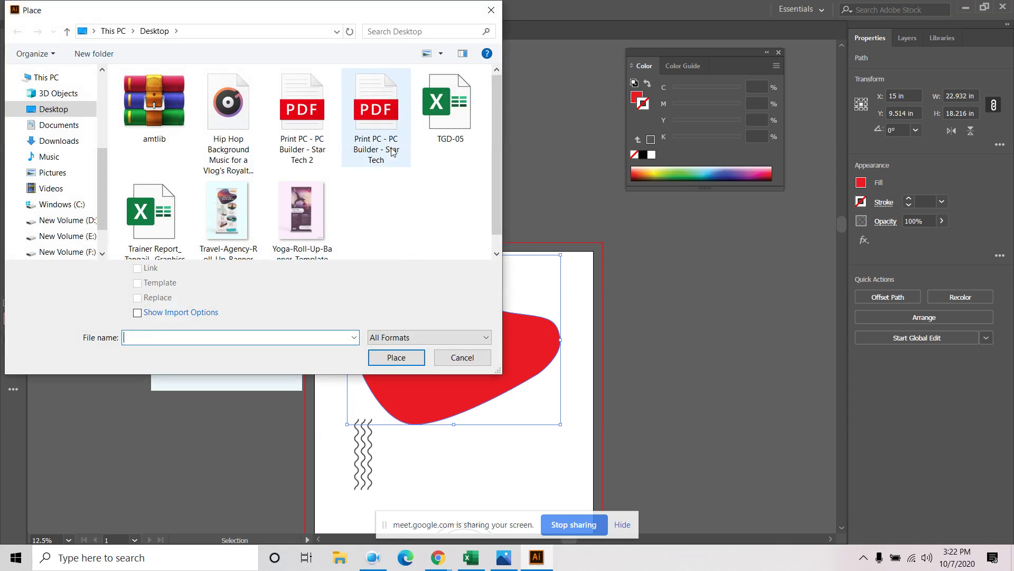
scroll(58, 179, "up", 5)
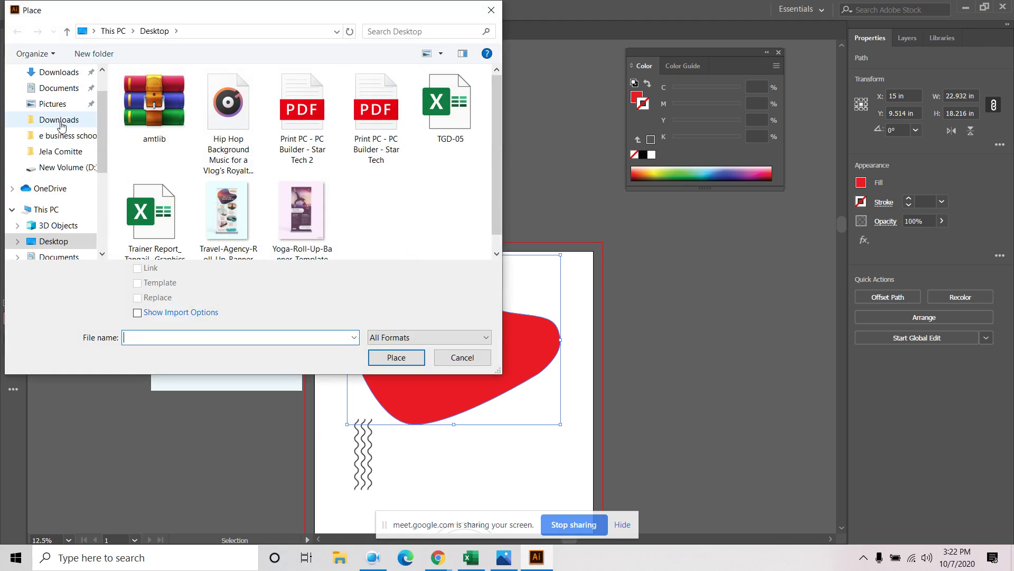
left_click(58, 119)
scroll(372, 193, "down", 5)
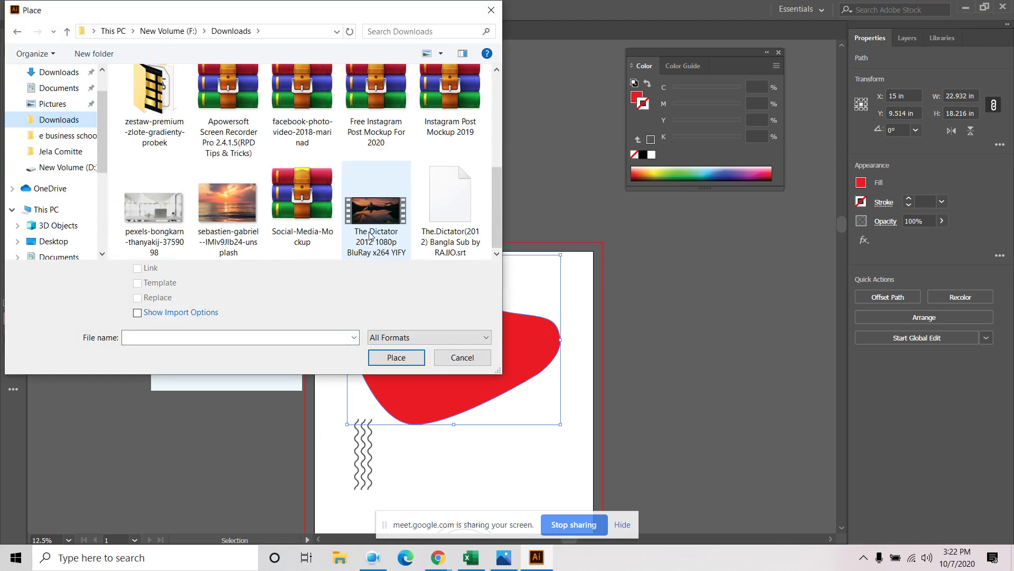
left_click(225, 214)
left_click(396, 357)
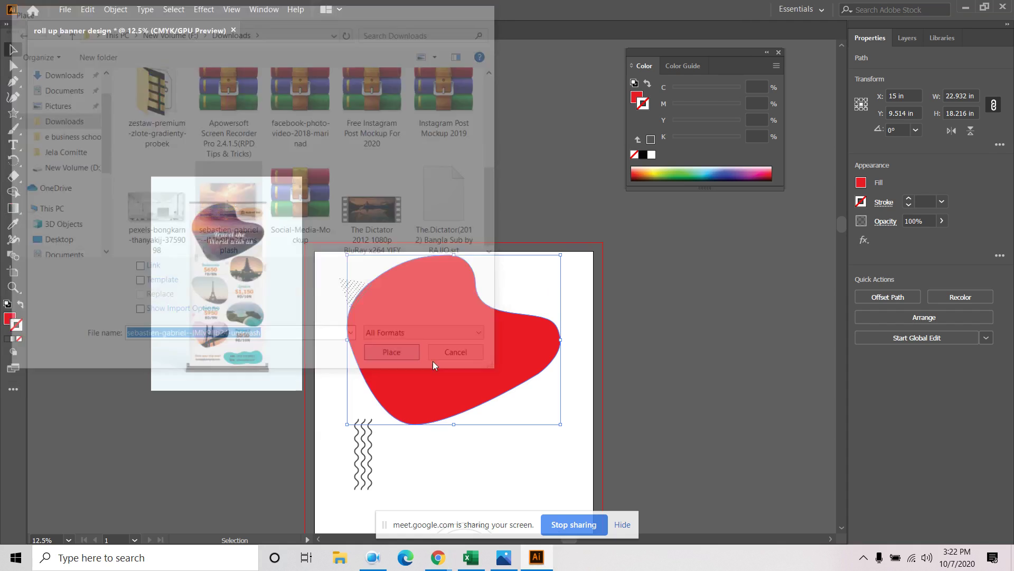
left_click(364, 269)
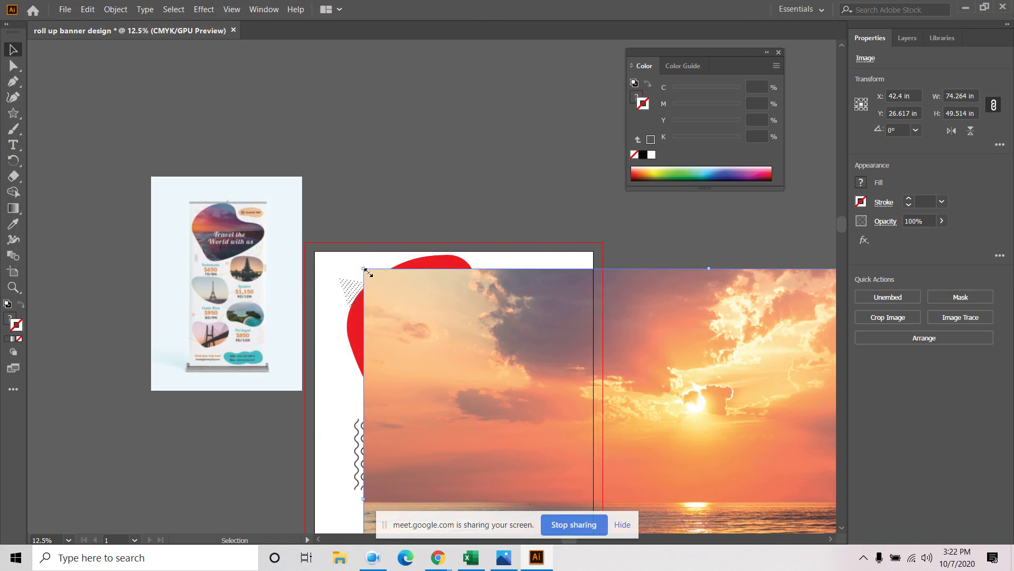
Shrink the sunset photo, move it onto the red blob, and enlarge it to about 28.4 in wide
scroll(411, 304, "down", 2, "alt")
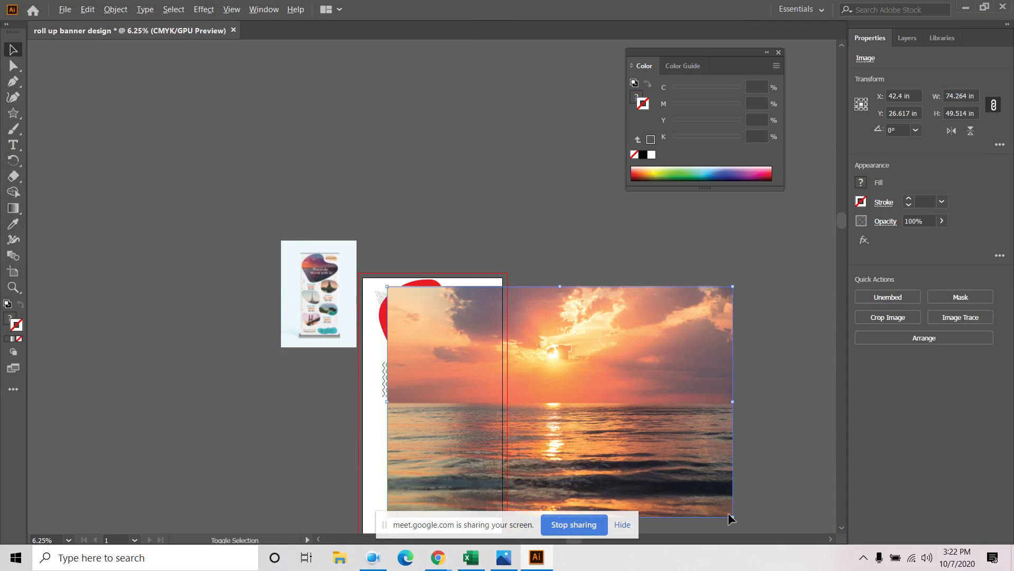
left_click_drag(729, 516, 661, 438)
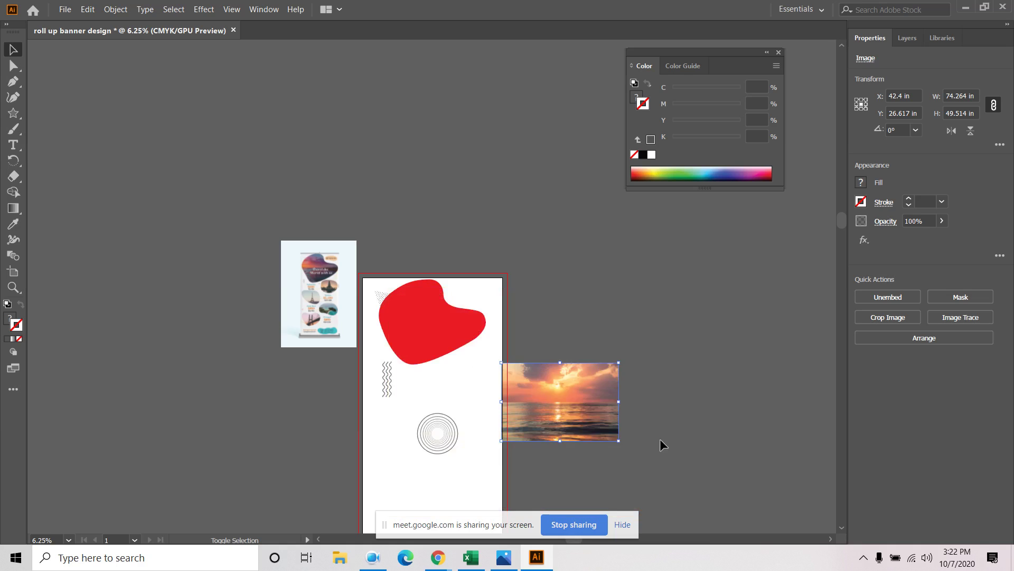
scroll(552, 373, "up", 3, "alt")
left_click_drag(556, 397, 231, 183)
left_click_drag(409, 338, 429, 359)
left_click(289, 378)
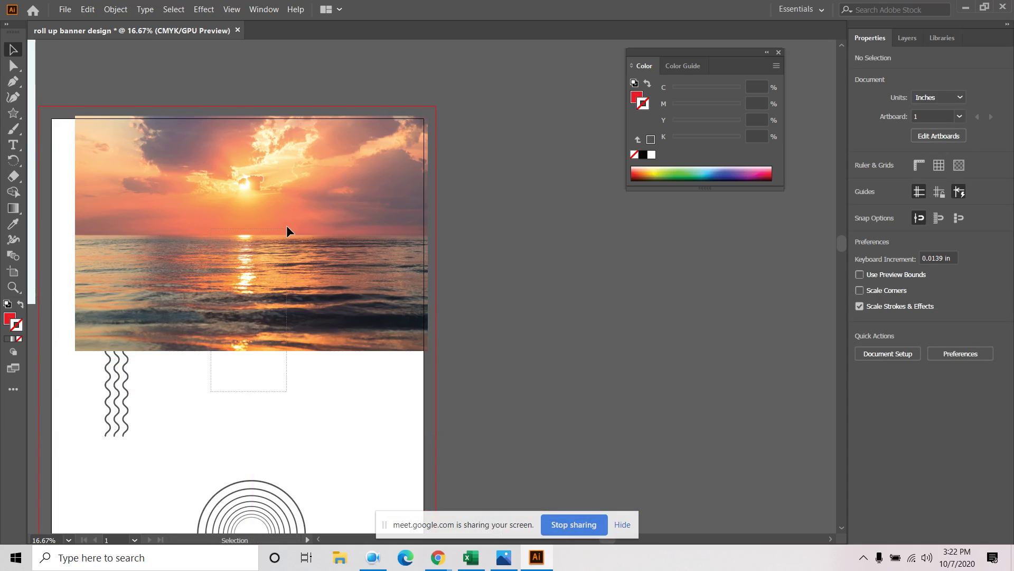
Attempt a clipping mask on the photo and blob, then dismiss the error
left_click_drag(286, 231, 259, 252)
right_click(258, 254)
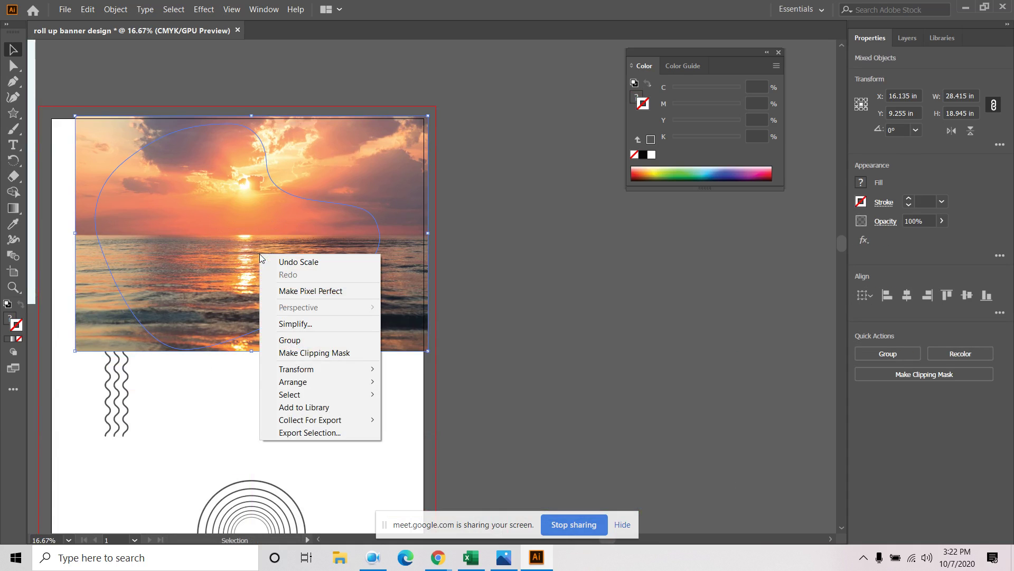
left_click(319, 352)
left_click(634, 294)
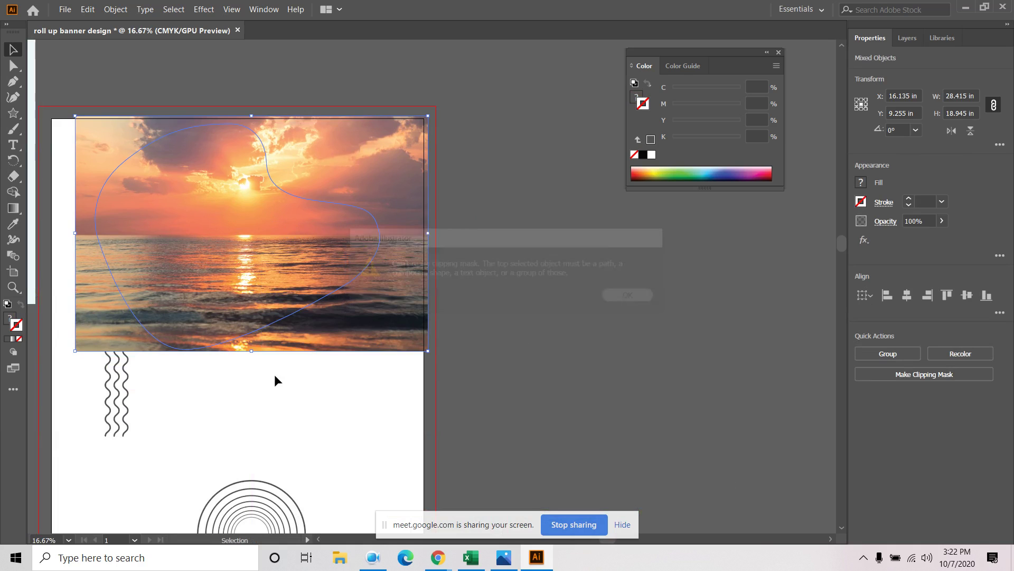
left_click(274, 375)
left_click(340, 317)
left_click(285, 378)
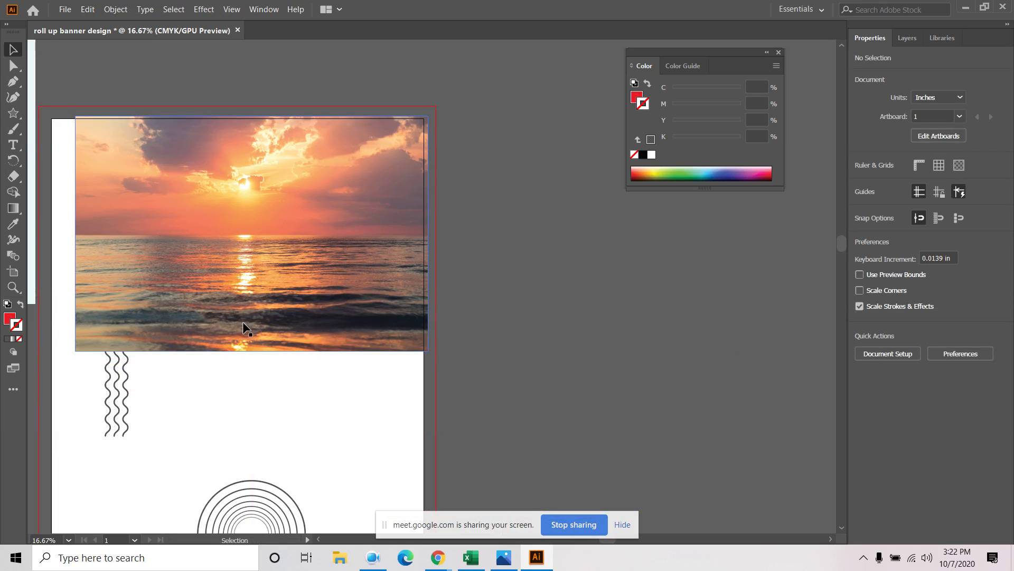
In the Layers panel, move the sunset photo below the blob path
left_click(908, 38)
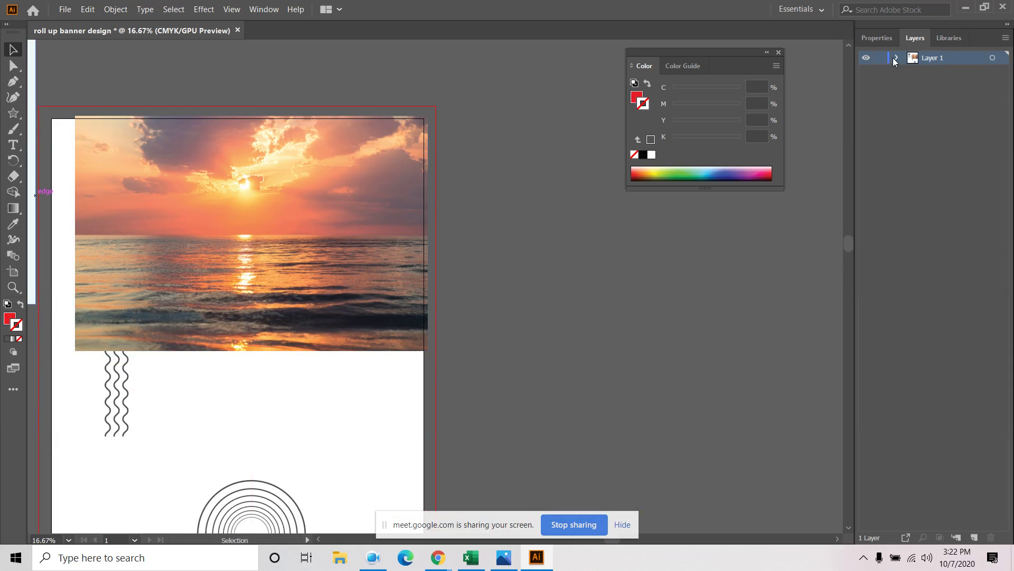
left_click(894, 58)
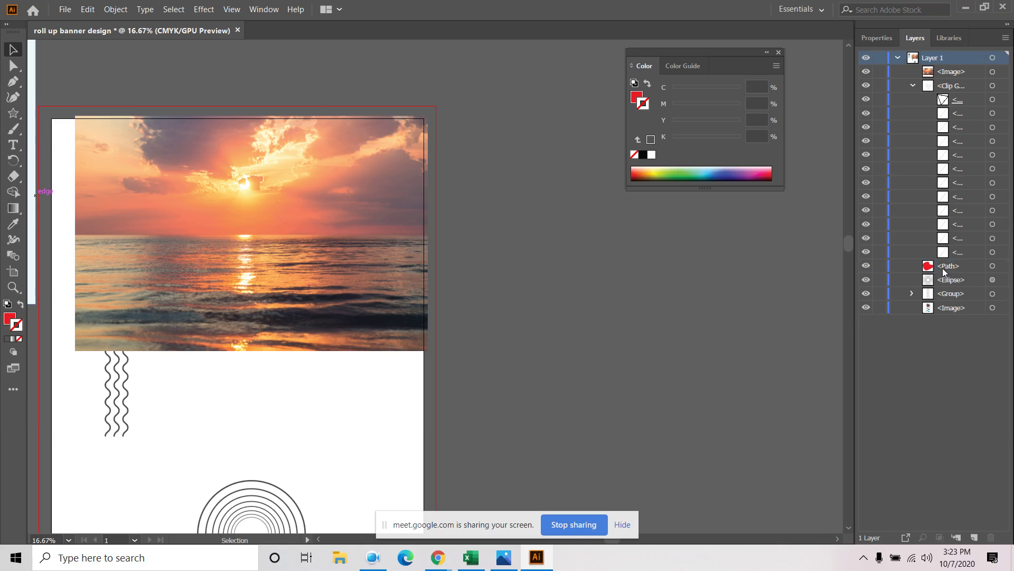
mouse_move(946, 272)
left_mouse_down()
mouse_move(958, 71)
mouse_move(957, 263)
left_mouse_up()
left_click(943, 75)
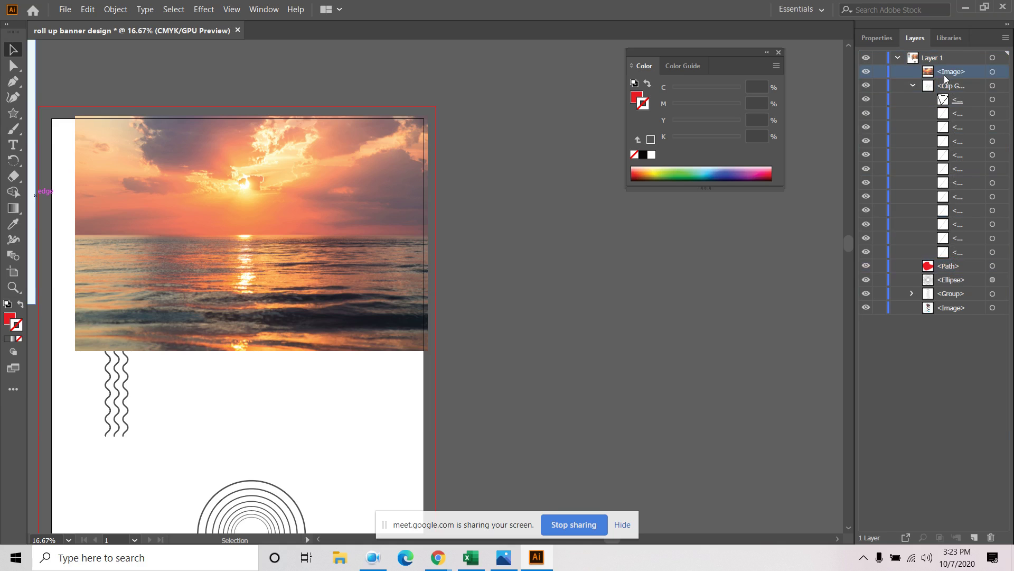
left_click_drag(943, 97, 951, 272)
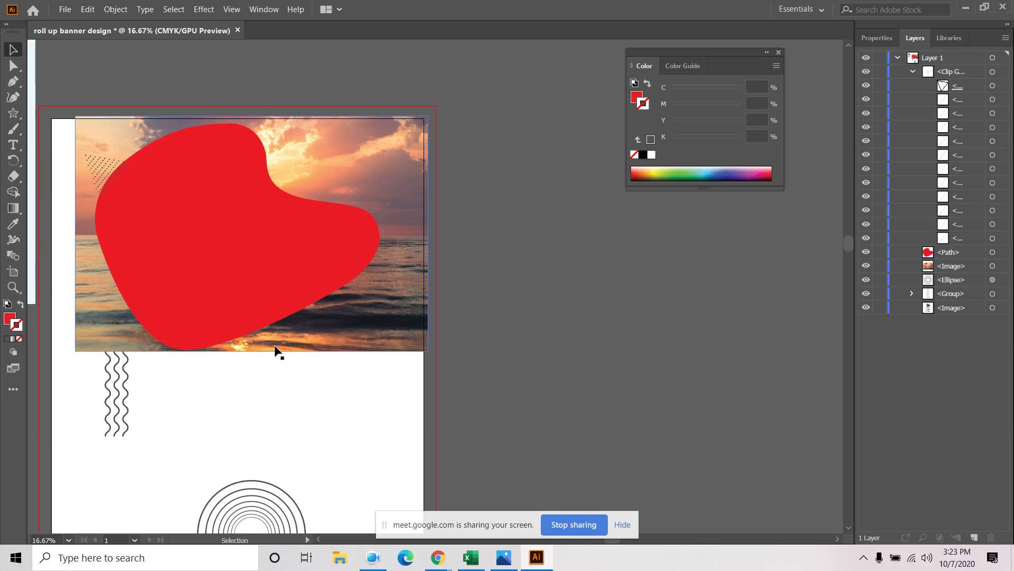
Select the blob and photo together and make a clipping mask
left_click_drag(265, 252, 274, 245)
right_click(274, 247)
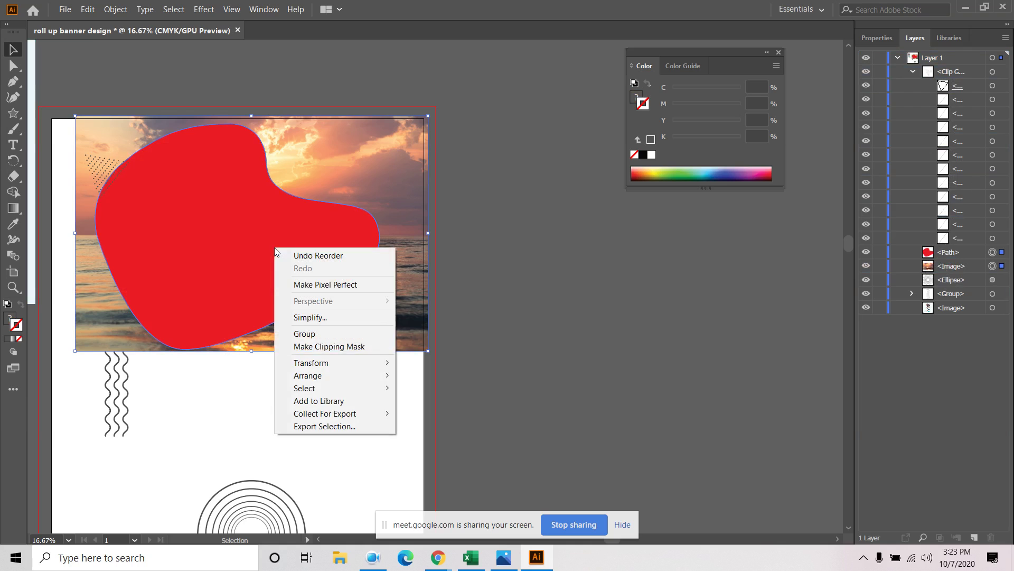
left_click(316, 346)
left_click(320, 381)
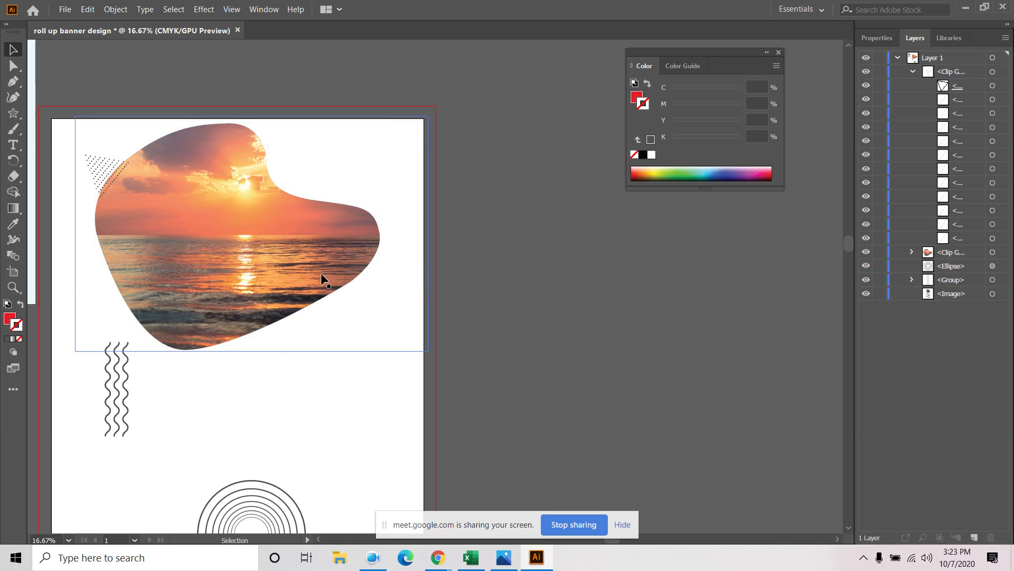
left_click_drag(538, 297, 801, 343)
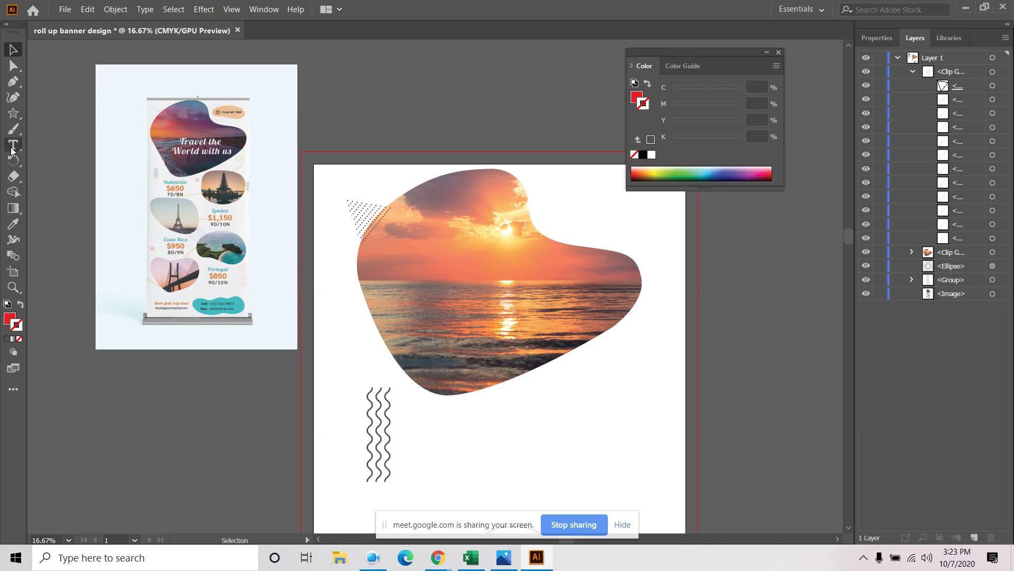
Place a 72 pt text object on the sunset blob and start typing the headline
left_click(457, 312)
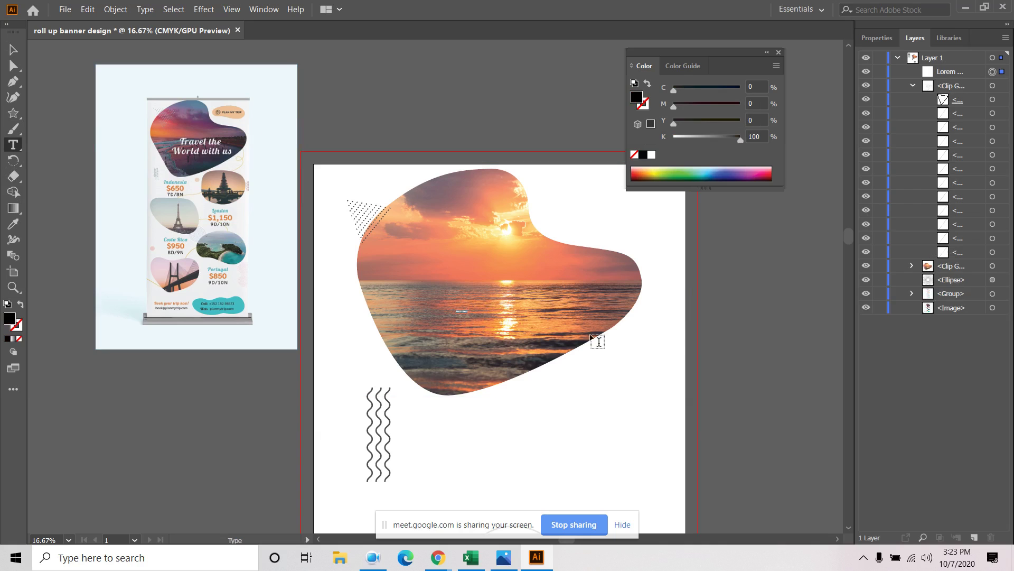
left_click(876, 38)
left_click(916, 329)
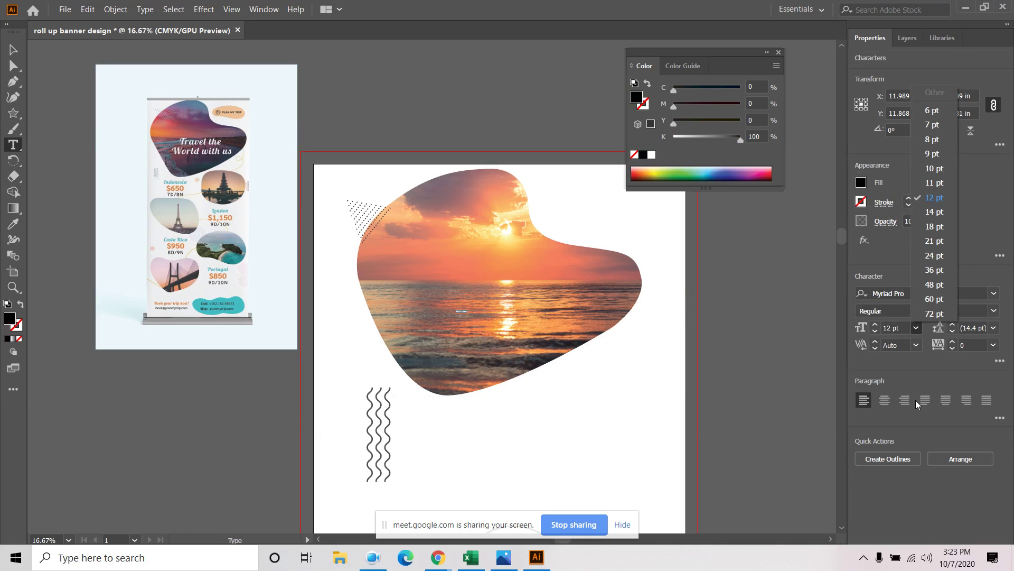
left_click(943, 315)
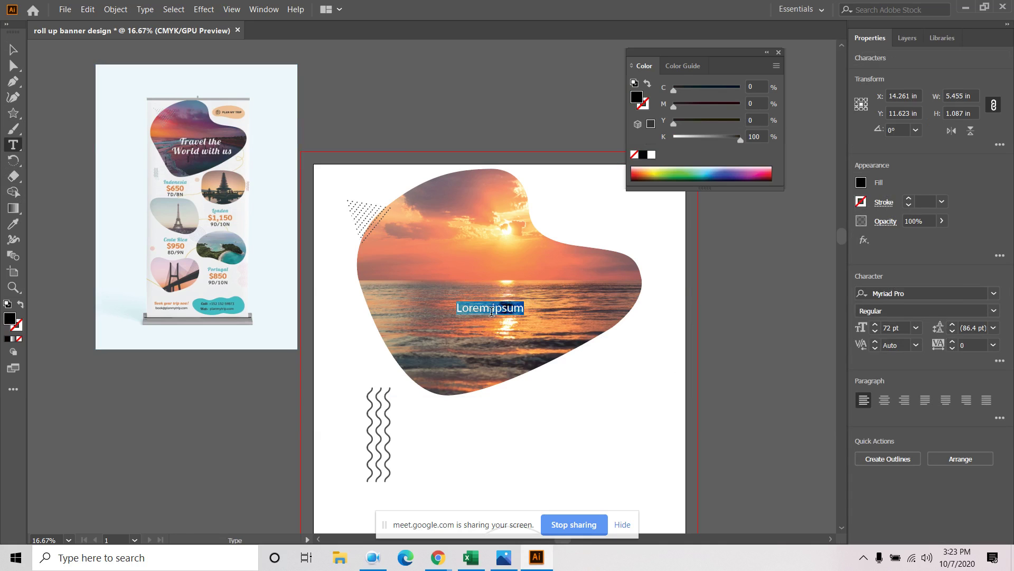
type("Th")
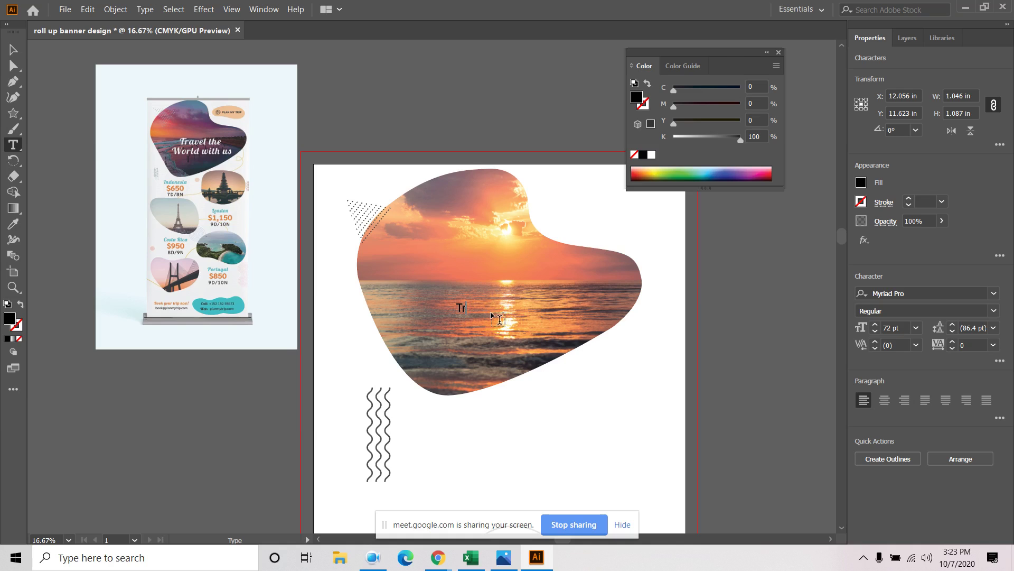
type("avel the")
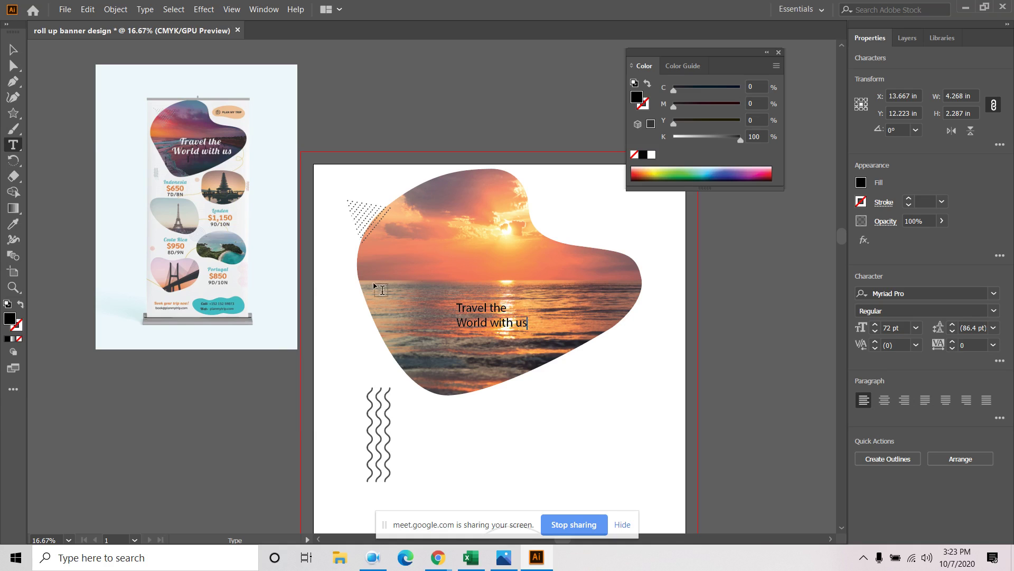
Set the headline font to Claston Script Regular
left_click(12, 50)
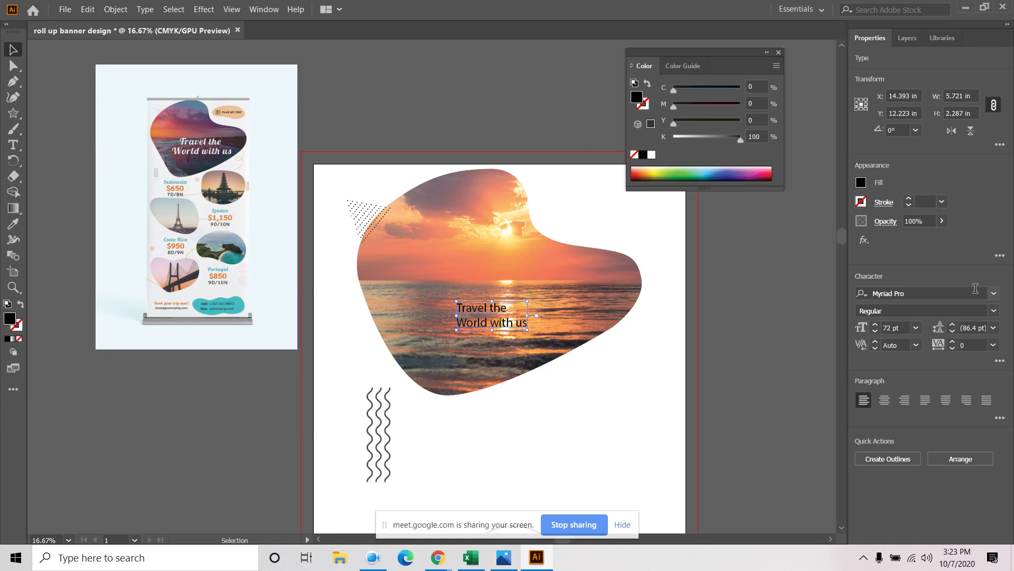
left_click(994, 294)
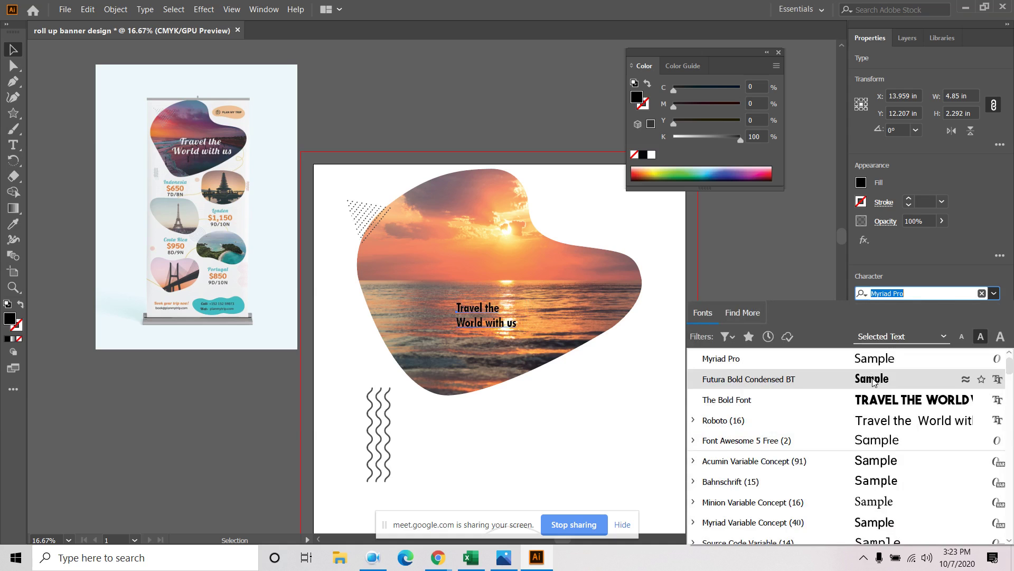
scroll(893, 386, "down", 10)
scroll(886, 393, "up", 2)
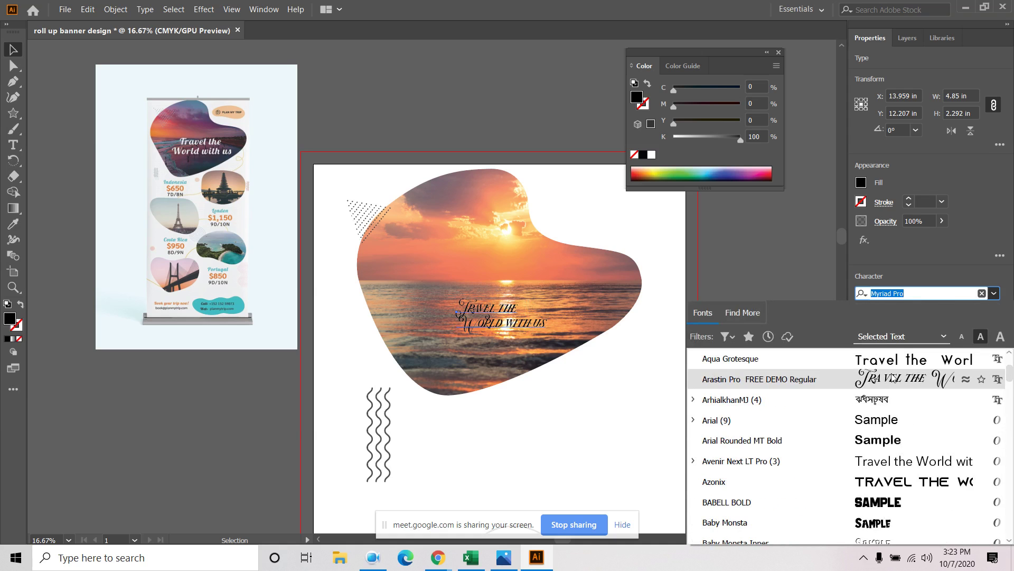
scroll(892, 379, "down", 3)
scroll(883, 402, "down", 5)
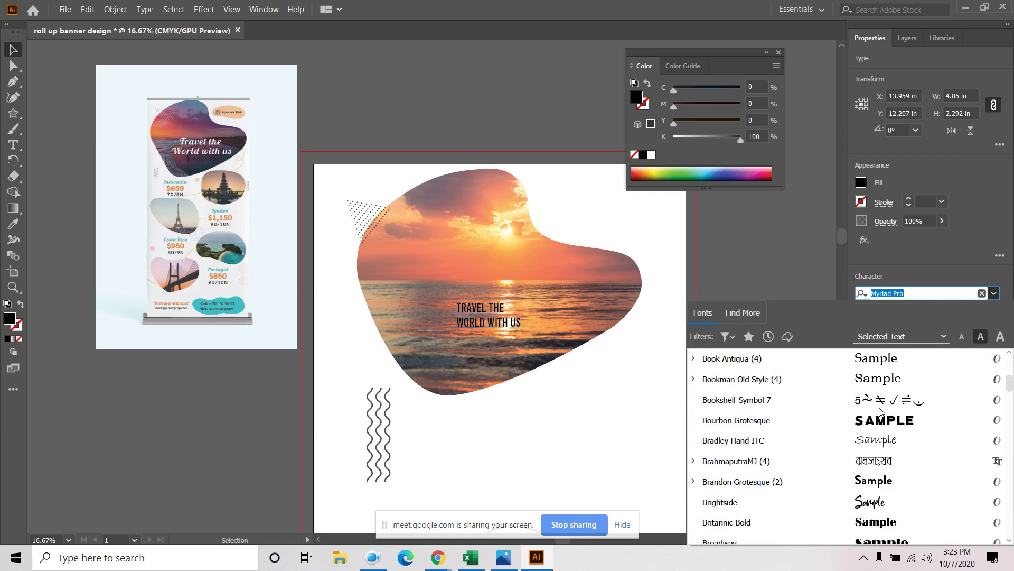
scroll(880, 411, "down", 3)
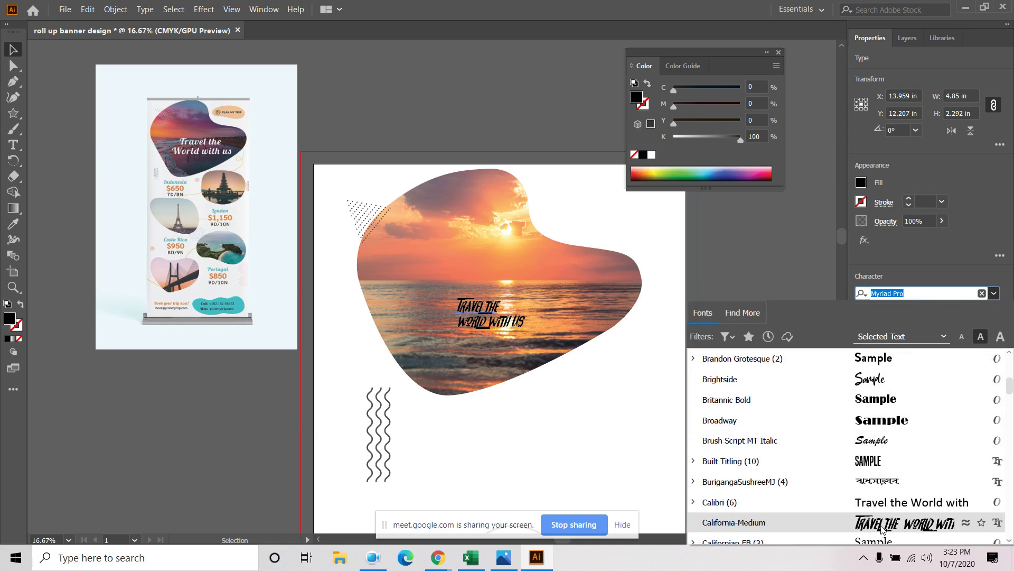
scroll(881, 528, "down", 5)
scroll(887, 465, "up", 3)
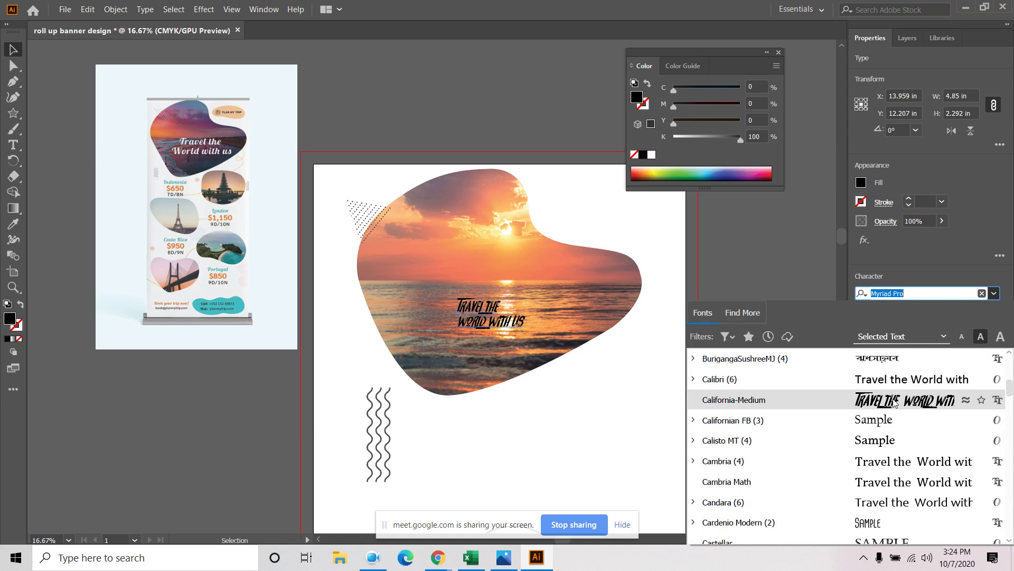
scroll(894, 401, "down", 6)
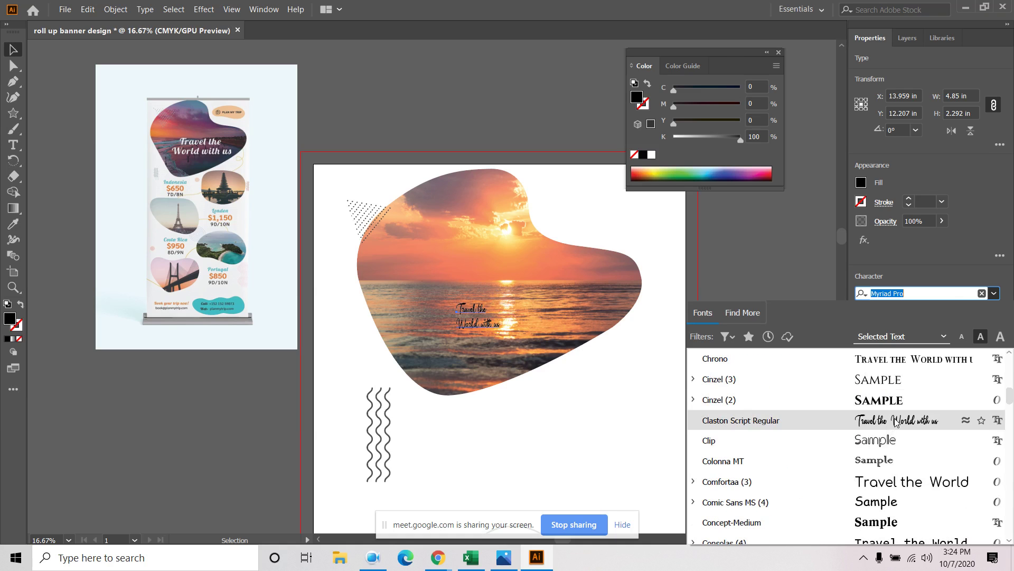
left_click(895, 421)
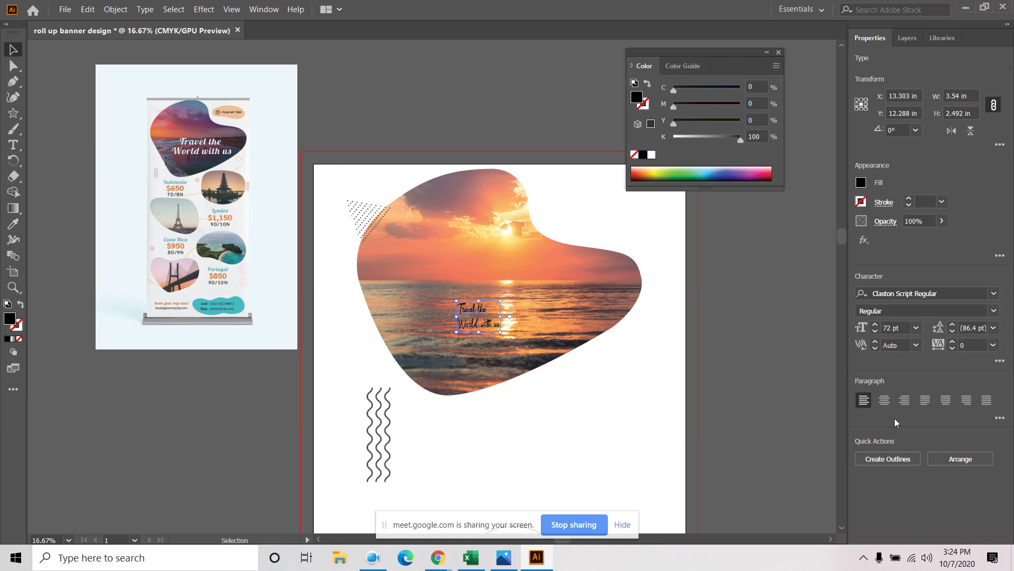
Increase the headline size to 150 pt, then to 200 pt
left_click(898, 329)
type("150")
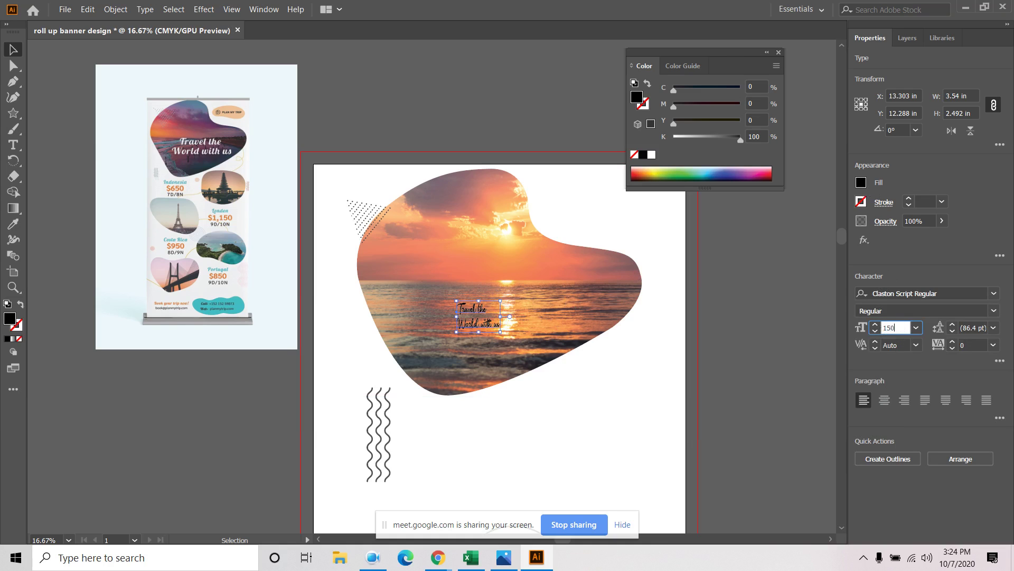
key("Return")
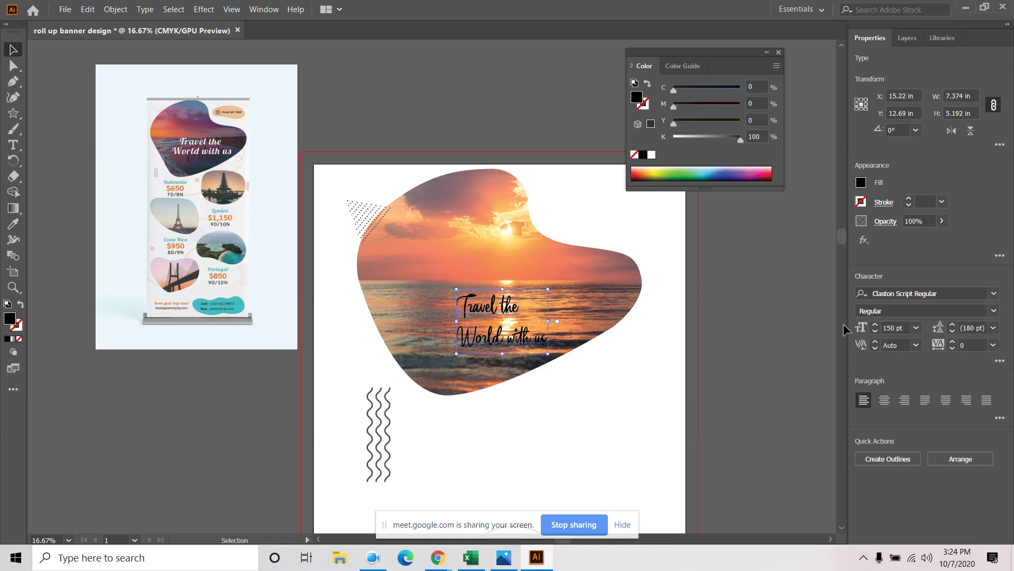
left_click(908, 326)
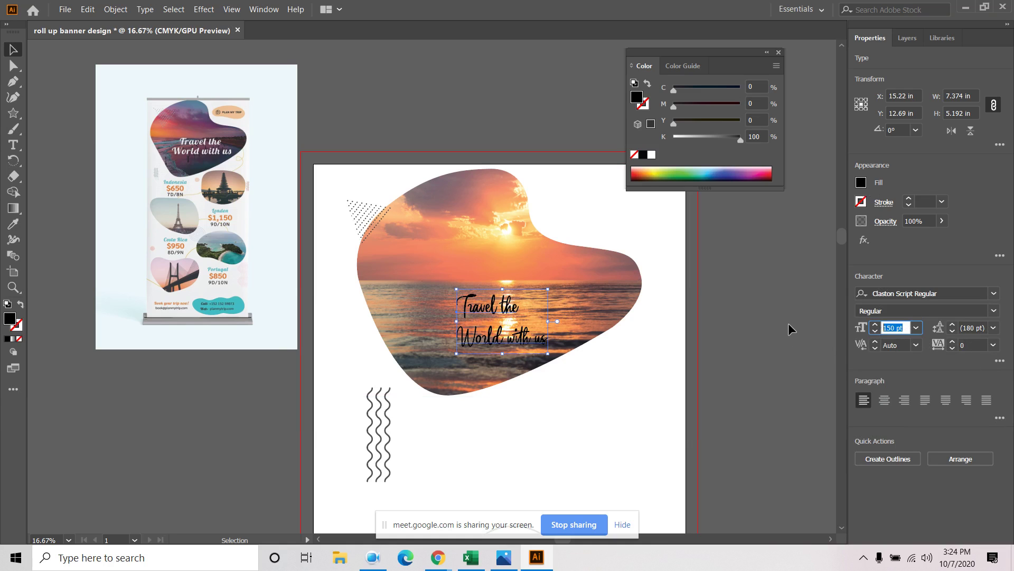
type("200")
key("Return")
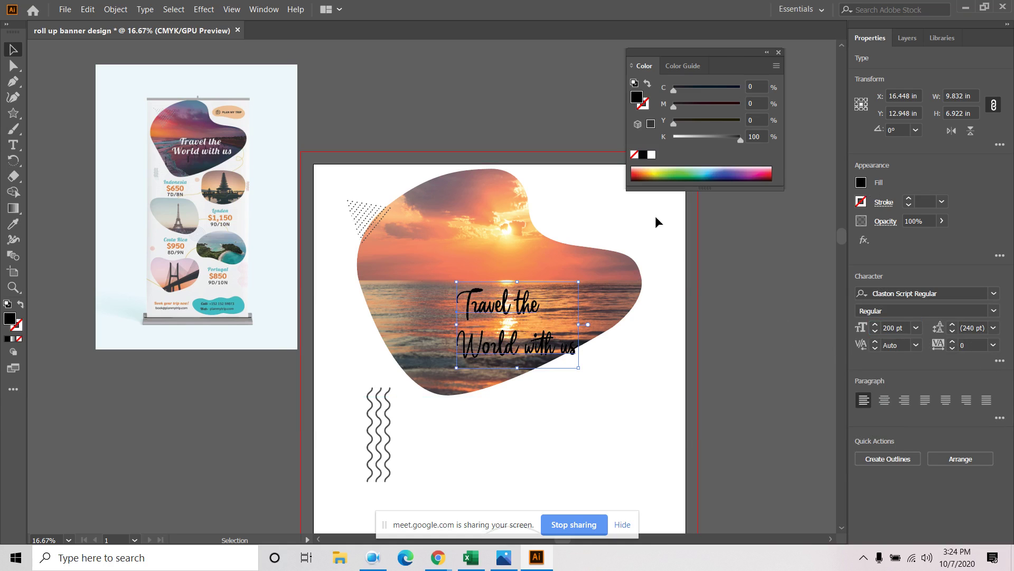
Make the headline white and move it onto the middle of the sunset blob
left_click(861, 183)
left_click(736, 229)
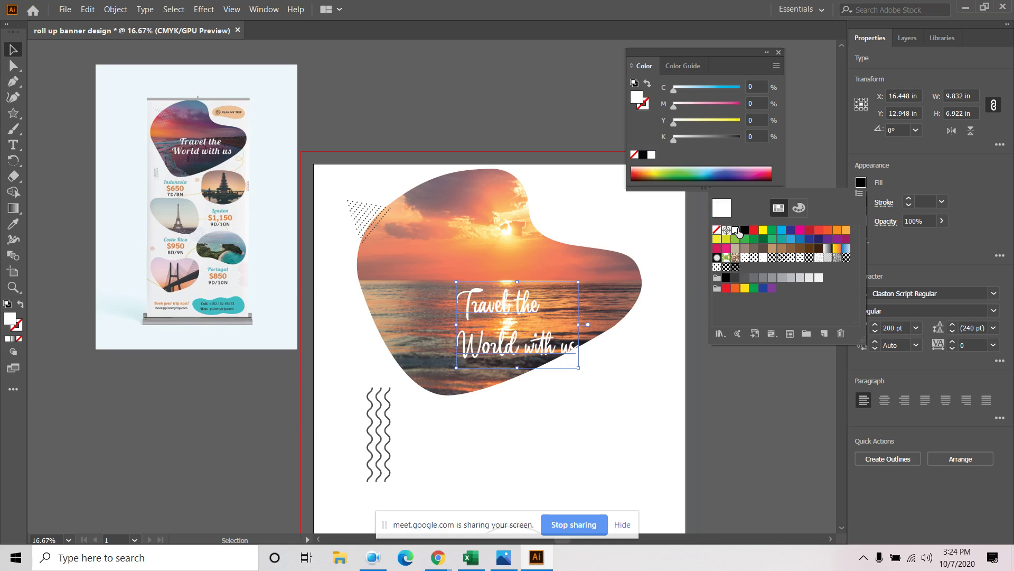
left_click(620, 399)
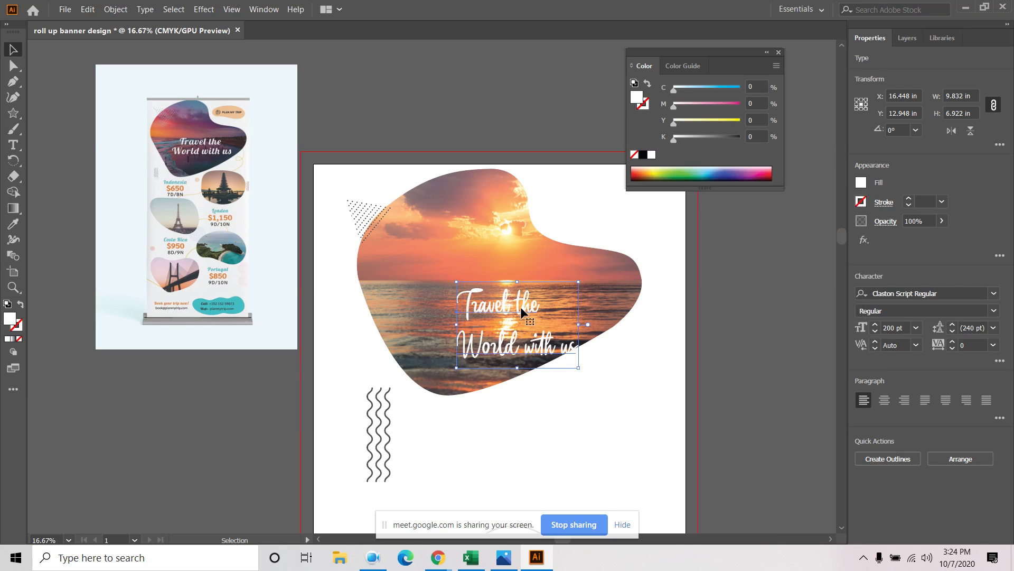
left_click_drag(520, 306, 499, 293)
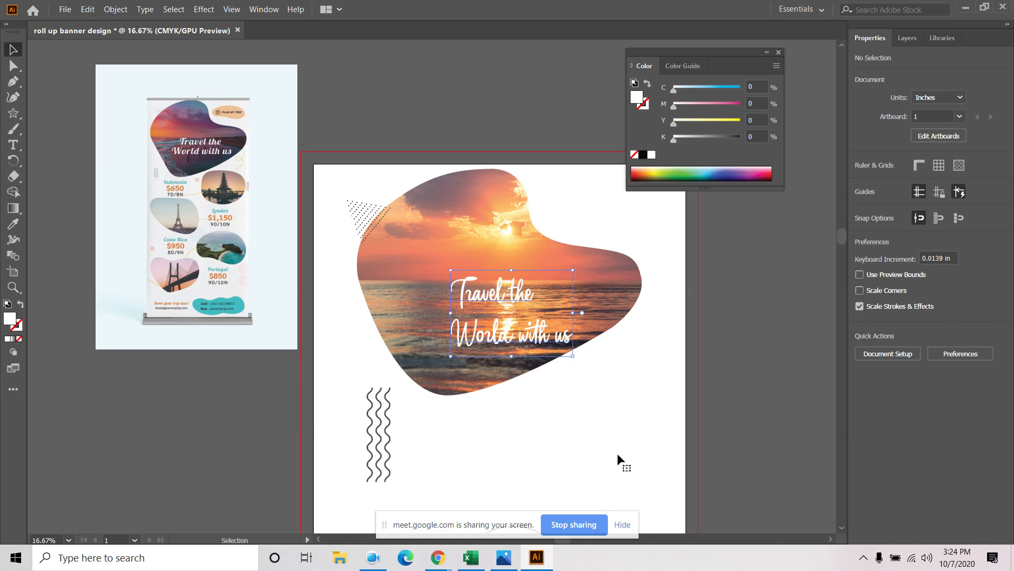
left_click(649, 450)
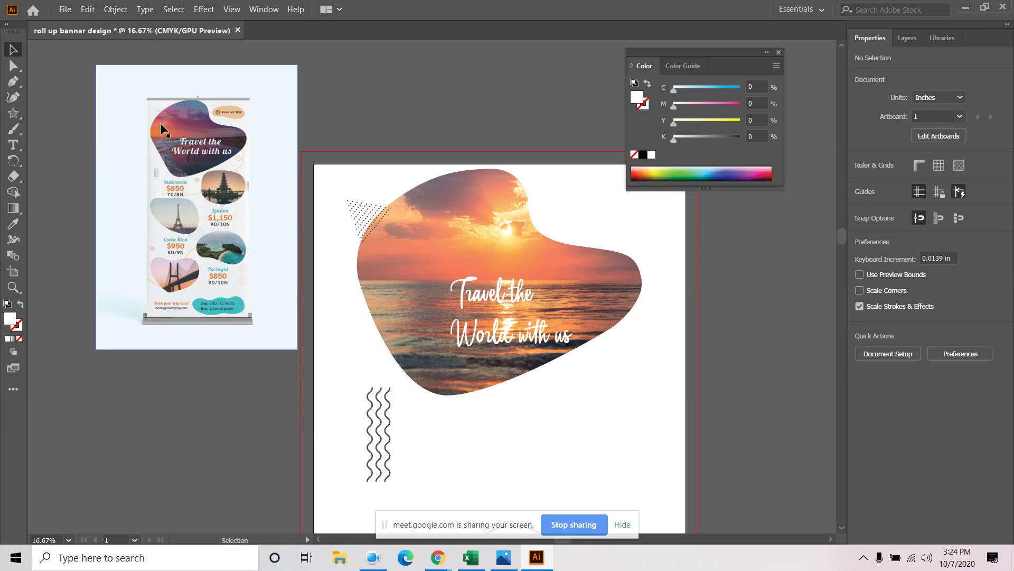
left_click(491, 294)
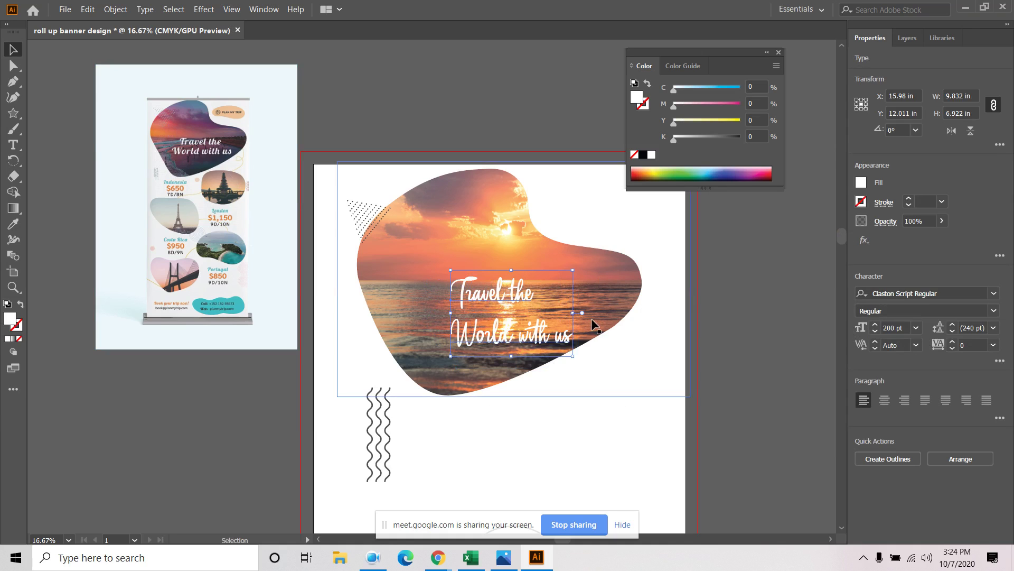
Apply a 75% black drop shadow to the headline, 0.1 in offset and 0.07 in blur
left_click(864, 240)
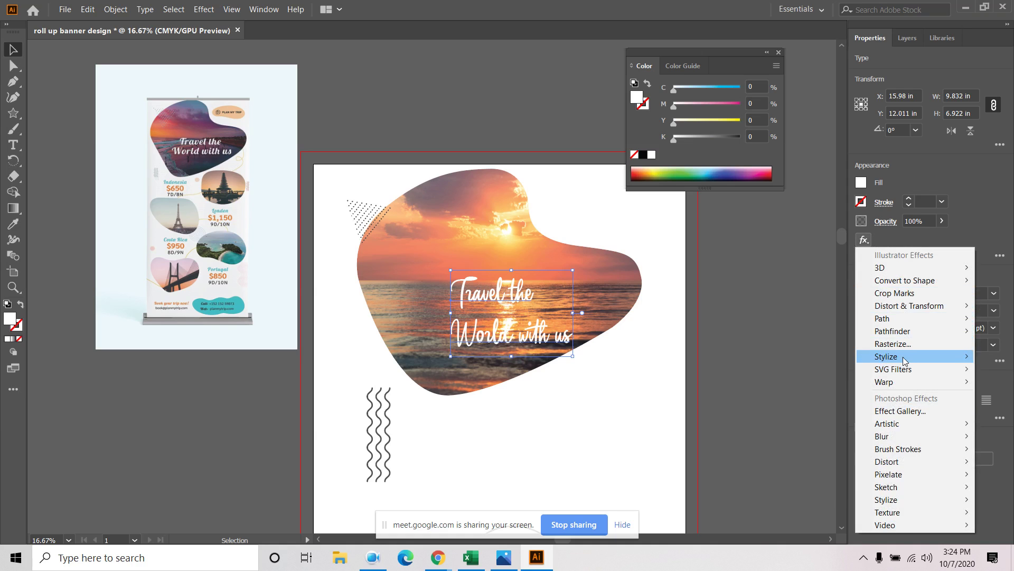
mouse_move(900, 360)
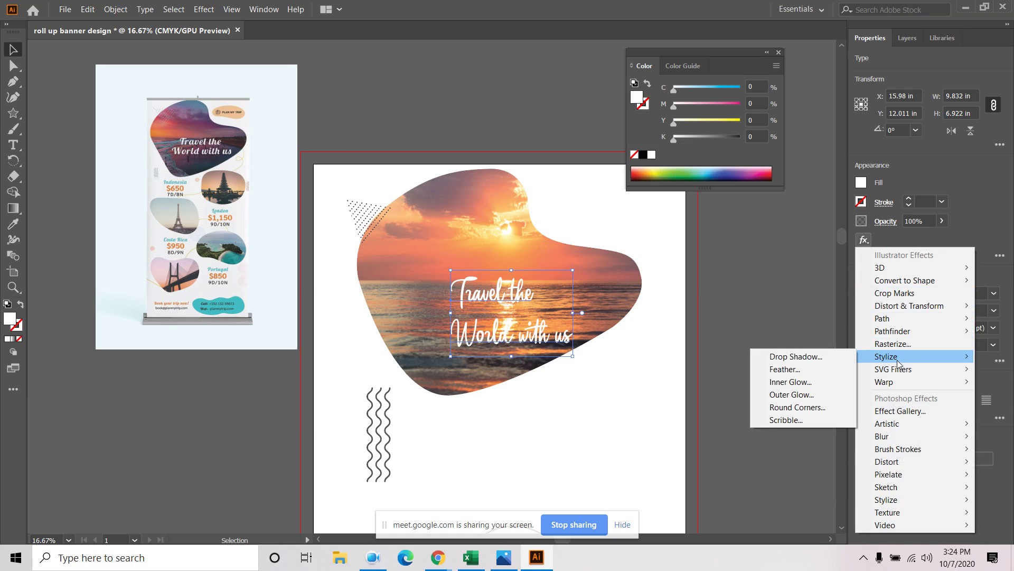
left_click(797, 359)
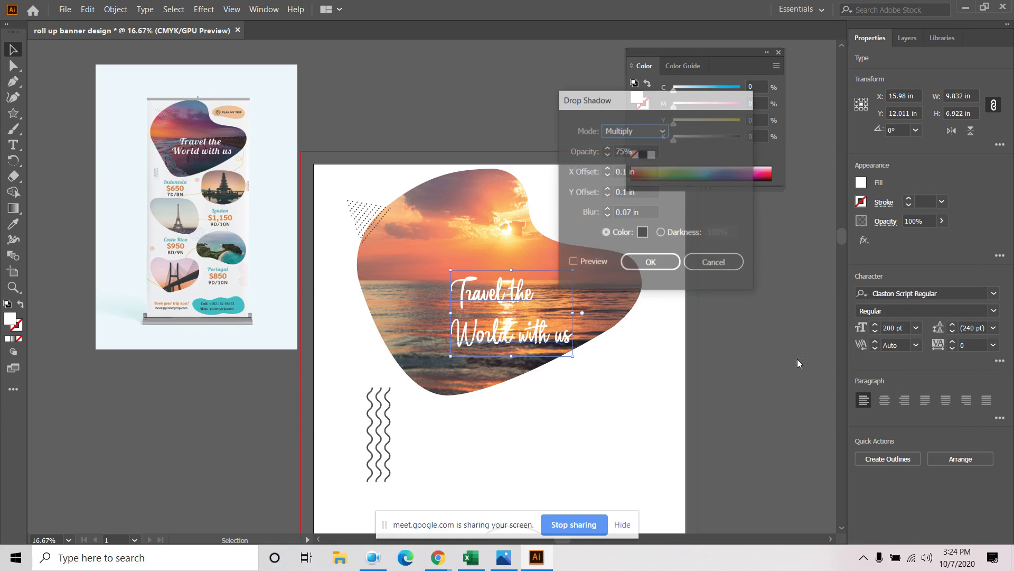
left_click(586, 262)
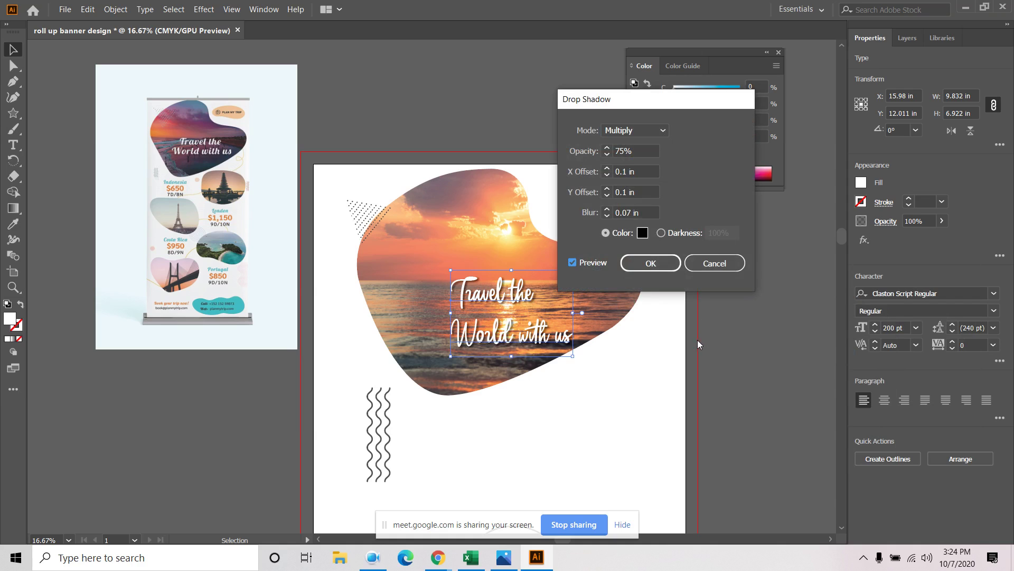
left_click(645, 264)
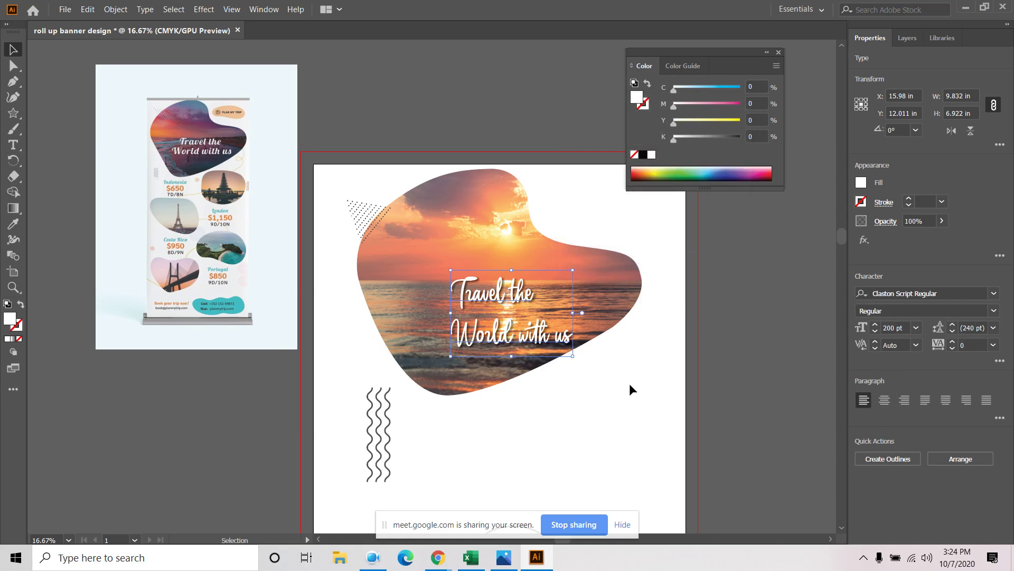
Inspect the clip group's sunset photo in the Layers panel, then collapse Layer 1
left_click(632, 384)
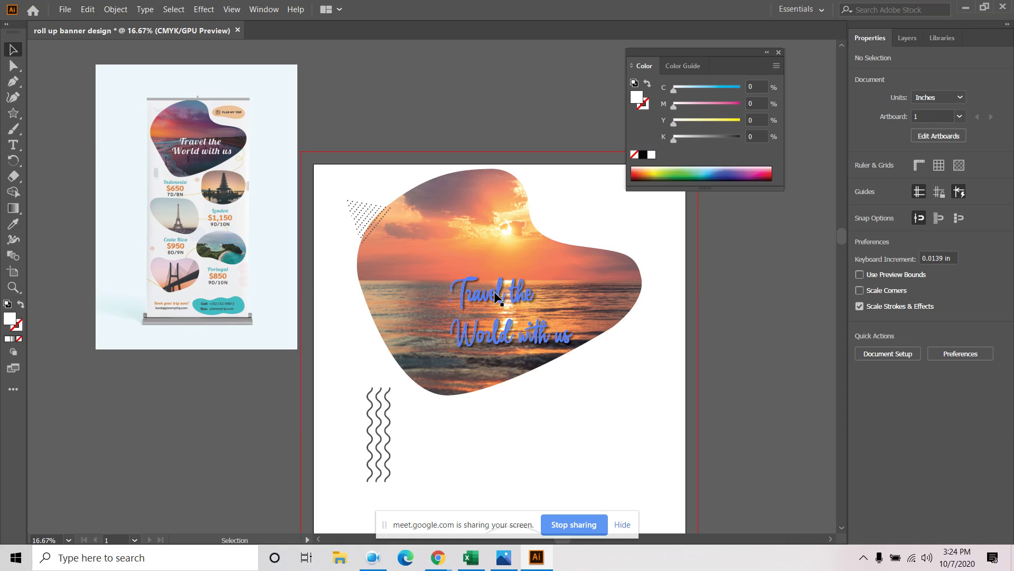
left_click(909, 41)
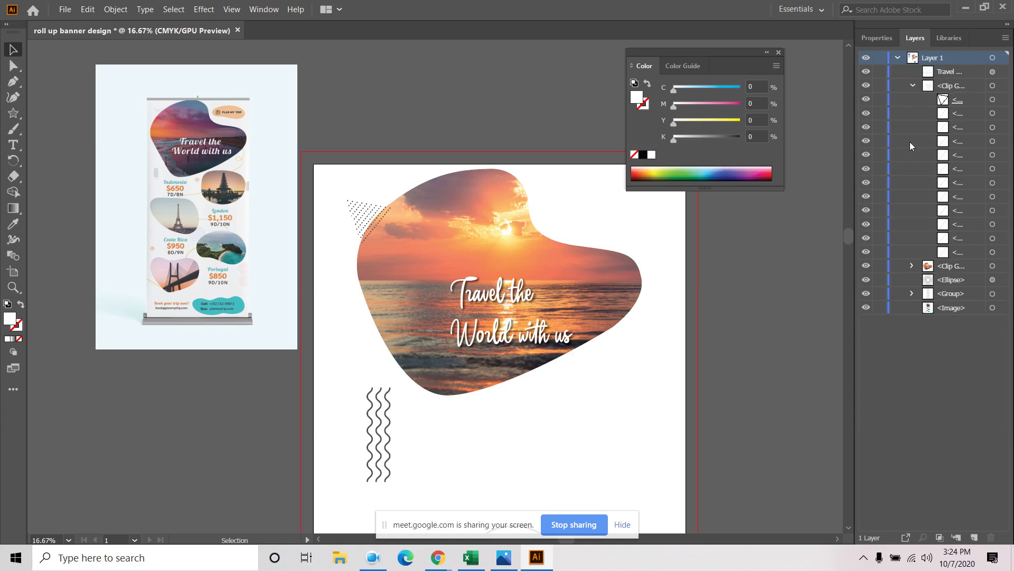
left_click(911, 266)
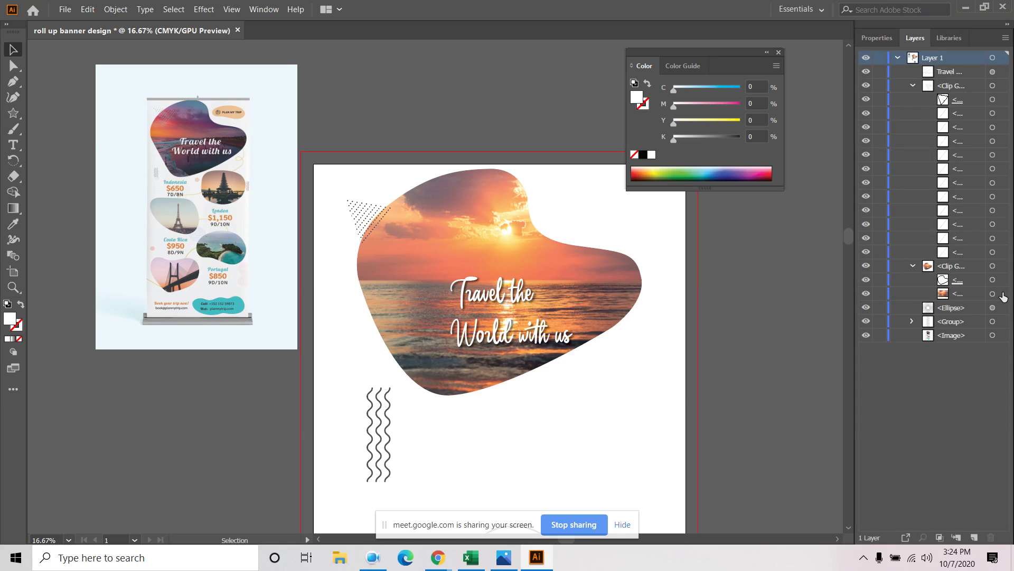
left_click(1002, 294)
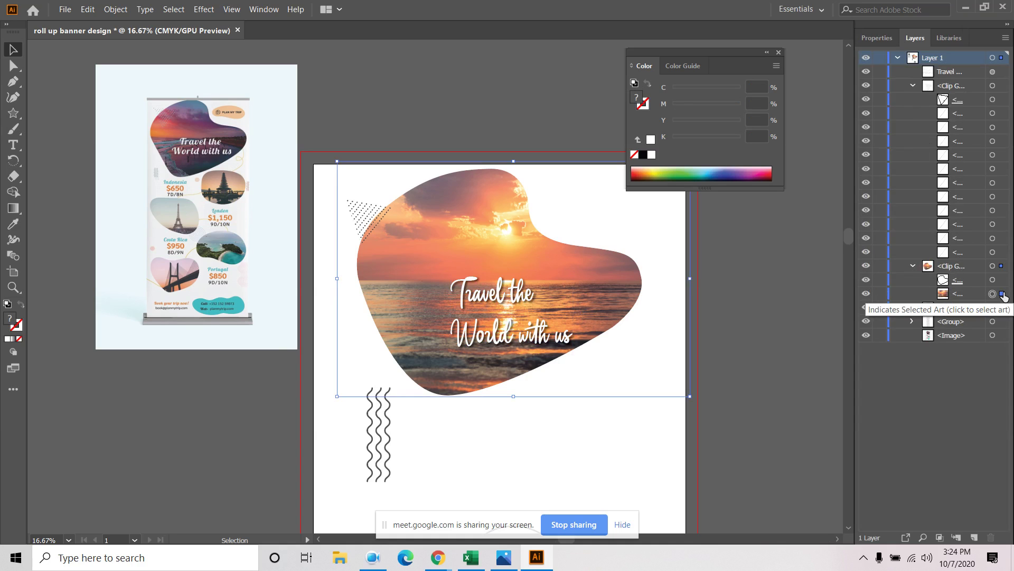
left_click(913, 266)
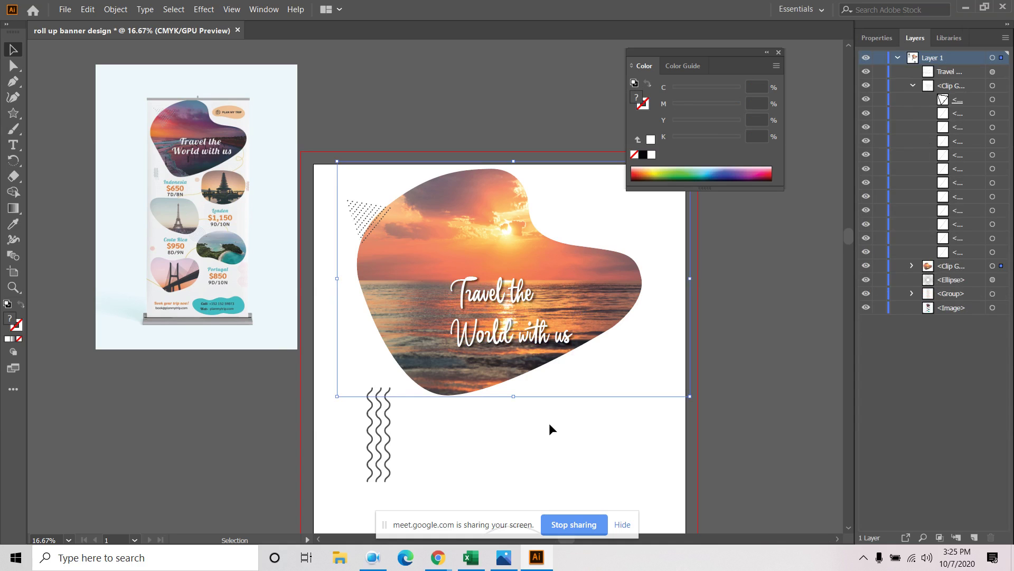
left_click(550, 429)
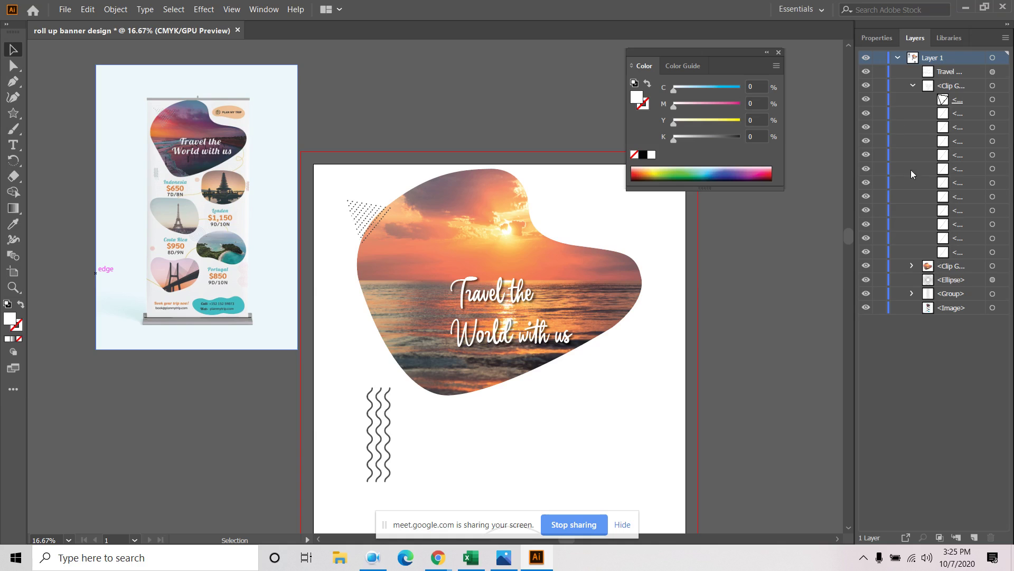
left_click(898, 59)
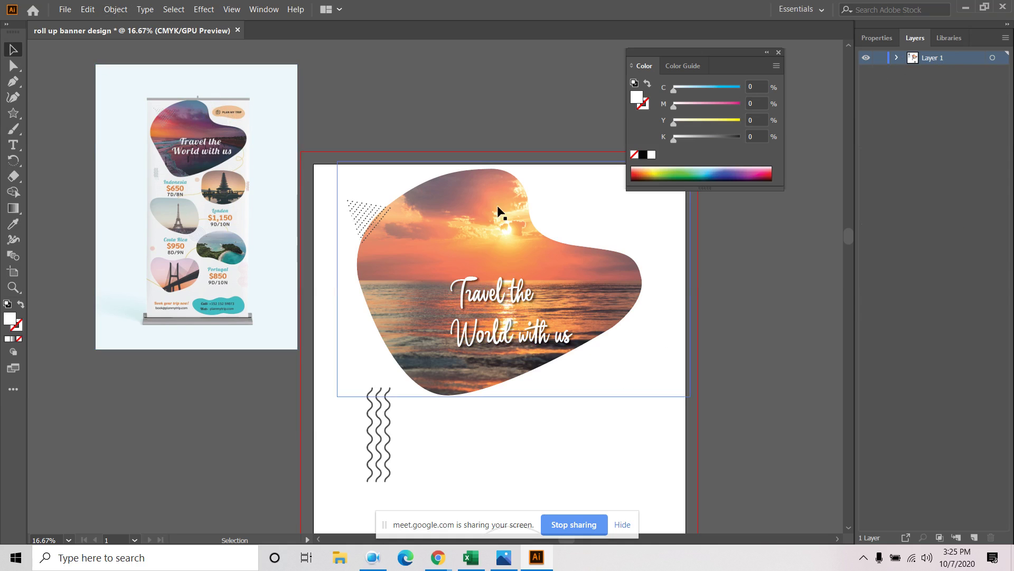
Draw a wide rectangle at the artboard's top right and round it into a pill, discarding a trial ellipse
left_click_drag(611, 219, 571, 275)
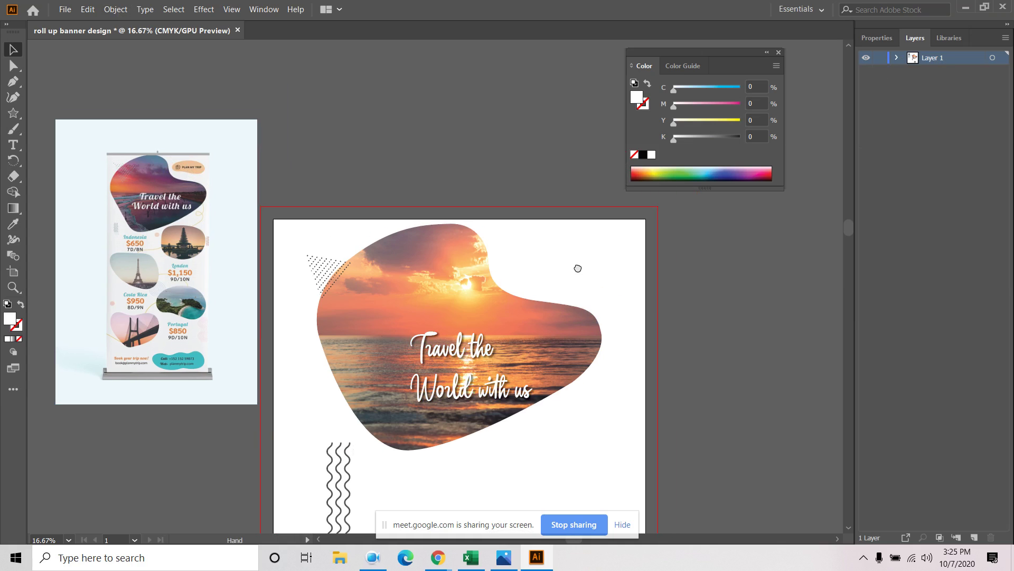
left_click_drag(14, 112, 53, 127)
left_click_drag(506, 249, 621, 290)
key("Delete")
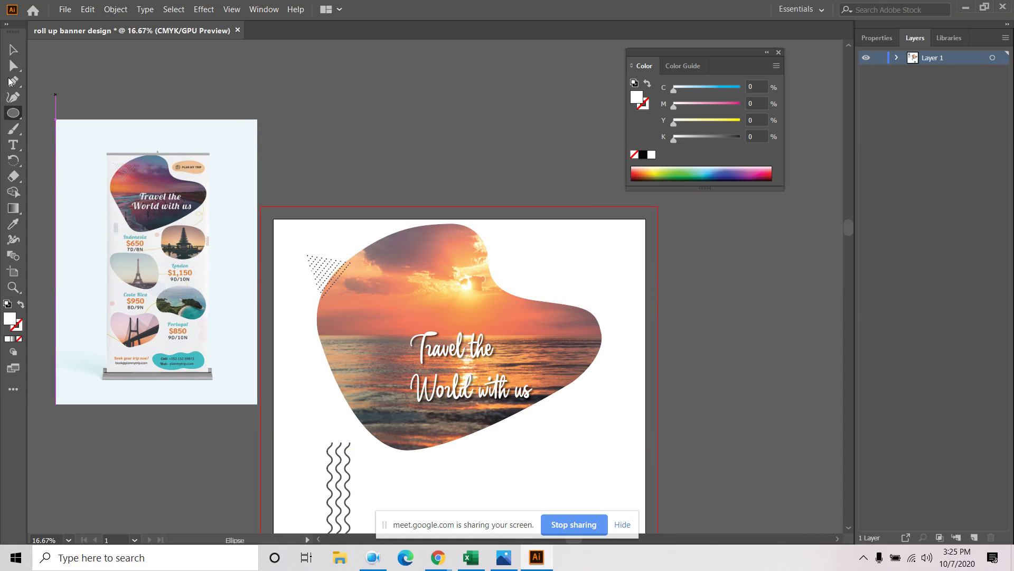
left_click(13, 113)
left_click(70, 114)
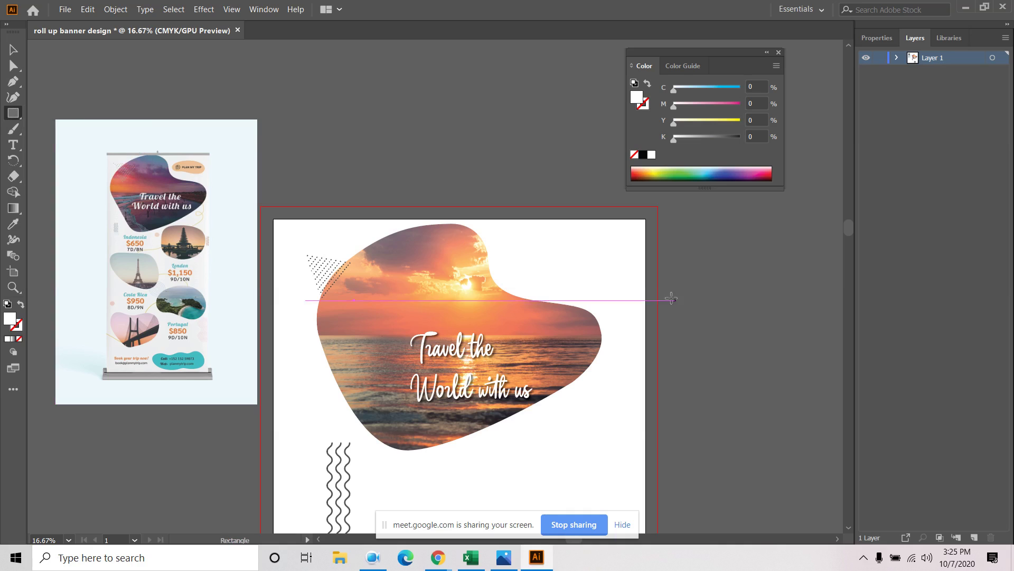
left_click_drag(512, 242, 636, 285)
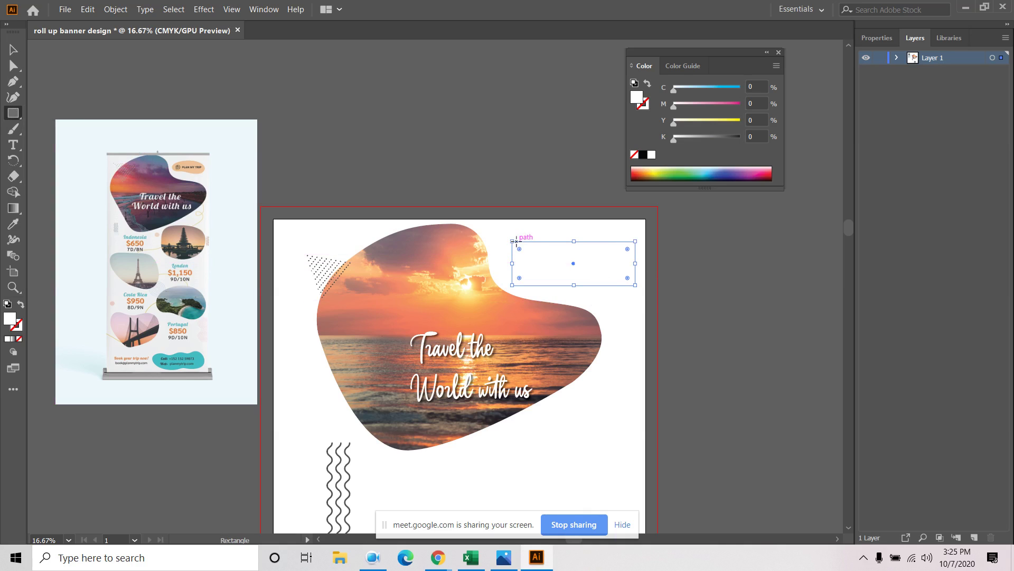
left_click_drag(521, 251, 576, 264)
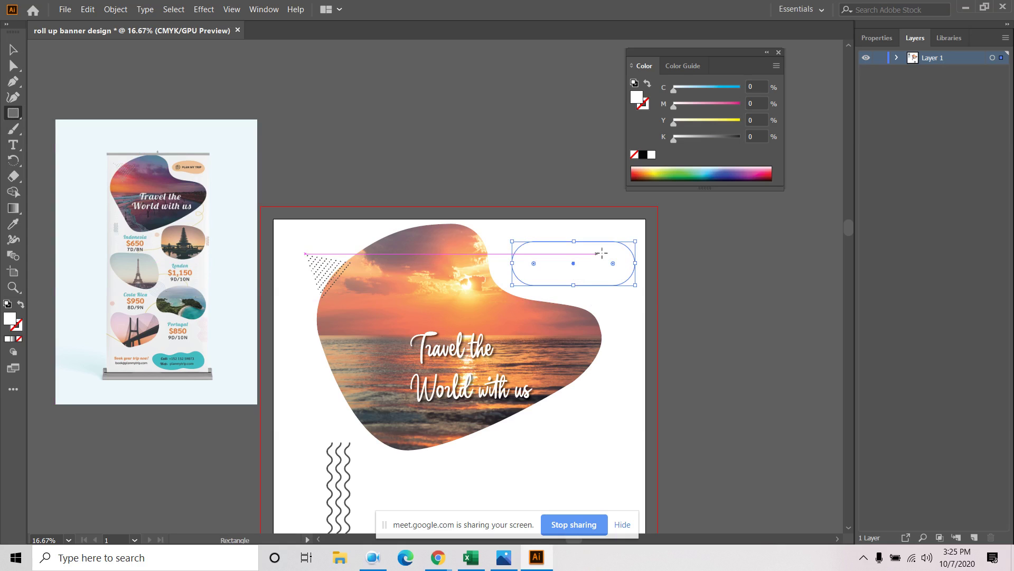
Fill the pill shape with a tan swatch and dismiss the stray size prompt
left_click(877, 38)
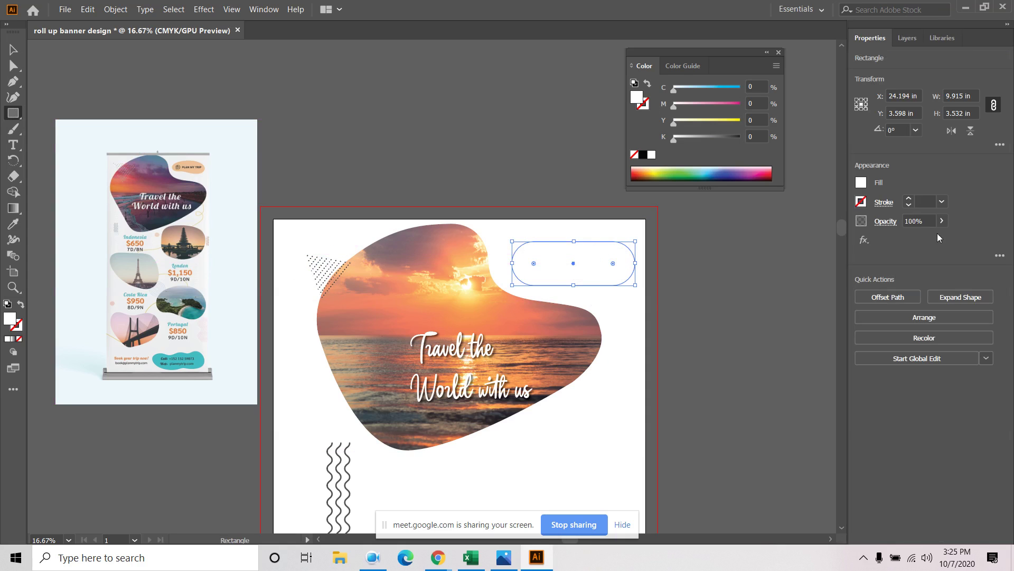
left_click(862, 182)
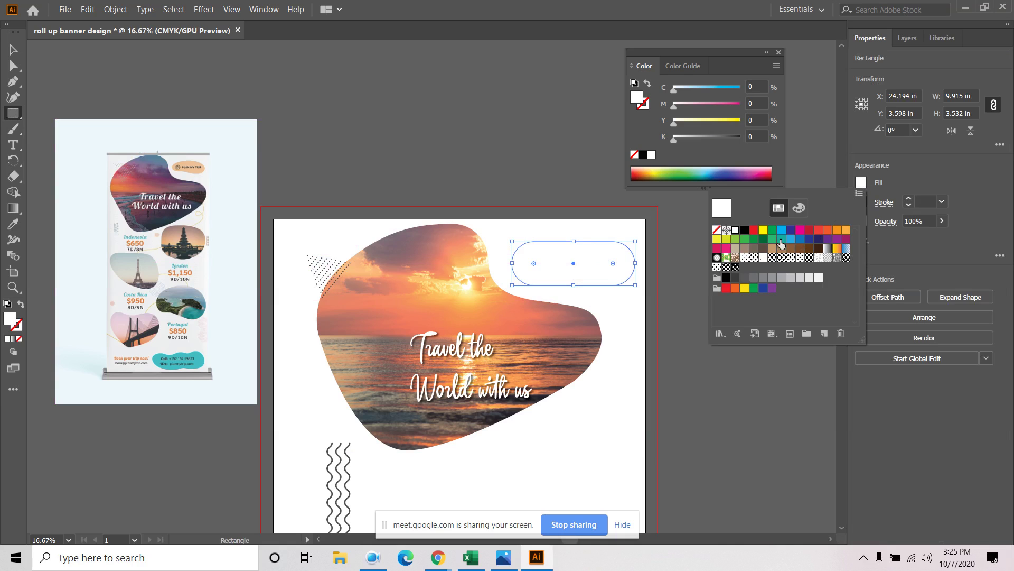
left_click(772, 249)
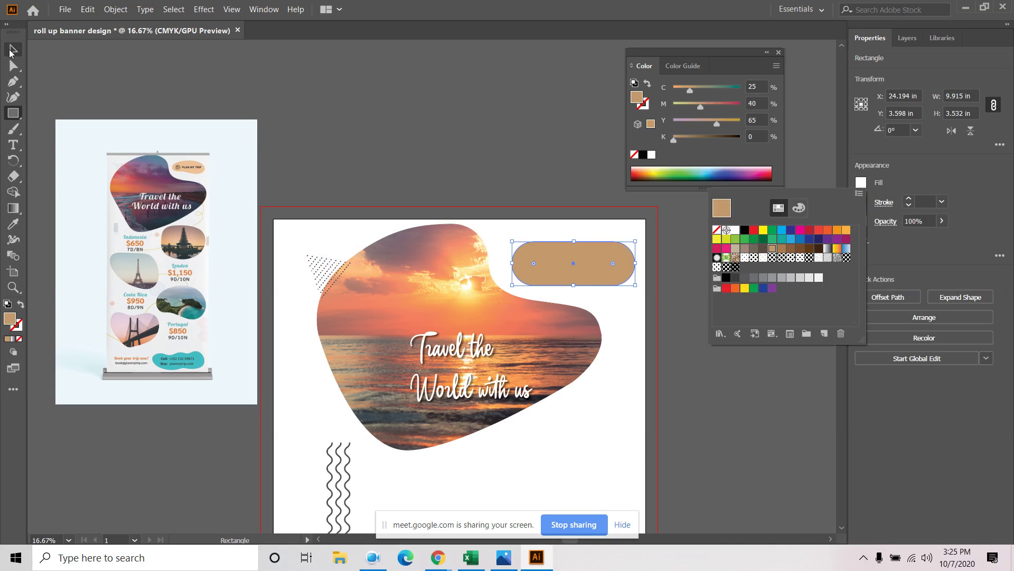
left_click(354, 98)
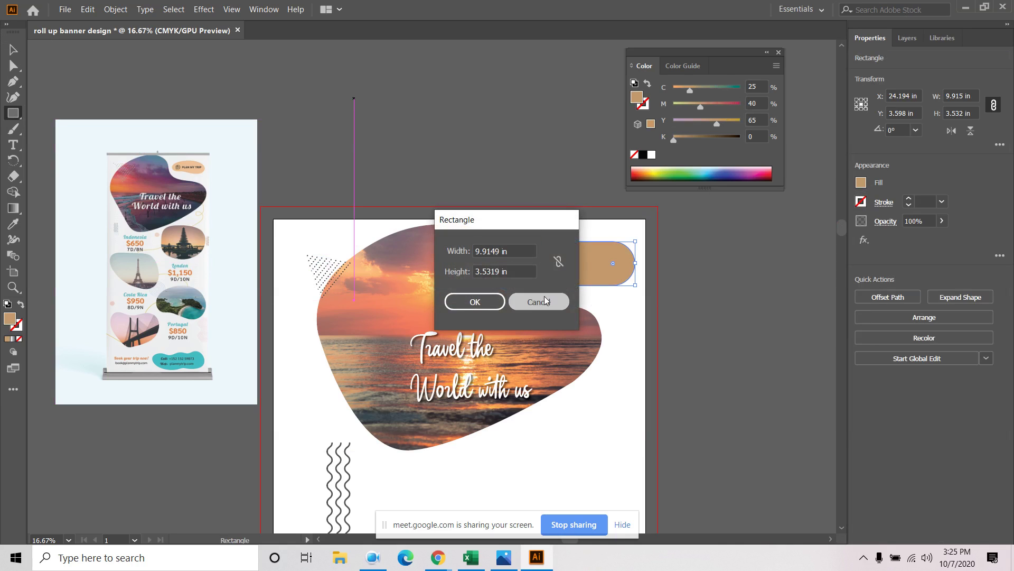
left_click(536, 299)
left_click(13, 49)
Try a Twist warp on the pill (horizontal 6%, vertical -24%), then cancel it
left_click(478, 118)
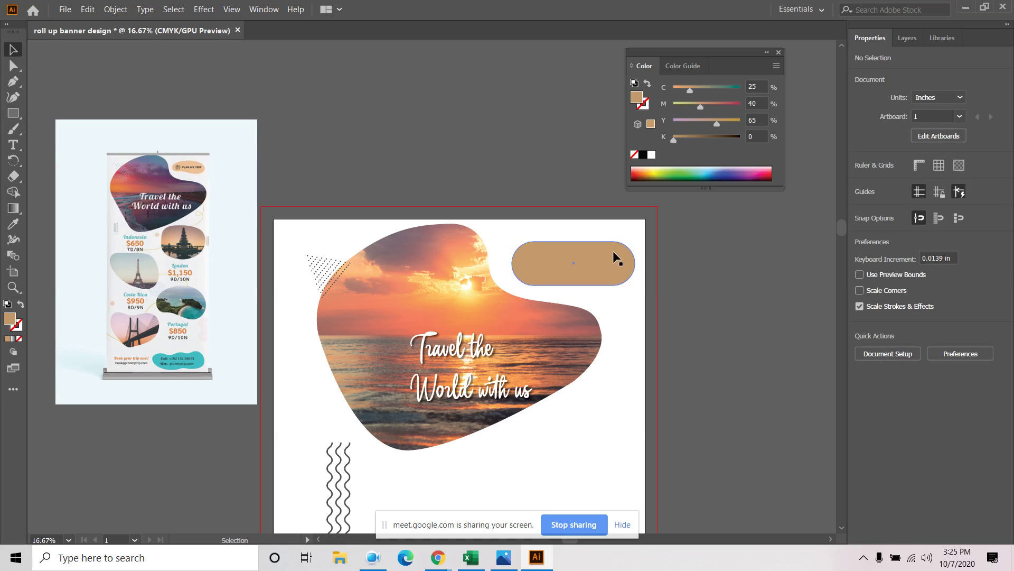
left_click(613, 250)
left_click(204, 9)
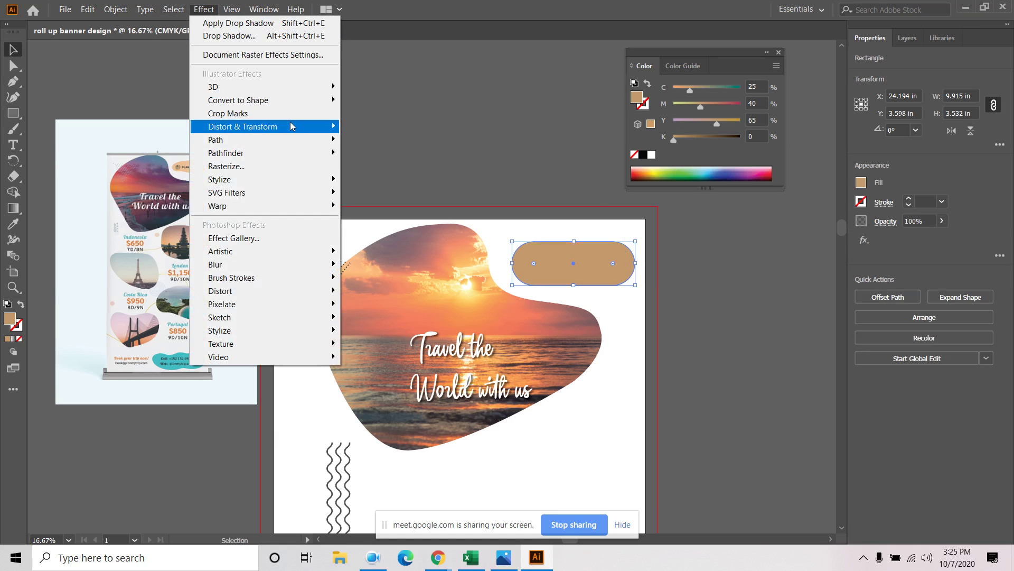
mouse_move(266, 205)
left_click(390, 383)
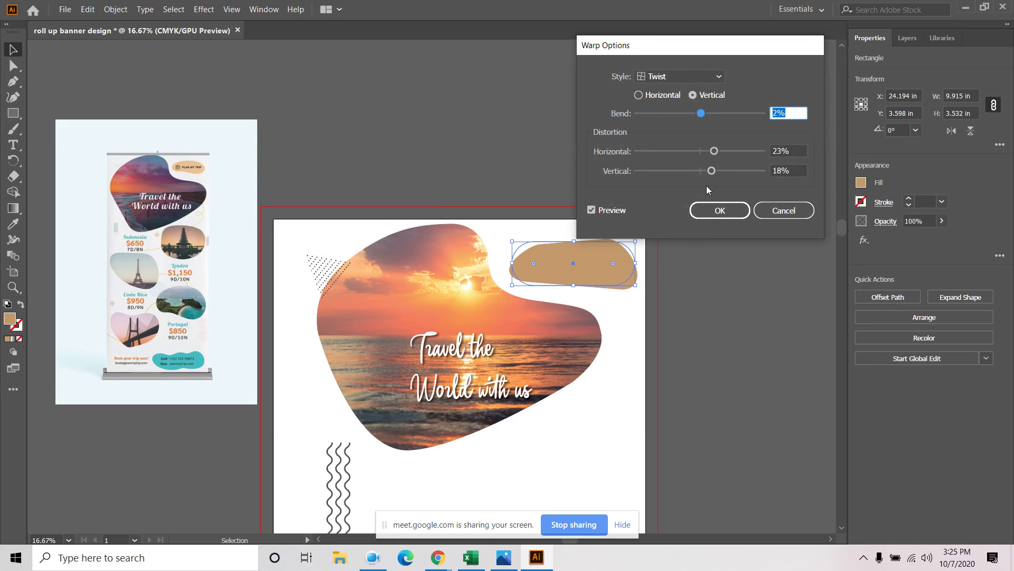
left_click_drag(715, 152, 704, 174)
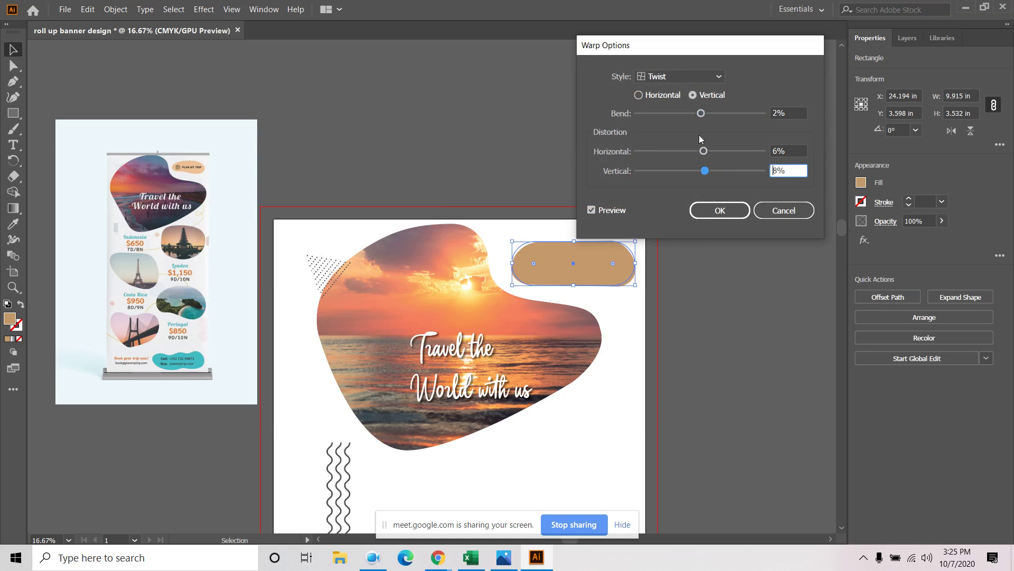
left_click_drag(701, 113, 711, 113)
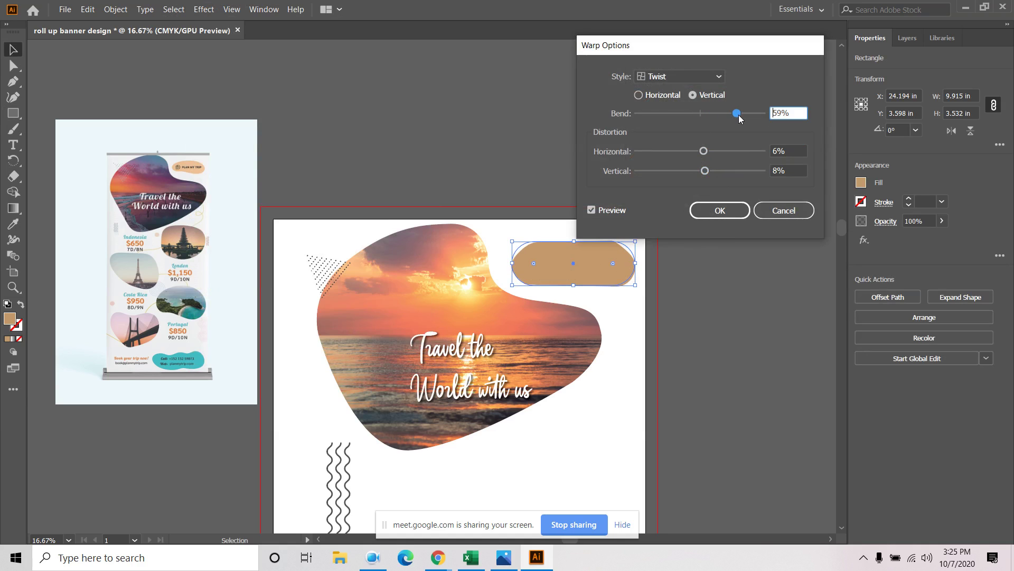
left_click_drag(705, 171, 694, 153)
left_click(784, 210)
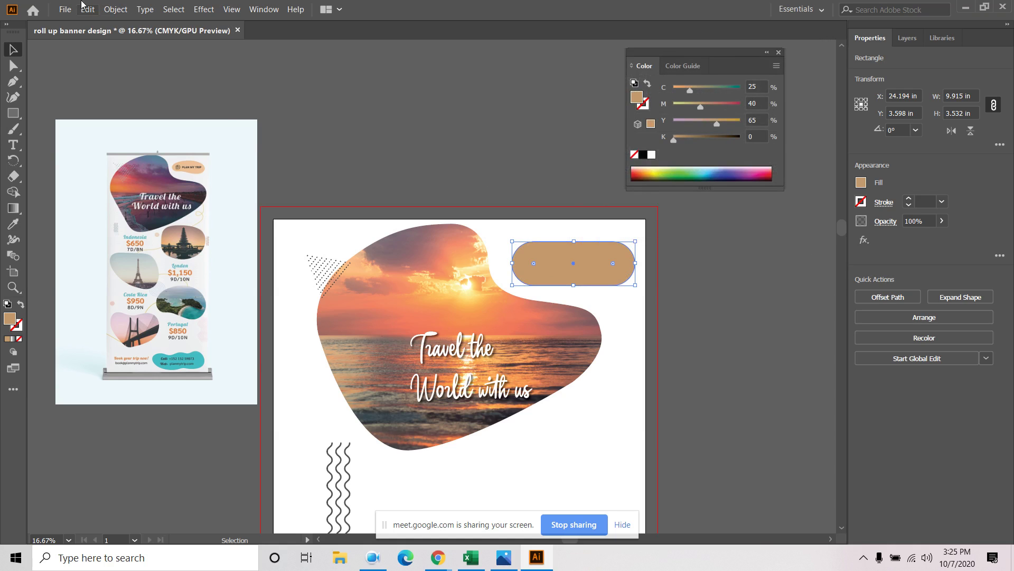
Preview an Inflate warp with 46% bend on the tan rectangle, then cancel it
left_click(204, 8)
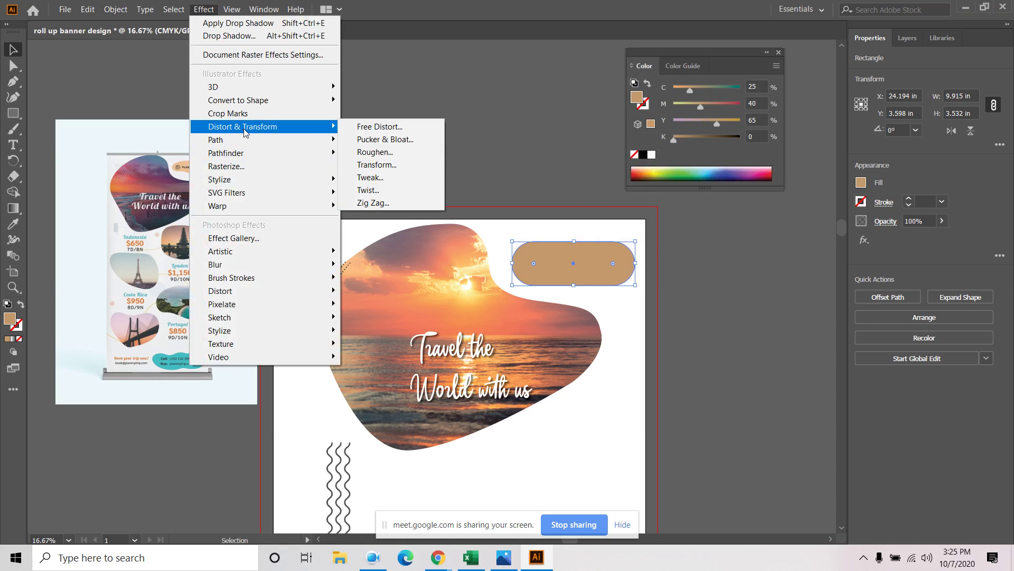
mouse_move(322, 127)
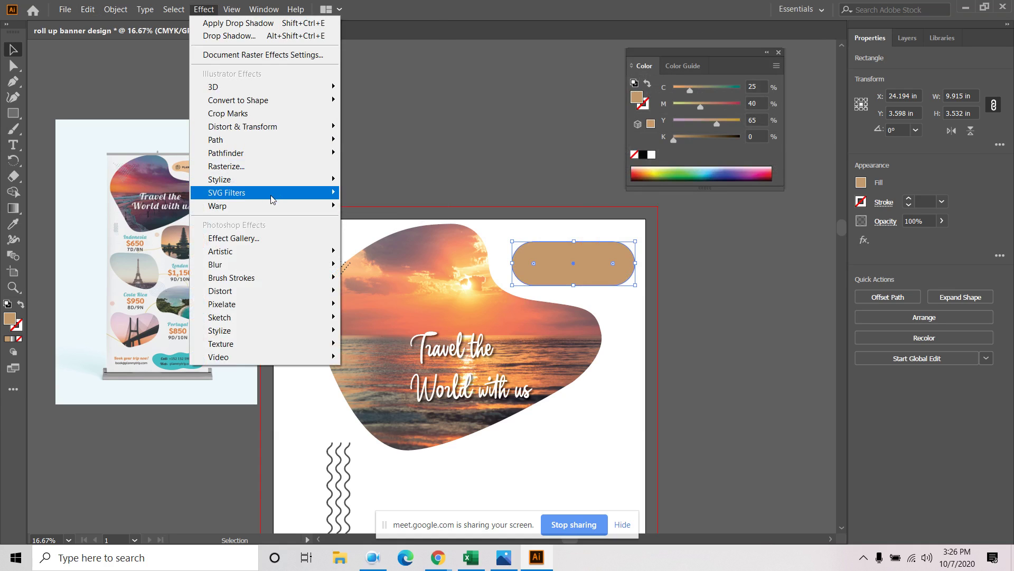
mouse_move(270, 211)
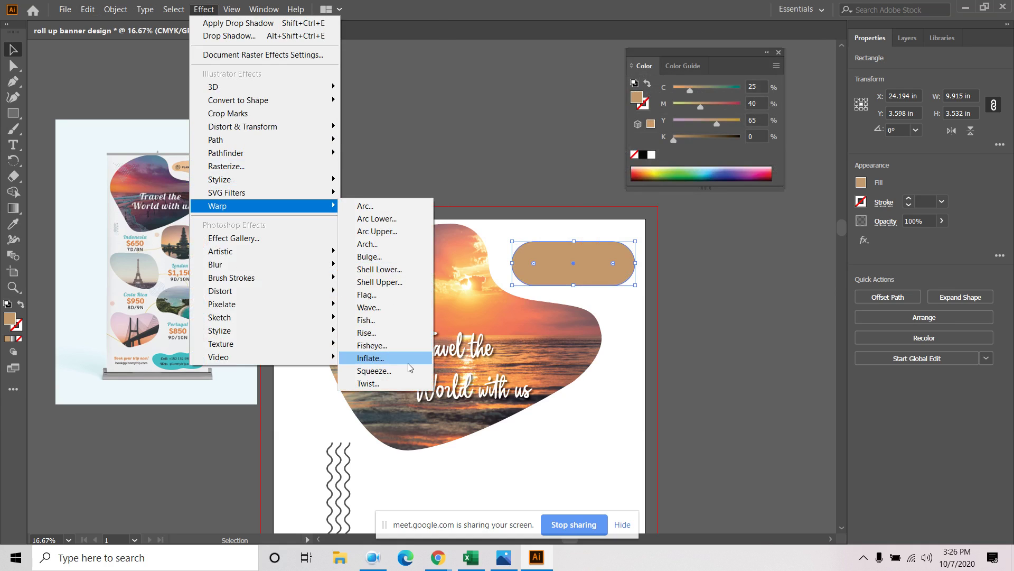
left_click(387, 360)
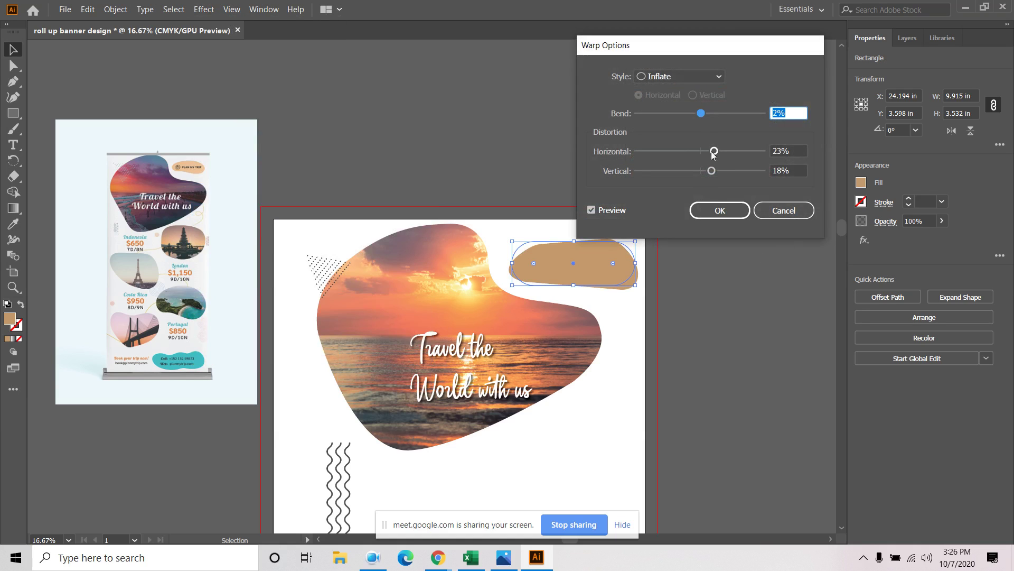
mouse_move(713, 153)
left_mouse_down()
mouse_move(700, 171)
mouse_move(724, 155)
mouse_move(680, 154)
mouse_move(697, 158)
left_mouse_up()
left_click_drag(701, 113, 744, 122)
left_click(783, 211)
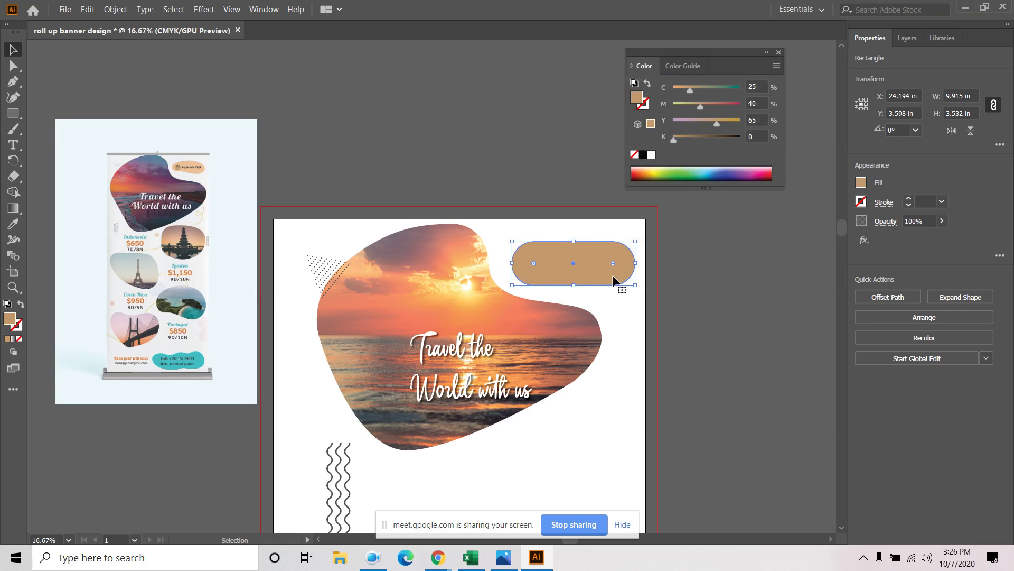
left_click(641, 275)
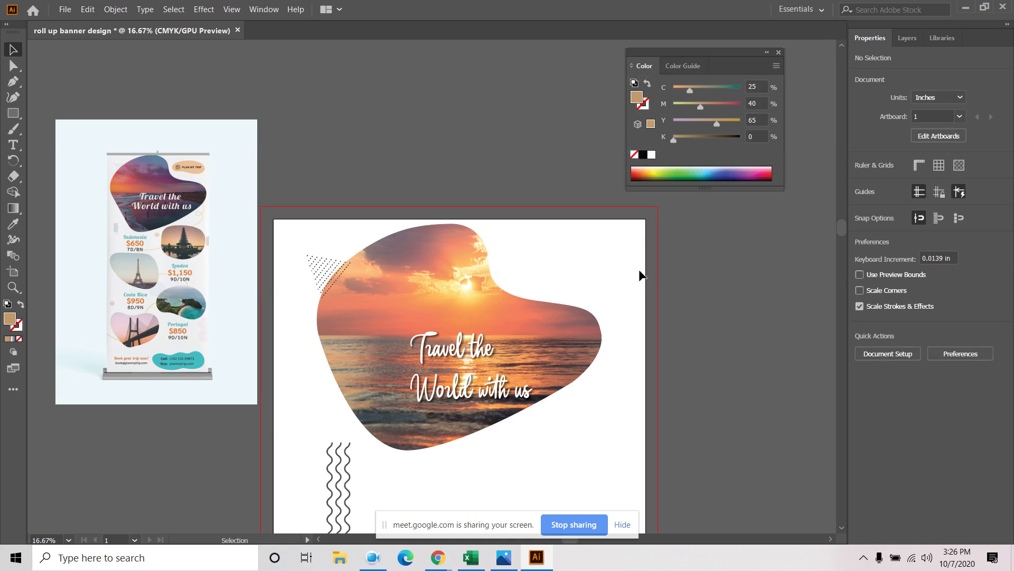
Draw a closed tan curved blob near the sunset photo's top right with the Curvature tool
left_click(13, 97)
left_click(532, 276)
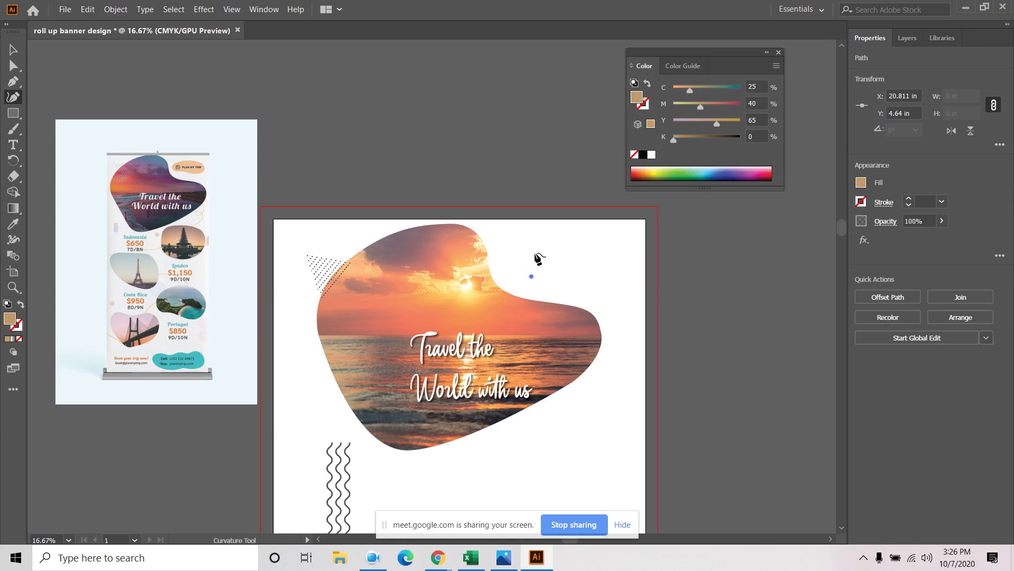
left_click(538, 244)
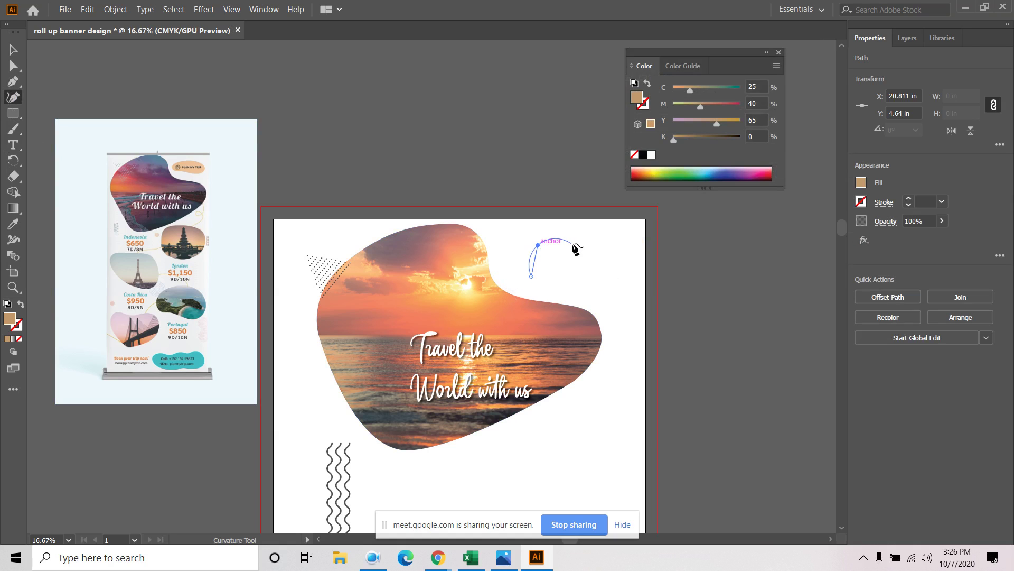
left_click(640, 247)
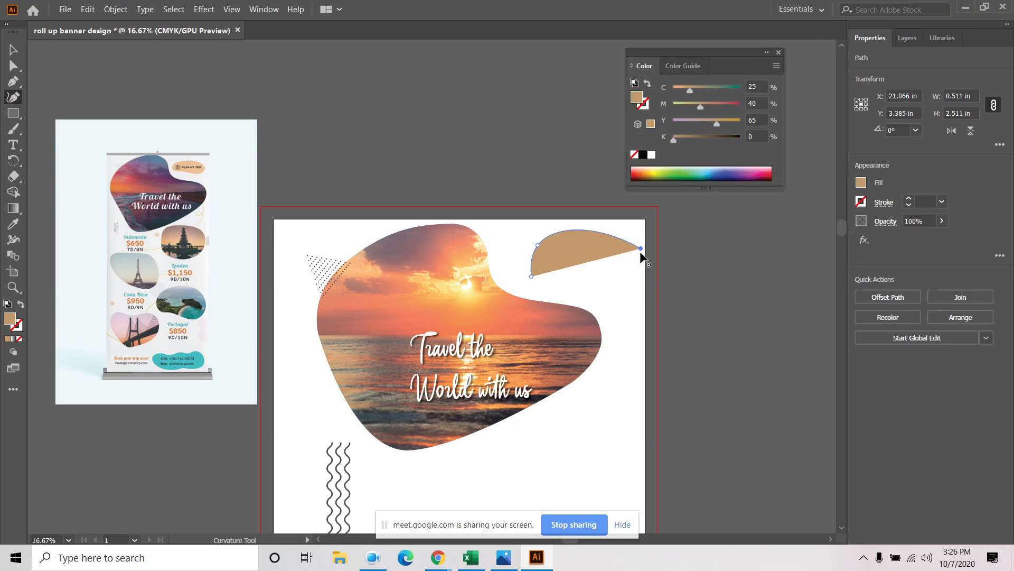
left_click(638, 282)
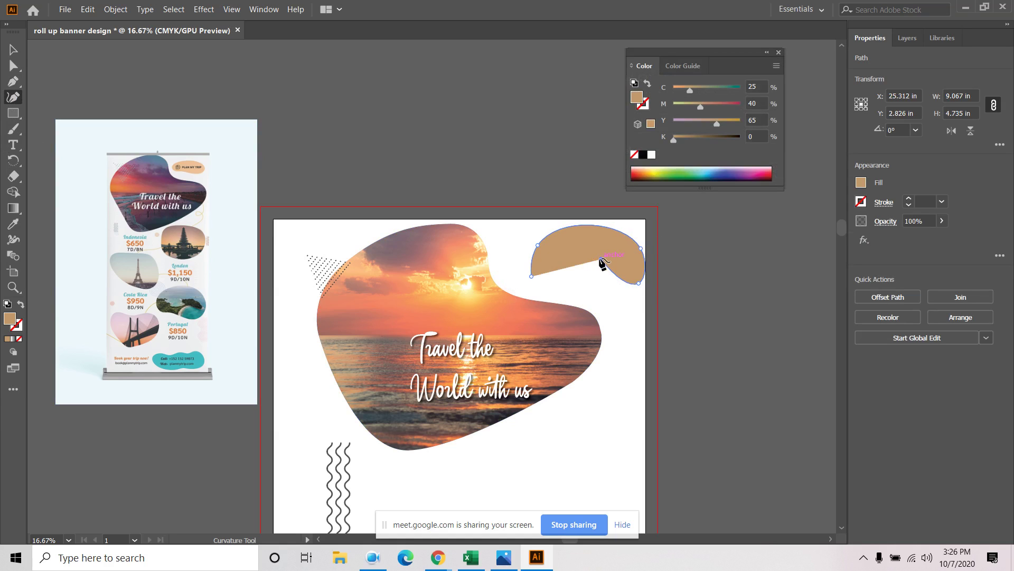
left_click(602, 259)
left_click(553, 279)
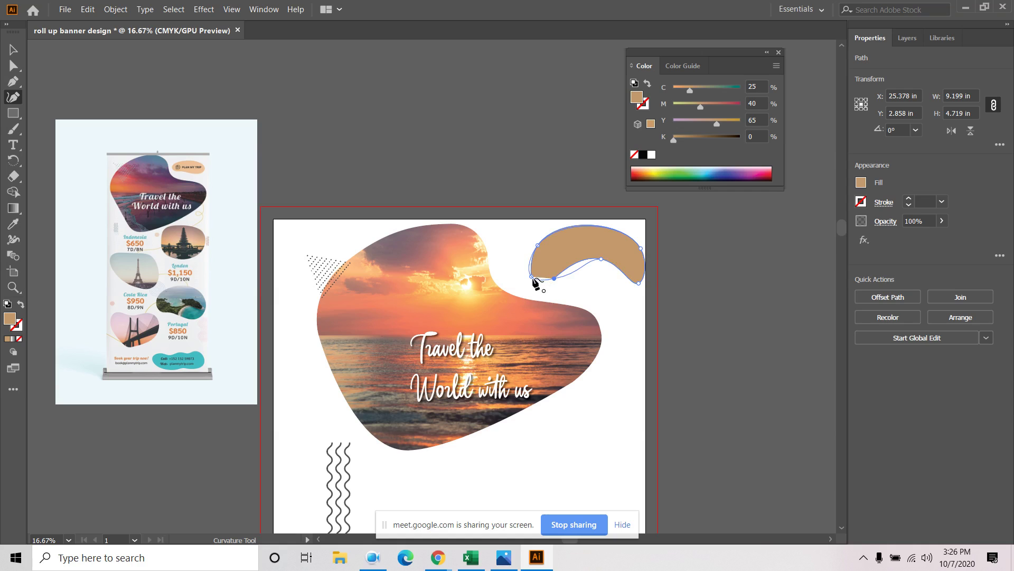
left_click(531, 277)
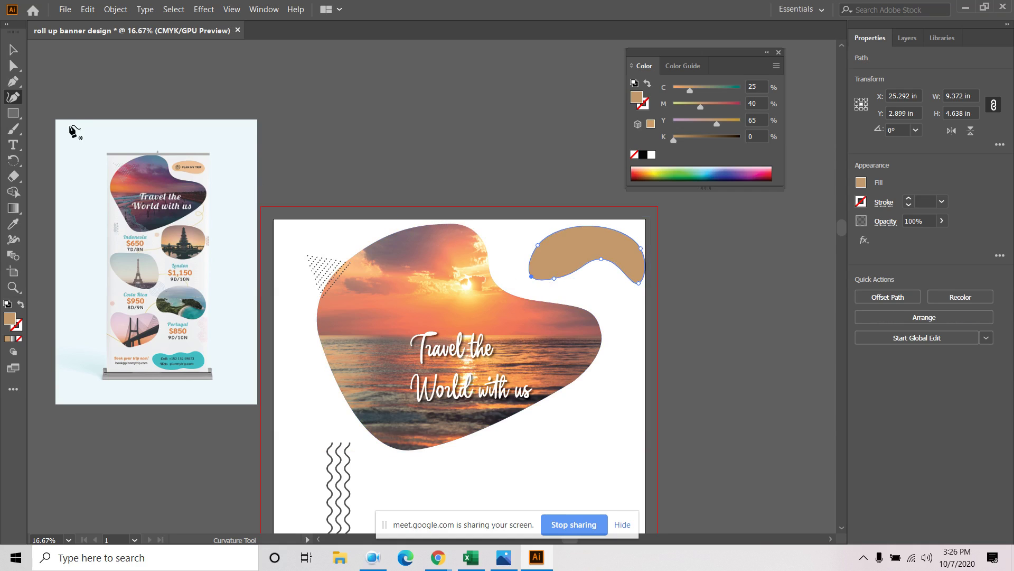
left_click(10, 44)
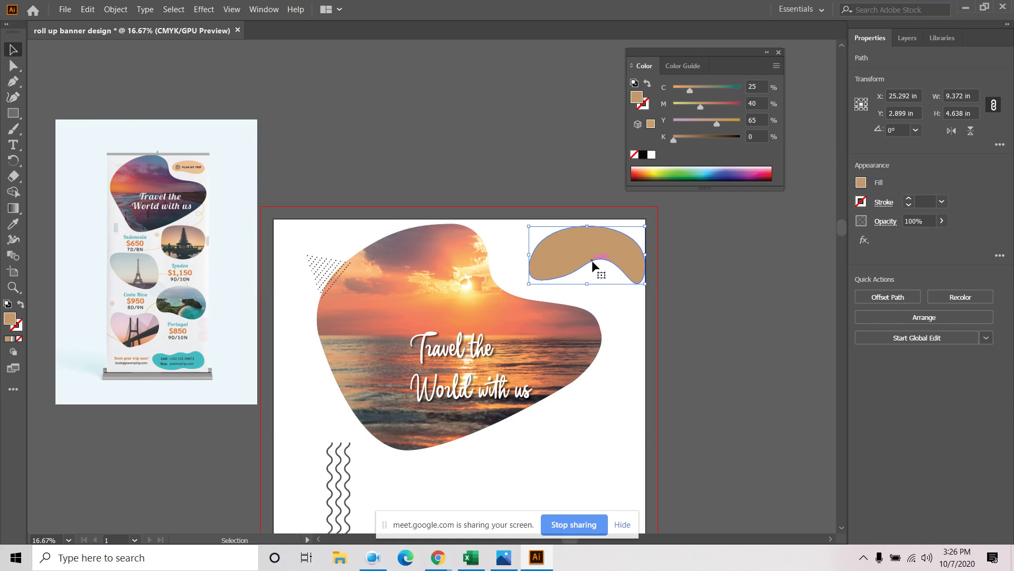
left_click(510, 251)
Trace the mockup's PLAN MY TRIP button with the Pen tool and move the trace off it
scroll(189, 121, "up", 3)
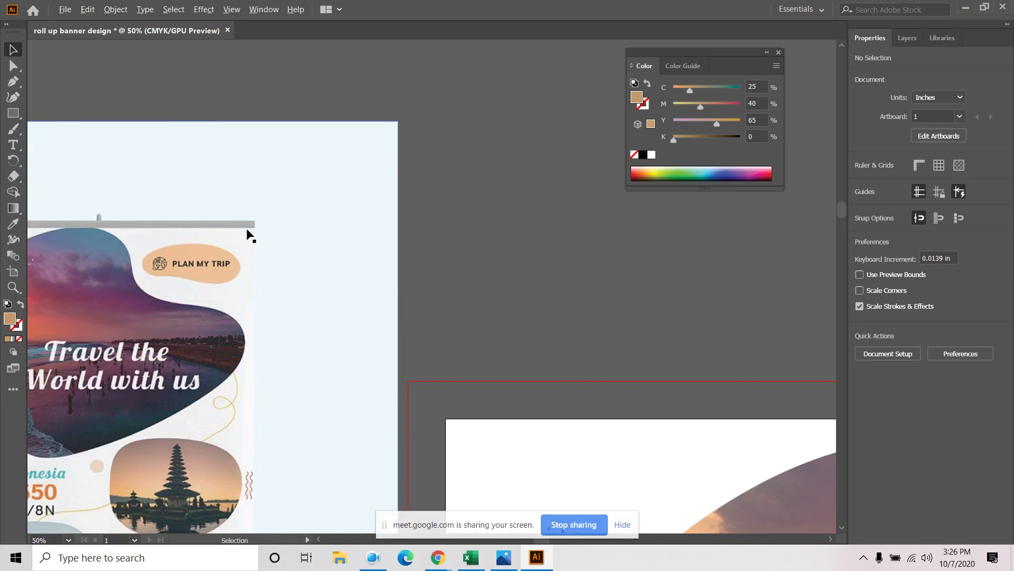
left_click(13, 82)
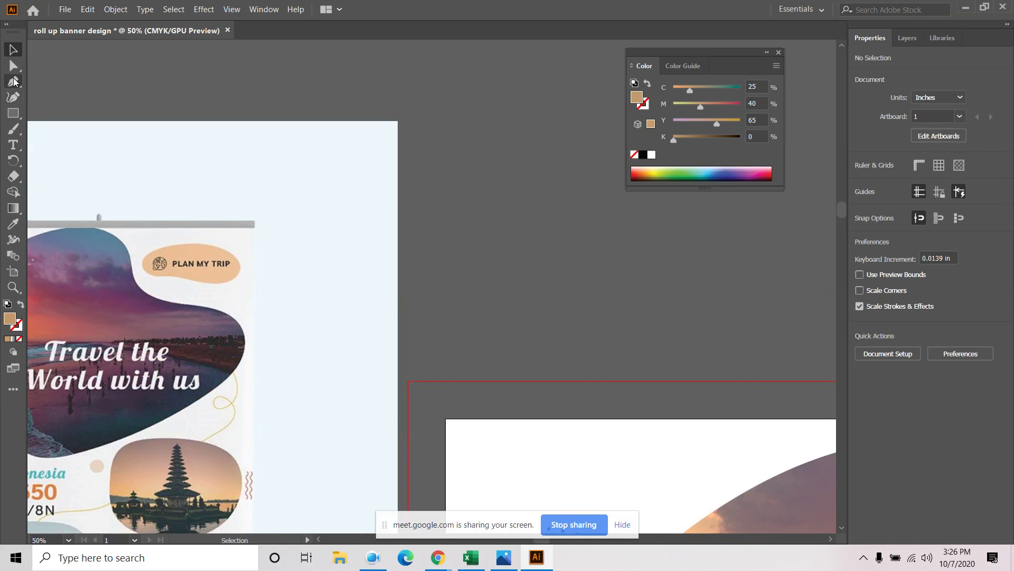
left_click(154, 275)
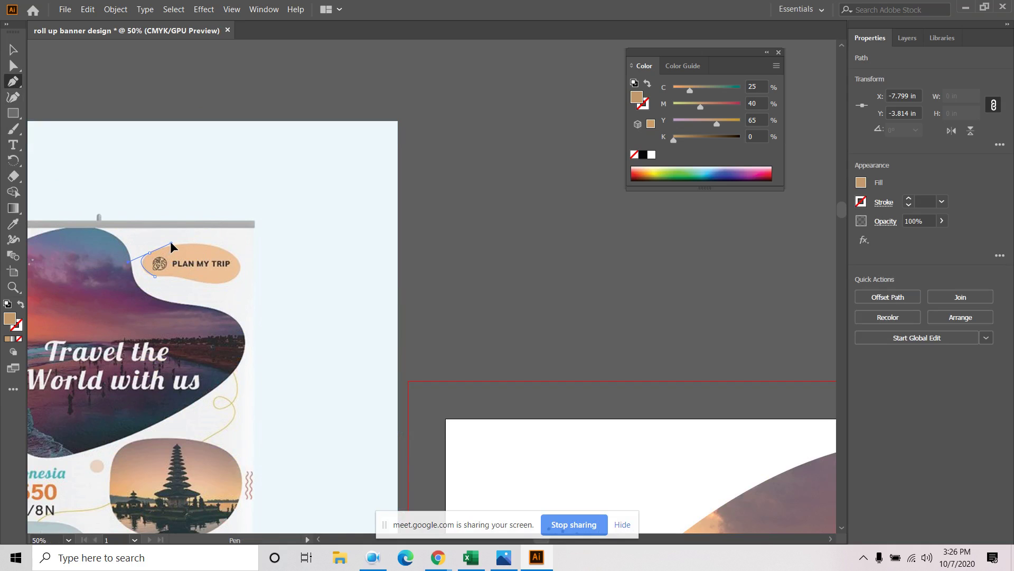
left_click_drag(168, 239, 169, 239)
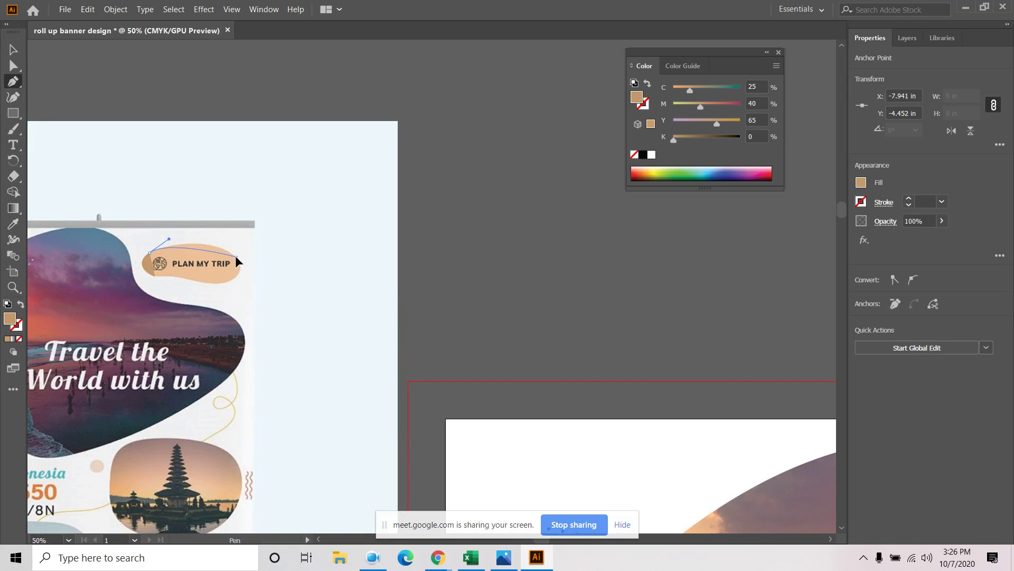
left_click_drag(246, 273, 245, 272)
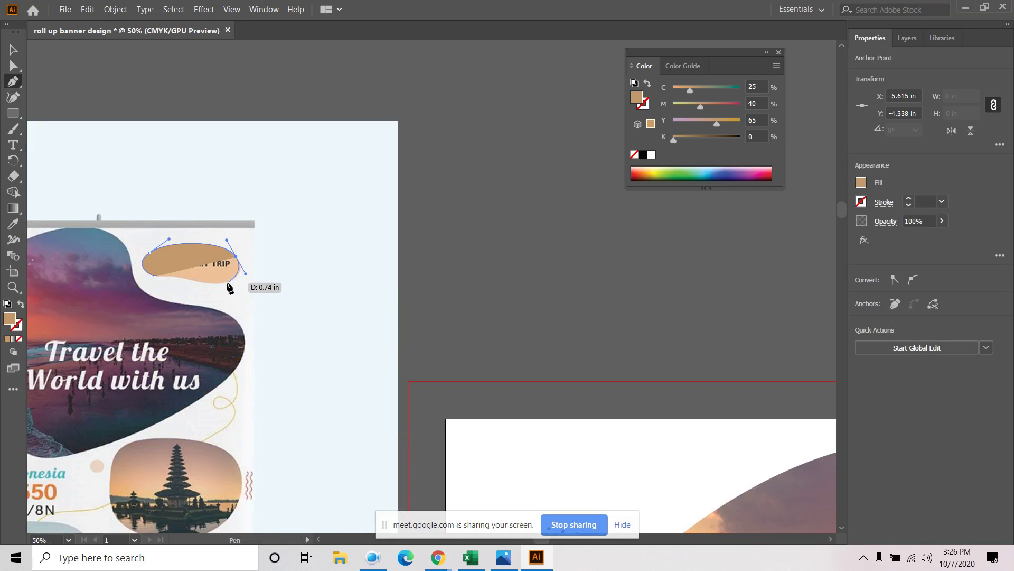
left_click(228, 286, "ctrl")
left_click(225, 283)
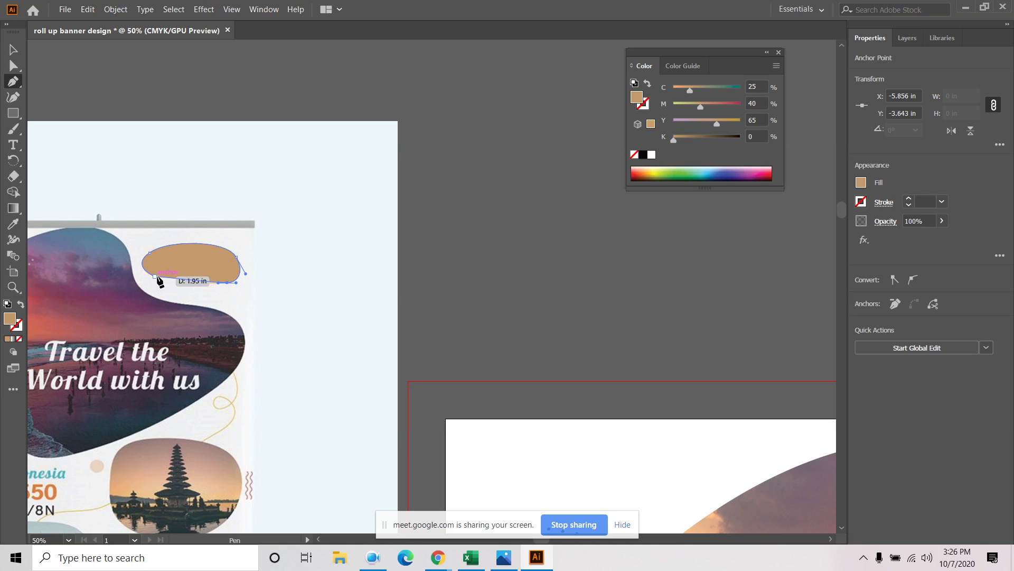
left_click_drag(155, 277, 125, 278)
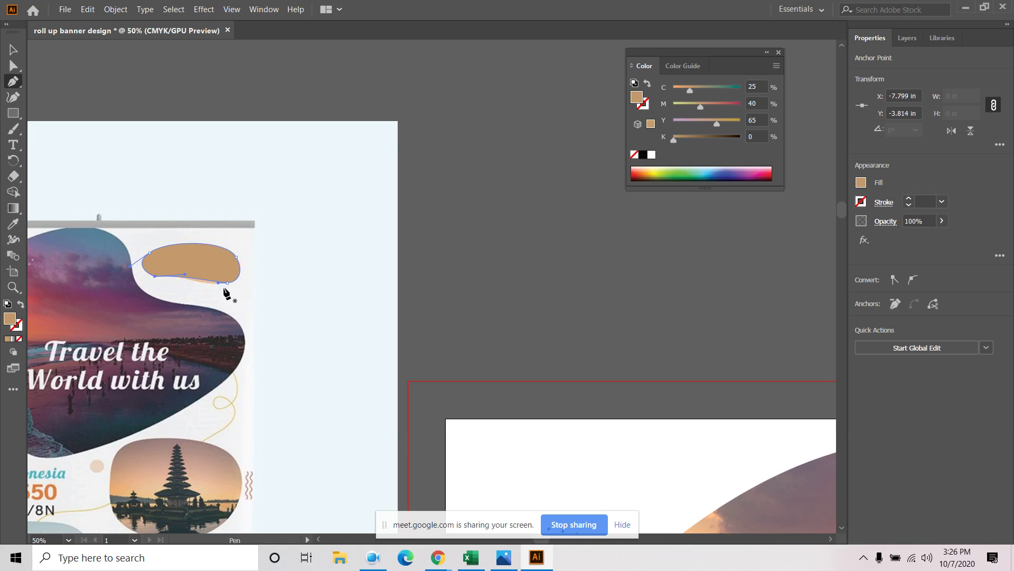
left_click_drag(229, 276, 152, 275)
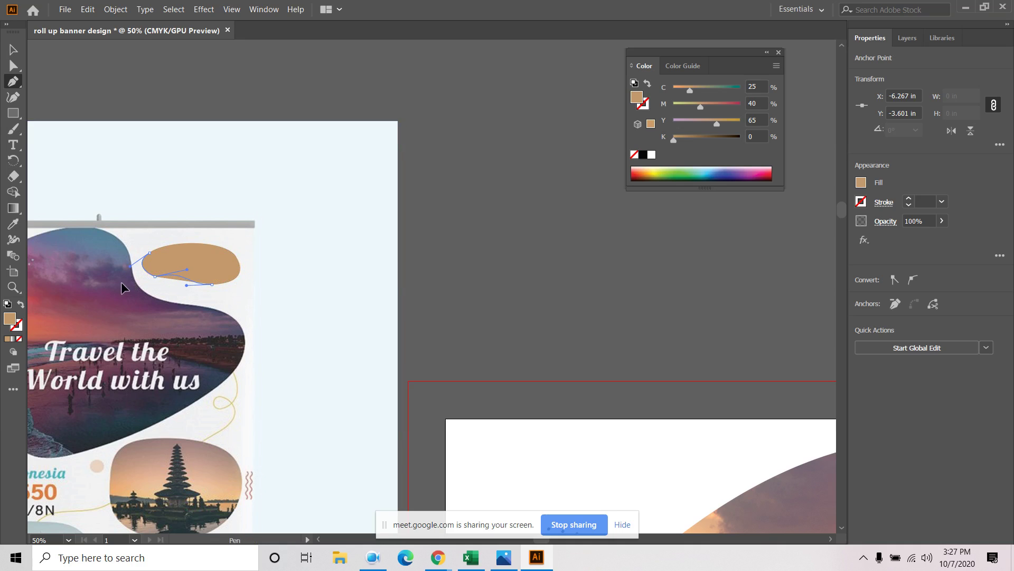
key("ctrl+z")
key("ctrl+z")
key("ctrl+z")
key("ctrl+z")
left_click(13, 49)
left_click(213, 192)
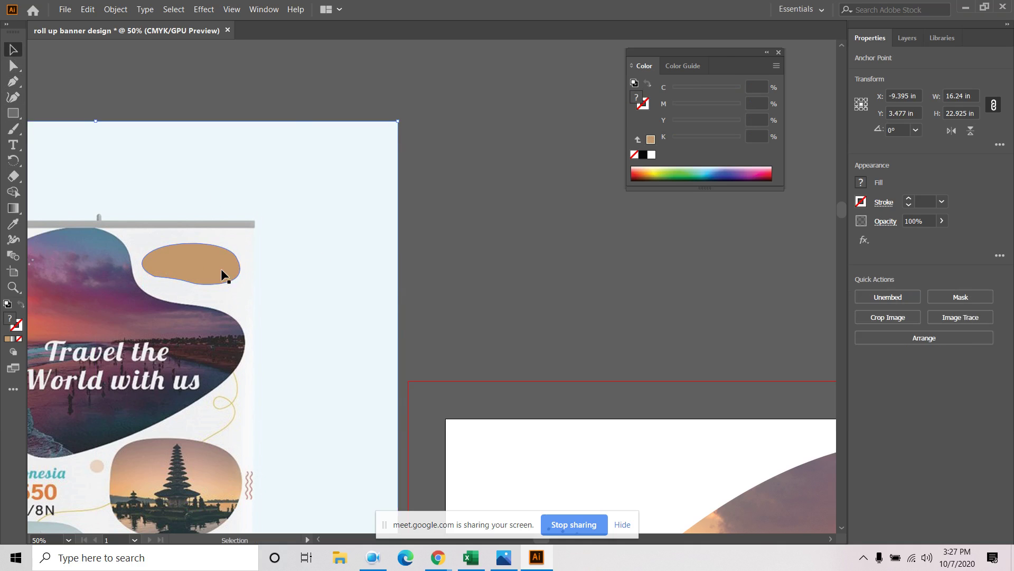
left_click_drag(206, 257, 320, 257)
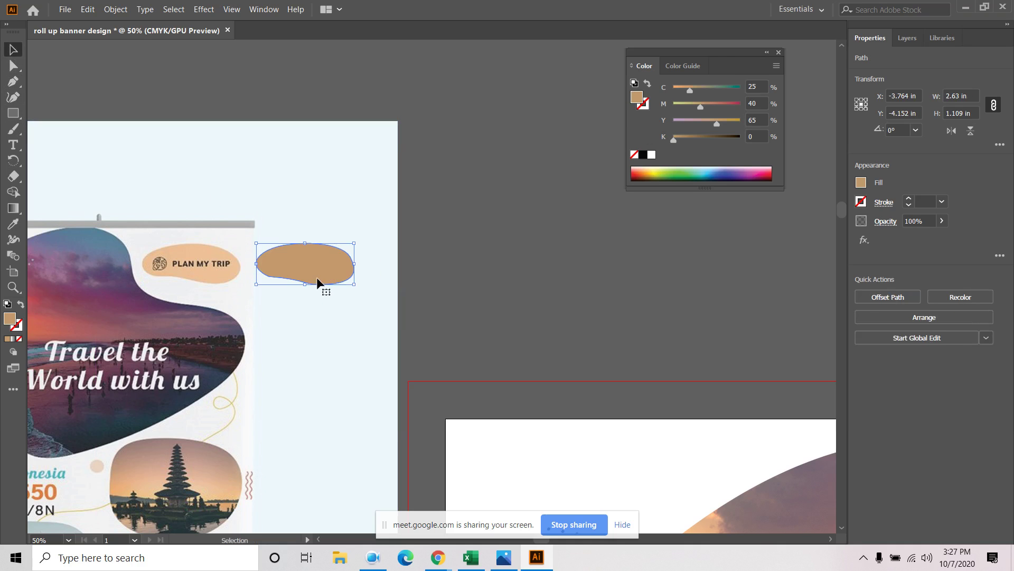
Delete the trial trace and redraw the PLAN MY TRIP tag as an unfilled, tan-stroked Pen outline
key("Delete")
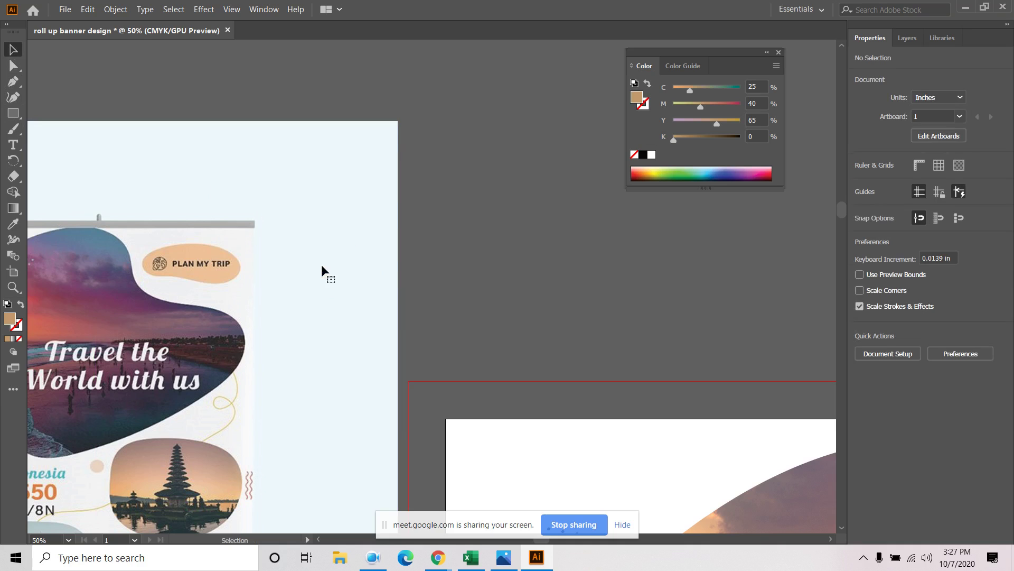
left_click(21, 305)
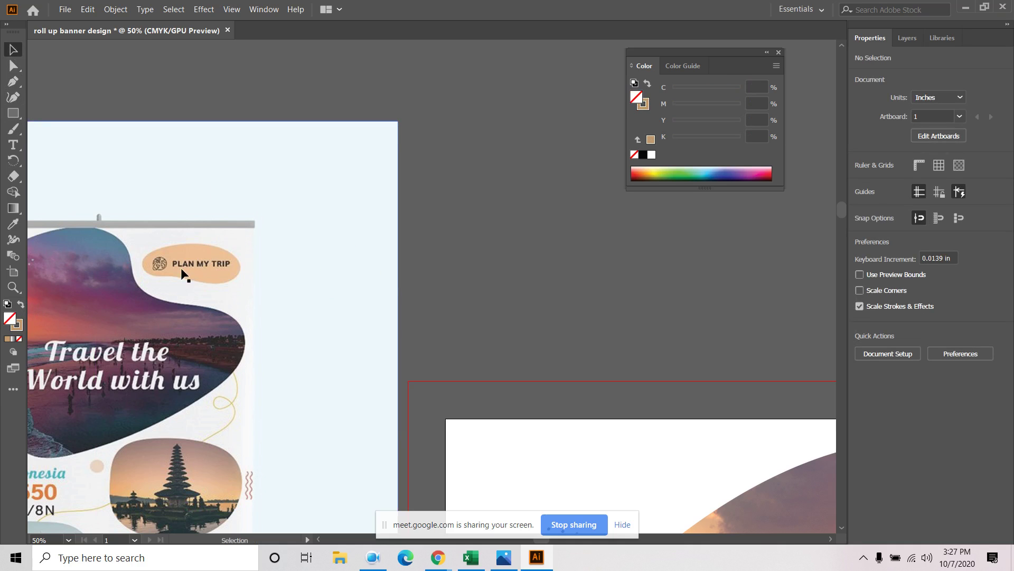
left_click(13, 81)
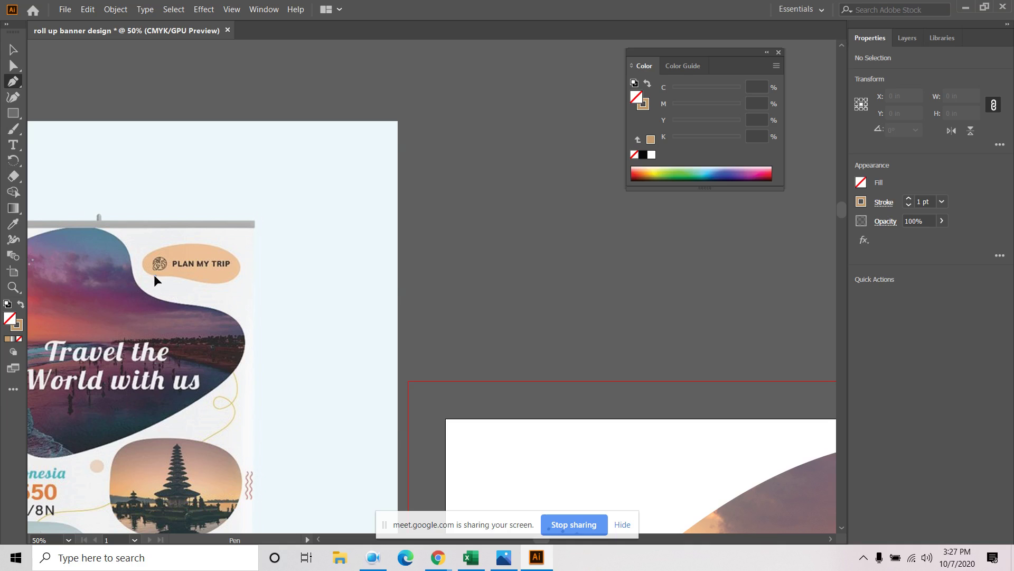
mouse_move(154, 274)
left_mouse_down()
mouse_move(154, 253)
mouse_move(177, 242)
mouse_move(127, 285)
mouse_move(147, 270)
mouse_move(145, 258)
left_mouse_up()
key("ctrl+z")
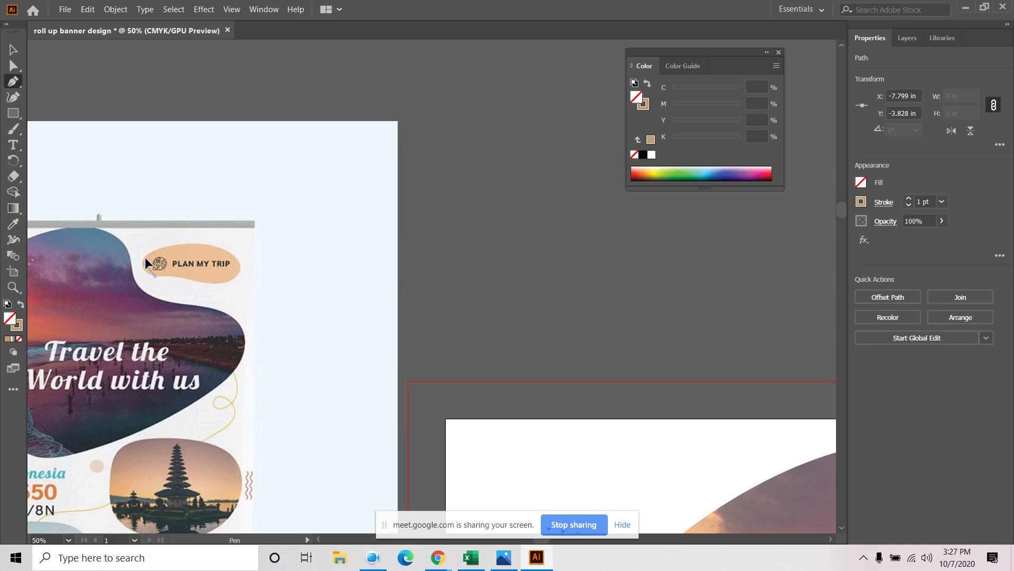
key("ctrl+1")
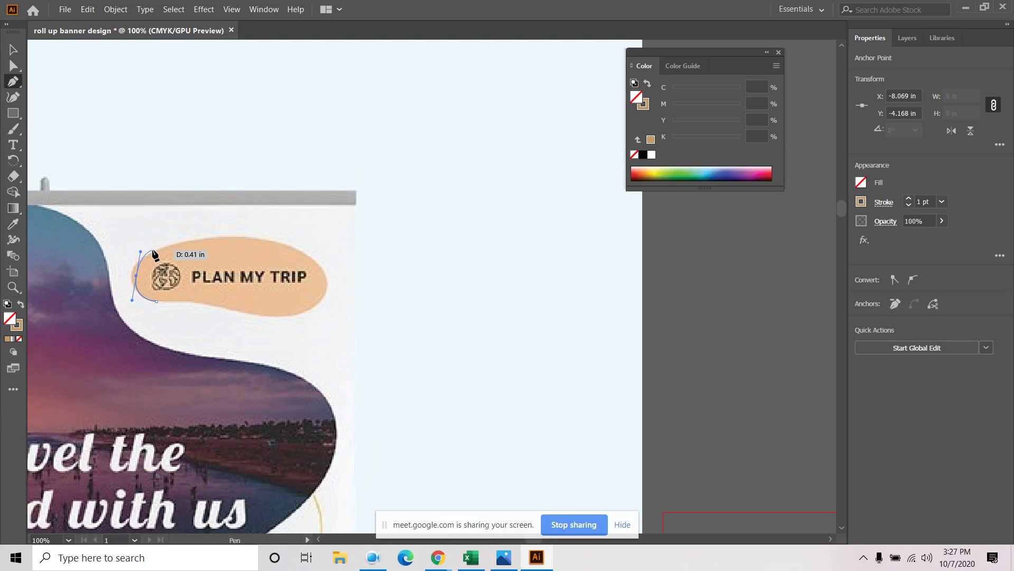
left_click_drag(153, 255, 180, 243)
left_click_drag(319, 265, 373, 309)
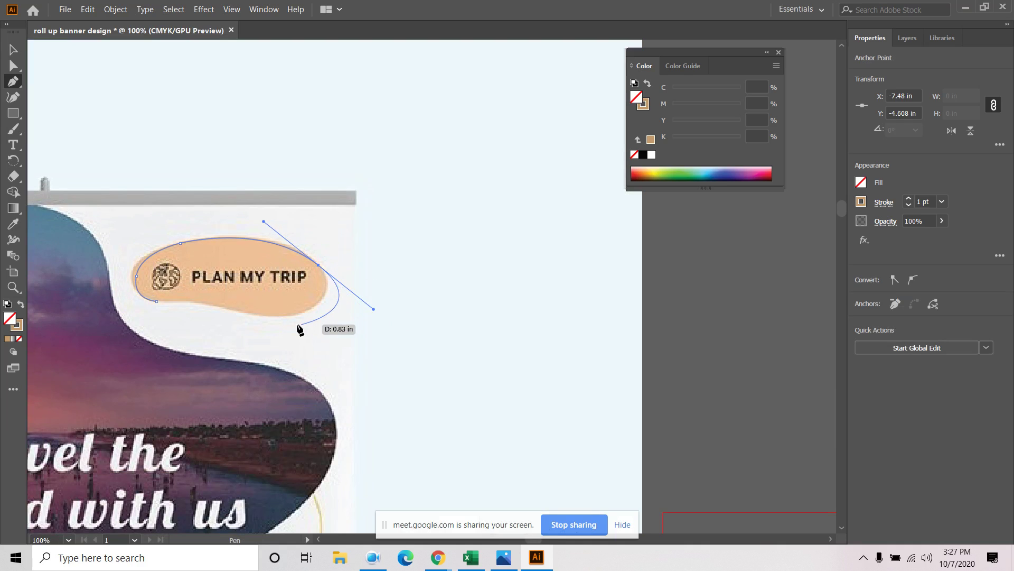
left_click(318, 266)
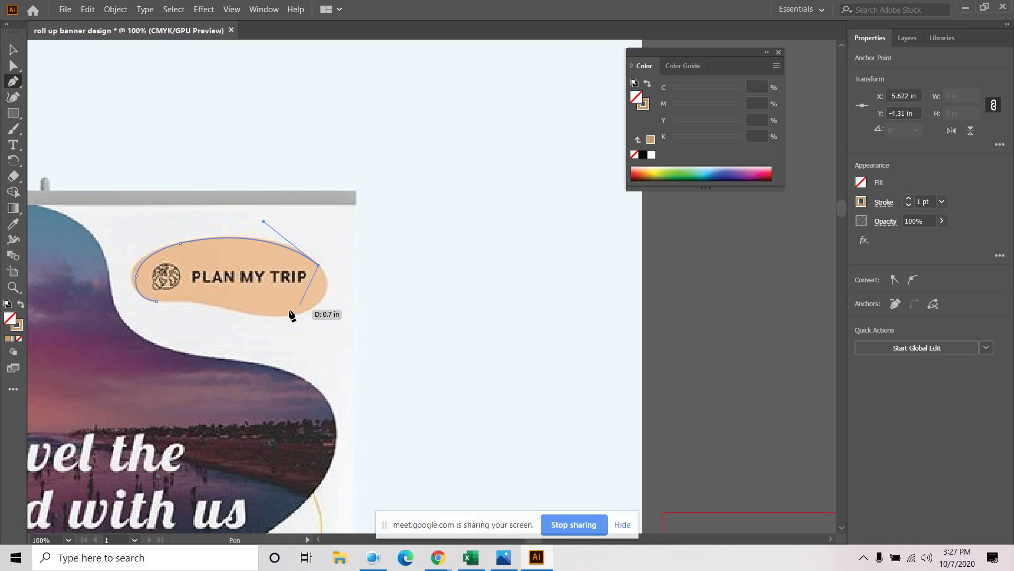
left_click_drag(287, 317, 216, 337)
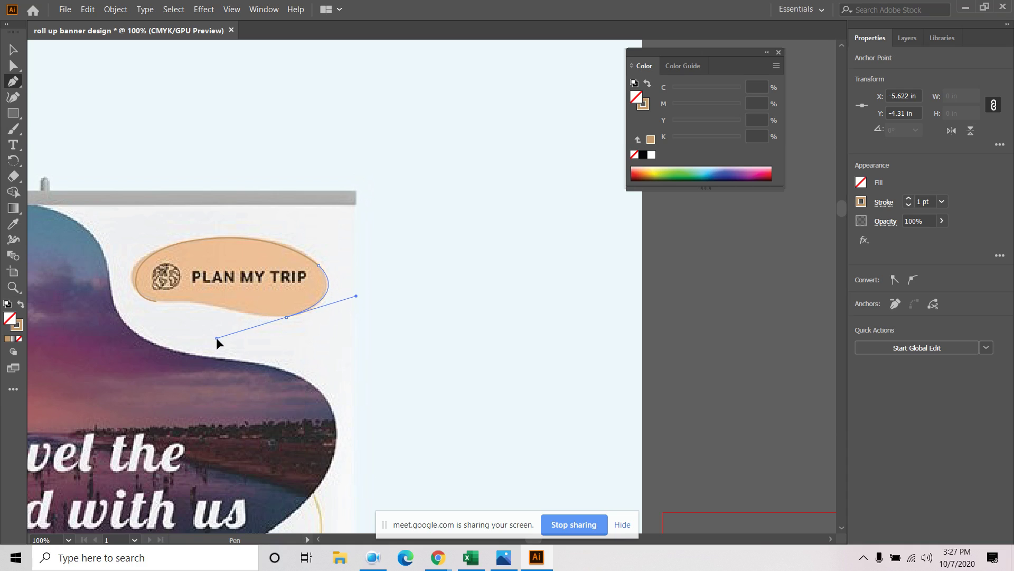
left_click(287, 317)
left_click_drag(195, 303, 130, 284)
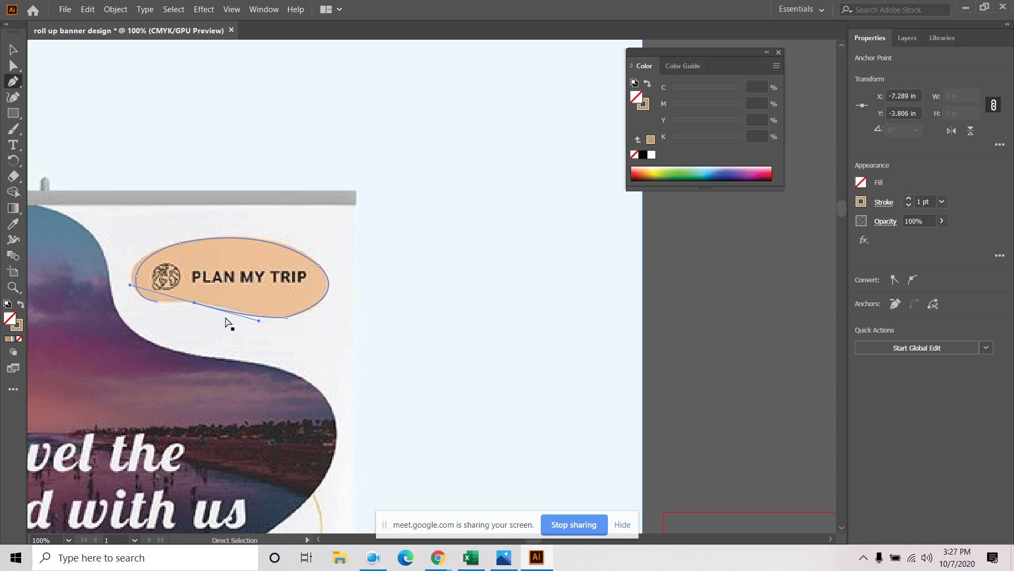
key("ctrl+z")
left_click_drag(207, 303, 133, 299)
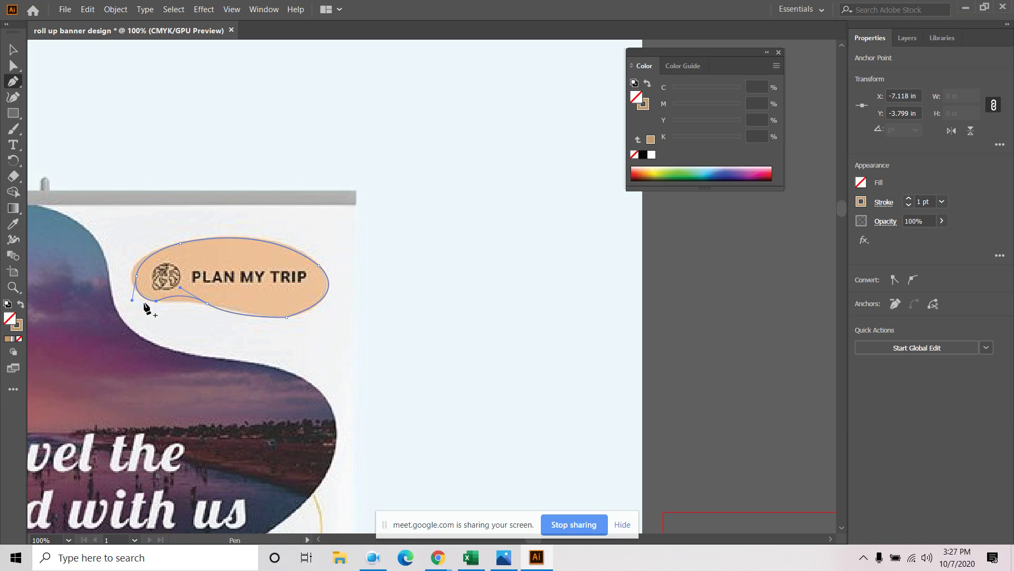
Adjust the outline's anchor handles with Direct Selection to smooth its bottom curve
left_click(13, 66)
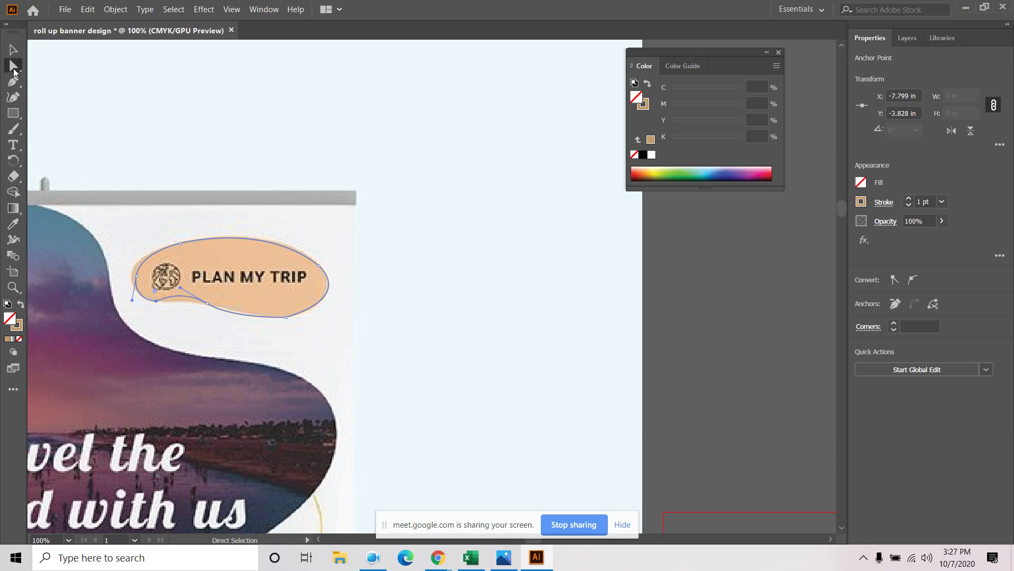
left_click(207, 304)
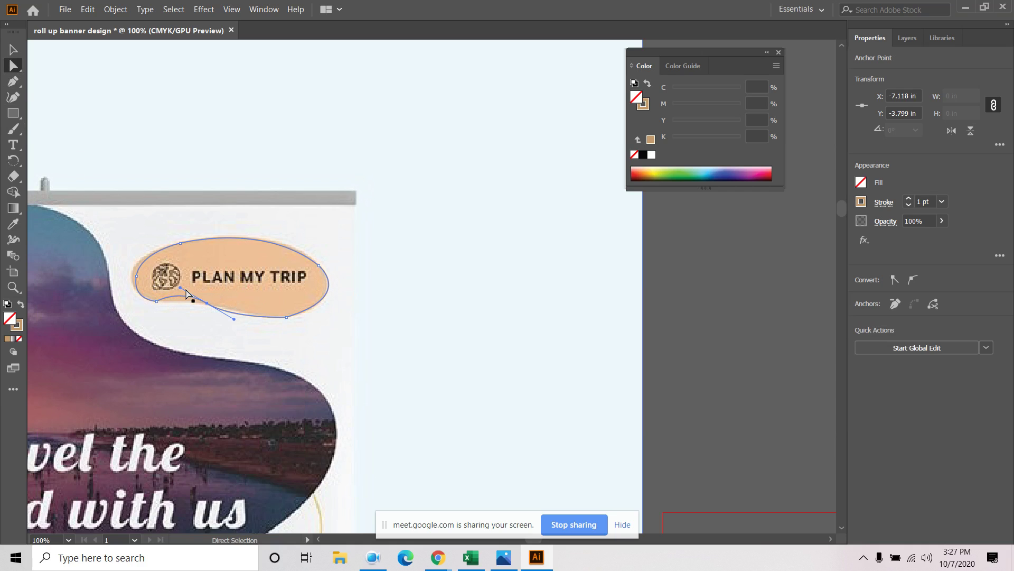
left_click_drag(181, 289, 238, 307)
left_click(284, 343)
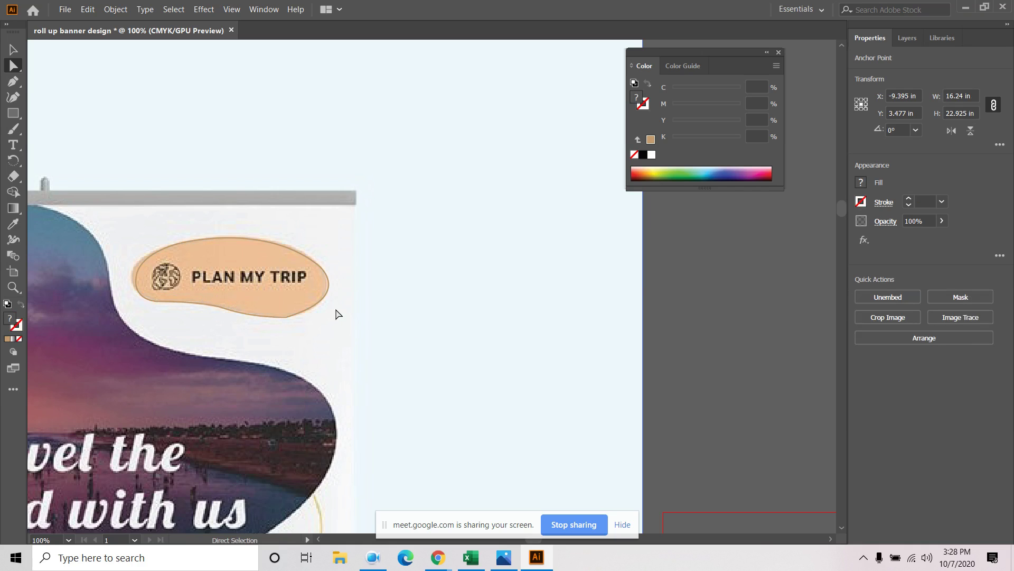
left_click(328, 286)
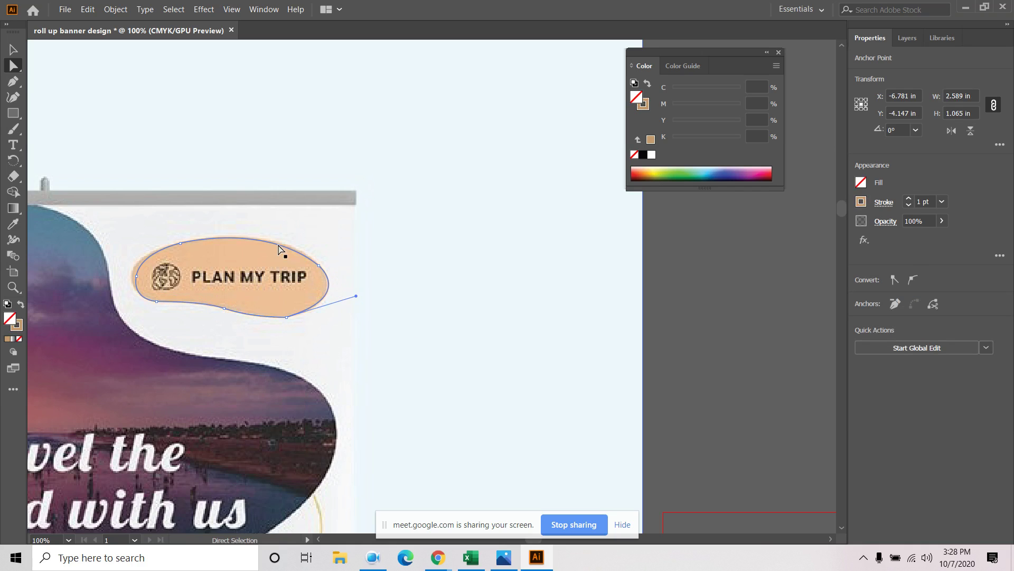
left_click(319, 265)
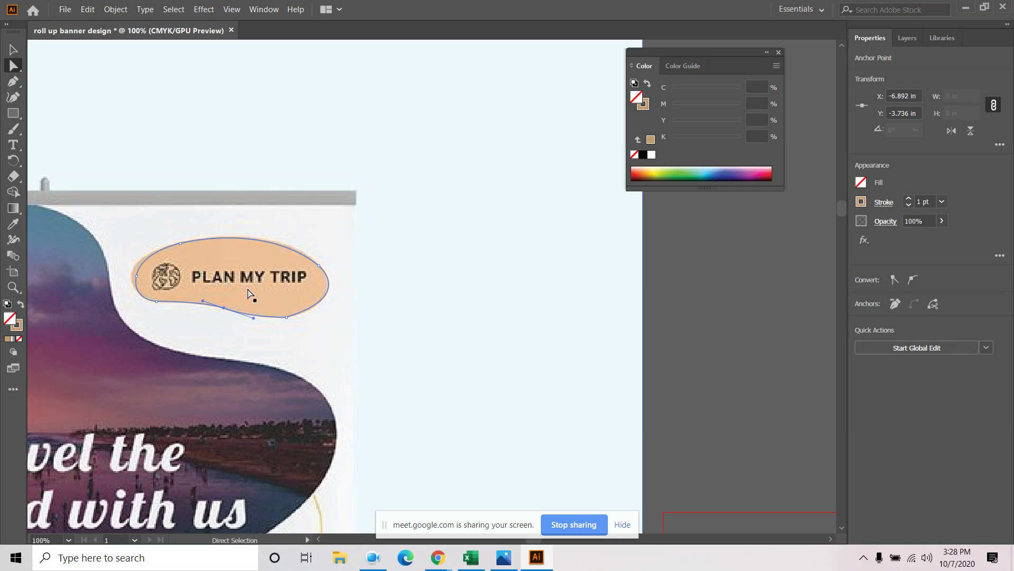
left_click(285, 317)
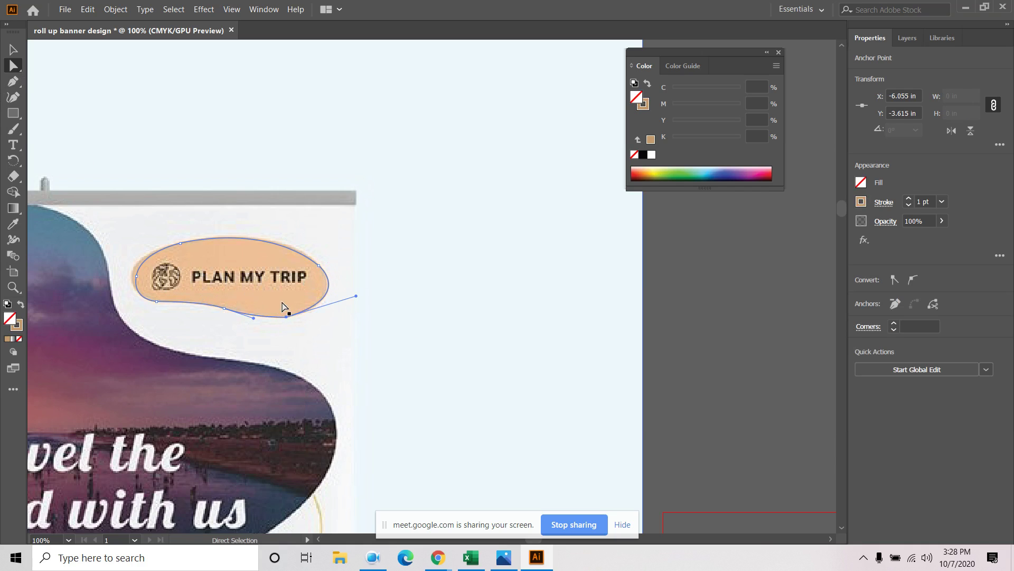
left_click(301, 272)
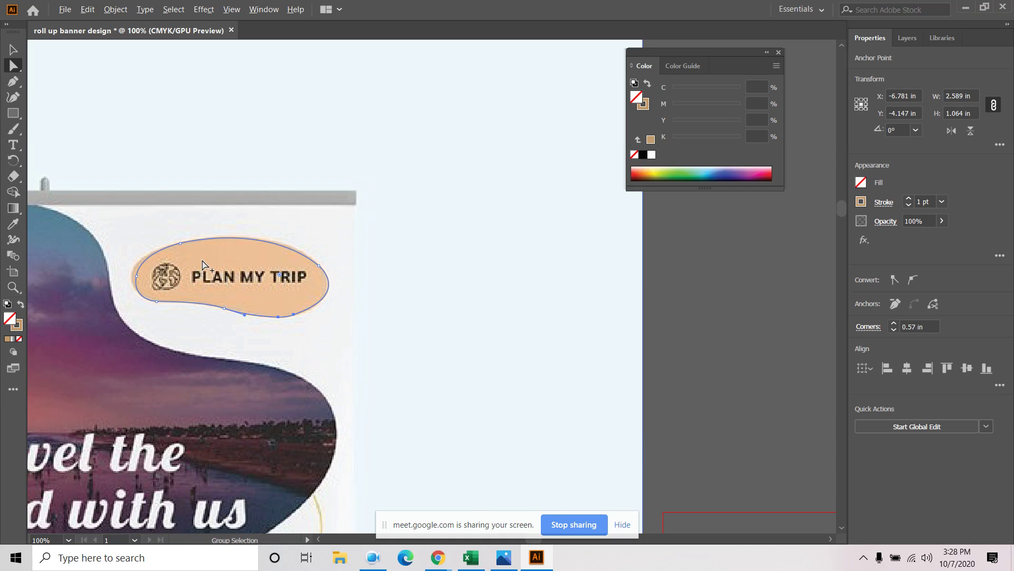
scroll(317, 294, "down", 4)
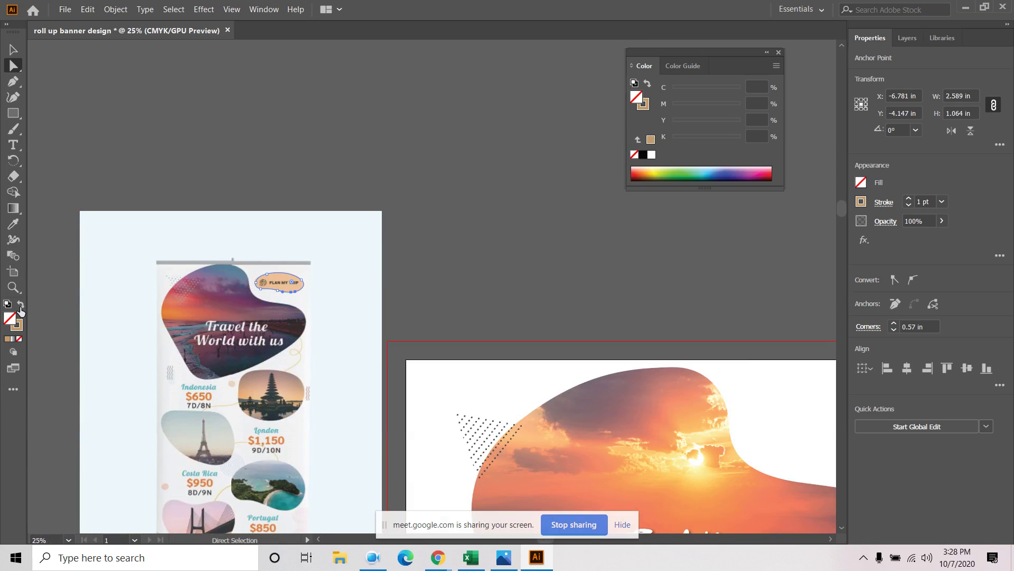
Fill the traced tag shape tan, move it onto the second artboard and enlarge it proportionally
left_click(21, 306)
left_click(14, 49)
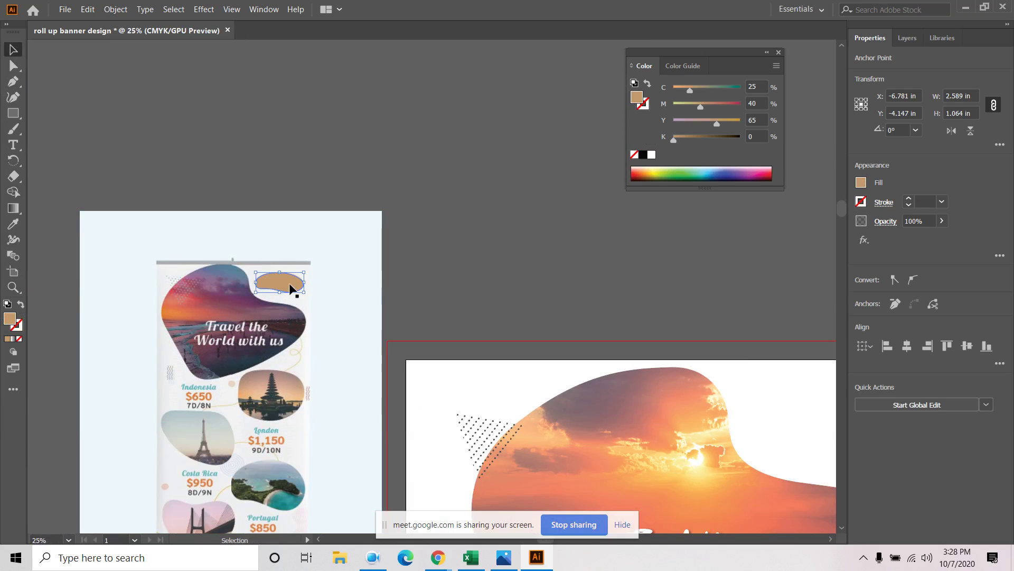
left_click_drag(289, 287, 818, 438)
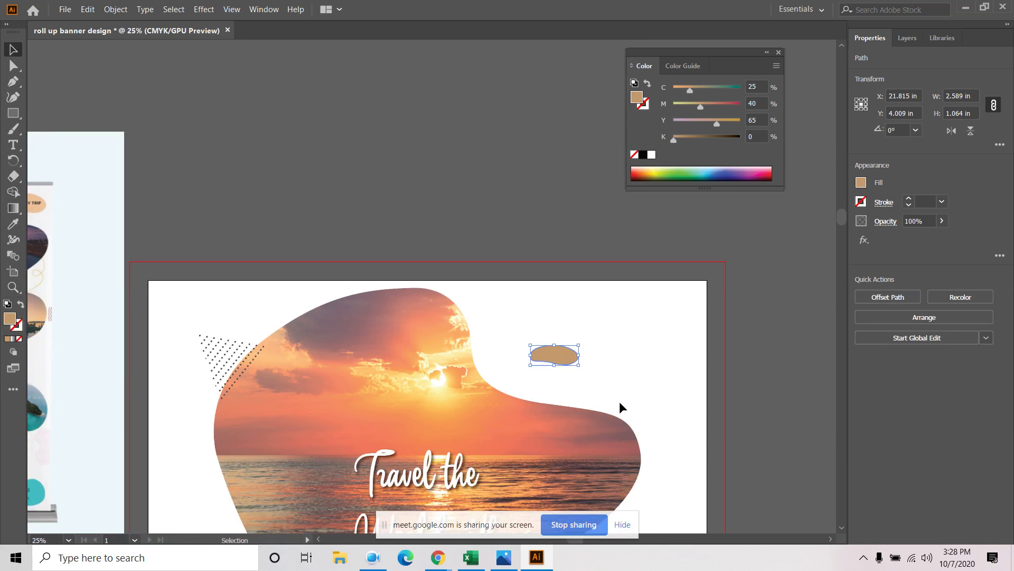
key("shift")
left_click_drag(580, 366, 617, 343)
Position the tan shape beside the sunset blob's top right, about 9.85 × 4.05 in
key("space")
left_click_drag(658, 430, 762, 459)
left_click_drag(723, 393, 702, 390)
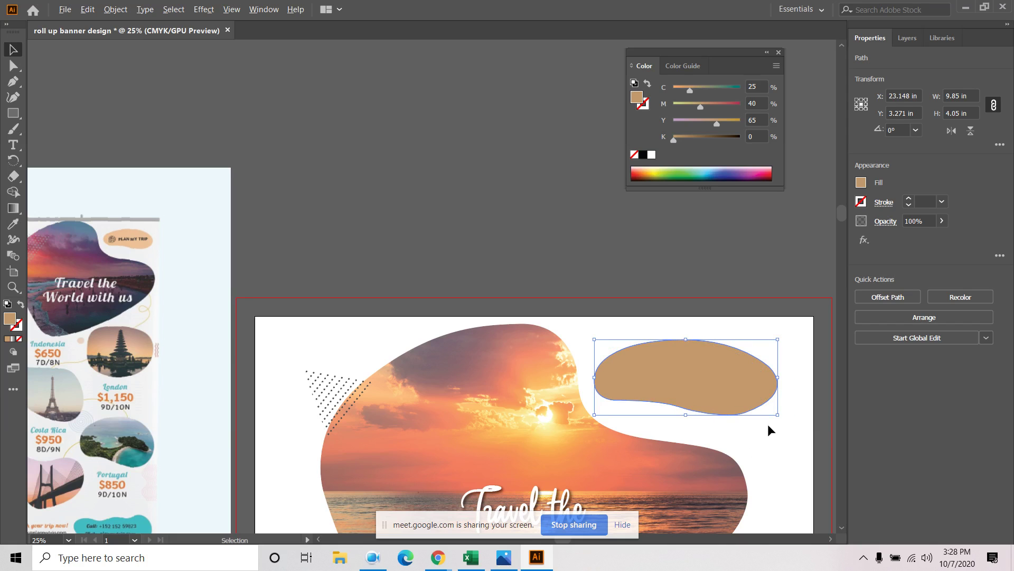
scroll(768, 423, "down", 1)
left_click(514, 288)
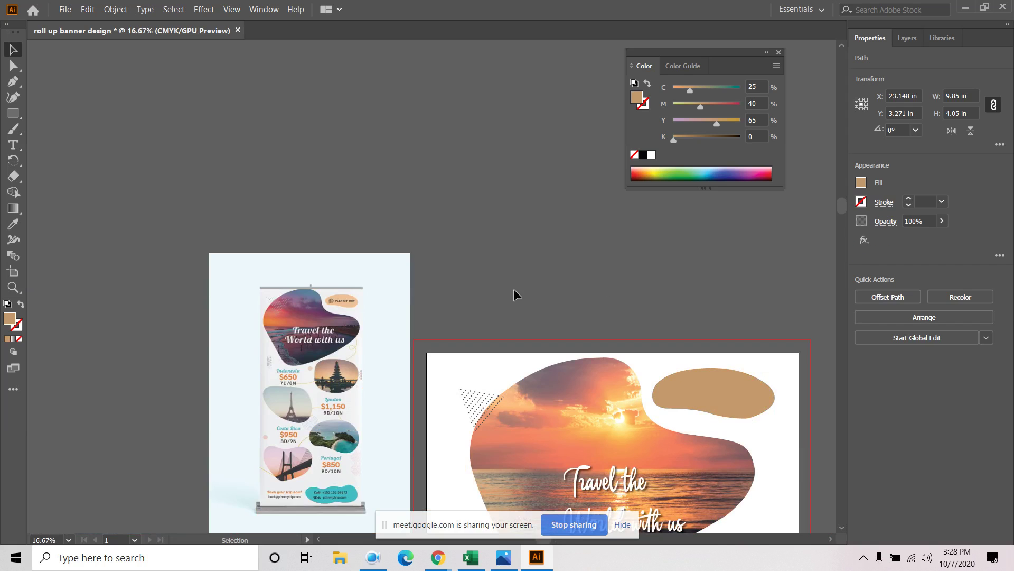
scroll(351, 292, "up", 4)
scroll(349, 292, "down", 3)
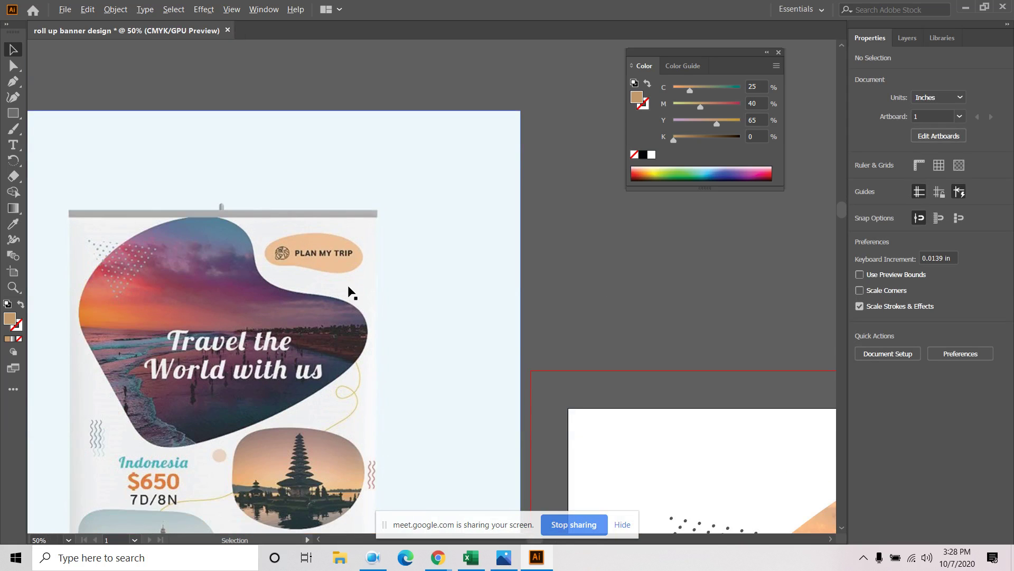
left_click_drag(744, 291, 297, 185)
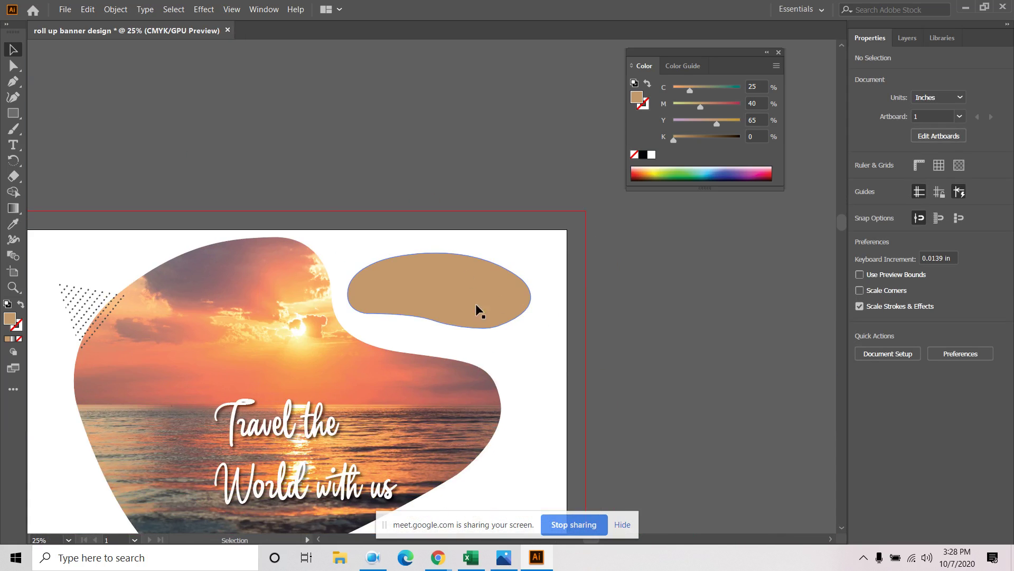
Type 'Plan my trip' on the tan shape and bring up the font family list
left_click(14, 145)
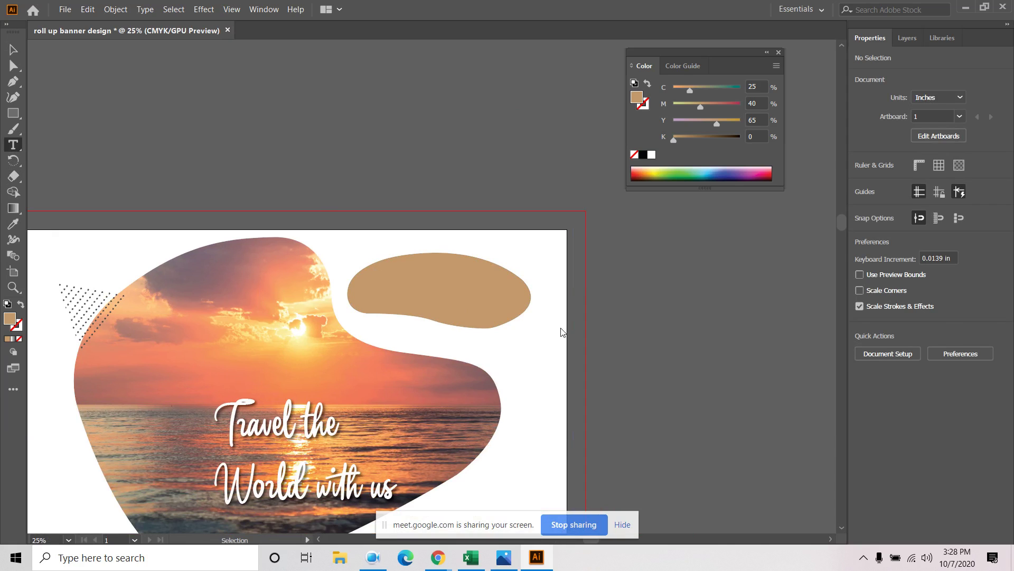
left_click(424, 300)
type("P")
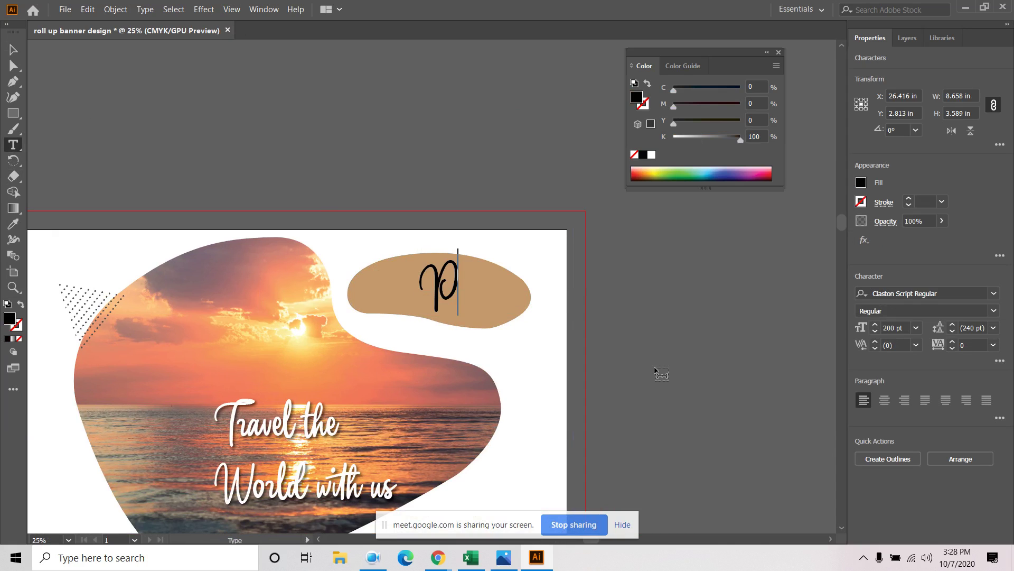
type("lan my trip")
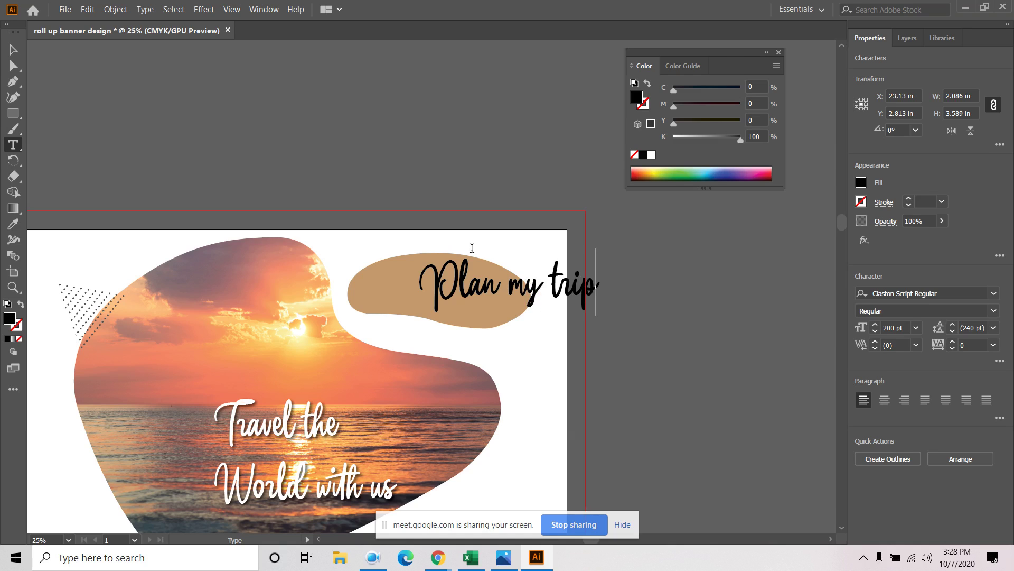
key("Escape")
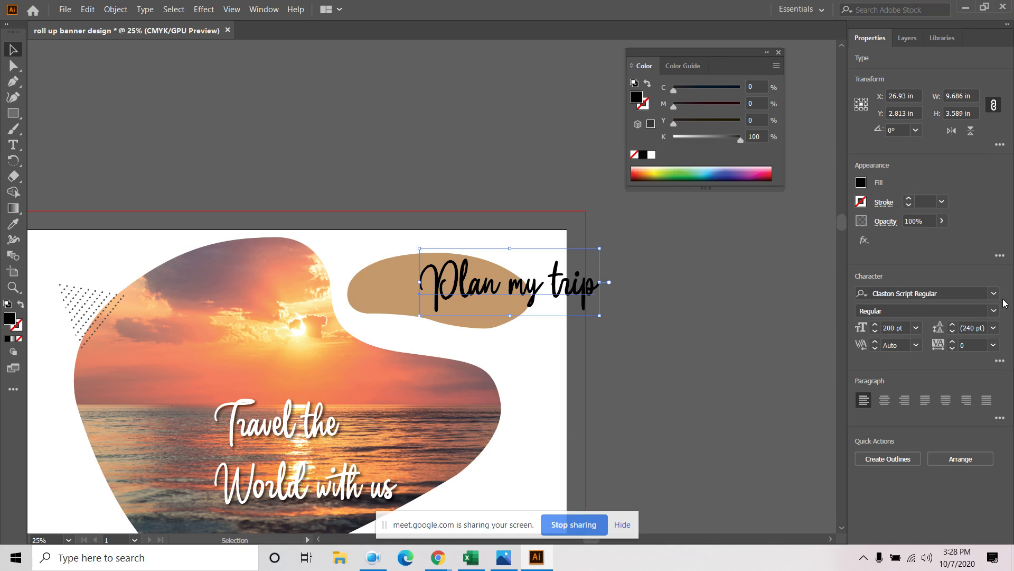
left_click(994, 294)
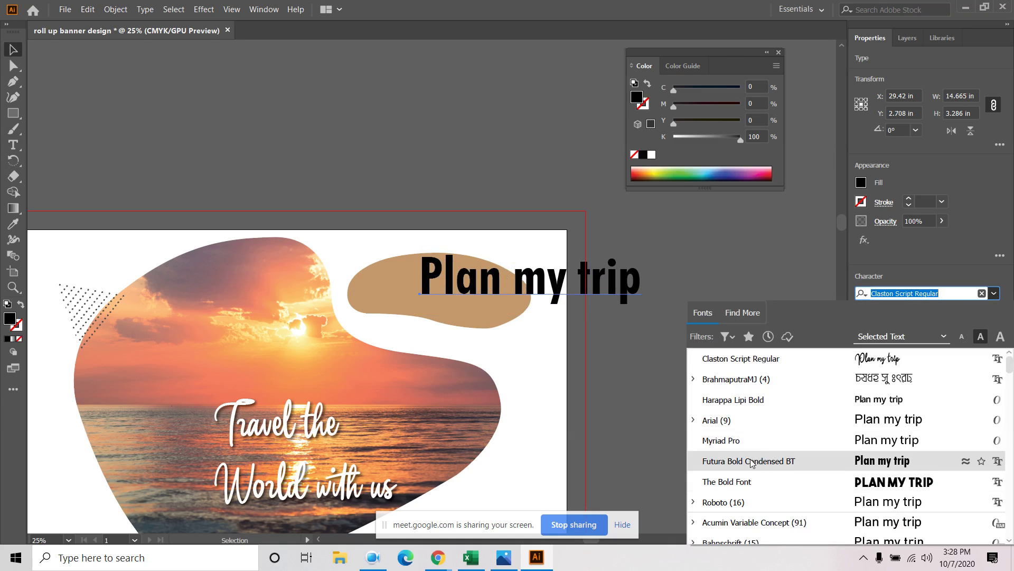
Set 'Plan my trip' to Roboto Regular, trying 72, 150 and 100 pt, with -25 letter spacing
left_click(693, 502)
scroll(756, 481, "down", 3)
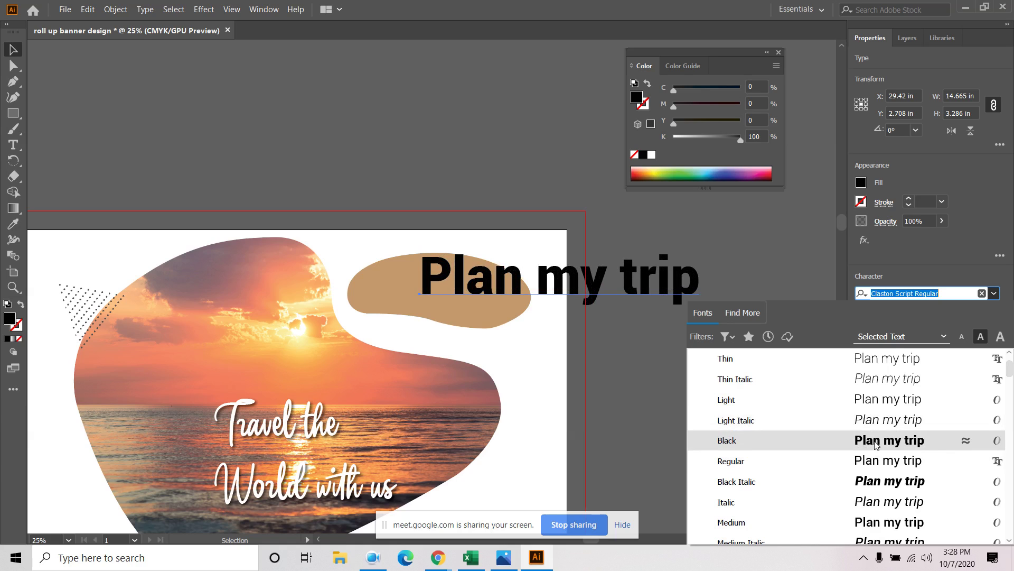
left_click(880, 472)
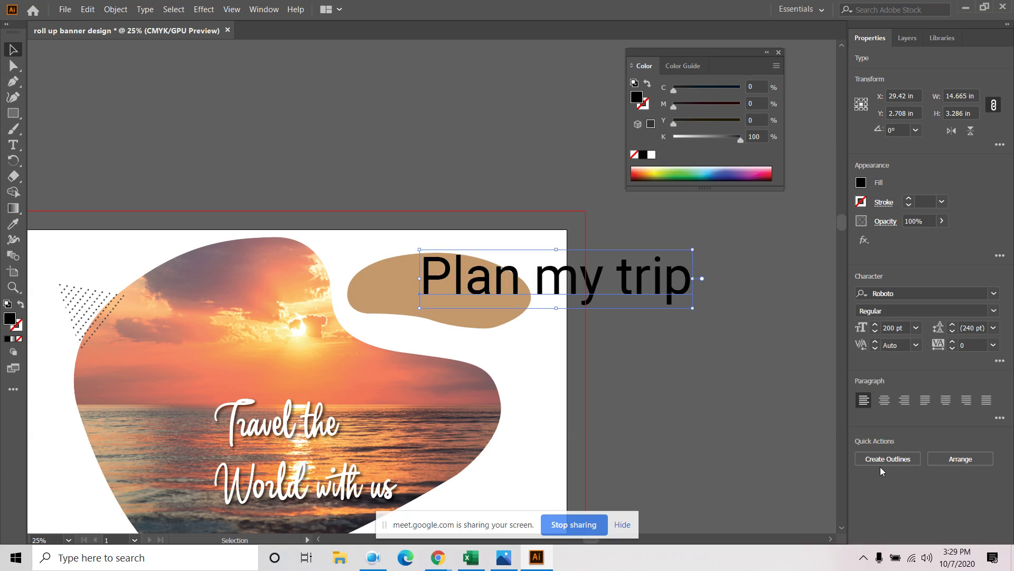
left_click(916, 328)
left_click(928, 317)
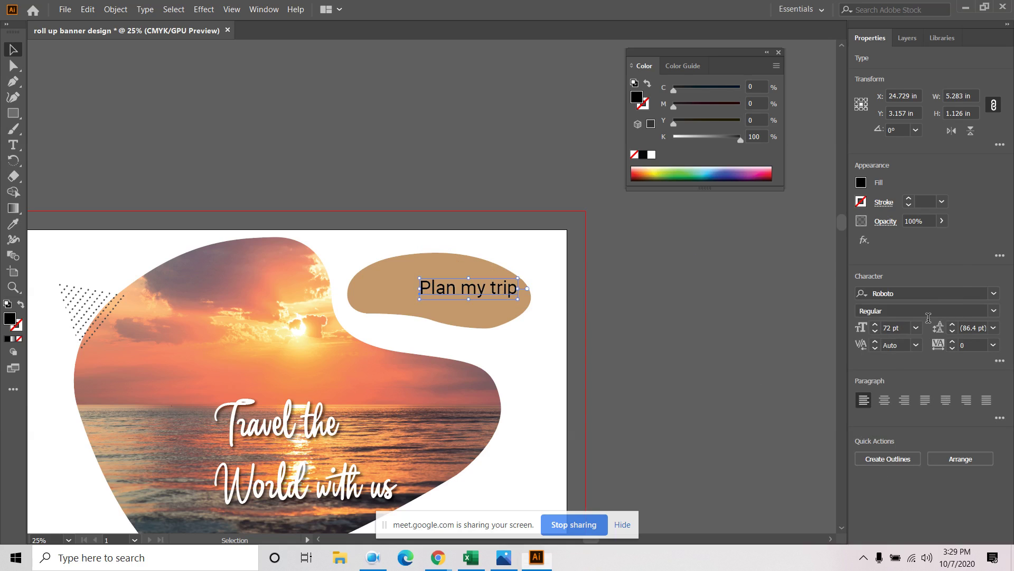
left_click(898, 328)
type("150")
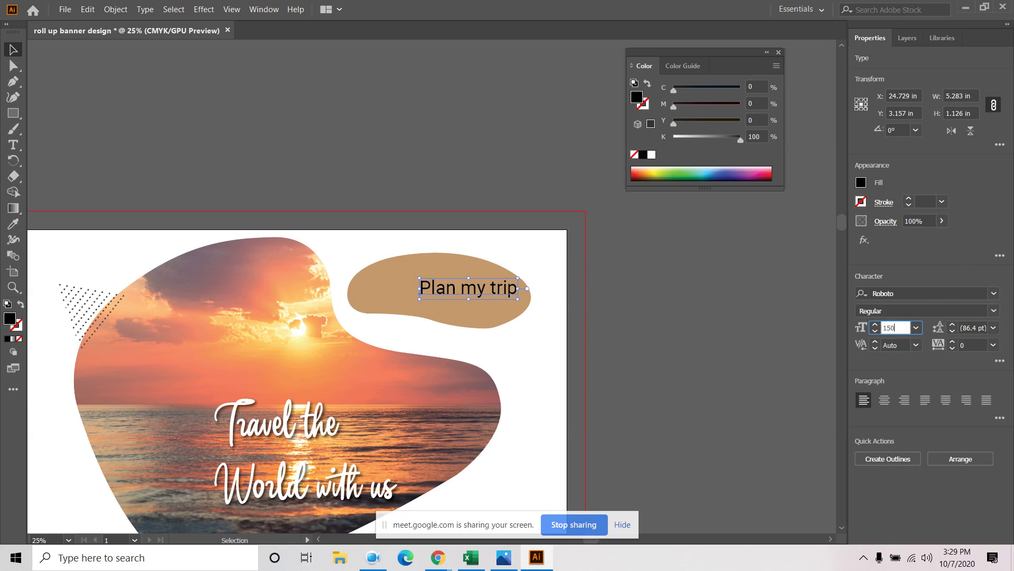
key("Return")
left_click(895, 327)
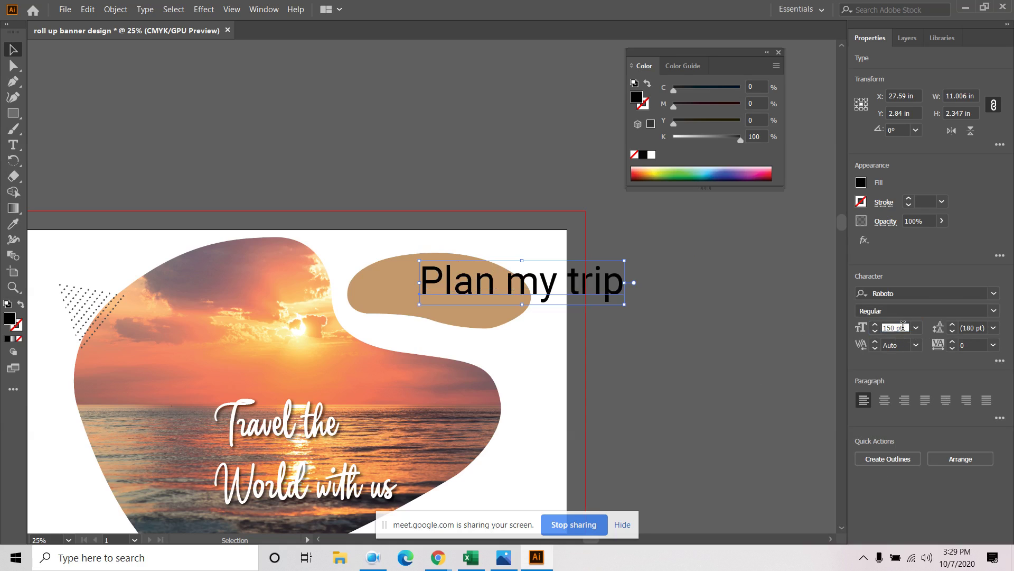
type("100")
key("Return")
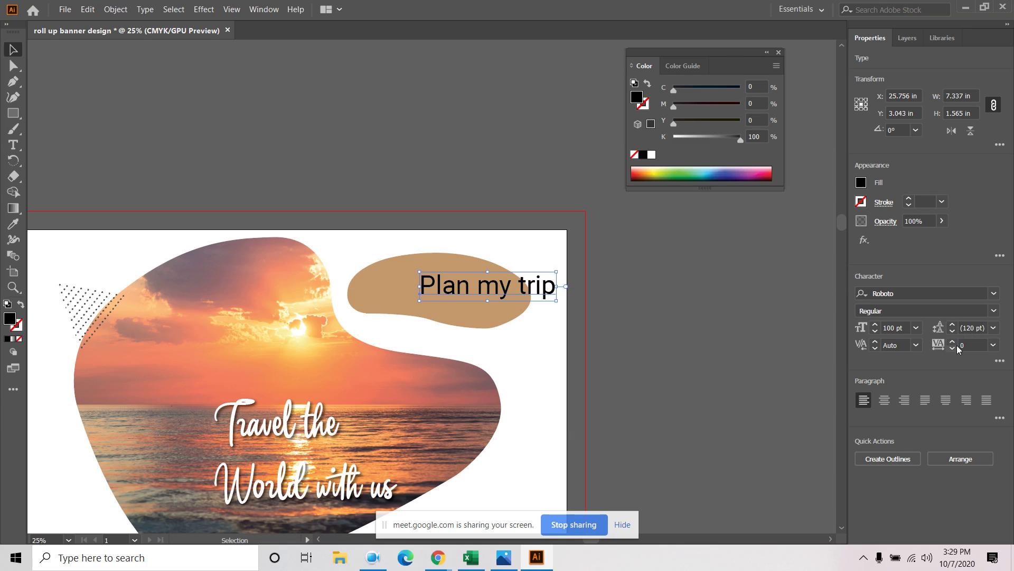
left_click(993, 345)
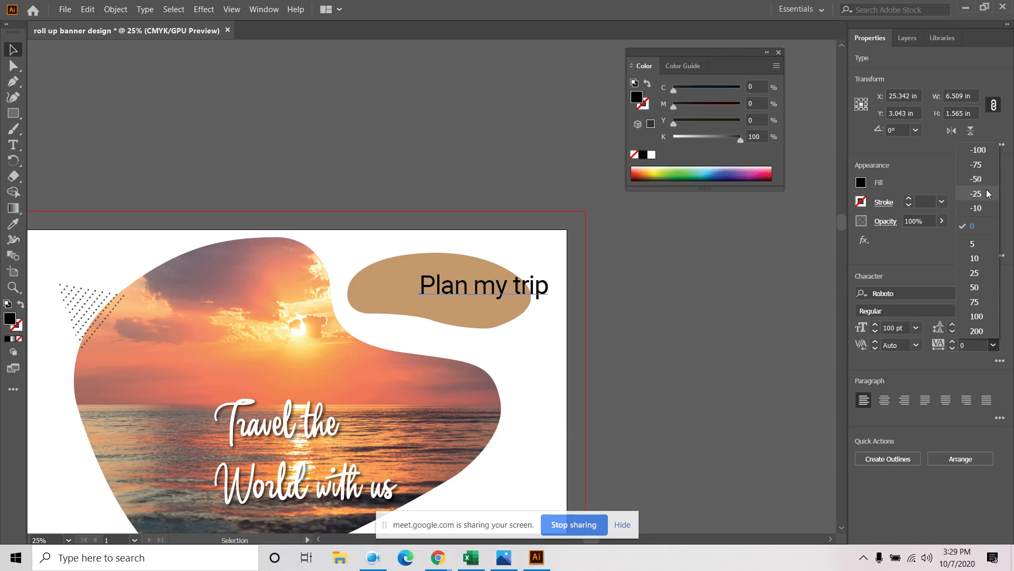
left_click(985, 194)
Resize the text to 80 pt, centre it on the tan blob, and pan to the upper banner
left_click(679, 285)
left_click_drag(537, 287, 495, 290)
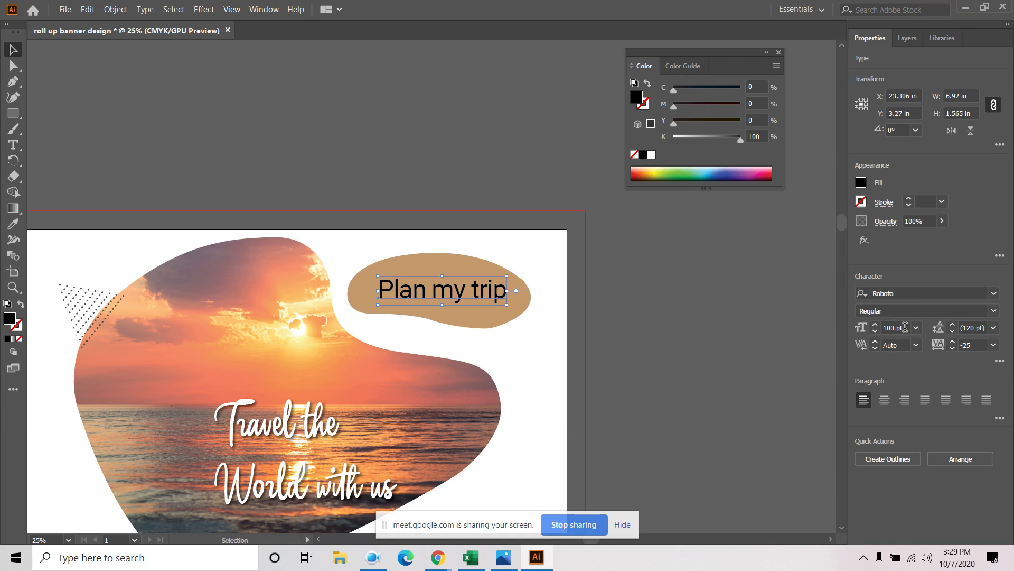
left_click(905, 327)
type("80")
key("Return")
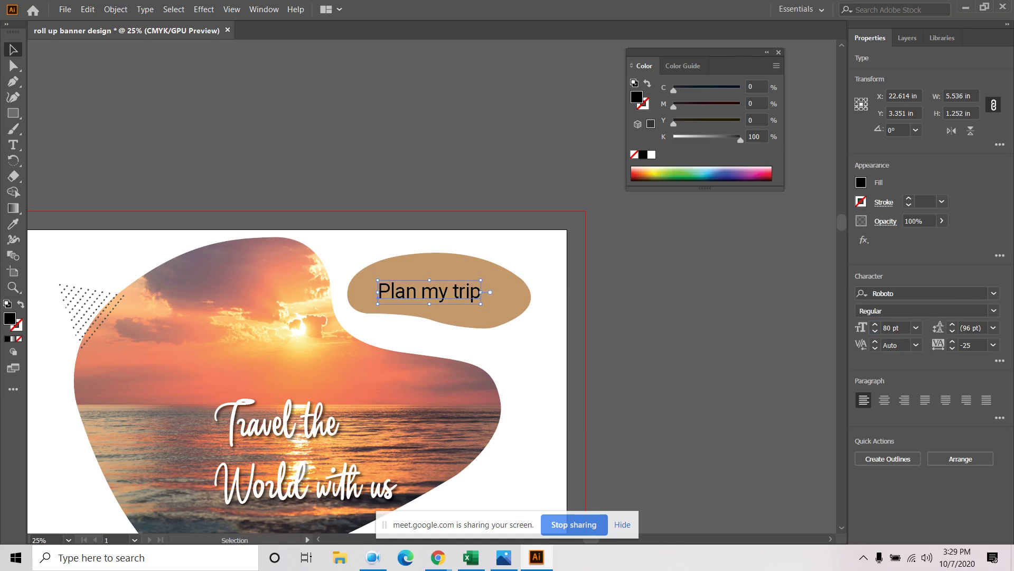
left_click_drag(440, 293, 467, 297)
left_click(627, 325)
scroll(627, 325, "down", 2)
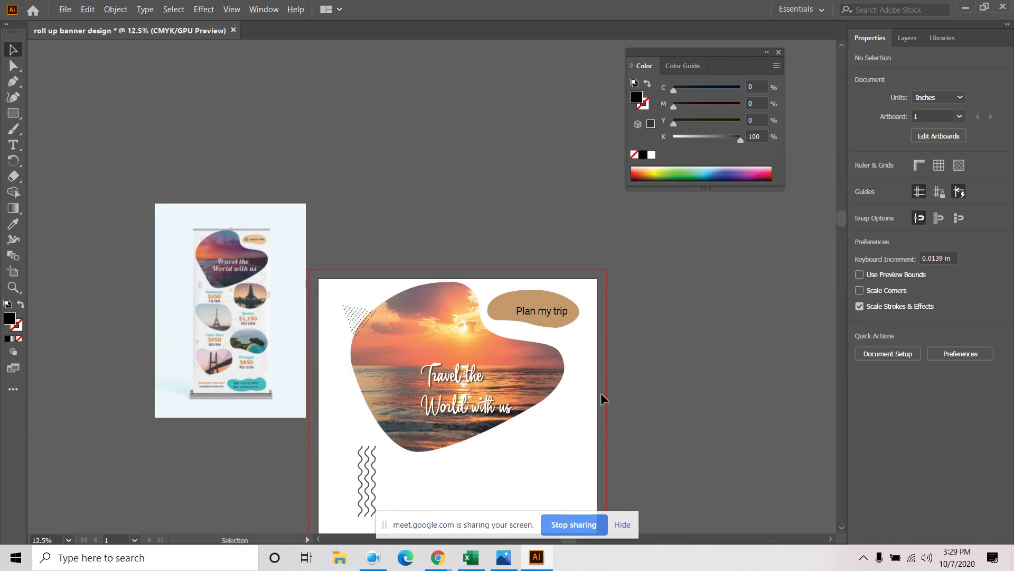
scroll(528, 396, "up", 1)
left_click_drag(521, 467, 559, 448)
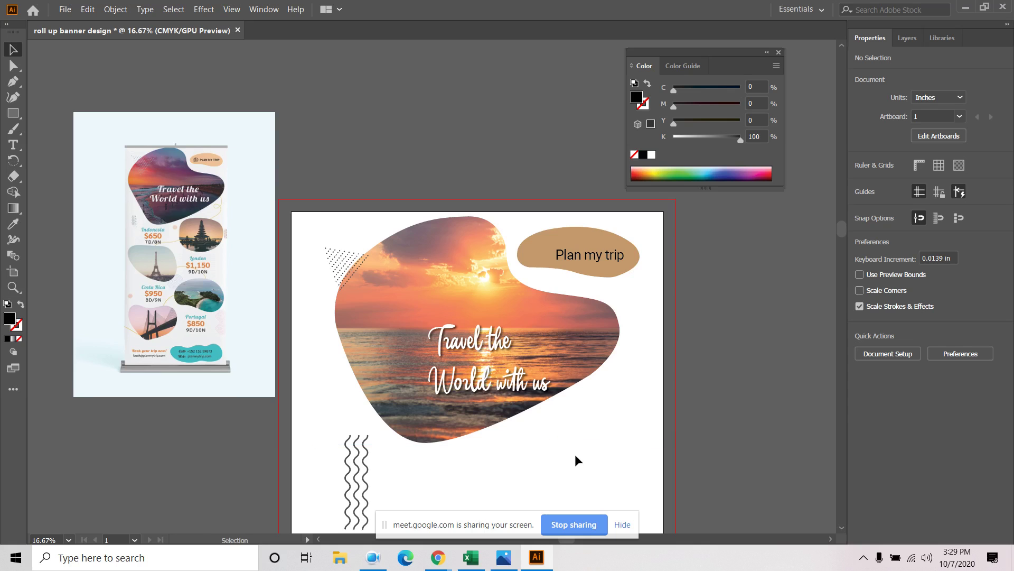
scroll(574, 423, "down", 5)
scroll(568, 349, "down", 1)
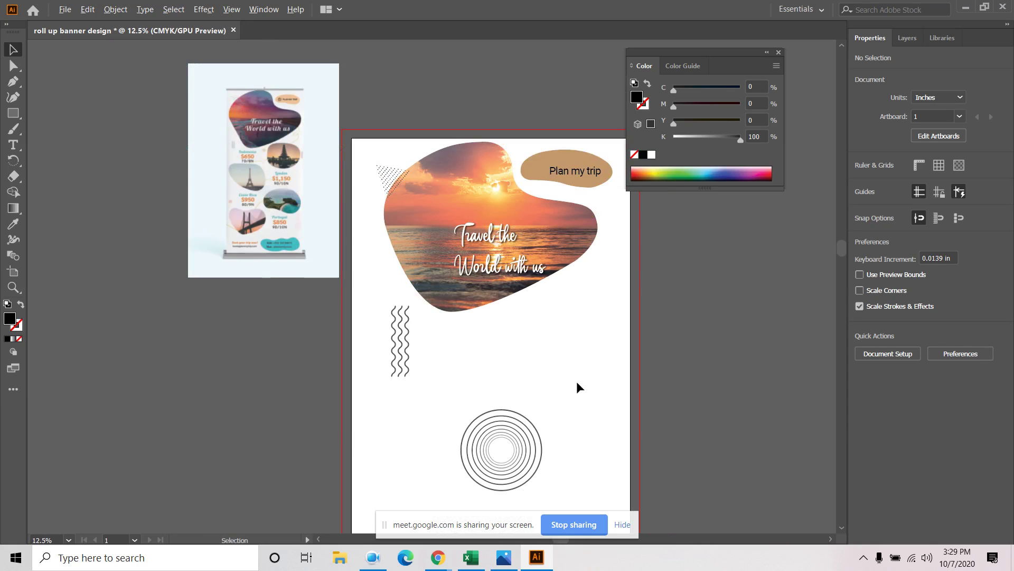
left_click_drag(551, 379, 527, 388)
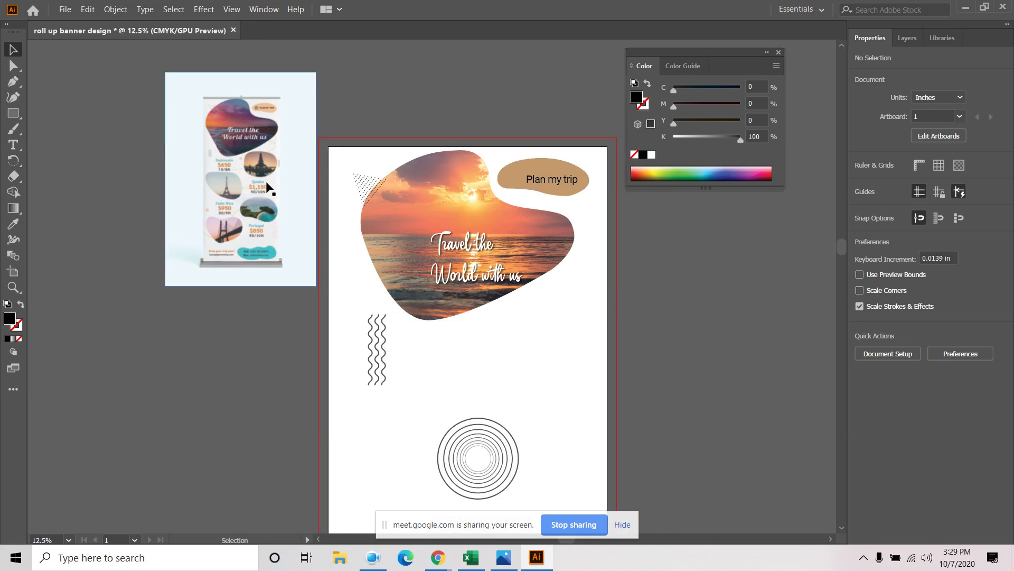
Draw a black circle to the right of the wavy lines with the Ellipse Tool
left_click(13, 113)
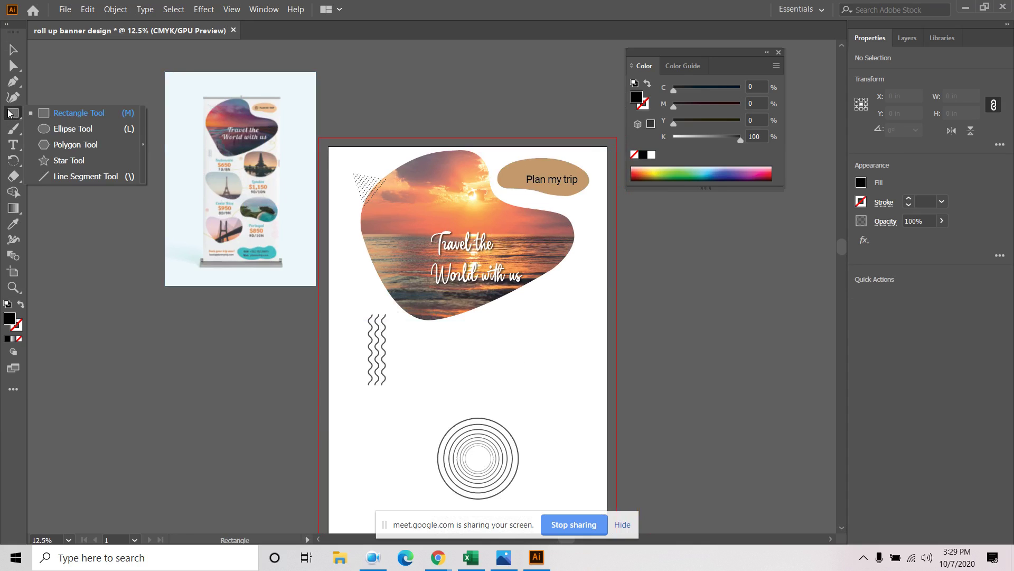
left_click(67, 132)
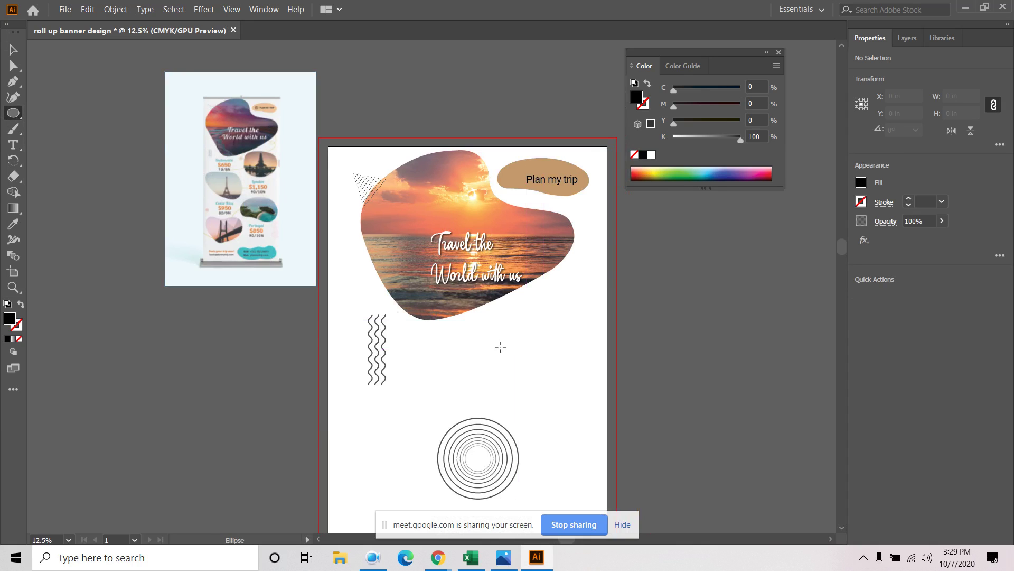
mouse_move(515, 344)
left_mouse_down()
mouse_move(578, 417)
mouse_move(615, 432)
mouse_move(565, 380)
left_mouse_up()
left_click(13, 50)
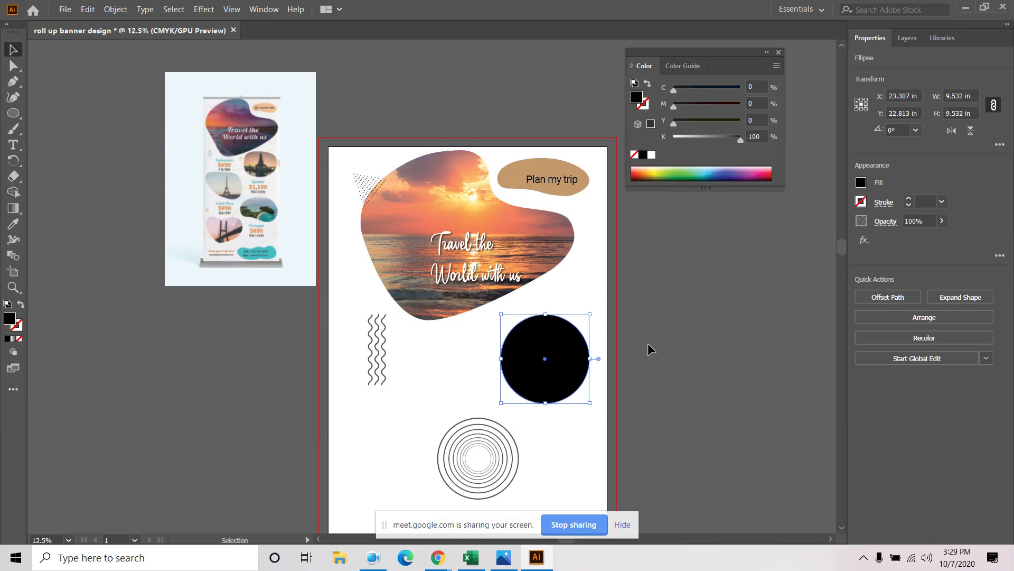
Apply an Inflate warp to the circle, tuning bend and horizontal and vertical distortion into a blob
left_click(203, 9)
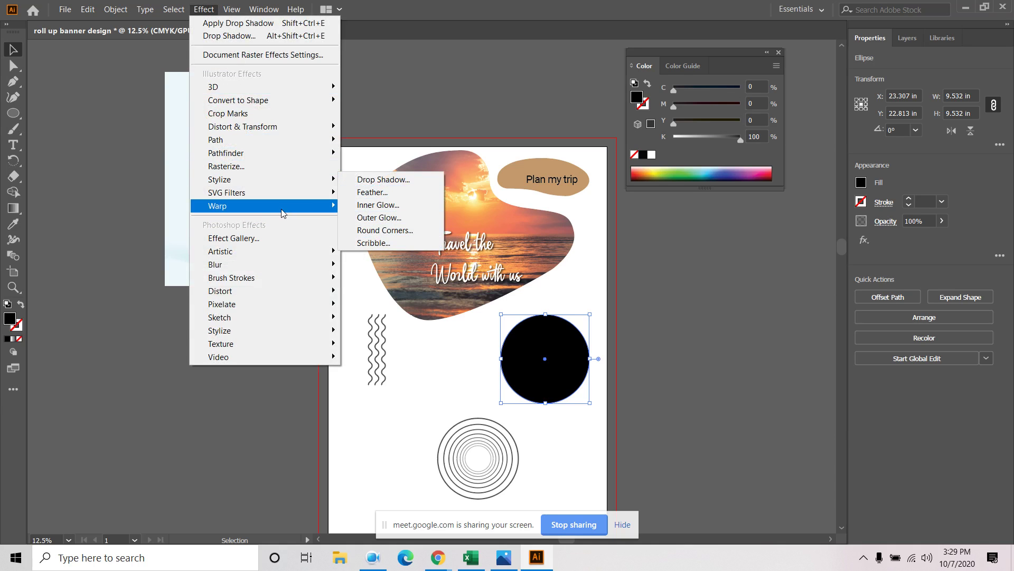
mouse_move(281, 210)
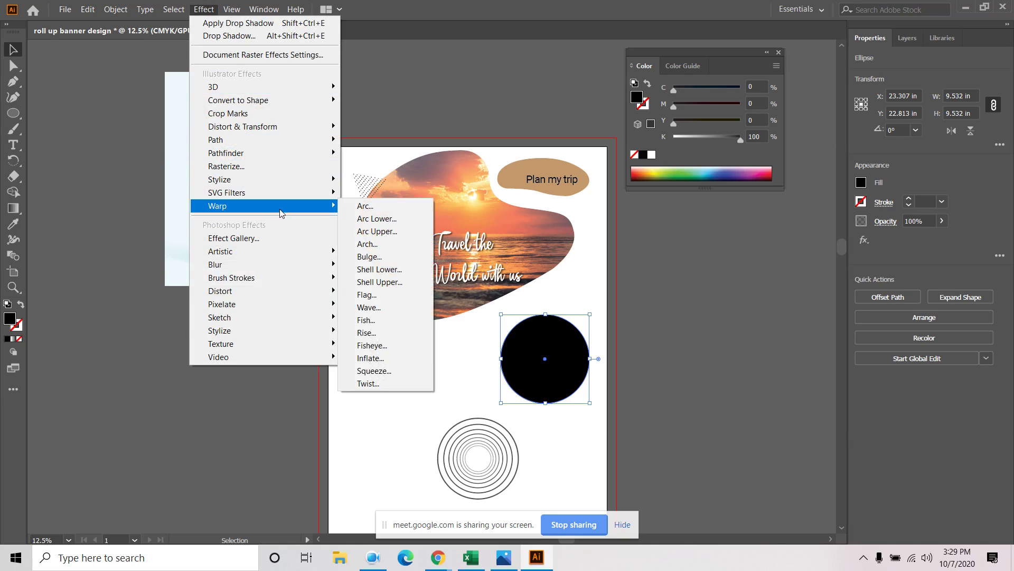
left_click(384, 360)
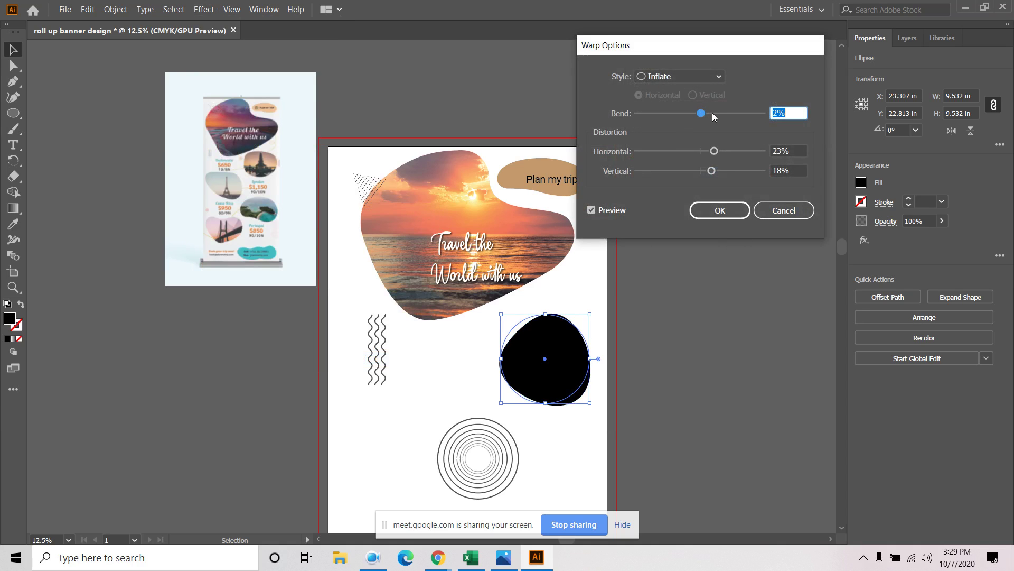
mouse_move(702, 117)
left_mouse_down()
mouse_move(693, 119)
mouse_move(704, 117)
left_mouse_up()
left_click_drag(715, 151, 681, 174)
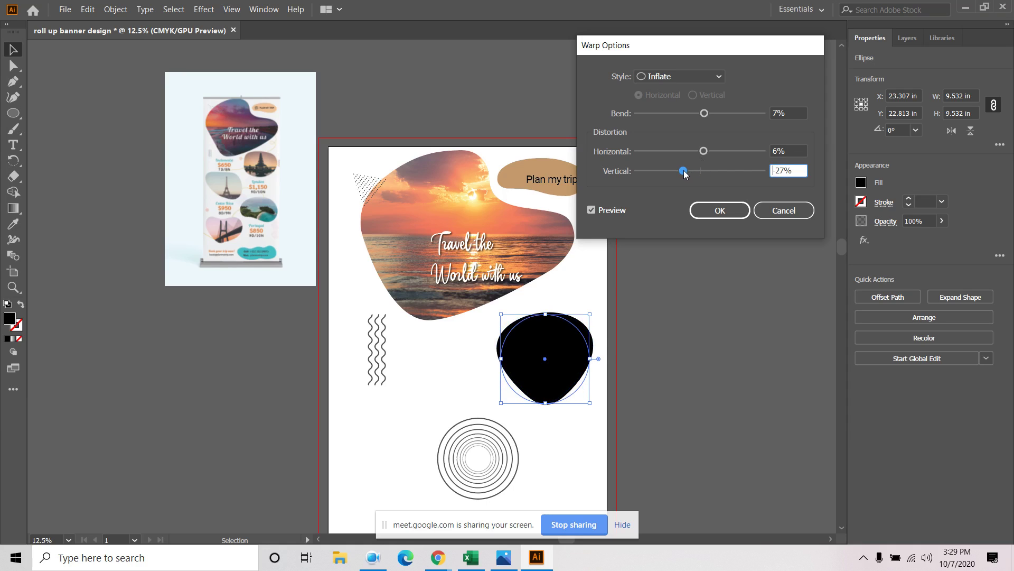
left_click_drag(684, 171, 690, 170)
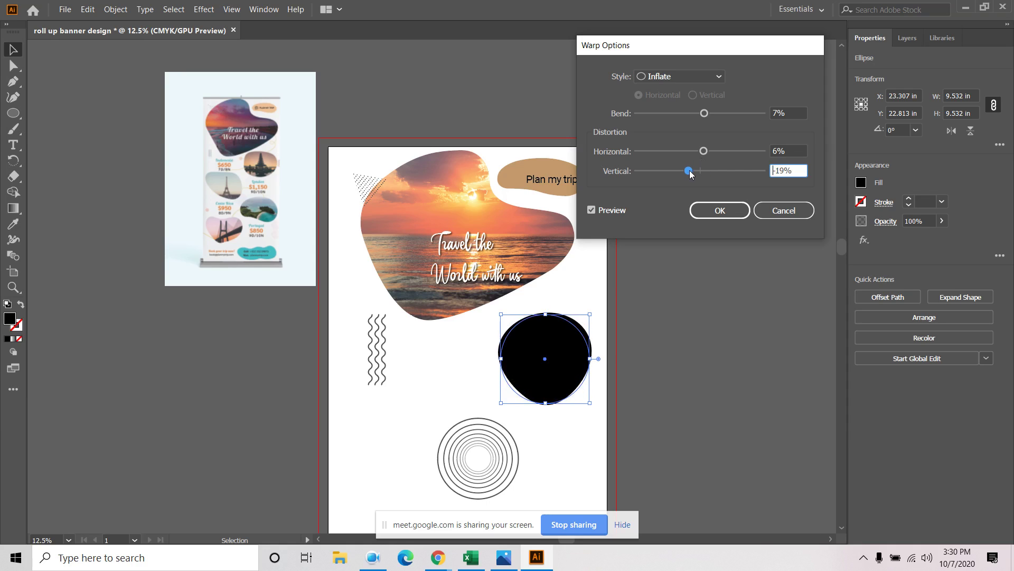
left_click(719, 211)
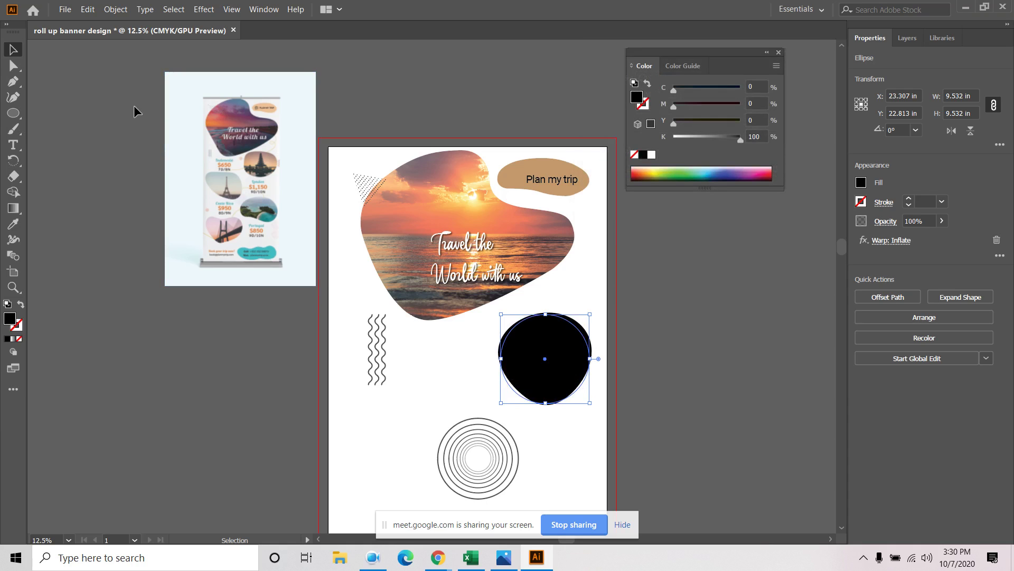
Move the black blob up and right and widen it toward the left
left_click(742, 347)
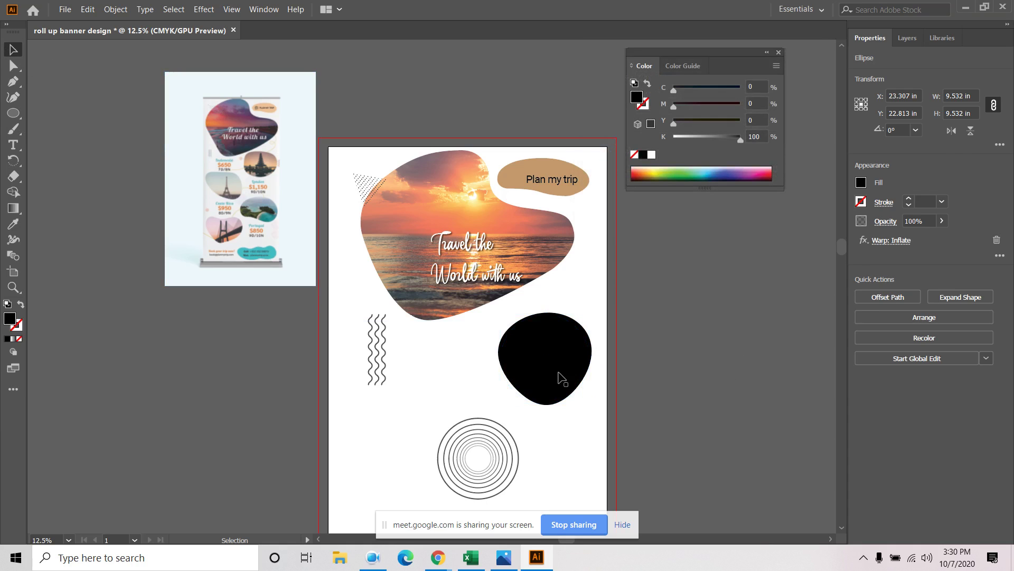
left_click_drag(558, 370, 564, 353)
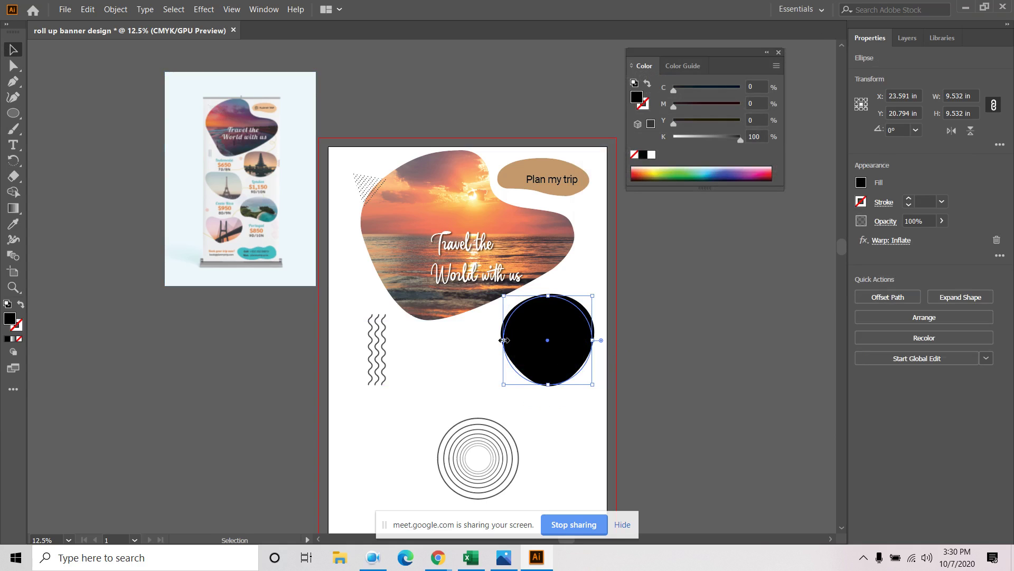
left_click_drag(503, 340, 472, 340)
left_click(660, 366)
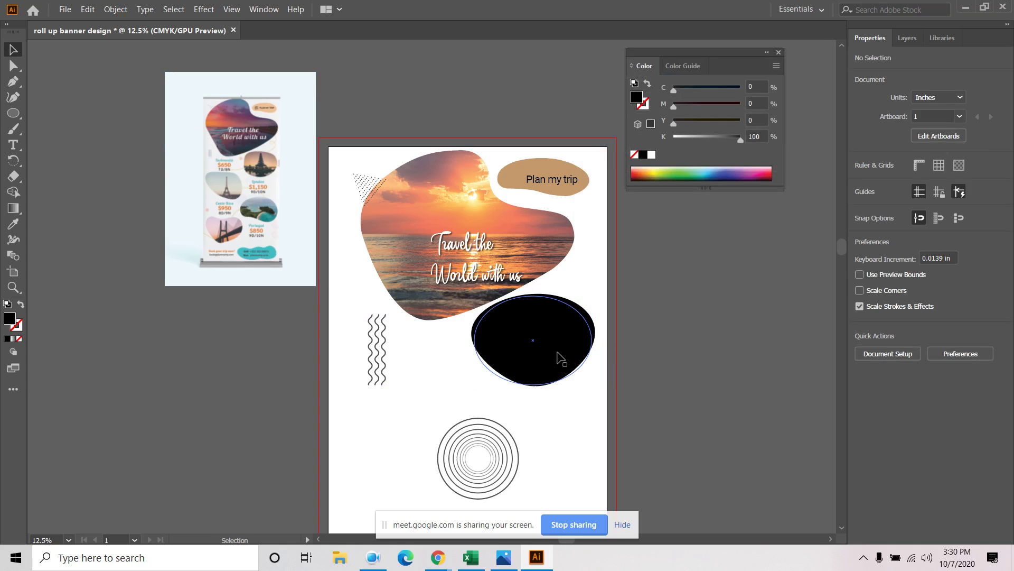
left_click_drag(561, 359, 445, 425)
Duplicate the blob to the lower left and re-warp the copy with lower bend and negative vertical distortion
left_click(612, 387)
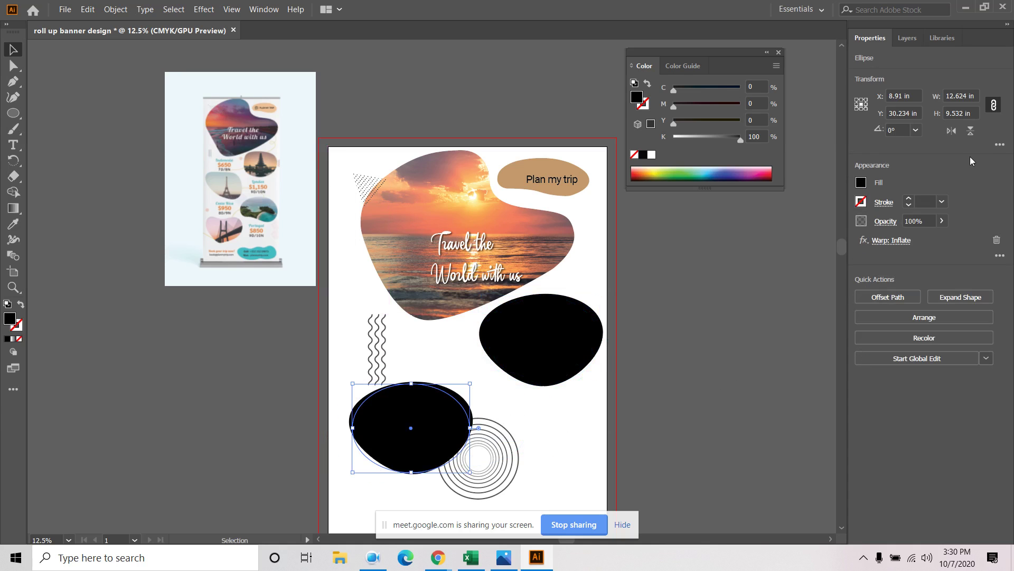
left_click(892, 240)
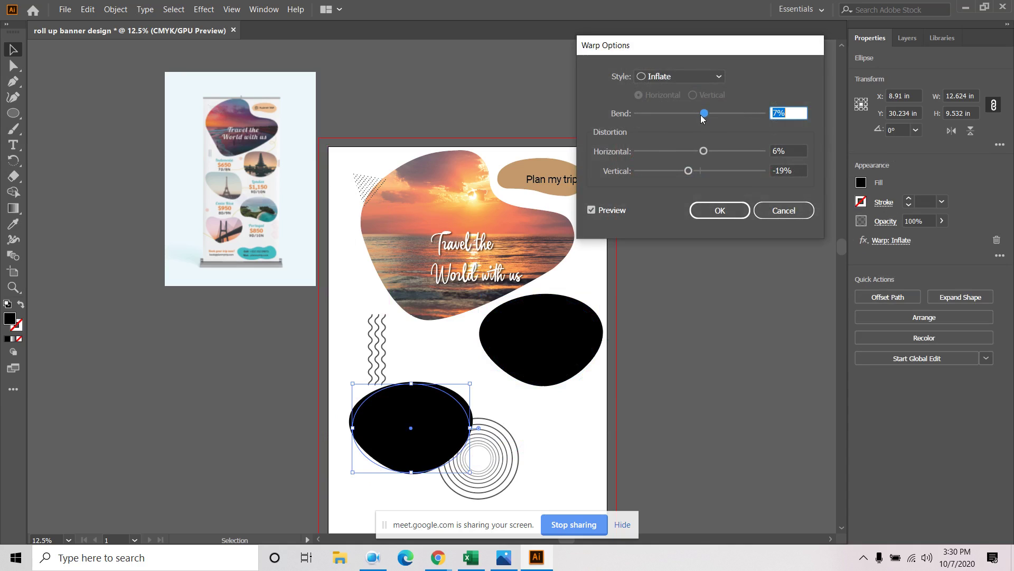
left_click_drag(689, 170, 701, 151)
mouse_move(690, 114)
left_mouse_down()
mouse_move(700, 117)
mouse_move(683, 120)
mouse_move(702, 117)
left_mouse_up()
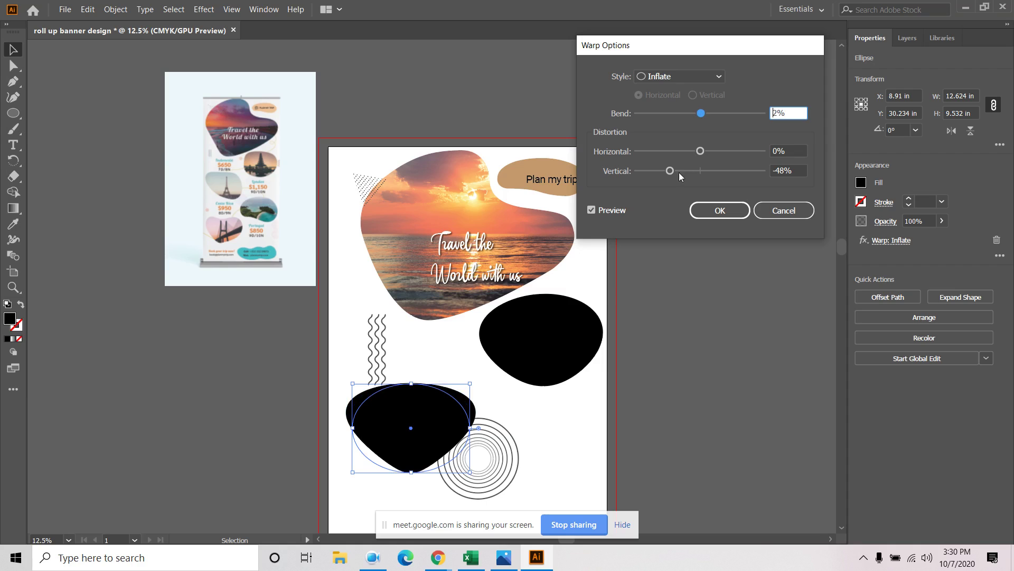
left_click_drag(673, 173, 688, 174)
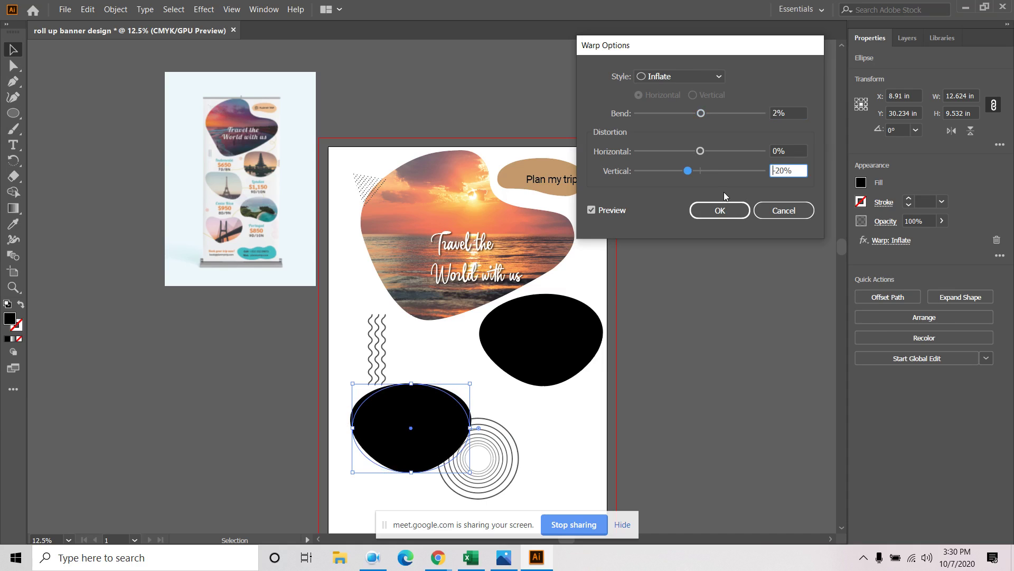
left_click_drag(707, 172, 691, 170)
left_click(718, 211)
left_click(606, 420)
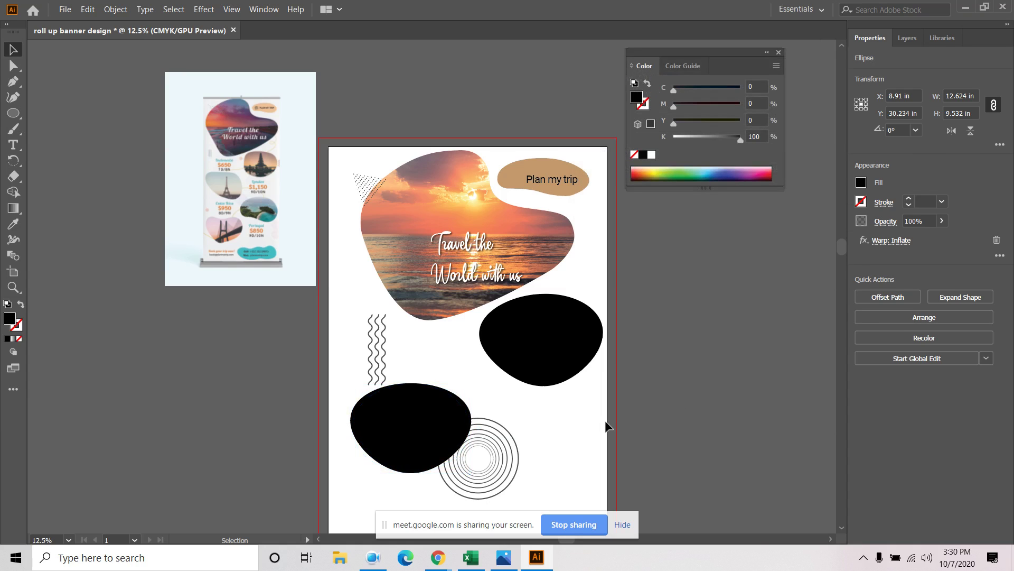
left_click_drag(714, 406, 710, 315)
left_click(427, 320)
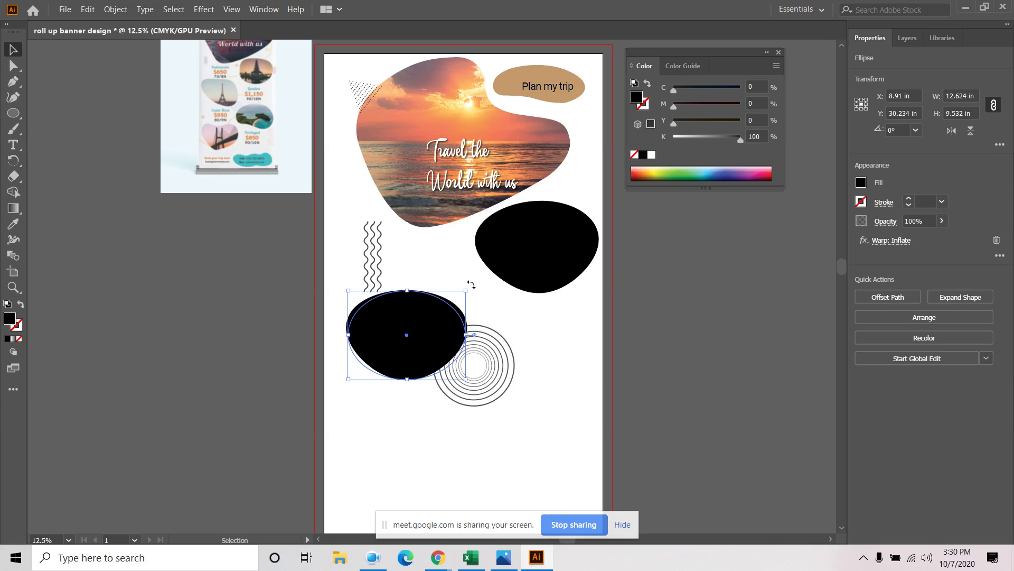
Rotate the lower blob slightly, then duplicate it to the lower right with higher vertical distortion
left_click_drag(471, 284, 486, 322)
left_click(664, 358)
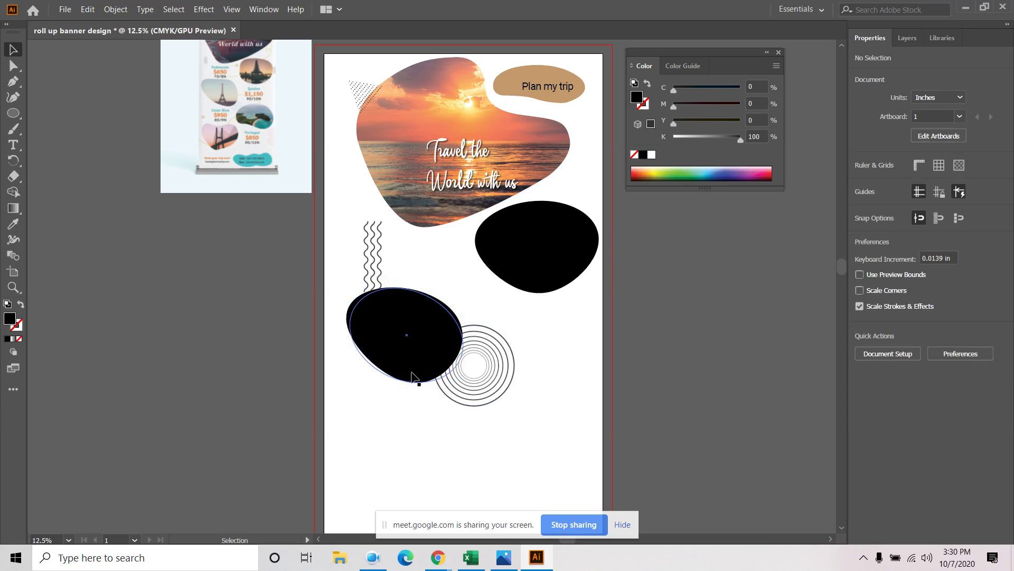
left_click_drag(433, 342, 550, 434)
left_click(890, 244)
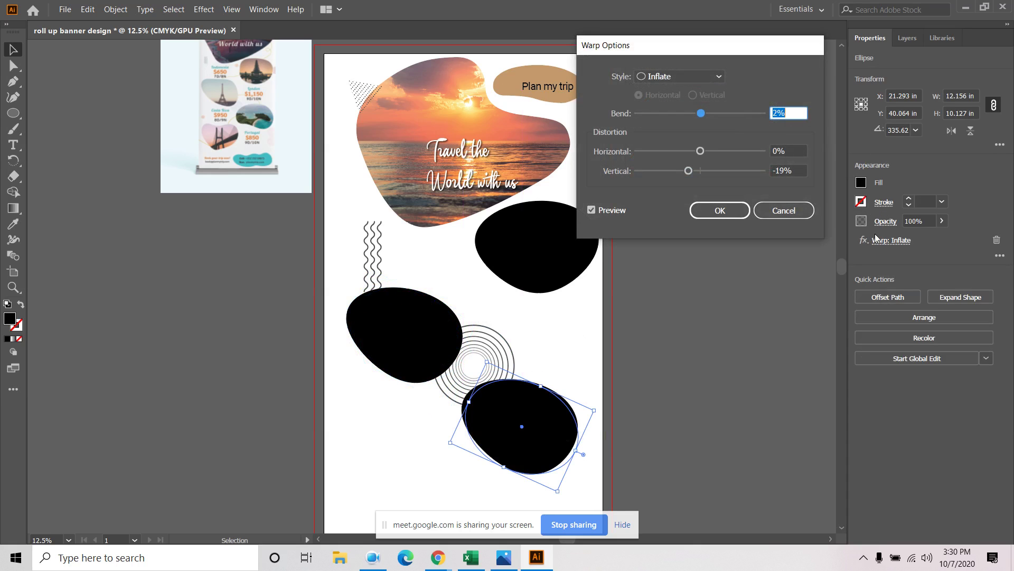
left_click_drag(690, 173, 724, 172)
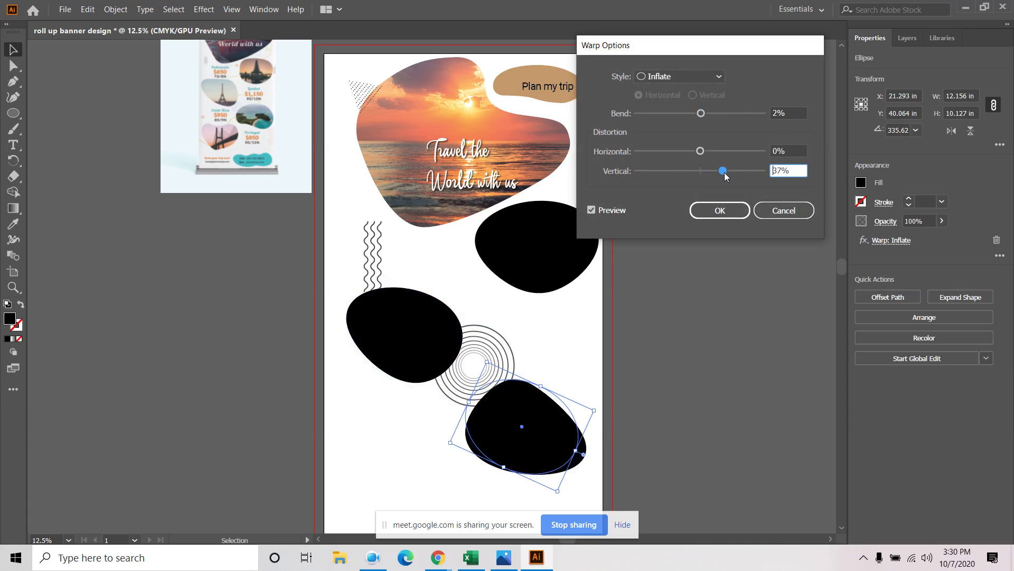
left_click(726, 216)
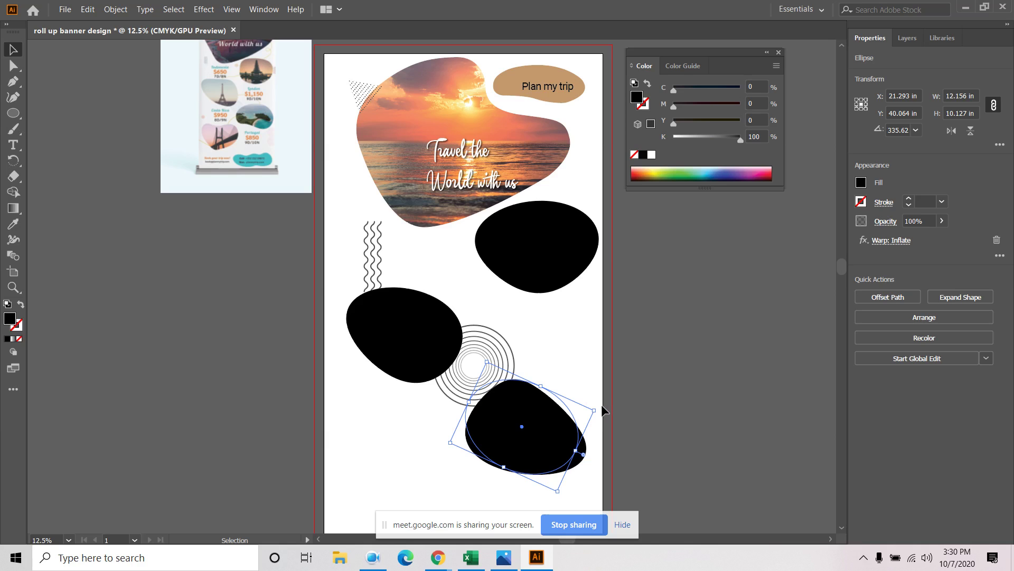
Rotate the bottom blob and expand its warp into a plain path
left_click_drag(601, 408, 390, 422)
left_click_drag(600, 409, 410, 444)
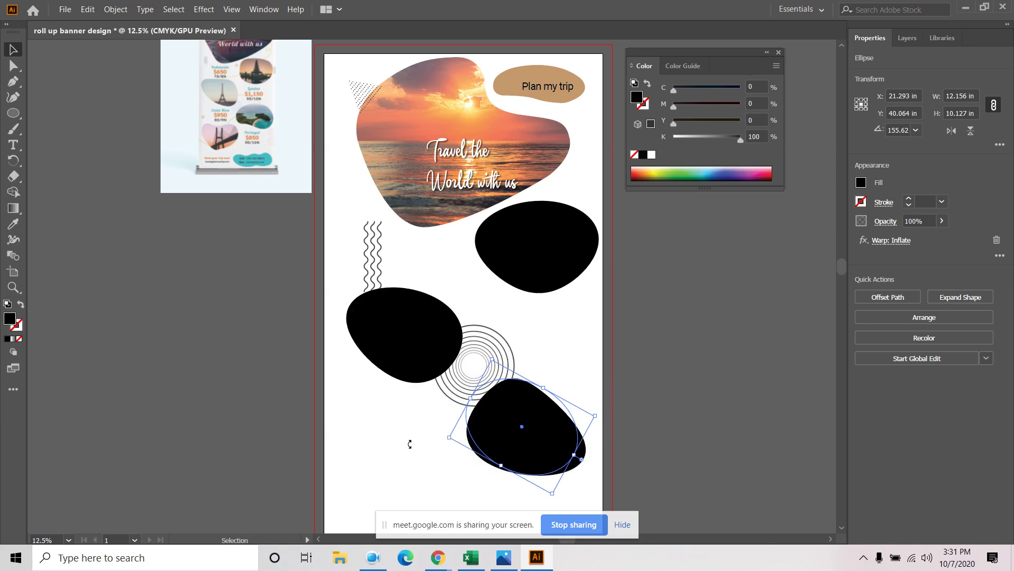
left_click(695, 352)
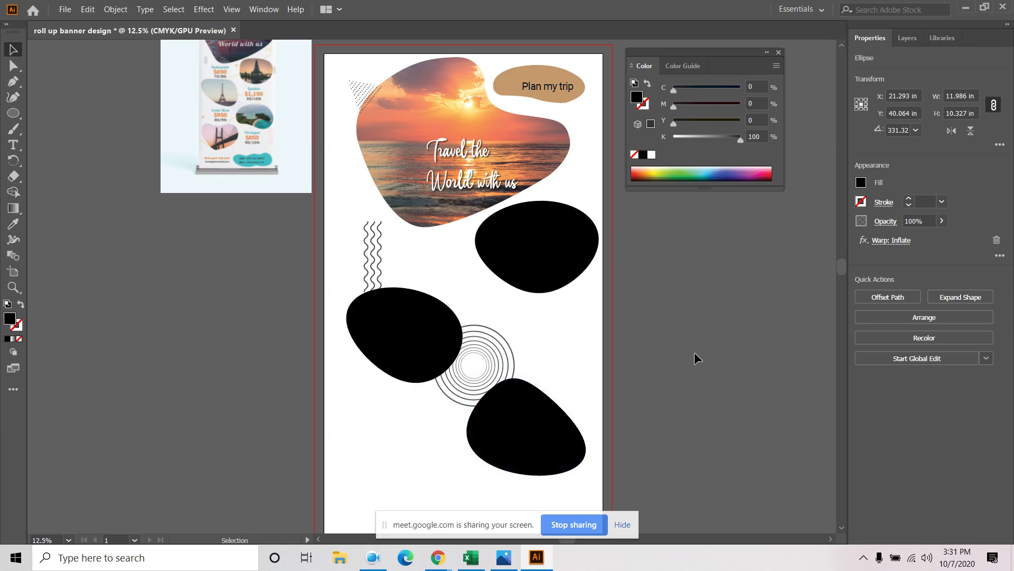
left_click(544, 414)
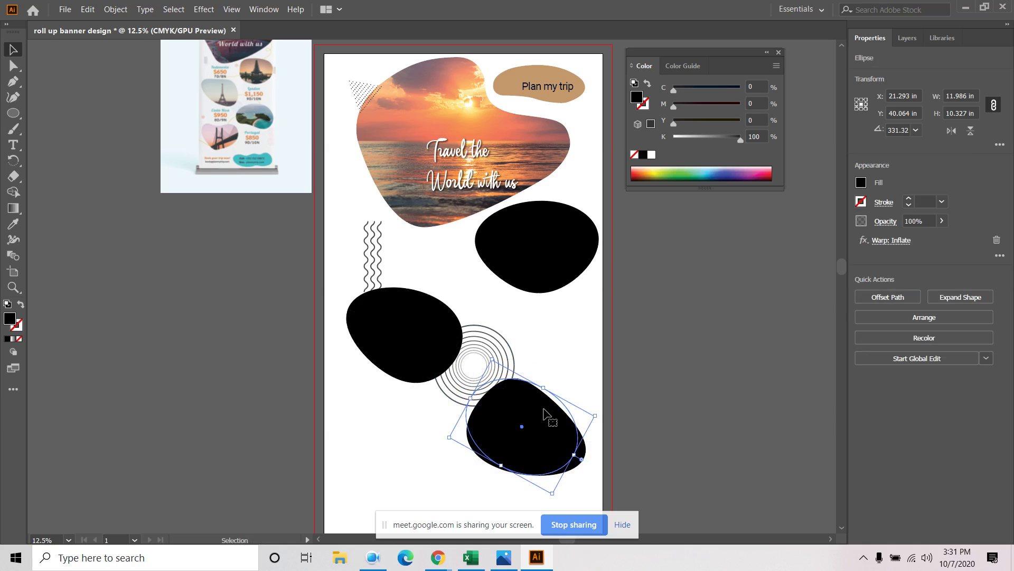
left_click(116, 9)
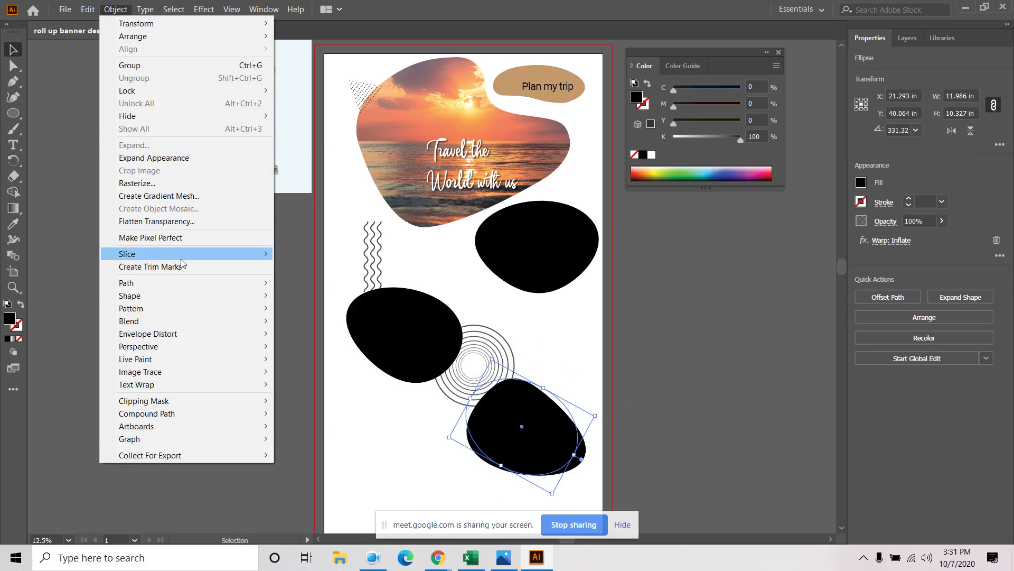
left_click(167, 158)
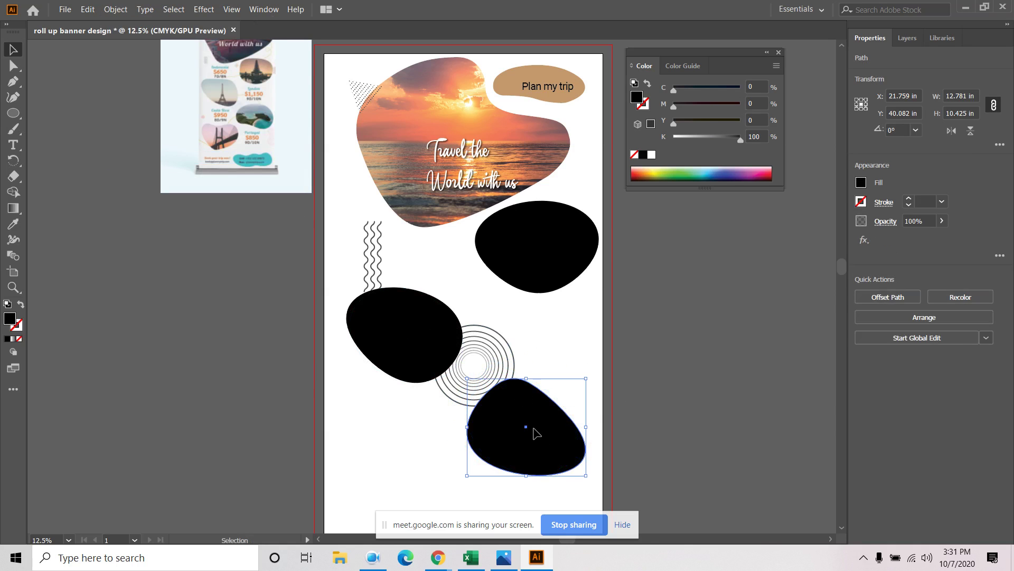
Rotate the bottom blob further and move it to the right
left_click_drag(593, 371, 339, 523)
left_click(586, 450)
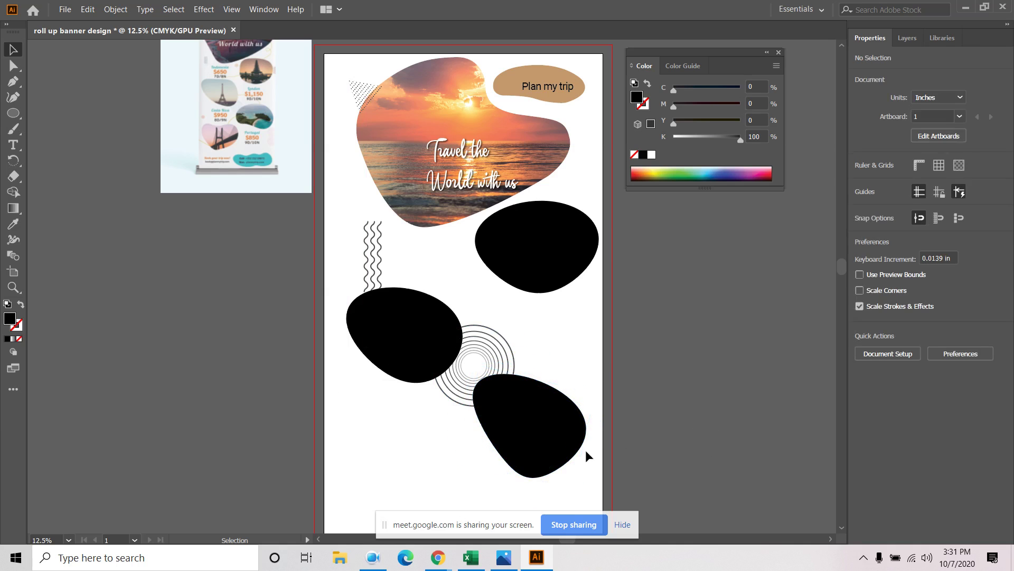
left_click(553, 423)
left_click_drag(602, 388, 572, 364)
left_click(662, 399)
left_click_drag(559, 423, 569, 426)
left_click(750, 408)
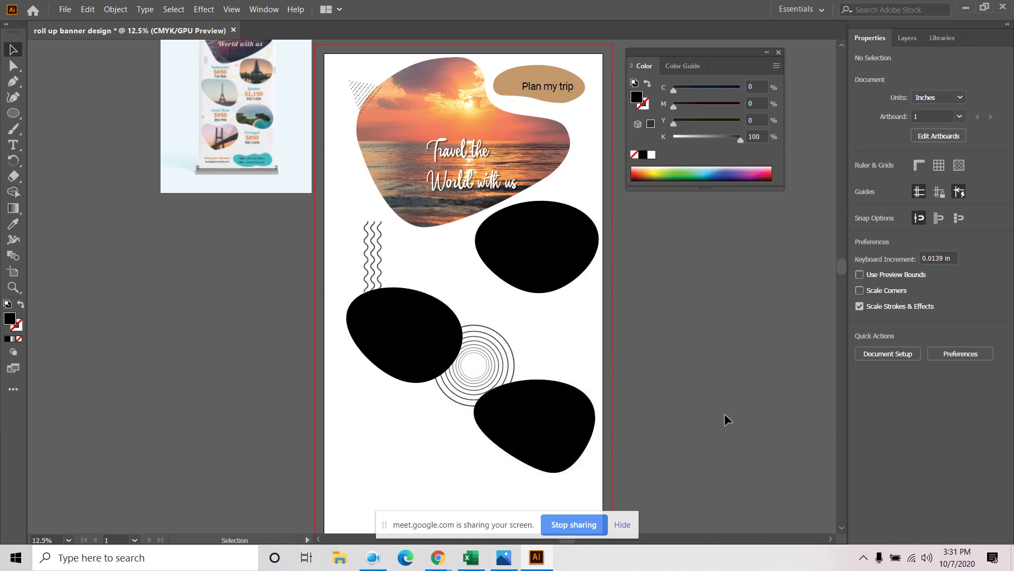
Duplicate the left blob and place the copy near the bottom left
left_click(401, 319)
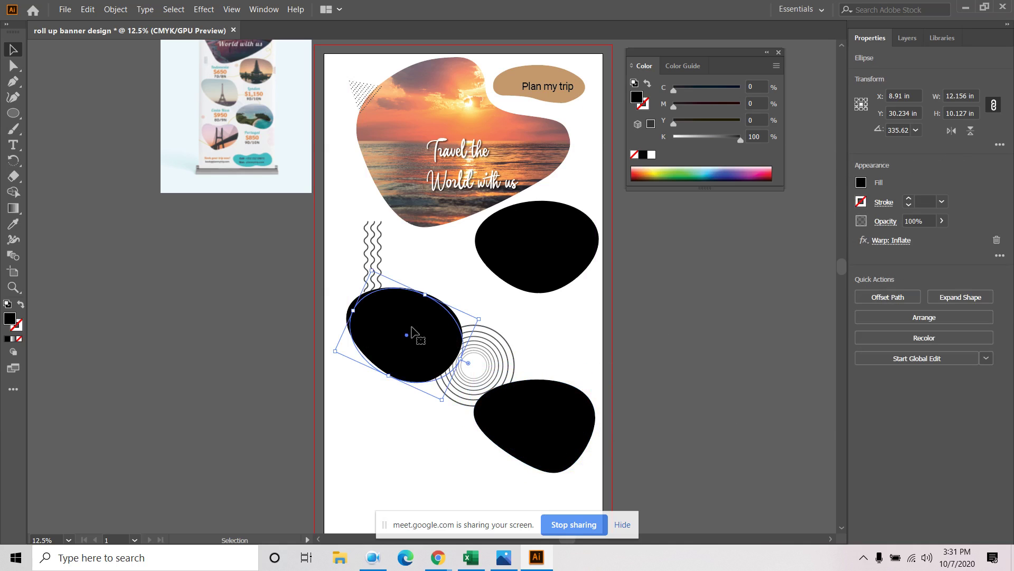
left_click_drag(424, 324, 421, 369)
left_click_drag(414, 468, 423, 457)
left_click_drag(711, 388, 681, 220)
key("ctrl+minus")
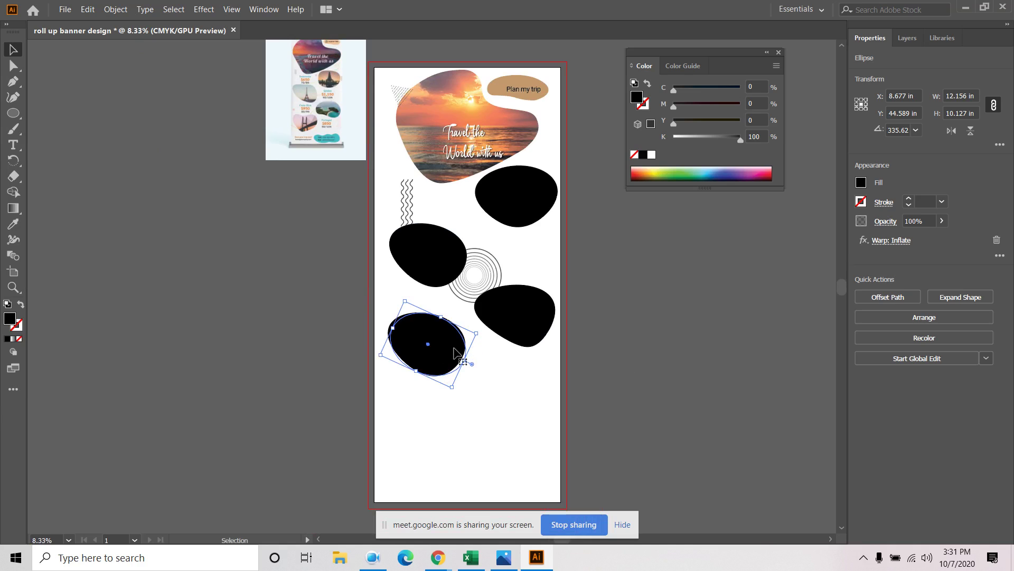
left_click_drag(454, 348, 460, 362)
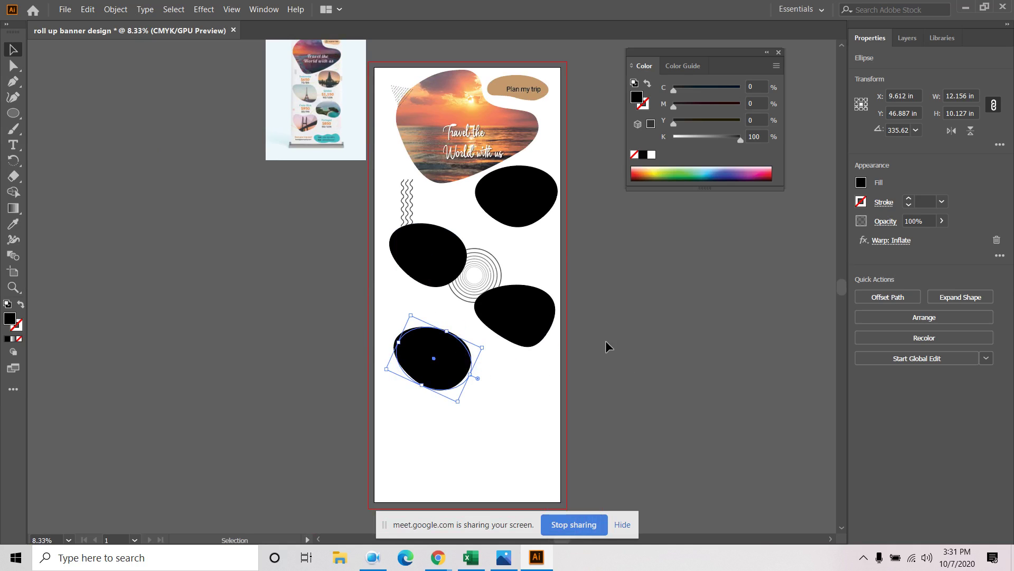
Re-warp the new blob with Bend 16%, Horizontal -26% and Vertical 33% distortion
left_click(905, 242)
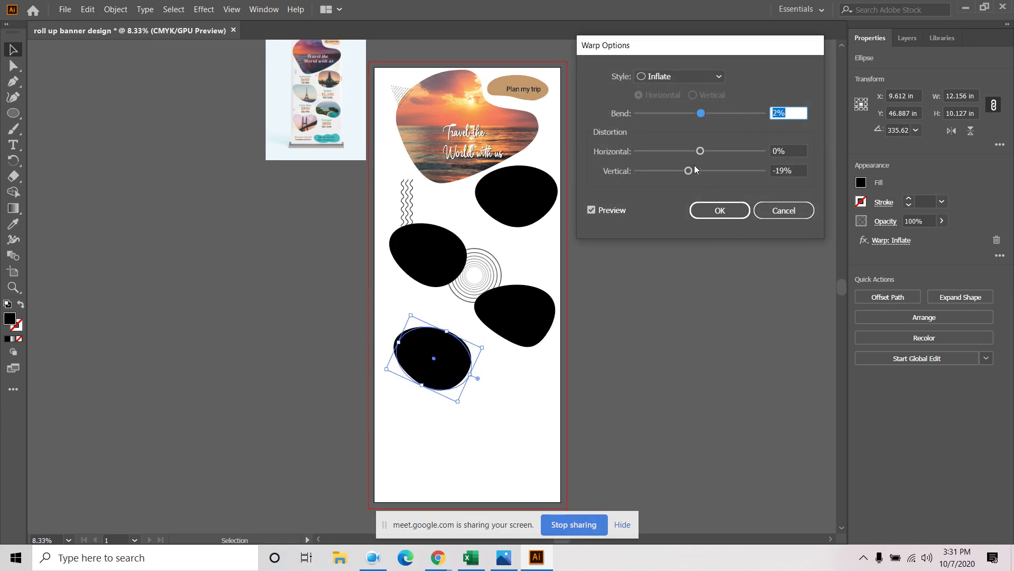
left_click_drag(694, 167, 701, 171)
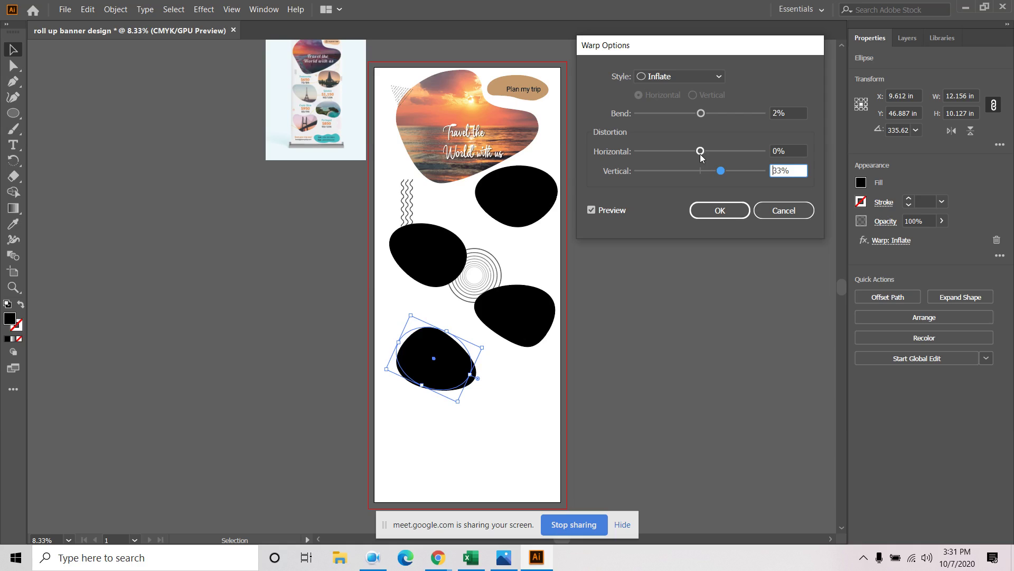
left_click_drag(701, 153, 689, 155)
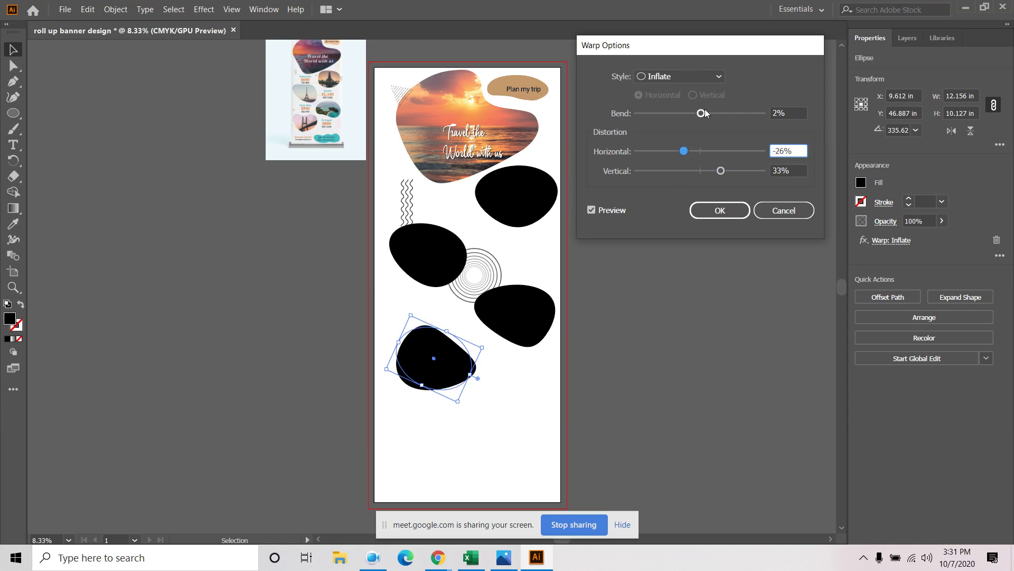
left_click_drag(700, 113, 710, 114)
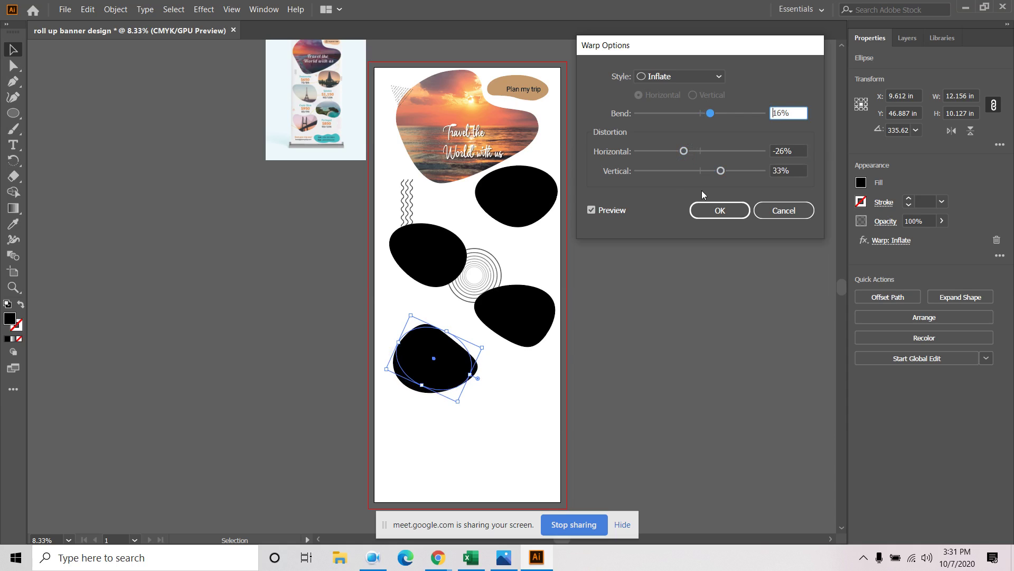
left_click(720, 210)
Select all four blobs, enlarge them together and reposition the group on the banner
left_click(654, 340)
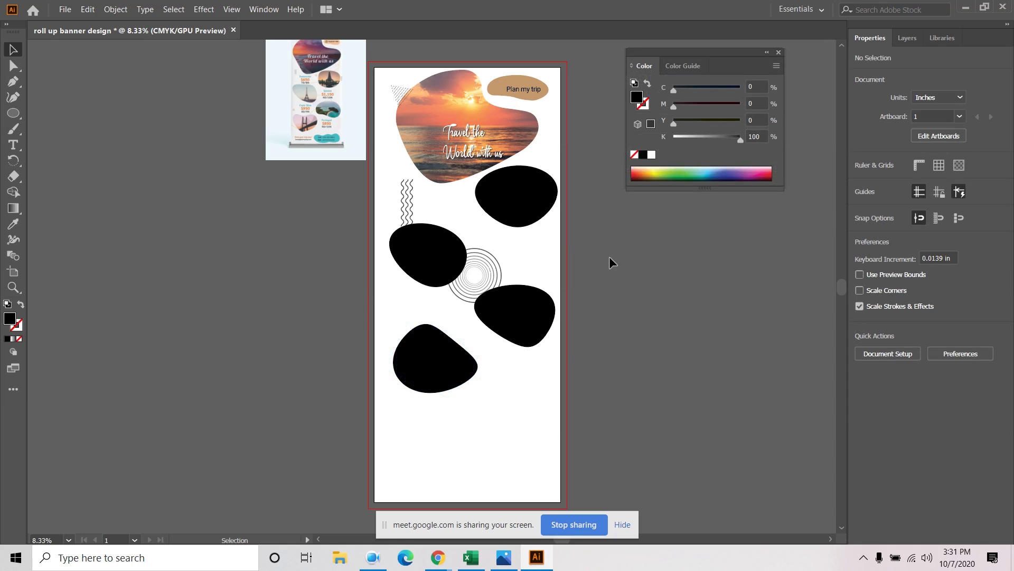
left_click_drag(648, 289, 637, 405)
left_click(528, 306)
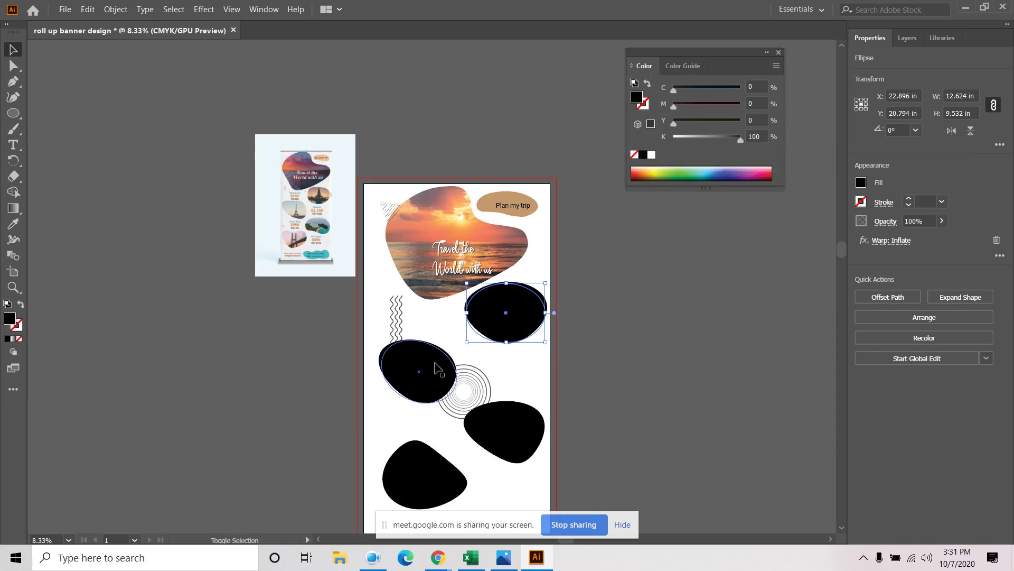
left_click(420, 370, "shift")
left_click(509, 435, "shift")
left_click(412, 478, "shift")
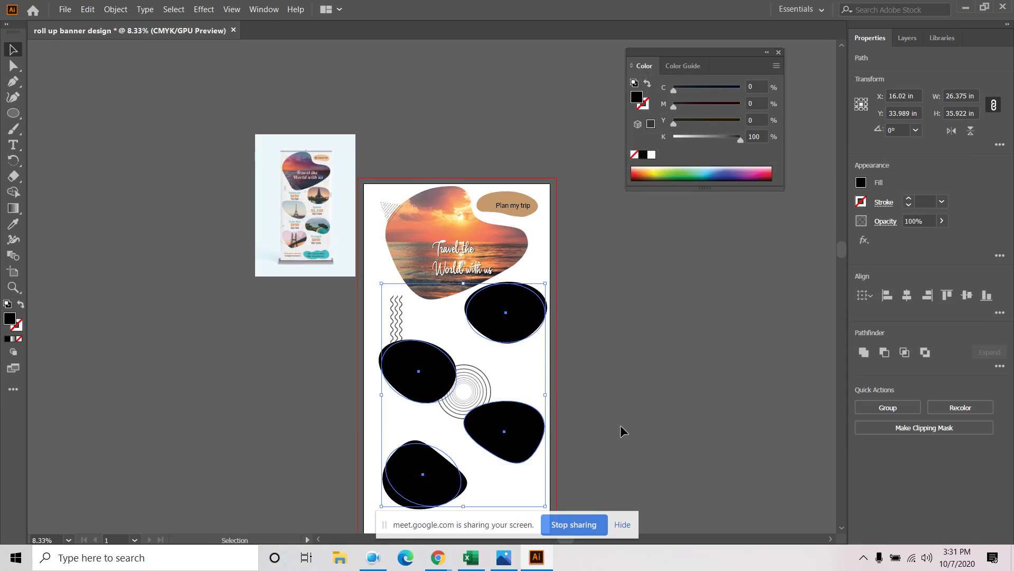
left_click_drag(618, 417, 641, 281)
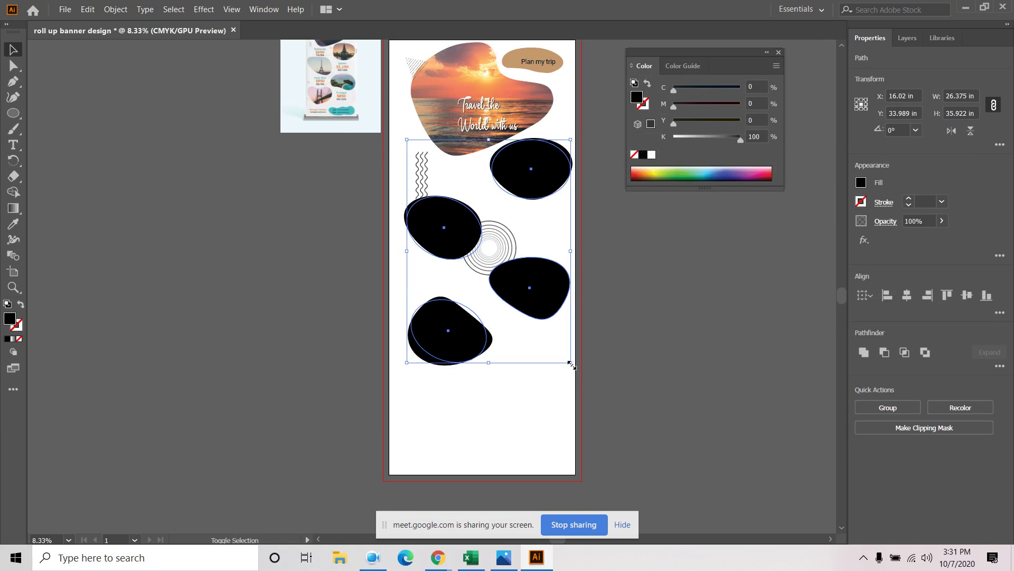
mouse_move(571, 365)
left_mouse_down()
mouse_move(594, 375)
mouse_move(583, 379)
left_mouse_up()
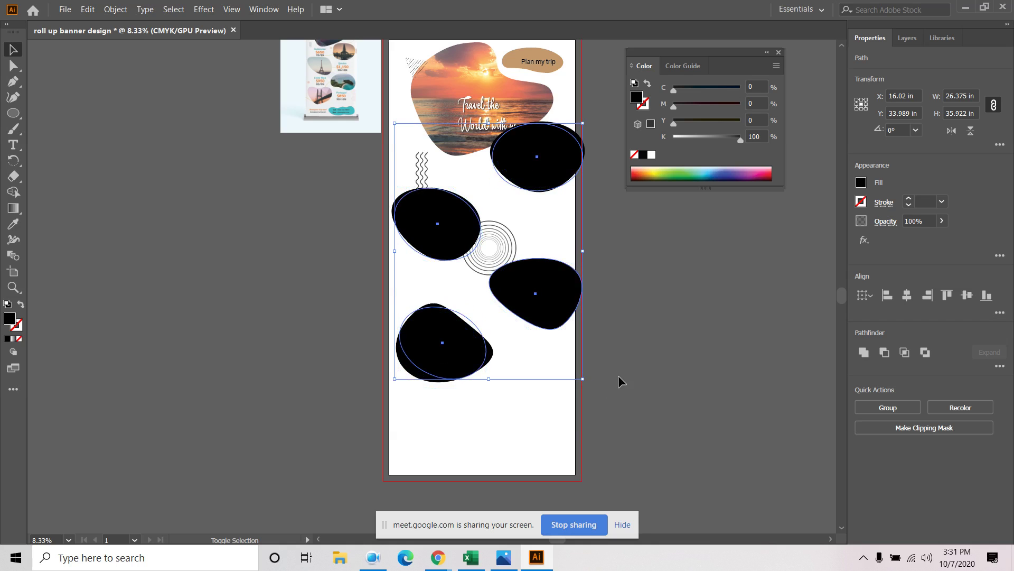
left_click_drag(583, 297, 559, 331)
Fine-tune blob positions: top-right left, middle-right up, left and bottom-left slightly right
left_click(709, 328)
left_click_drag(551, 186, 543, 188)
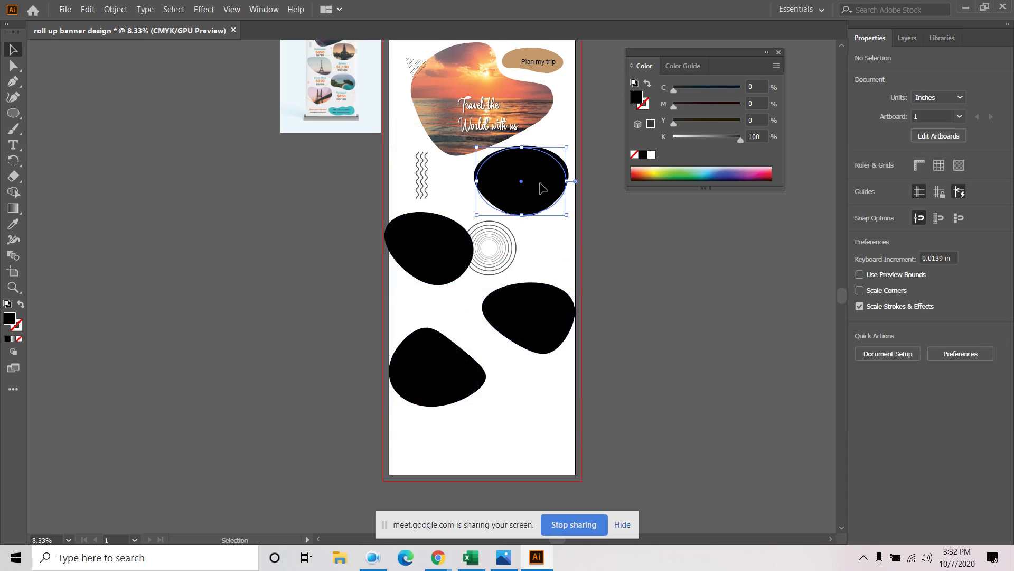
left_click_drag(653, 237, 661, 256)
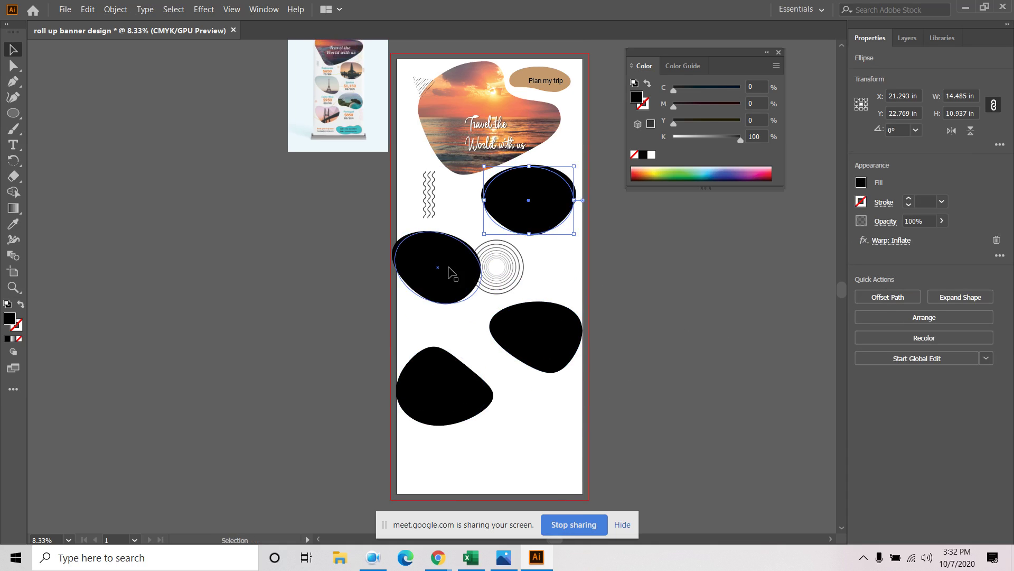
left_click_drag(451, 273, 460, 273)
left_click(711, 305)
left_click_drag(560, 346, 555, 341)
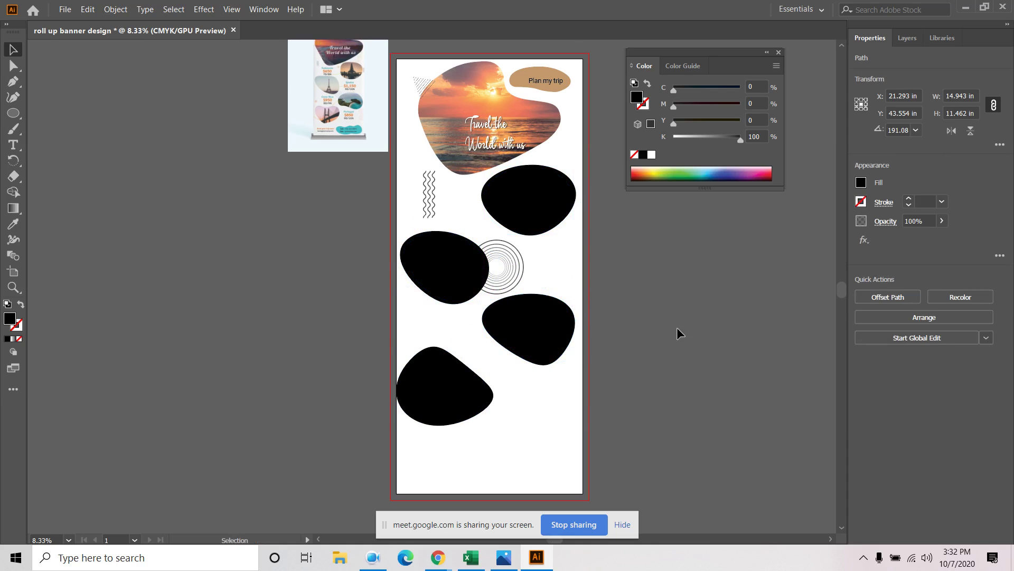
left_click_drag(442, 389, 449, 390)
left_click(674, 376)
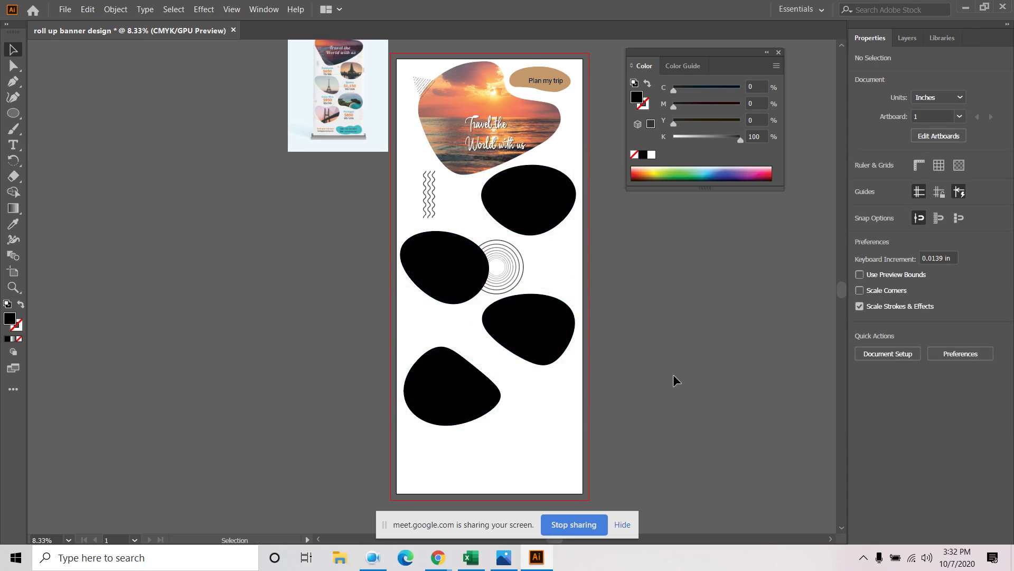
Nudge the right blob up and right beside the concentric circles
left_click_drag(672, 342, 664, 389)
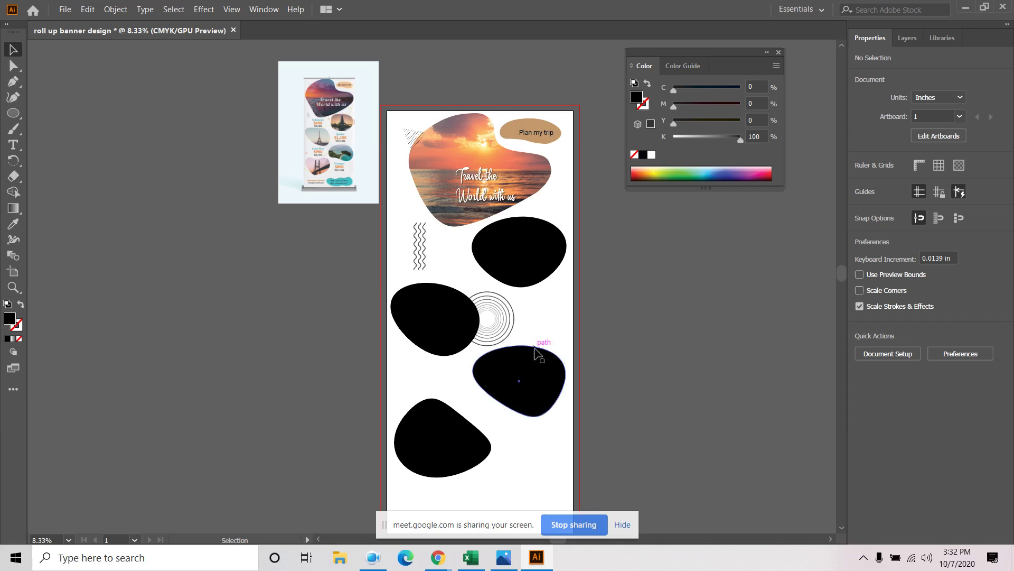
scroll(461, 304, "up", 3)
left_click_drag(458, 184, 453, 163)
left_click_drag(709, 392, 684, 265)
left_click_drag(669, 375, 673, 355)
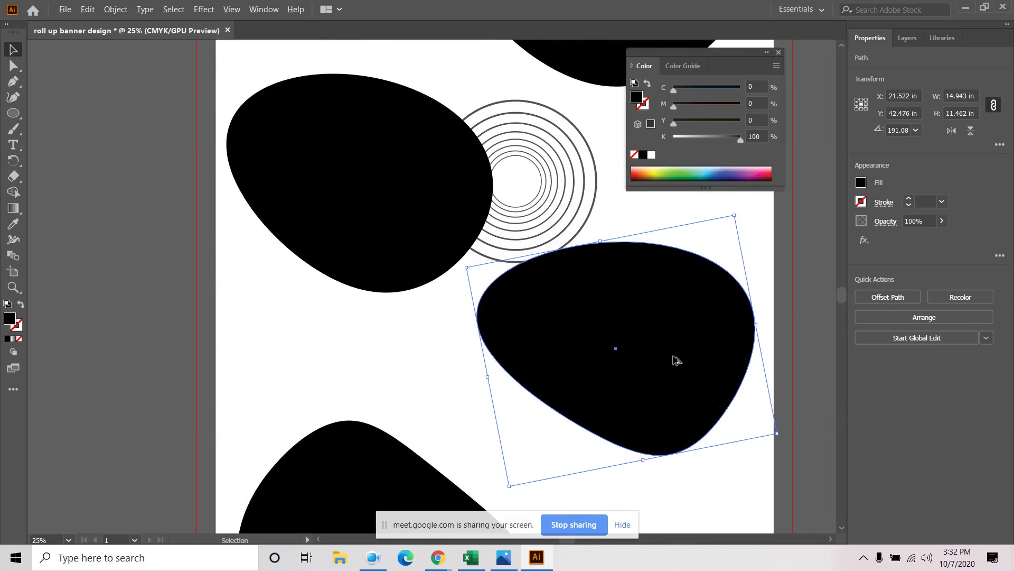
scroll(676, 360, "down", 2)
left_click(785, 403)
scroll(763, 358, "down", 1)
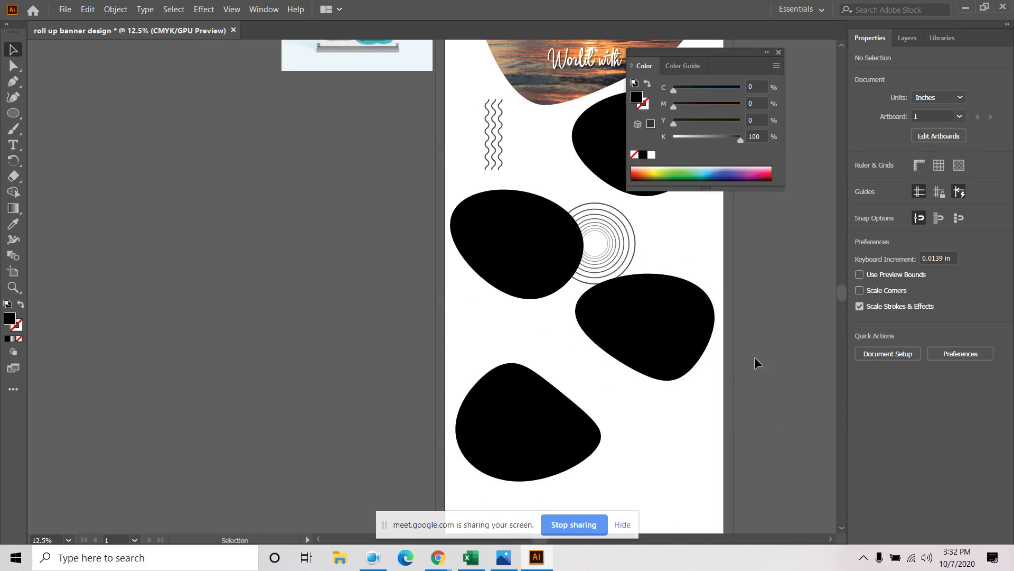
scroll(747, 287, "down", 1)
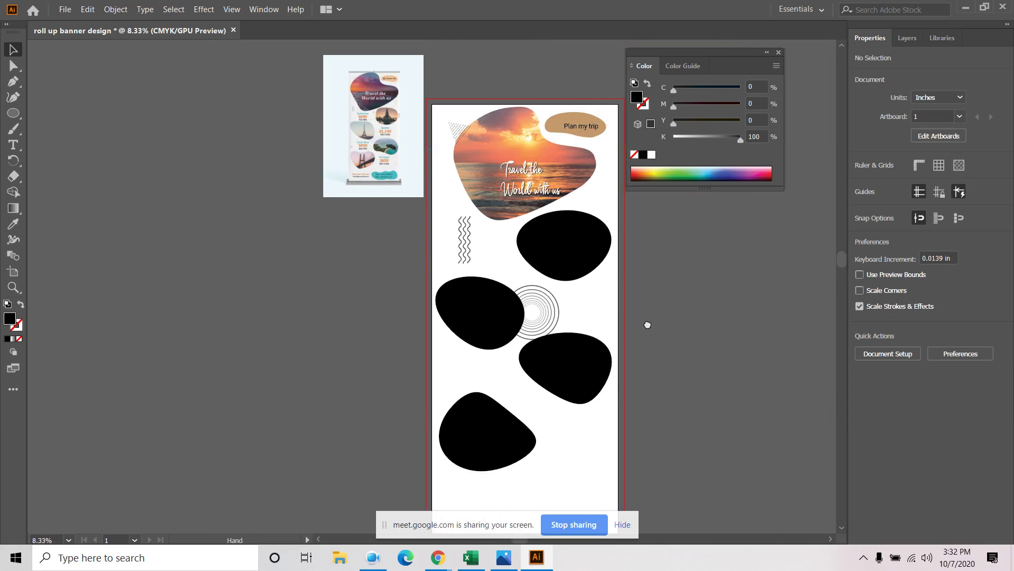
scroll(686, 345, "up", 1)
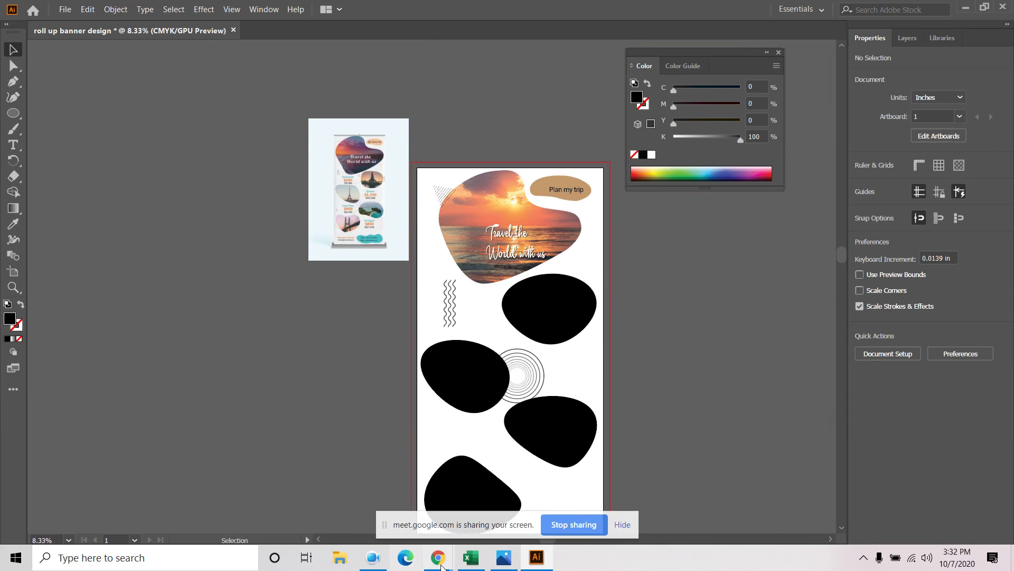
mouse_move(441, 564)
left_click(361, 518)
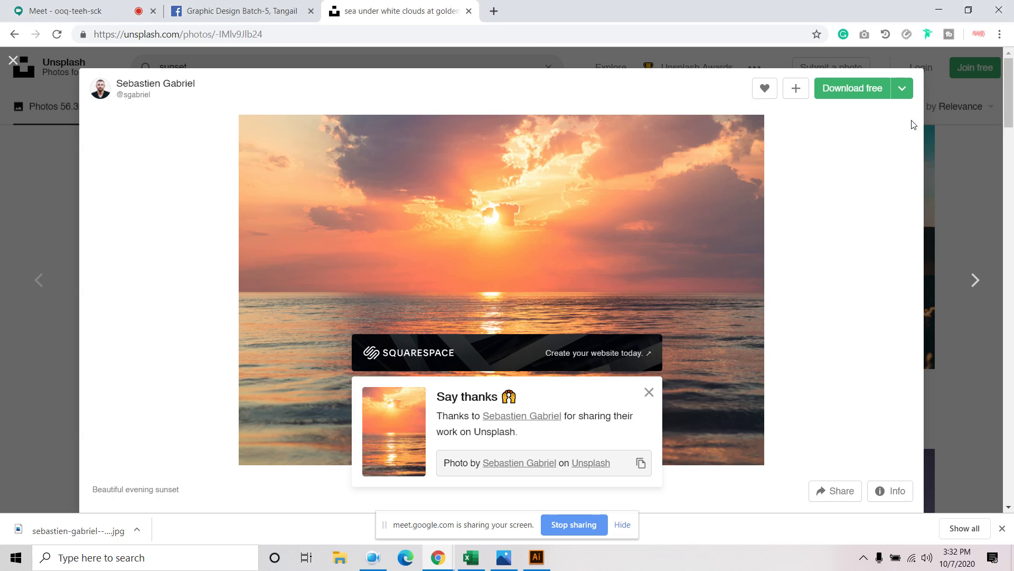
left_click(21, 62)
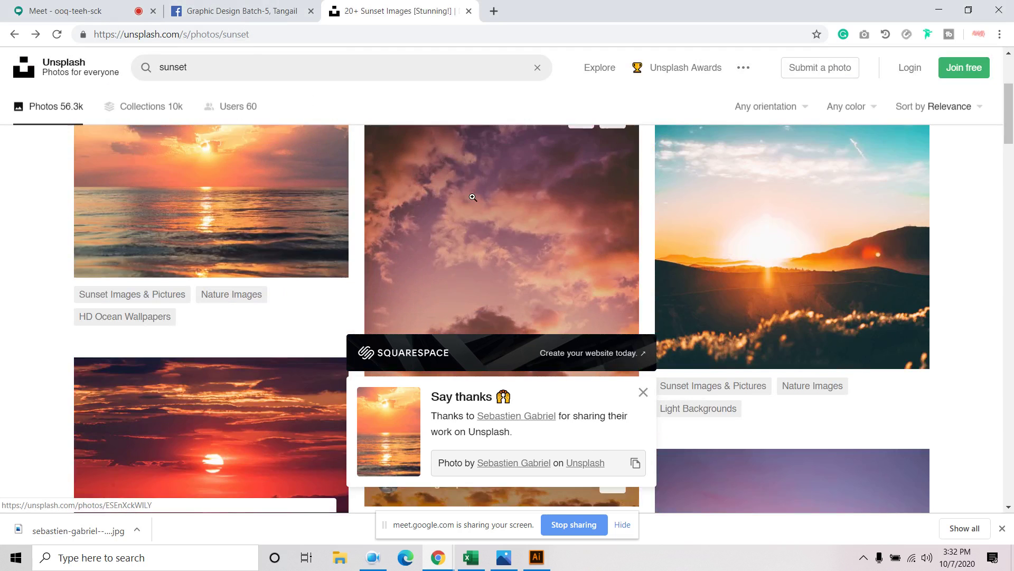
scroll(582, 317, "down", 4)
left_click(643, 392)
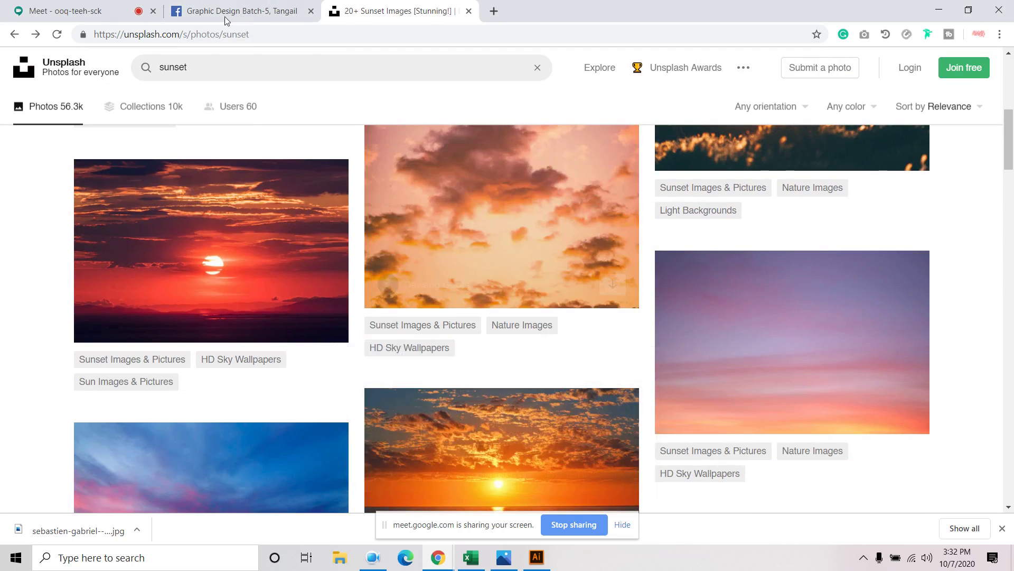
left_click(213, 66)
type("n")
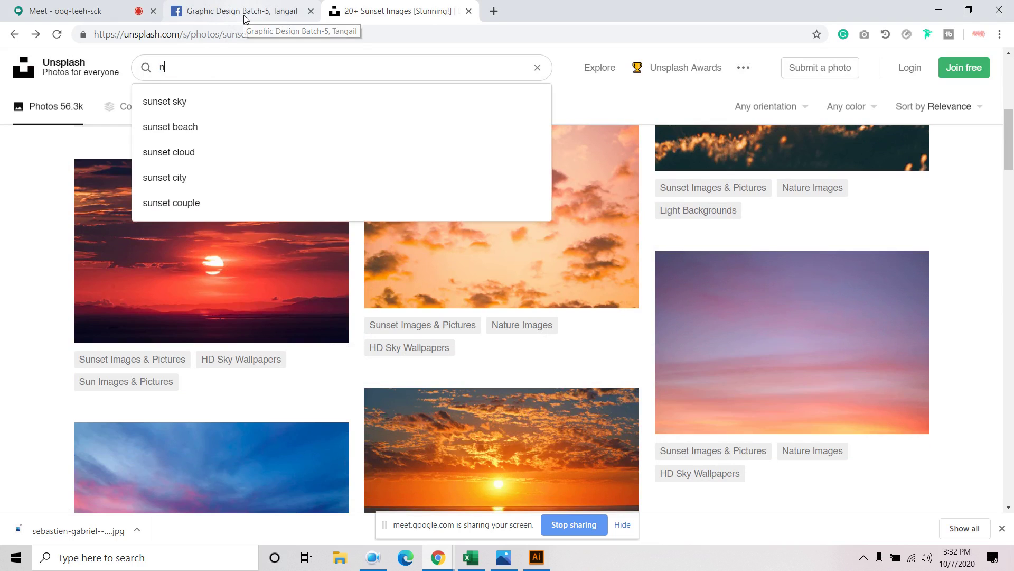
type("arute")
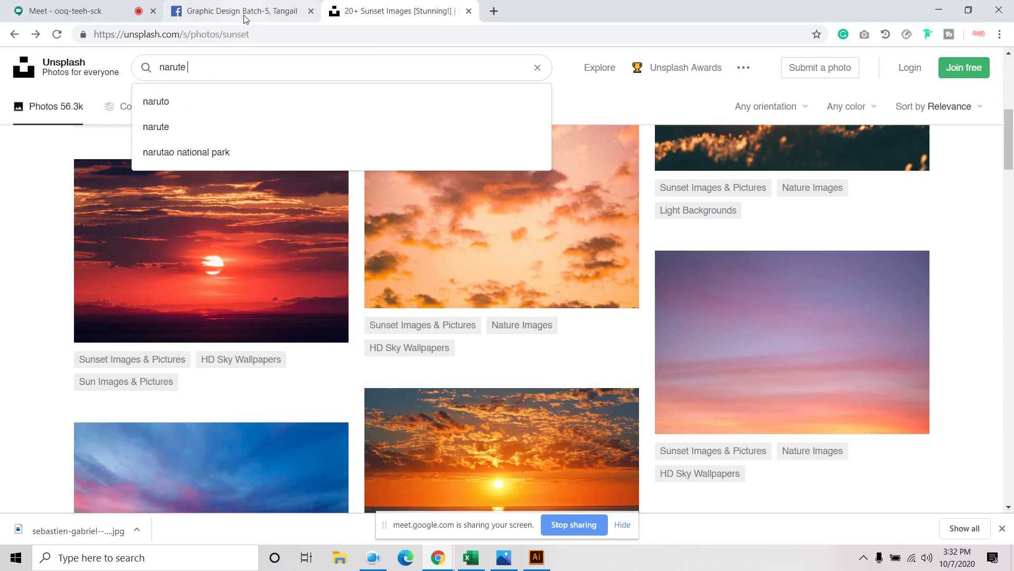
key("Return")
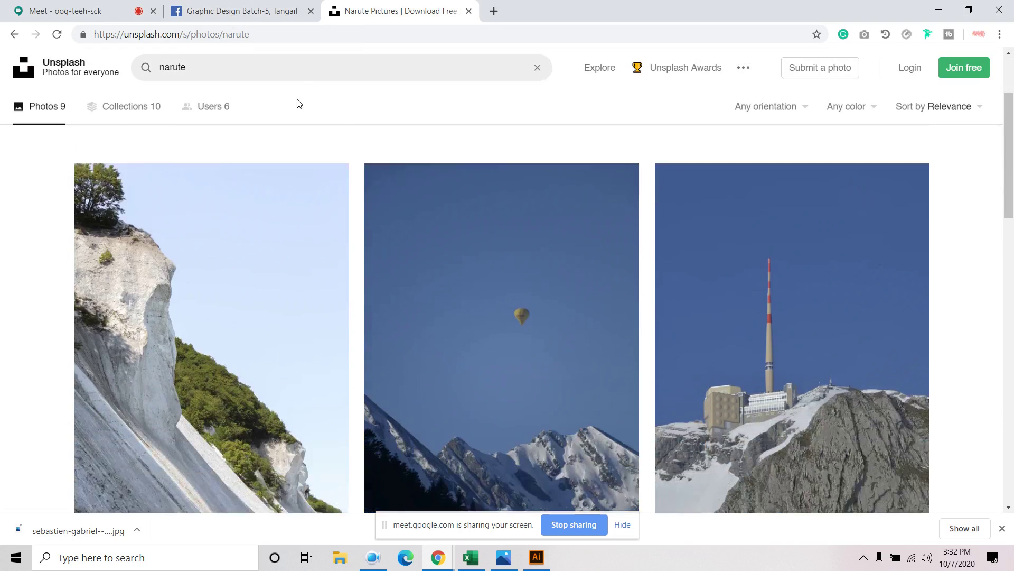
scroll(335, 280, "down", 1)
scroll(498, 301, "down", 2)
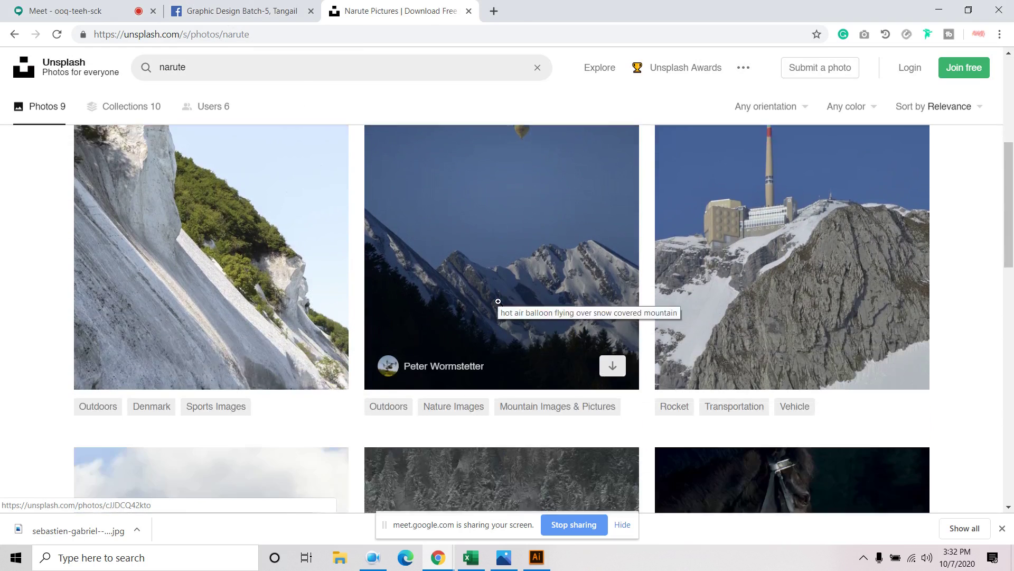
scroll(498, 302, "down", 5)
scroll(497, 304, "up", 8)
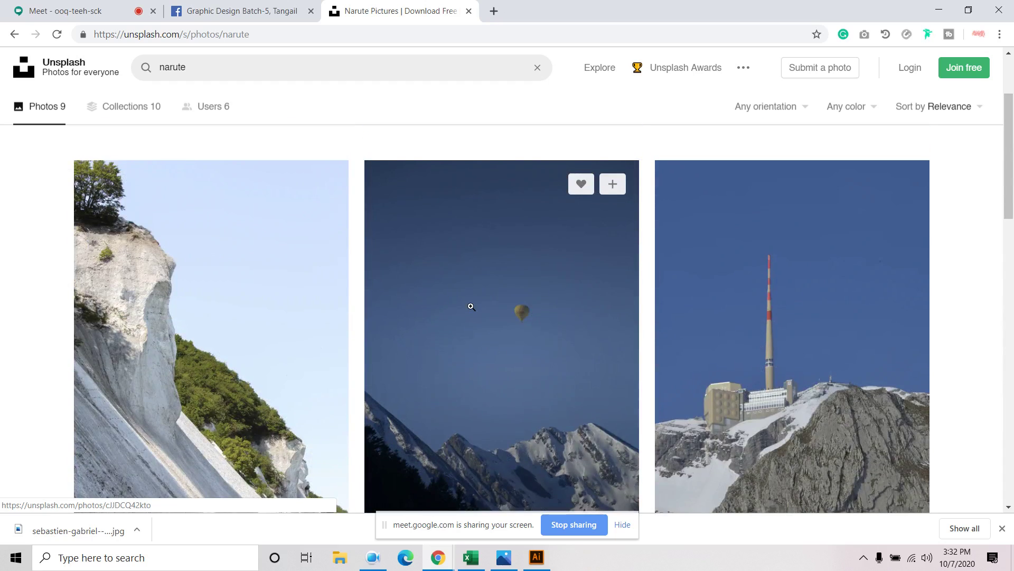
right_click(471, 307)
left_click(512, 318)
scroll(474, 272, "down", 6)
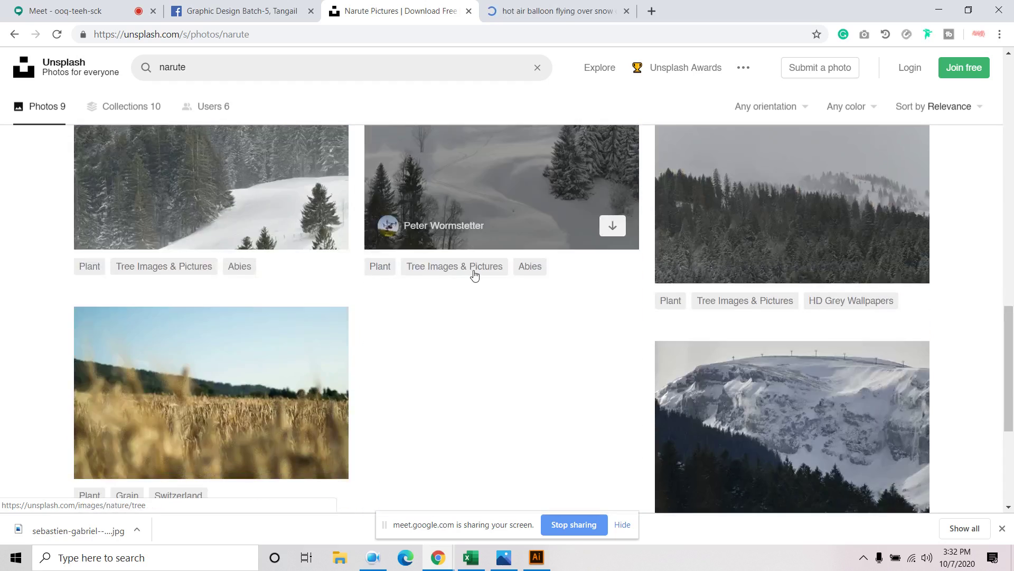
scroll(481, 280, "down", 5)
scroll(493, 285, "up", 4)
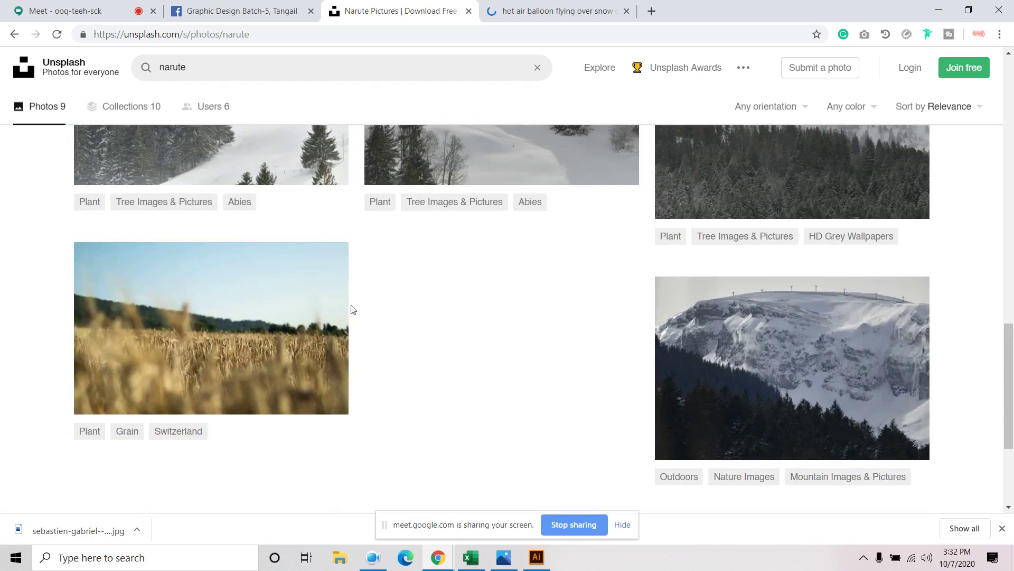
right_click(726, 325)
scroll(497, 327, "down", 4)
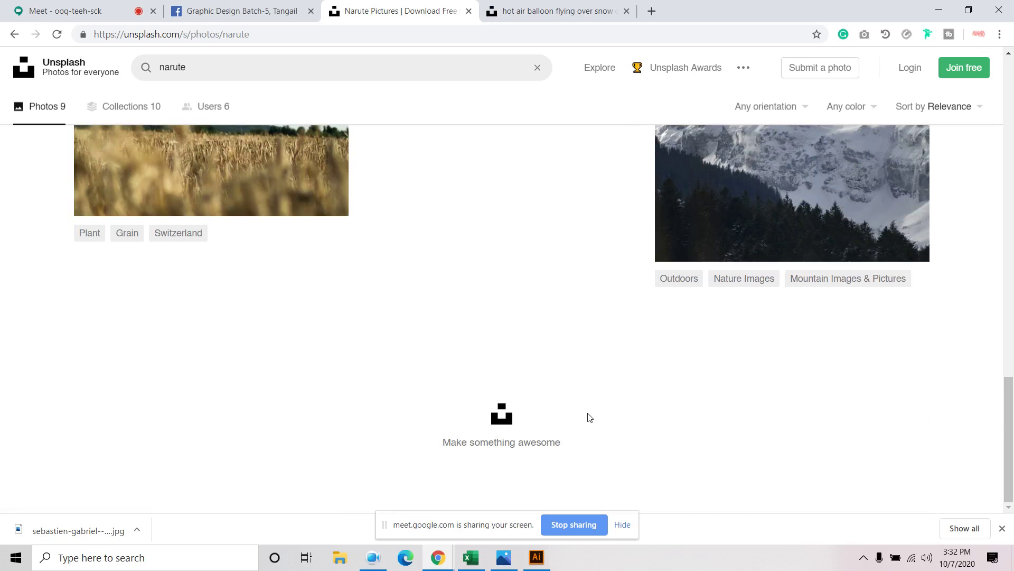
scroll(478, 364, "up", 5)
left_click(220, 67)
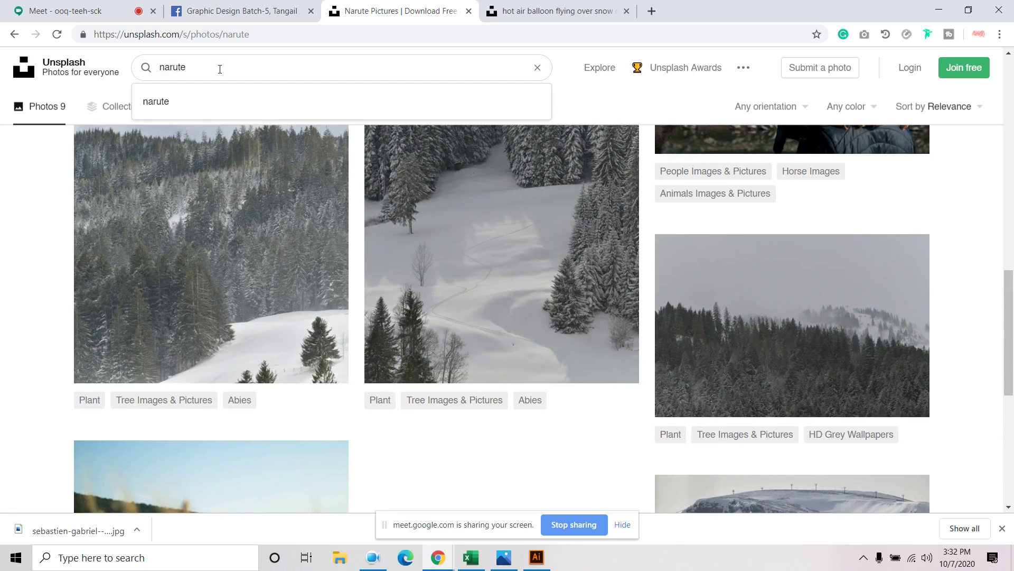
Search Unsplash for 'natural beauty' photos, fixing the misspelled search term
type("al")
key("Return")
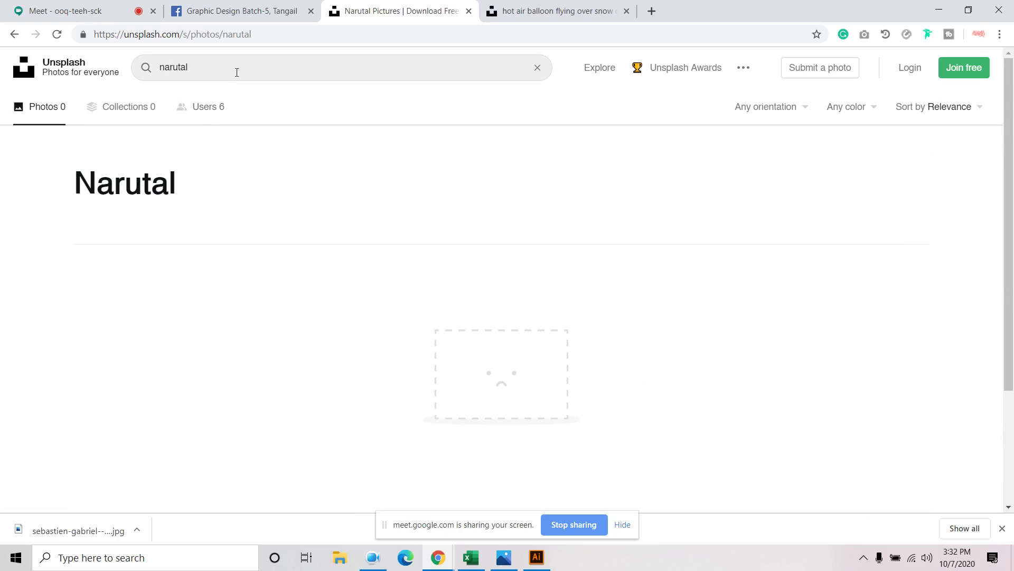
left_click(232, 64)
left_click(179, 103)
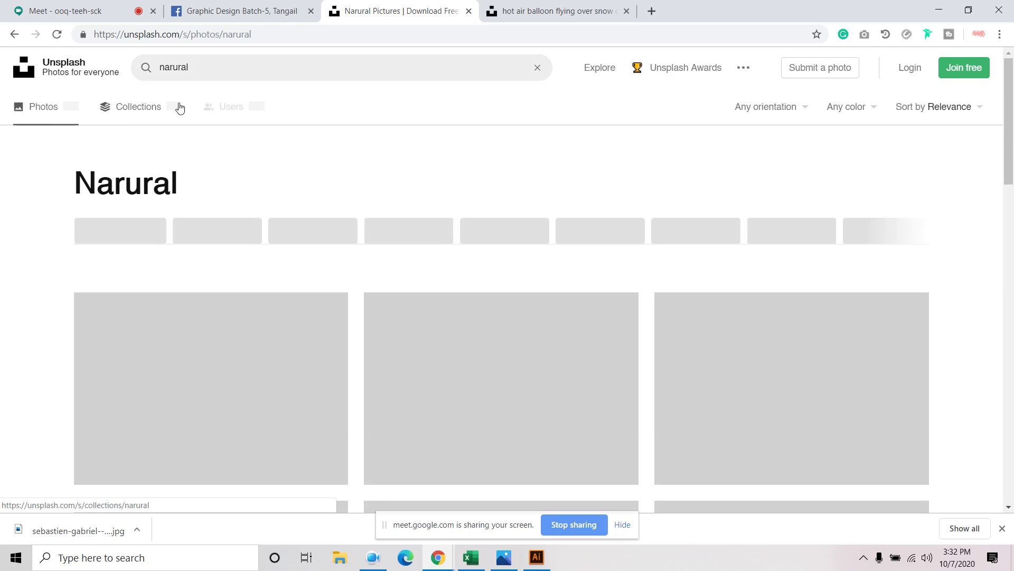
scroll(356, 154, "down", 7)
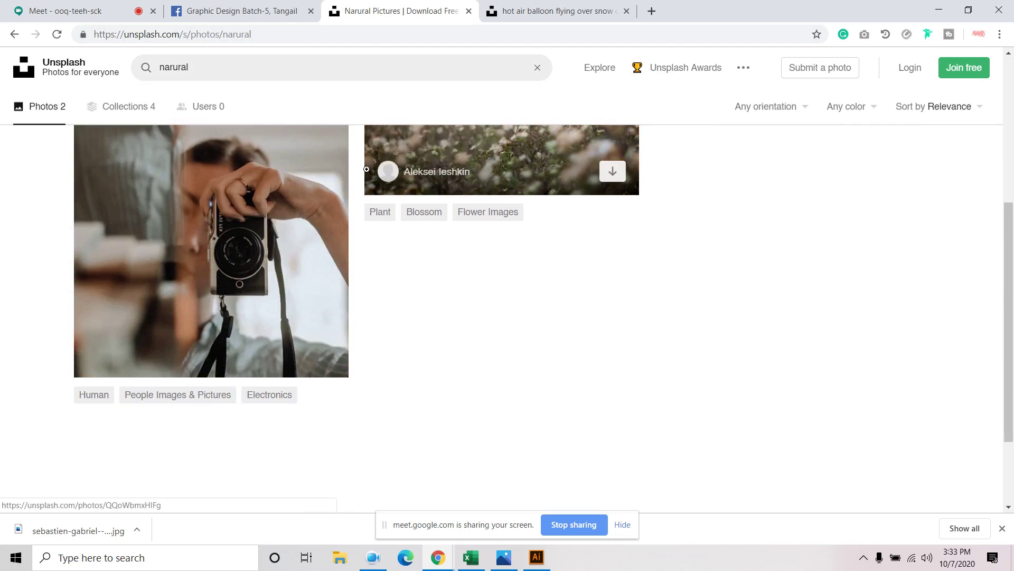
scroll(381, 207, "up", 7)
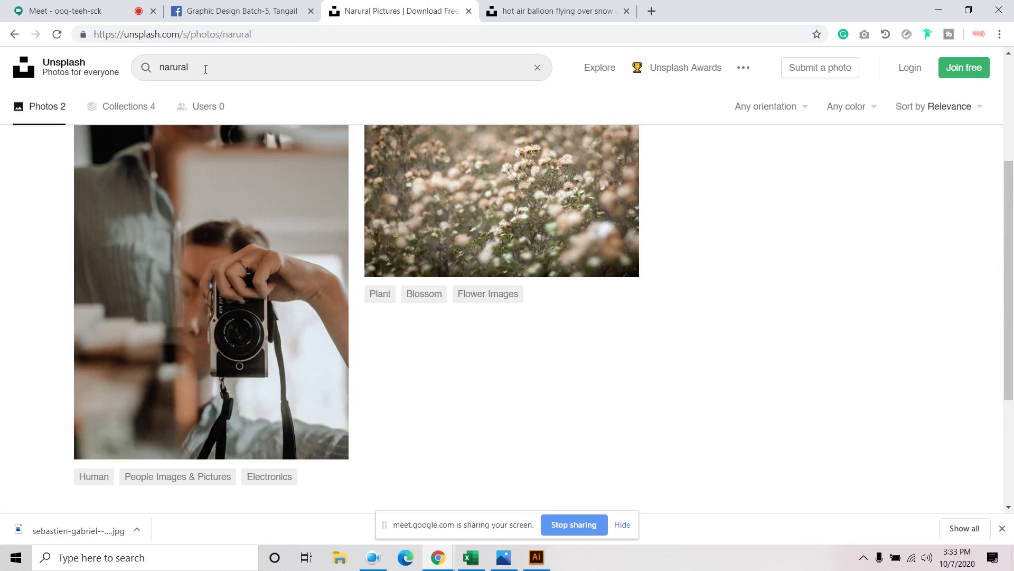
double_click(205, 68)
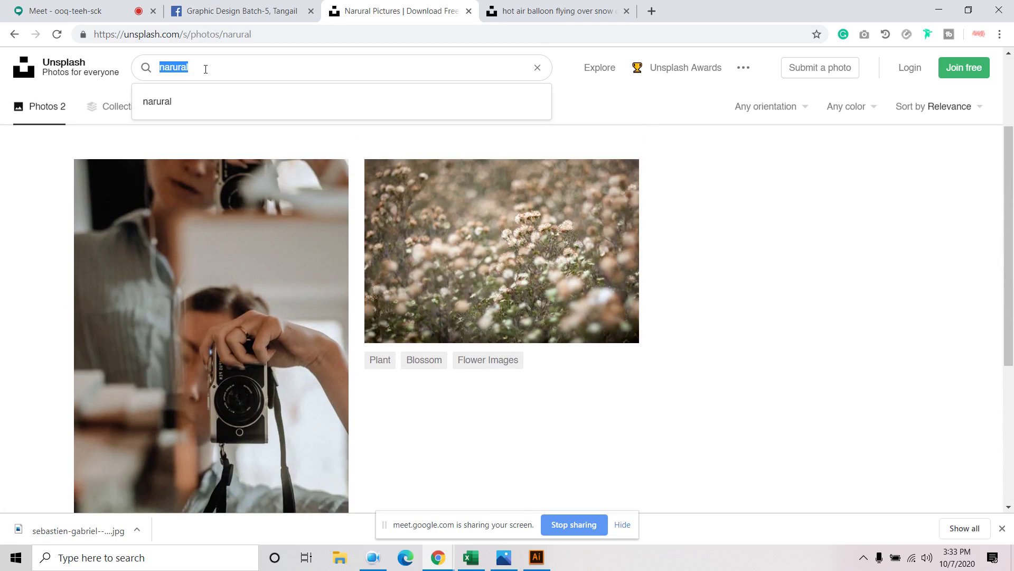
type("natu")
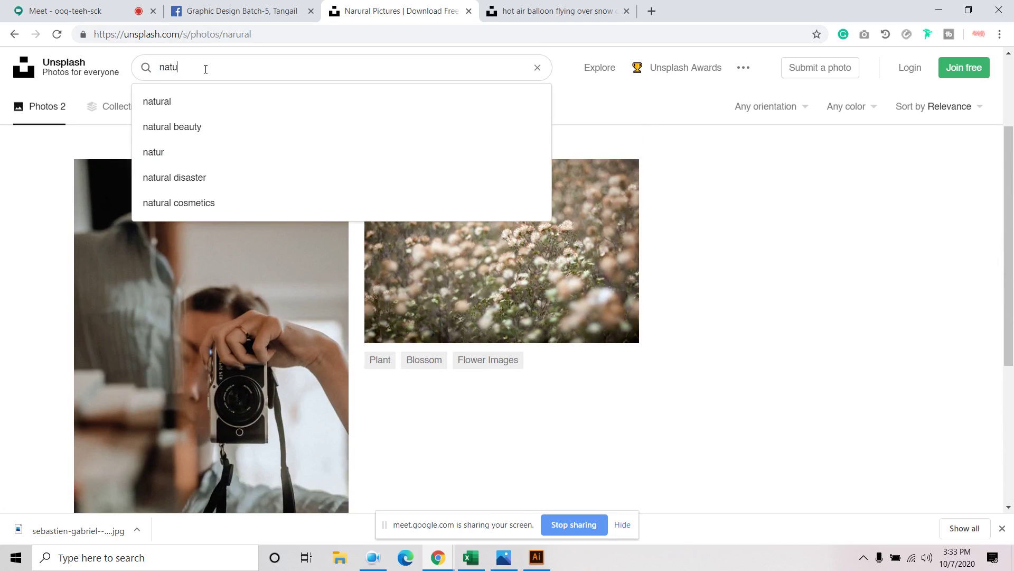
left_click(193, 130)
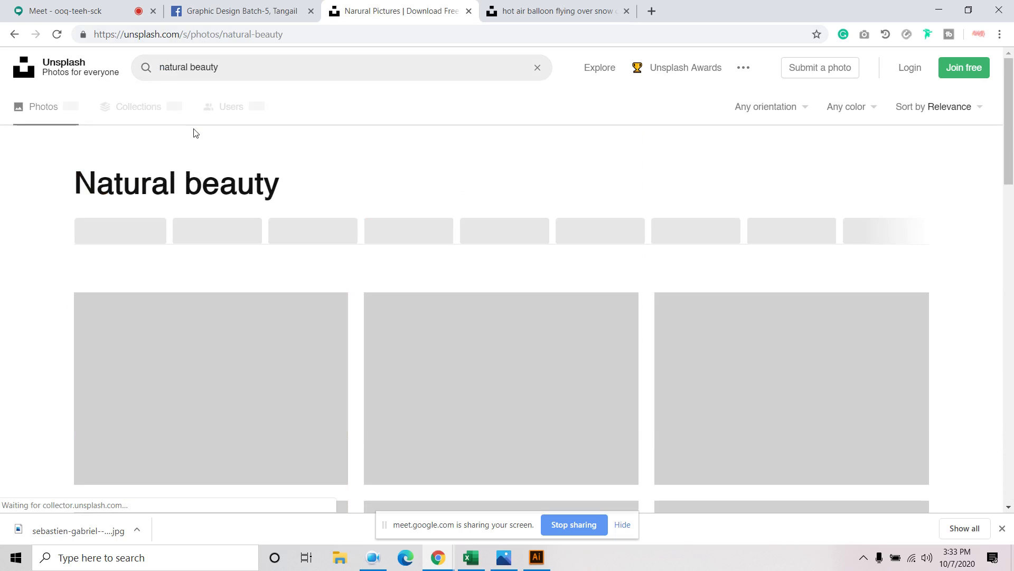
scroll(335, 240, "down", 5)
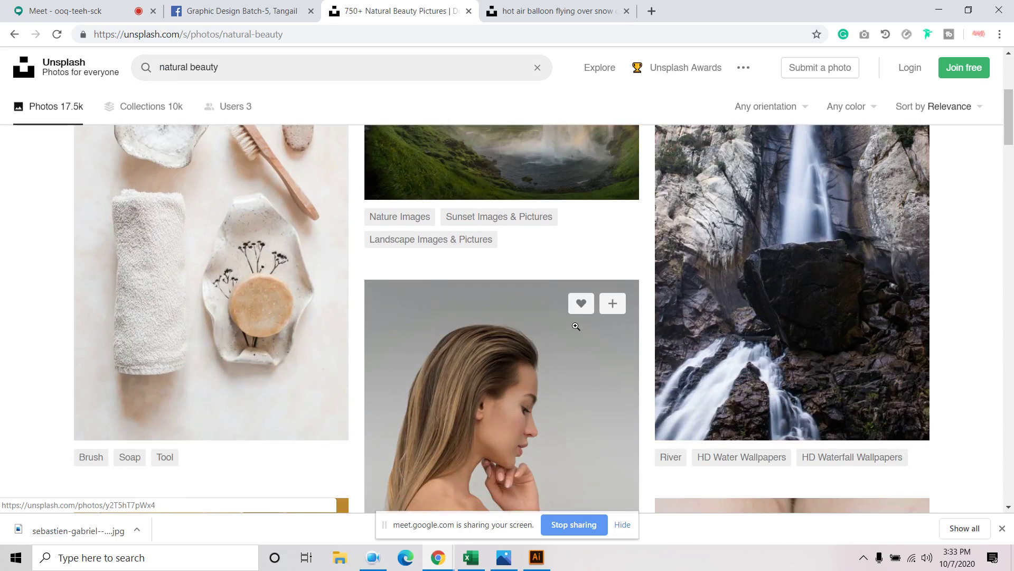
scroll(570, 329, "up", 4)
Open the waterfall cave, rocky ocean and sea cliff photos in new tabs
right_click(519, 302)
left_click(544, 312)
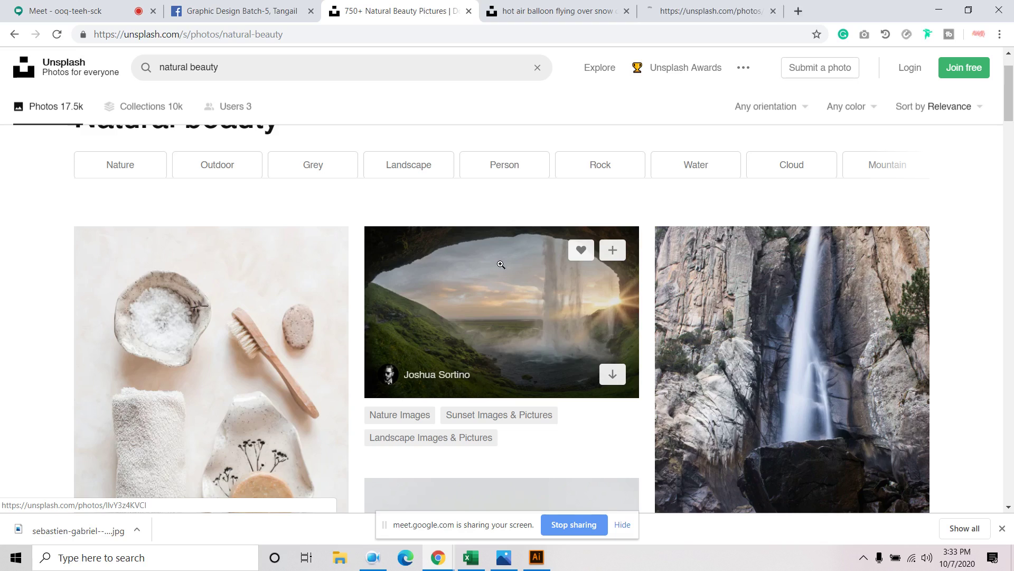
scroll(491, 258, "down", 6)
scroll(491, 258, "down", 15)
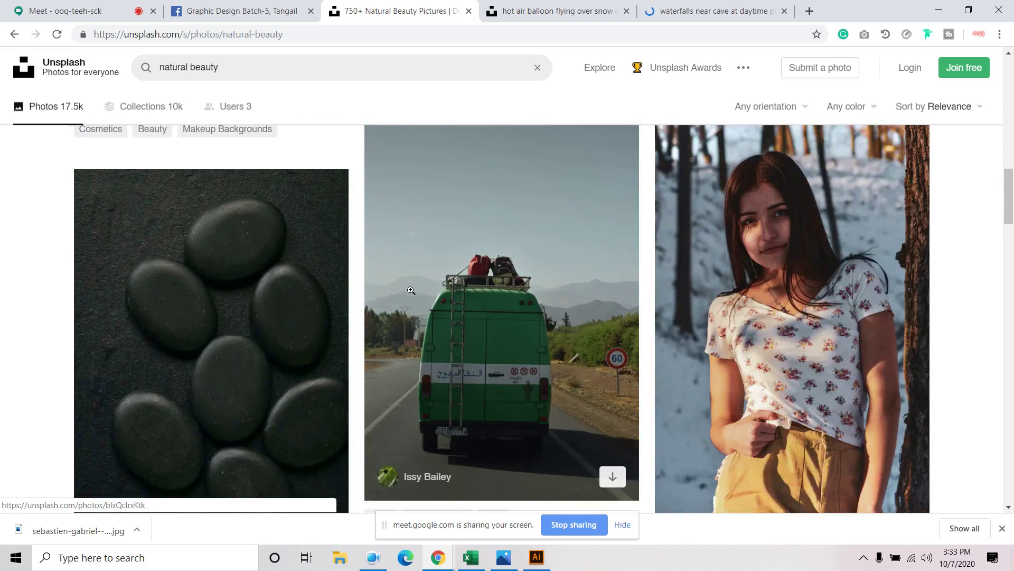
scroll(411, 289, "down", 1)
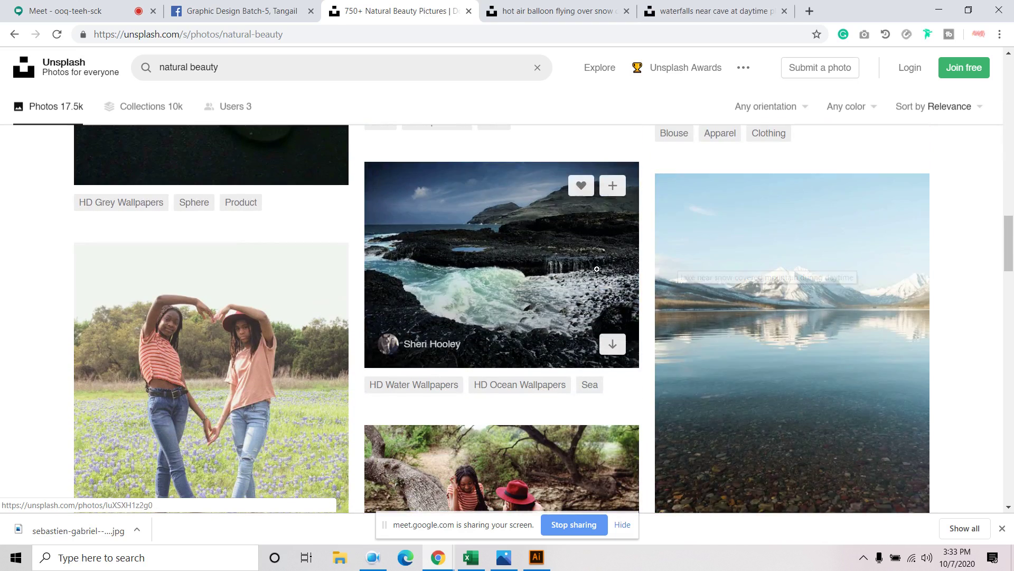
right_click(533, 233)
left_click(555, 242)
scroll(526, 290, "down", 10)
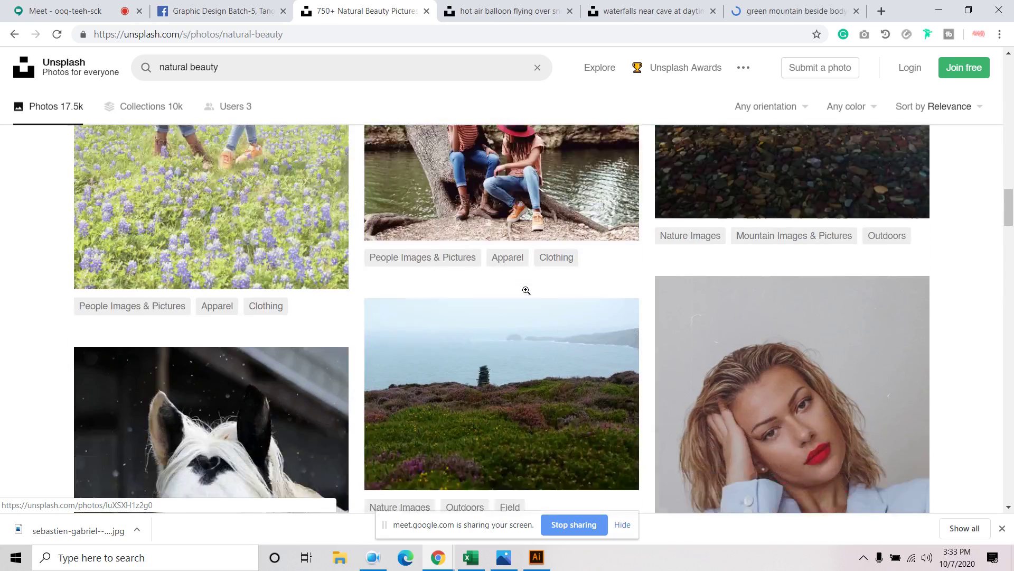
scroll(525, 290, "down", 5)
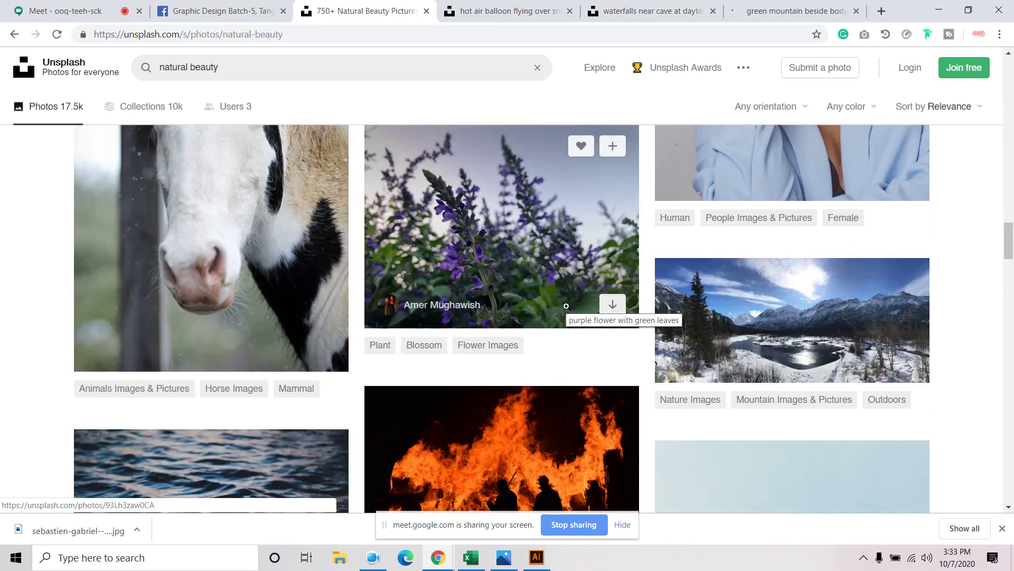
scroll(766, 335, "down", 9)
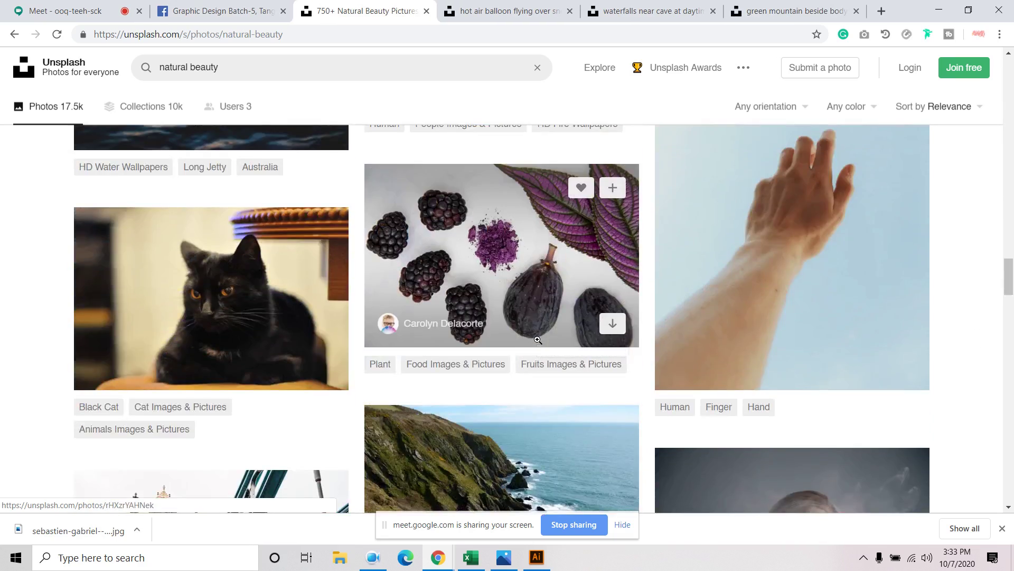
scroll(538, 340, "down", 6)
right_click(527, 197)
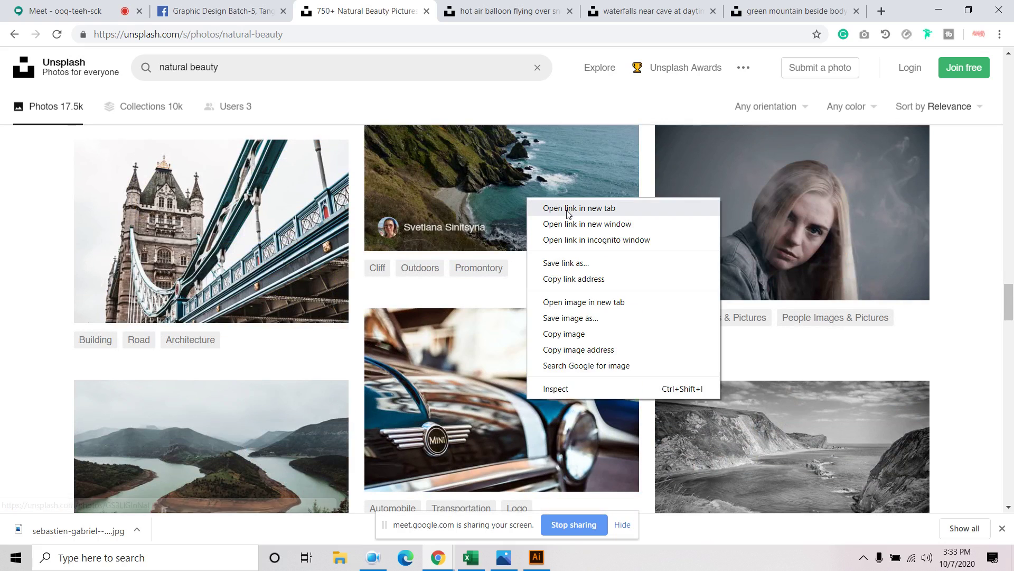
left_click(568, 209)
Close the hot air balloon photo page and download the waterfall cave photo
left_click(389, 7)
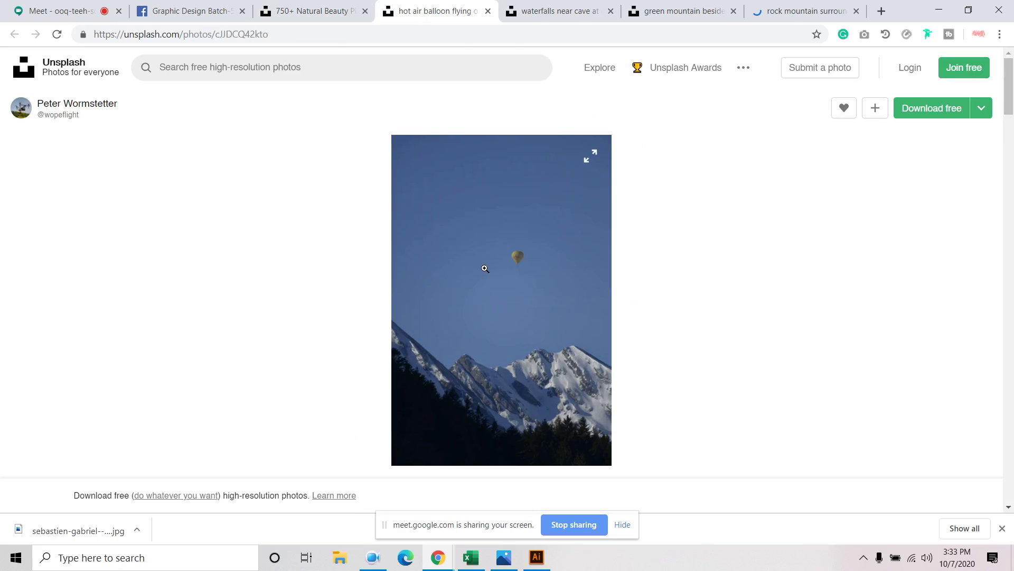
left_click(487, 11)
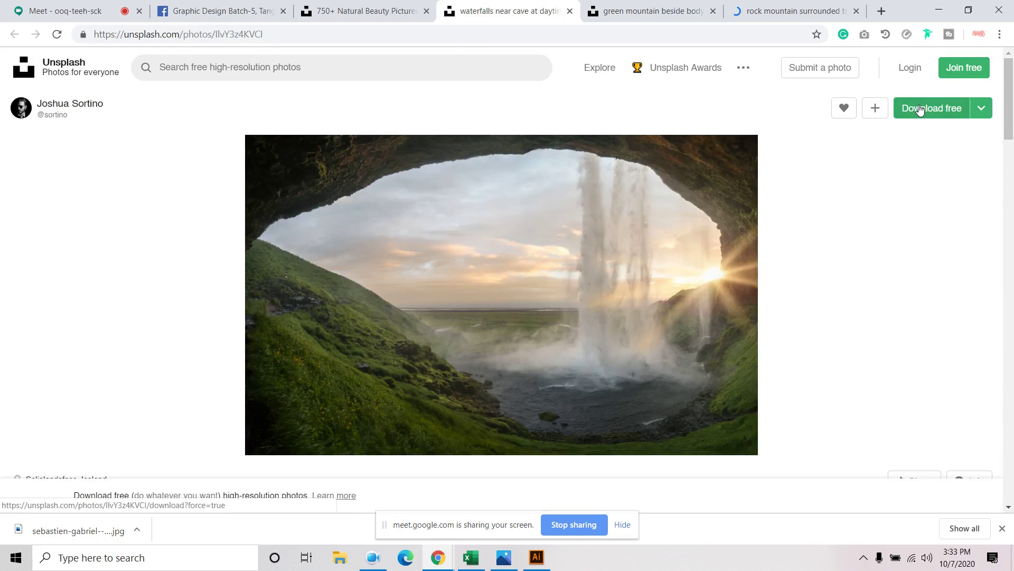
left_click(919, 109)
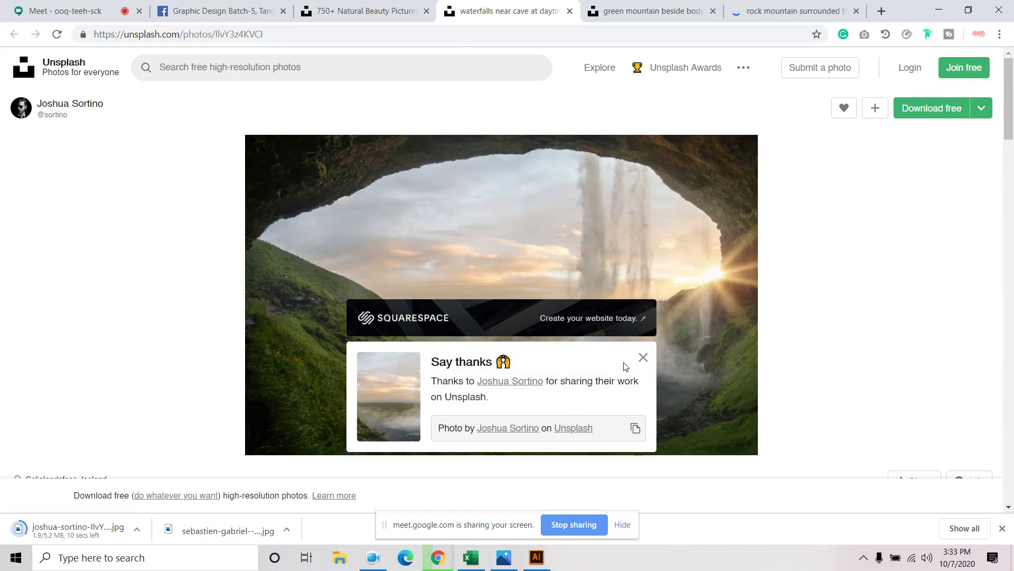
left_click(641, 359)
Open the desert dune photo, then download it and the rocky ocean photo
scroll(660, 349, "down", 8)
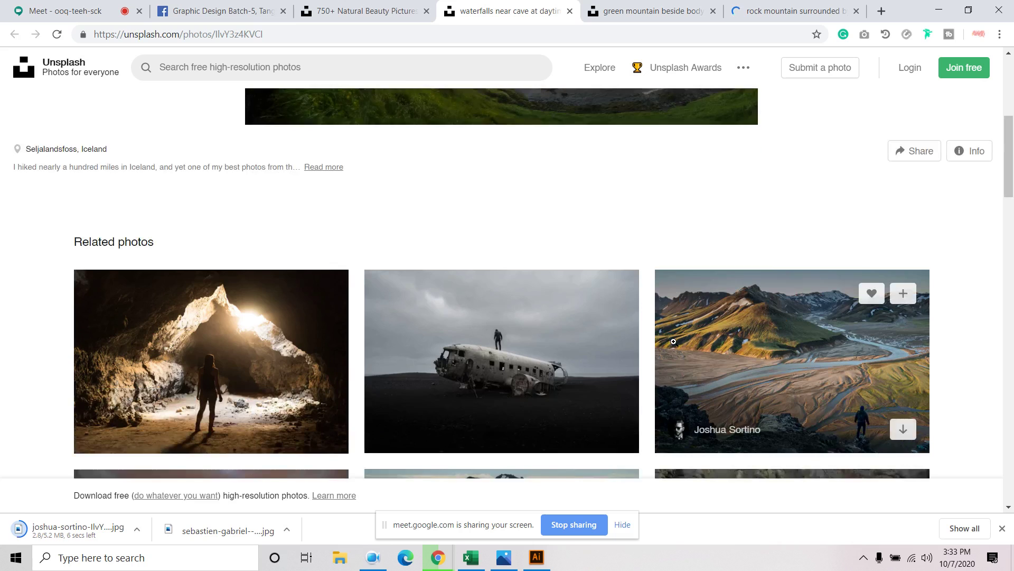
scroll(673, 341, "down", 3)
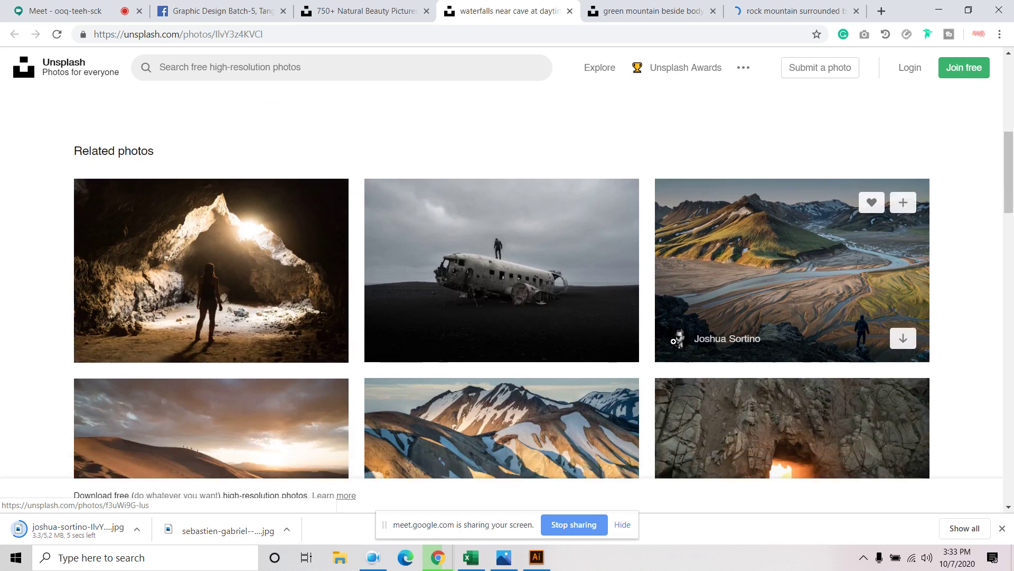
left_click(224, 339)
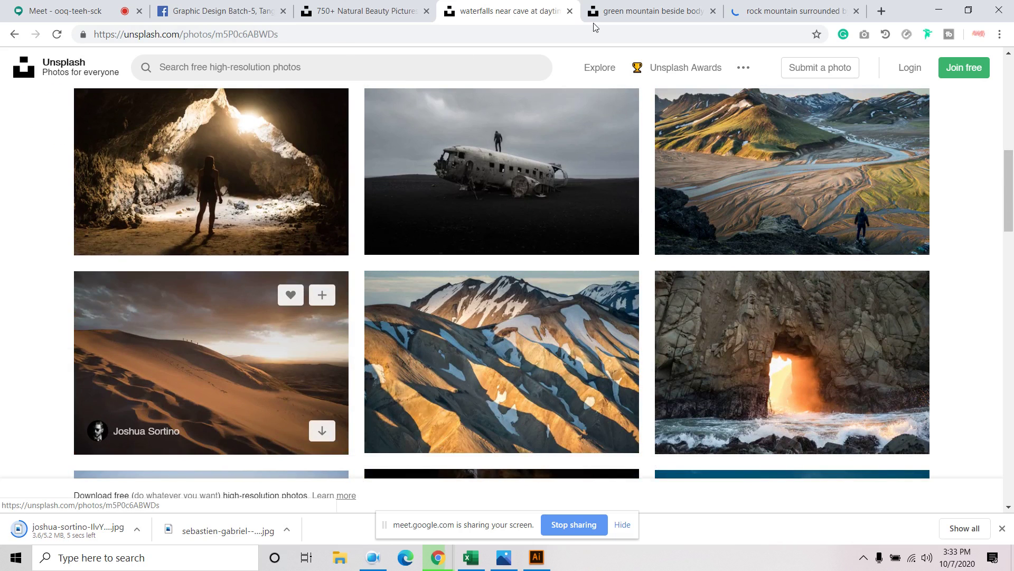
left_click(614, 14)
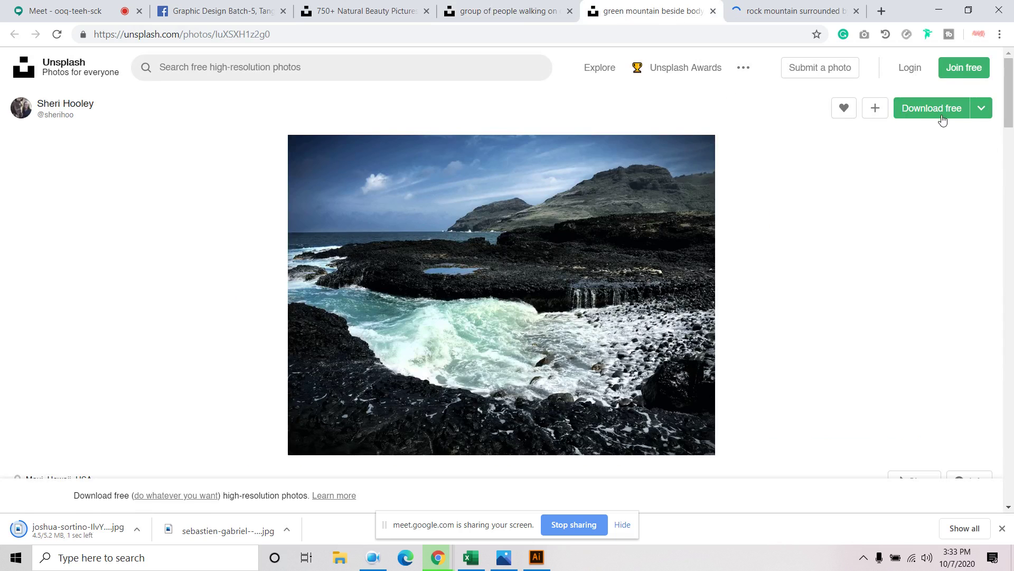
left_click(943, 119)
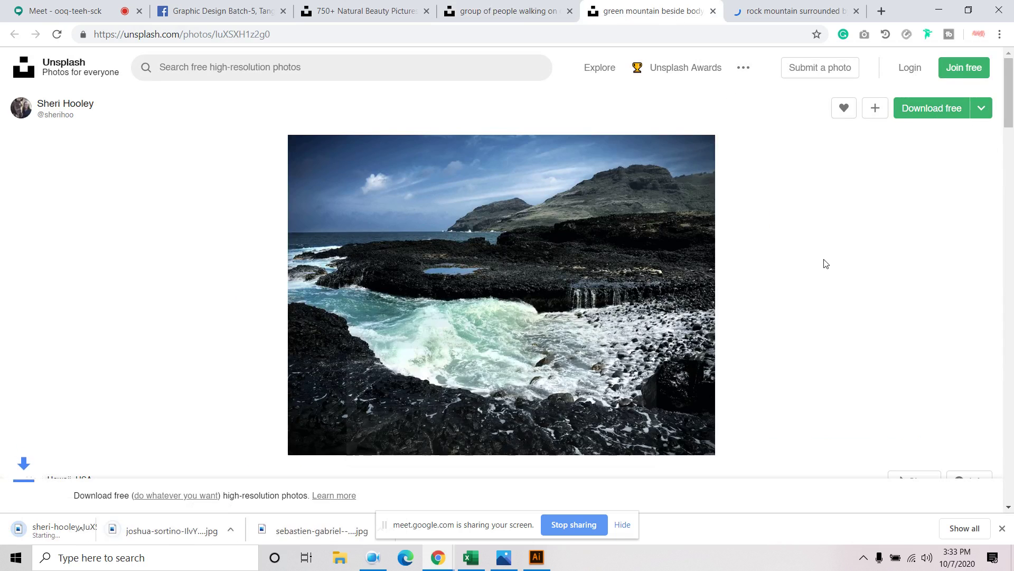
key("ctrl+shift+Tab")
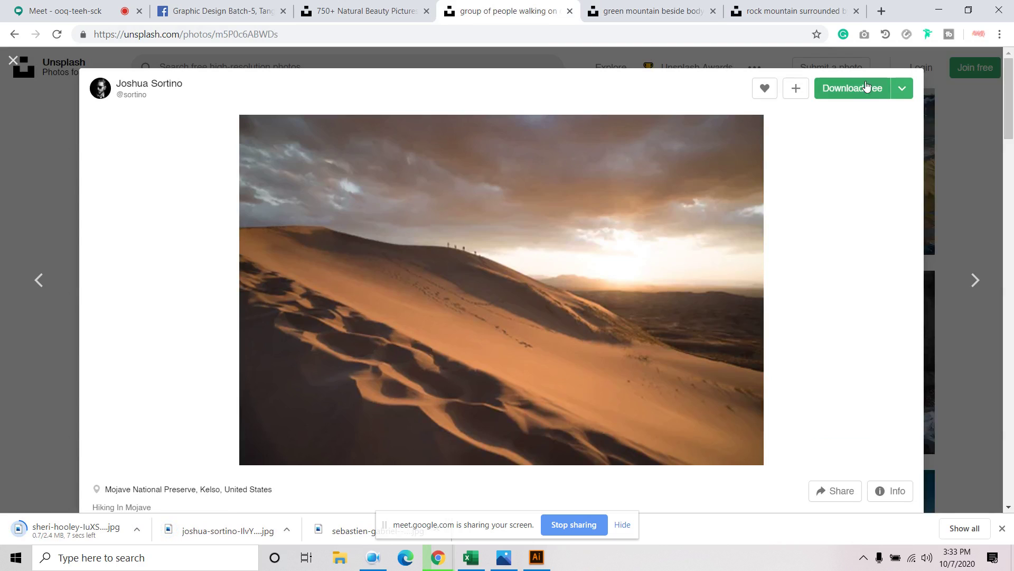
left_click(850, 88)
key("ctrl+Tab")
key("ctrl+Tab")
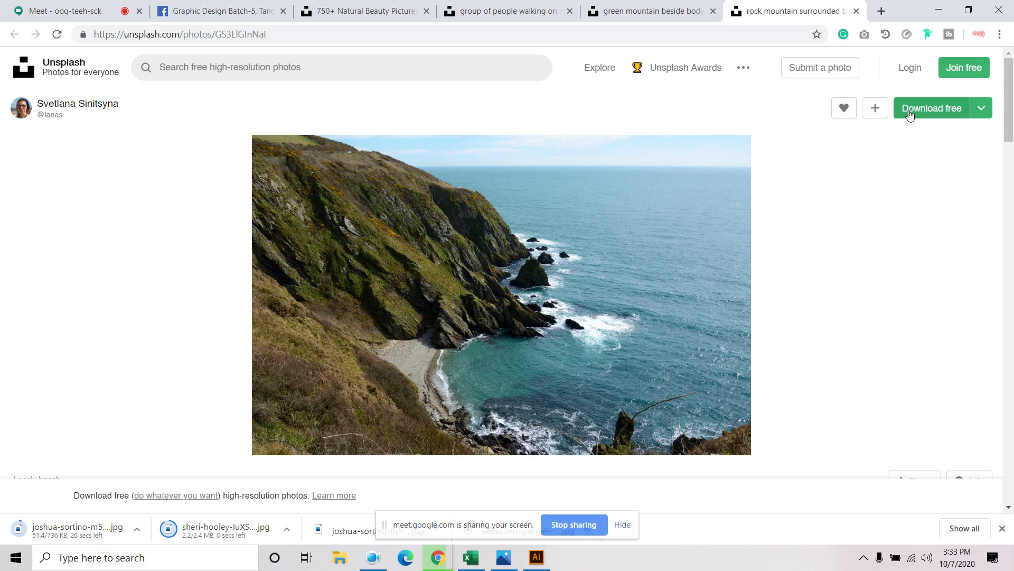
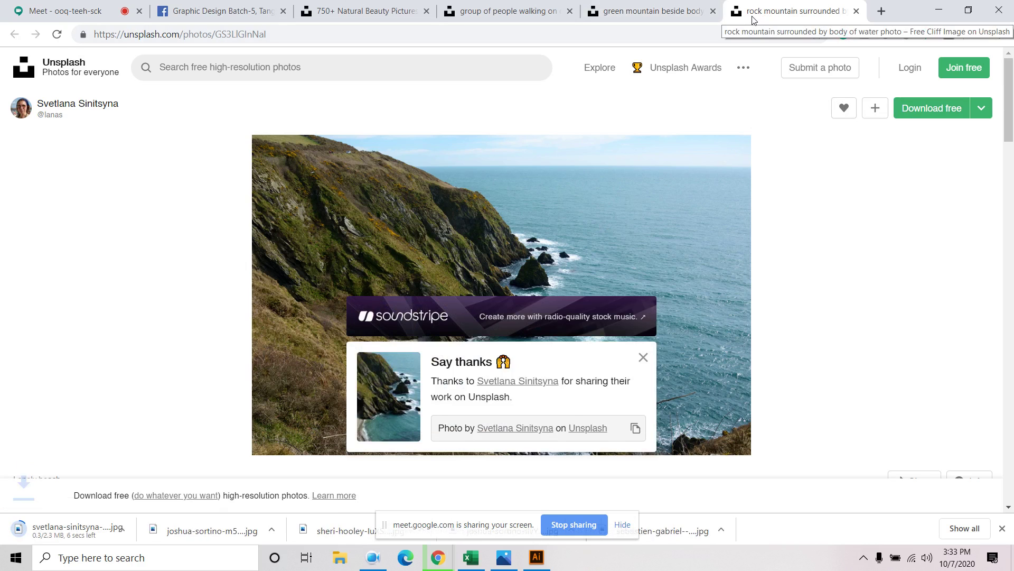
Switch from Chrome to the roll-up banner document in Illustrator
left_click(536, 557)
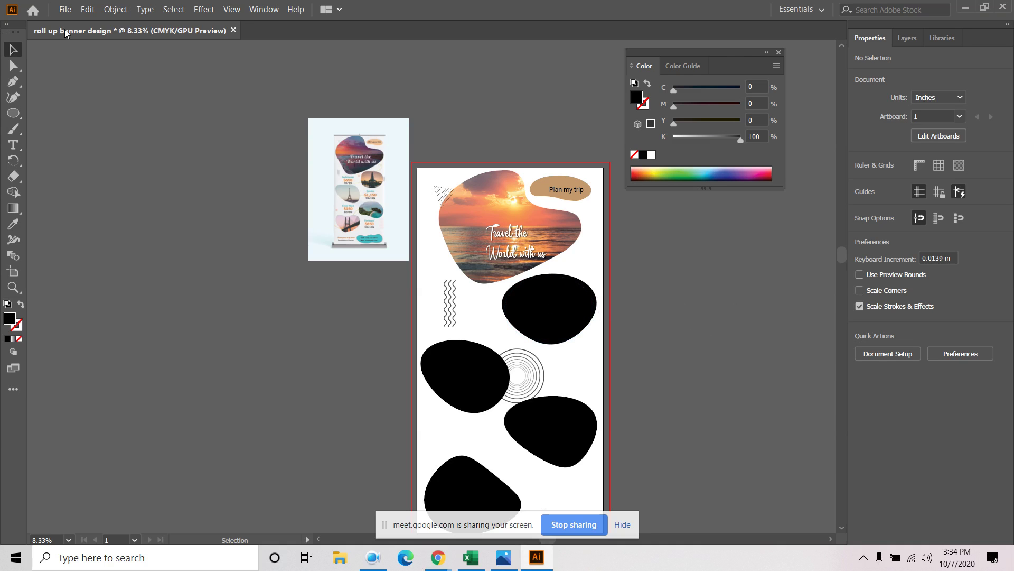
Place the joshua-sortino waterfall cave photo onto the banner canvas
left_click(65, 10)
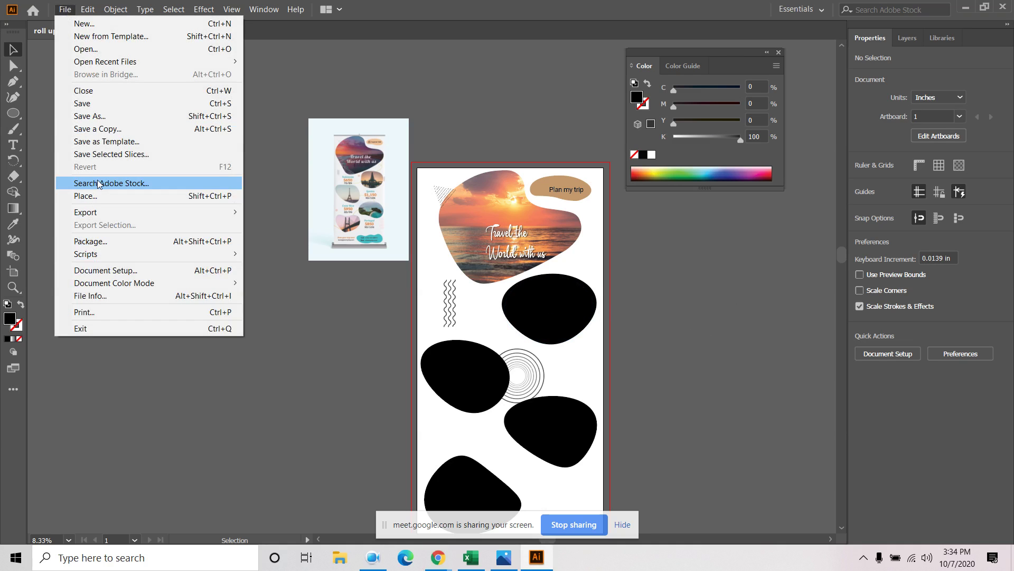
left_click(91, 195)
scroll(296, 169, "down", 10)
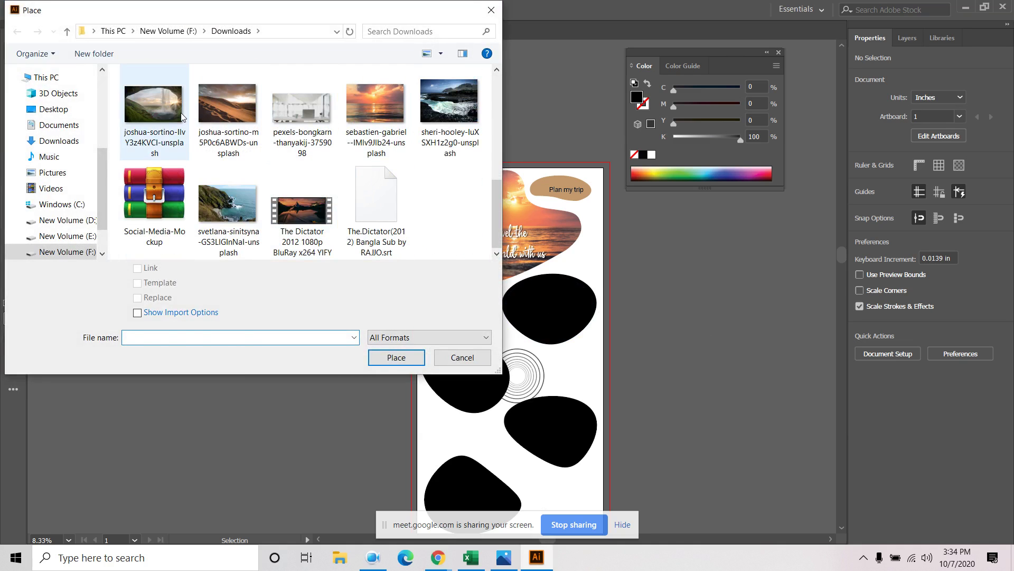
left_click(154, 114)
left_click(393, 358)
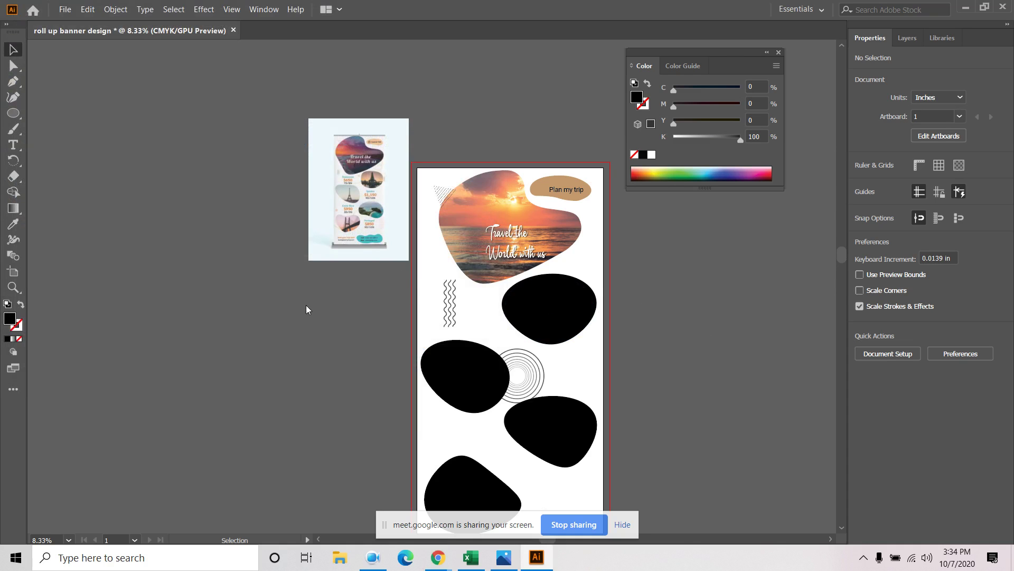
left_click(329, 293)
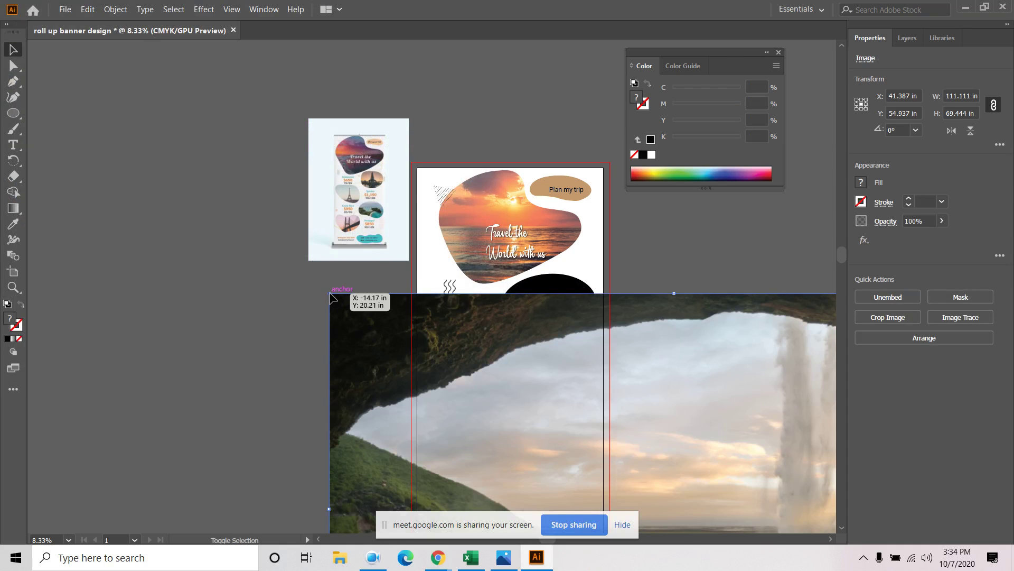
Scale the waterfall photo to about 26 × 16 in over the upper-right black blob
left_click_drag(329, 293, 550, 431)
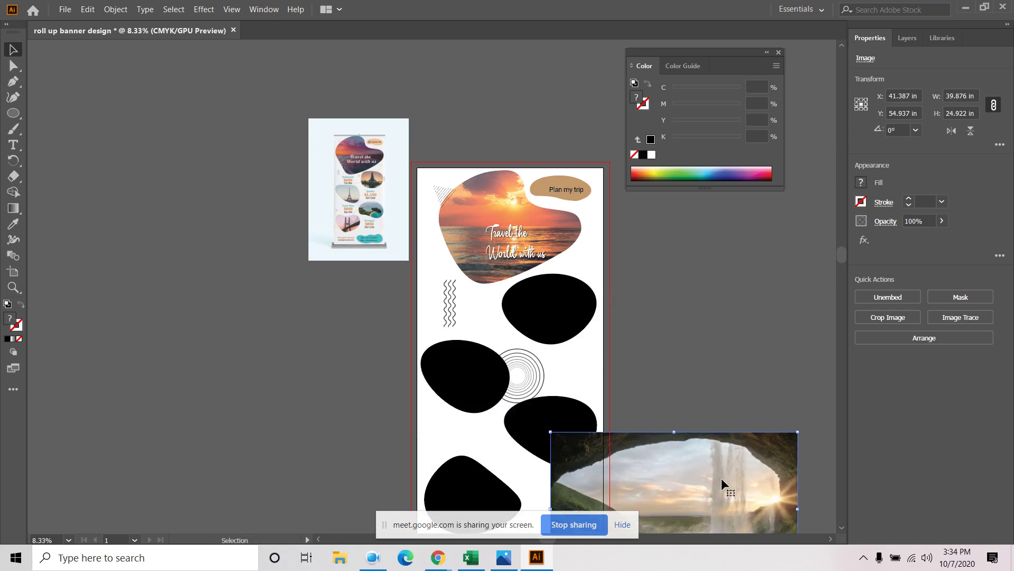
left_click_drag(710, 476, 629, 309)
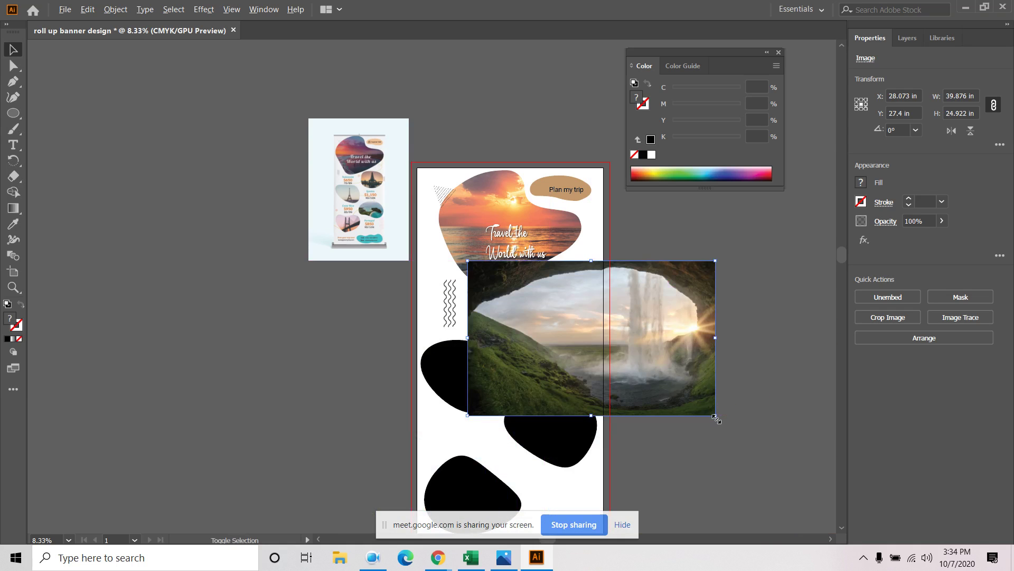
left_click_drag(716, 418, 672, 389)
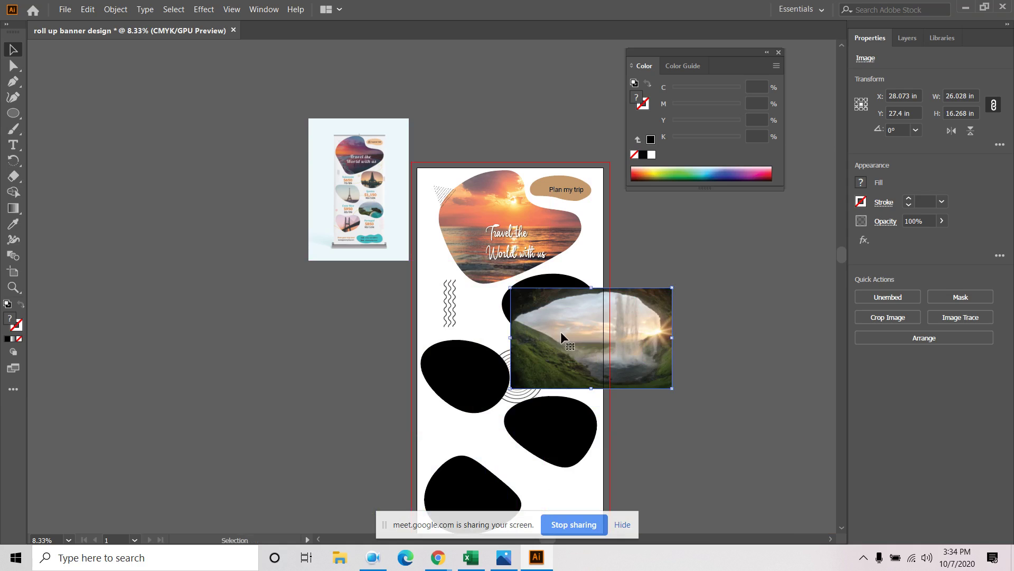
left_click_drag(560, 331, 545, 319)
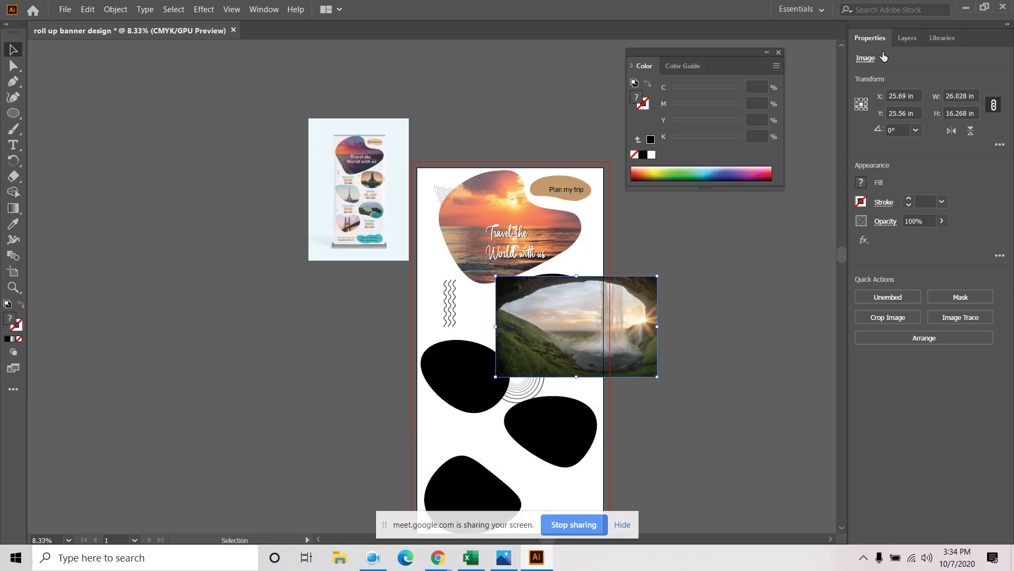
left_click(906, 38)
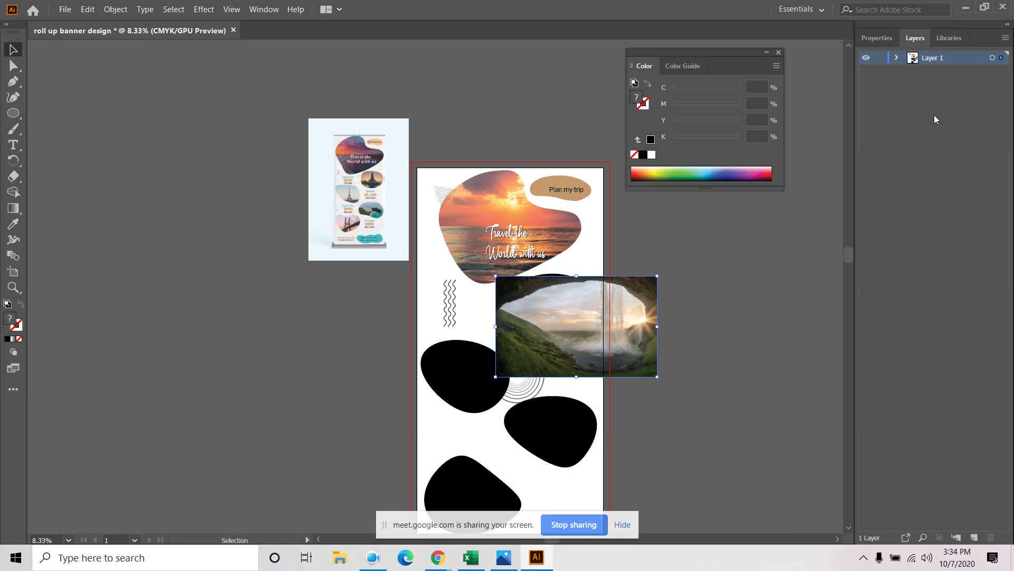
Stack the waterfall photo beneath the upper-right ellipse and make a clipping mask
left_click(897, 59)
left_click_drag(959, 72, 957, 132)
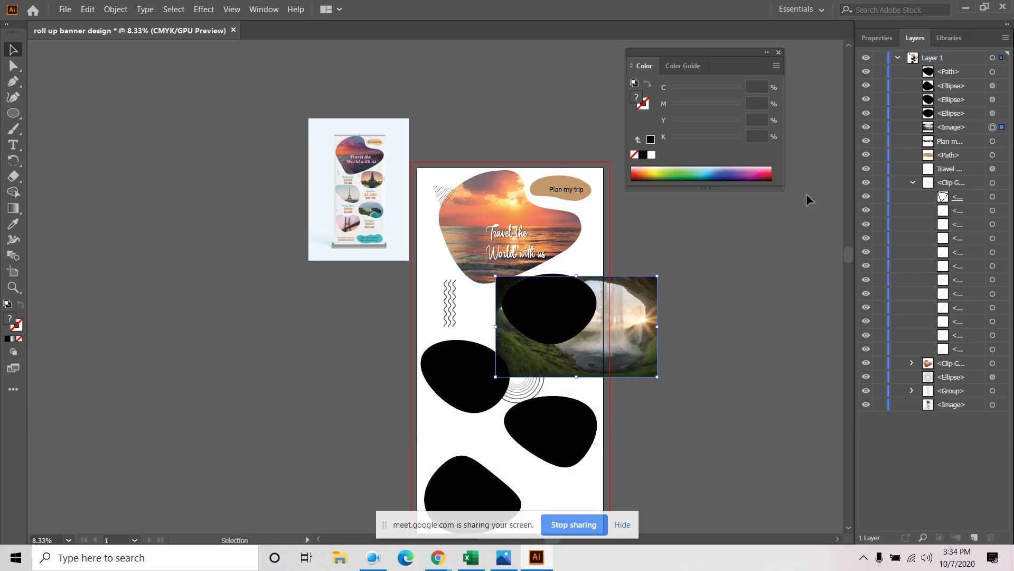
left_click(555, 301)
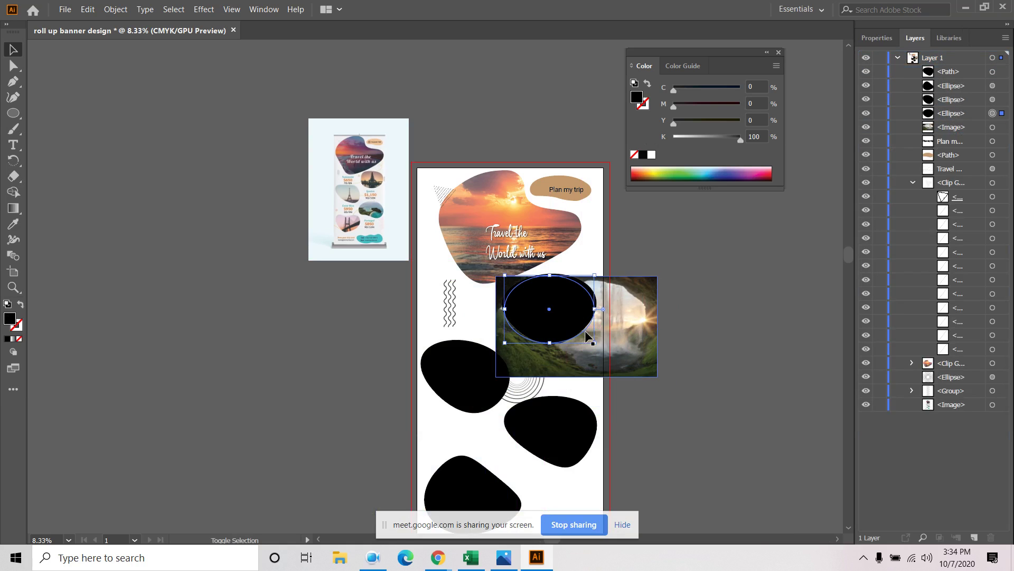
right_click(638, 333)
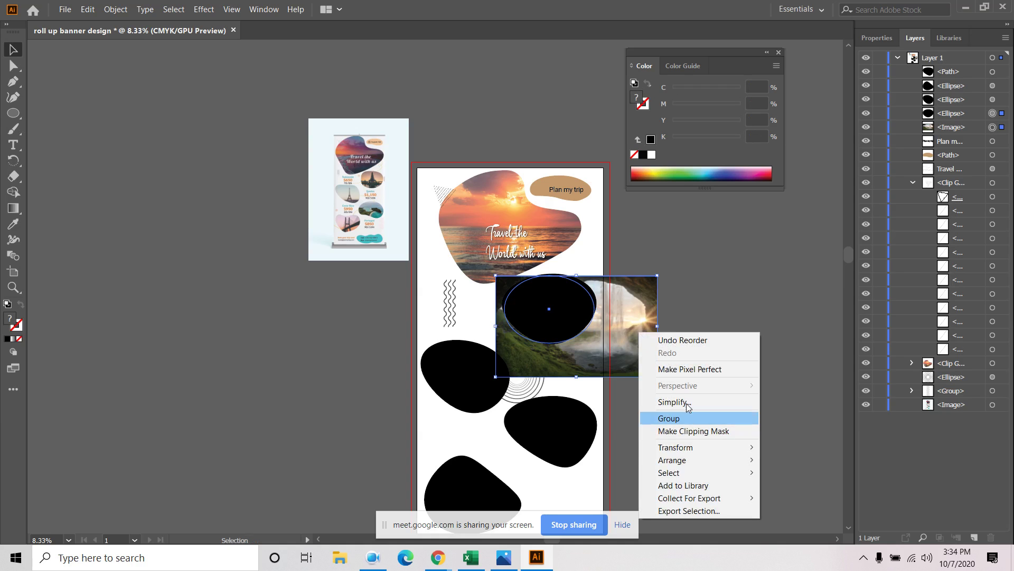
left_click(709, 431)
left_click(667, 354)
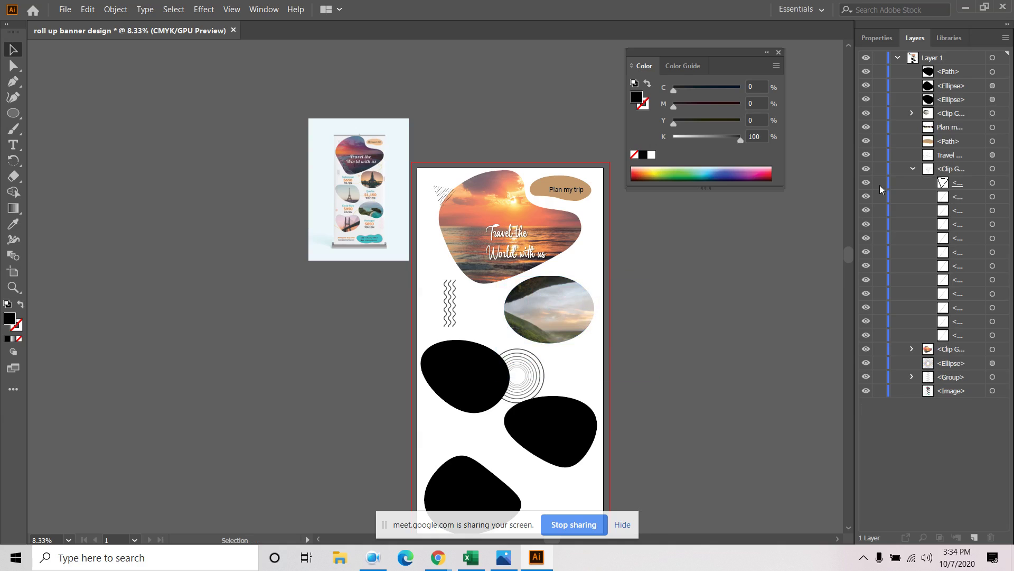
Resize the clipped waterfall photo to about 16.96 × 10.6 in and reposition it in the oval
left_click(912, 113)
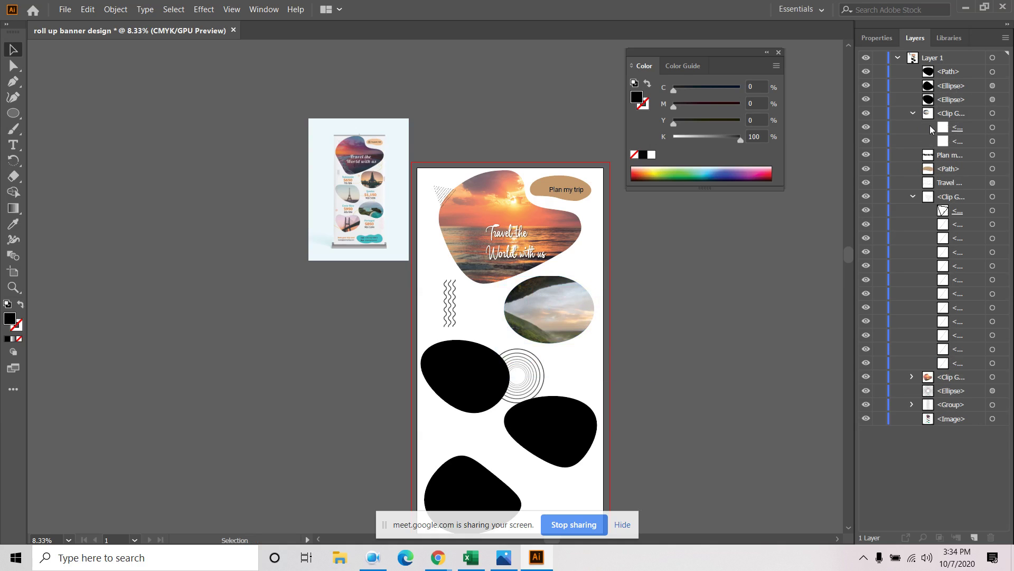
left_click(993, 141)
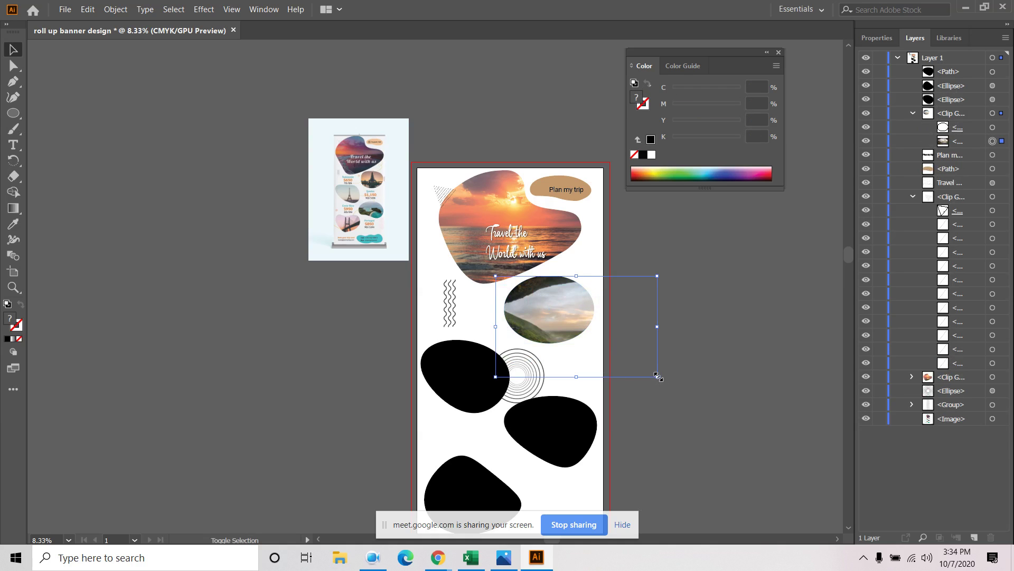
left_click_drag(658, 376, 549, 296)
left_click_drag(602, 340, 615, 348)
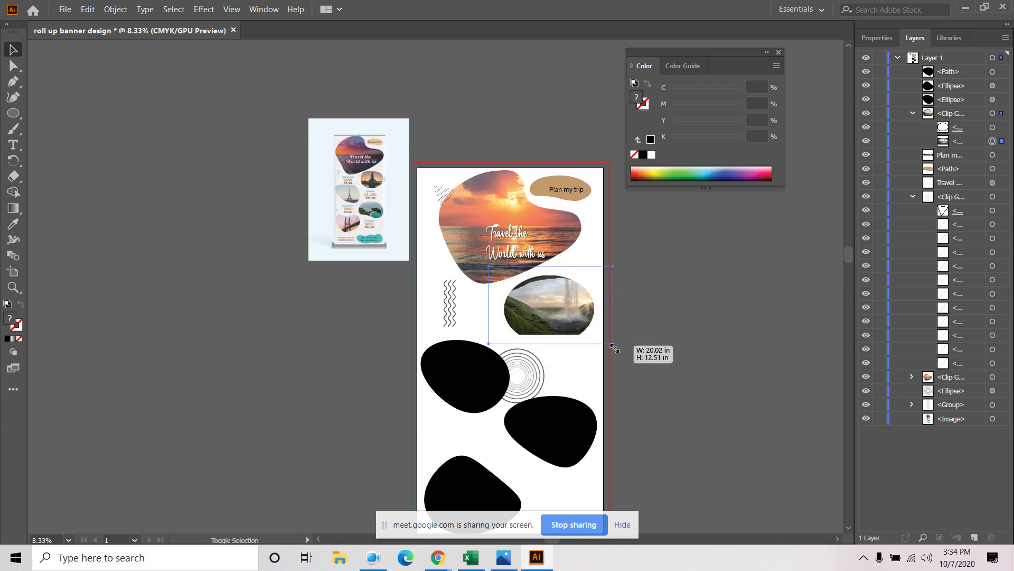
left_click(645, 323)
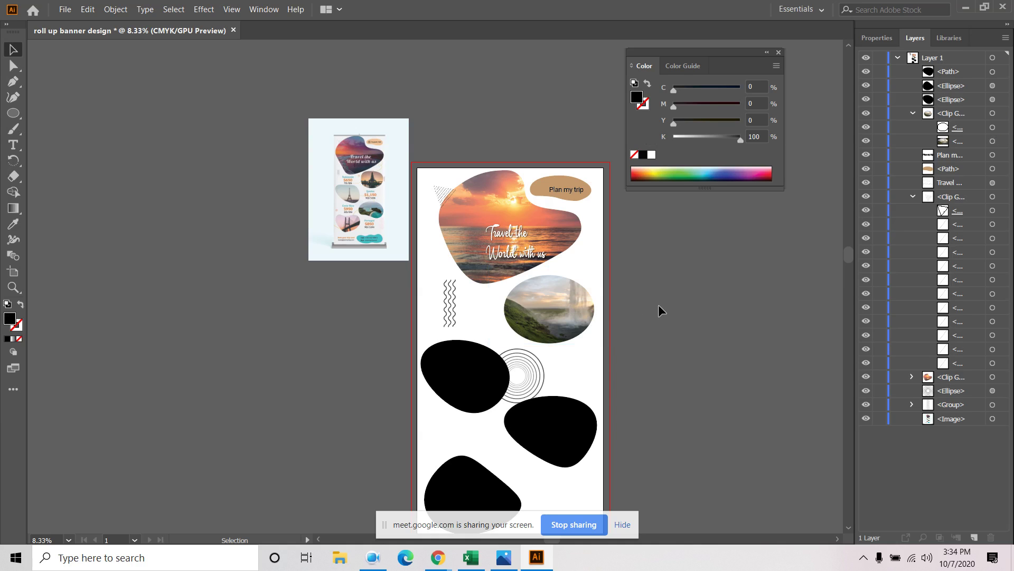
left_click(578, 308)
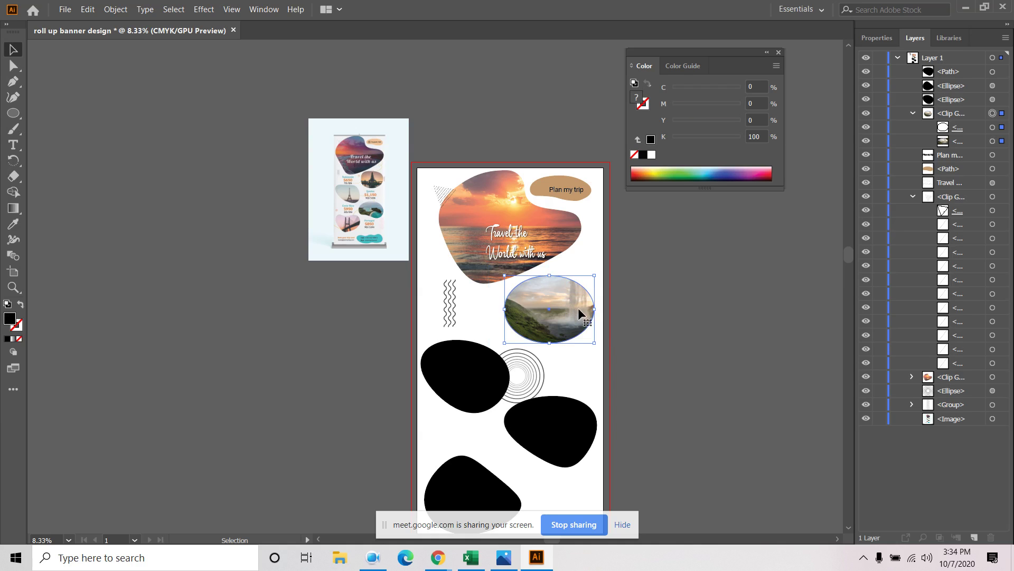
left_click(630, 285)
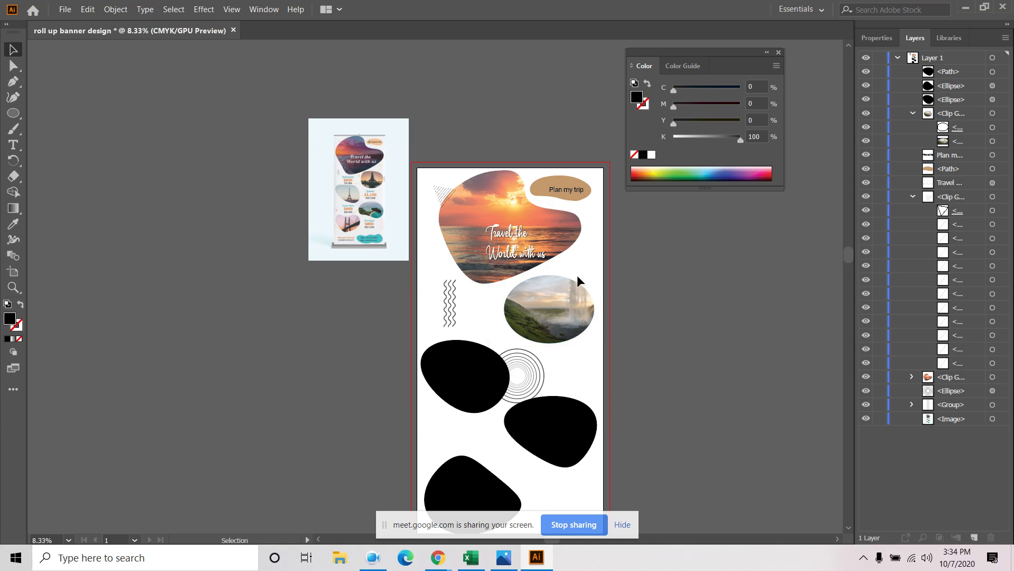
Undo the waterfall clipping mask, retry clipping it to the ellipse, and undo again
scroll(554, 299, "up", 3)
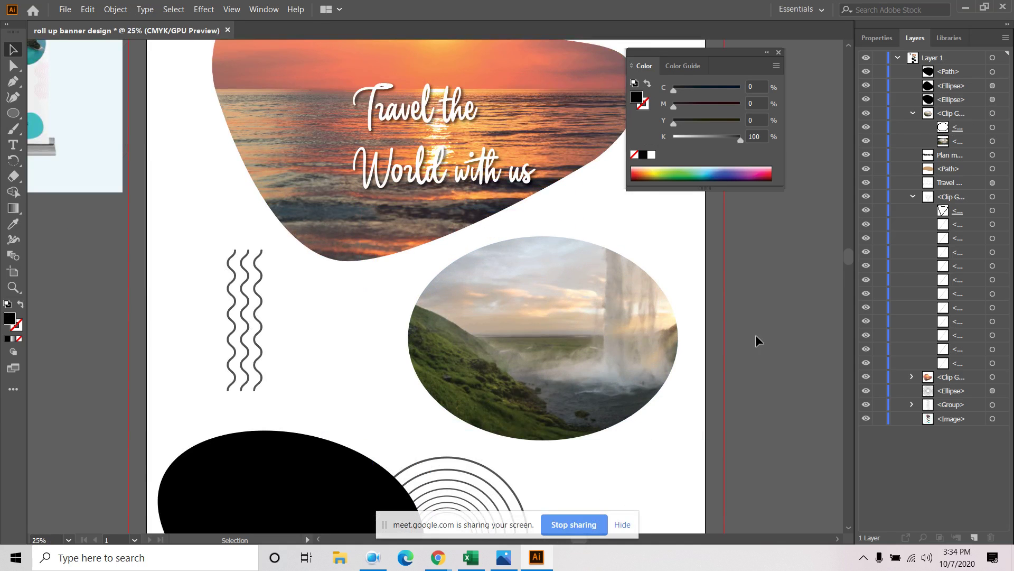
left_click(953, 117)
key("ctrl+z")
key("ctrl+z")
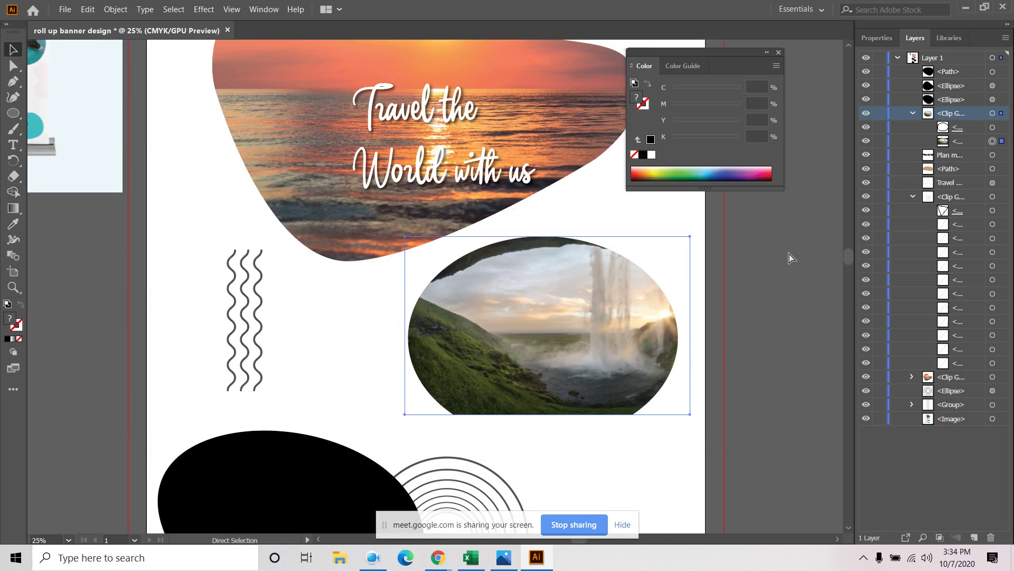
key("ctrl+z")
key("ctrl+z")
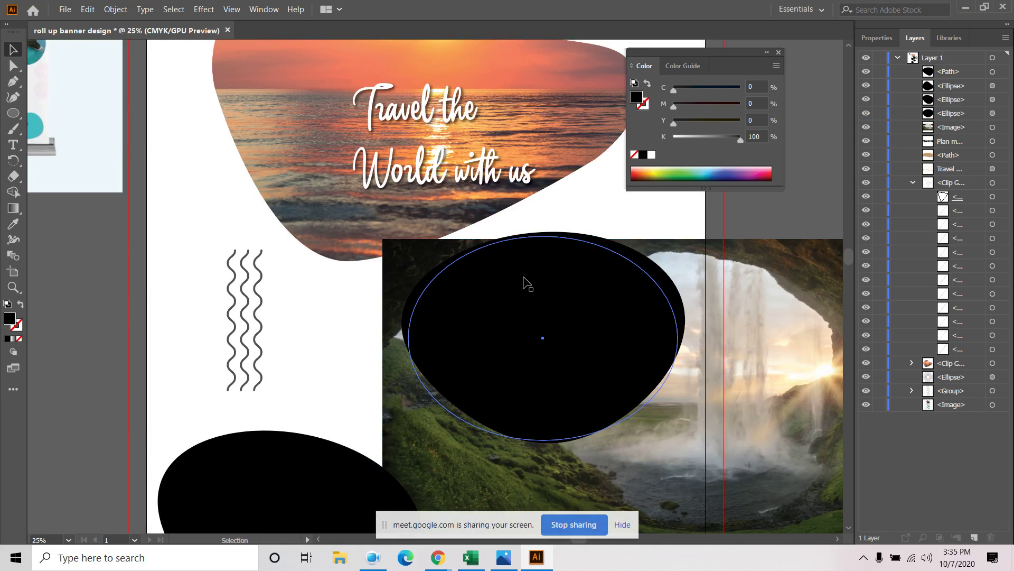
left_click(763, 296)
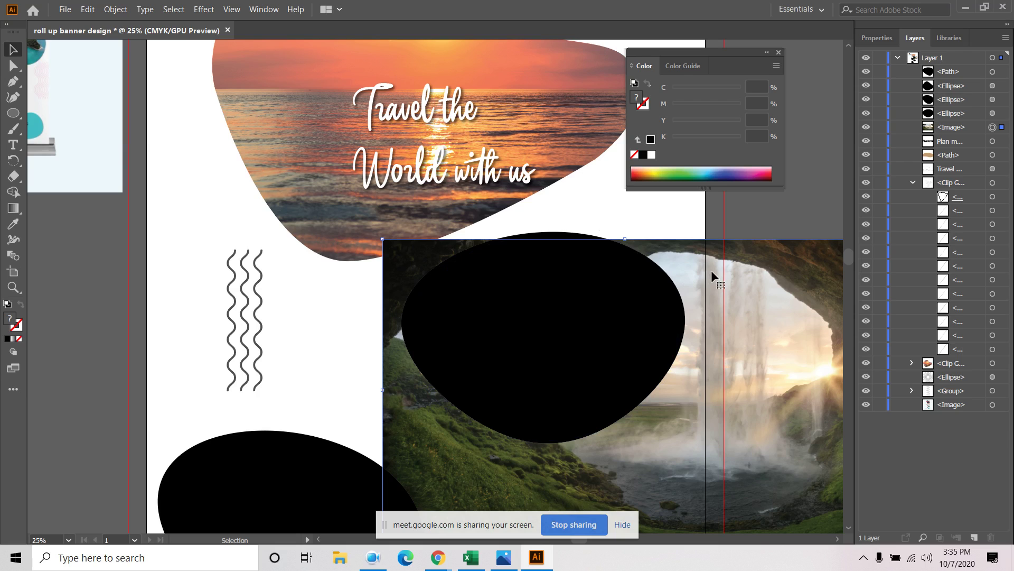
left_click(587, 286, "shift")
right_click(602, 309)
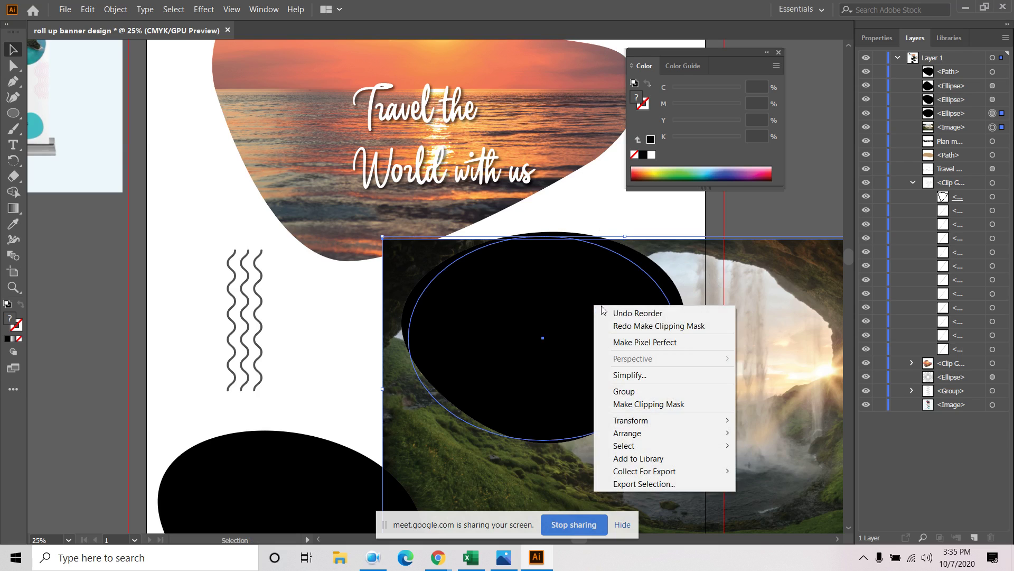
left_click(639, 404)
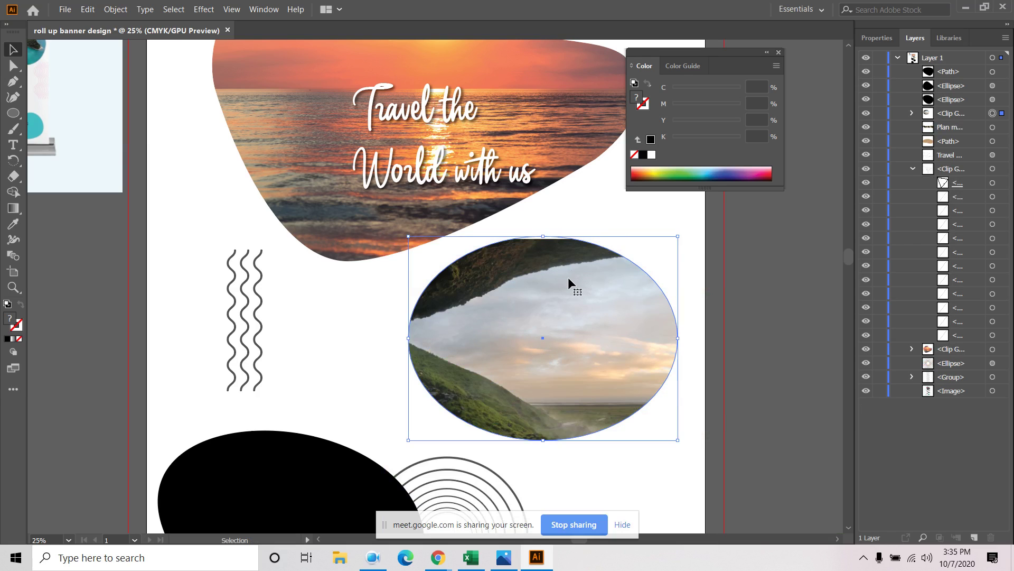
key("ctrl+z")
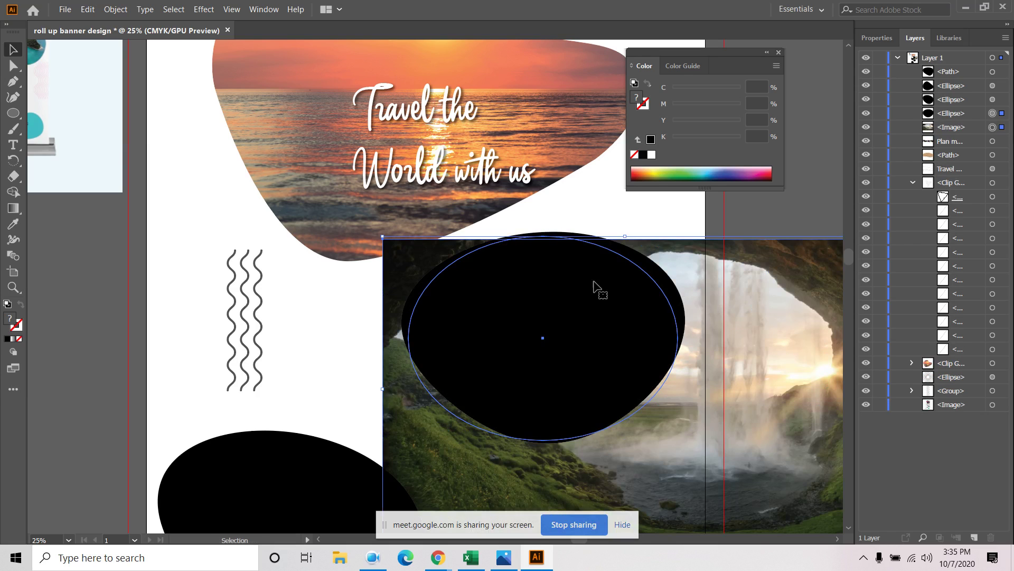
Expand the distorted black ellipse's appearance into a plain path
left_click(743, 217)
left_click(607, 306)
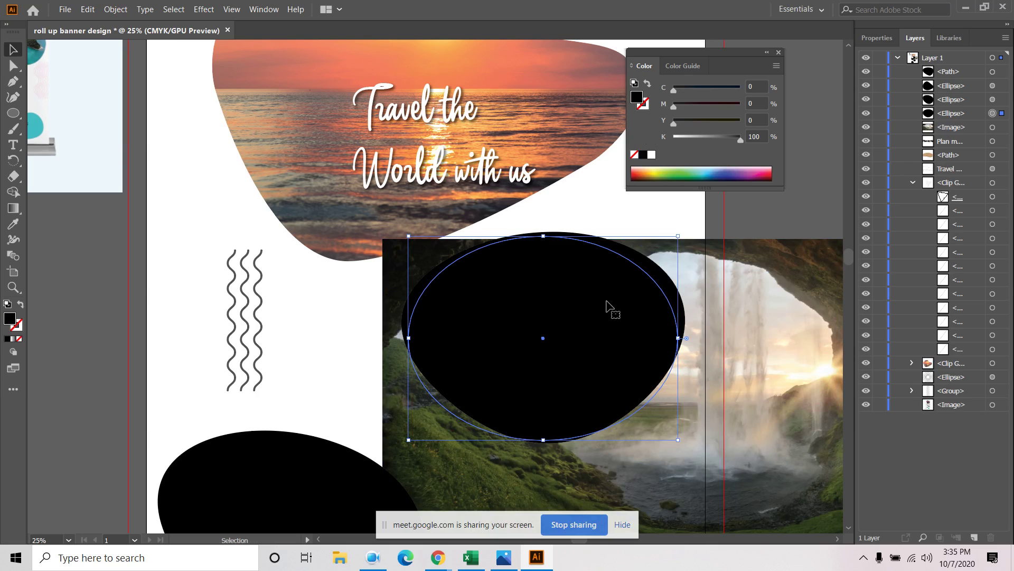
right_click(607, 302)
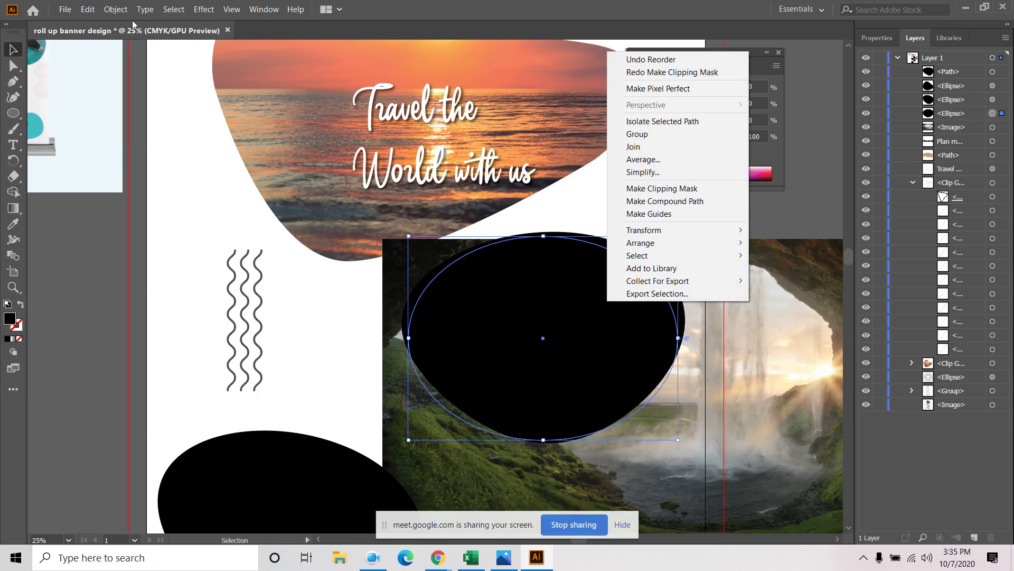
left_click(115, 9)
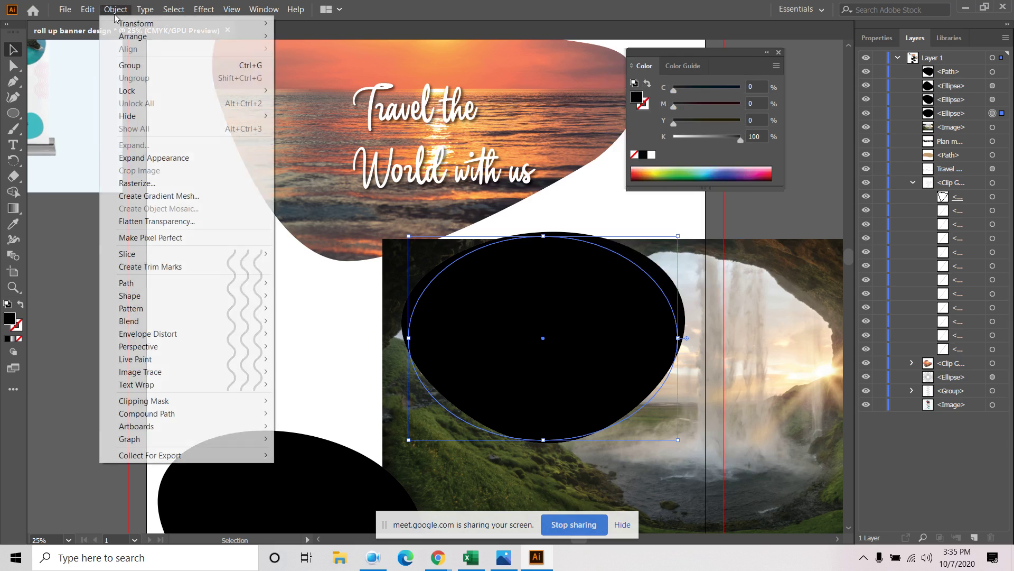
left_click(150, 156)
Clip the waterfall photo inside the expanded black blob
left_click(766, 257)
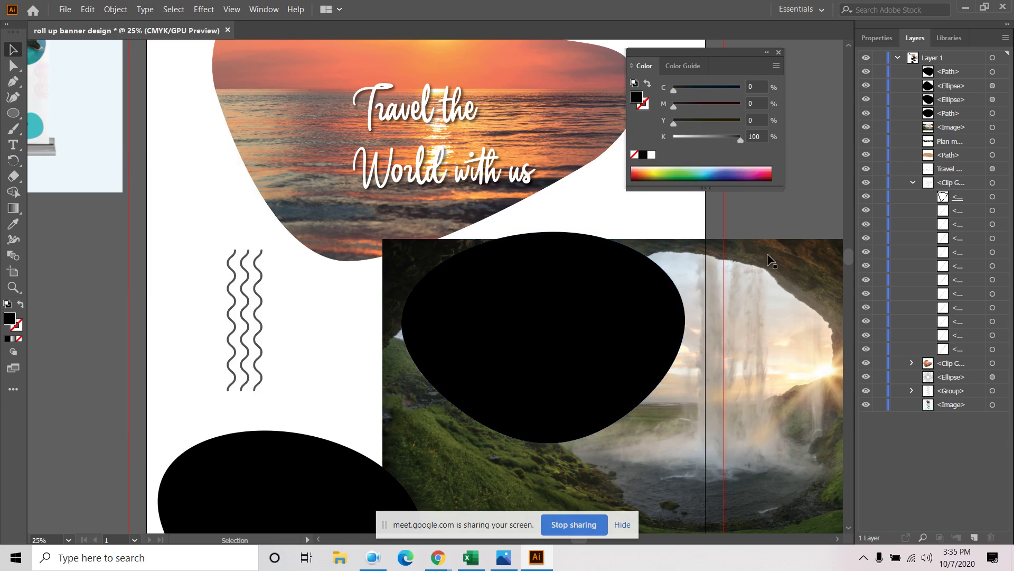
left_click(564, 318, "shift")
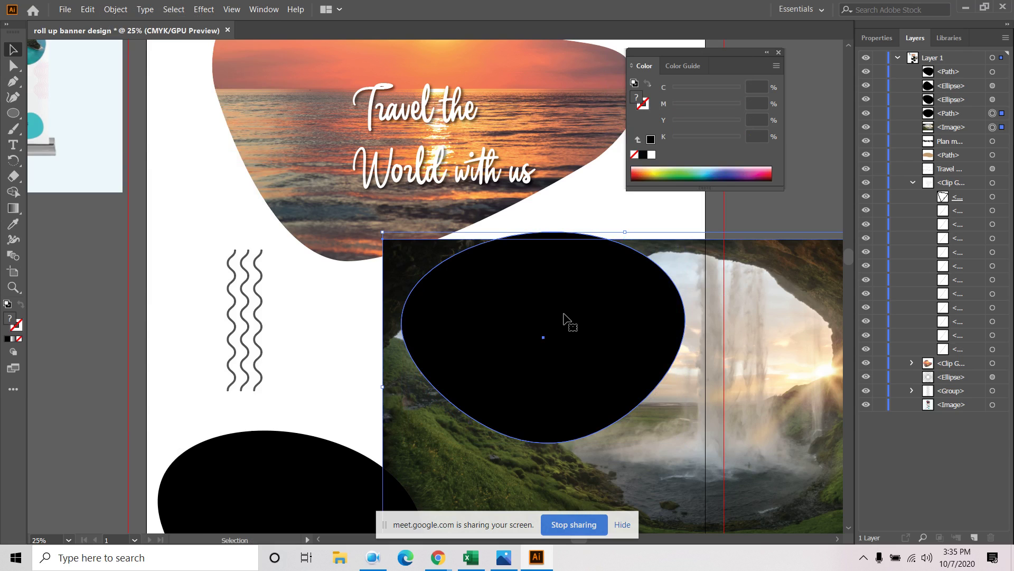
right_click(564, 314)
mouse_move(620, 430)
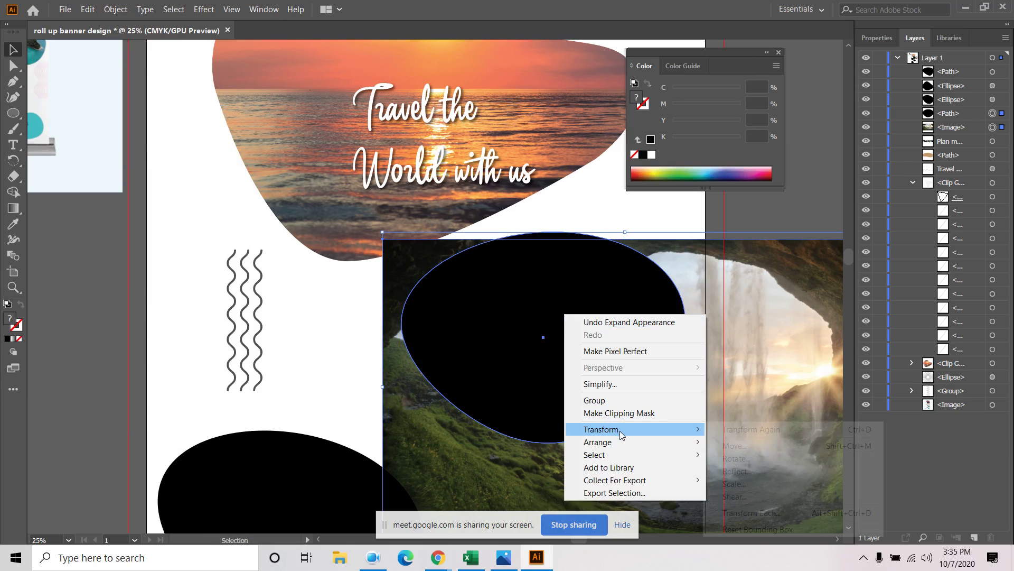
left_click(629, 413)
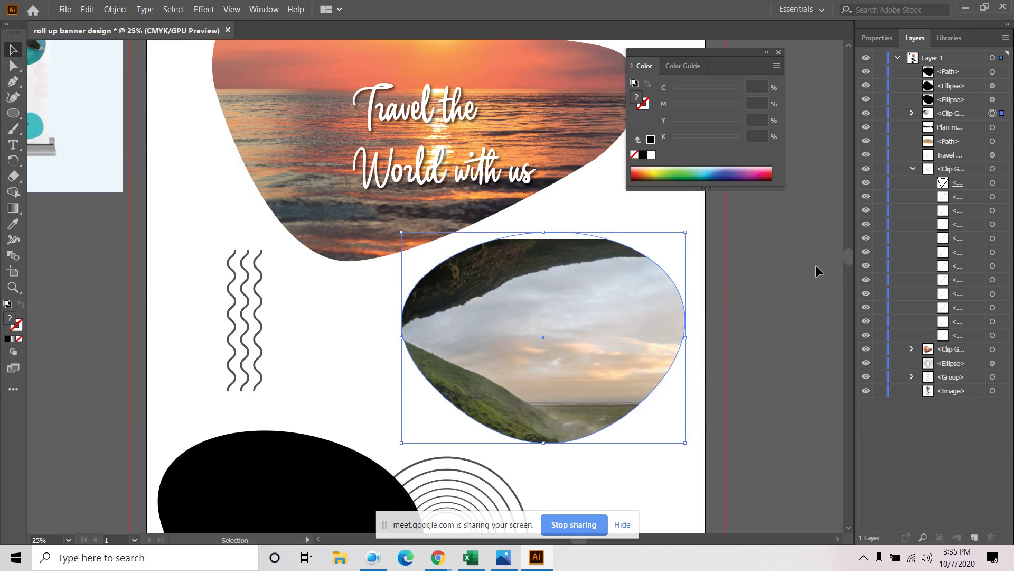
left_click(912, 114)
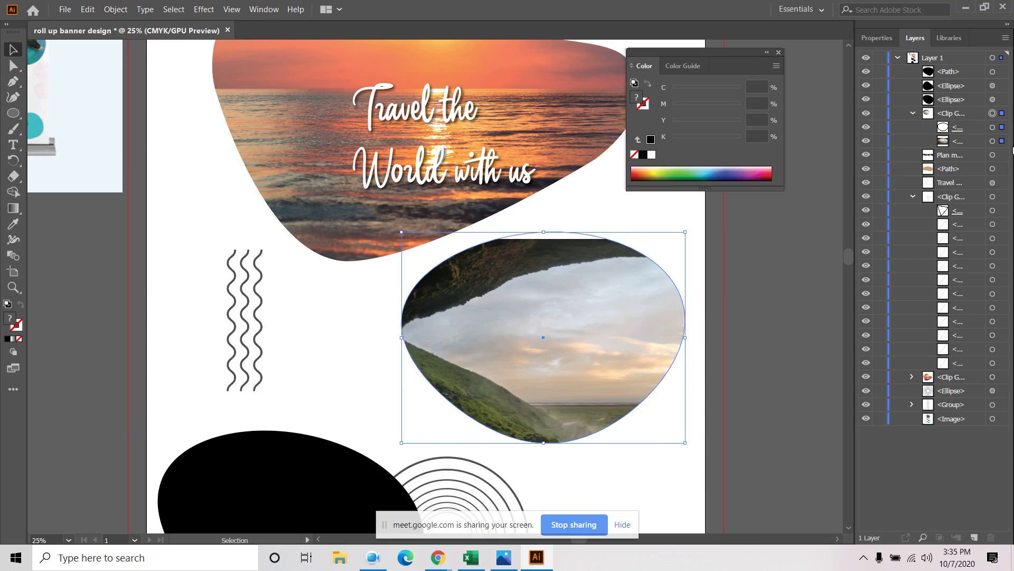
left_click(992, 141)
Shift and scale the waterfall photo to about 19.35 × 12.1 in so the falls show
left_click_drag(580, 297, 556, 256)
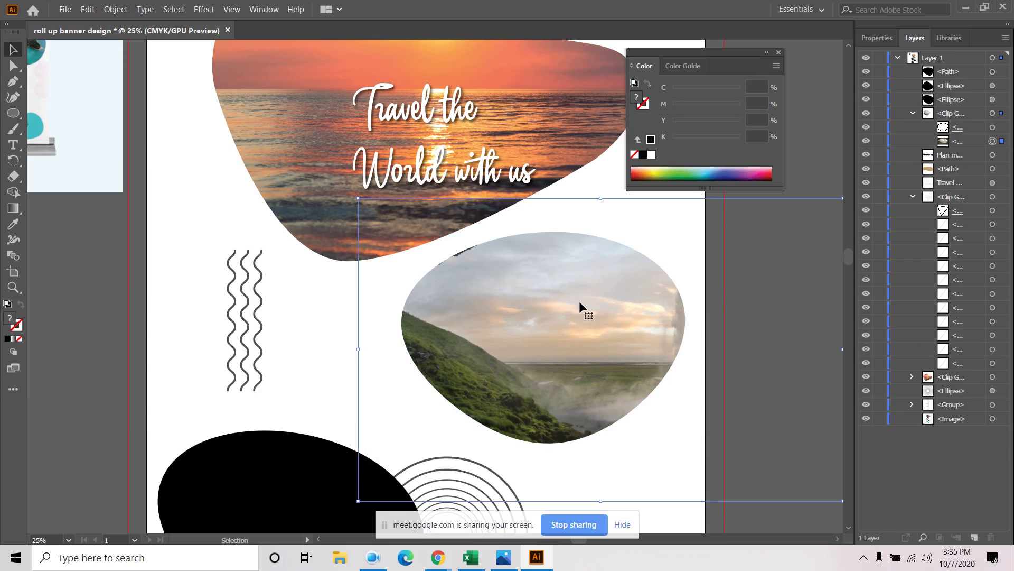
left_click_drag(579, 300, 493, 307)
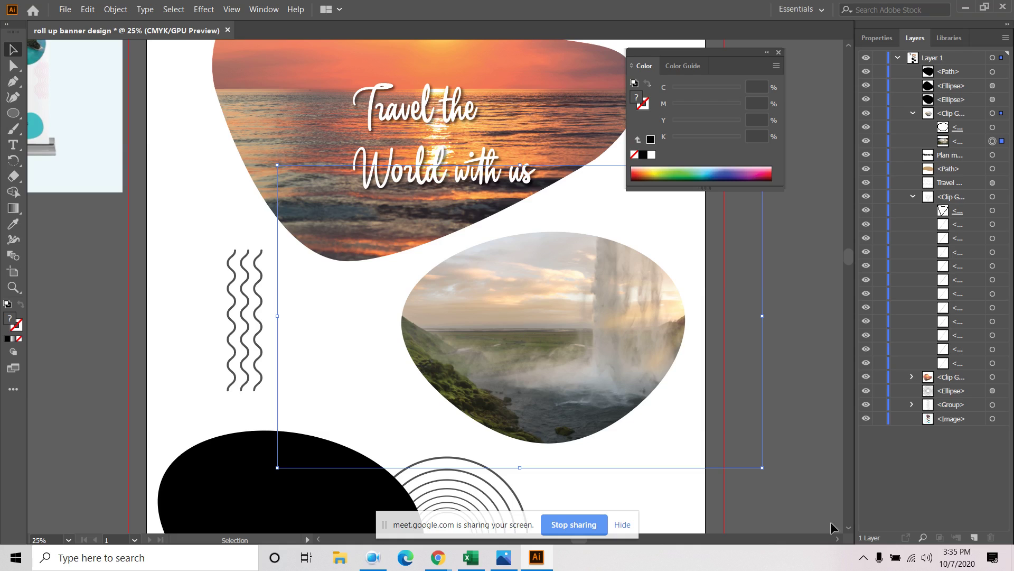
left_click_drag(761, 469, 706, 433)
left_click_drag(601, 304, 616, 322)
left_click_drag(723, 456, 692, 429)
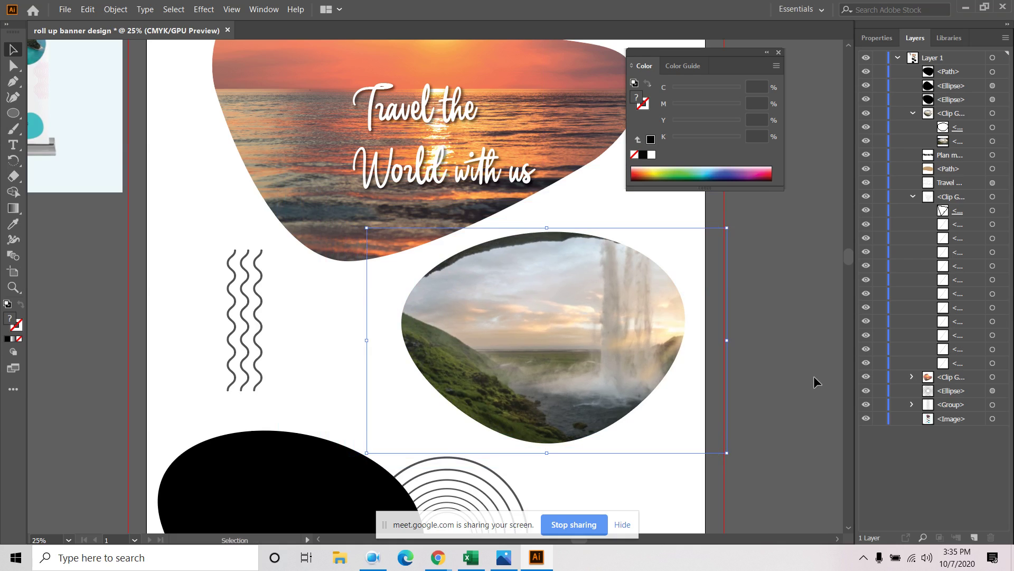
left_click(785, 383)
scroll(785, 384, "down", 2)
scroll(742, 407, "down", 5)
scroll(741, 407, "right", 3)
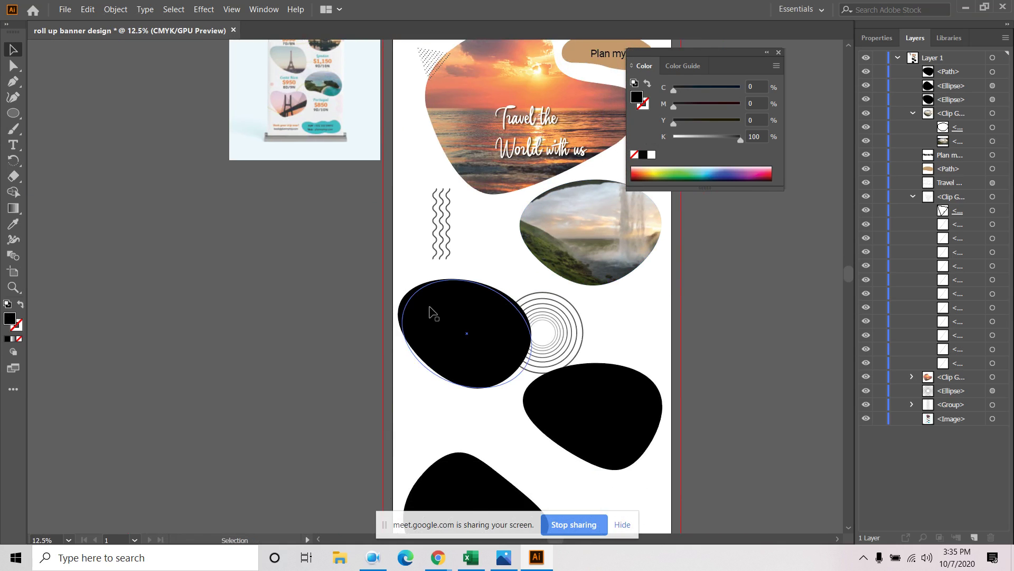
Expand the left black blob's appearance into a plain path
left_click(429, 317)
right_click(429, 318)
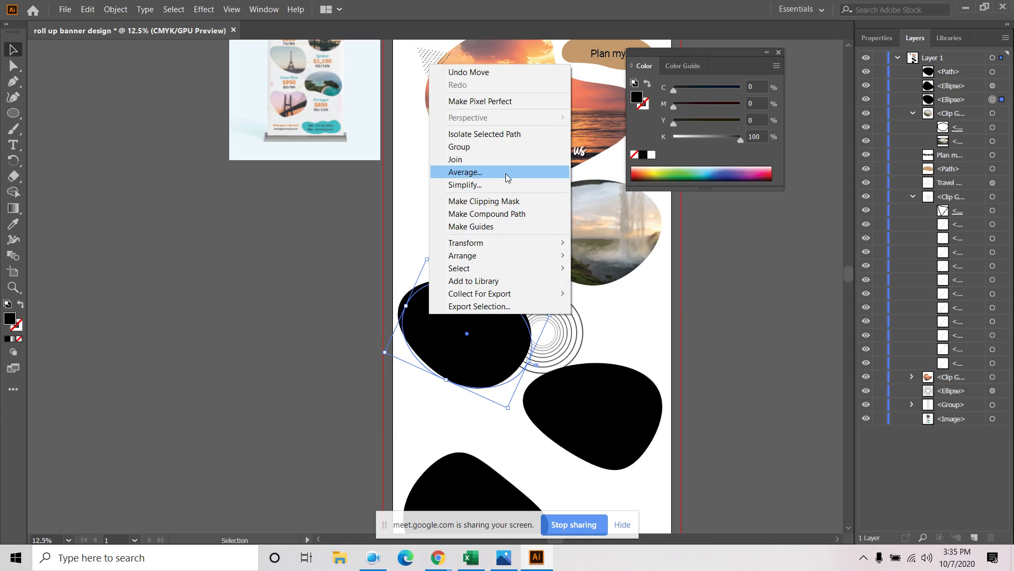
left_click(454, 357)
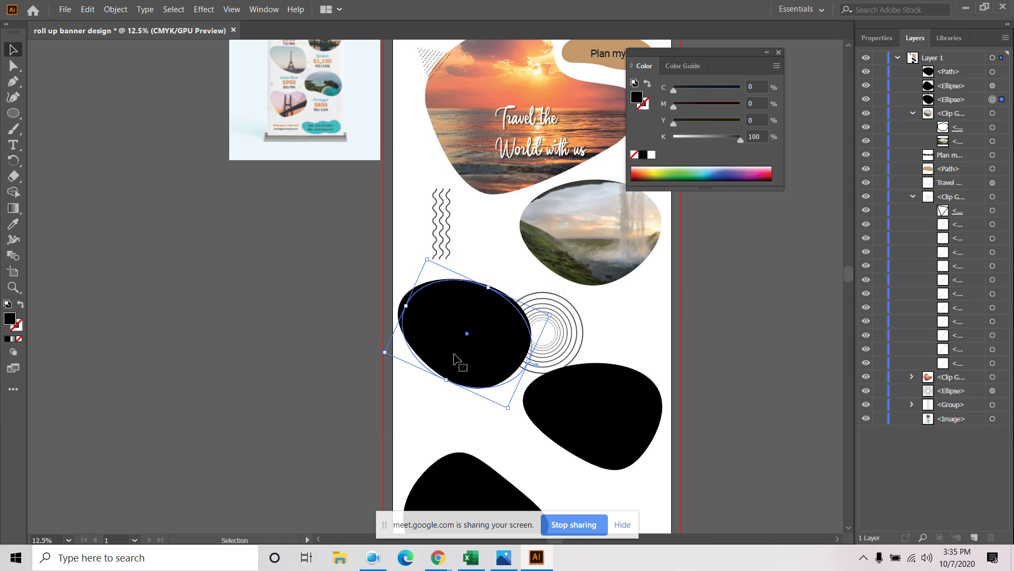
left_click(115, 9)
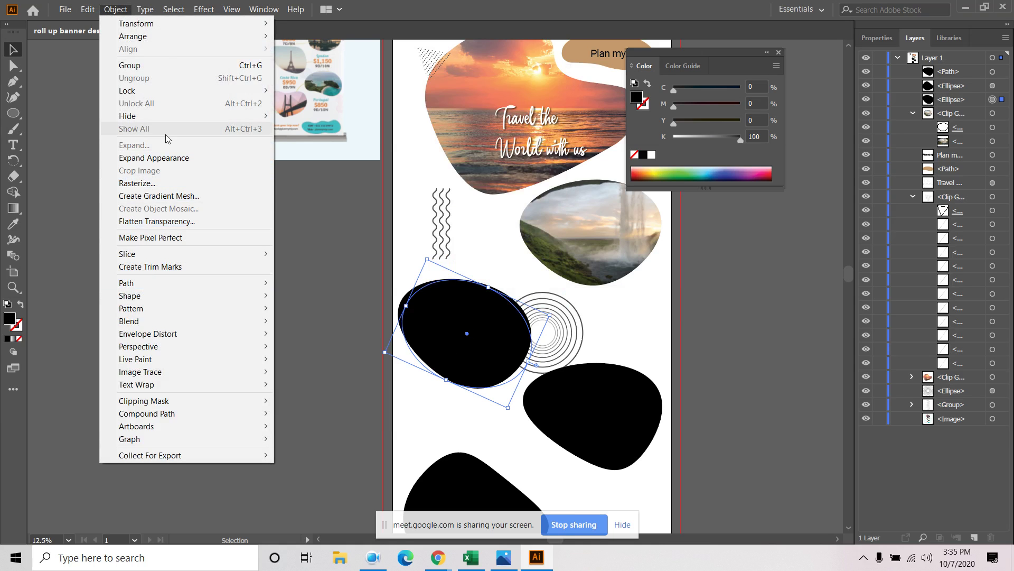
left_click(163, 157)
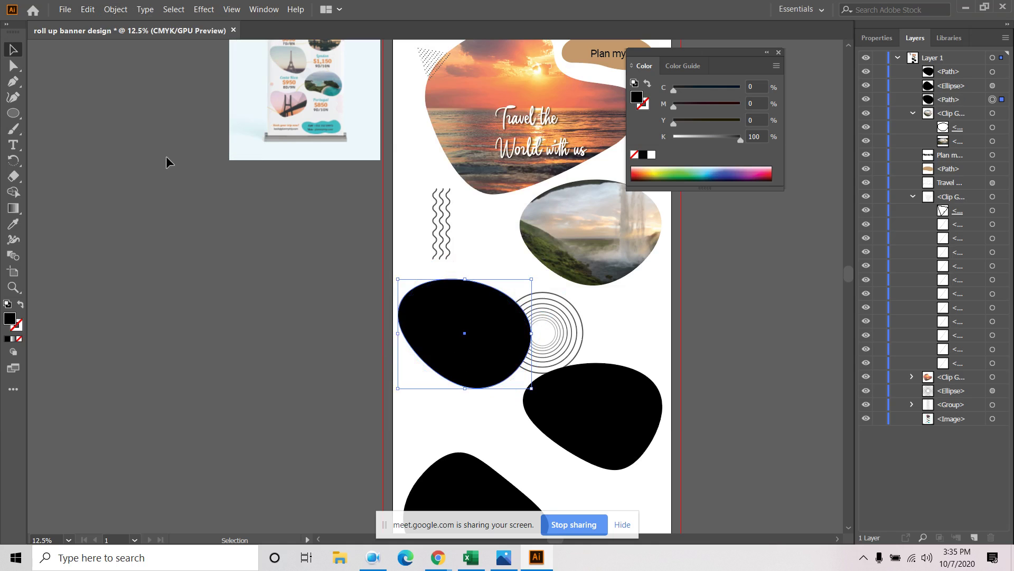
Expand the bottom black blob's appearance into a plain path
right_click(634, 428)
left_click(787, 440)
scroll(747, 435, "down", 4)
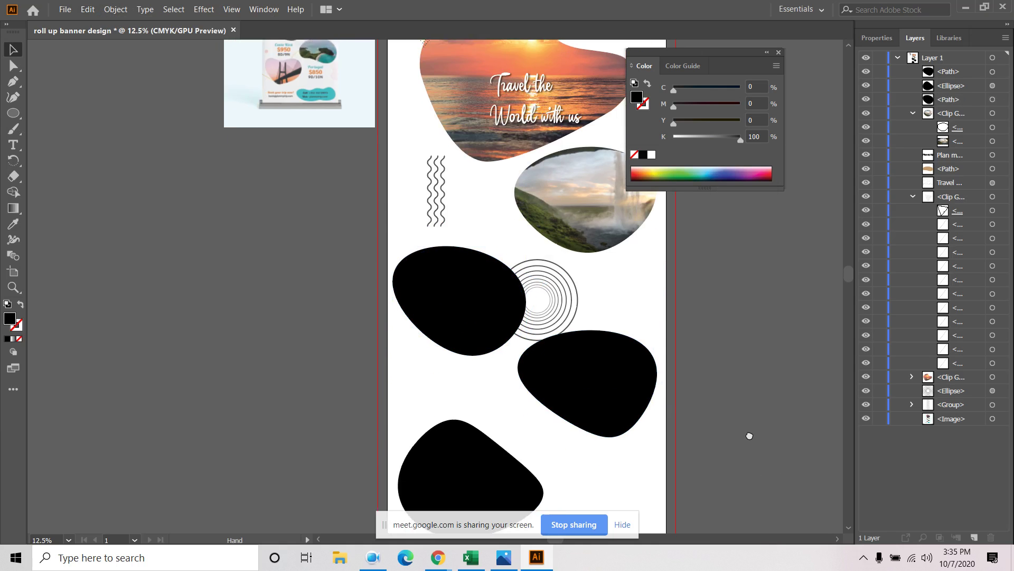
left_click(465, 380)
right_click(469, 387)
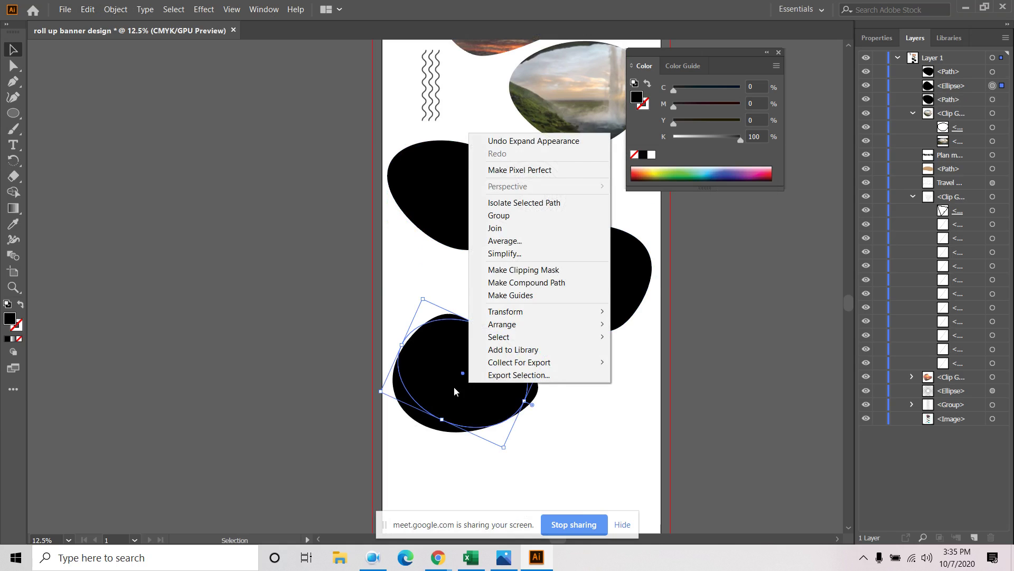
left_click(455, 391)
left_click(115, 10)
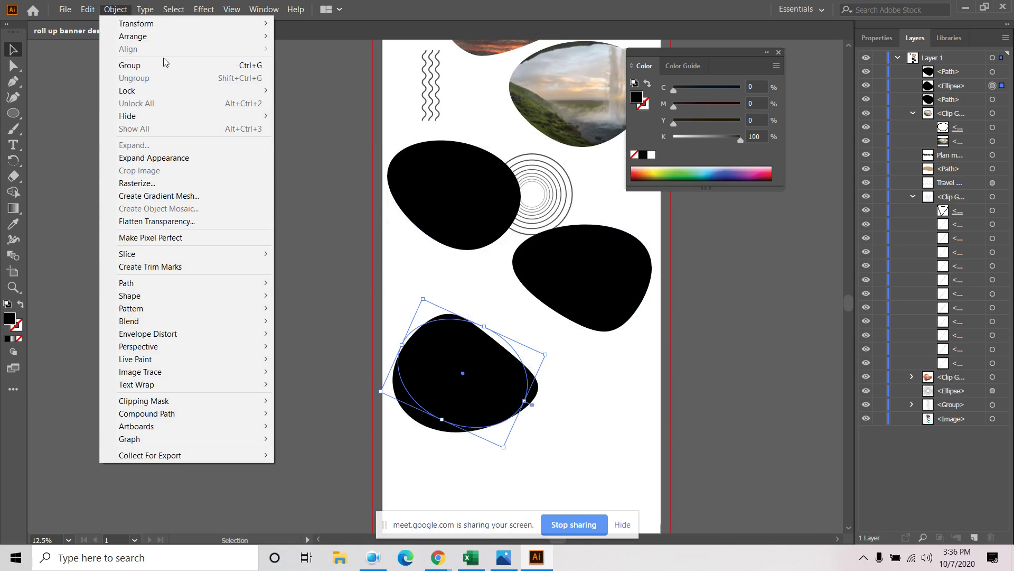
left_click(154, 157)
left_click(690, 347)
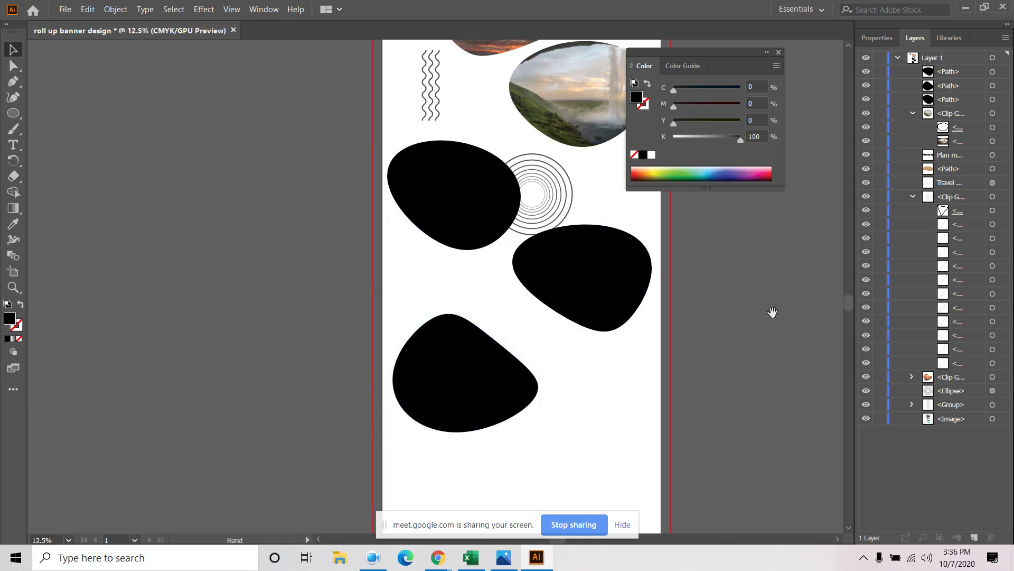
scroll(772, 312, "up", 2)
Place the desert dunes photo, scaled down and positioned over the left black blob
left_click(913, 113)
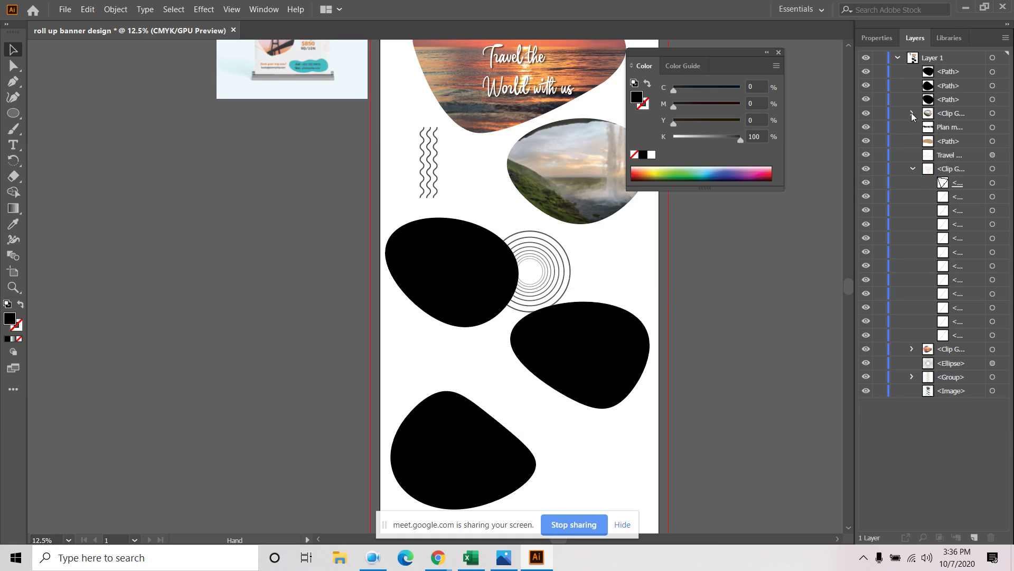
left_click(1003, 99)
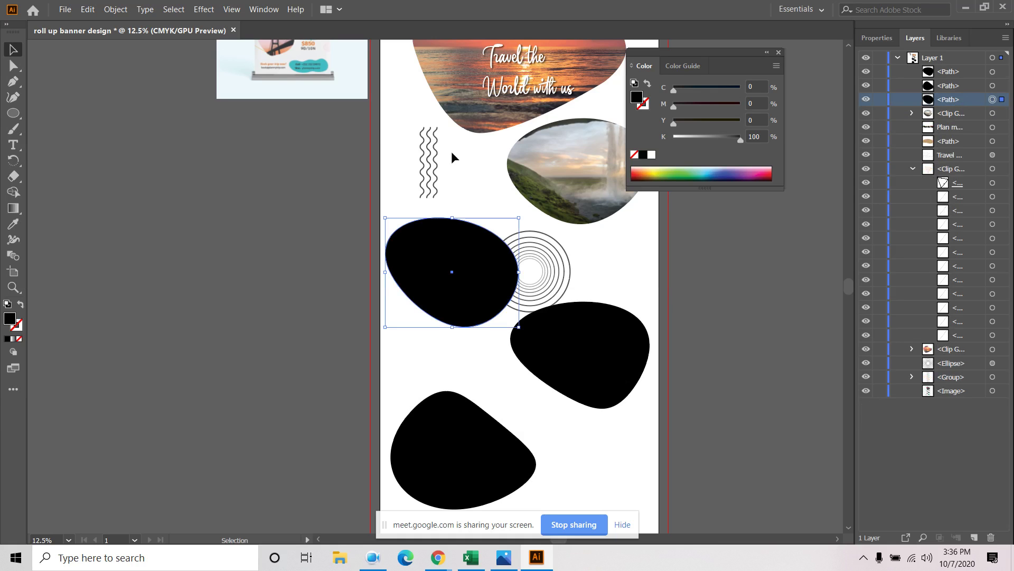
left_click(65, 10)
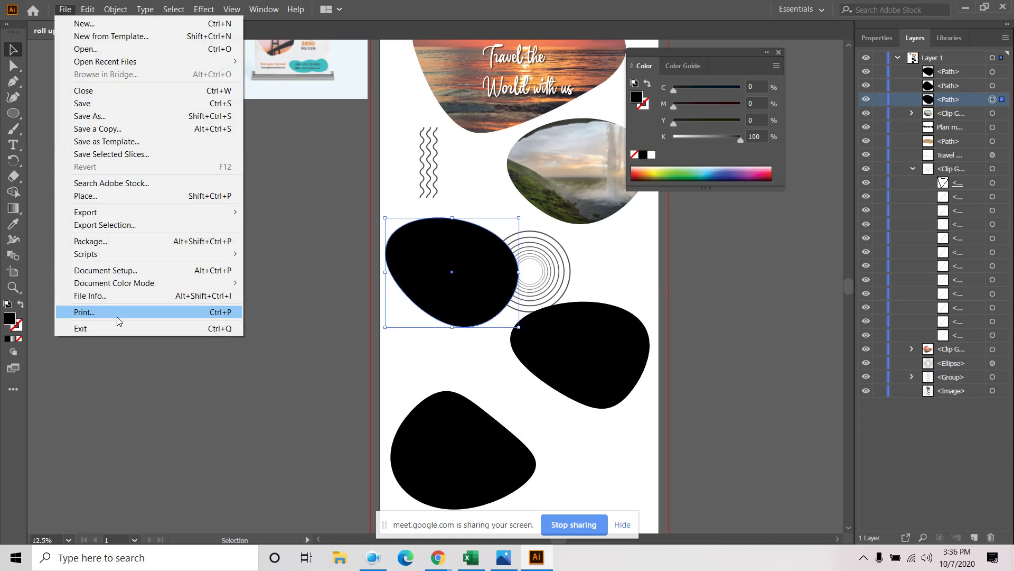
left_click(96, 199)
scroll(357, 204, "down", 3)
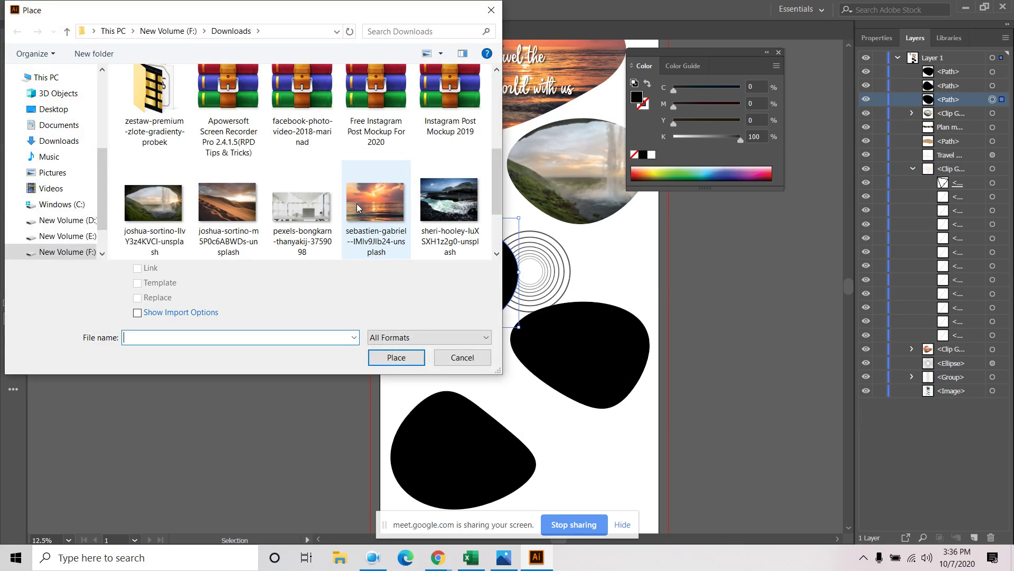
left_click(246, 200)
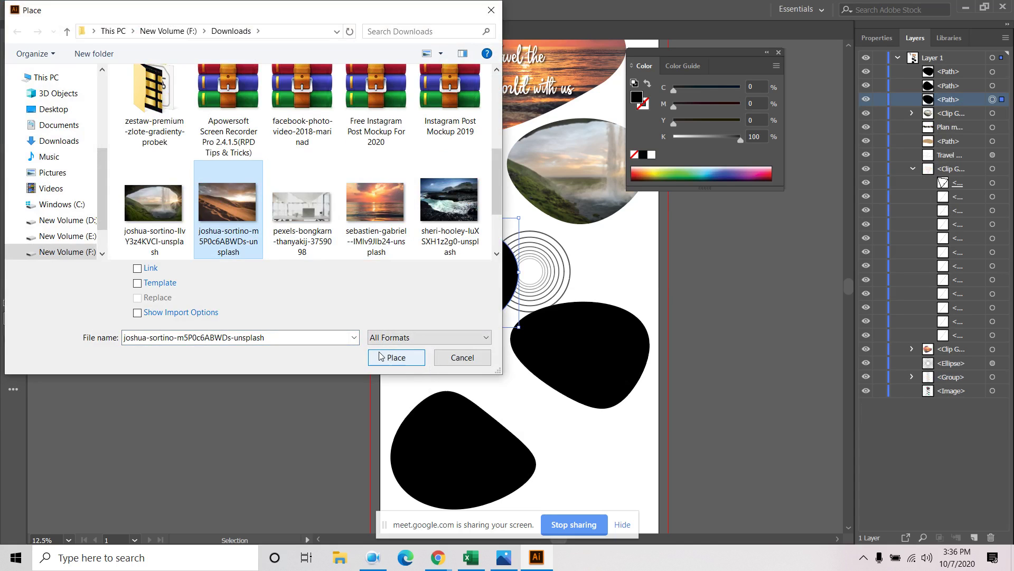
left_click(395, 357)
left_click(310, 191)
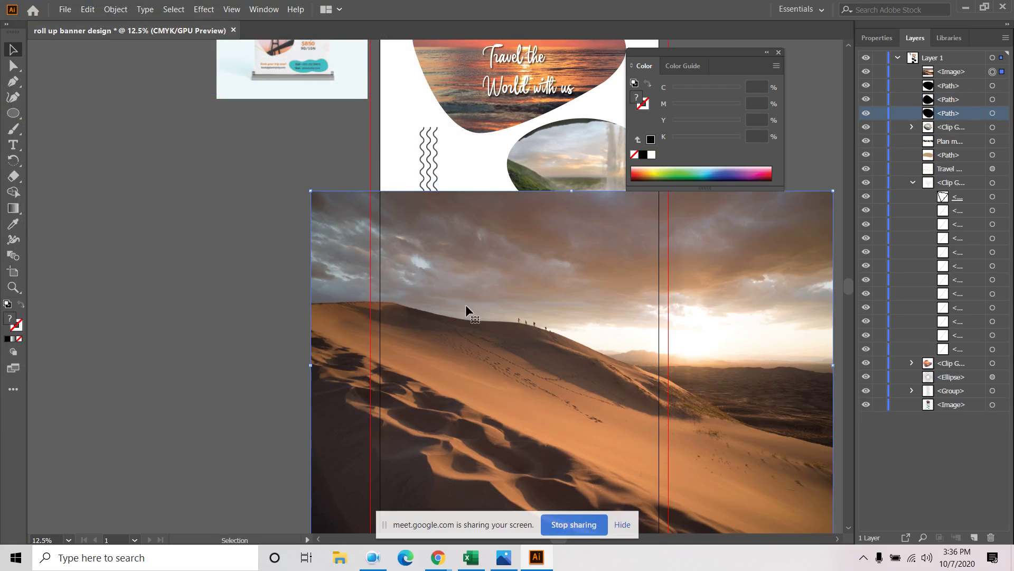
left_click_drag(311, 190, 481, 305)
left_click_drag(583, 372, 395, 233)
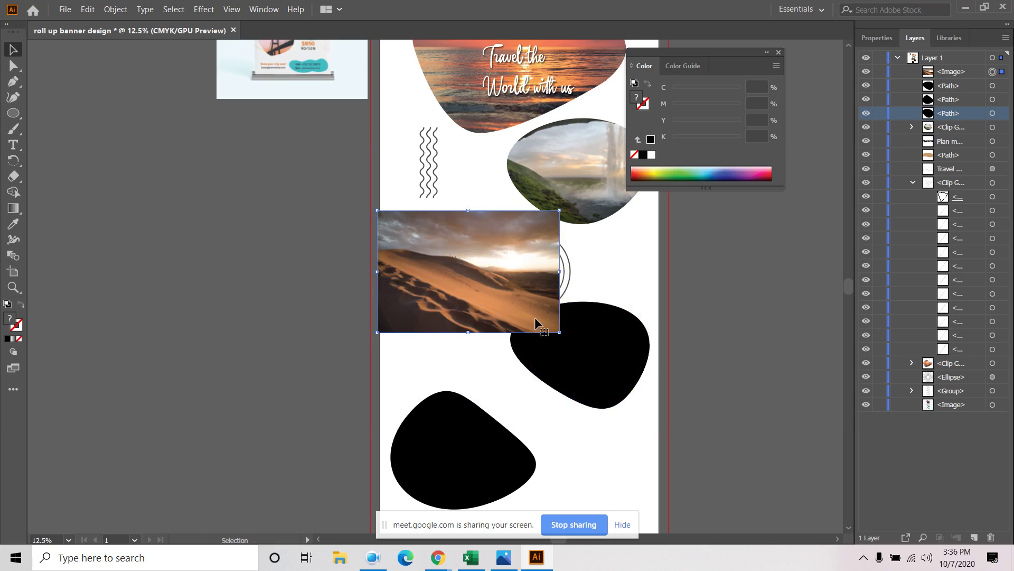
Stack the desert photo beneath the left blob and clip it inside
left_click_drag(970, 74, 962, 121)
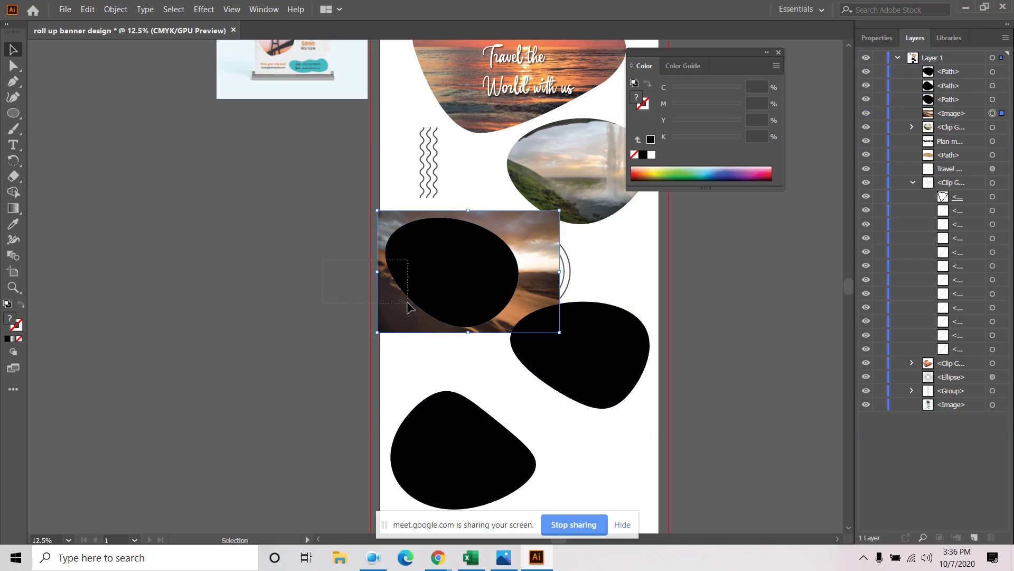
left_click(450, 292, "shift")
right_click(449, 290)
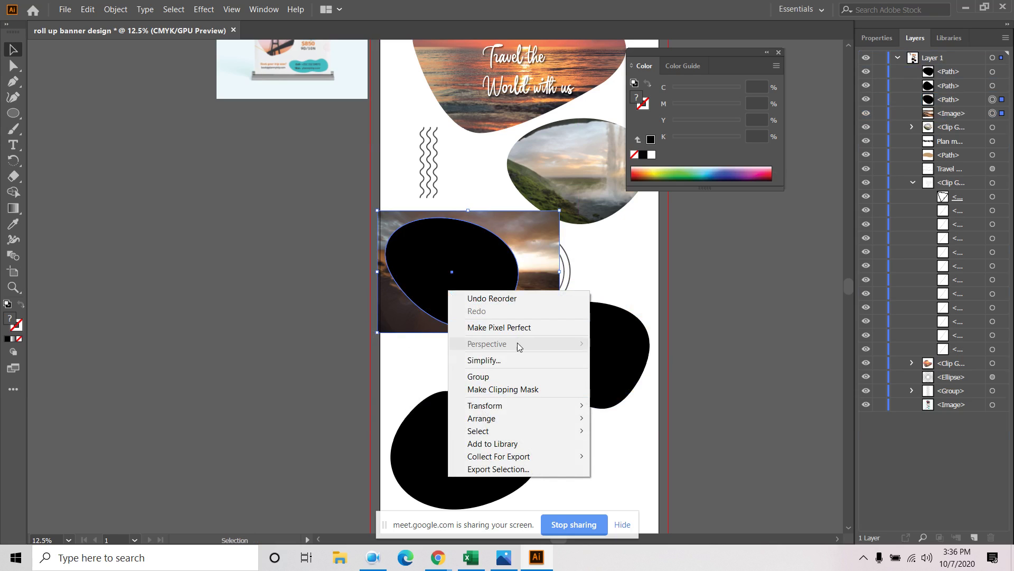
left_click(517, 389)
left_click(753, 308)
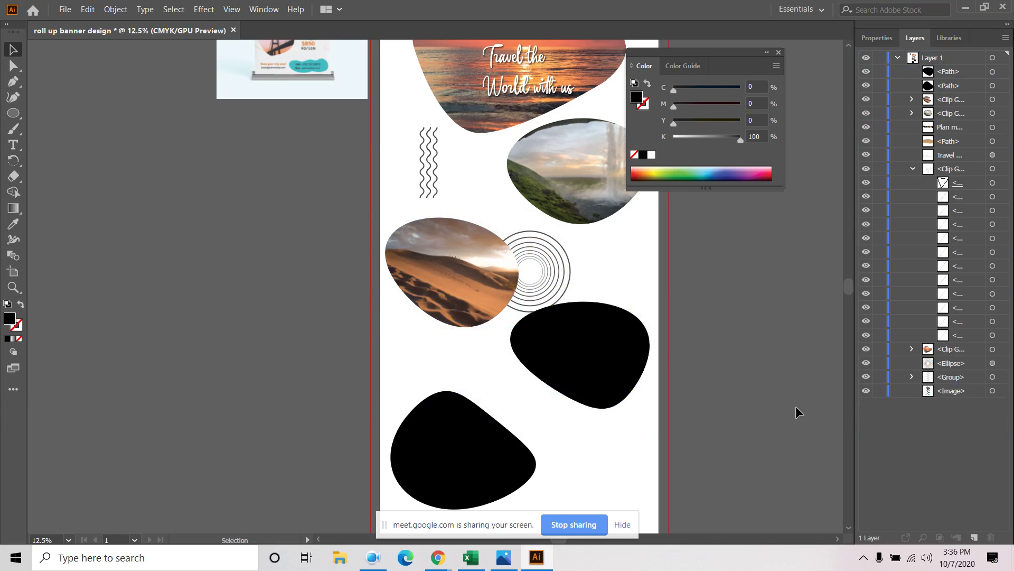
Set the concentric circles' stroke to light gray #B7B7B7
left_click(566, 255)
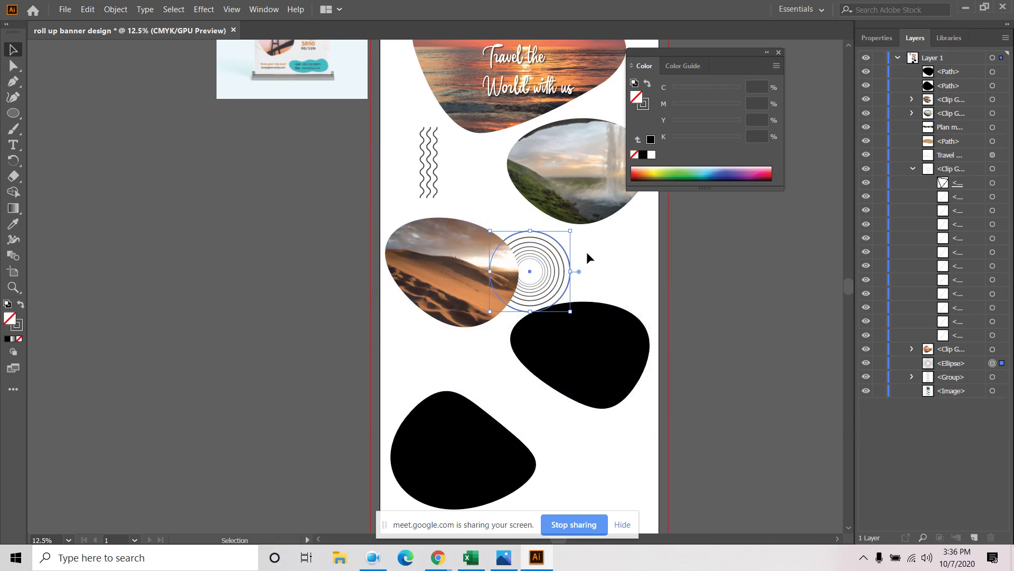
double_click(19, 329)
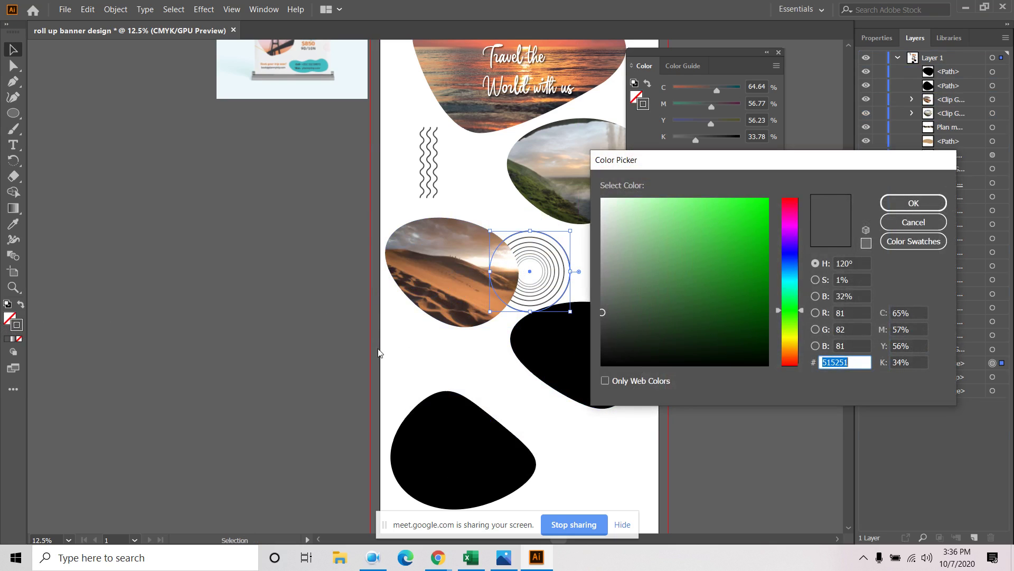
left_click_drag(627, 270, 592, 243)
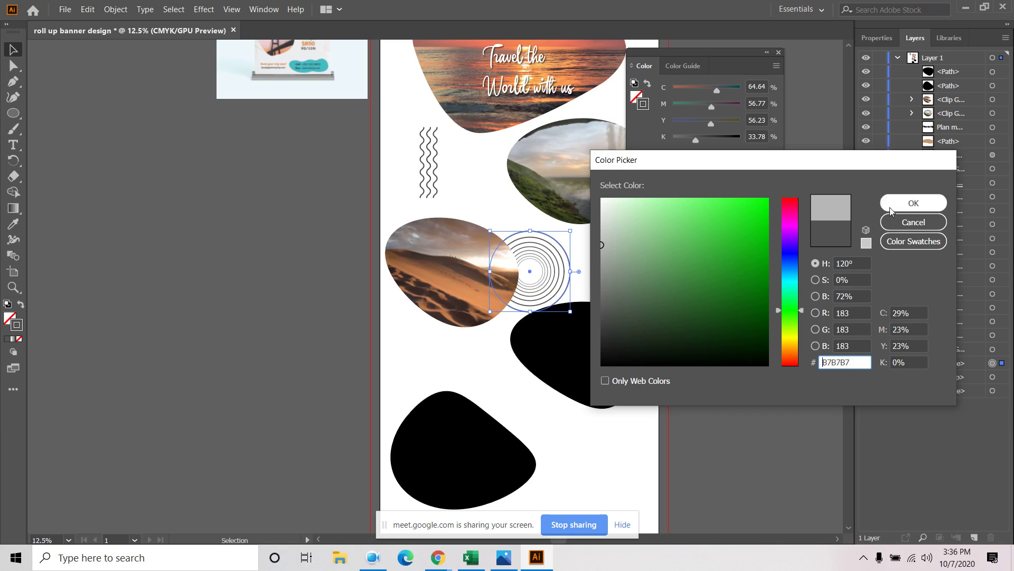
left_click(913, 203)
left_click(257, 258)
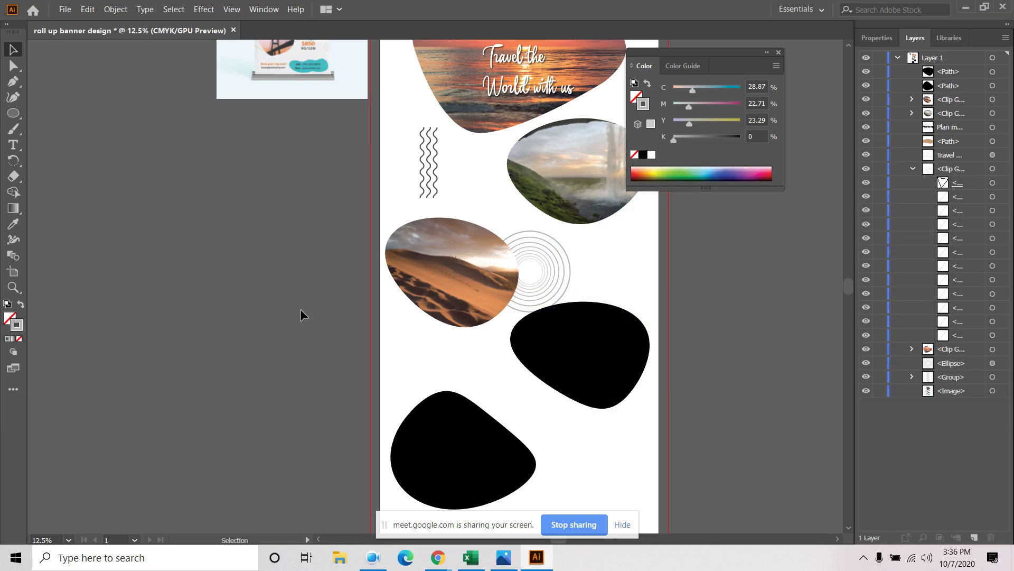
Place the seascape photo, shrunk and moved over the right black blob
left_click(605, 352)
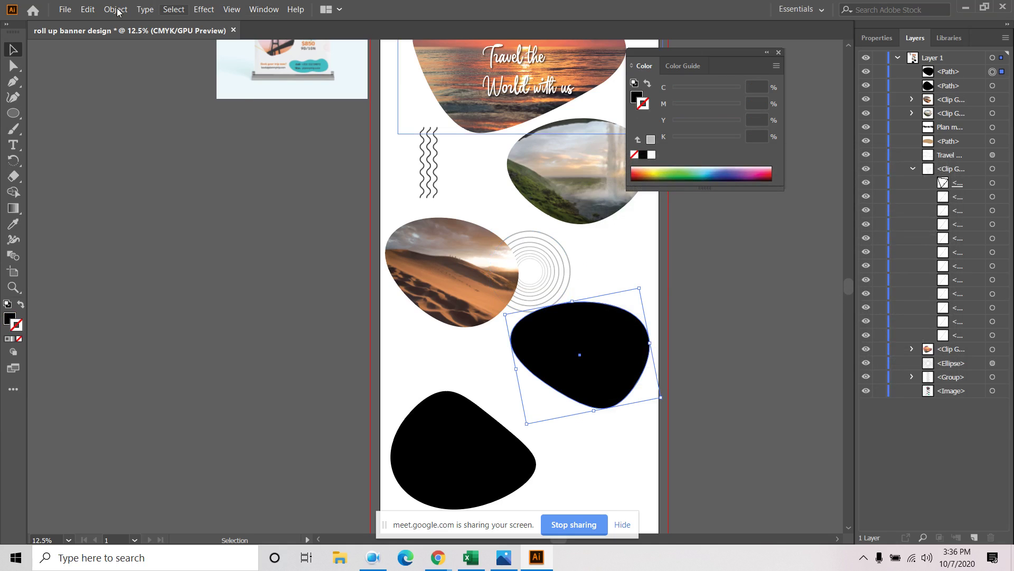
left_click(65, 10)
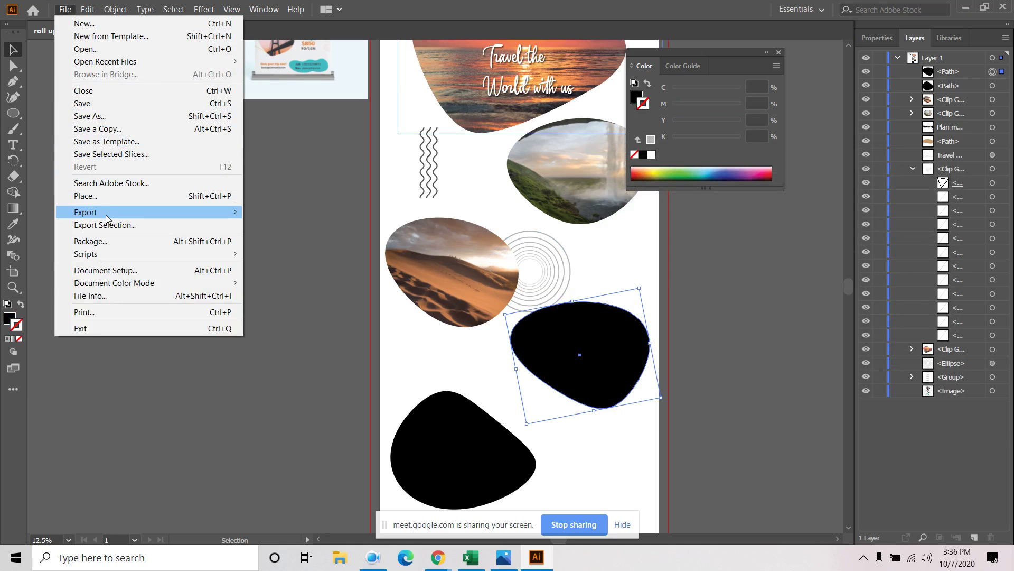
left_click(87, 195)
scroll(321, 246, "down", 5)
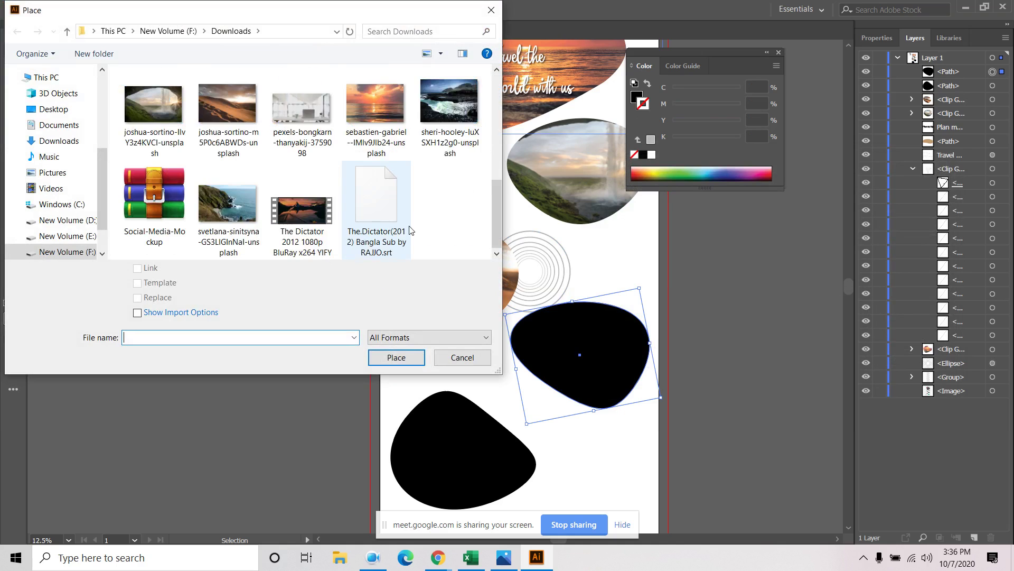
left_click(459, 101)
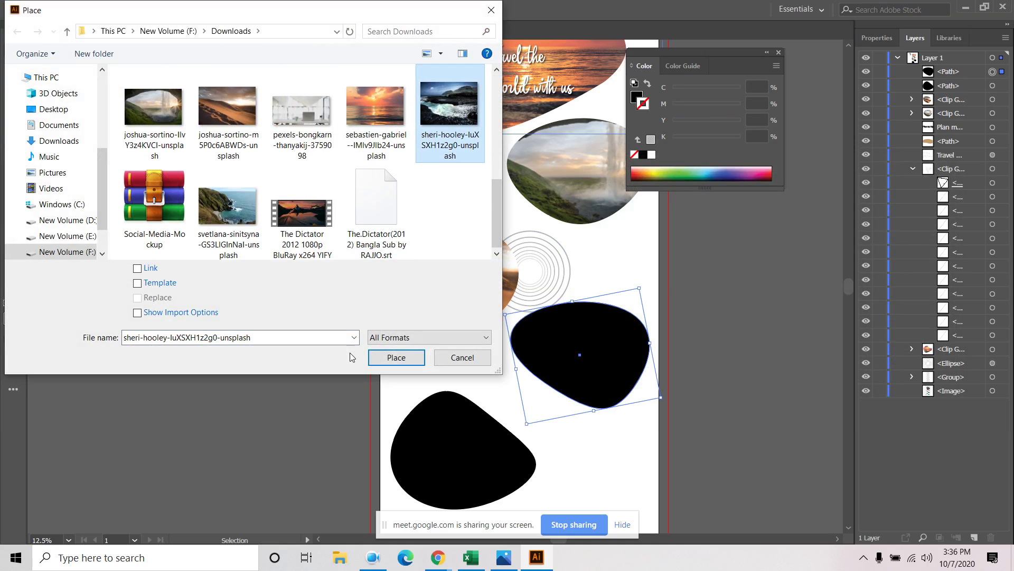
left_click(396, 357)
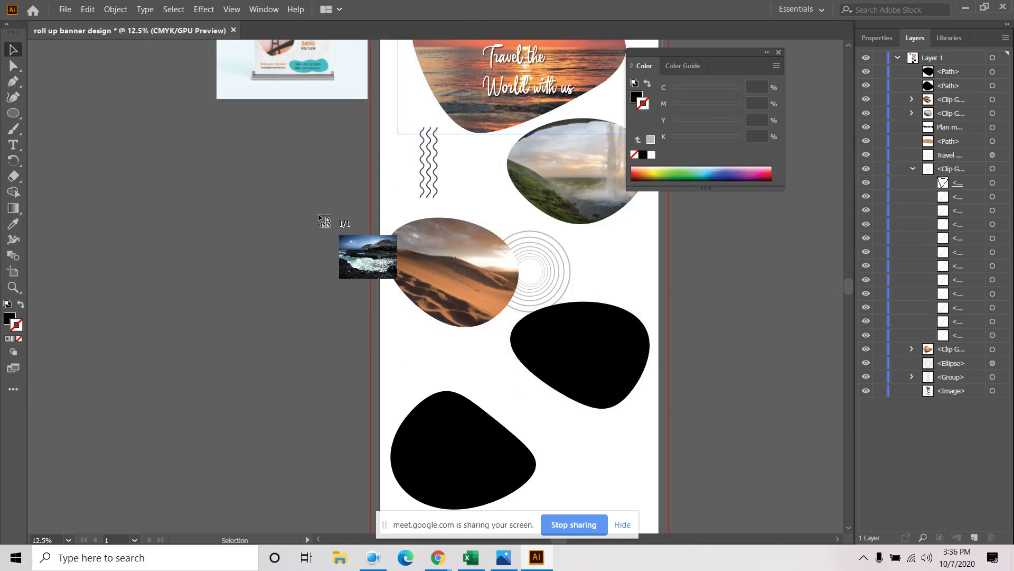
left_click(255, 197)
left_click_drag(257, 198, 428, 327)
left_click_drag(530, 394, 602, 368)
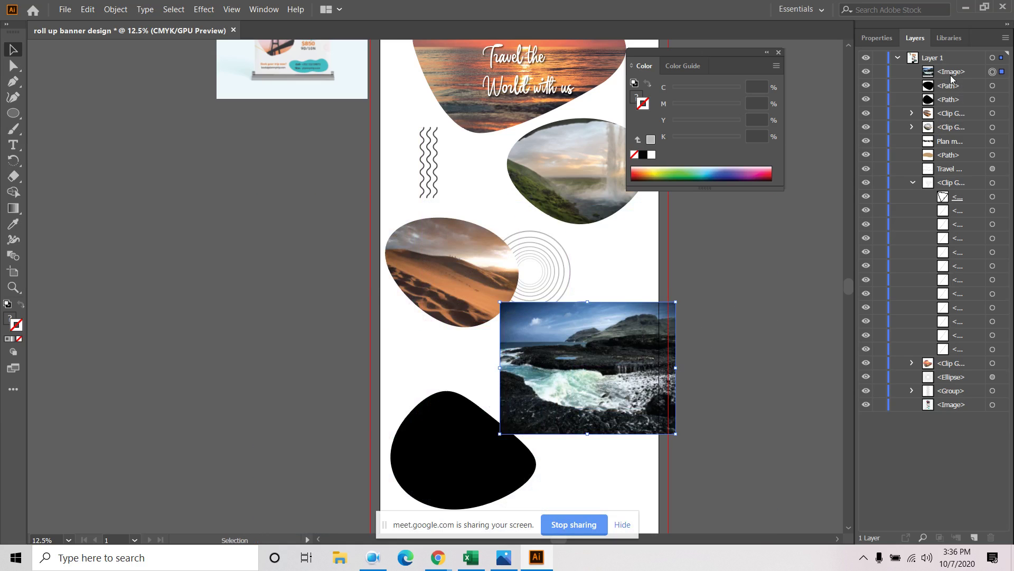
Stack the right blob above the seascape photo and clip the photo inside it
left_click_drag(952, 79, 952, 94)
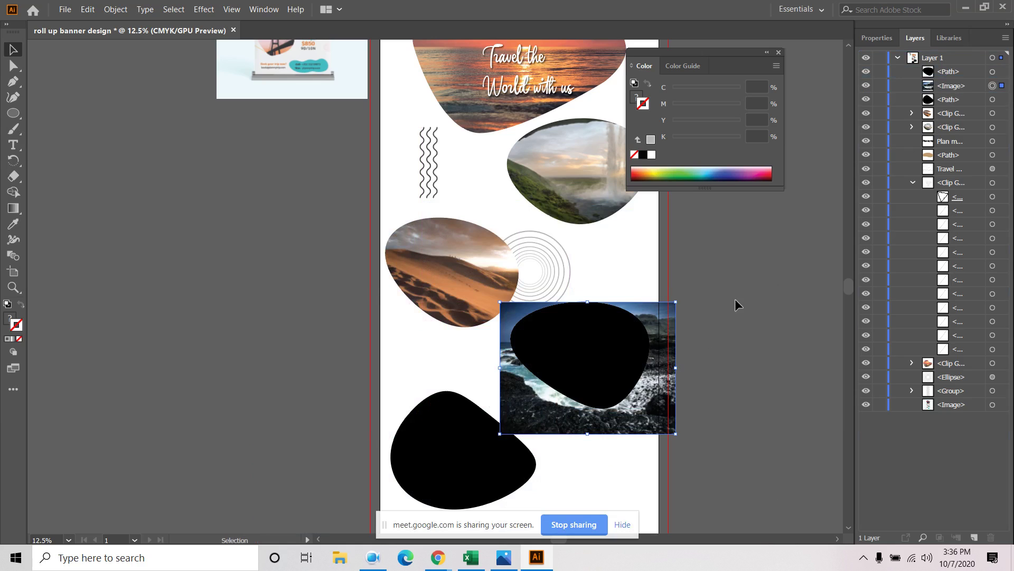
right_click(626, 332)
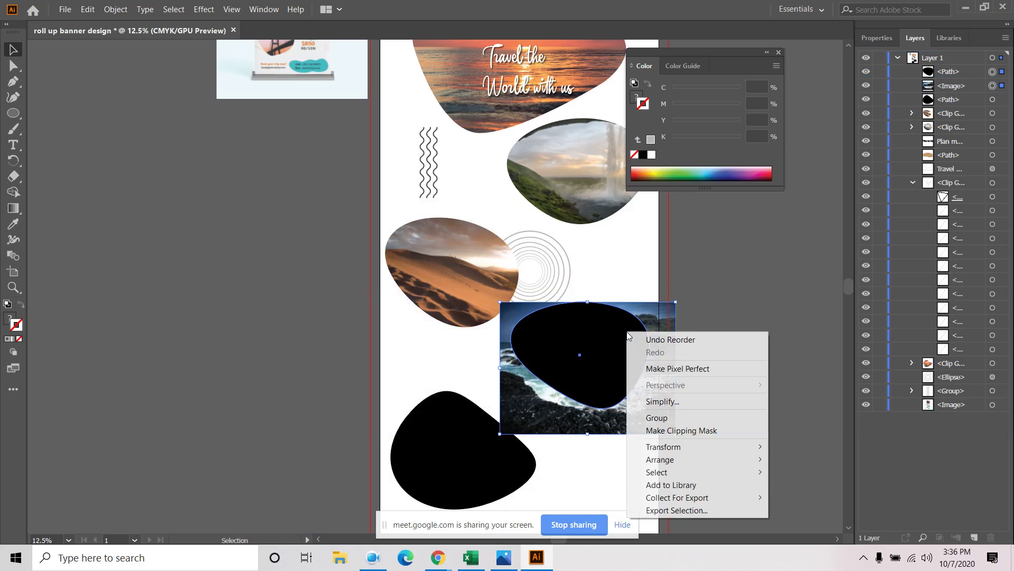
left_click(696, 430)
left_click(489, 454)
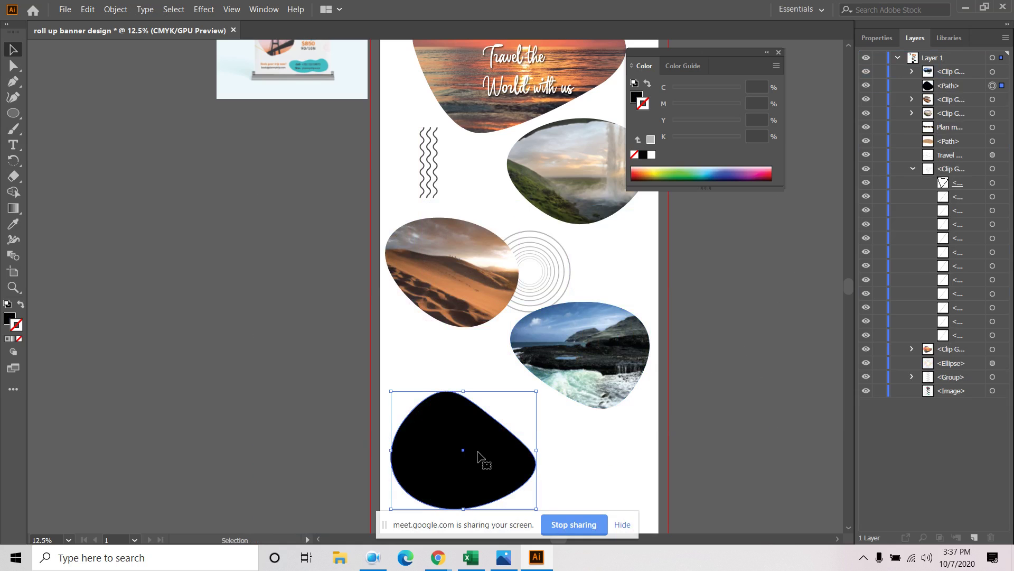
Place the coastal cliff photo and size it to cover the lower-left blob
left_click(65, 6)
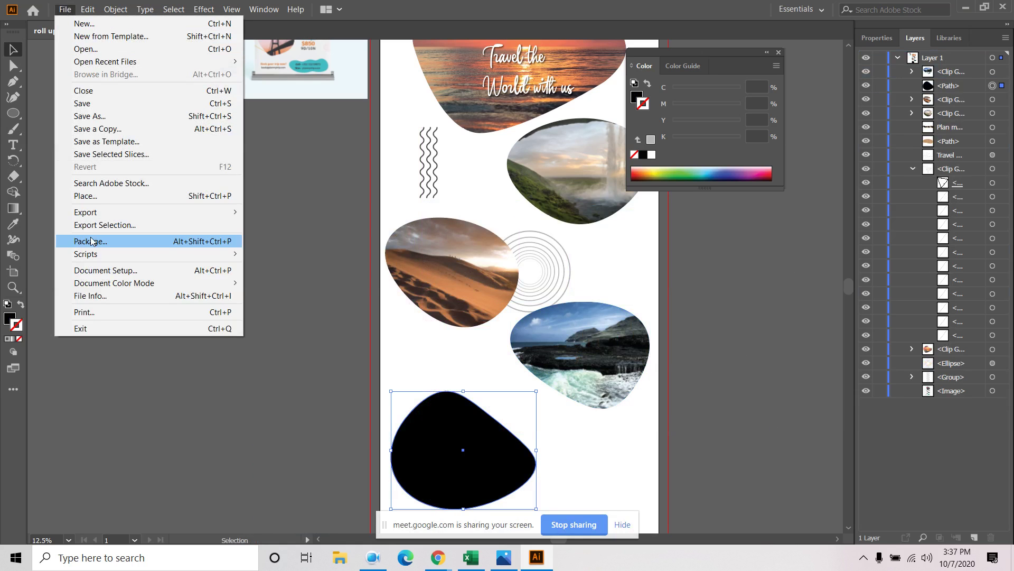
left_click(103, 196)
scroll(231, 221, "down", 10)
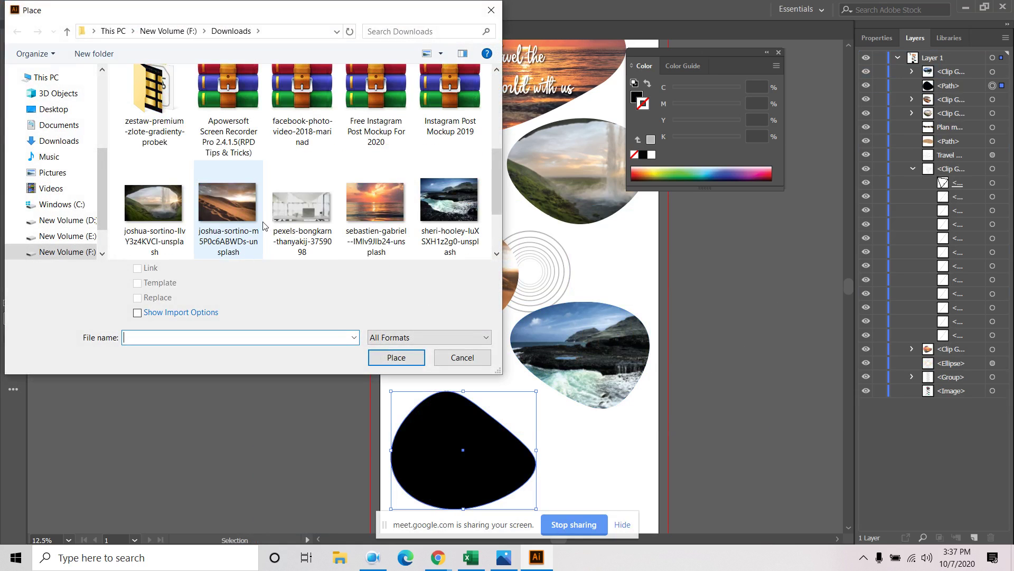
left_click(230, 221)
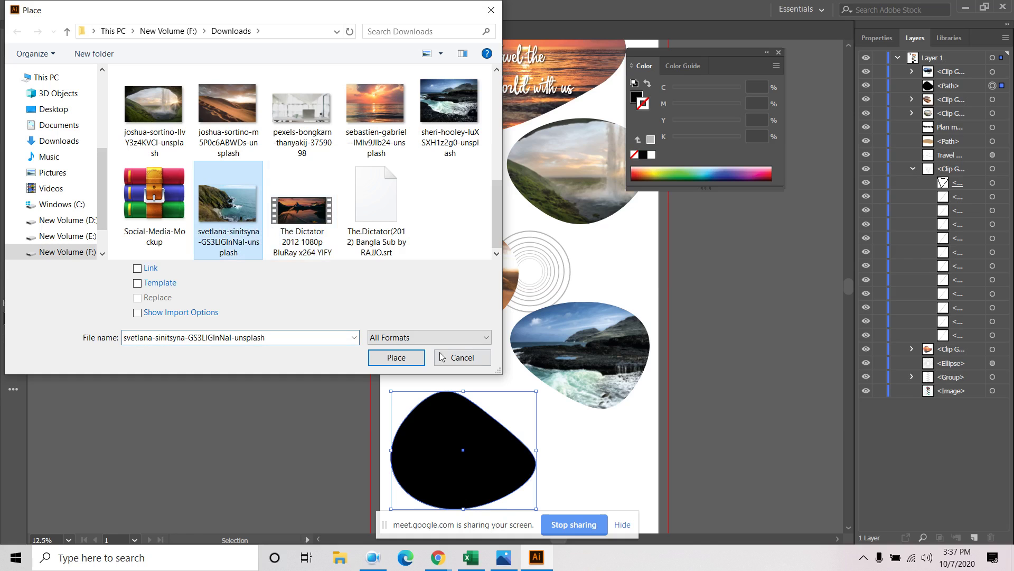
left_click(396, 357)
left_click(197, 224)
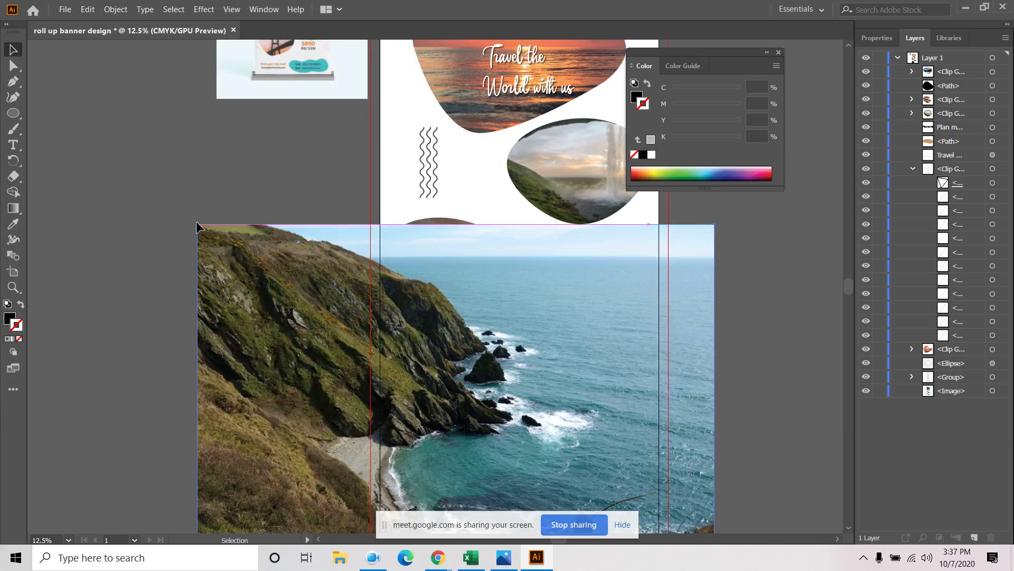
left_click_drag(196, 220, 380, 341)
left_click_drag(467, 393, 475, 458)
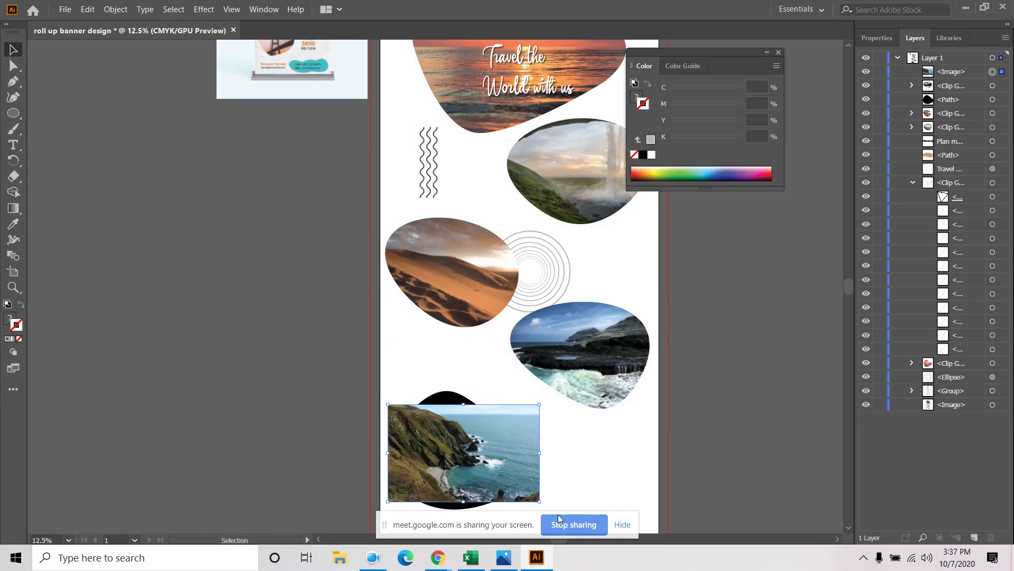
left_click_drag(535, 503, 562, 513)
left_click_drag(551, 396, 558, 392)
left_click_drag(490, 407, 491, 396)
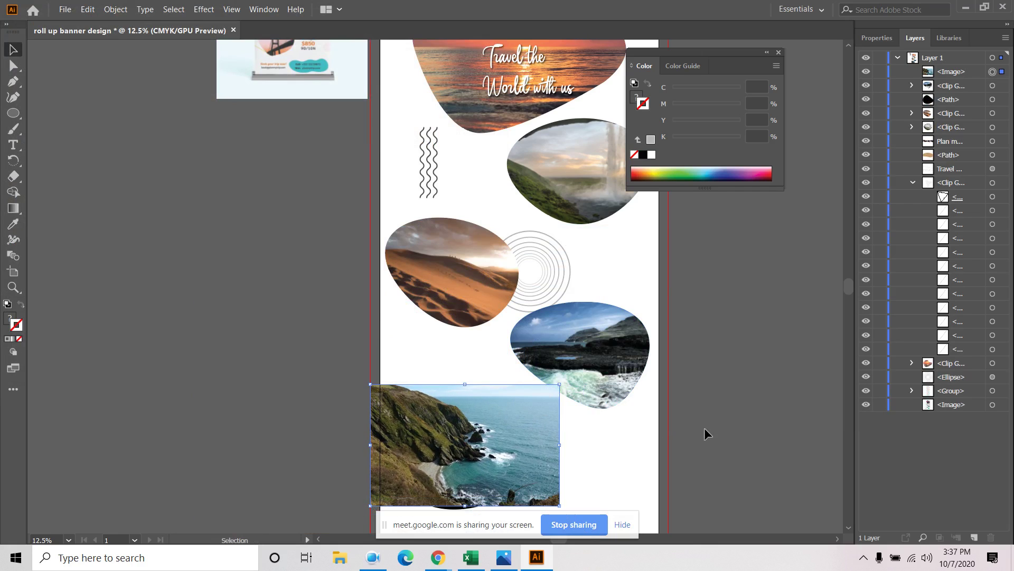
left_click(705, 427)
Stack the lower-left blob above the cliff photo and clip the photo inside it
left_click_drag(948, 73, 951, 107)
left_click_drag(468, 474, 465, 472)
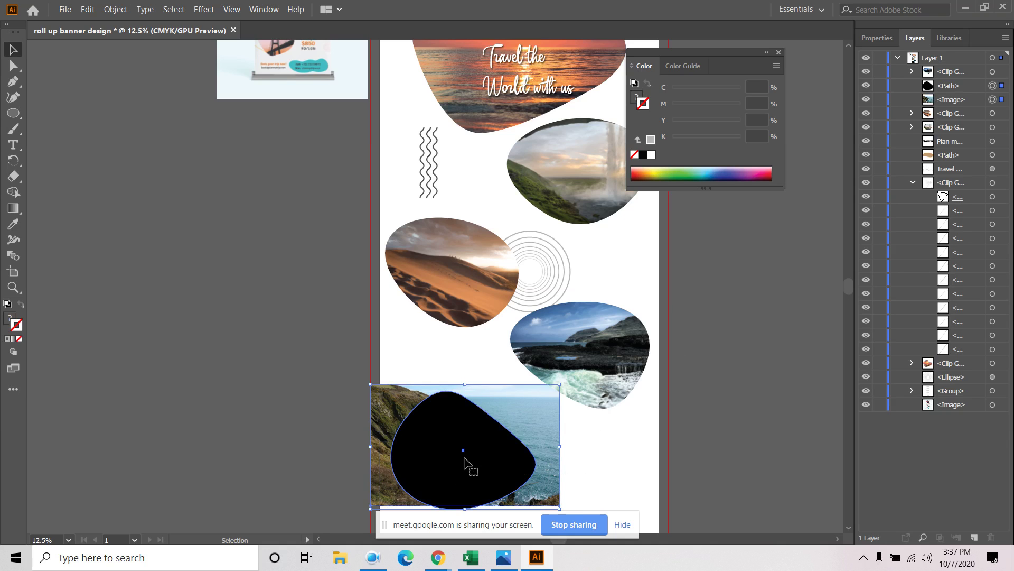
right_click(465, 471)
left_click(566, 306)
right_click(489, 455)
left_click(544, 363)
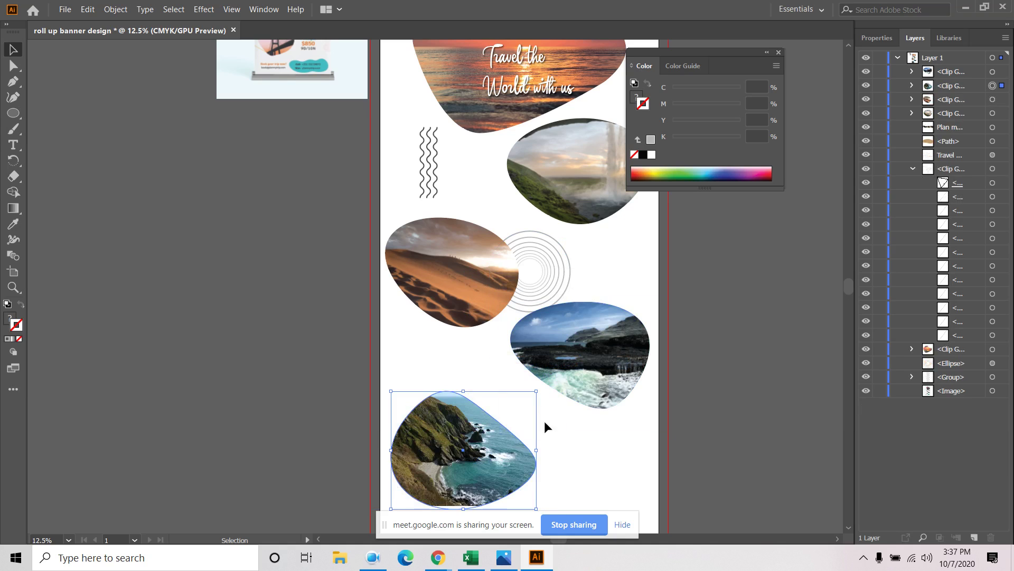
scroll(719, 312, "down", 3)
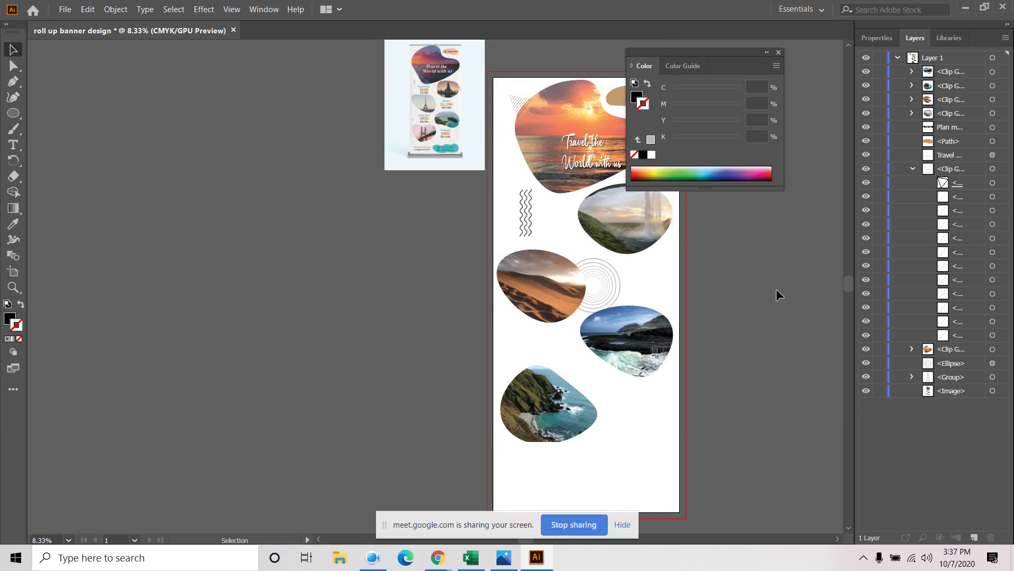
scroll(379, 168, "up", 4)
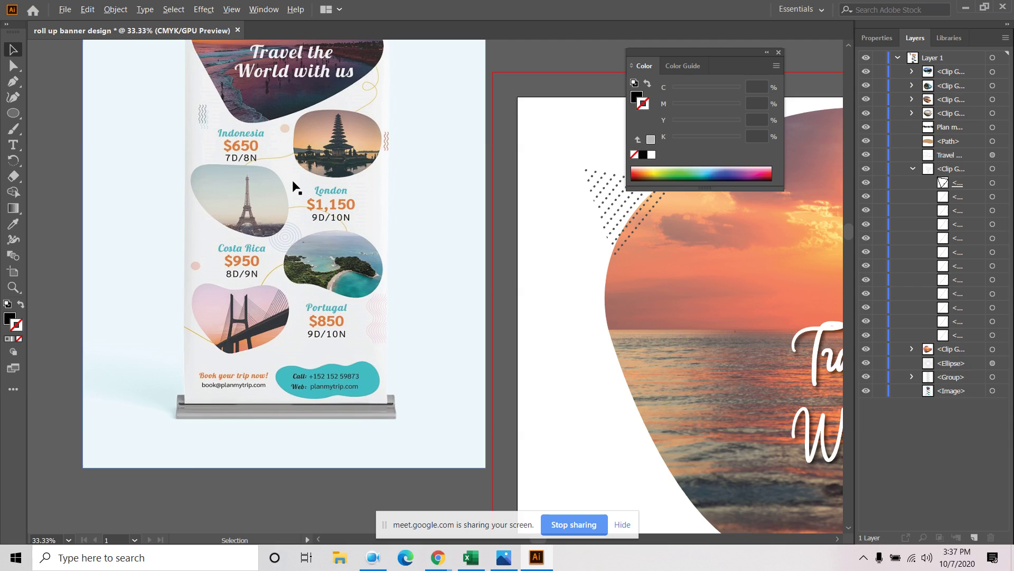
scroll(294, 187, "down", 1)
left_click_drag(534, 296, 361, 227)
scroll(360, 226, "down", 1)
left_click_drag(491, 358, 428, 305)
scroll(483, 334, "down", 1)
left_click(15, 144)
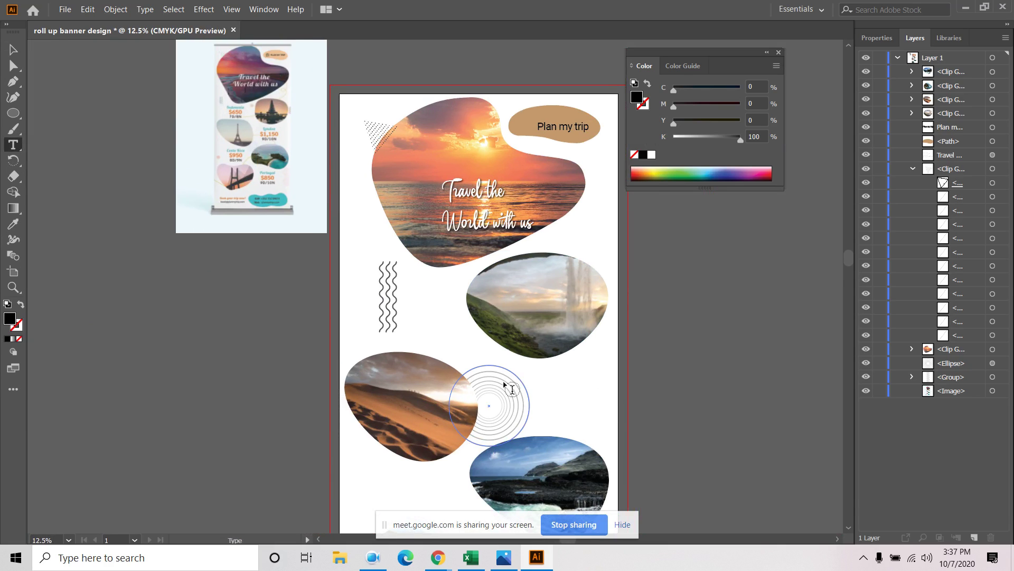
left_click(413, 331)
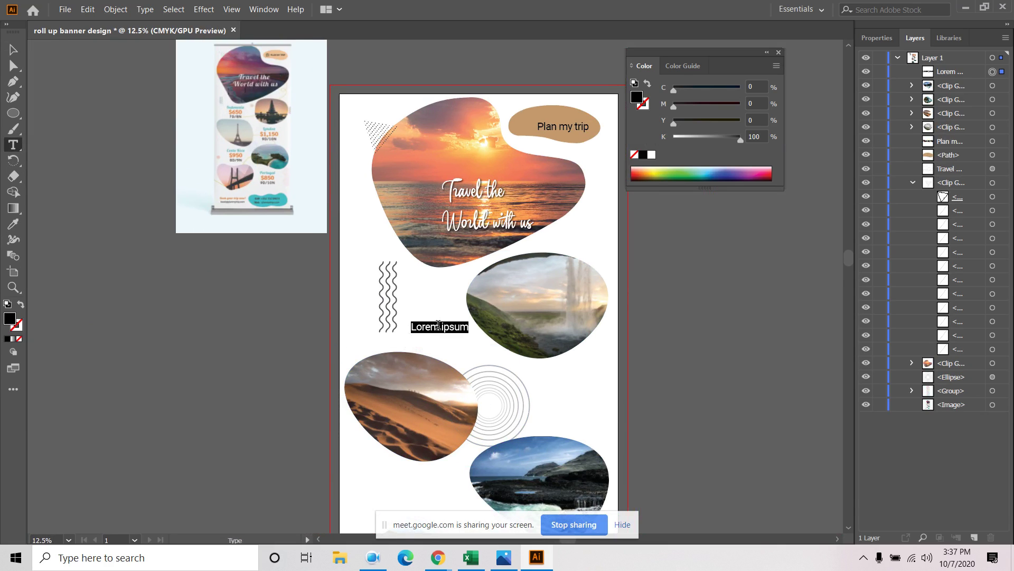
scroll(406, 334, "up", 2)
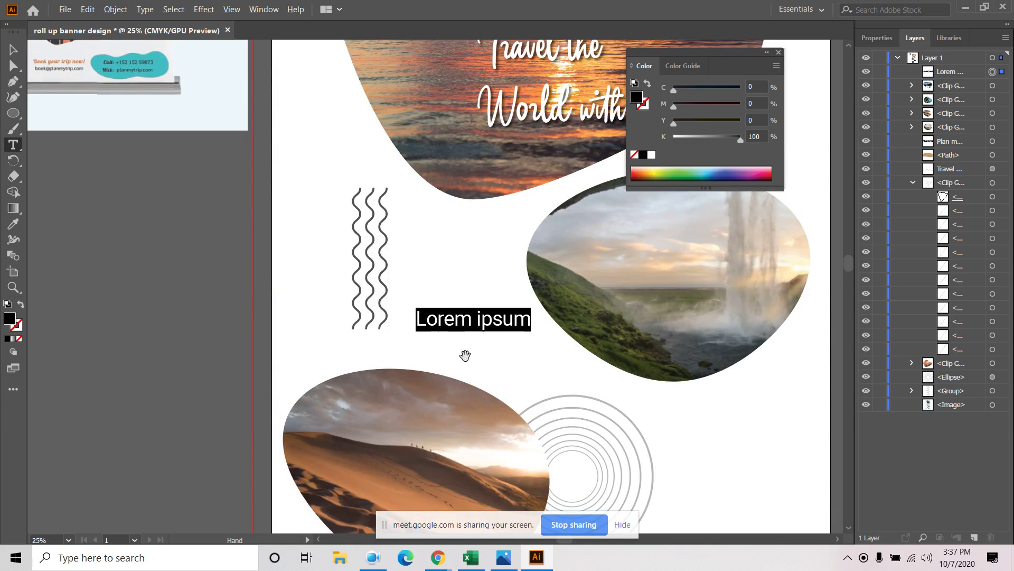
scroll(465, 355, "down", 1)
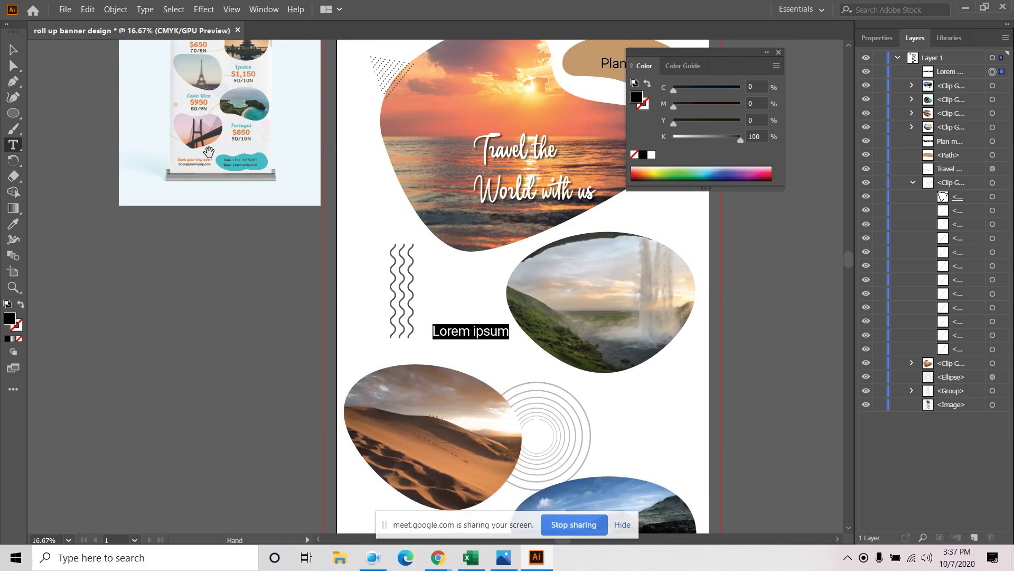
scroll(208, 151, "up", 1)
scroll(539, 340, "down", 2)
key("BackSpace")
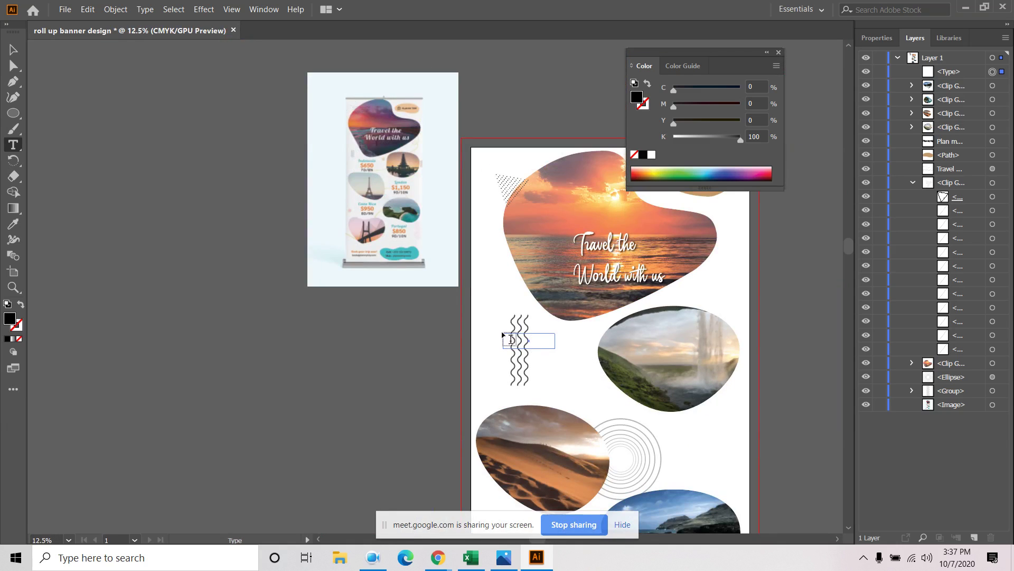
left_click(507, 338)
key("ctrl+z")
key("v")
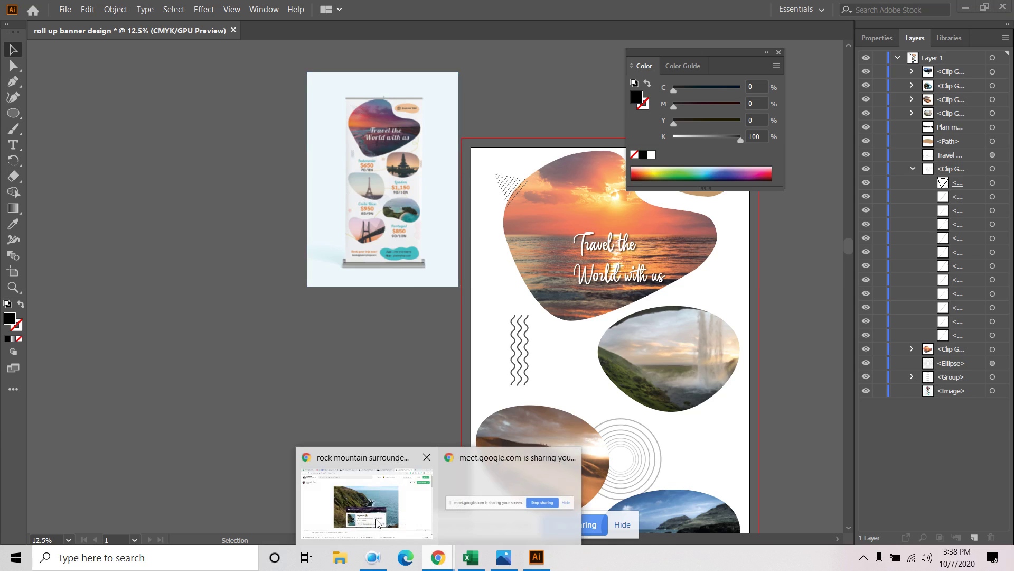
Switch to Chrome and open the desert dune photo's Unsplash page
left_click(366, 497)
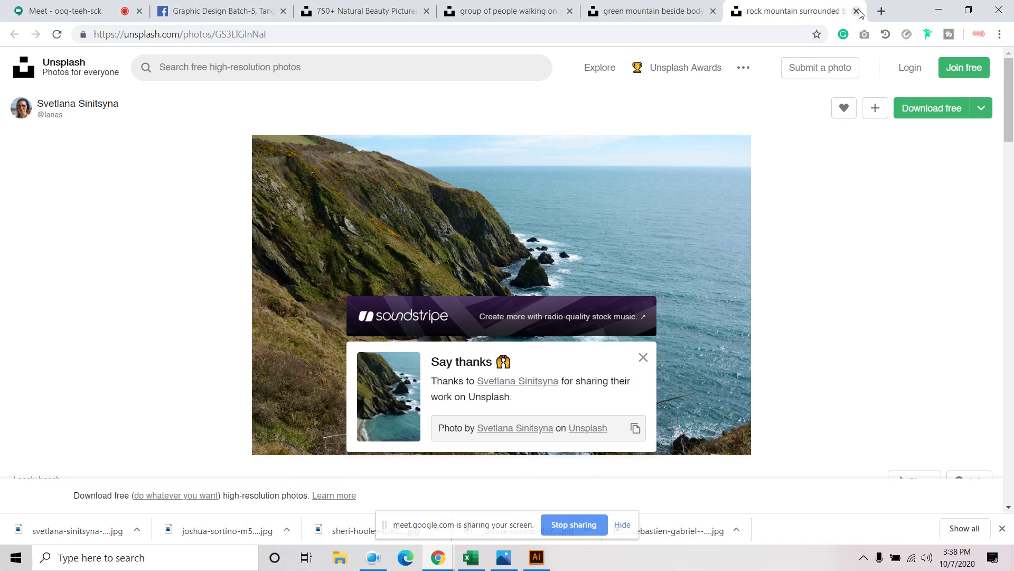
left_click(576, 15)
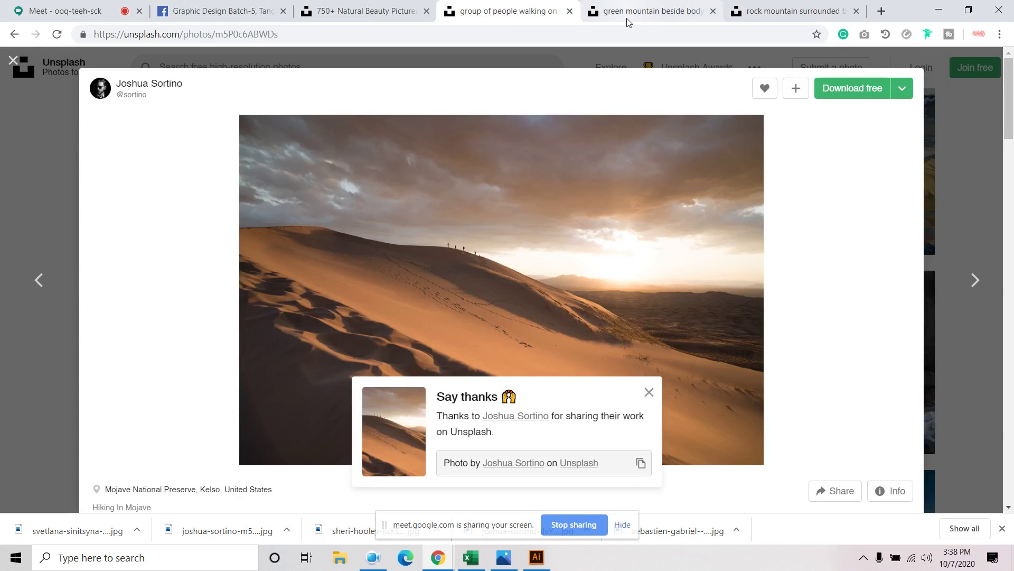
scroll(506, 262, "down", 6)
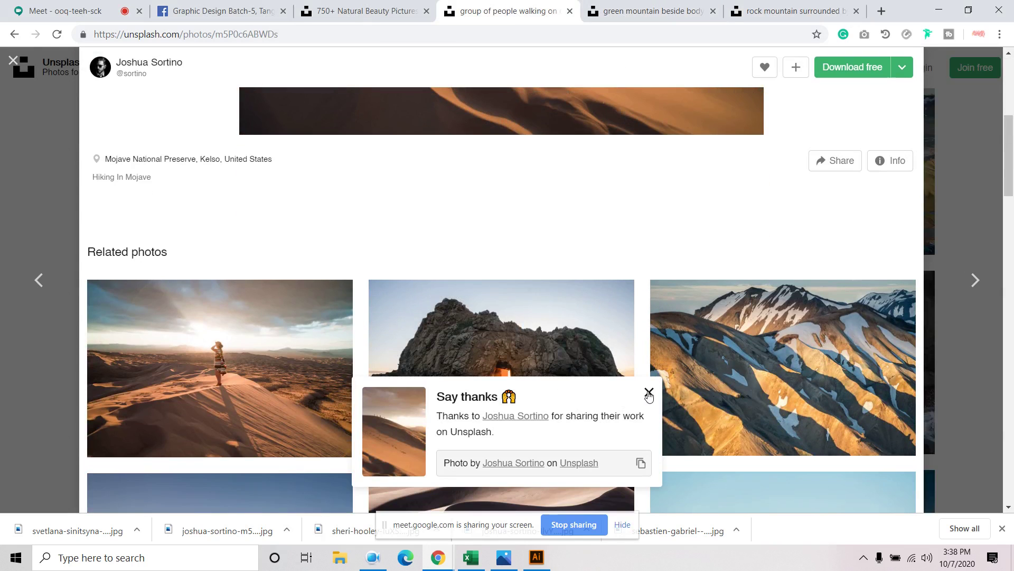
left_click(649, 392)
scroll(285, 307, "up", 1)
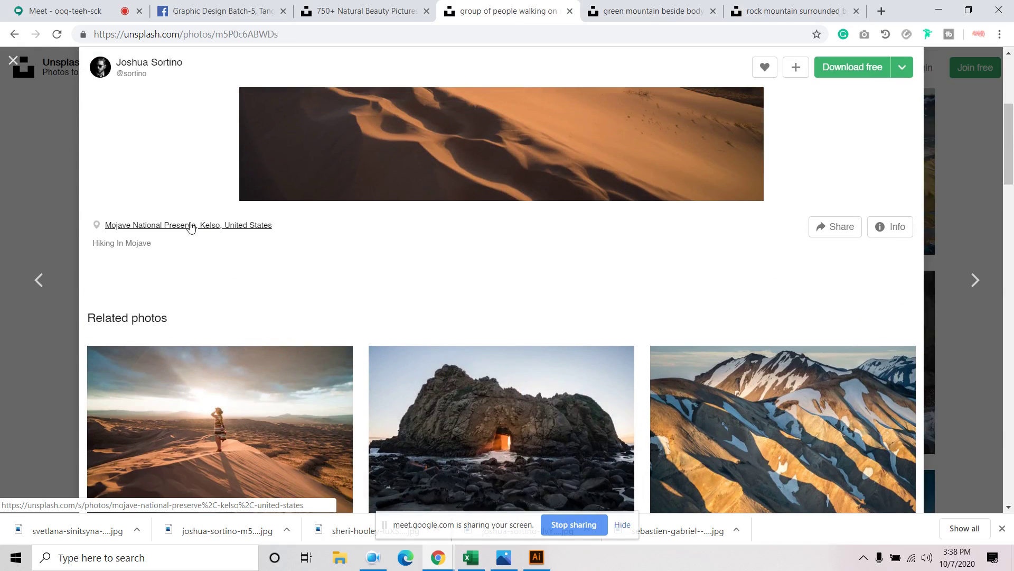
Copy the location text 'Mojave National Preserve, Kelso'
left_click_drag(104, 228, 211, 230)
left_click_drag(280, 230, 216, 227)
left_click(197, 245)
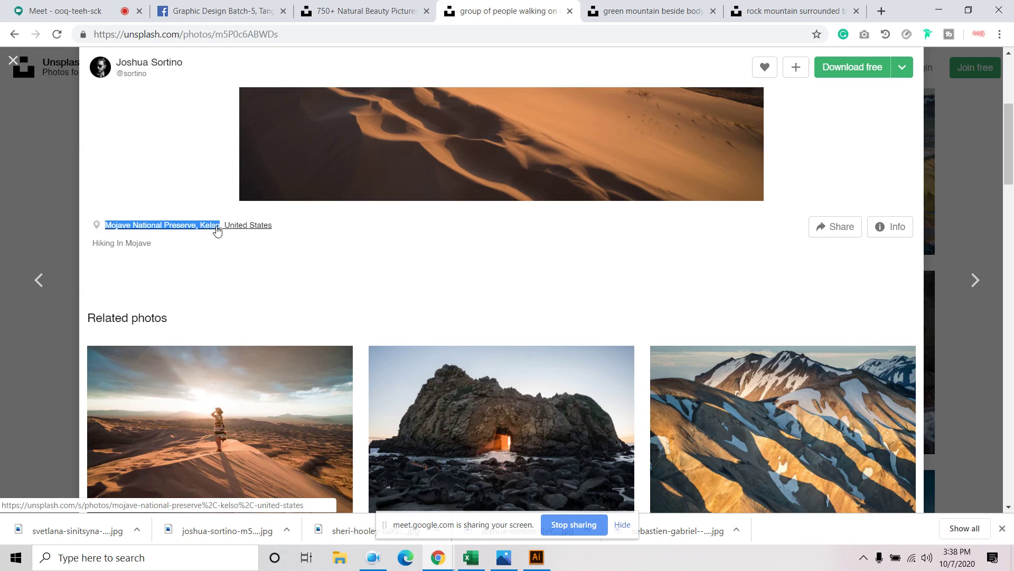
right_click(213, 227)
left_click(265, 329)
Paste the copied location text beside the wavy lines and trim it down to 'Kelso'
left_click(535, 561)
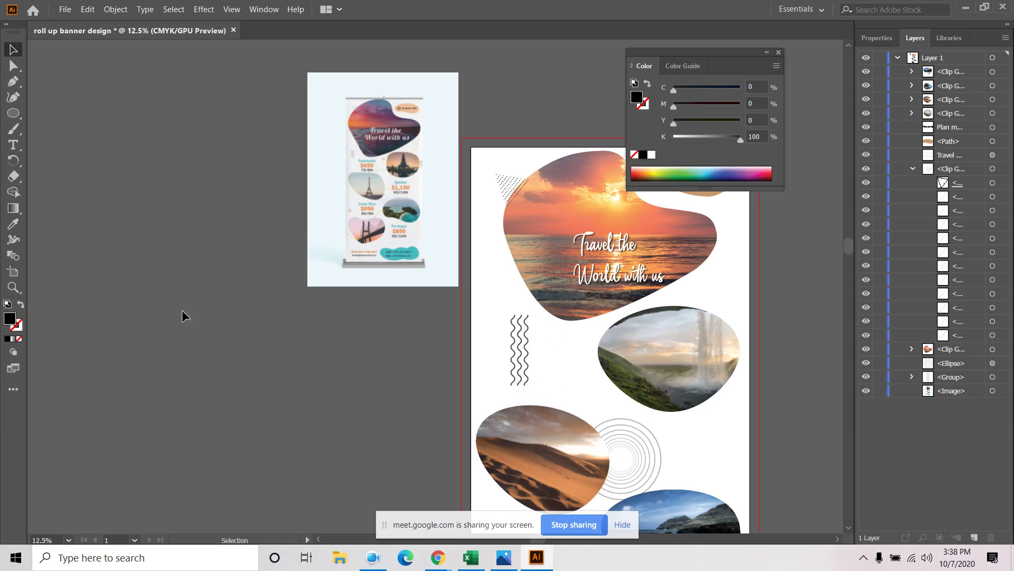
left_click(13, 144)
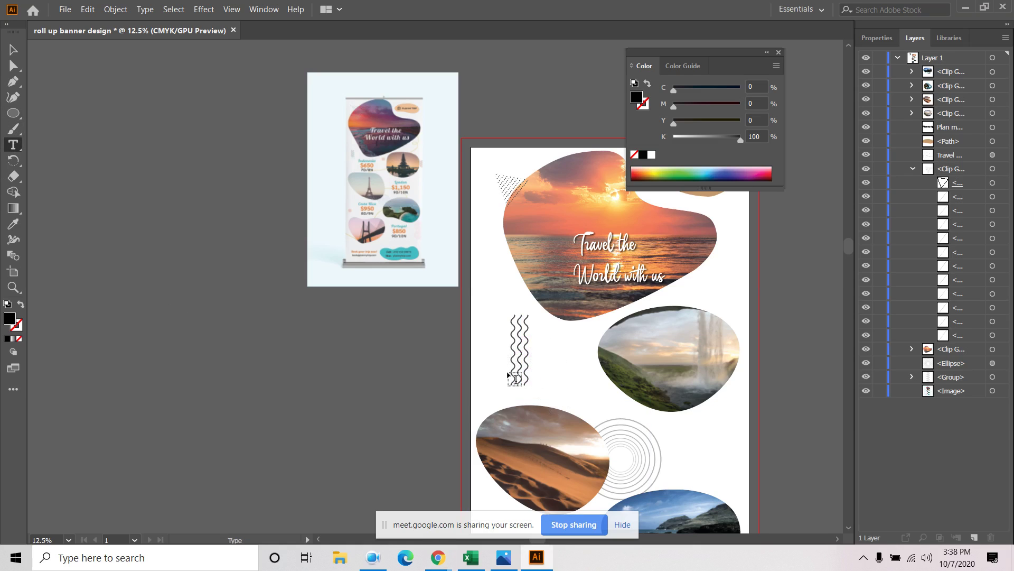
left_click(552, 378)
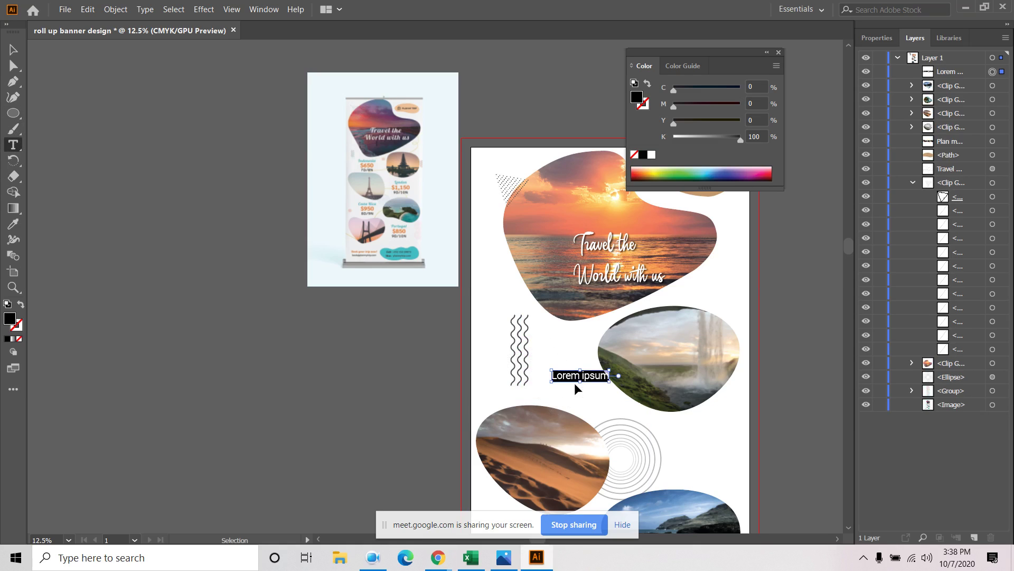
key("ctrl+v")
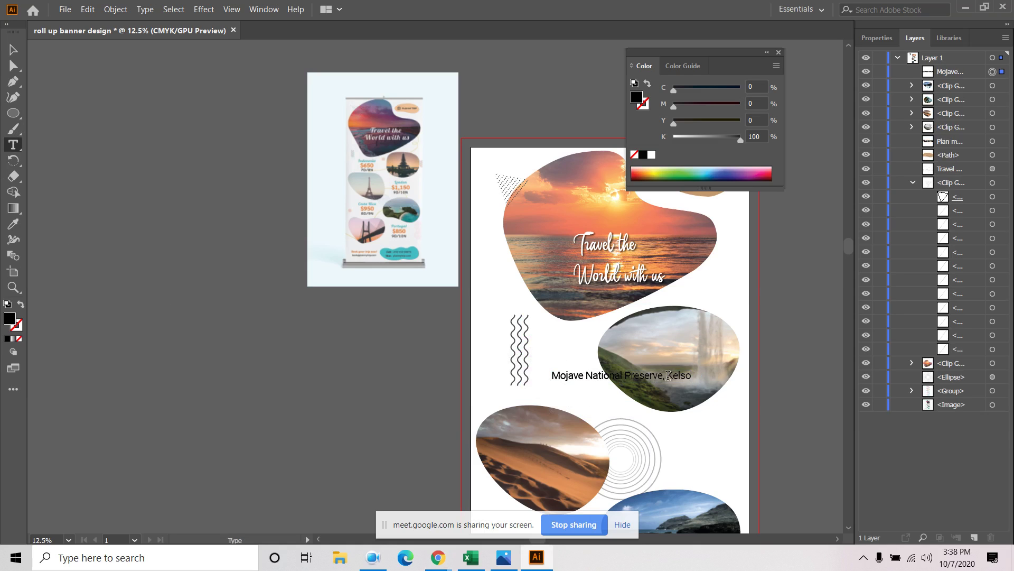
left_click_drag(668, 373, 471, 374)
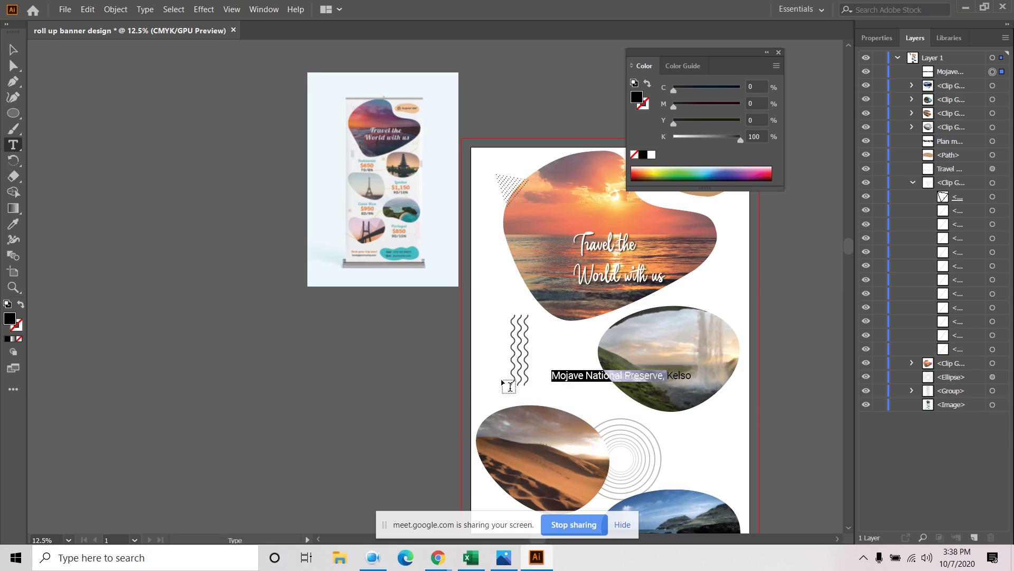
key("BackSpace")
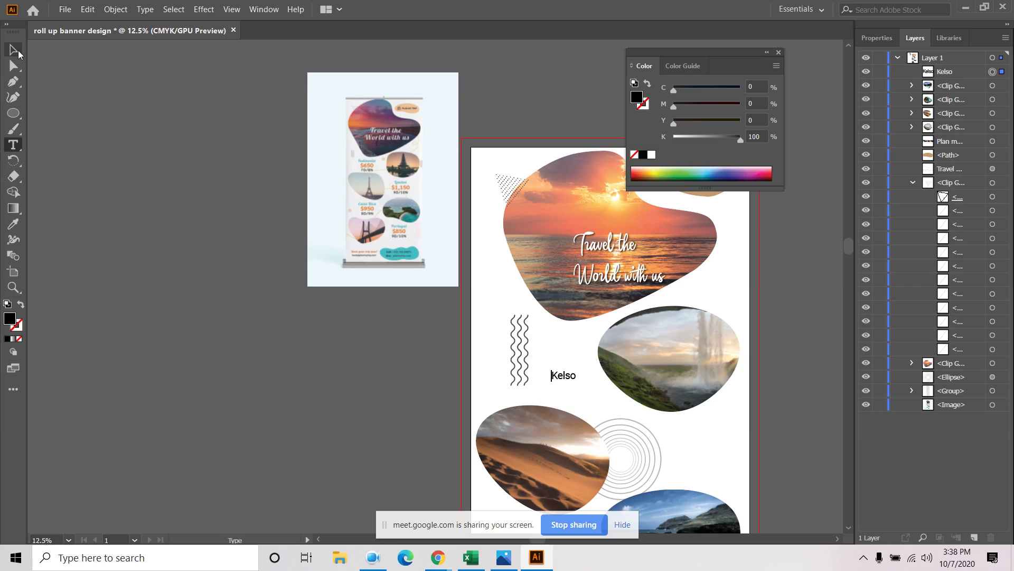
left_click(13, 49)
Compare with the reference banner and nudge the Kelso label slightly upward
scroll(371, 236, "up", 1)
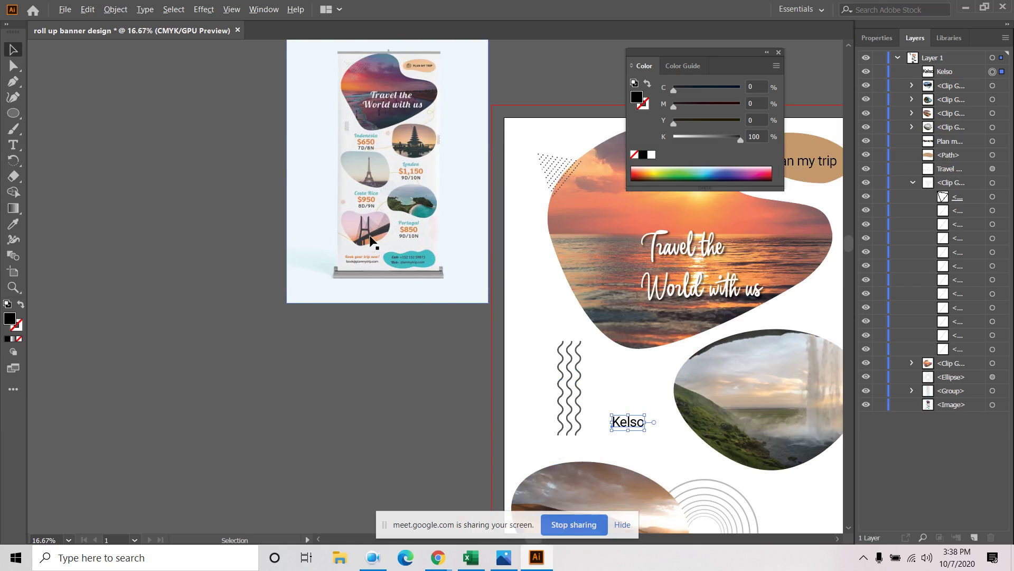
scroll(395, 235, "up", 2)
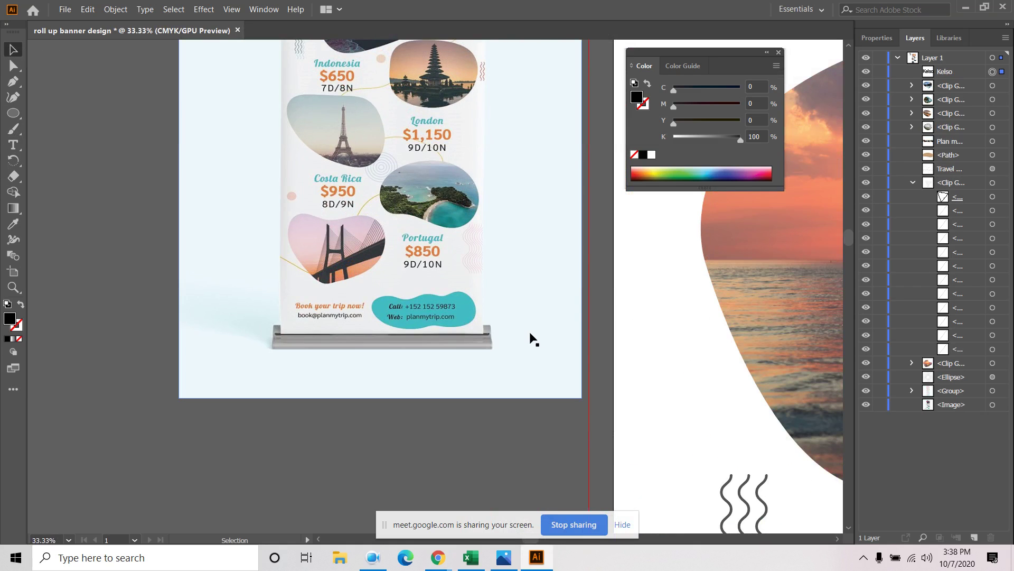
scroll(533, 340, "down", 1)
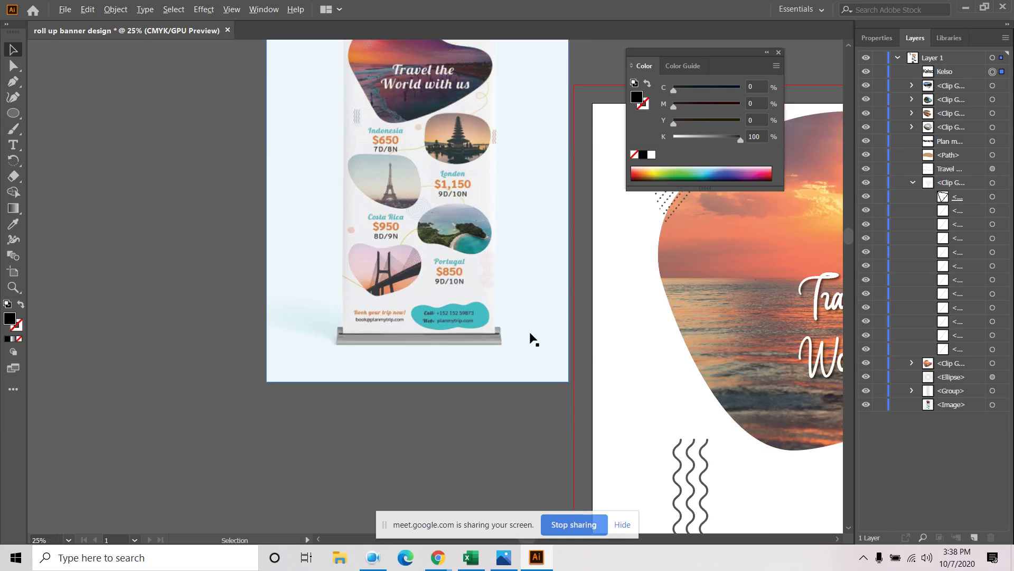
scroll(397, 159, "up", 1)
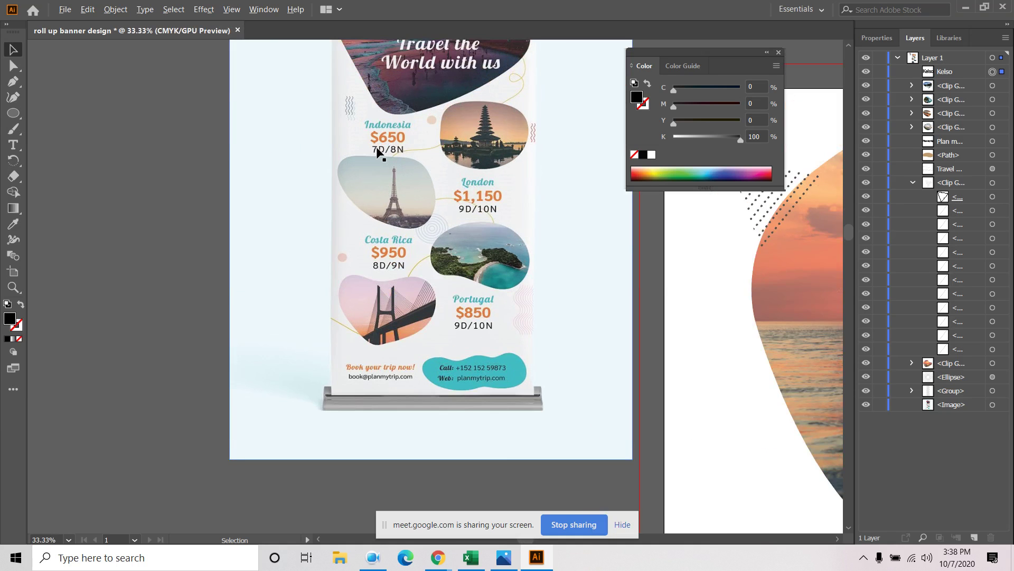
scroll(400, 160, "down", 1)
left_click_drag(548, 390, 330, 286)
scroll(332, 287, "down", 1)
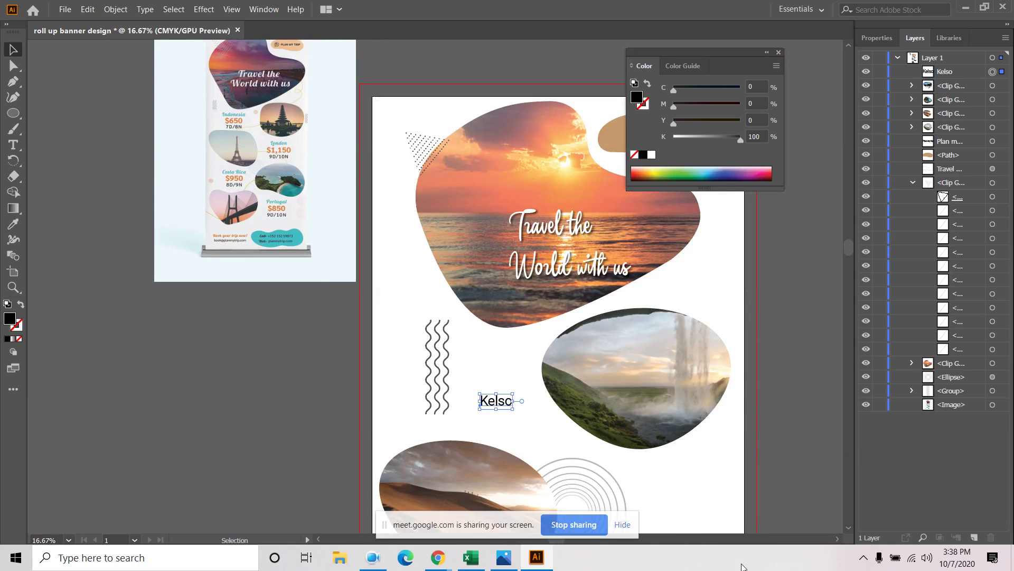
left_click_drag(497, 400, 494, 382)
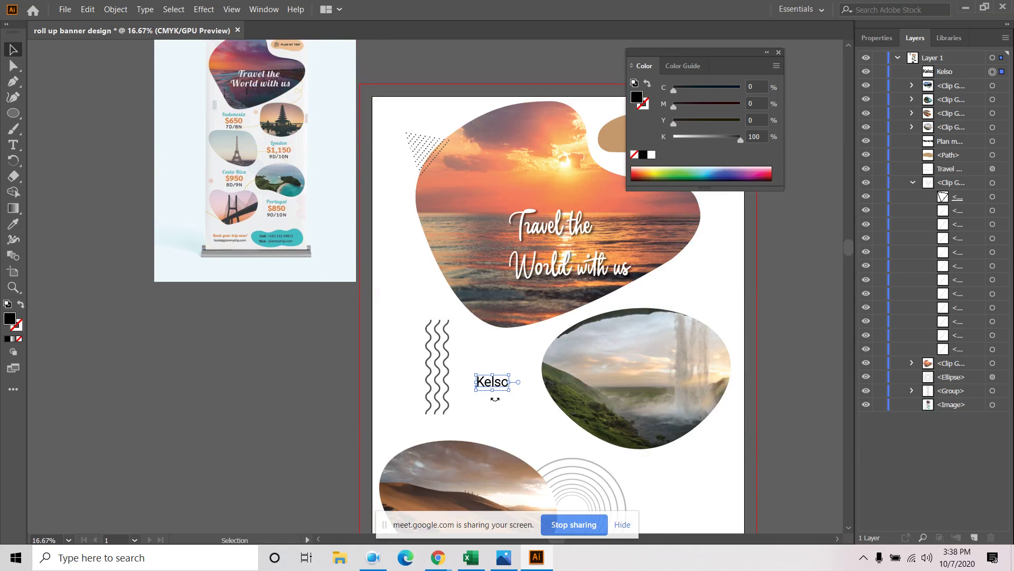
left_click(530, 421)
Add a '$650' text line and place it right under Kelso
left_click(13, 144)
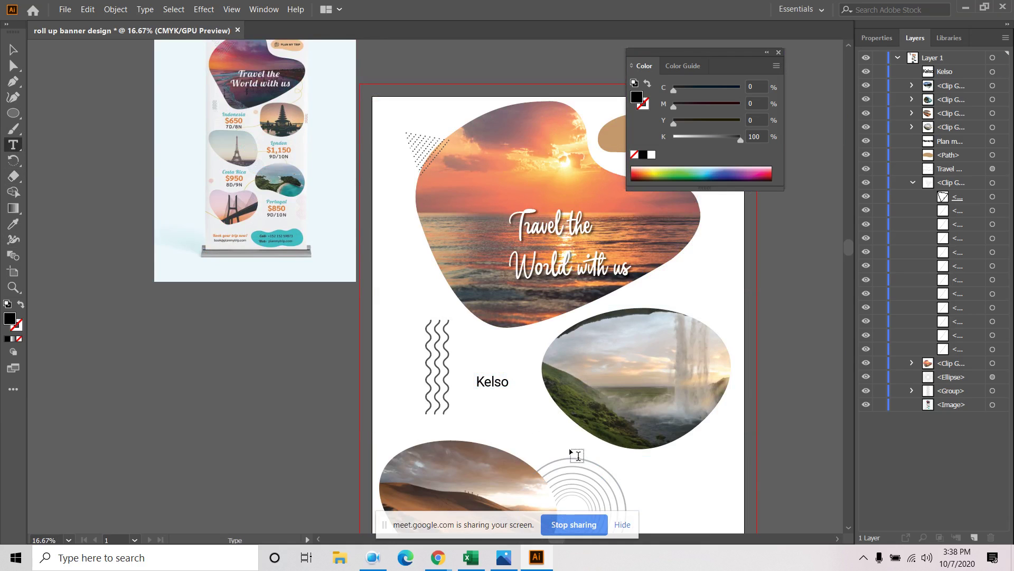
left_click(485, 415)
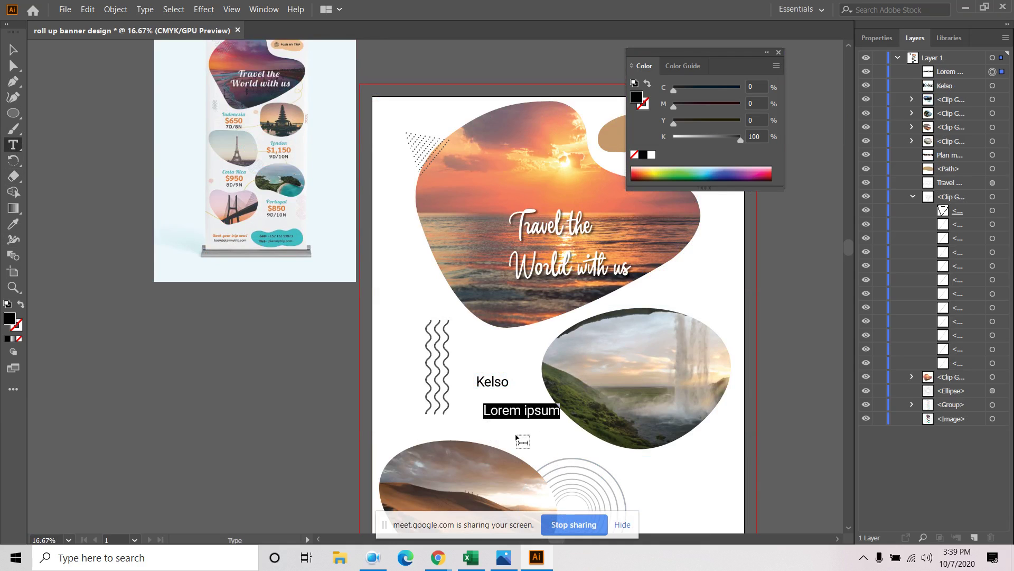
type("$")
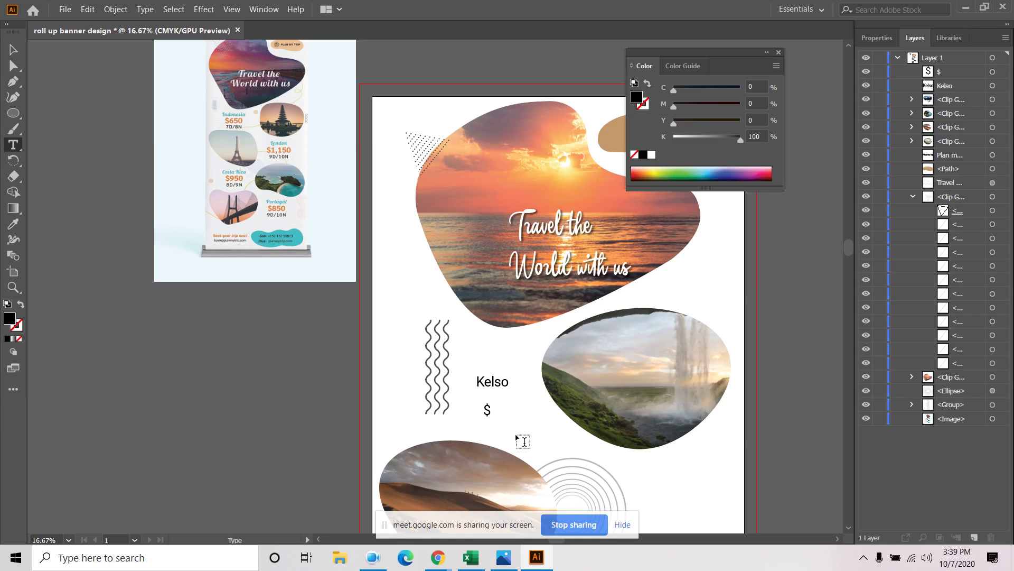
key("minus")
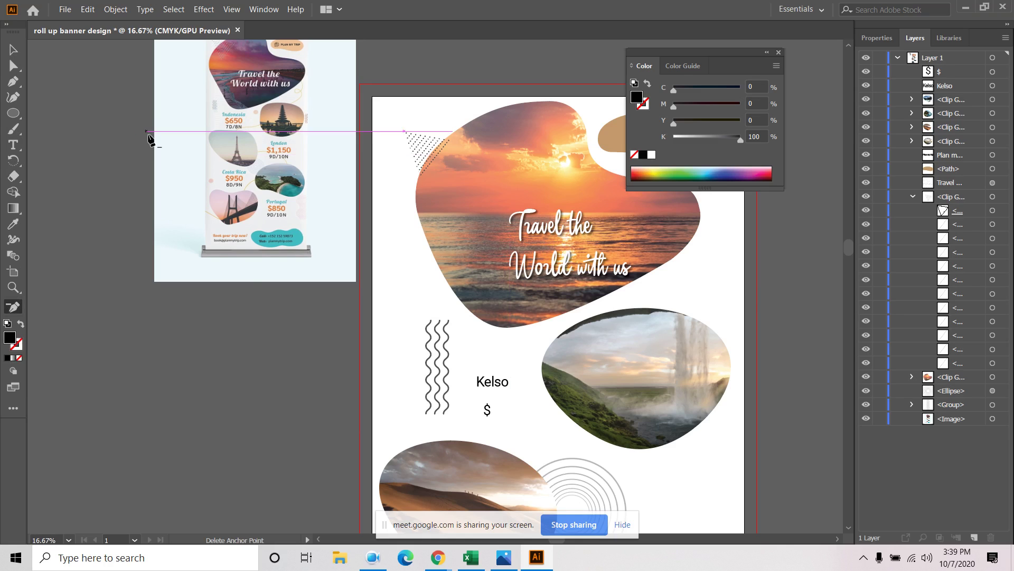
left_click(14, 150)
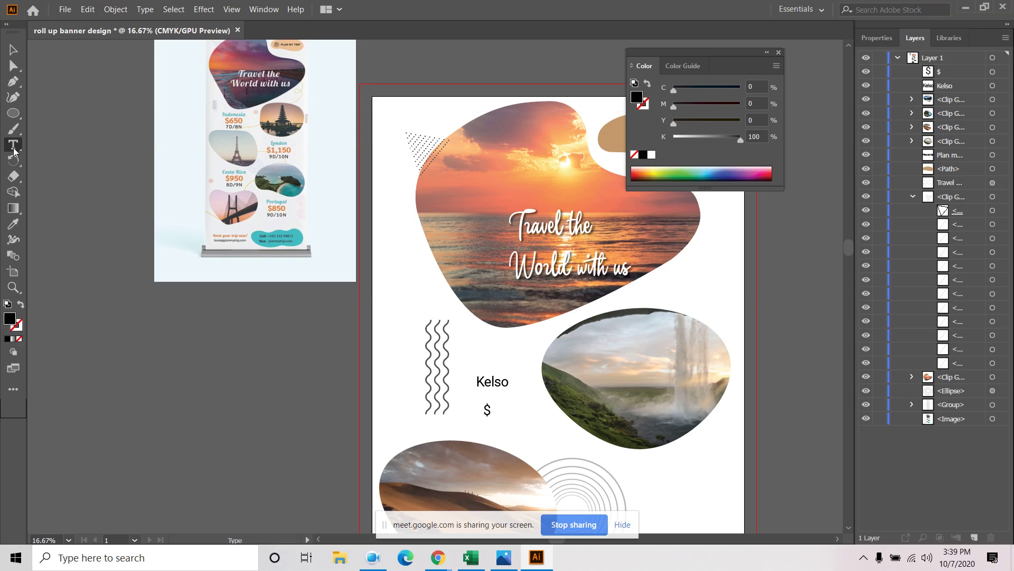
left_click(486, 409)
type("650")
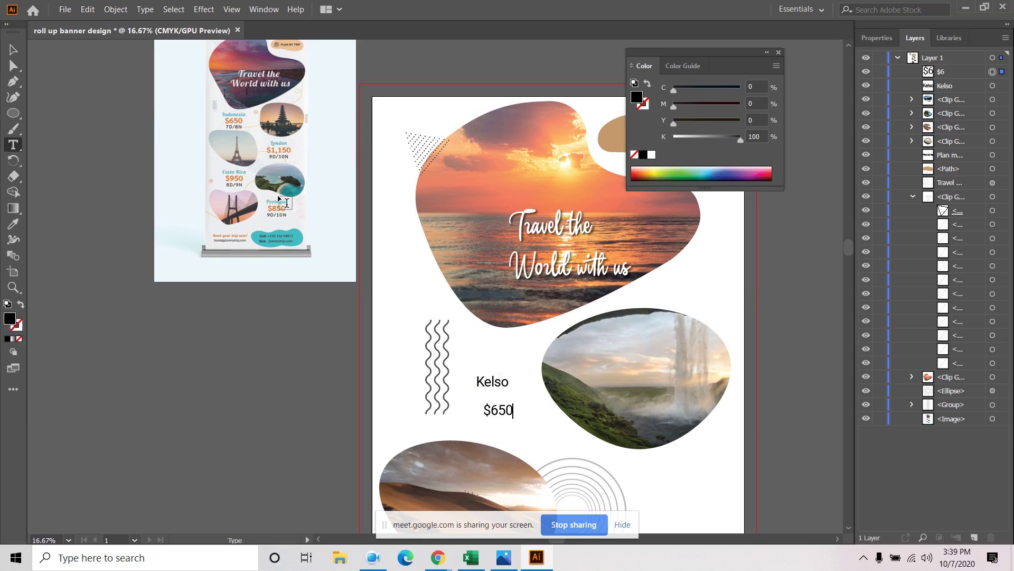
left_click(13, 49)
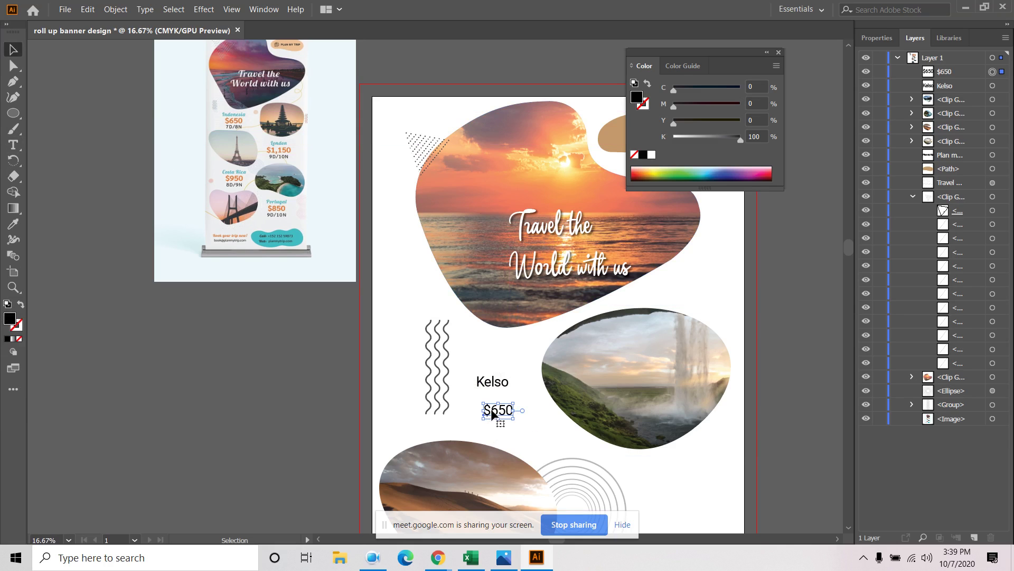
left_click_drag(493, 412, 484, 400)
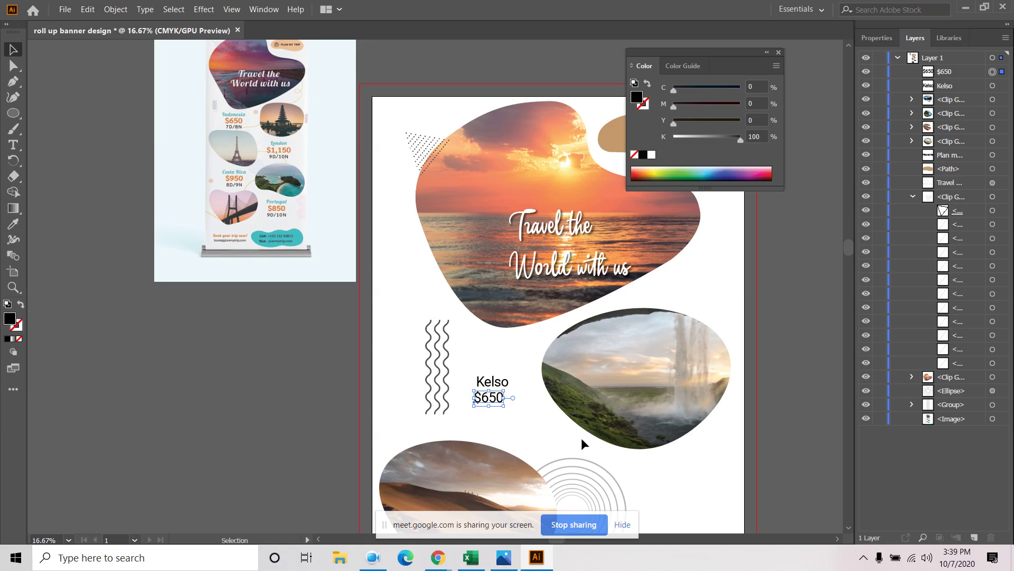
Add a '7D/8N' text line and stack it below $650
left_click(13, 144)
left_click(484, 426)
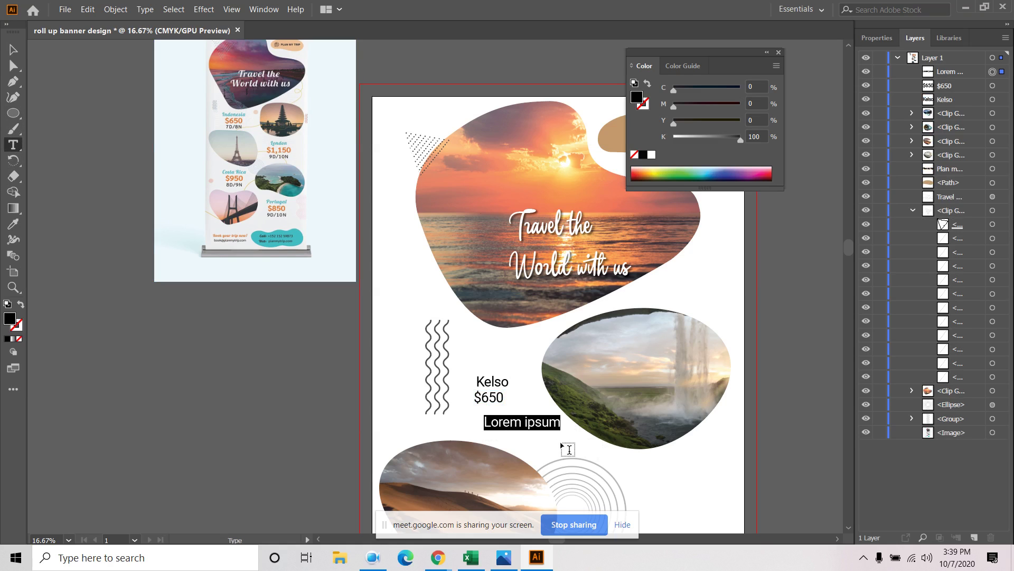
type("7D/")
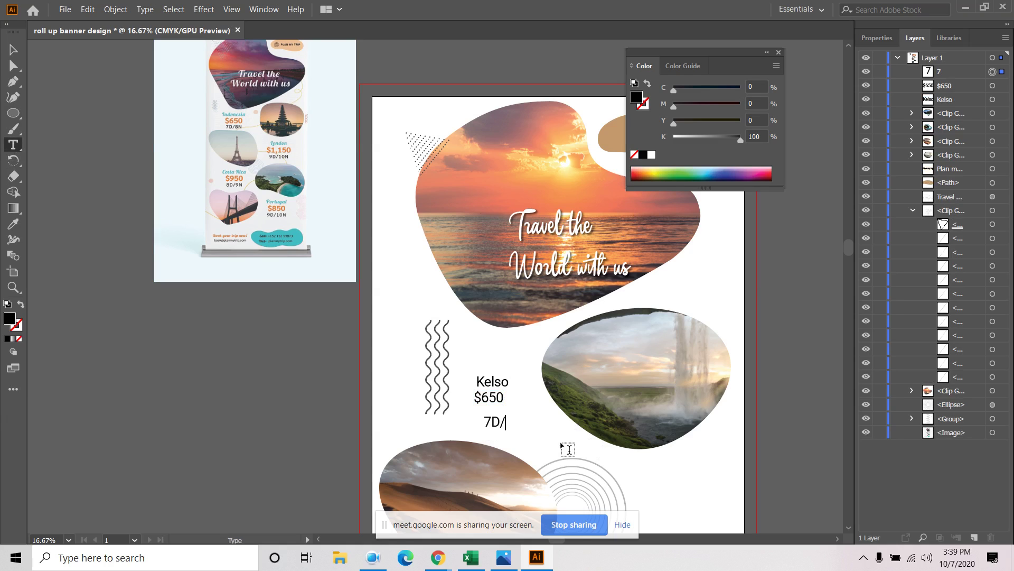
type("8N")
left_click(13, 50)
left_click_drag(506, 425, 493, 419)
left_click(534, 436)
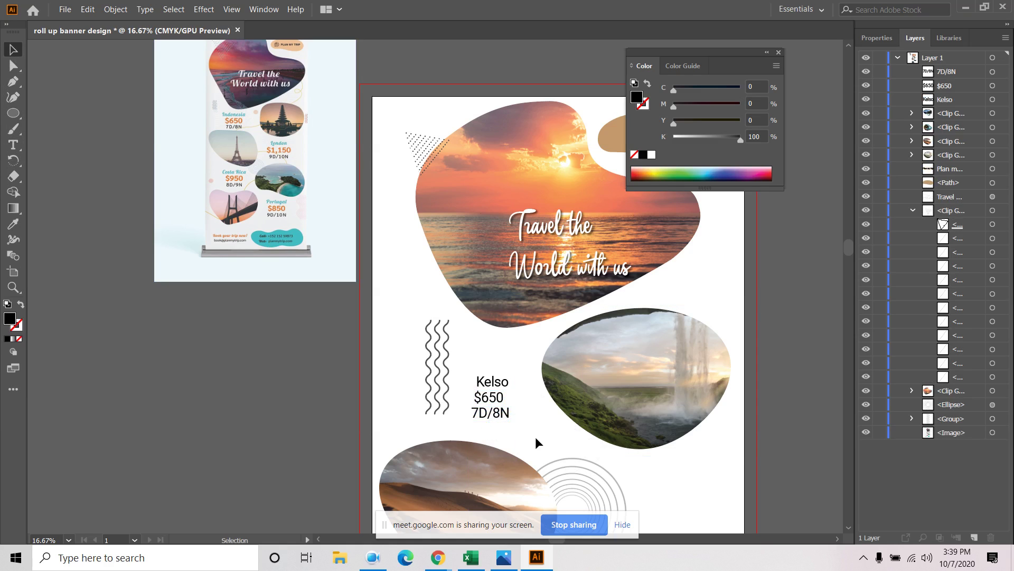
left_click(492, 385)
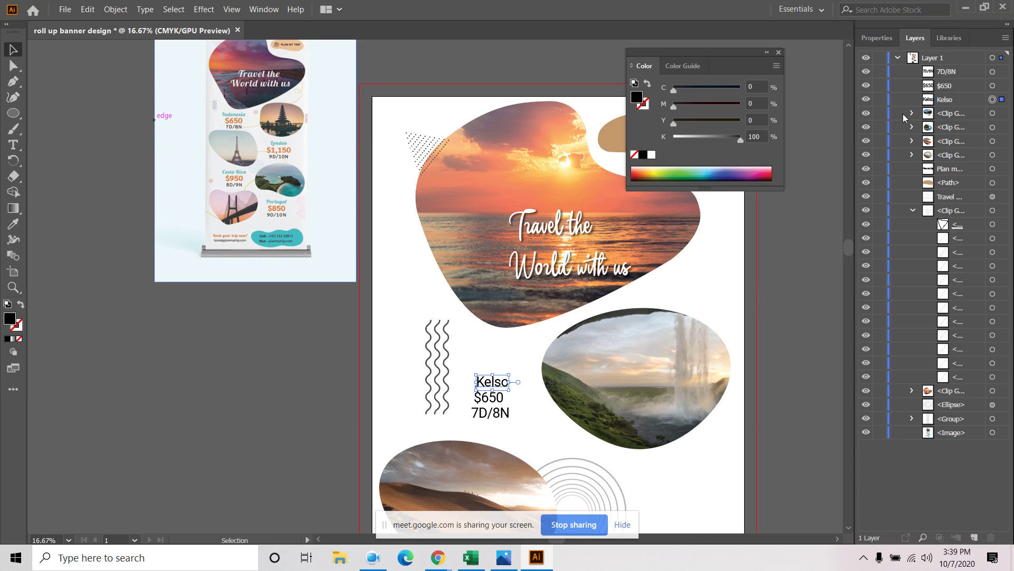
Check the headline's font, then try a font search for Kelso without applying one
left_click(877, 37)
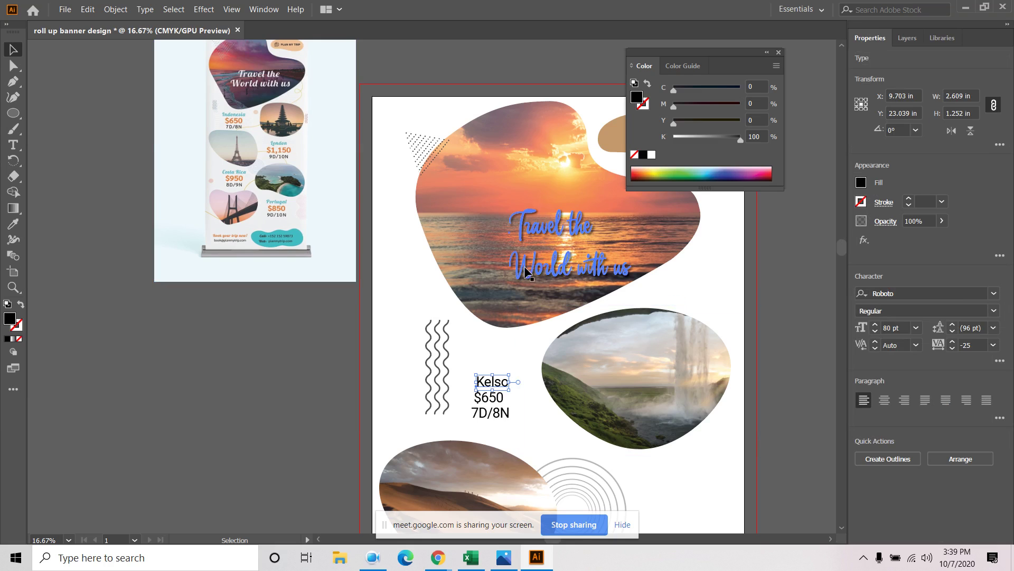
left_click(563, 263)
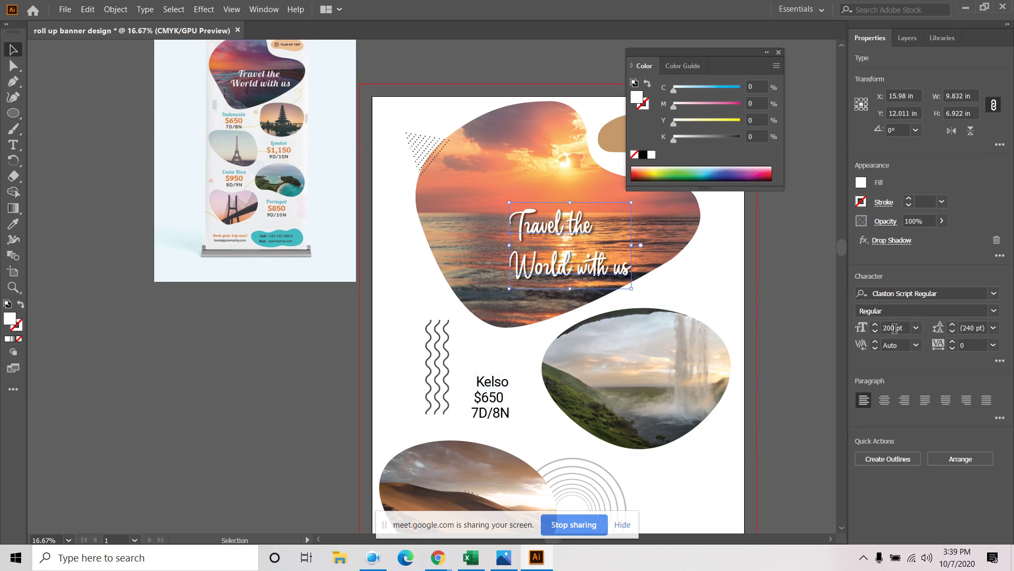
left_click(489, 384)
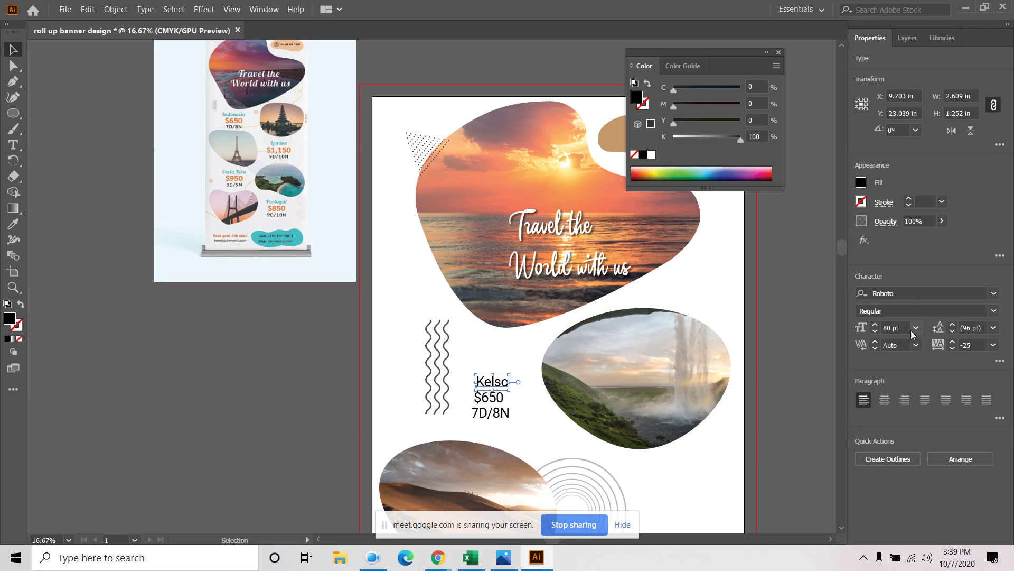
left_click(906, 288)
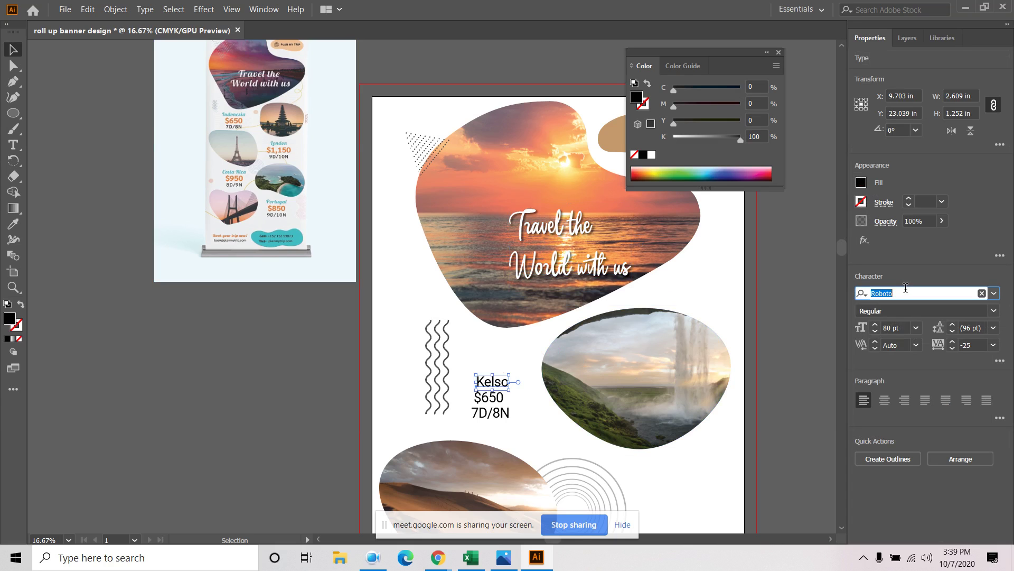
type("can")
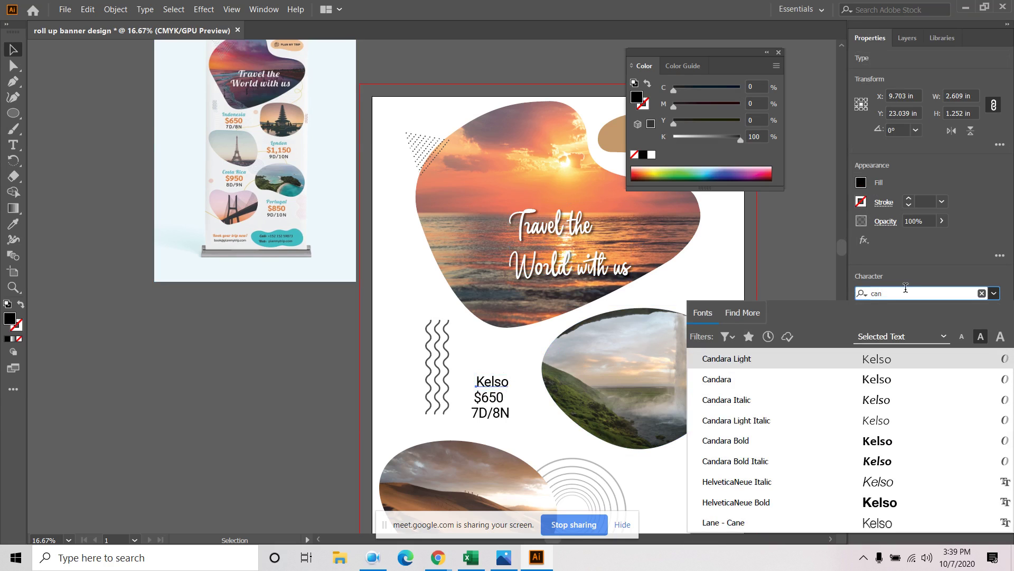
key("BackSpace")
type("s")
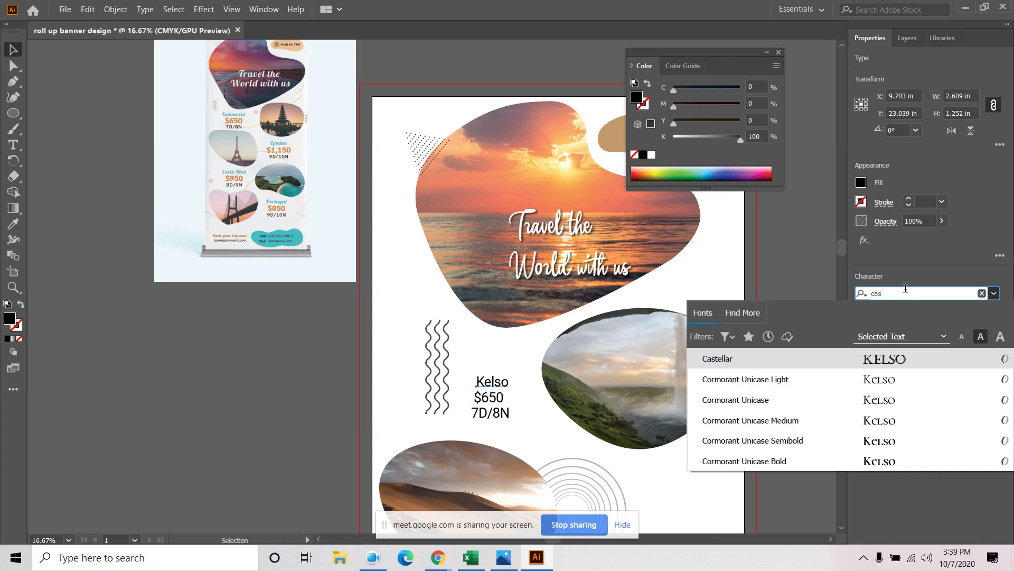
key("BackSpace")
key("BackSpace")
key("BackSpace")
type("s")
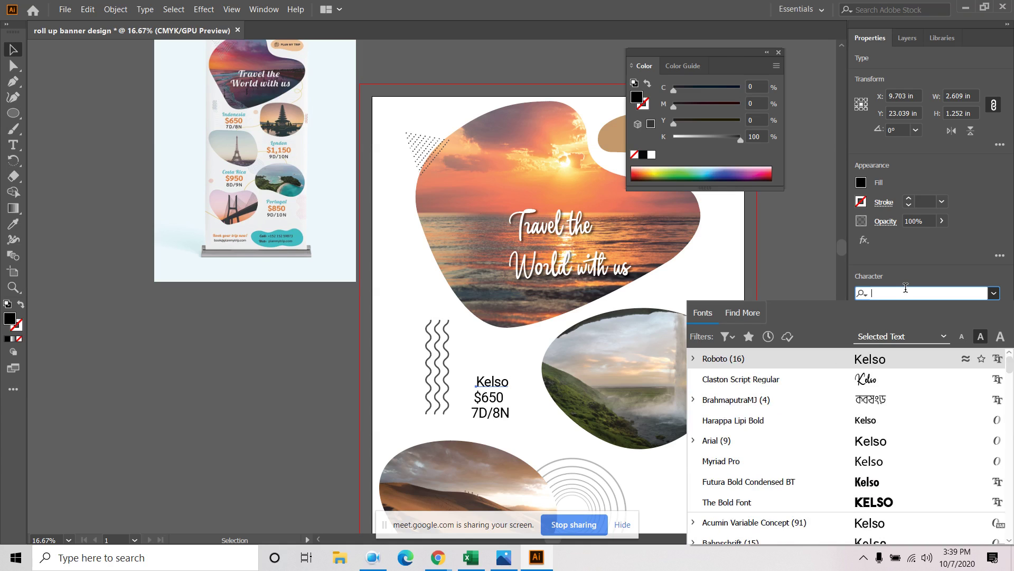
type("c")
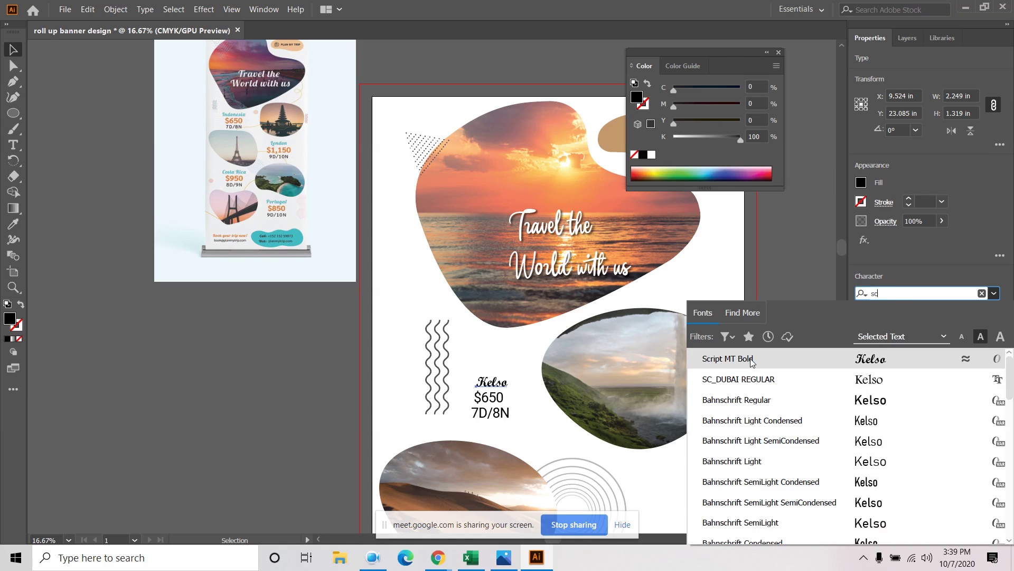
left_click(561, 229)
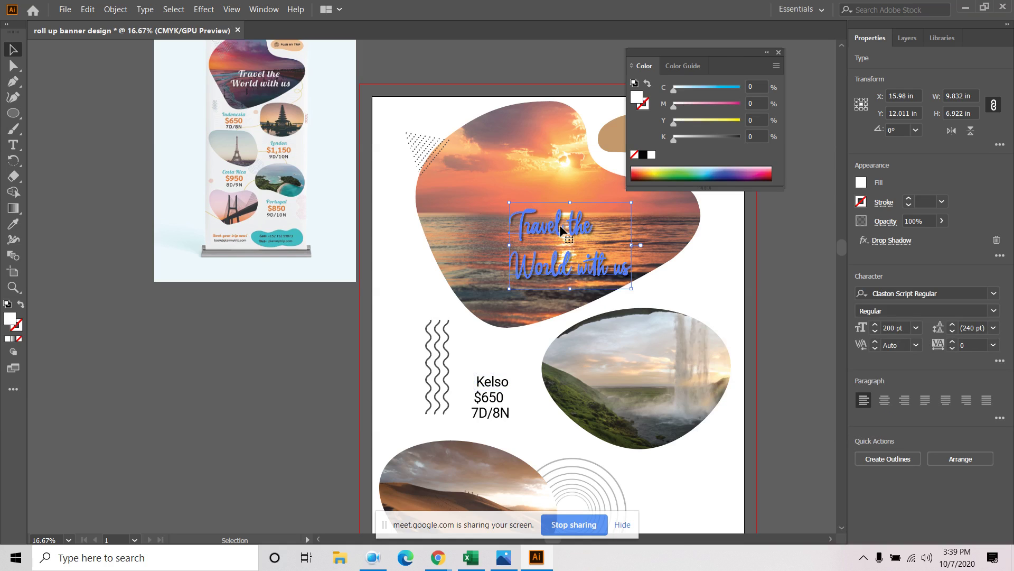
Set Kelso to Claston Script Regular at 150 pt and move it up-left off $650
left_click(491, 381)
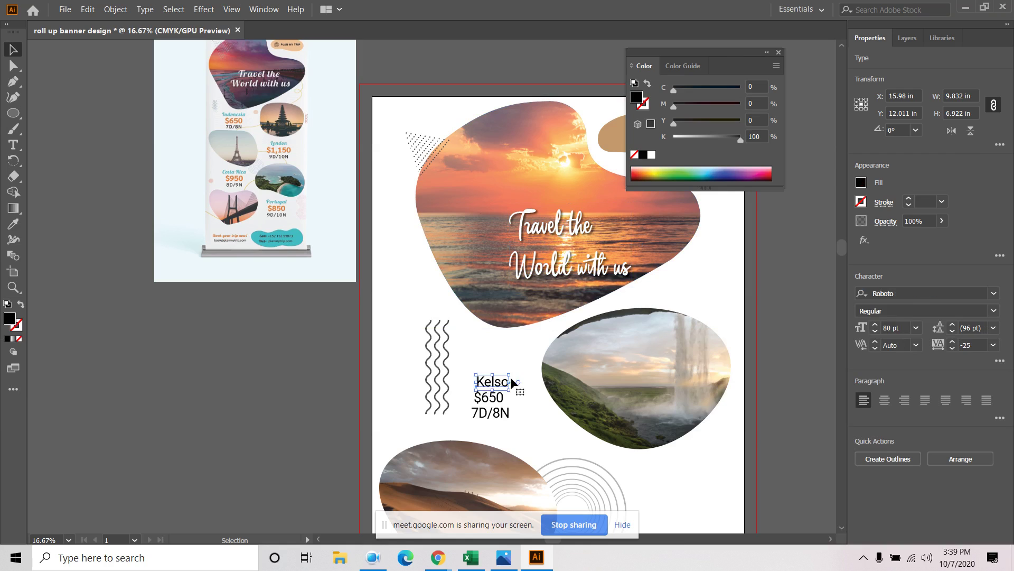
left_click(905, 293)
type("cl")
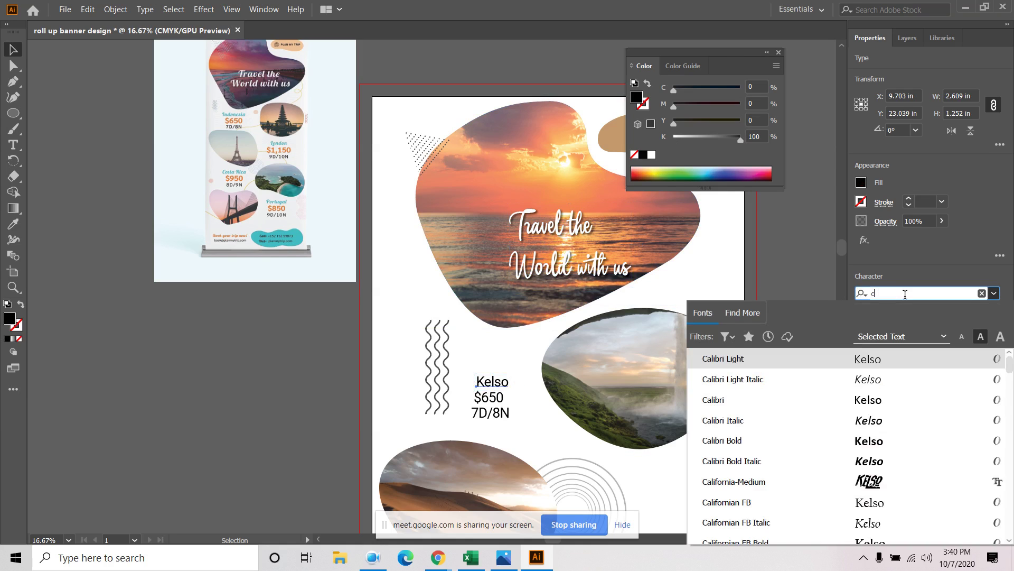
type("a")
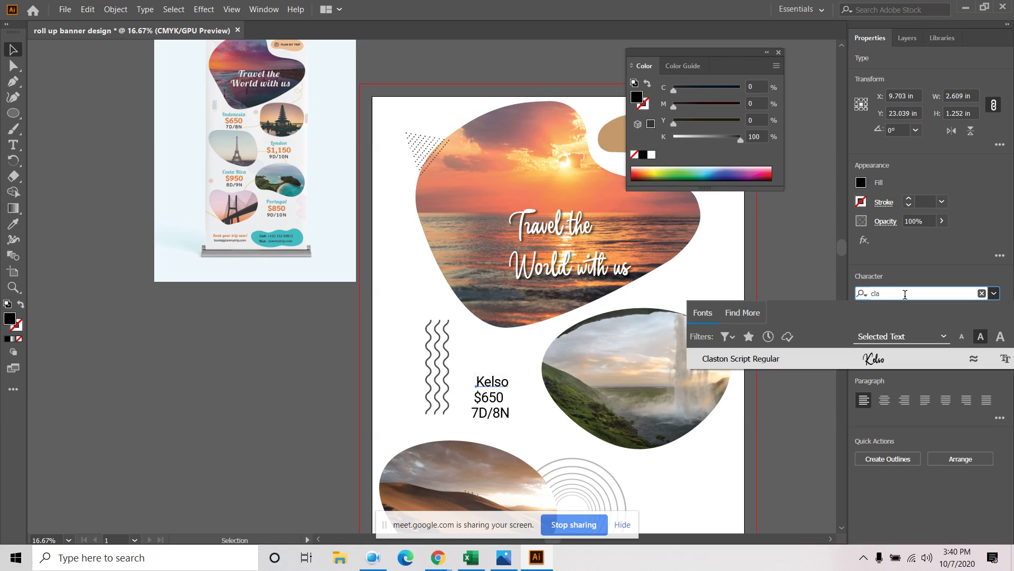
left_click(891, 358)
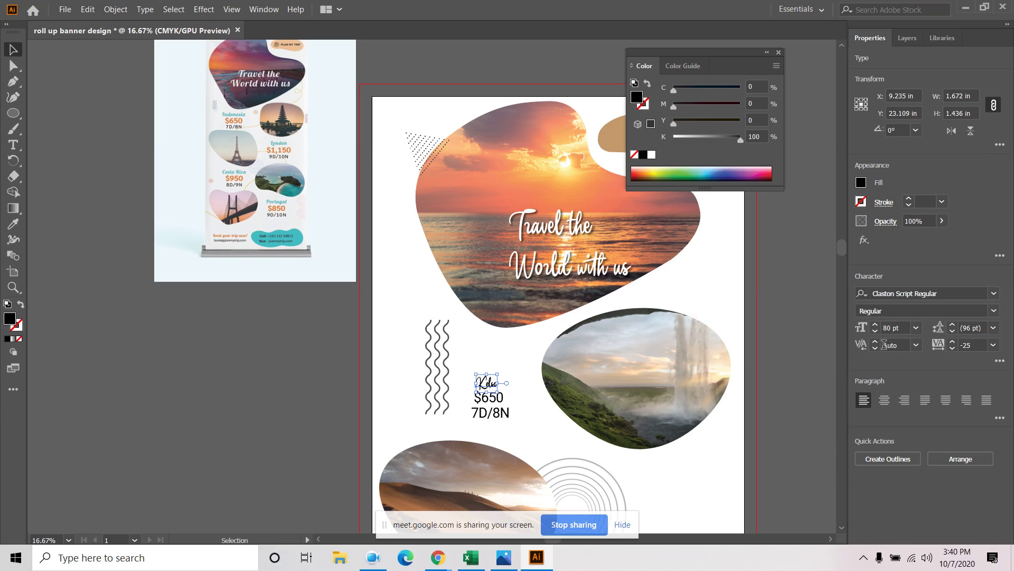
left_click(876, 326)
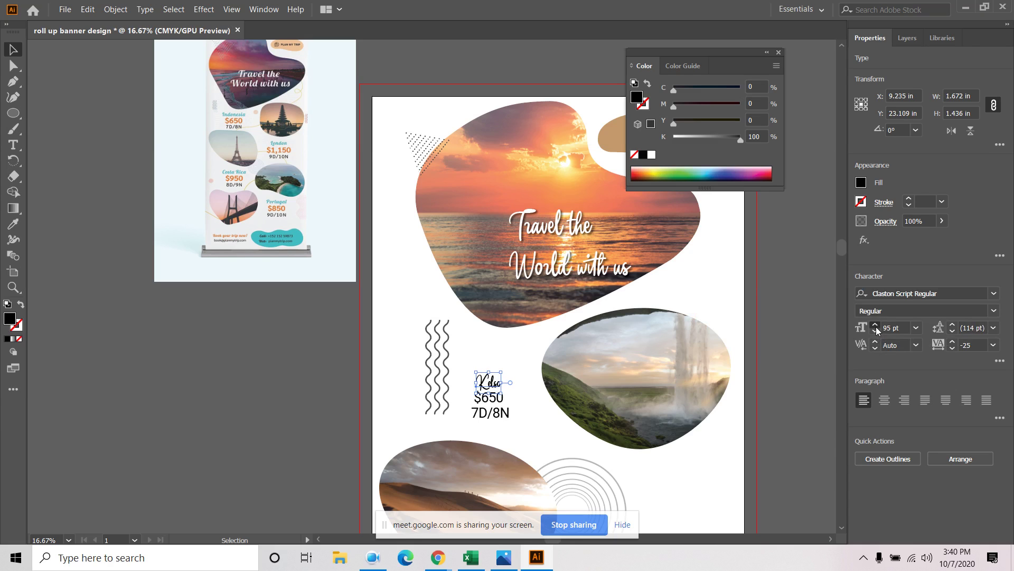
left_click(906, 328)
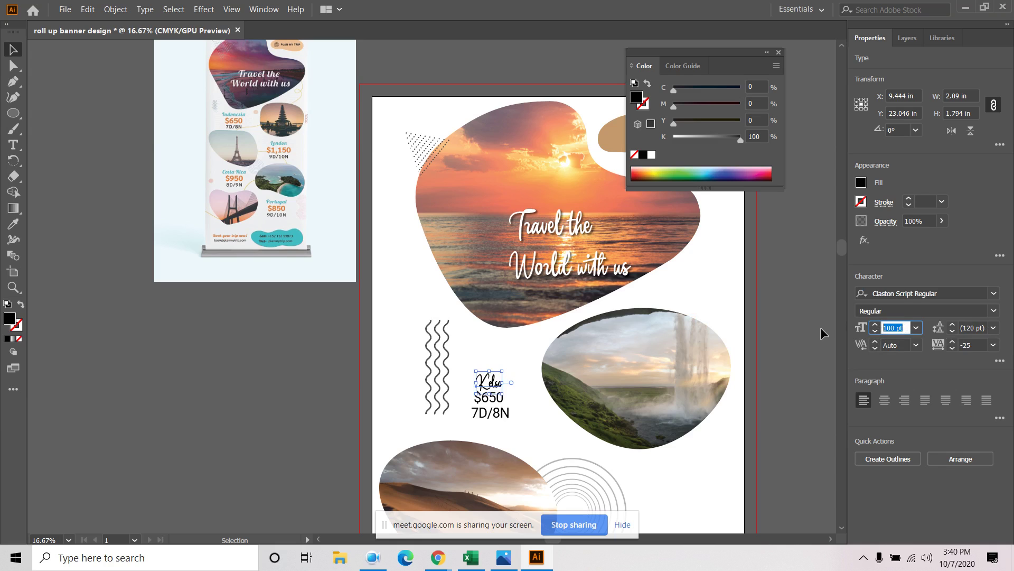
type("150")
key("Return")
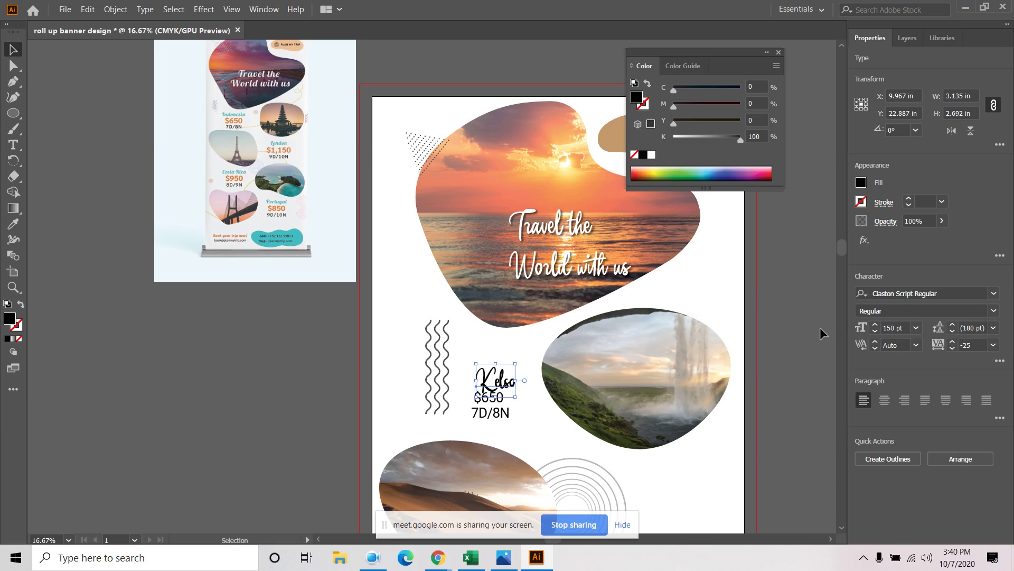
left_click_drag(500, 379, 486, 370)
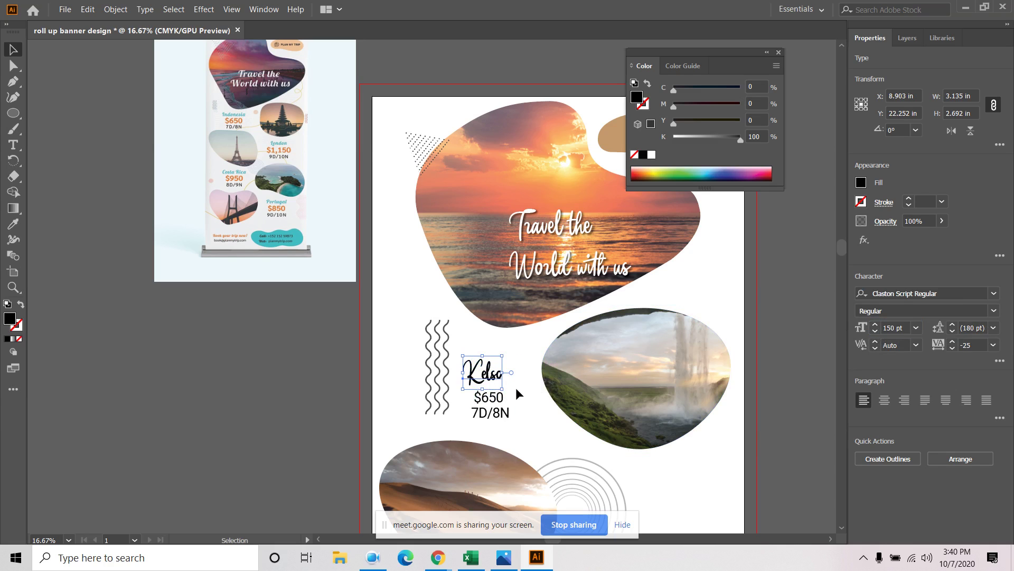
Set $650 to 100 pt Medium and shift it left under Kelso
left_click(494, 400)
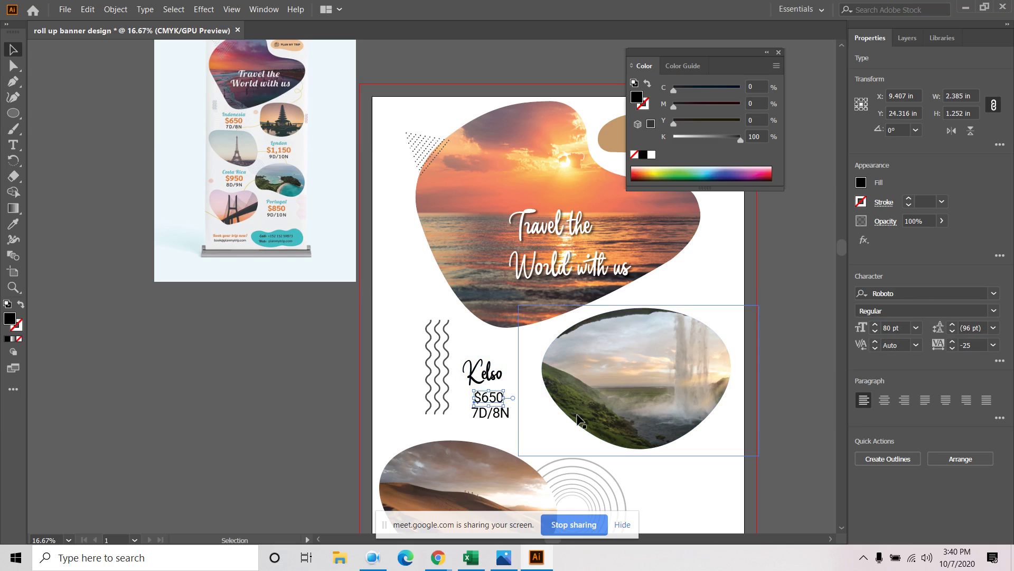
left_click(898, 328)
type("10")
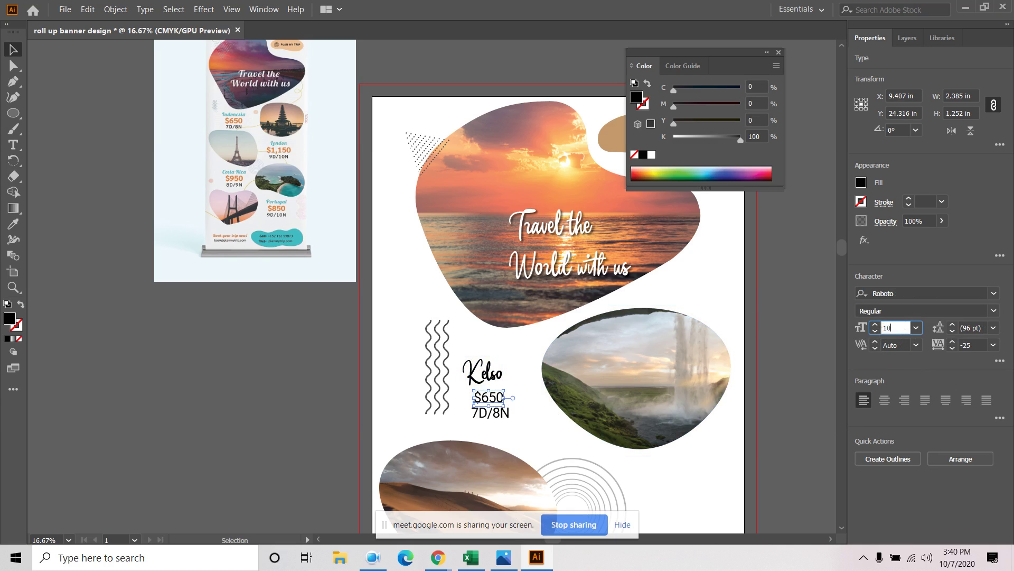
type("0")
key("Return")
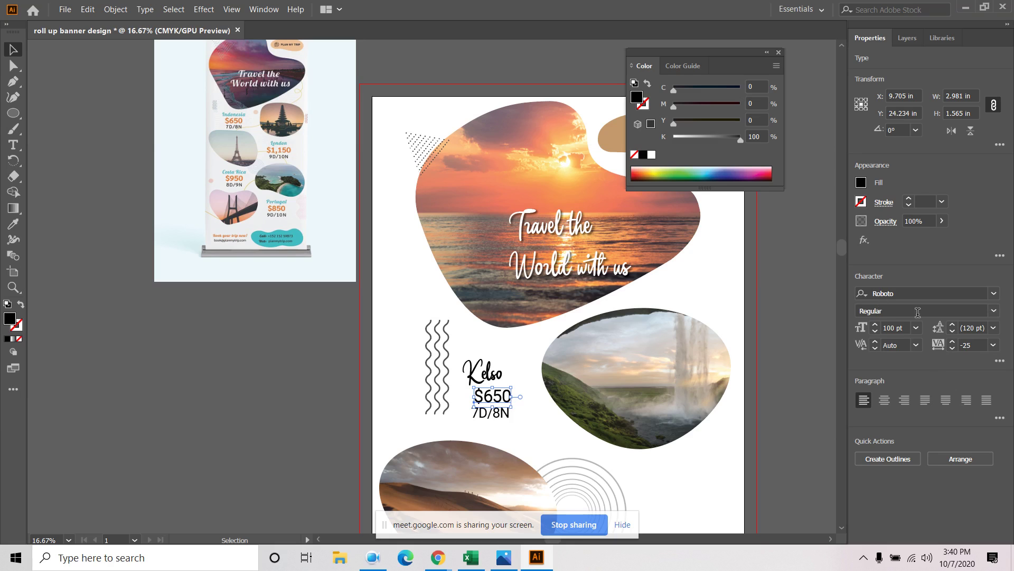
left_click(994, 310)
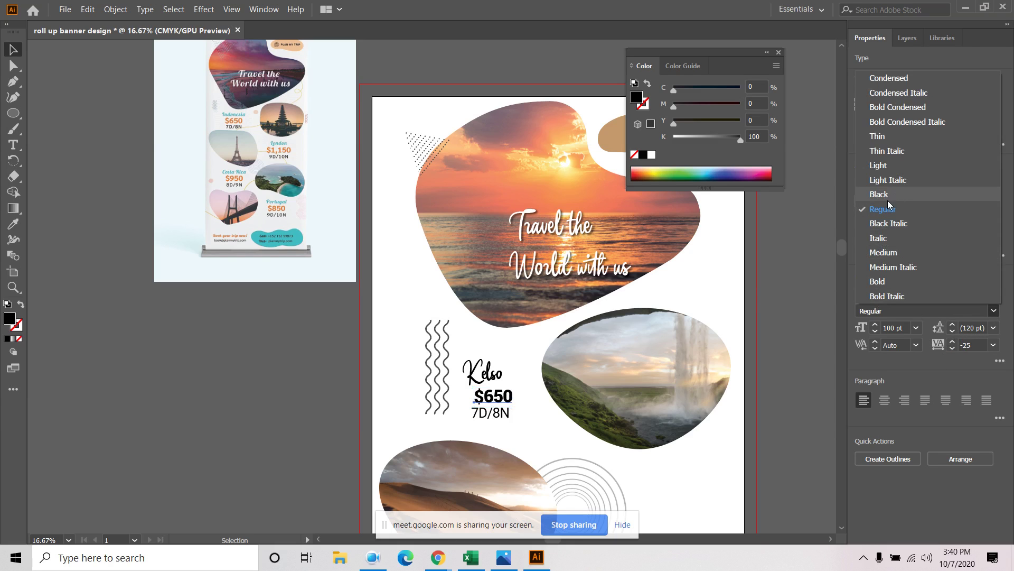
left_click(892, 253)
left_click_drag(500, 398, 490, 397)
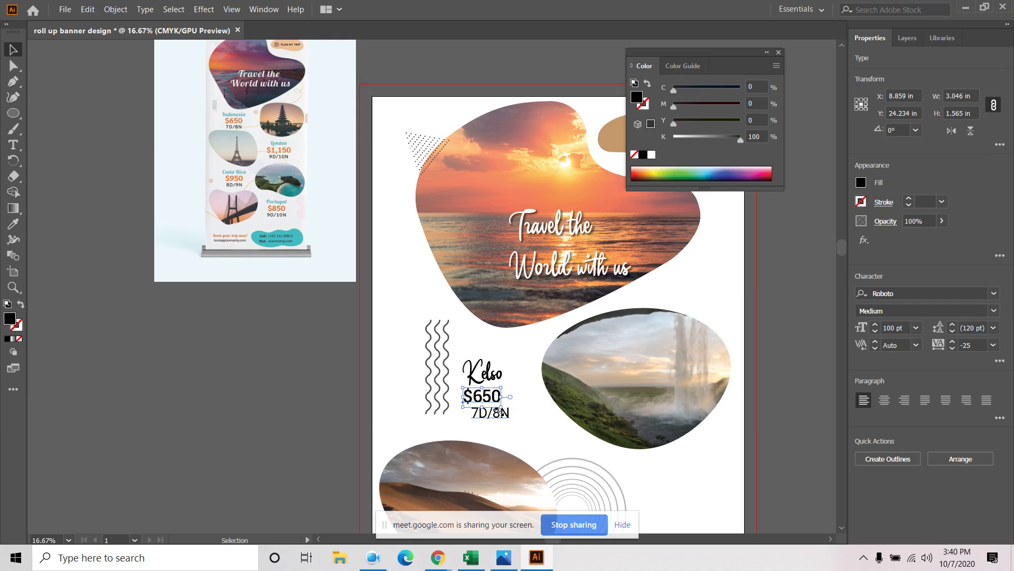
left_click(501, 430)
Centre Kelso, $650 and 7D/8N horizontally and distribute them evenly by vertical centre
left_click(495, 413)
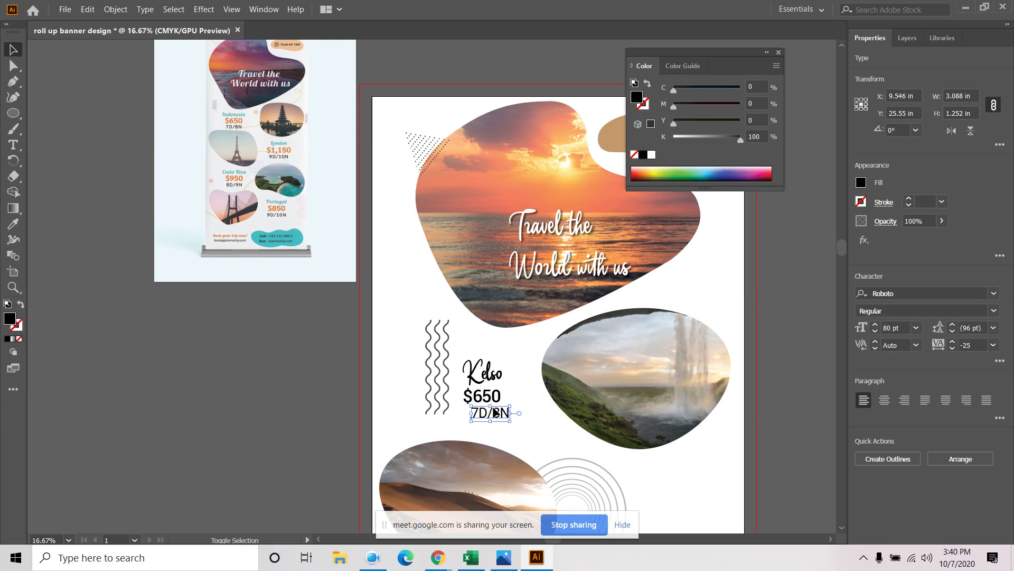
left_click(494, 398, "shift")
left_click(489, 372, "shift")
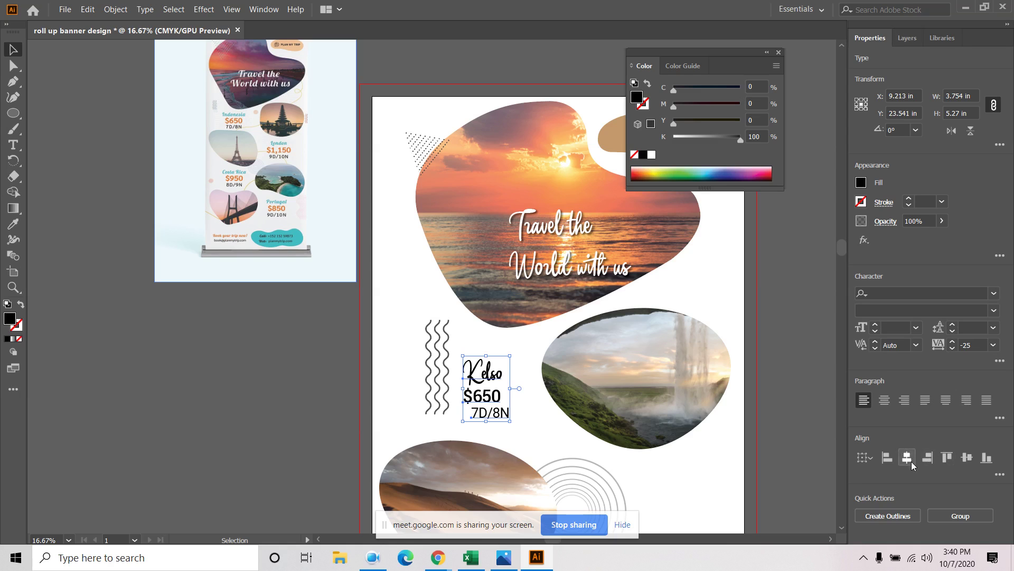
left_click(906, 457)
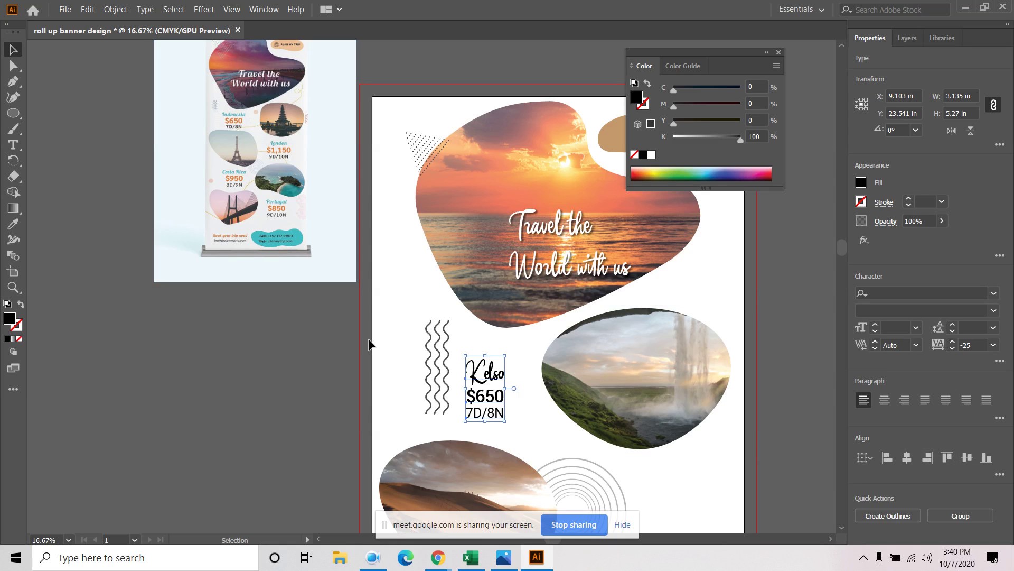
left_click(999, 475)
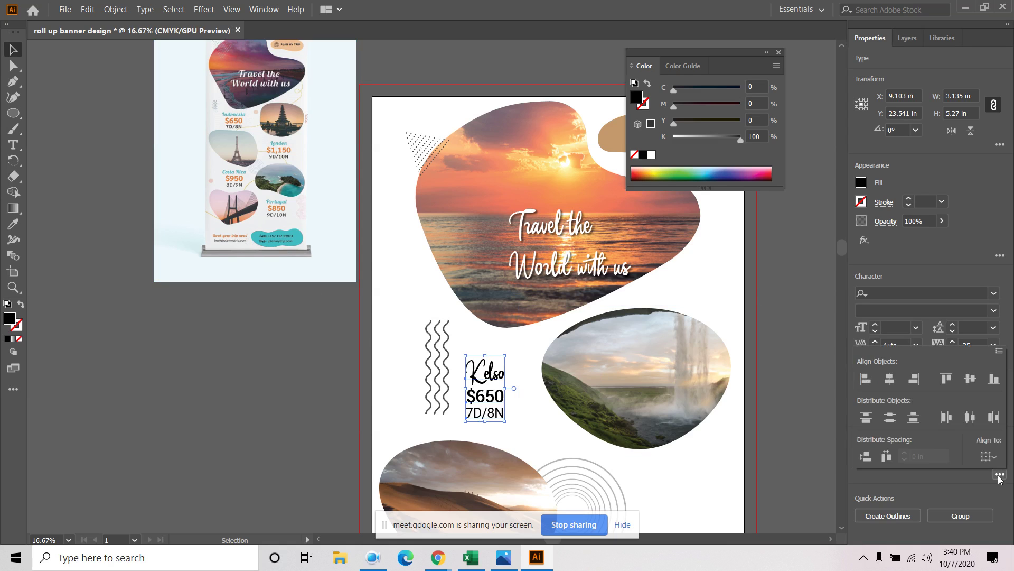
left_click(890, 422)
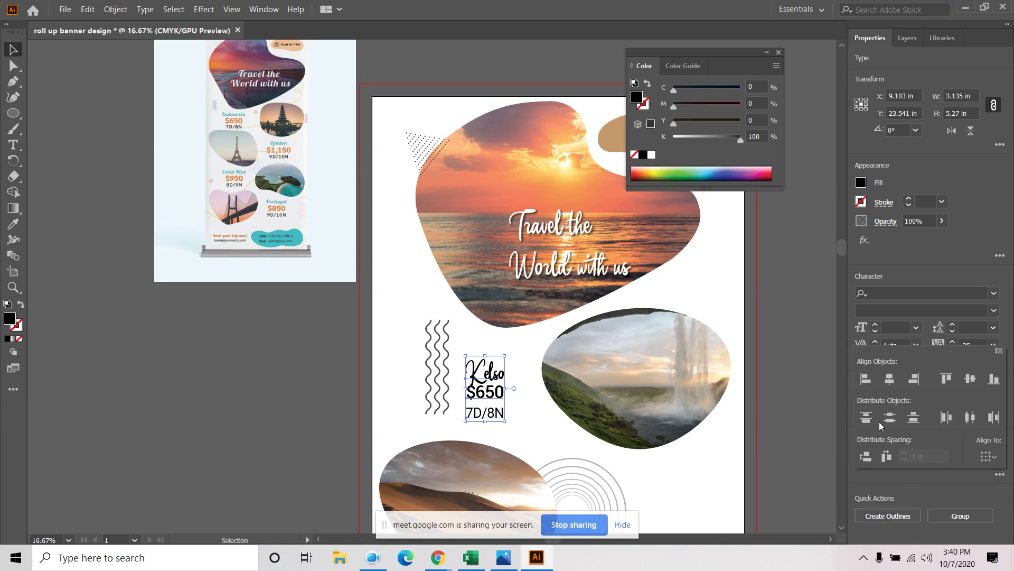
left_click(524, 418)
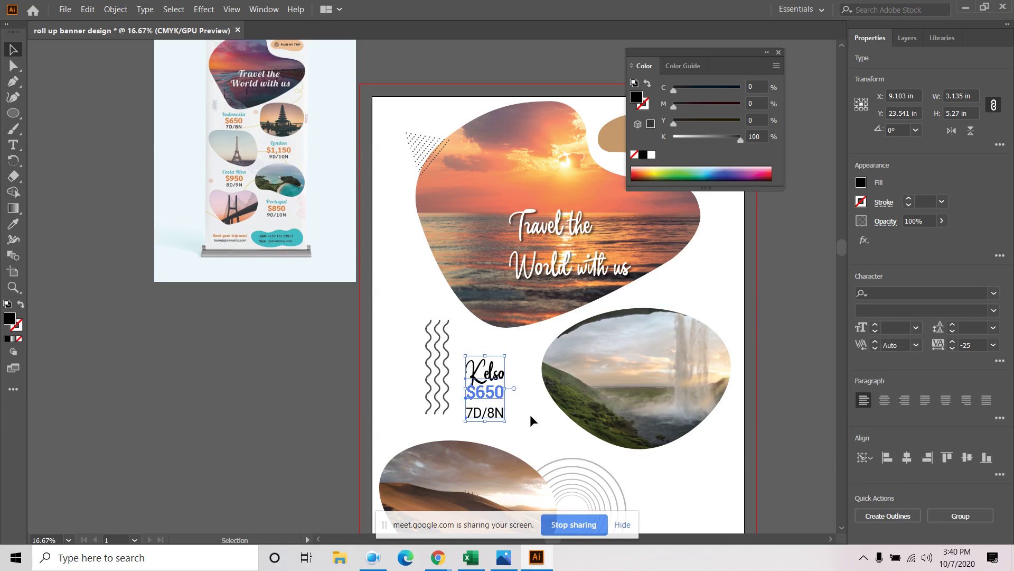
left_click(498, 407)
left_click(495, 398)
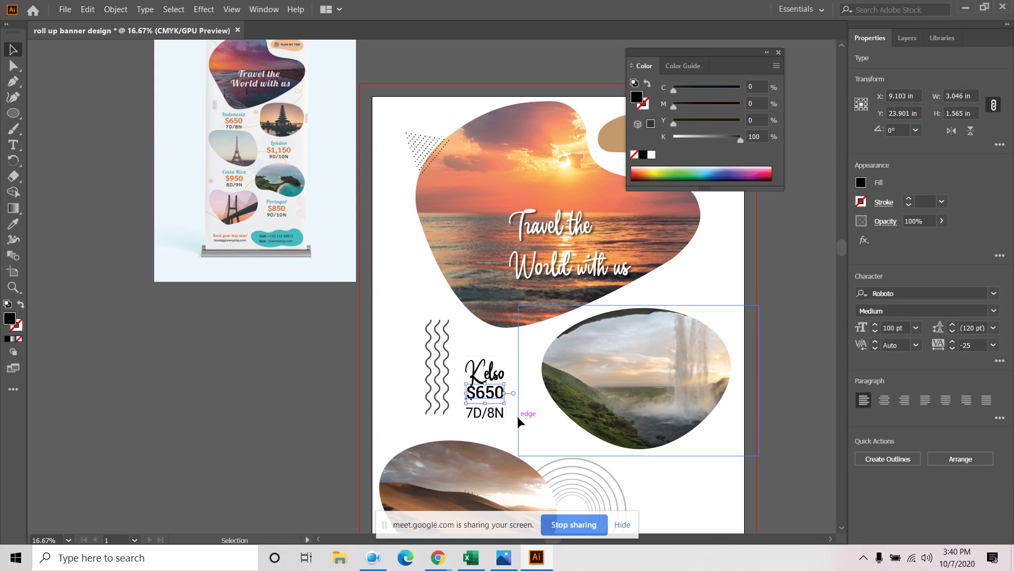
key("Down")
key("Down")
key("Down")
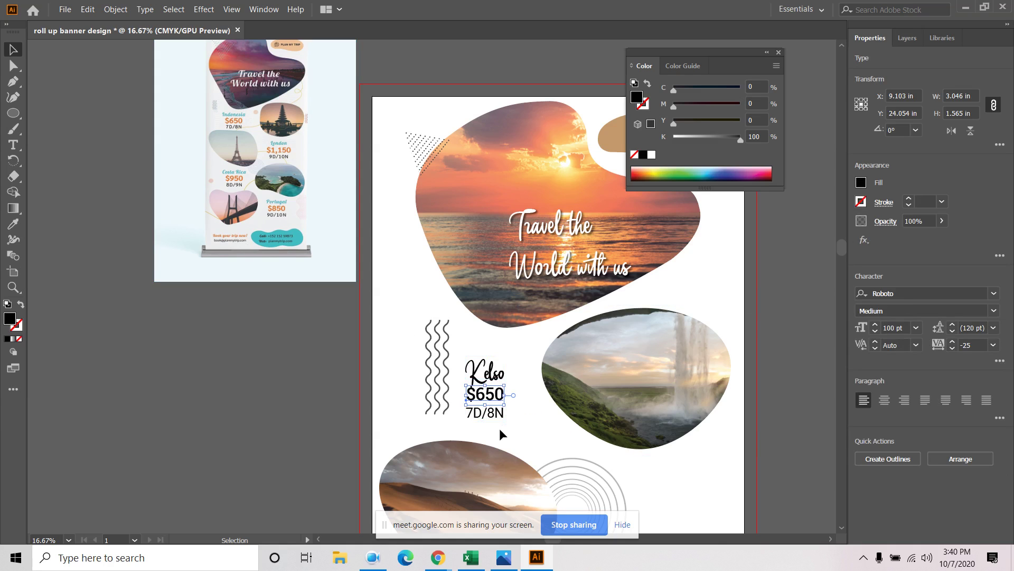
left_click(499, 428)
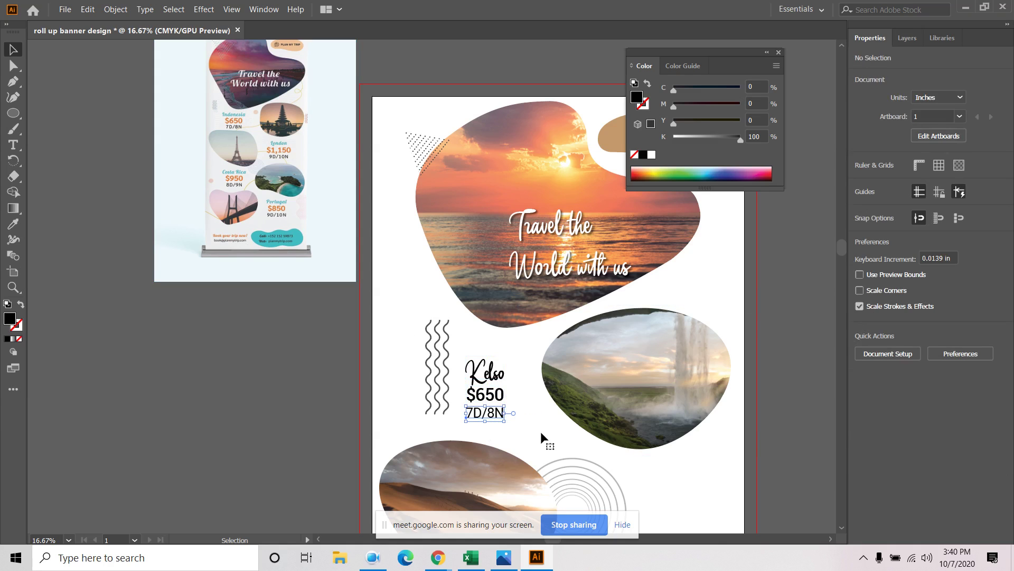
key("Up")
key("Up")
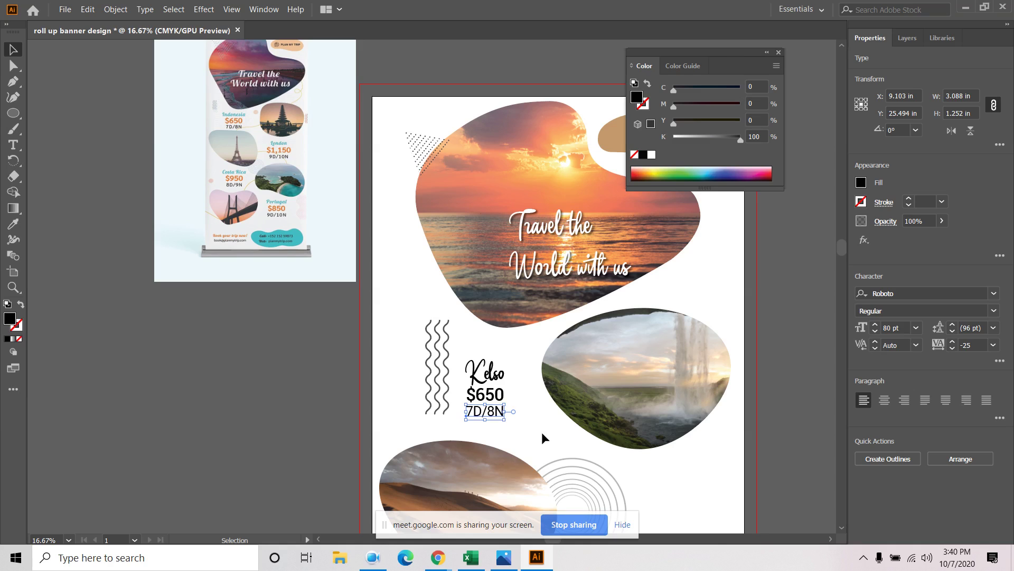
key("Up")
key("Up")
left_click(482, 431)
left_click(493, 376)
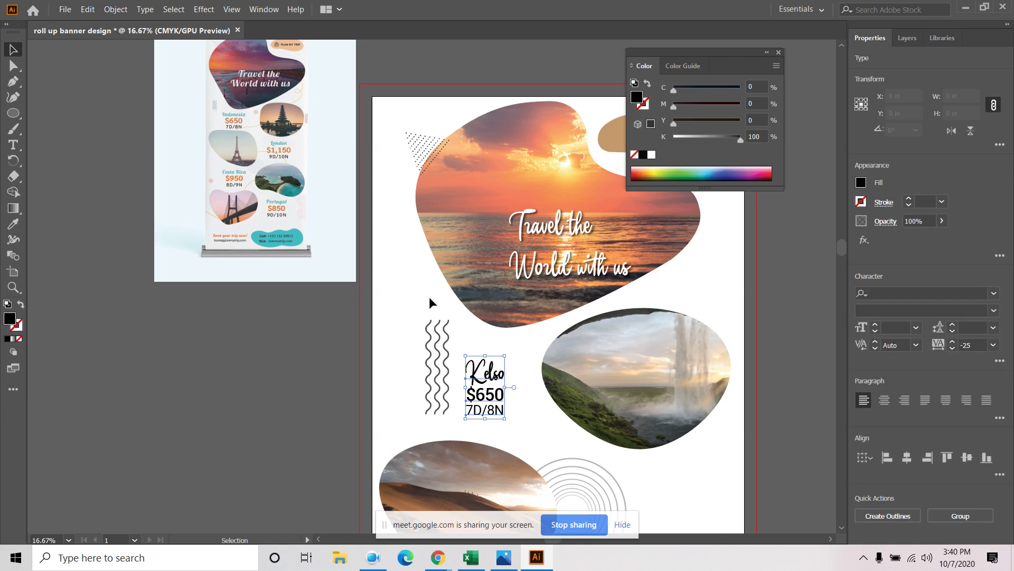
left_click(116, 9)
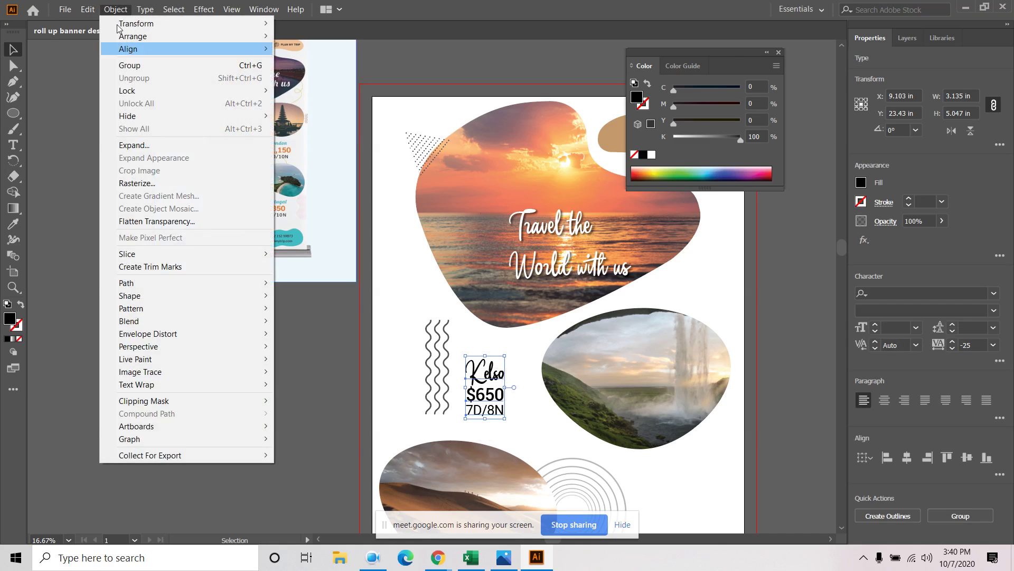
left_click(130, 65)
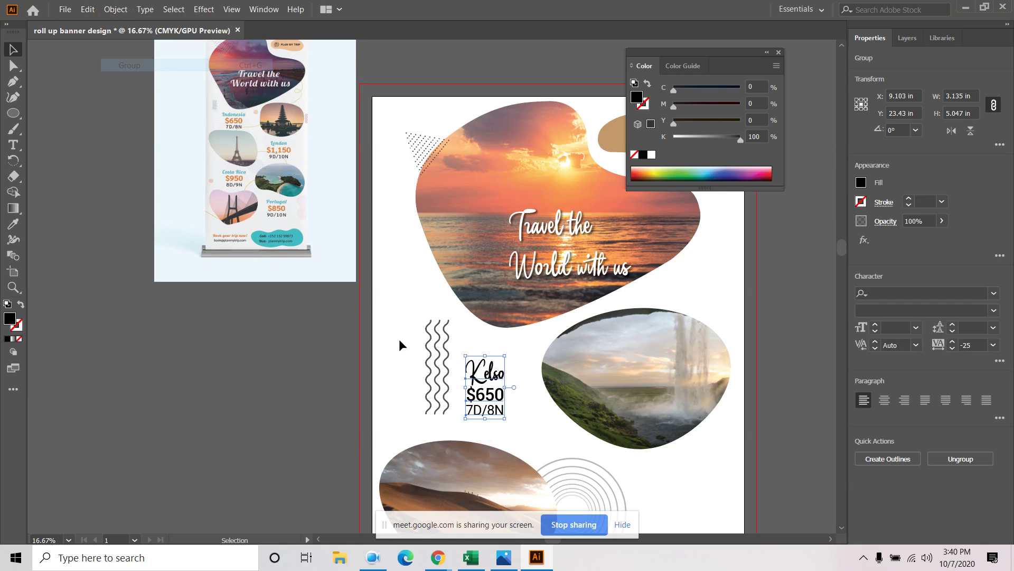
left_click(508, 436)
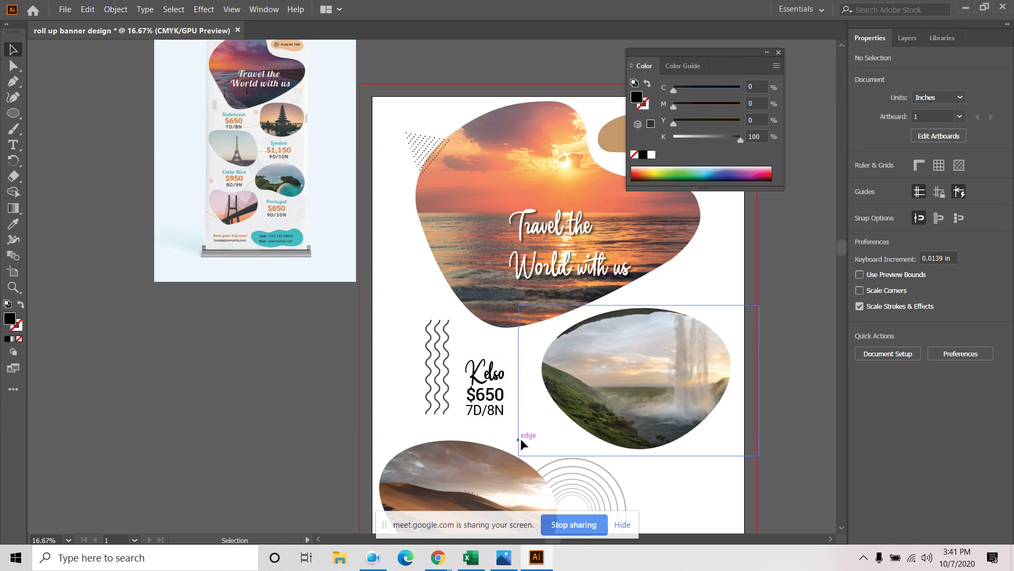
left_click(494, 374)
left_click(13, 65)
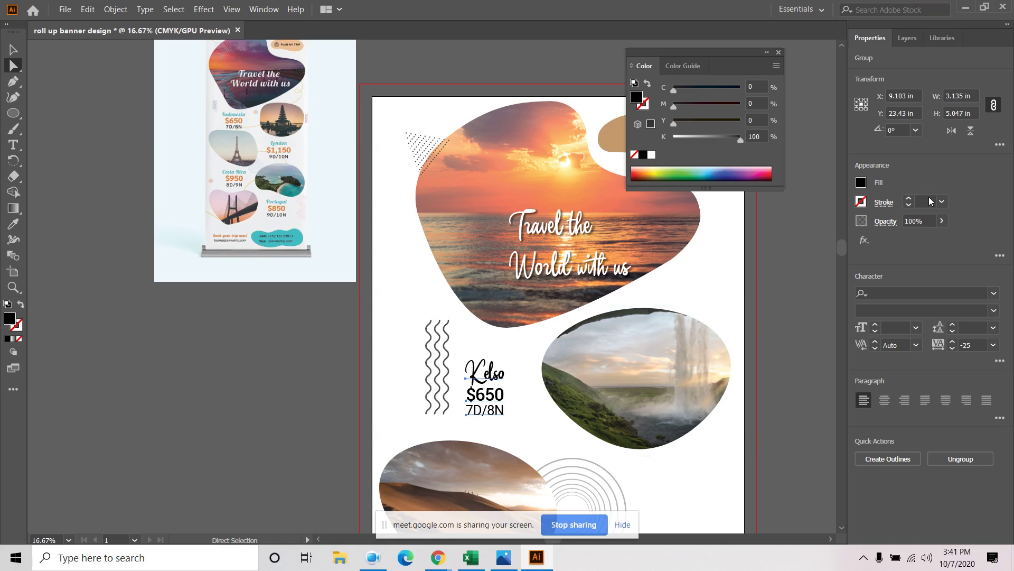
Fill the whole caption group with light blue
left_click(861, 183)
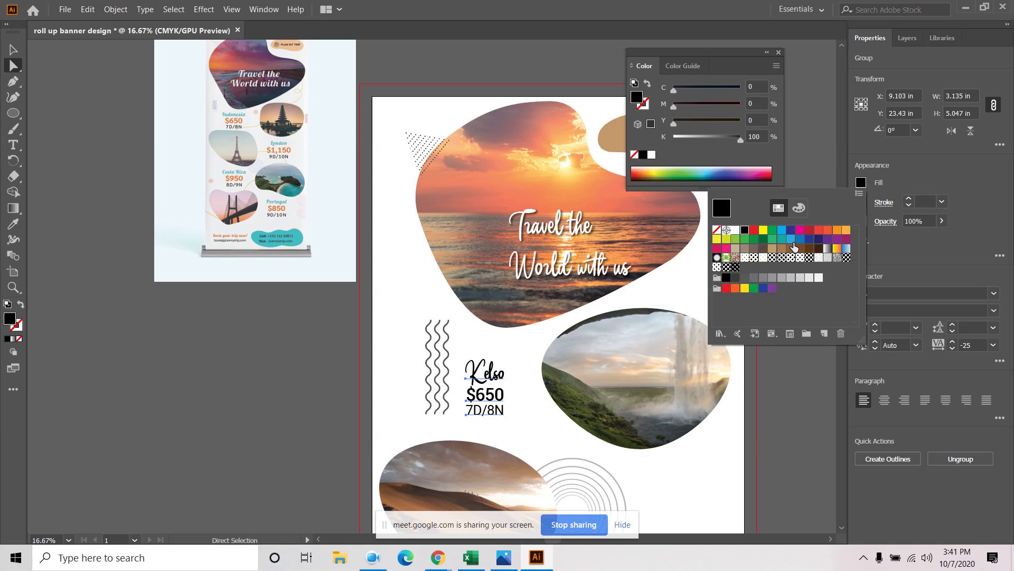
left_click(792, 239)
left_click(533, 417)
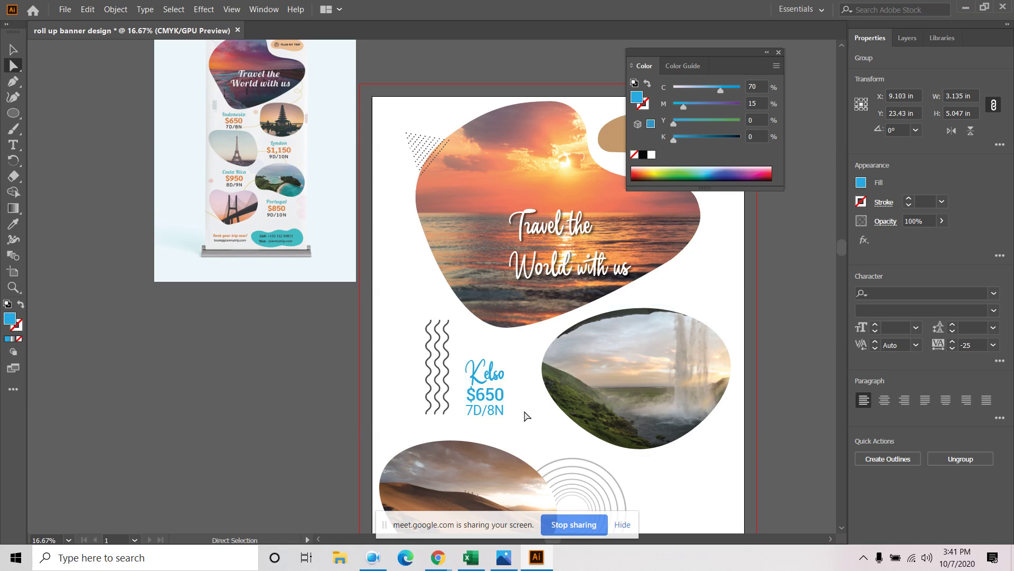
left_click(525, 414)
left_click(14, 50)
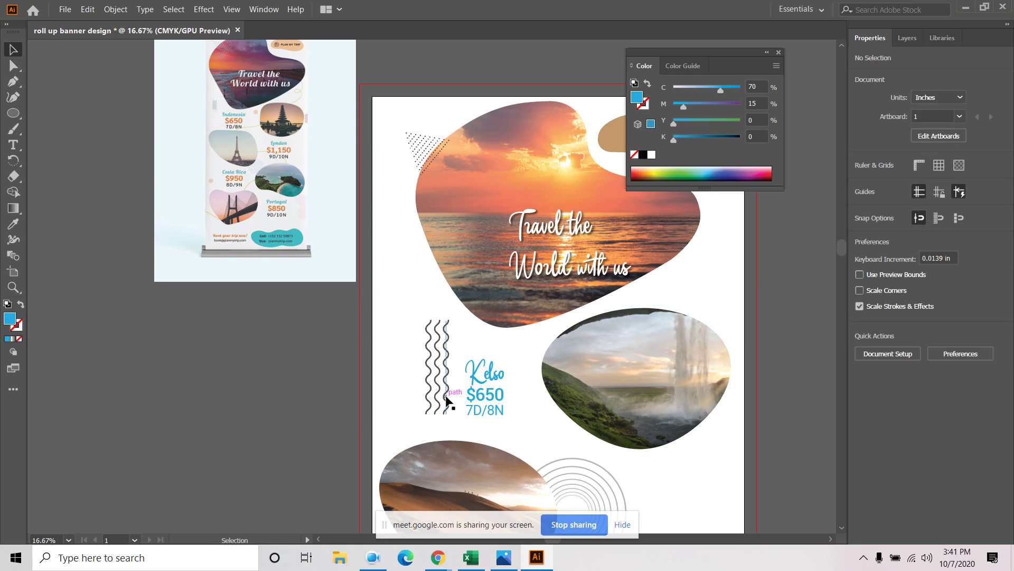
Inside the group, make the $650 price red
double_click(494, 373)
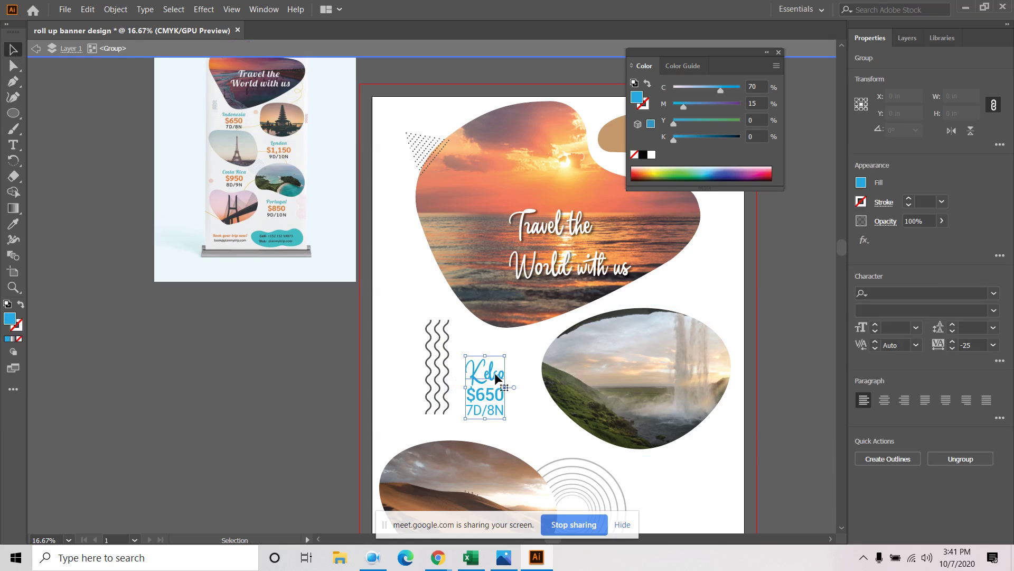
left_click(470, 403)
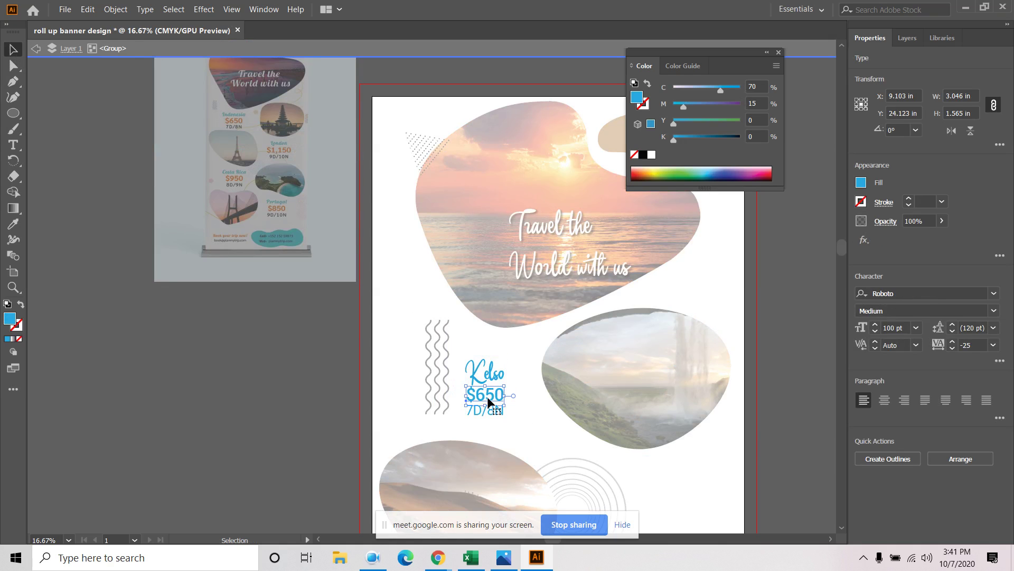
left_click(862, 183)
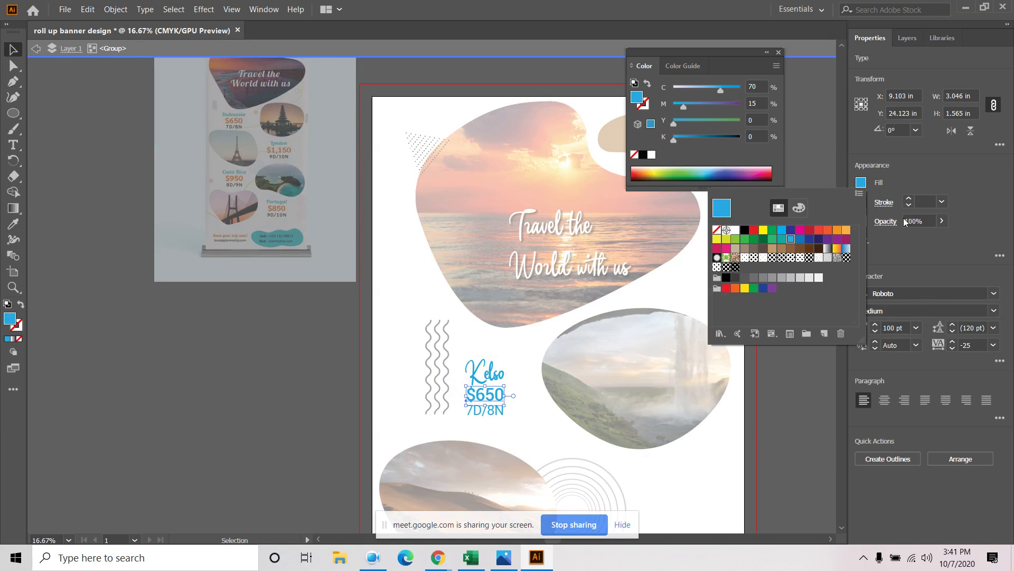
left_click(819, 231)
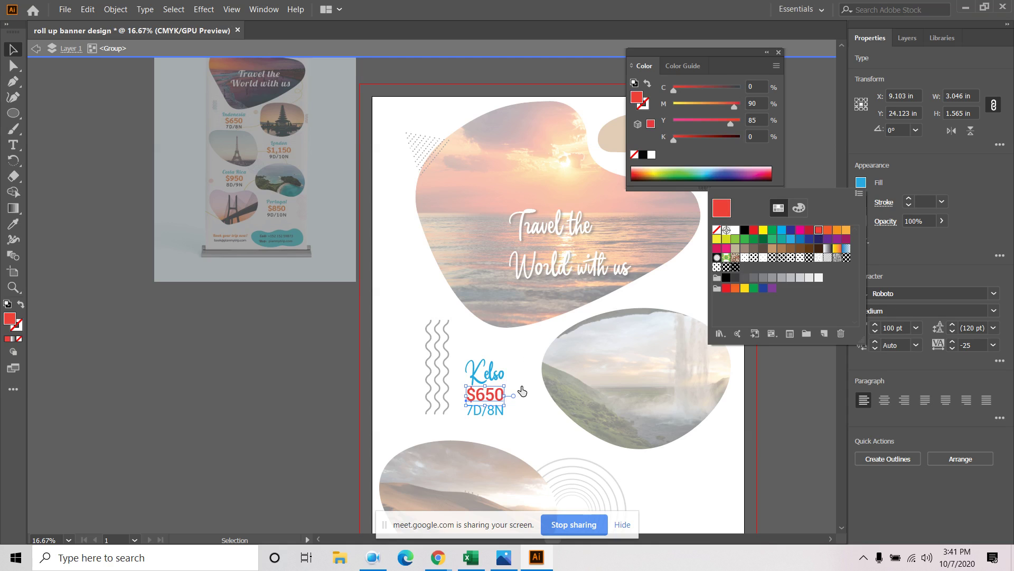
left_click(501, 410)
double_click(499, 420)
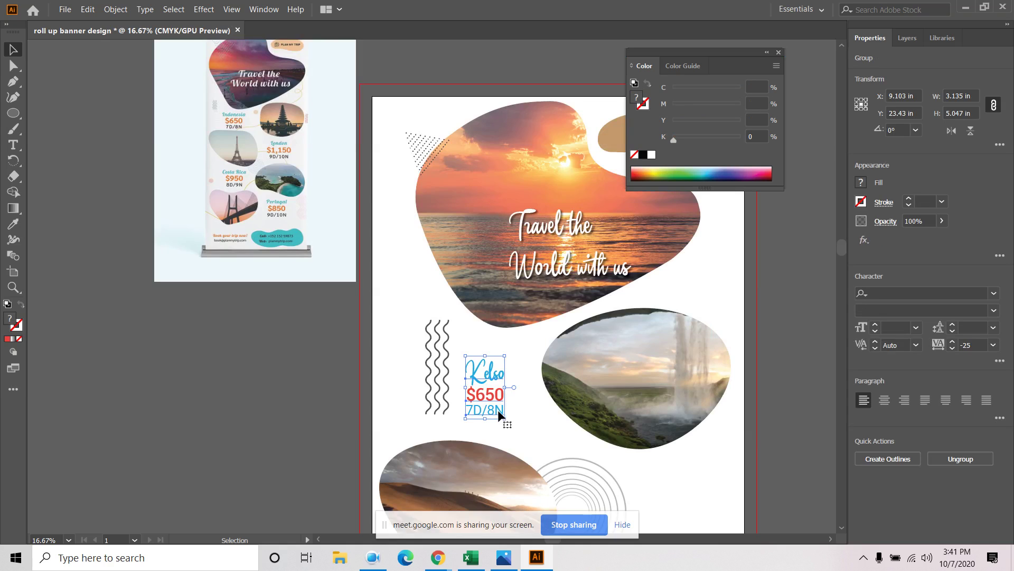
Inside the group, make the 7D/8N line black
double_click(496, 411)
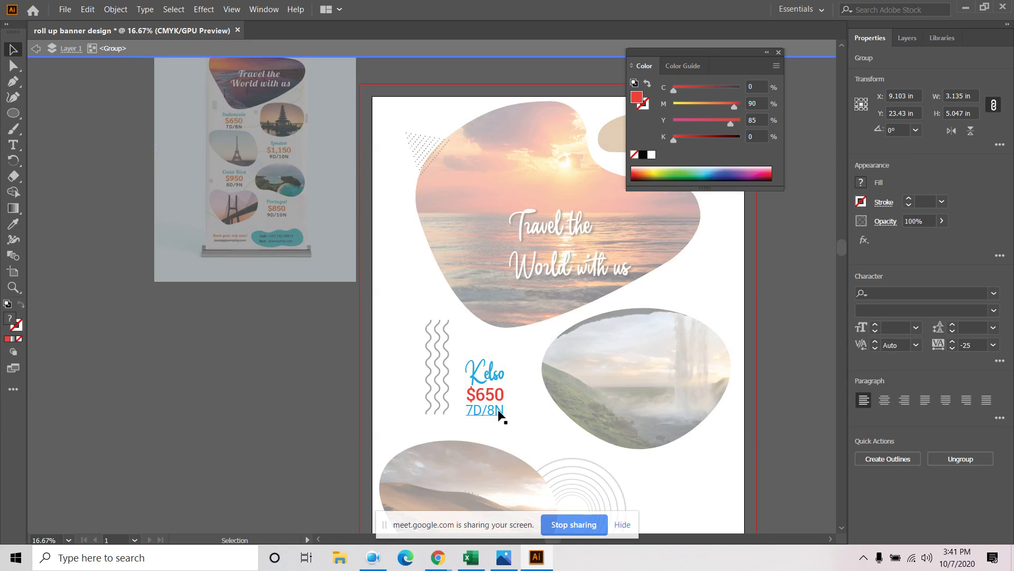
left_click(861, 183)
left_click(745, 230)
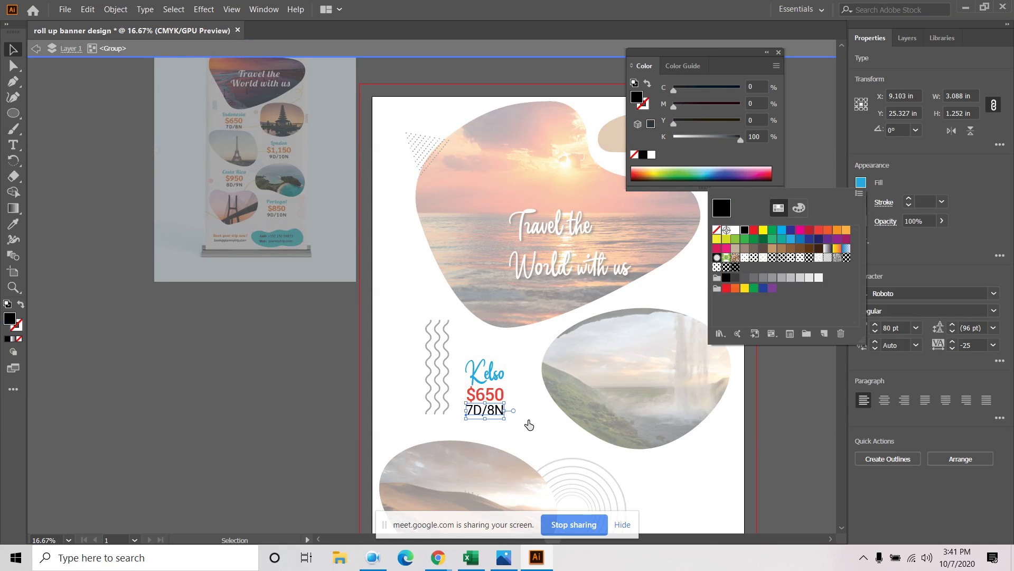
double_click(521, 424)
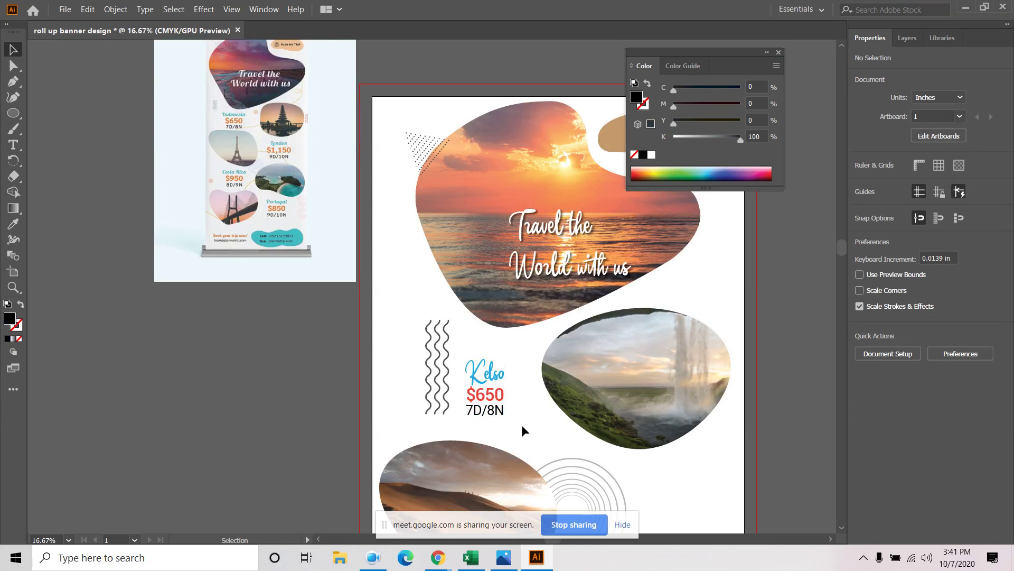
left_click(494, 375)
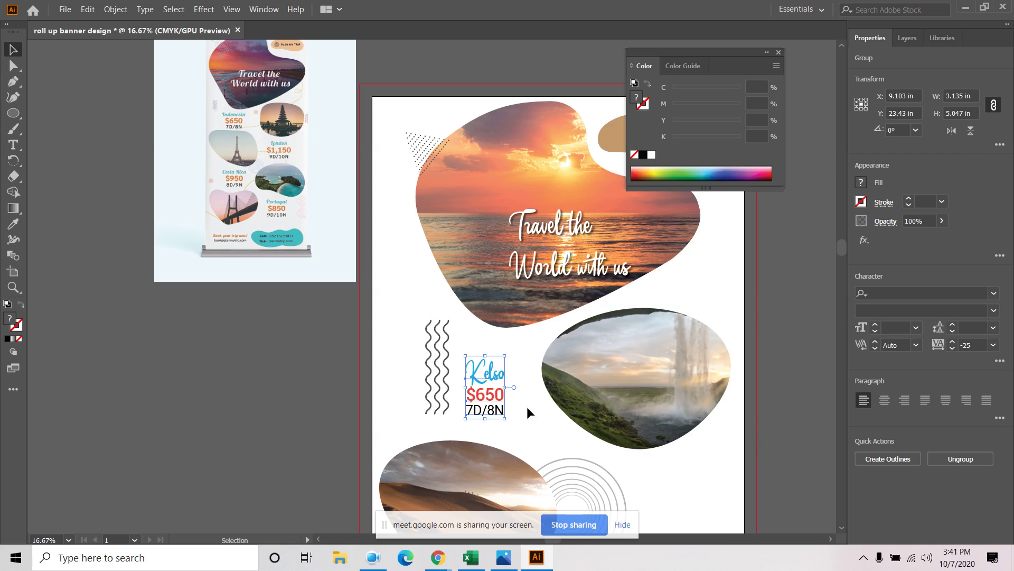
left_click(528, 411)
Apply a Stylize drop shadow at 25% opacity to the word Kelso
double_click(487, 369)
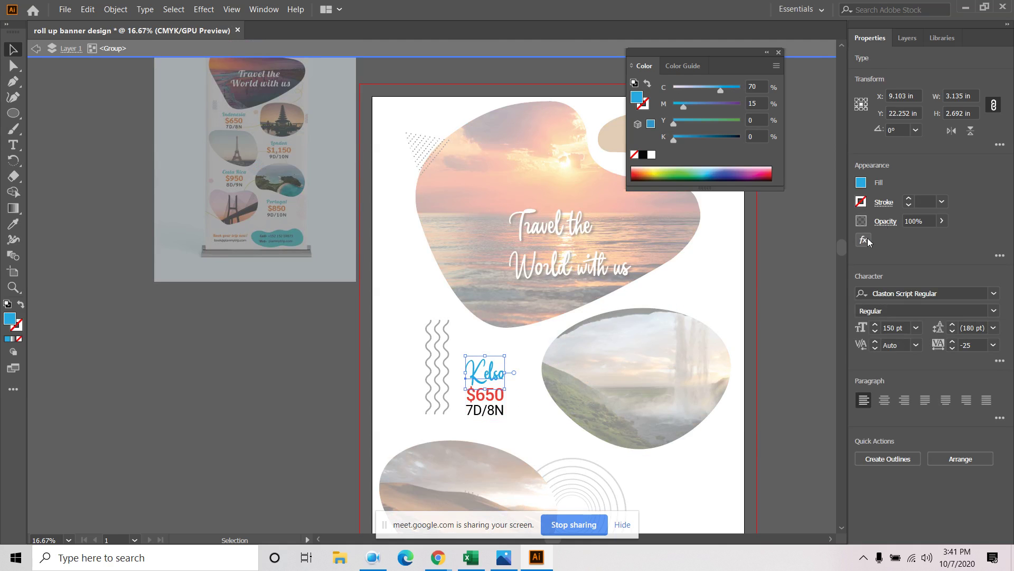
left_click(864, 239)
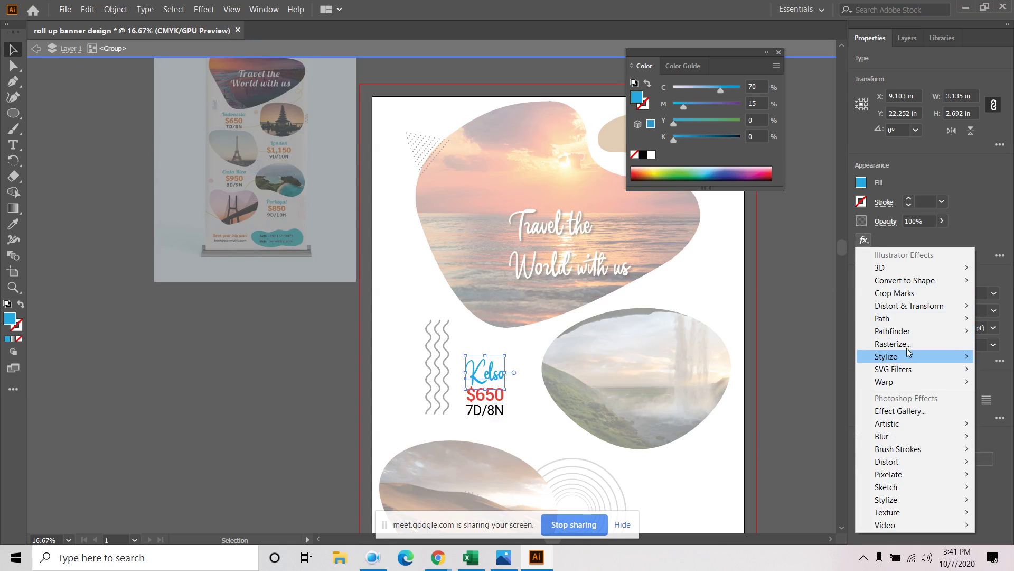
mouse_move(906, 356)
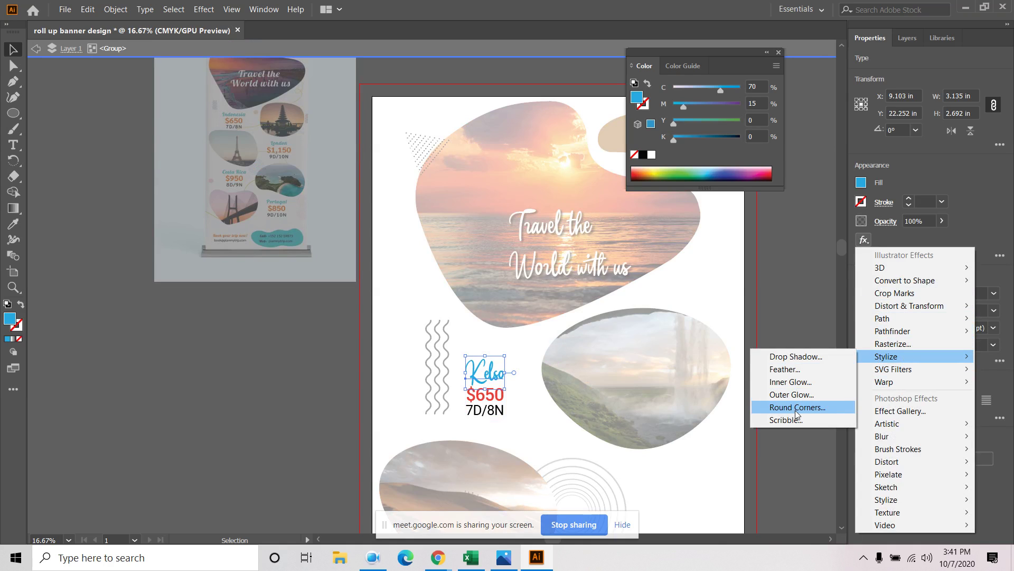
left_click(792, 356)
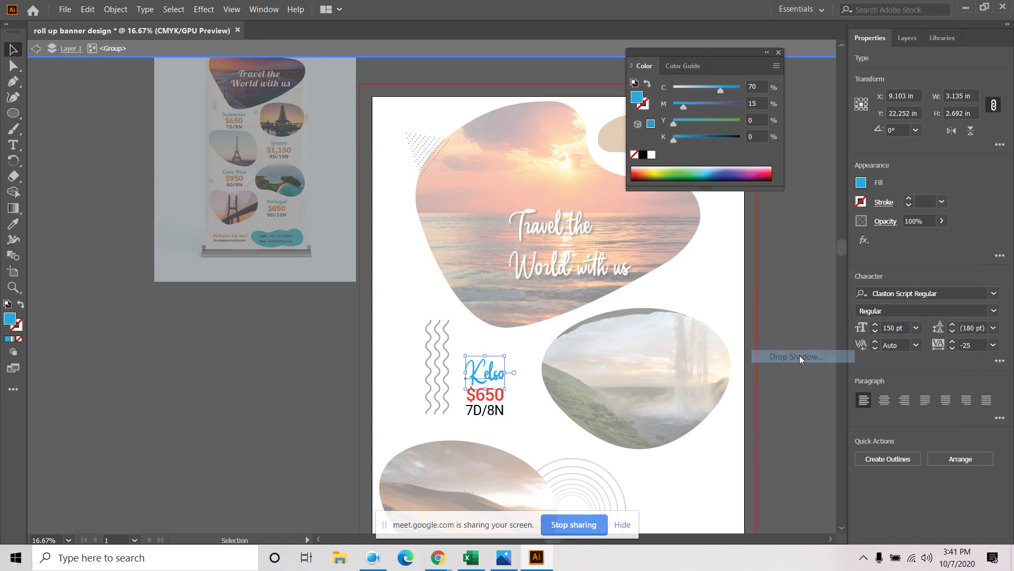
left_click(583, 261)
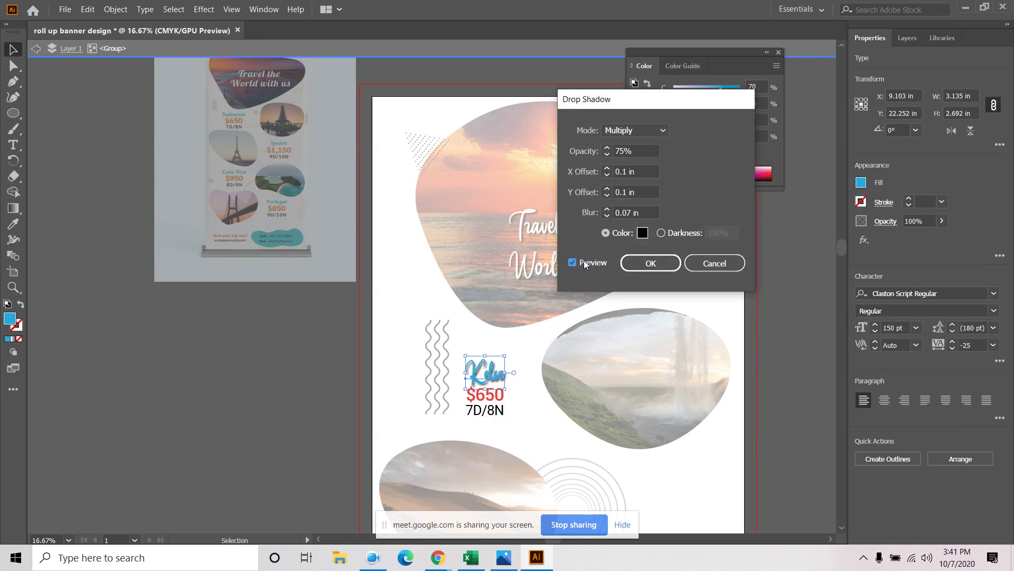
left_click(639, 151)
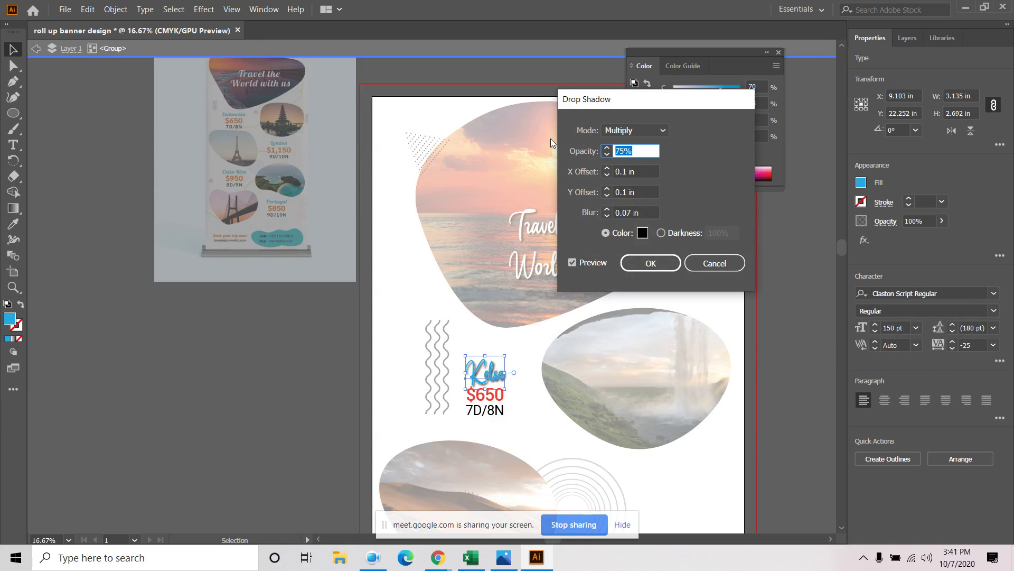
type("25")
left_click(573, 263)
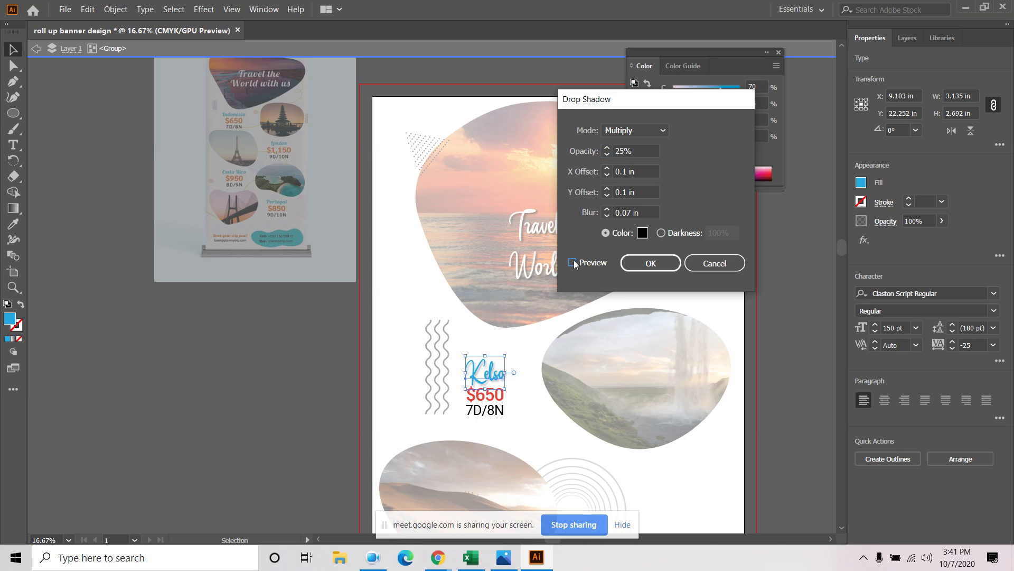
left_click(635, 262)
left_click(517, 413)
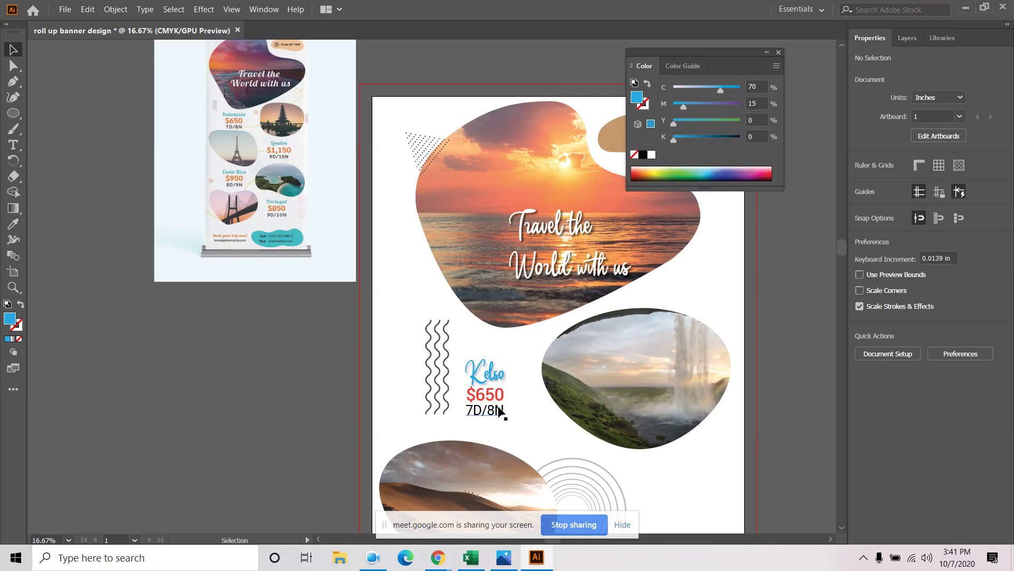
left_click(500, 411)
Duplicate the caption group below the waterfall, rocky coast and cliff photos
scroll(500, 411, "down", 1)
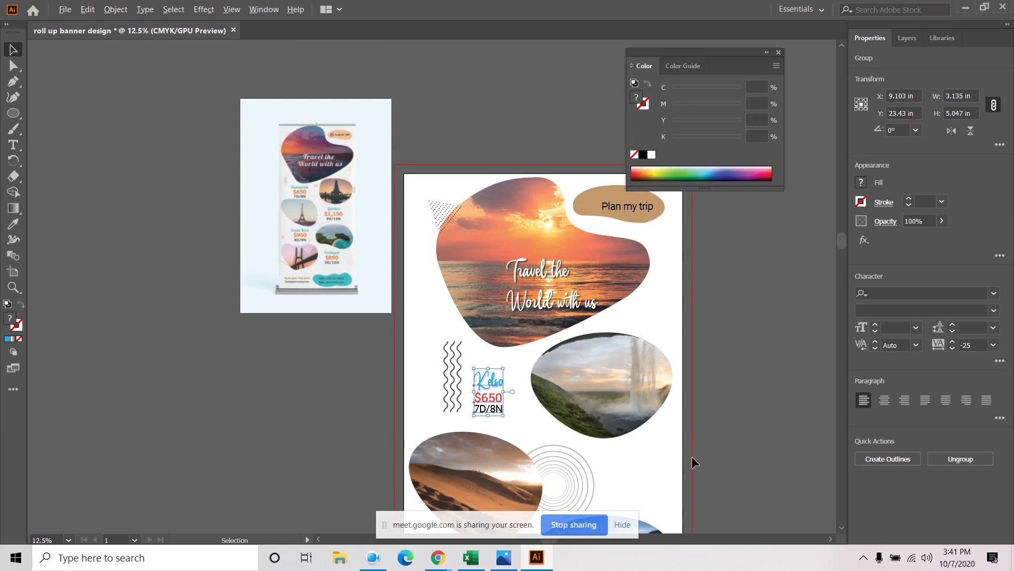
scroll(691, 457, "down", 1)
left_click_drag(550, 412, 645, 456)
scroll(705, 448, "down", 5)
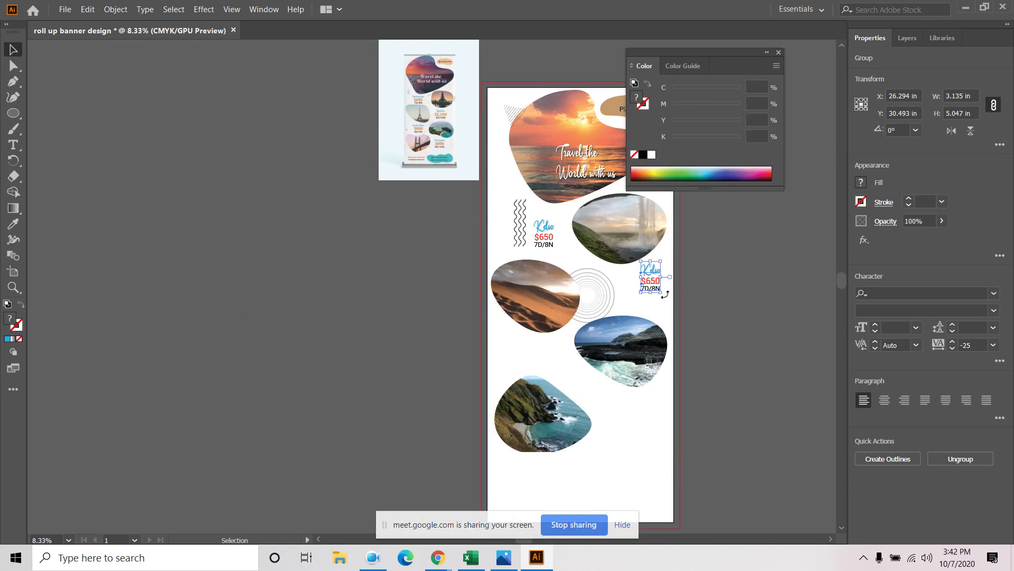
left_click_drag(653, 281, 536, 484)
left_click_drag(620, 465, 552, 398)
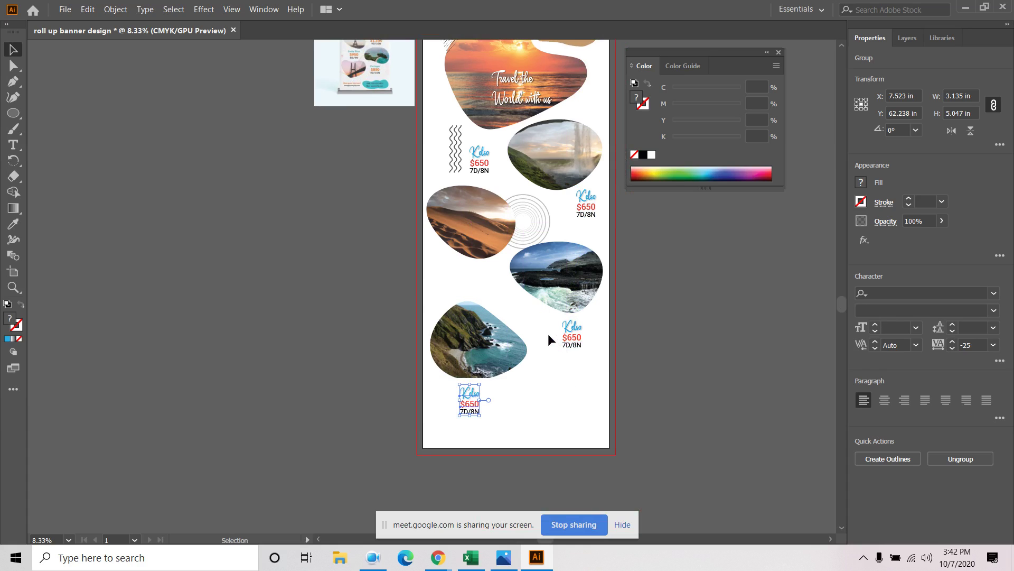
Pick the Ellipse tool and bring the whole banner into view
left_click(18, 113)
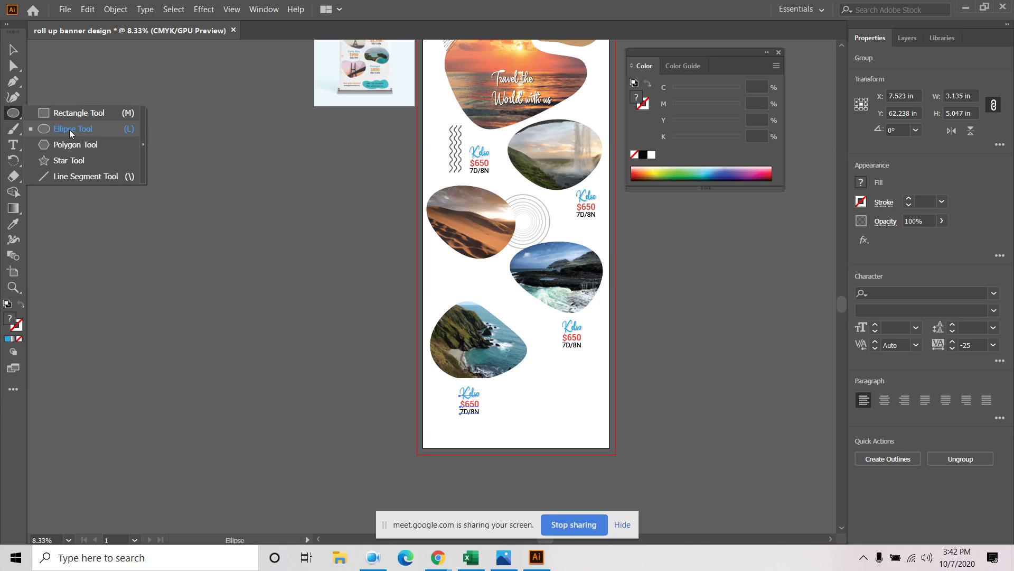
left_click(70, 130)
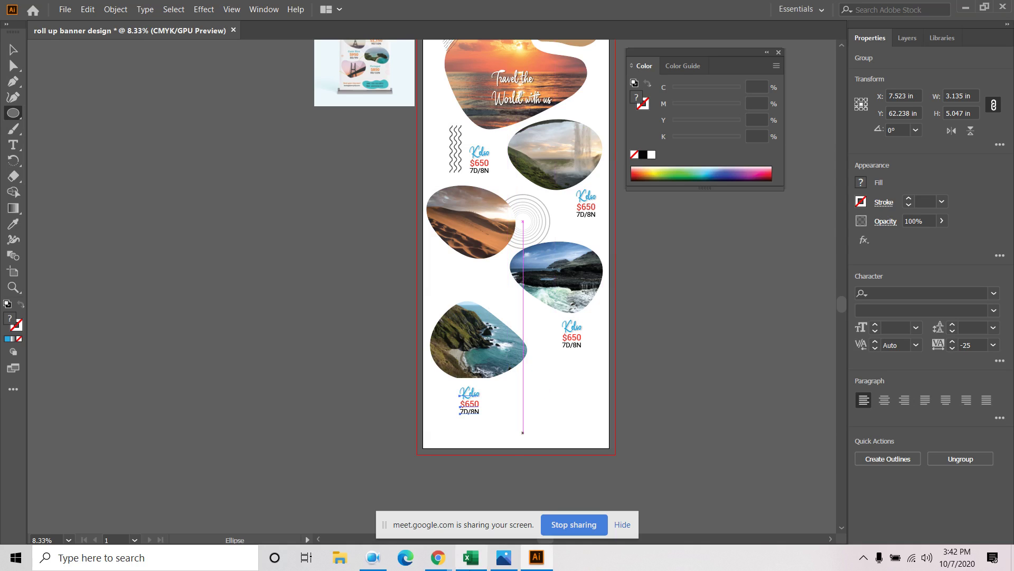
left_click(378, 562)
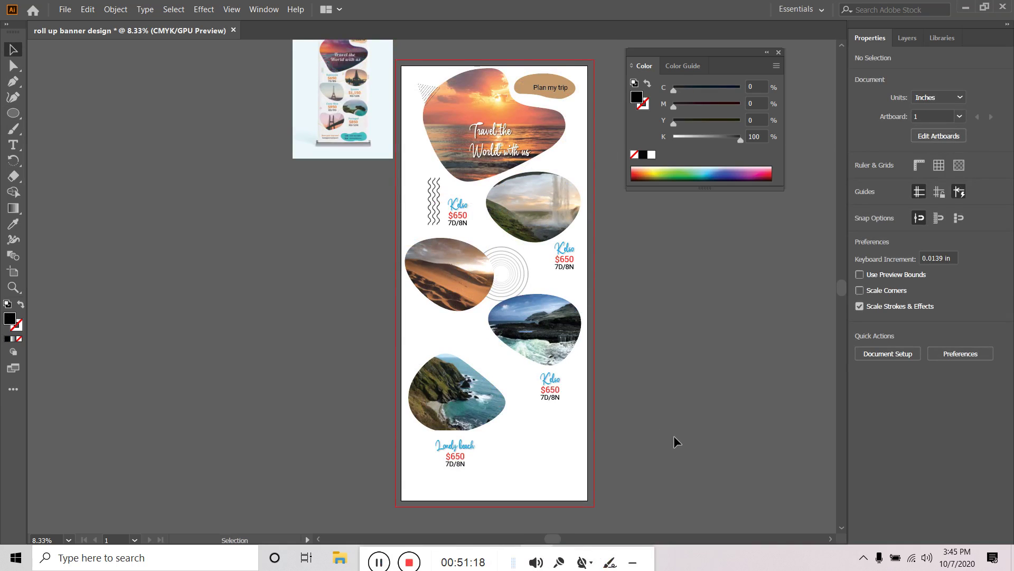
left_click_drag(696, 295, 682, 318)
Draw a rounded pill rectangle at the banner bottom and fill it cyan
left_click(14, 112)
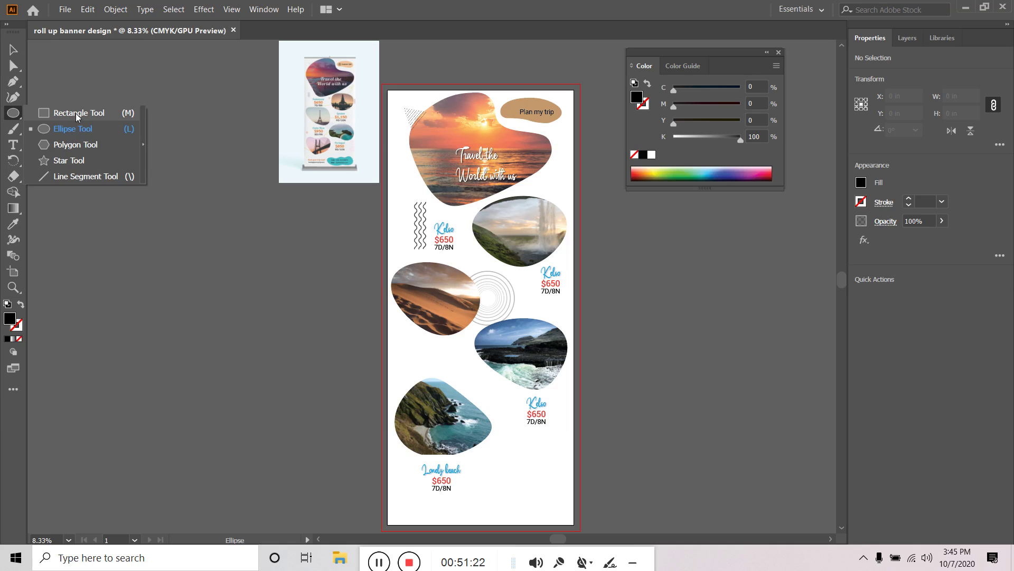
left_click(76, 114)
left_click_drag(634, 449, 633, 368)
left_click_drag(488, 391, 571, 423)
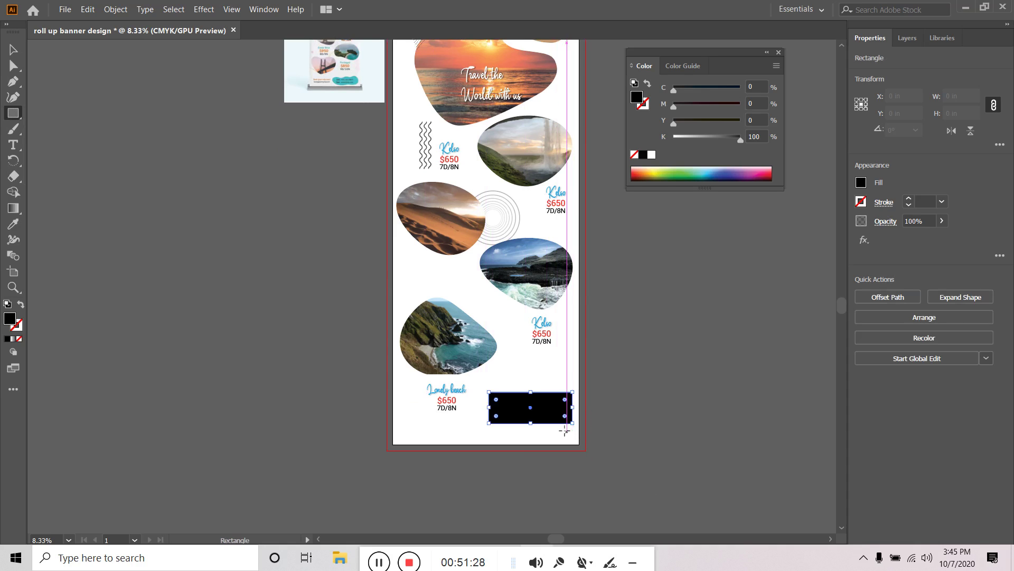
left_click_drag(498, 400, 522, 412)
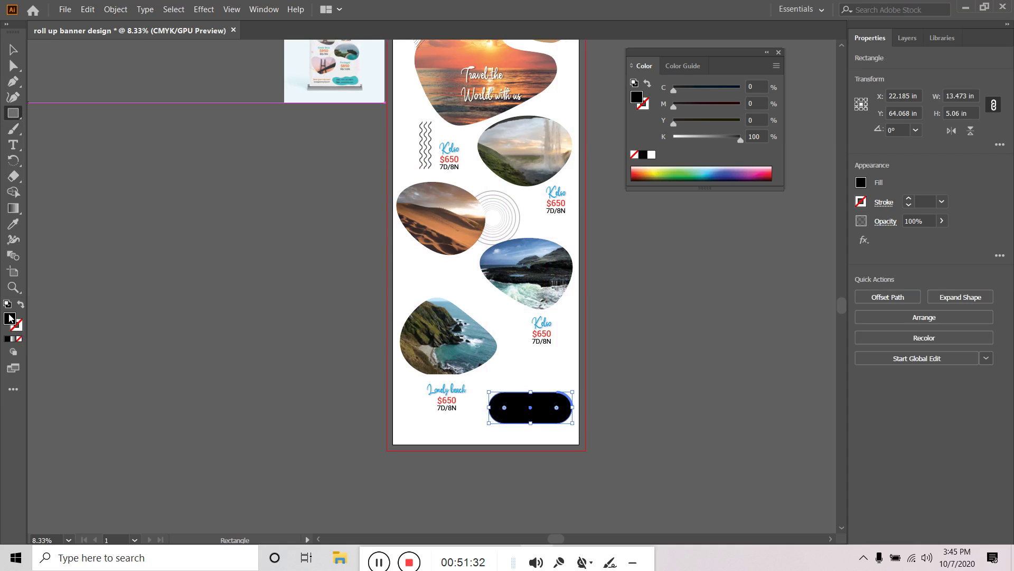
left_click(861, 182)
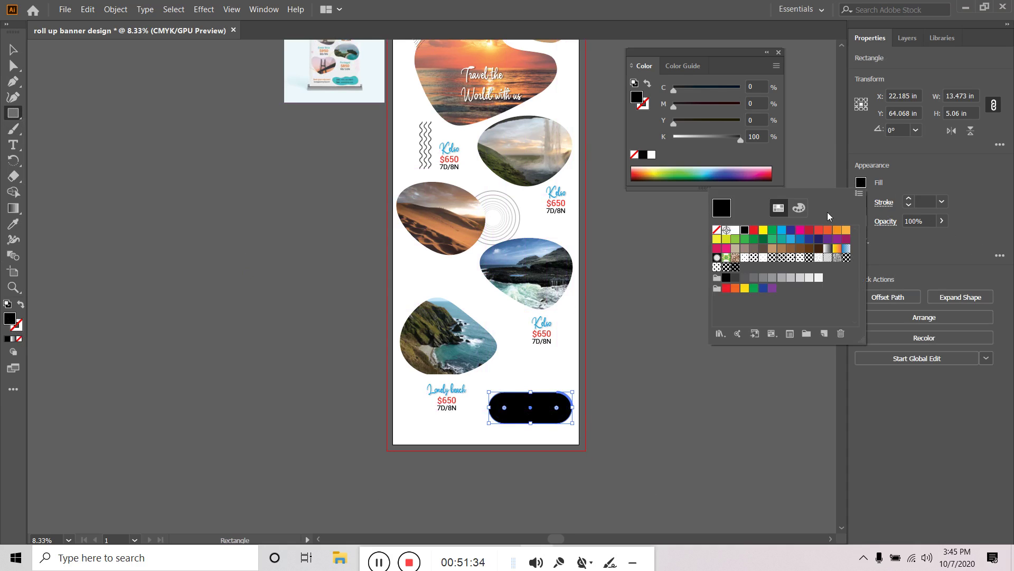
left_click(782, 231)
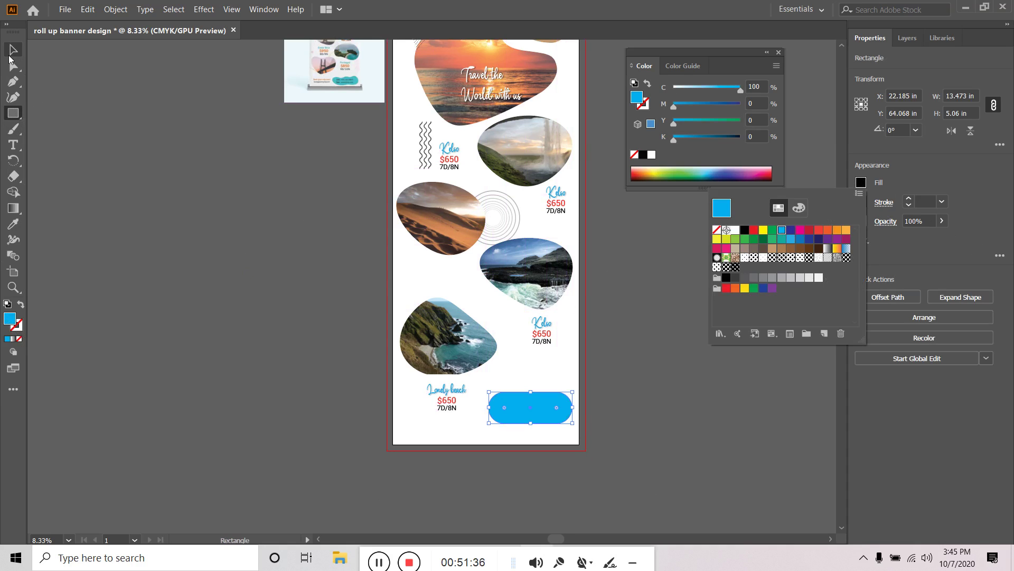
key("Escape")
left_click(12, 50)
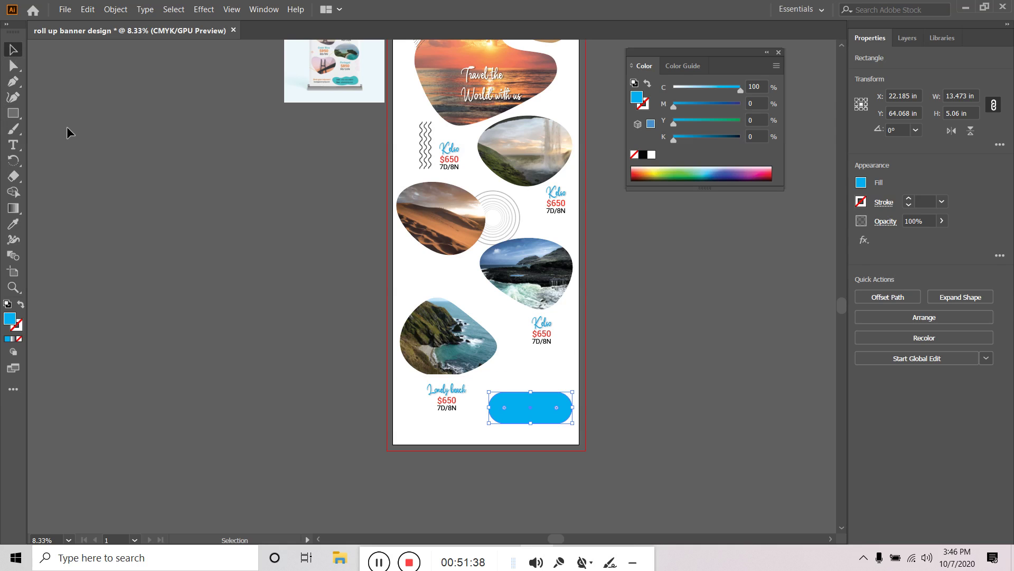
left_click(529, 434)
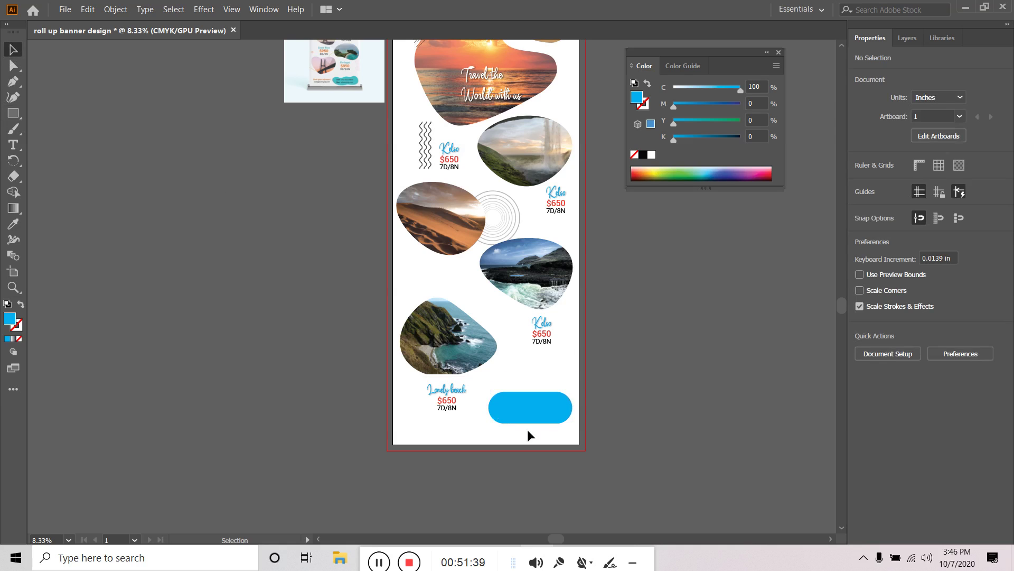
left_click(204, 9)
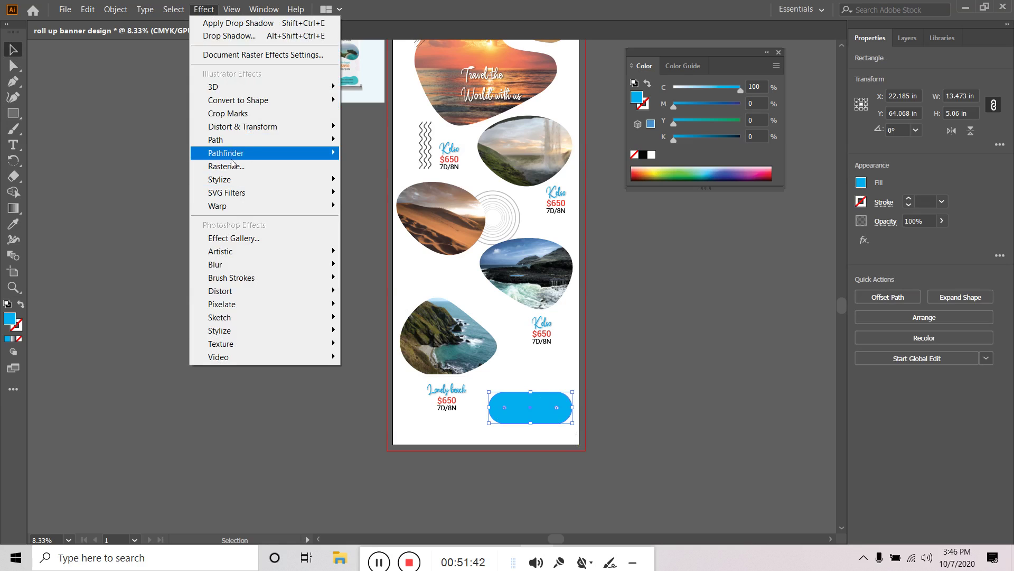
mouse_move(266, 130)
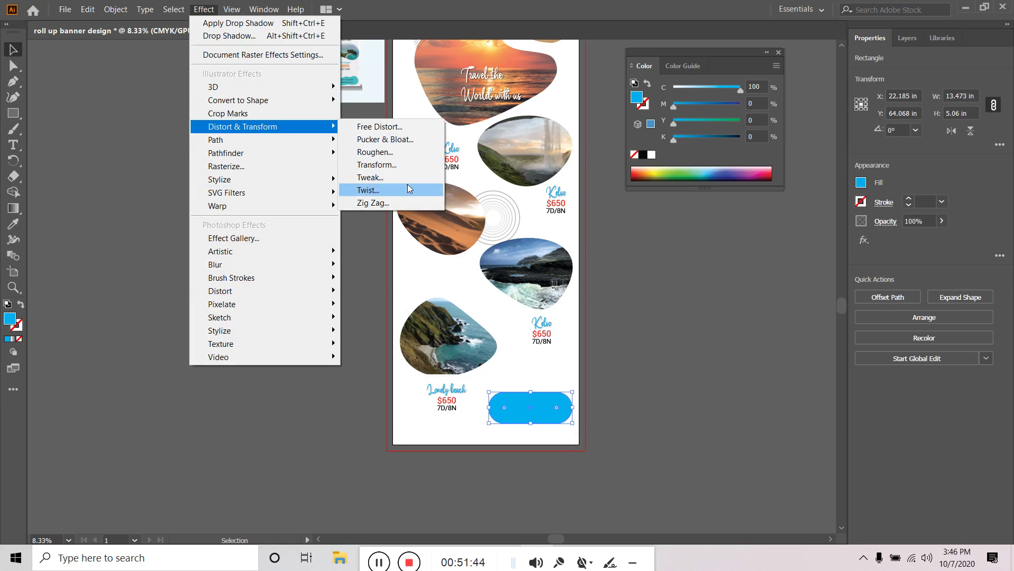
left_click(388, 203)
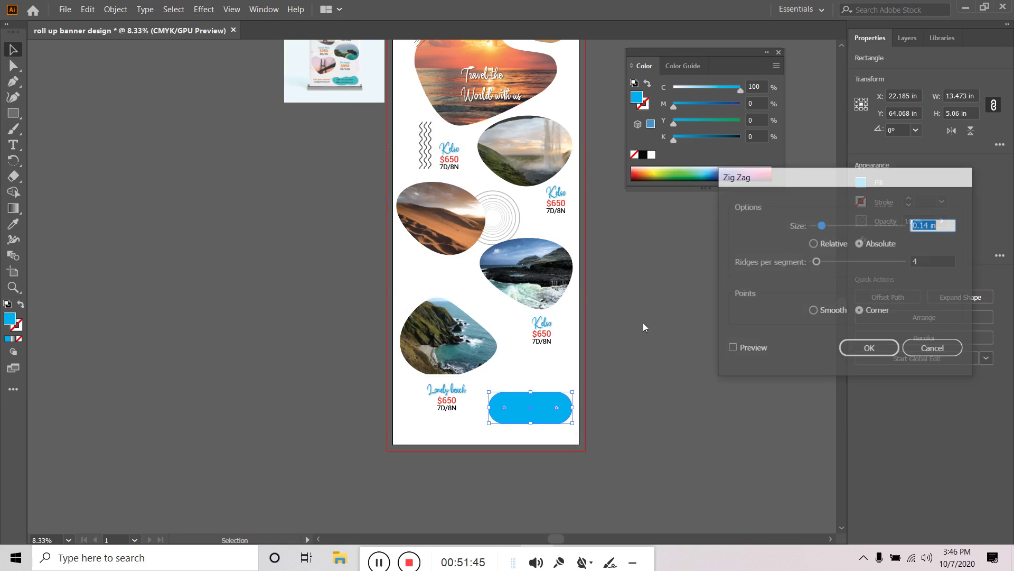
left_click(753, 349)
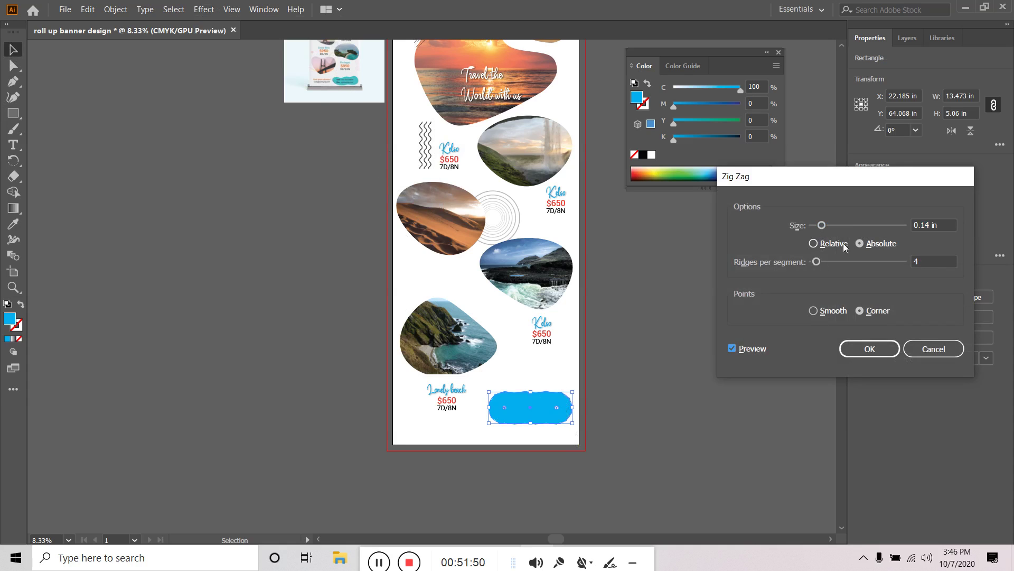
left_click(919, 263)
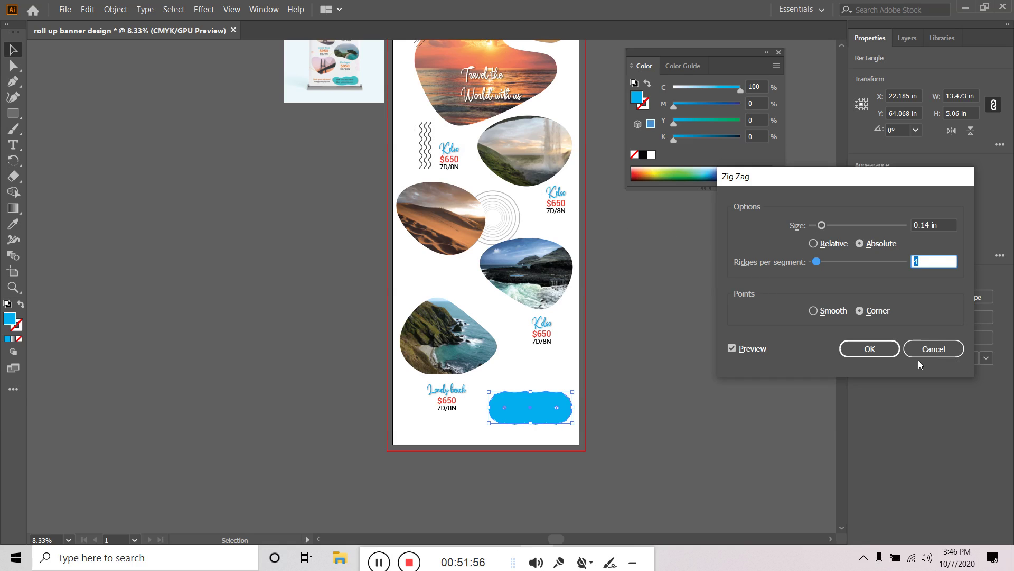
type("2")
left_click_drag(823, 225, 849, 241)
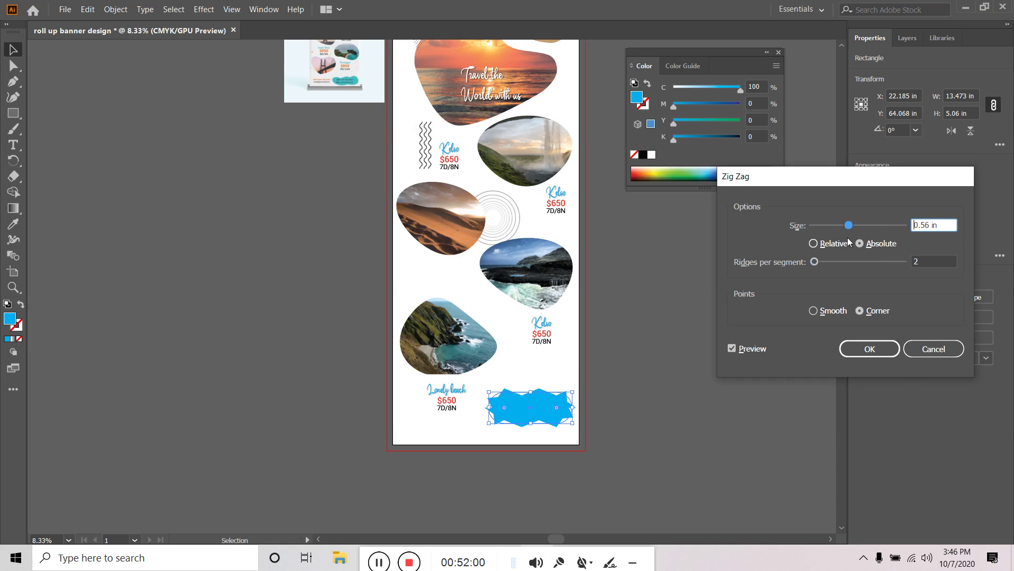
left_click(814, 243)
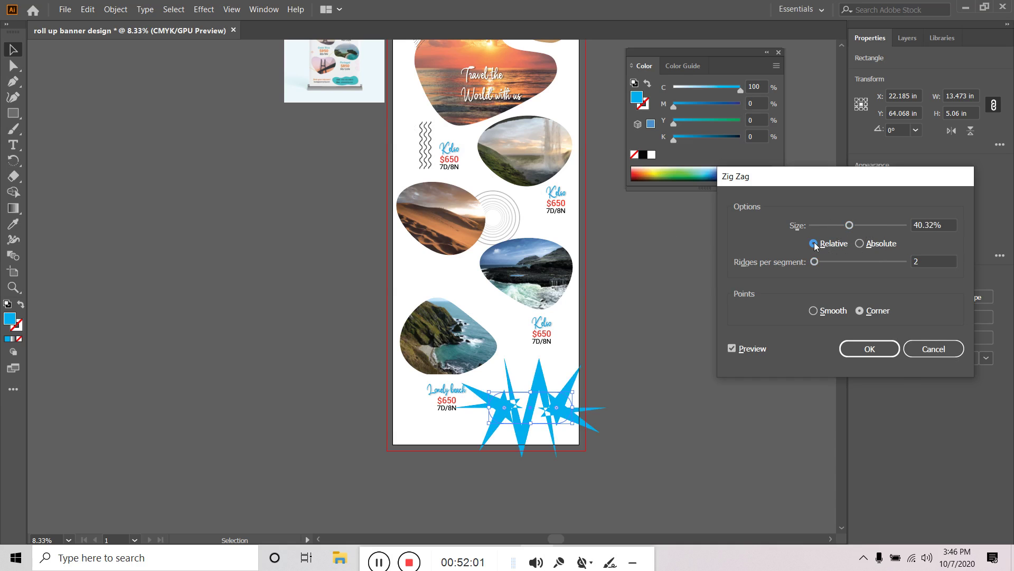
left_click(935, 349)
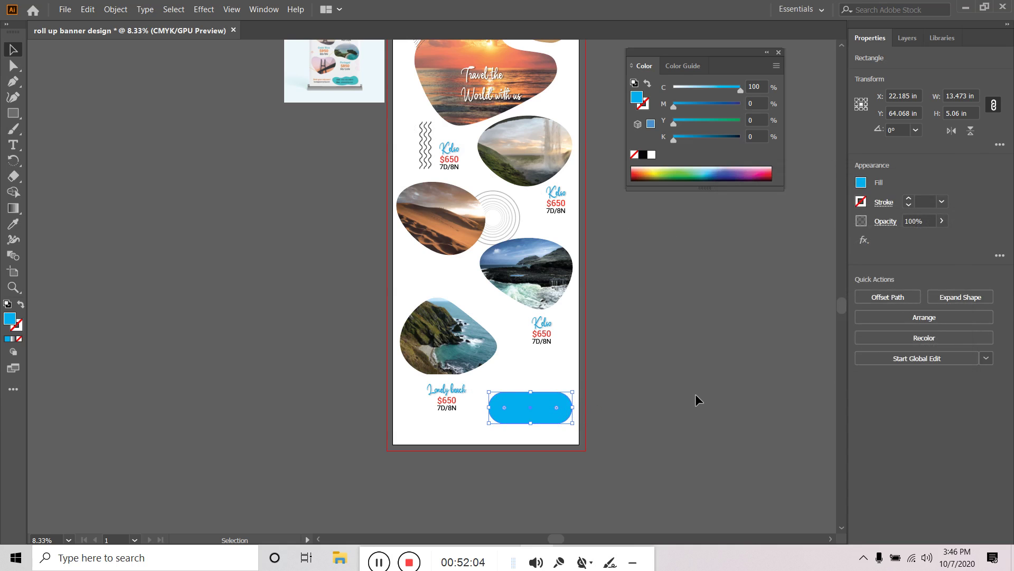
Delete the cyan pill and zoom into the mockup's contact-details shape
key("Delete")
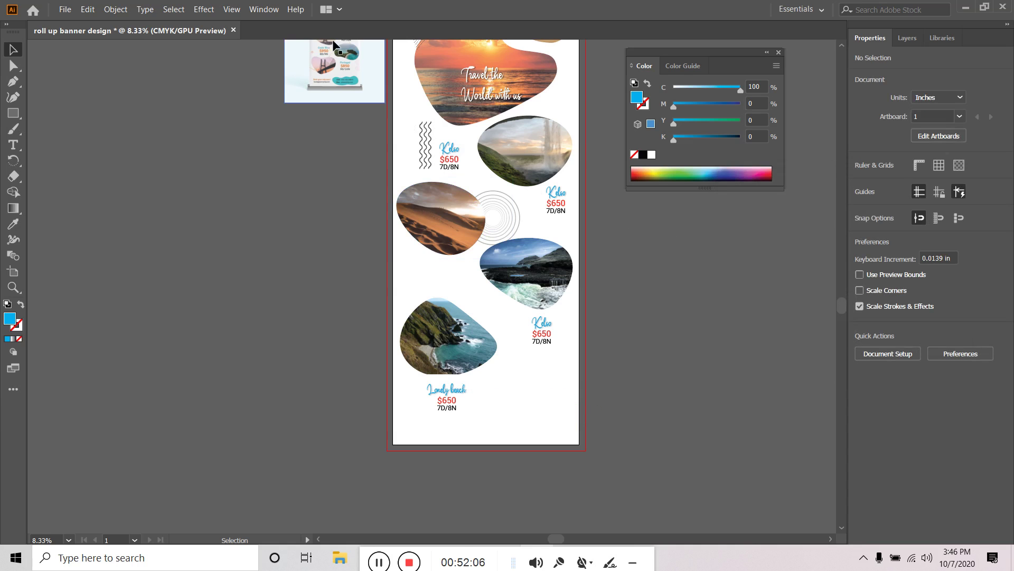
scroll(347, 41, "up", 2)
scroll(290, 179, "up", 1)
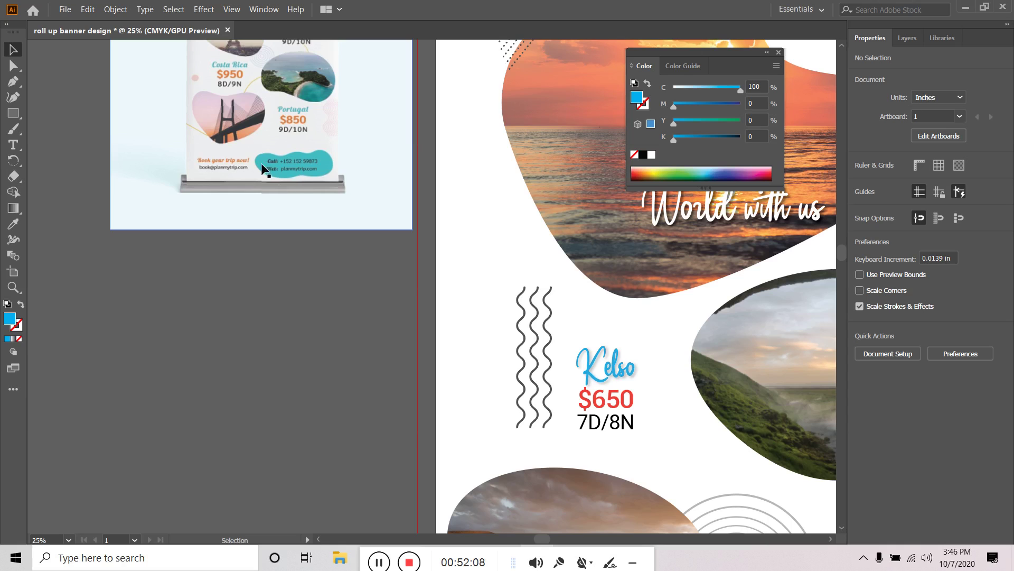
scroll(169, 155, "up", 3)
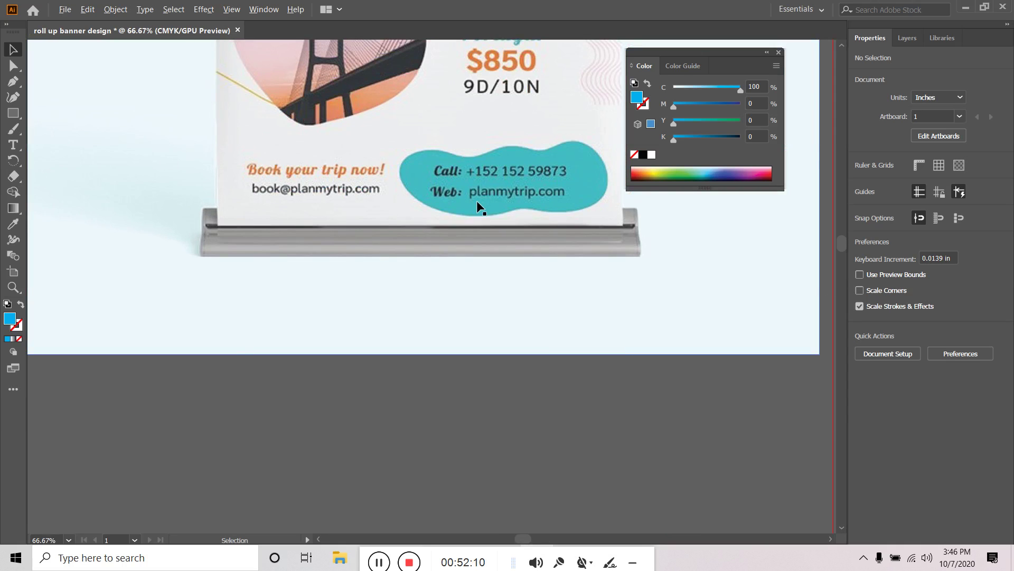
scroll(559, 335, "right", 2)
scroll(560, 335, "up", 1)
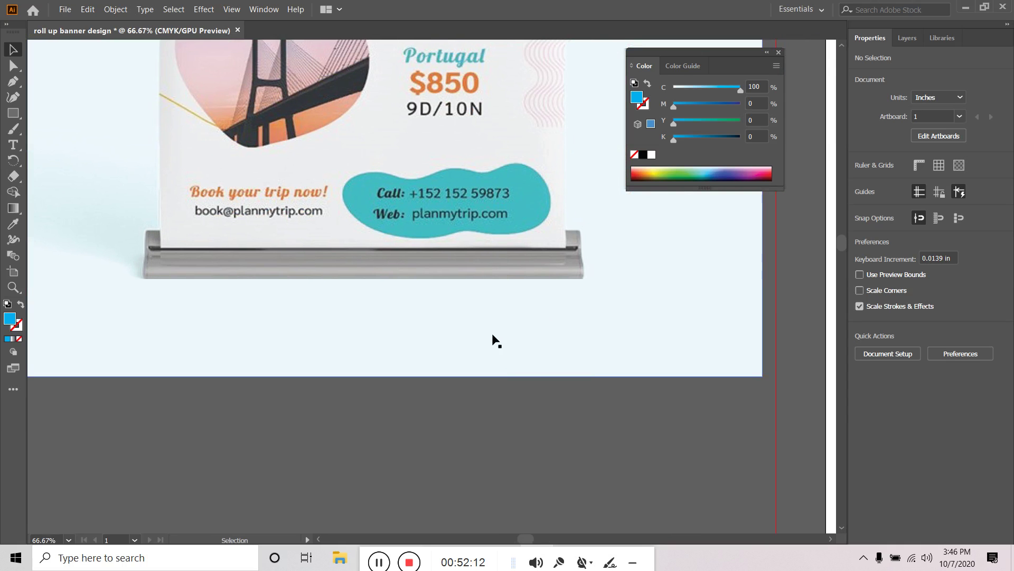
Trace the wavy contact blob with the Pen tool as a closed curved path
left_click(13, 81)
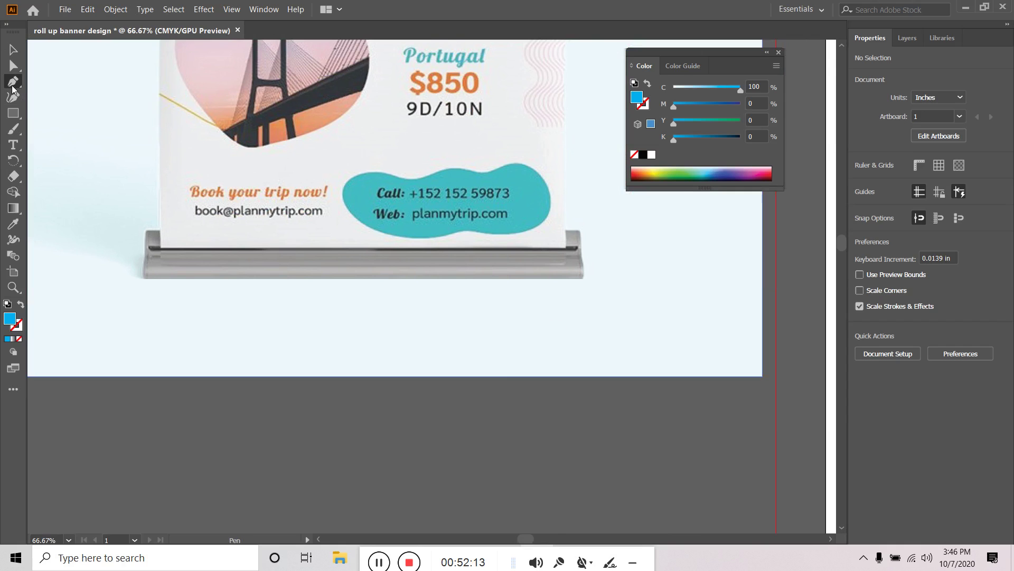
left_click(380, 232)
left_click_drag(348, 179, 371, 157)
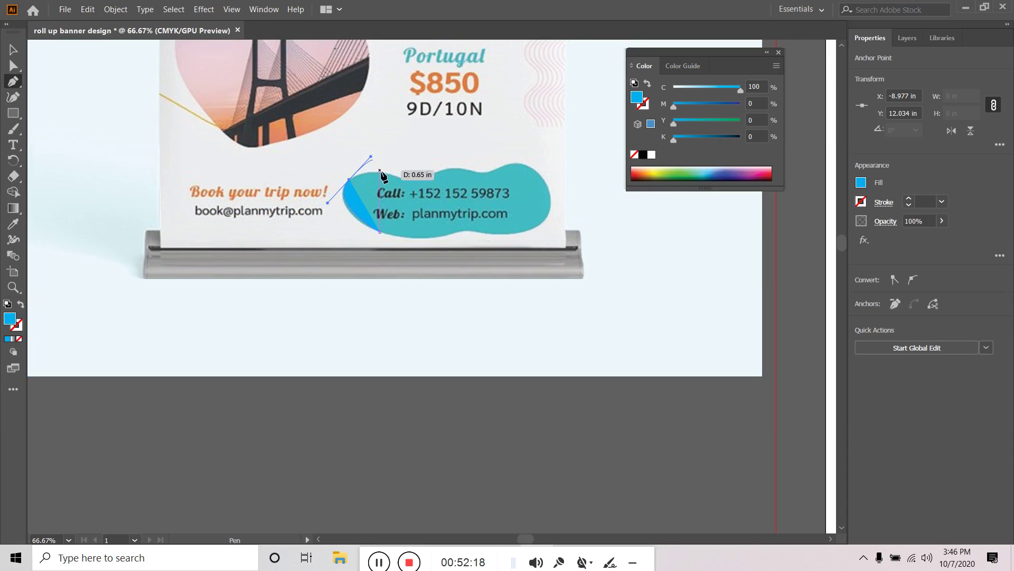
left_click(349, 180)
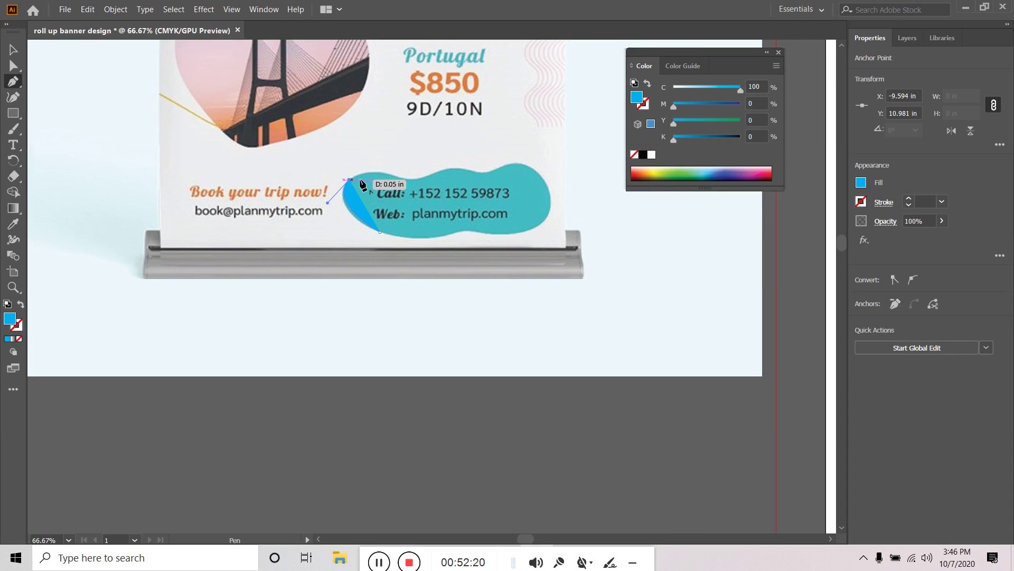
left_click_drag(427, 192, 440, 193)
left_click(404, 181)
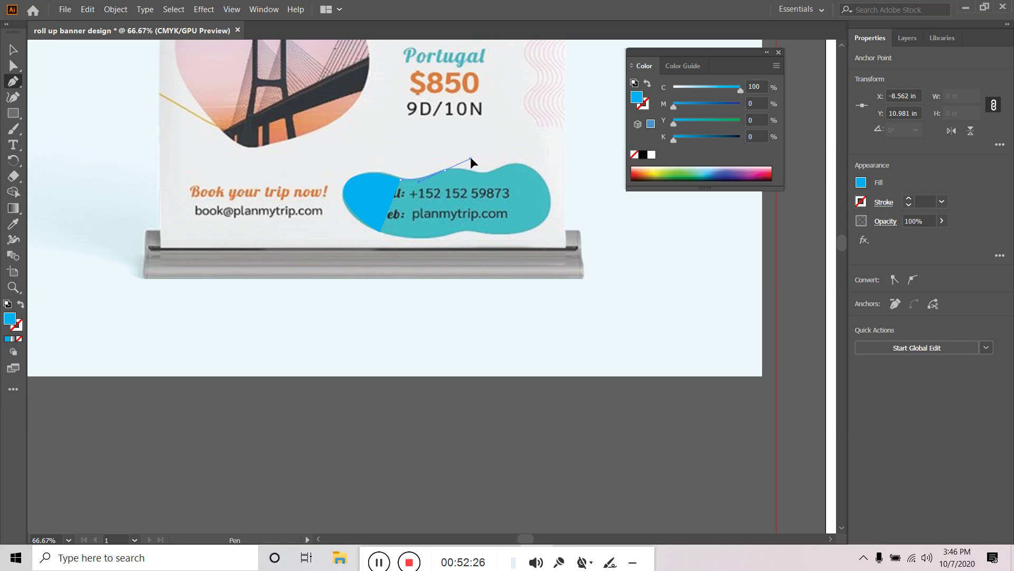
left_click_drag(445, 170, 471, 158)
left_click(448, 171)
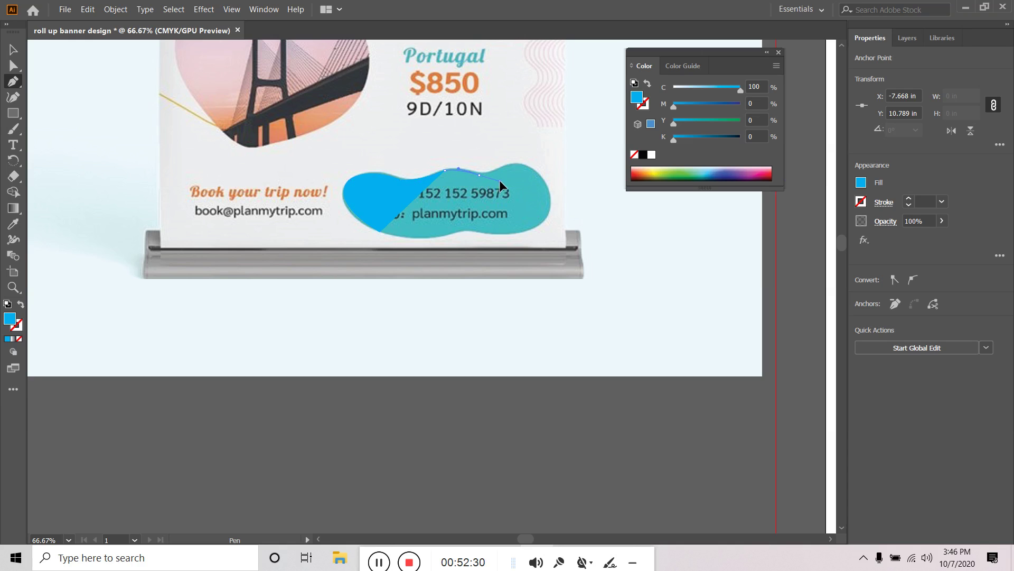
left_click_drag(499, 180, 529, 155)
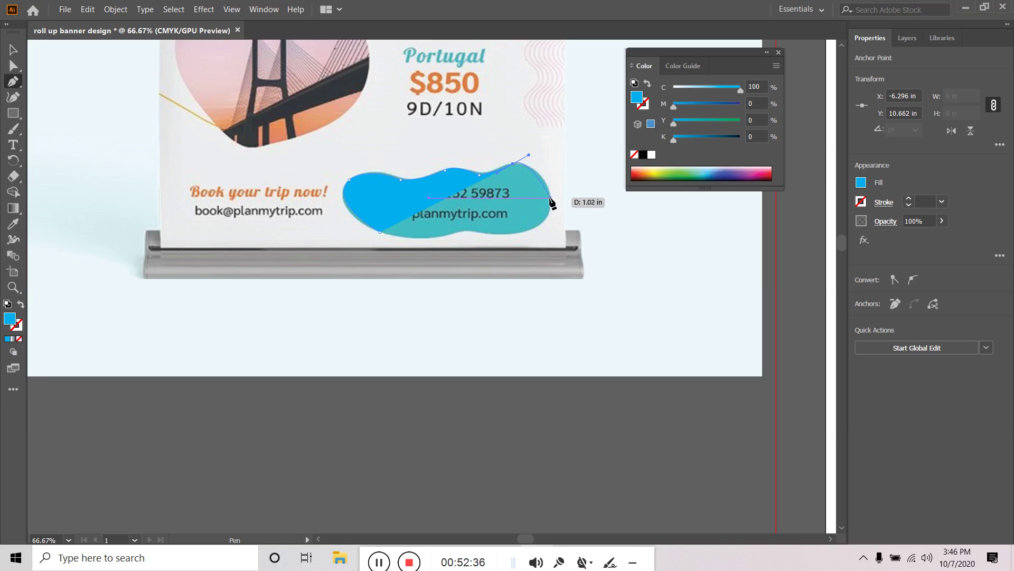
mouse_move(550, 200)
left_mouse_down()
mouse_move(534, 207)
mouse_move(543, 214)
left_mouse_up()
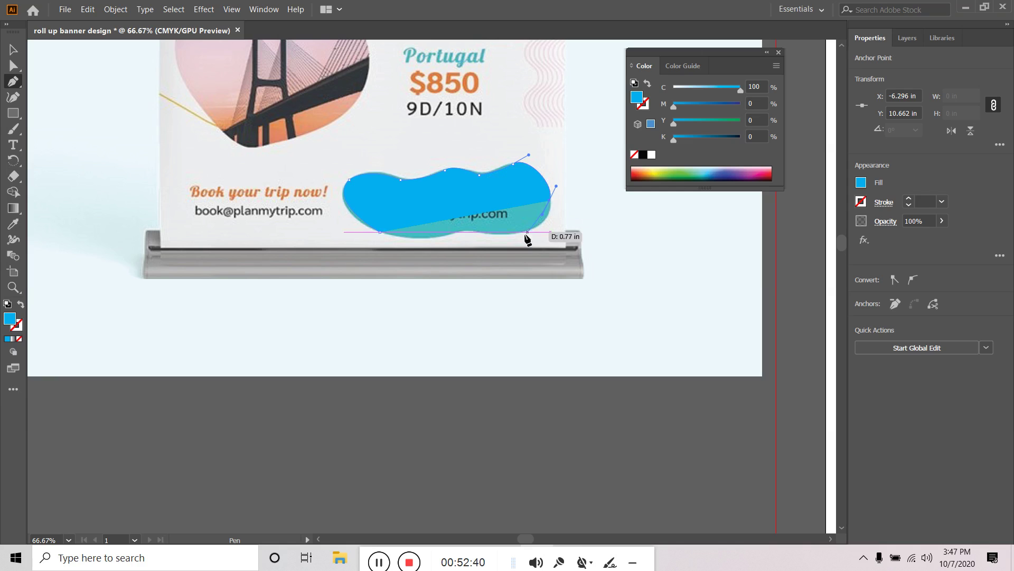
left_click_drag(491, 233, 426, 228)
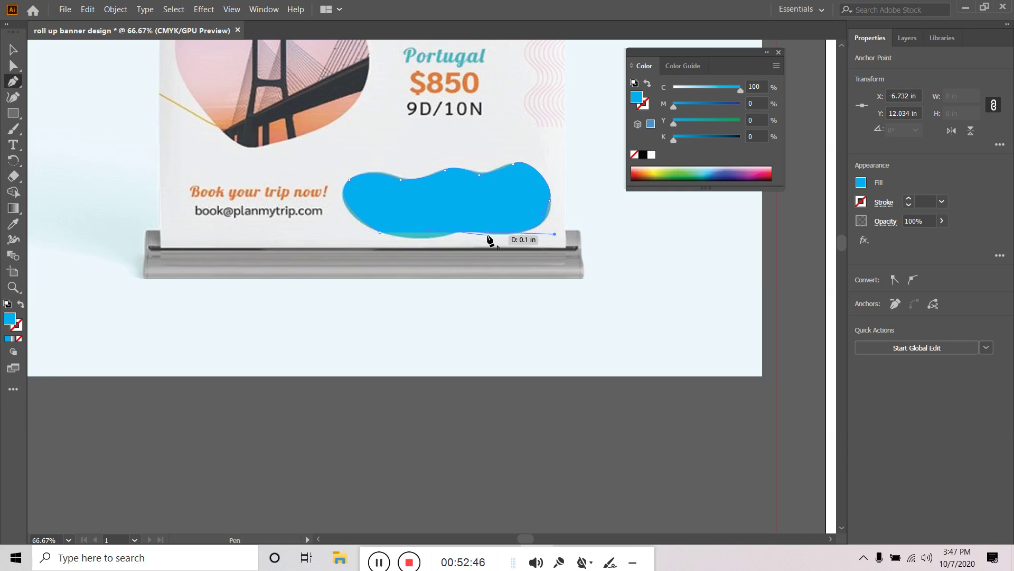
left_click_drag(455, 241, 416, 251)
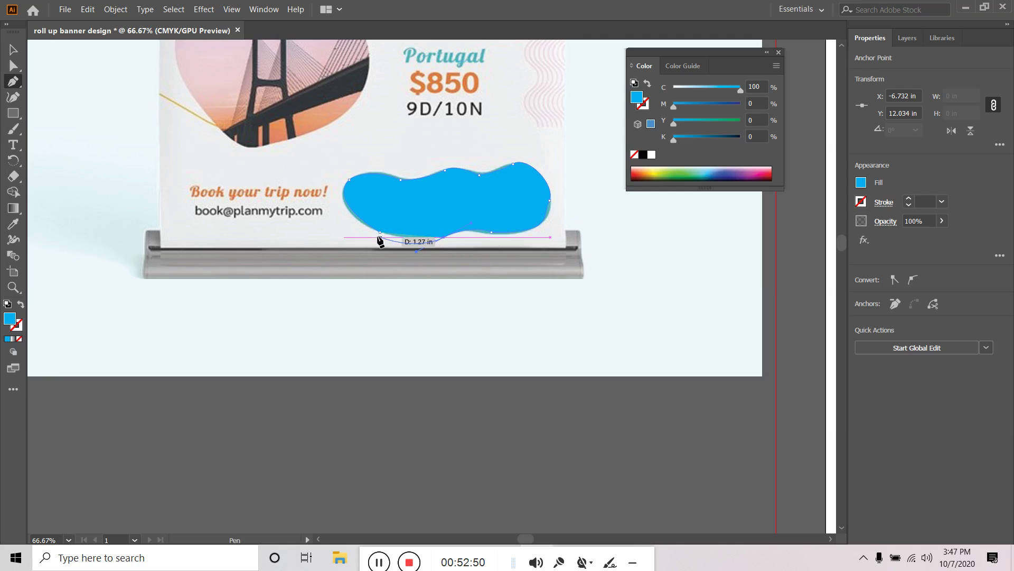
left_click(379, 232)
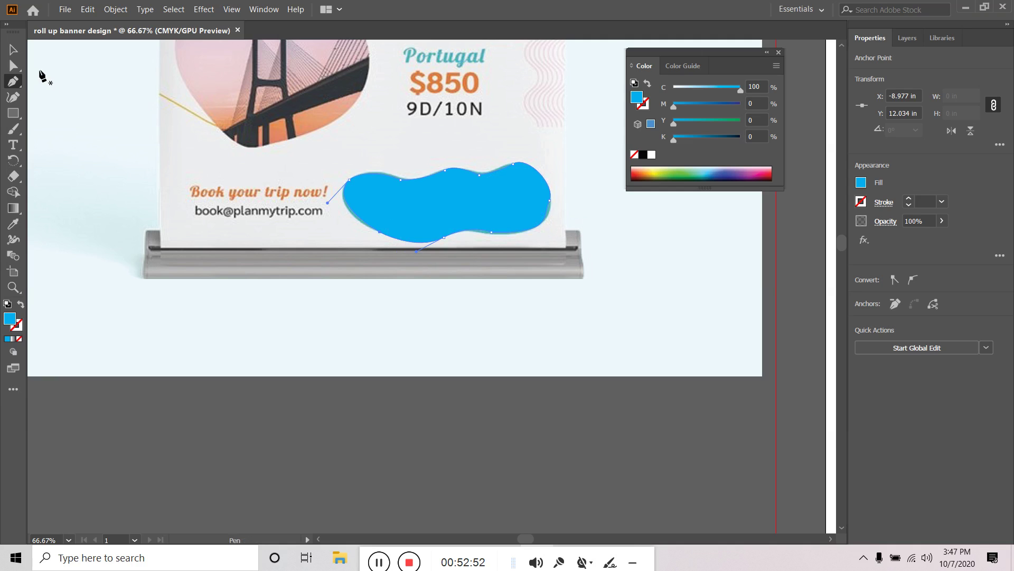
Nudge the blob's bottom anchor to smooth its lower curve
left_click(13, 66)
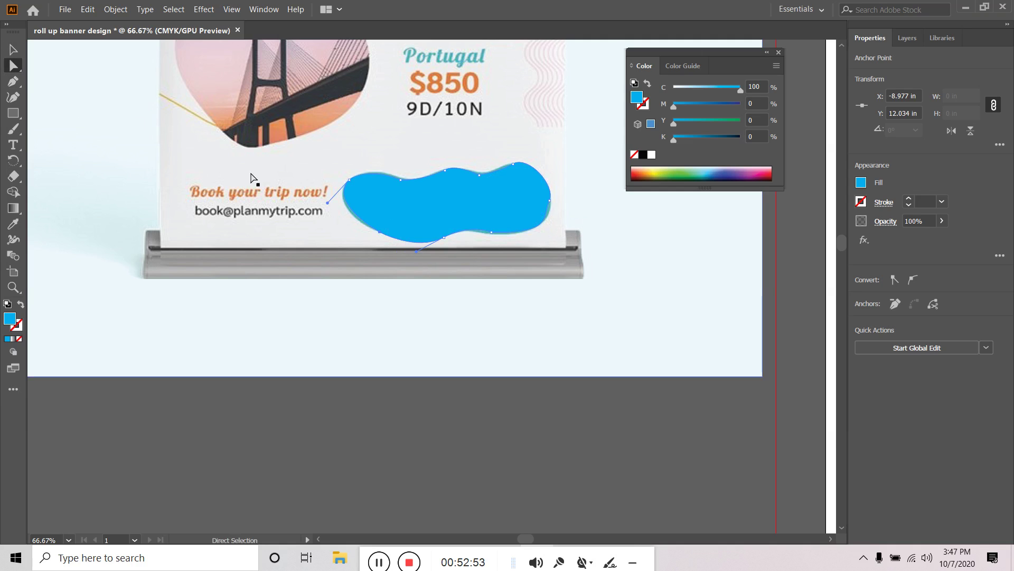
left_click(442, 239)
left_click_drag(426, 245, 427, 244)
Move the blue blob from beside the mockup to the banner bottom, next to the Lonely beach caption
left_click(13, 51)
left_click(458, 182)
scroll(460, 195, "down", 4)
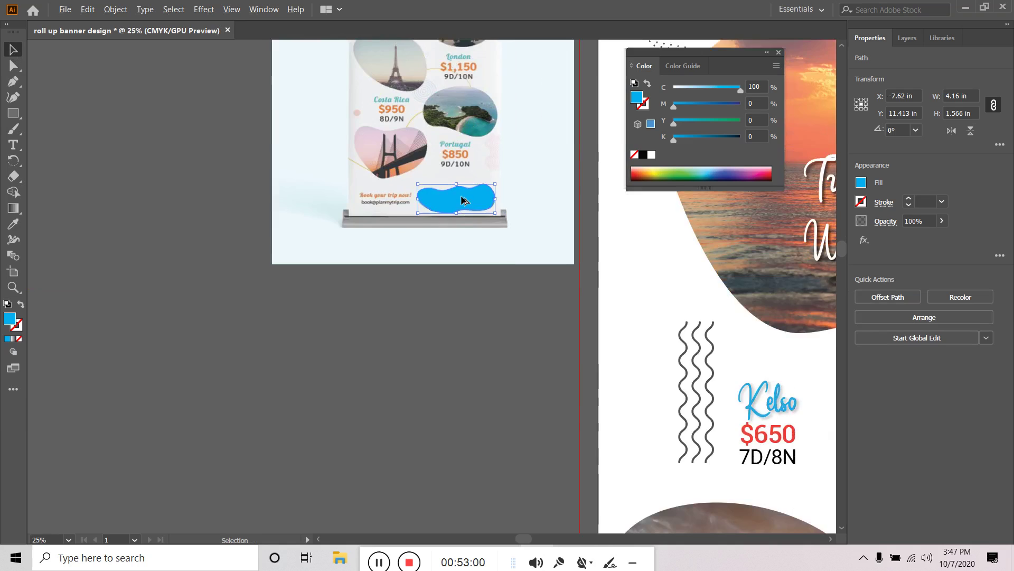
left_click_drag(467, 321, 216, 258)
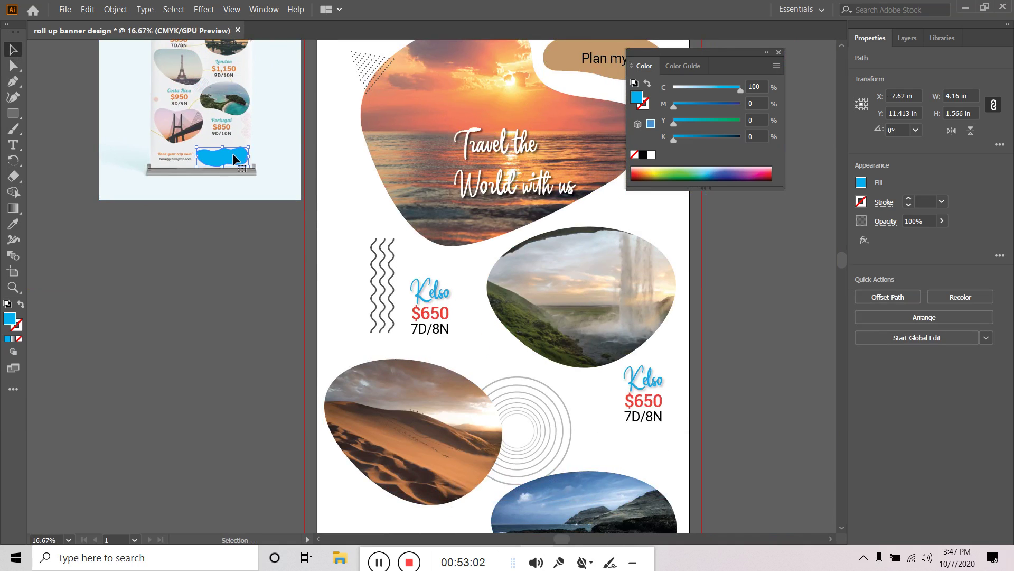
left_click_drag(232, 153, 639, 530)
scroll(674, 437, "down", 5)
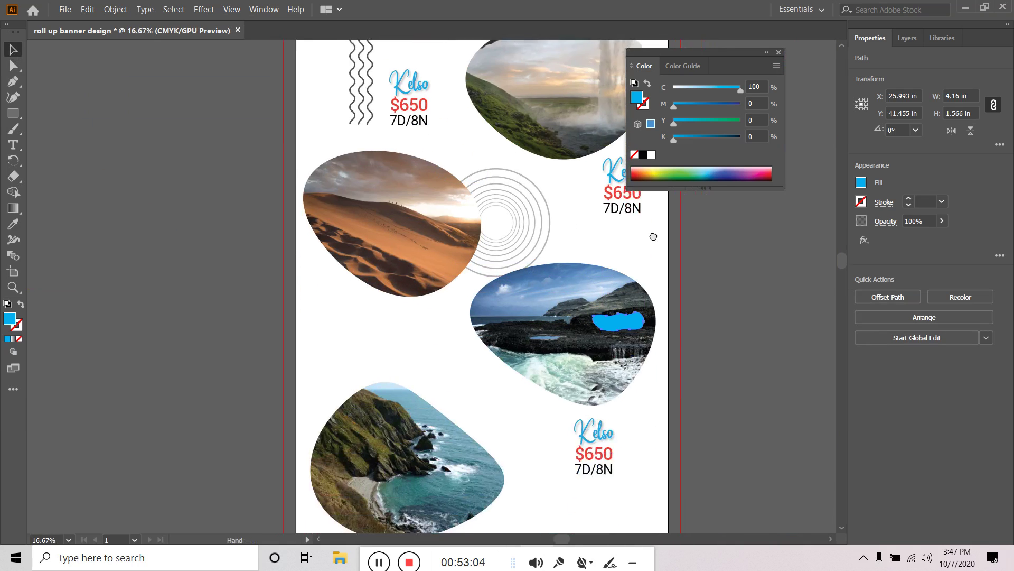
left_click_drag(631, 298, 583, 498)
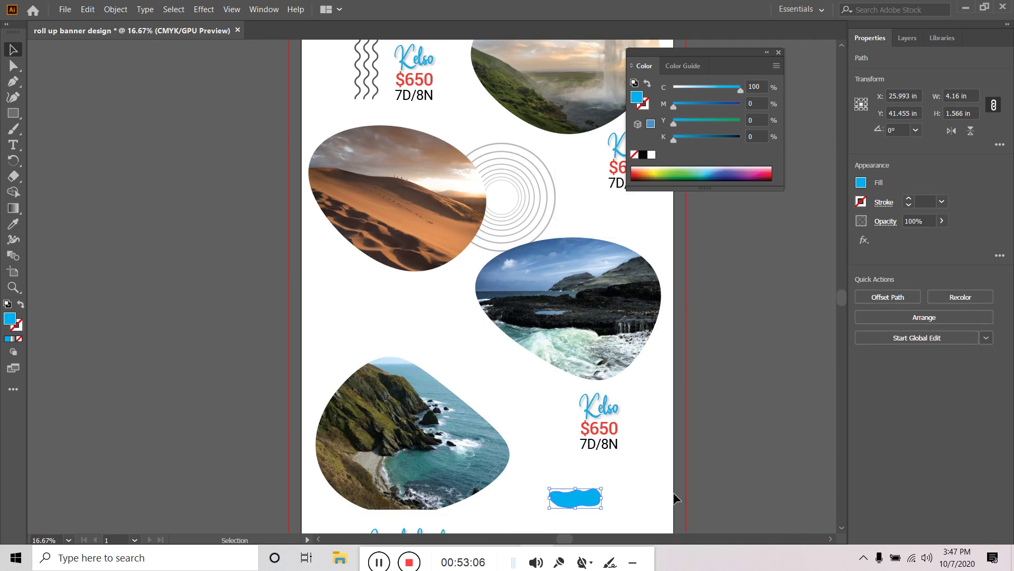
left_click_drag(652, 467, 636, 297)
left_click_drag(576, 342, 659, 410)
left_click_drag(616, 382, 598, 394)
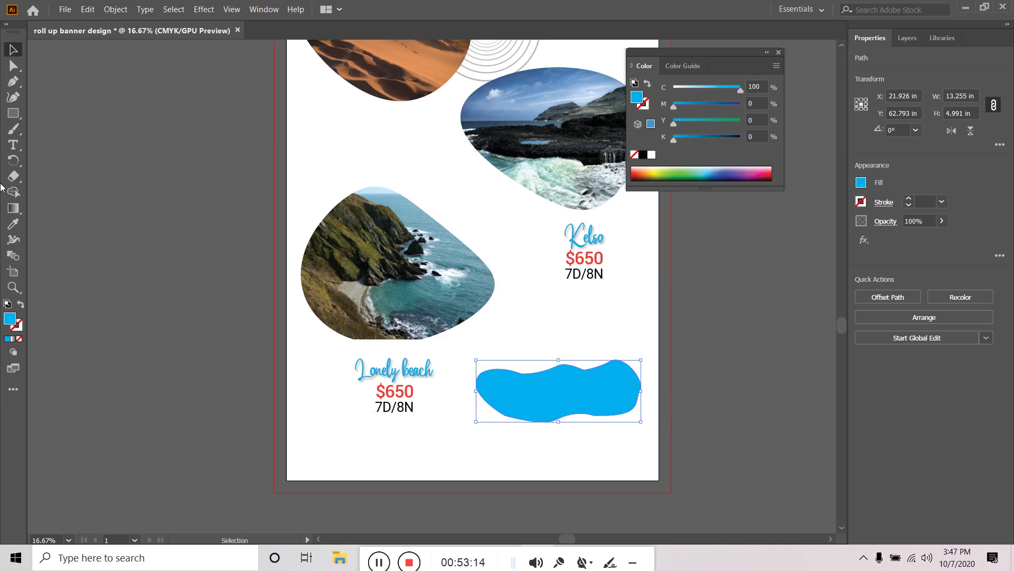
Reshape the blob's lower outline and right-side curve using Direct Selection anchors
left_click(14, 65)
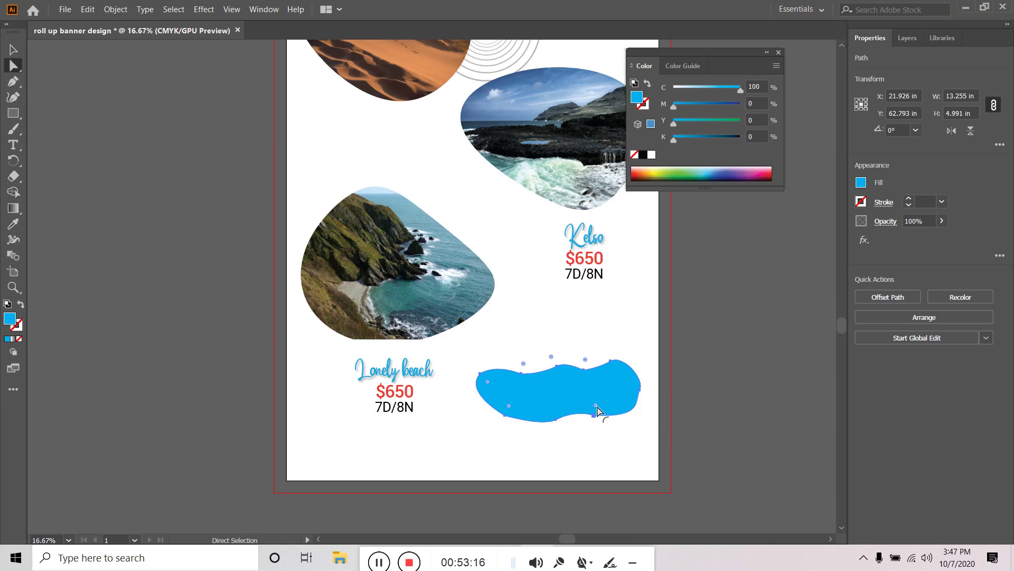
left_click_drag(598, 410, 484, 367)
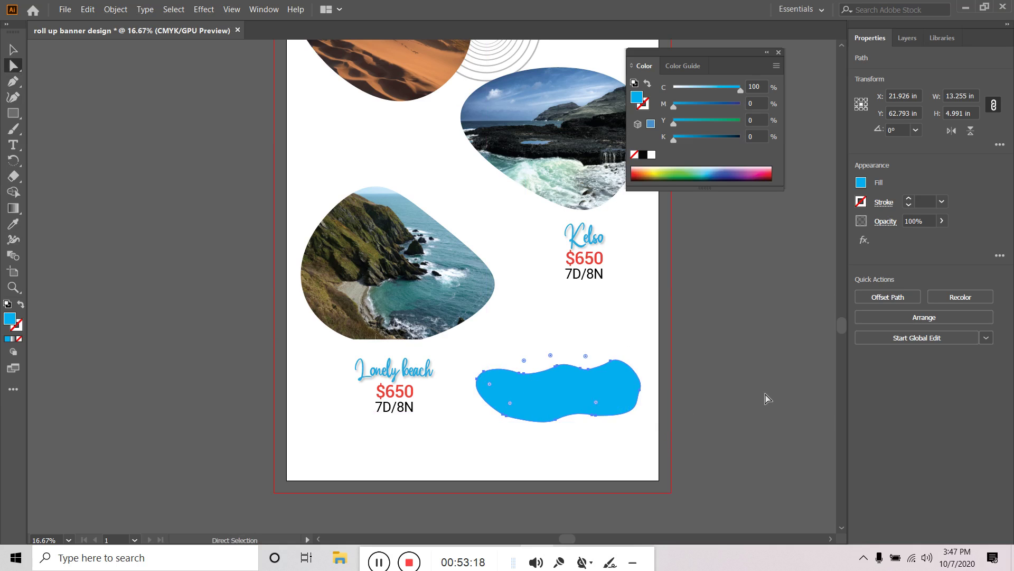
left_click(708, 356)
left_click(624, 396)
scroll(625, 385, "up", 5)
left_click(717, 438)
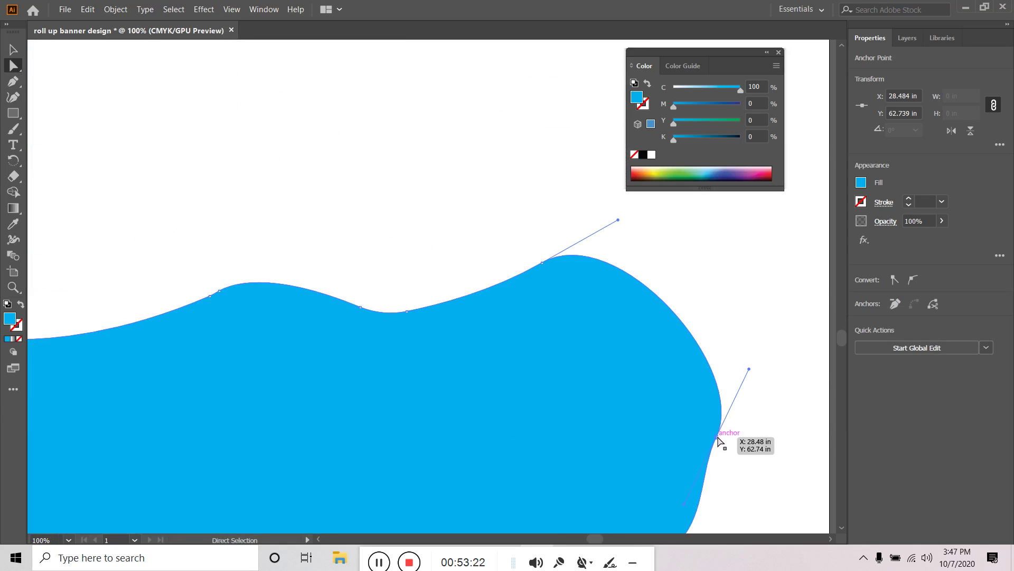
left_click_drag(749, 370, 719, 372)
scroll(749, 378, "down", 3)
left_click(746, 380)
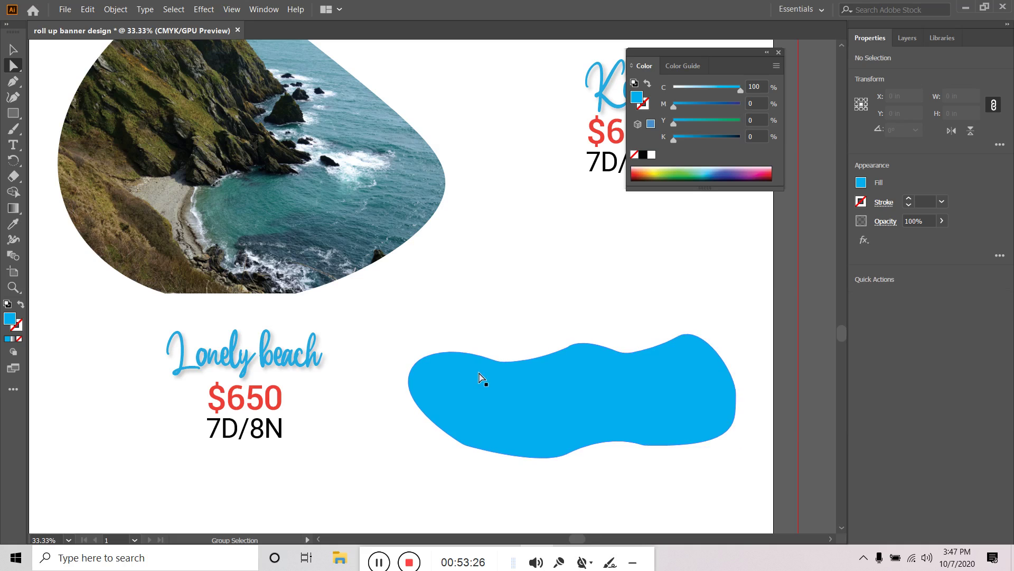
Adjust the top-edge anchors and round a corner to smooth the blob's wave
left_click(571, 347)
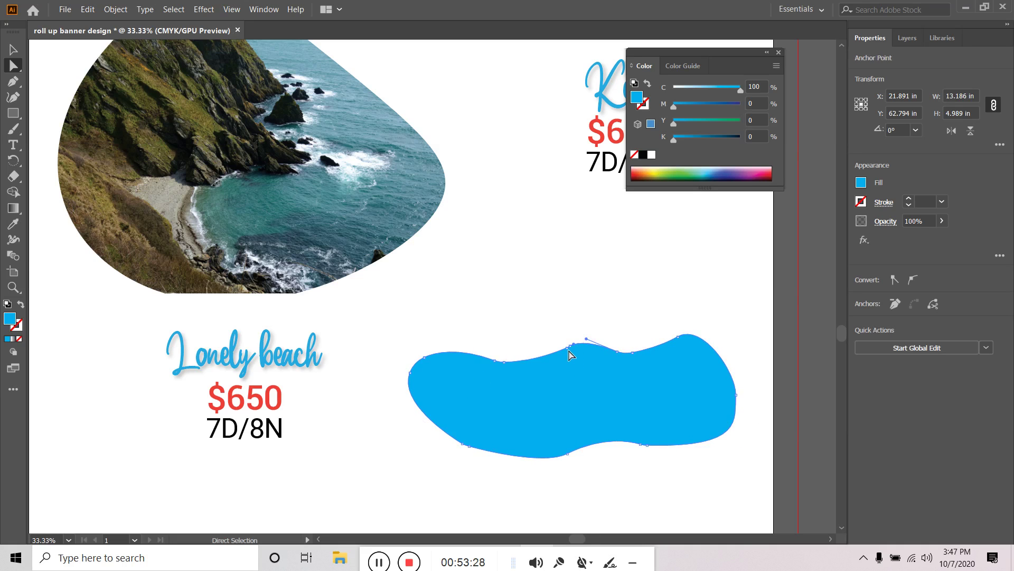
scroll(568, 352, "up", 7)
left_click_drag(612, 328, 622, 316)
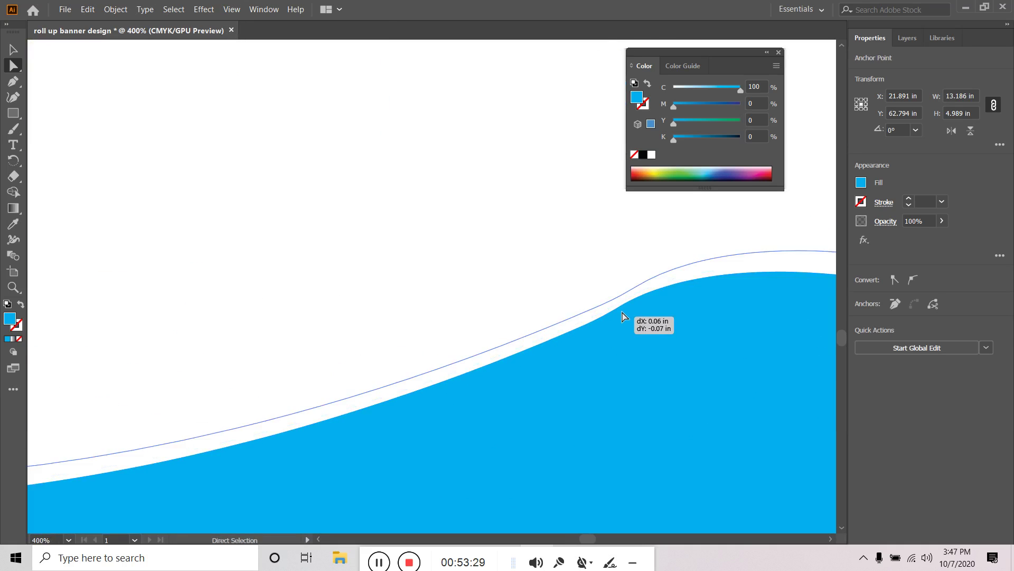
left_click(637, 289)
scroll(652, 312, "down", 6)
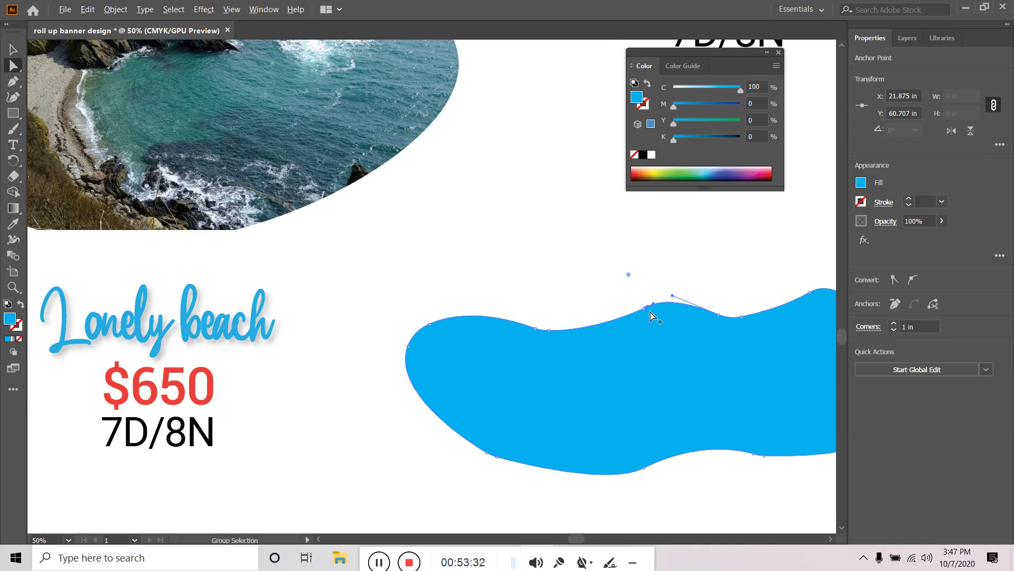
left_click(734, 317)
left_click_drag(737, 280, 740, 214)
scroll(742, 373, "down", 1)
scroll(742, 373, "down", 4)
Return to the Selection tool and select the whole blue wavy blob
left_click(14, 49)
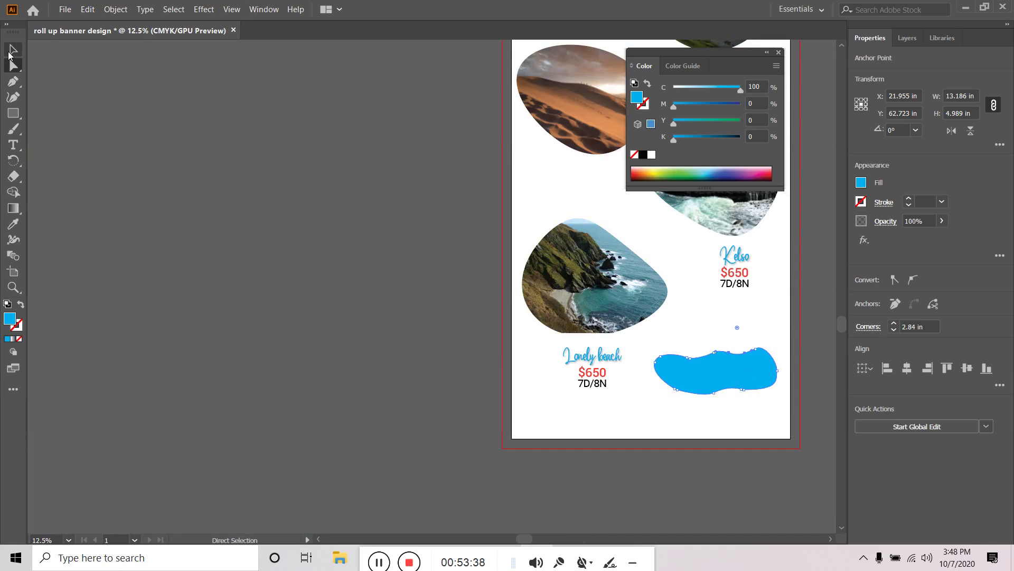
left_click(218, 226)
left_click(734, 380)
scroll(718, 414, "down", 2)
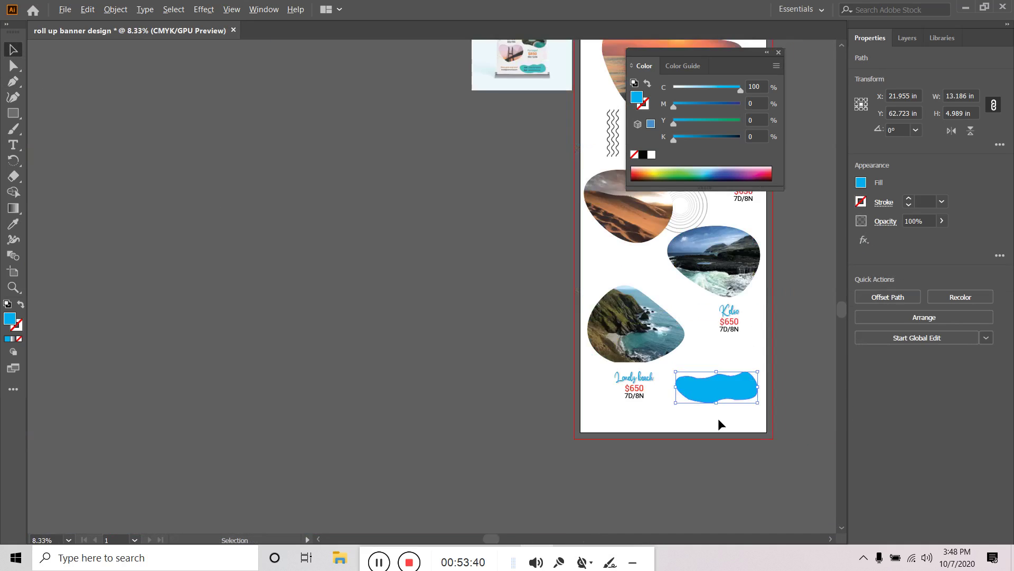
Bring the banner's bottom into view and nudge the blue blob slightly lower
left_click(429, 199)
scroll(429, 199, "up", 1)
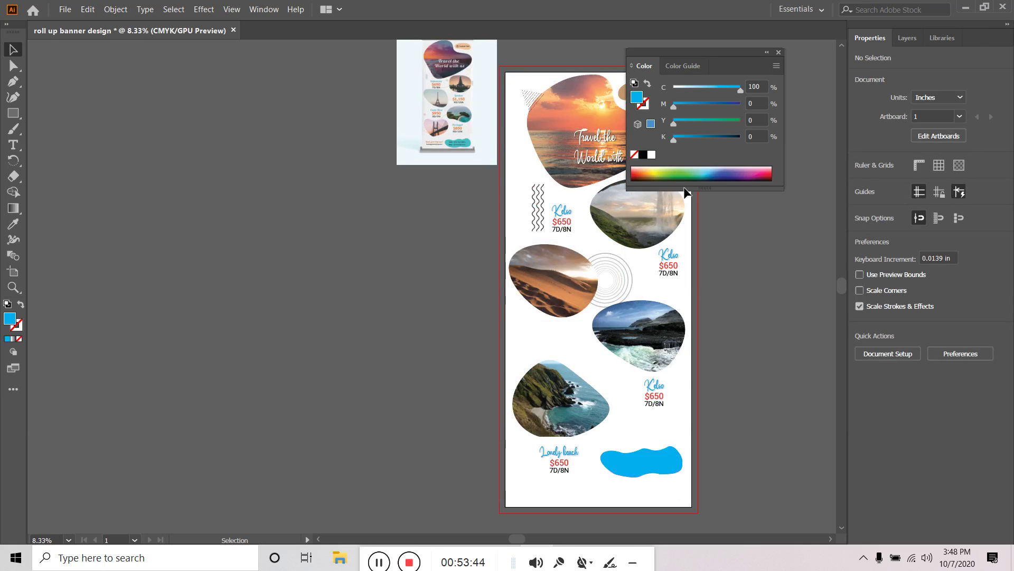
scroll(482, 164, "up", 4)
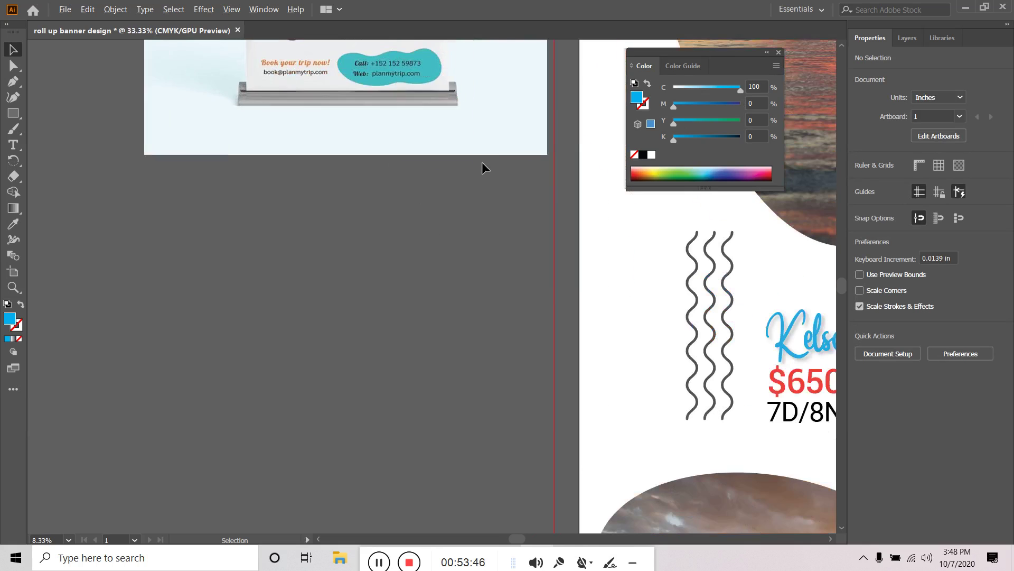
scroll(404, 166, "down", 3)
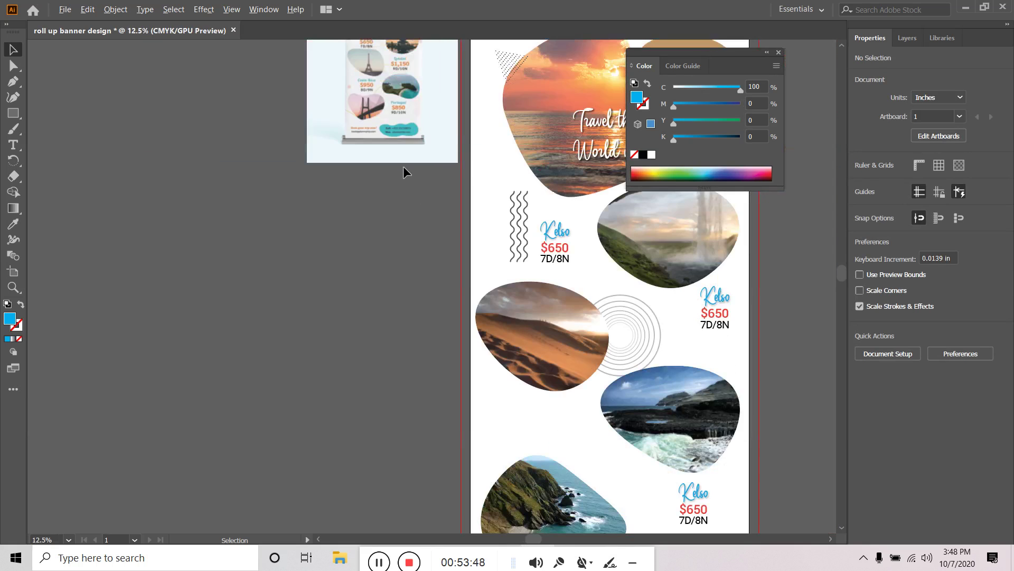
scroll(370, 164, "up", 4)
left_click_drag(403, 174, 362, 410)
scroll(362, 410, "down", 3)
left_click_drag(430, 414, 228, 4)
scroll(641, 313, "down", 2)
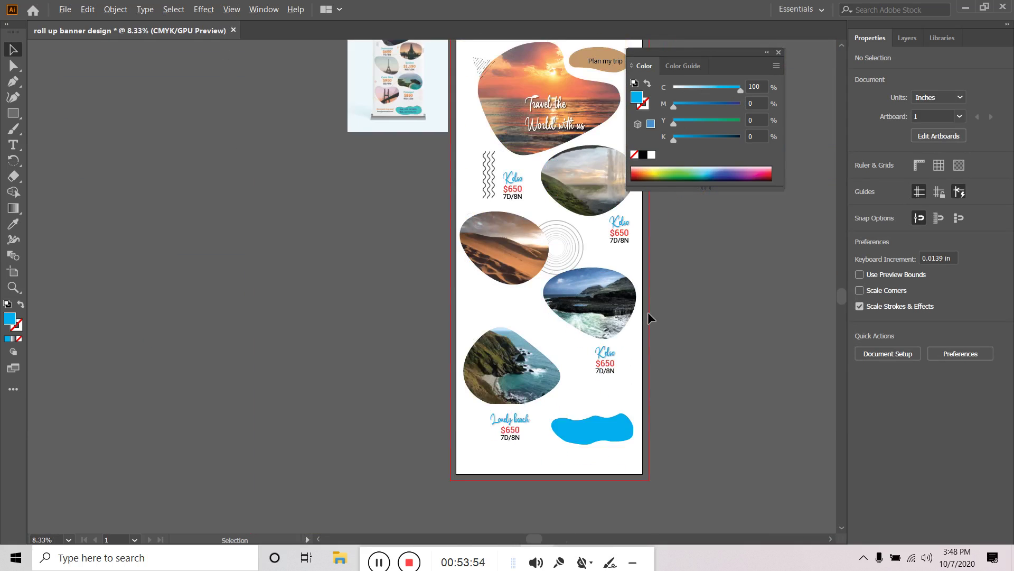
left_click_drag(607, 430, 539, 451)
left_click(714, 431)
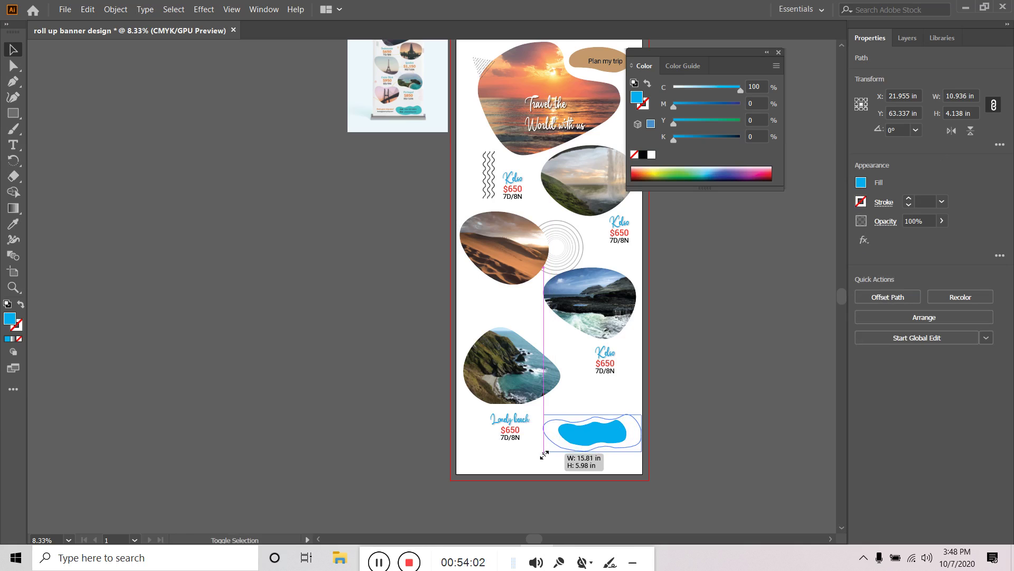
Enlarge the blob proportionally to about 15.81 × 5.98 in and shift it slightly right
left_click_drag(629, 431, 610, 442)
left_click(739, 449)
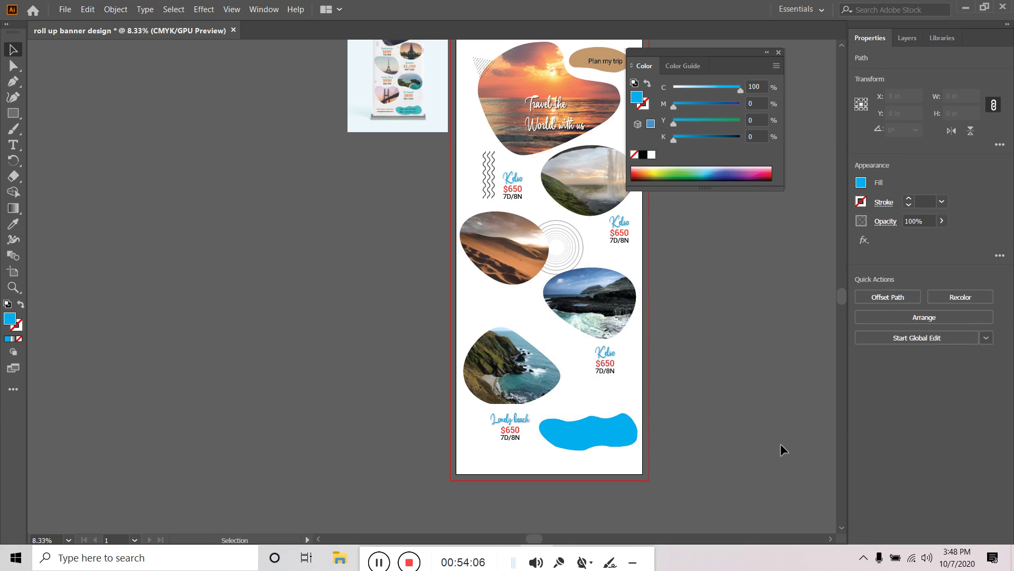
left_click(781, 442)
Add a 'Call:' line with the phone number, centred inside the blue blob
key("t")
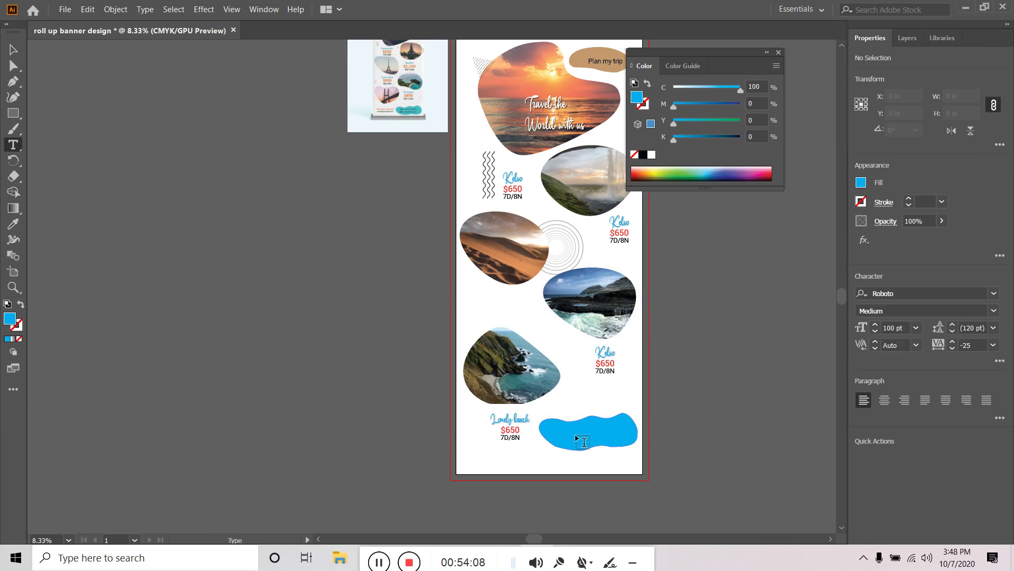
left_click(576, 430)
key("Escape")
left_click(732, 459)
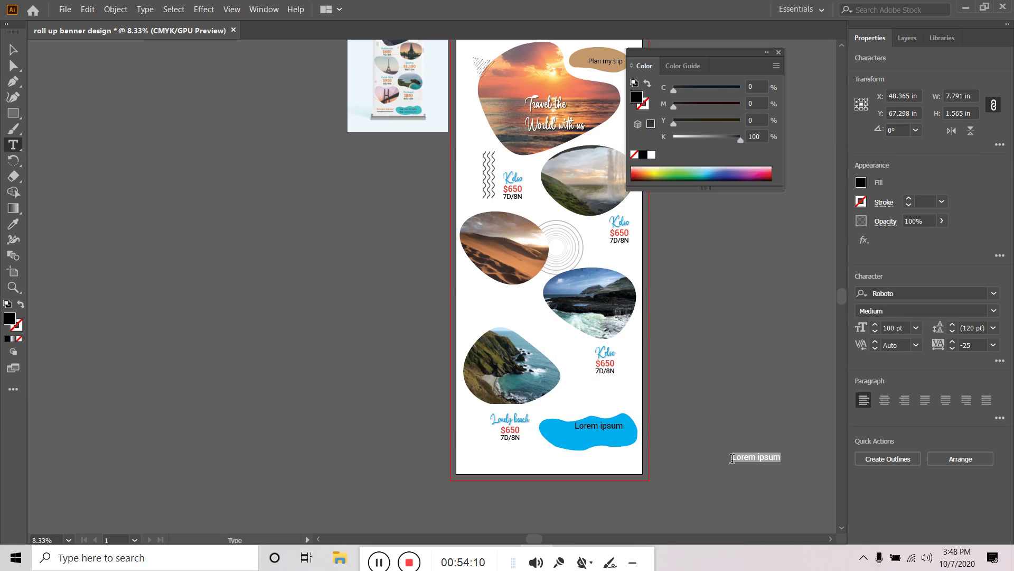
type("Call: +0256894")
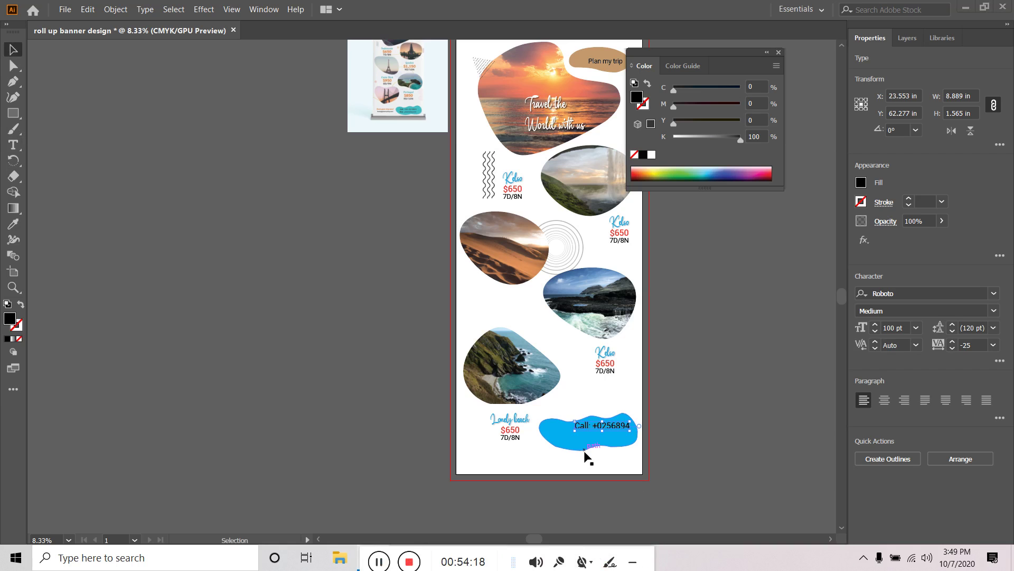
scroll(588, 446, "up", 1)
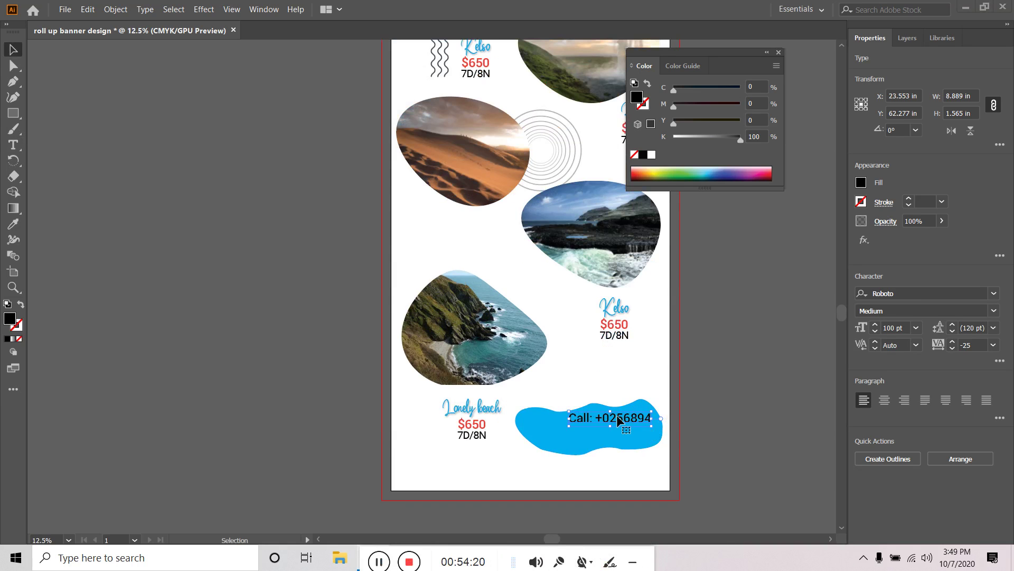
left_click_drag(619, 422, 607, 426)
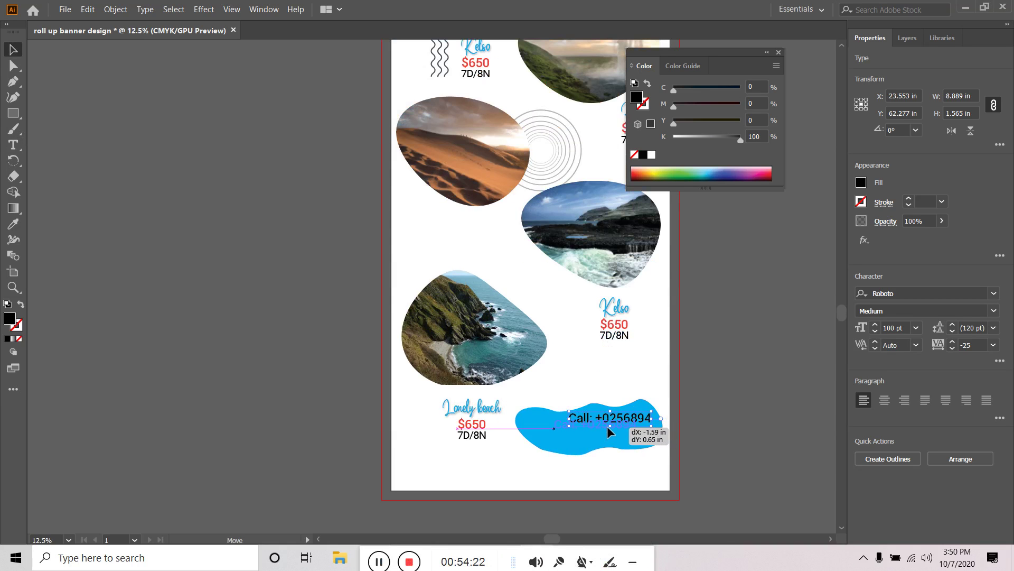
left_click(702, 416)
Start typing a website line below the Call text
scroll(752, 446, "up", 1)
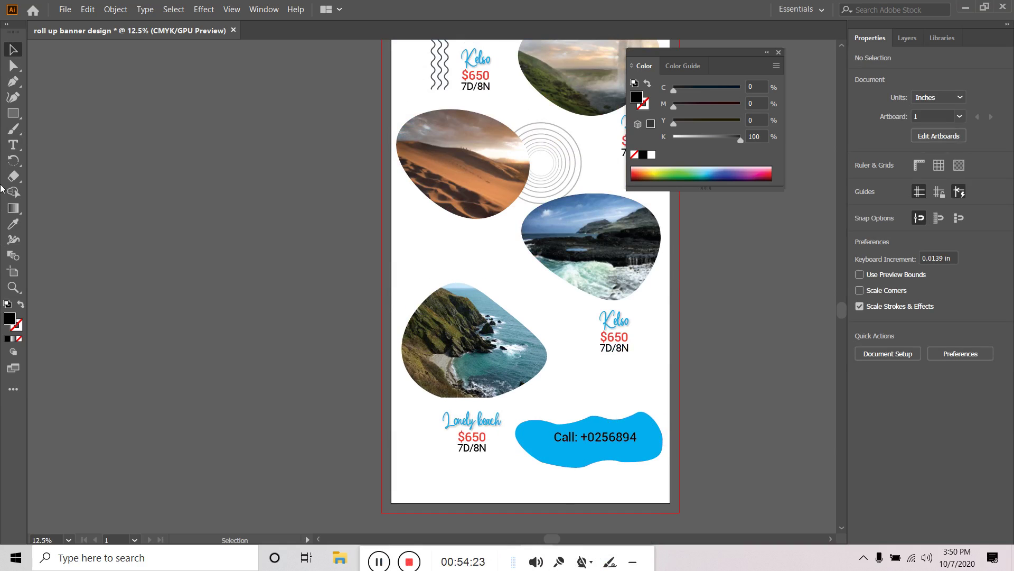
left_click(13, 129)
left_click(13, 144)
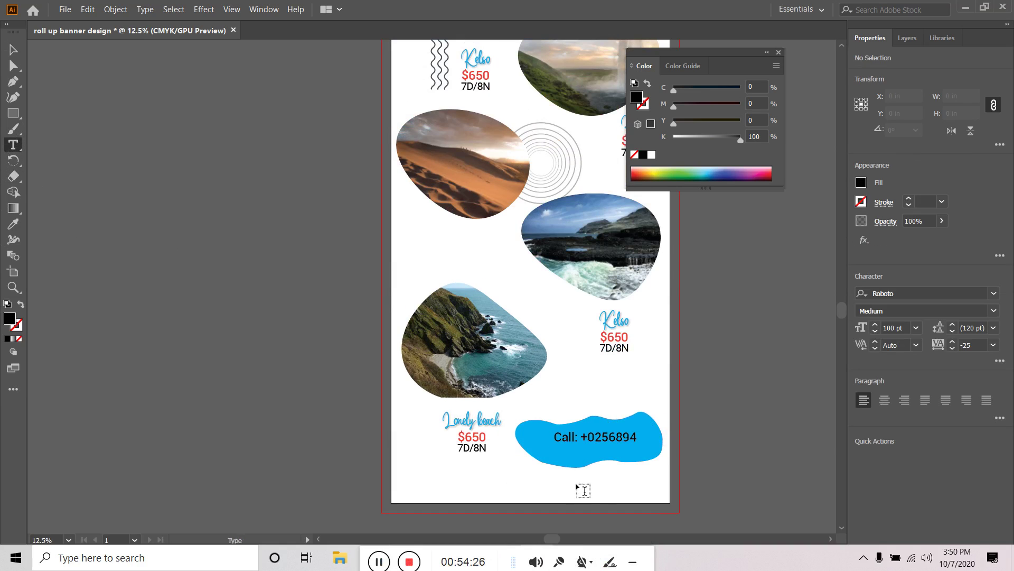
left_click(560, 460)
type("websig")
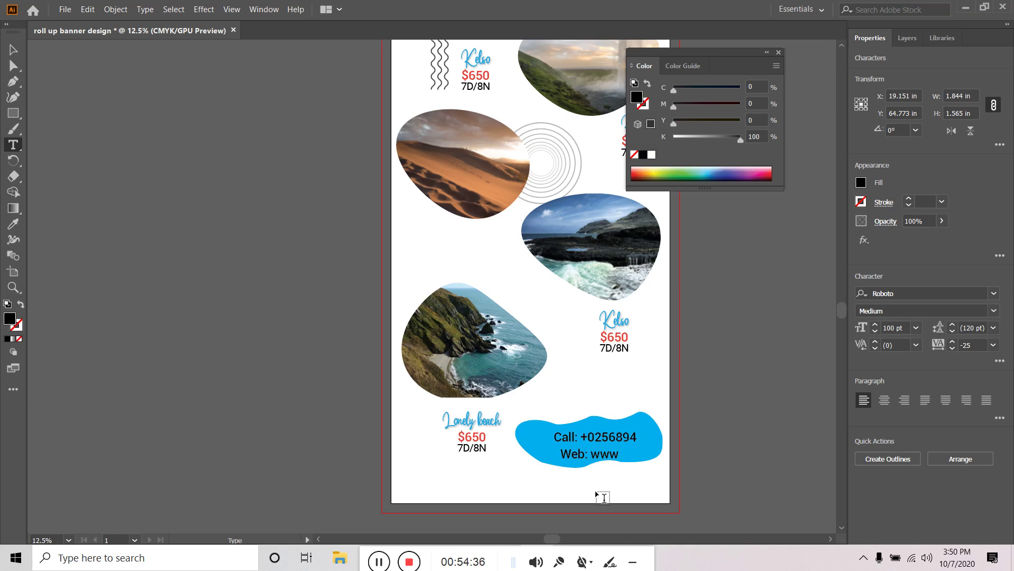
scroll(602, 500, "up", 5)
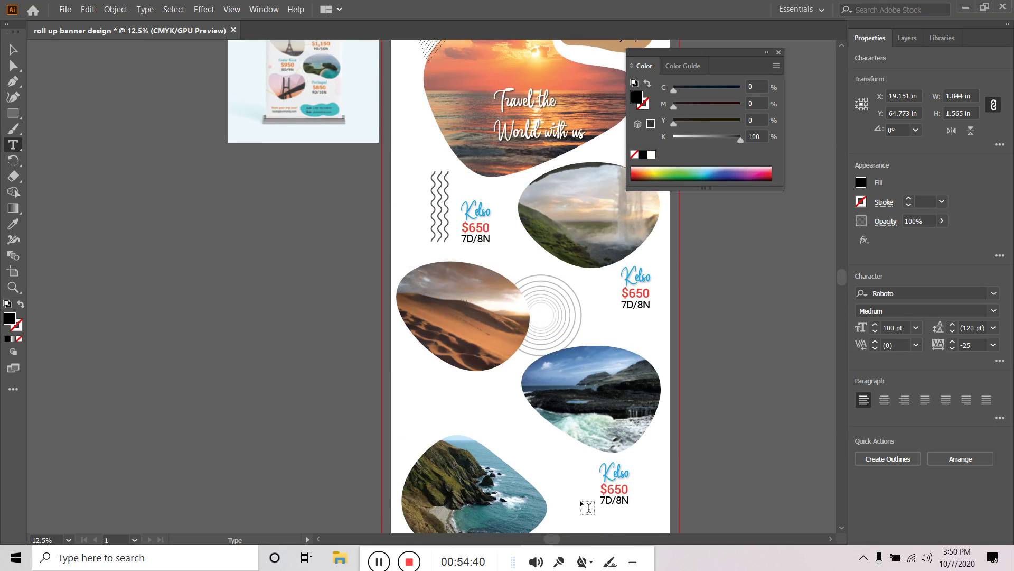
scroll(587, 508, "down", 6)
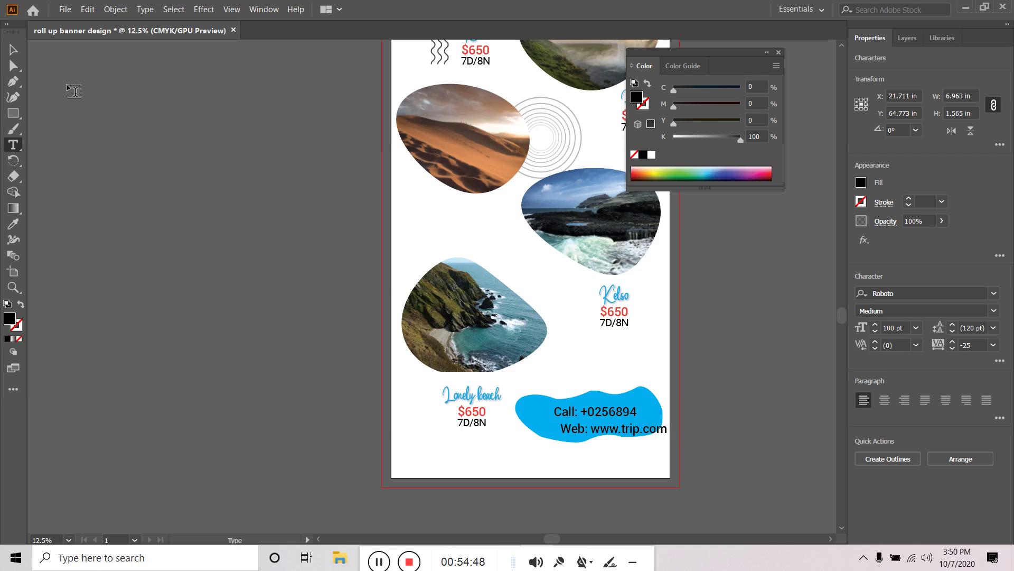
left_click(13, 49)
left_click_drag(630, 430, 613, 431)
left_click(760, 422)
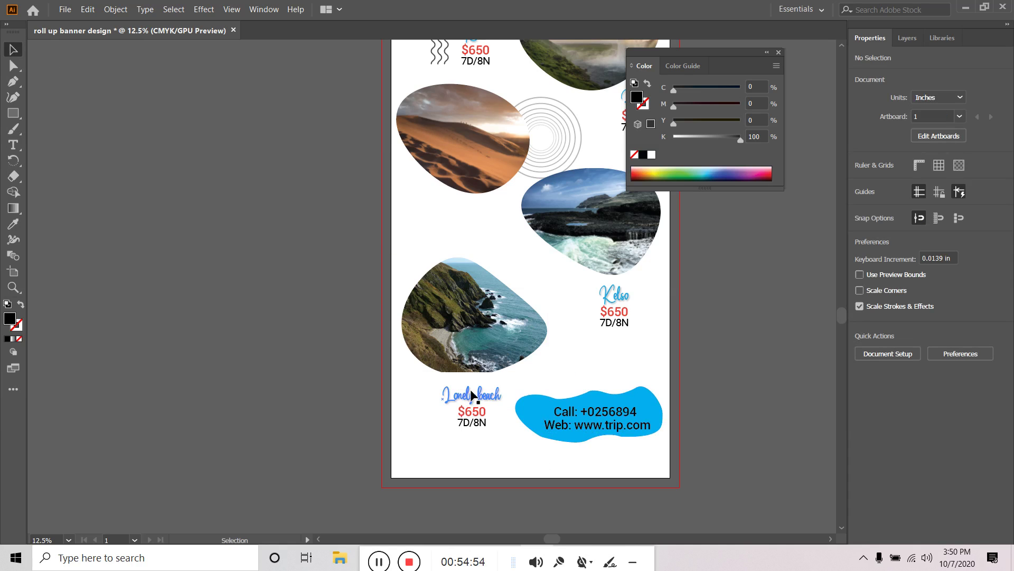
left_click_drag(472, 396, 468, 218)
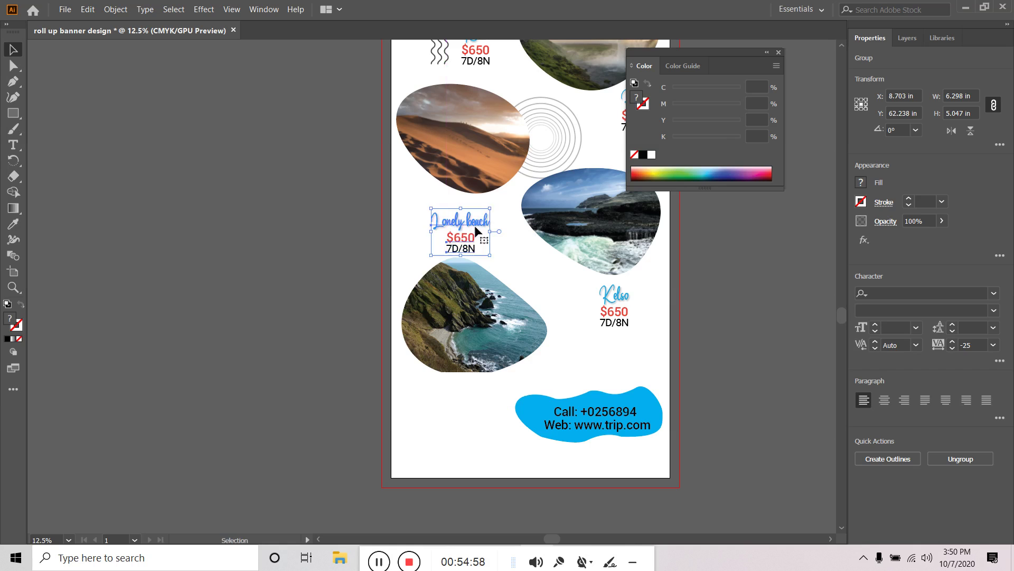
Deselect the raised Lonely beach block, then zoom out and back in to check the banner's lower half
left_click(753, 358)
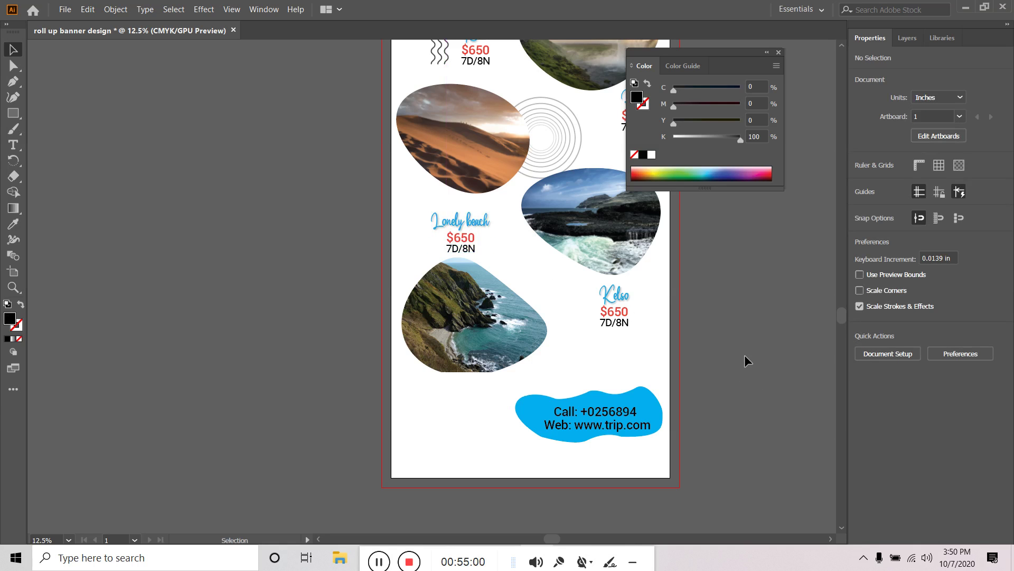
scroll(172, 100, "down", 4)
scroll(526, 167, "up", 2)
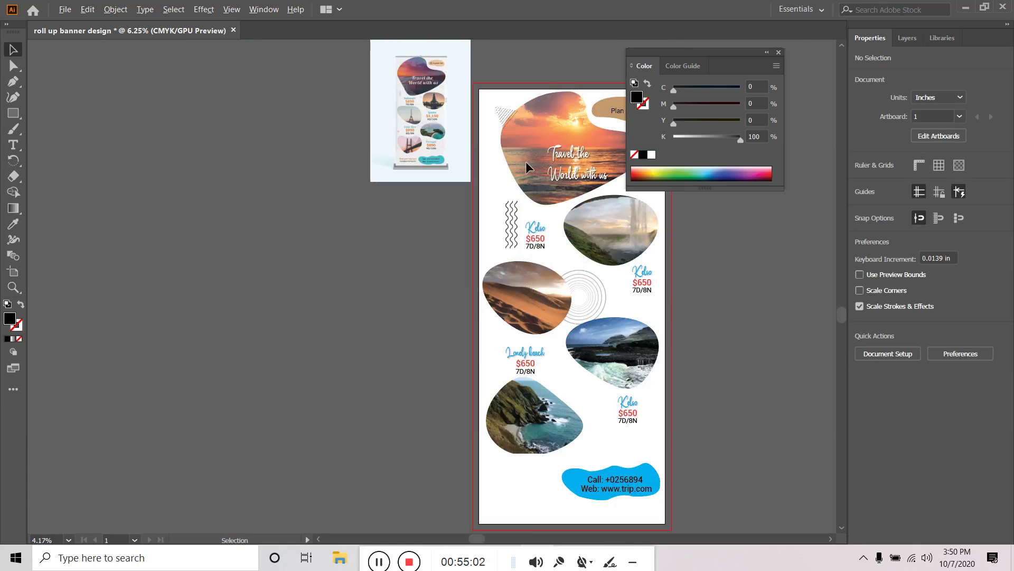
scroll(526, 161, "up", 4)
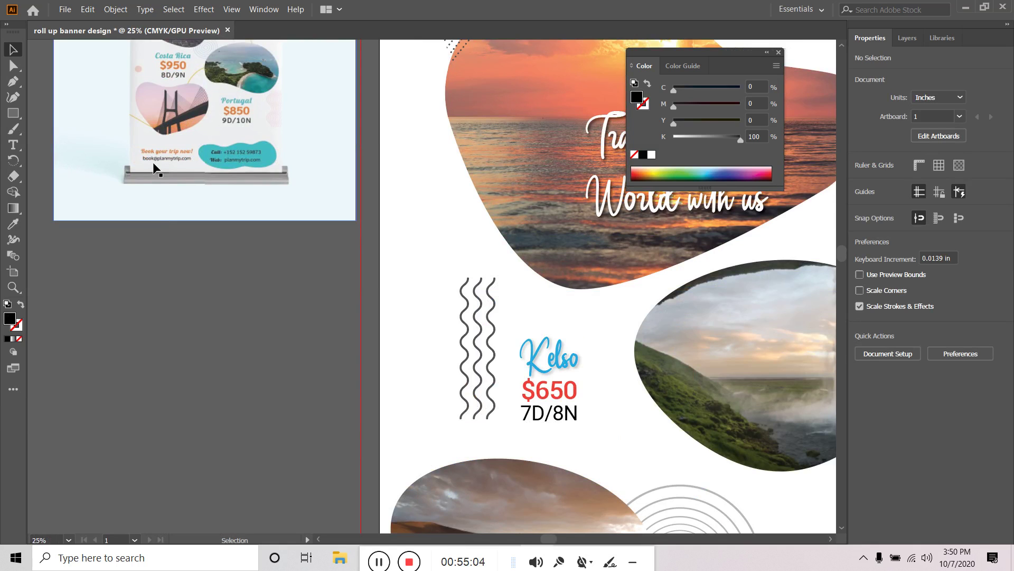
scroll(155, 168, "up", 1)
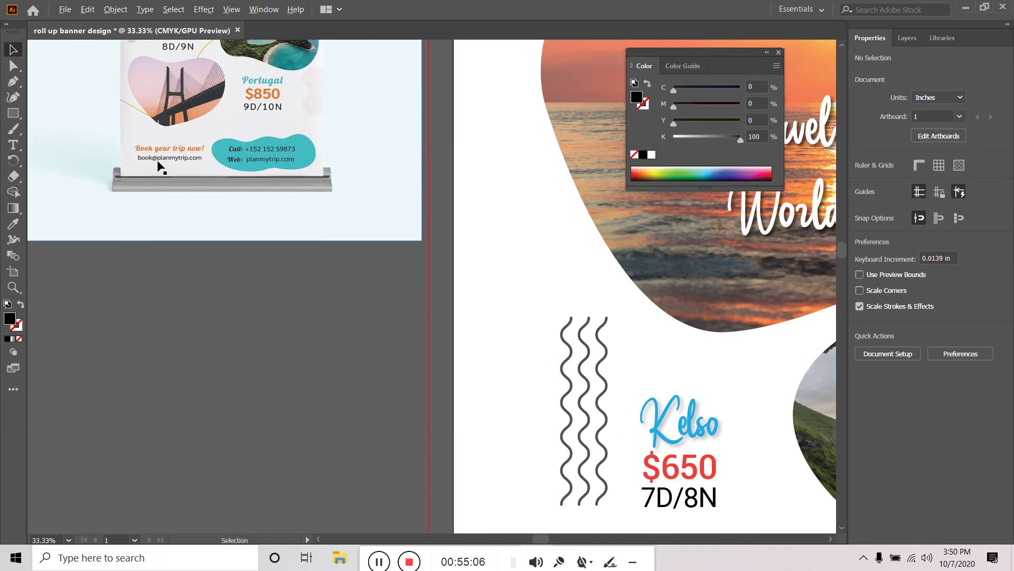
scroll(238, 253, "down", 3)
left_click_drag(627, 404, 657, 164)
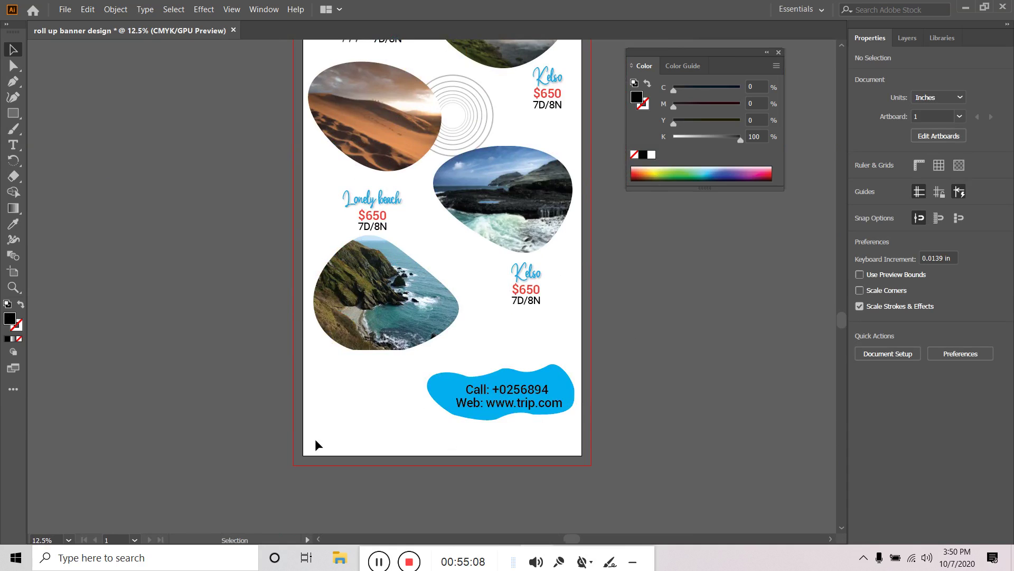
scroll(317, 444, "up", 1)
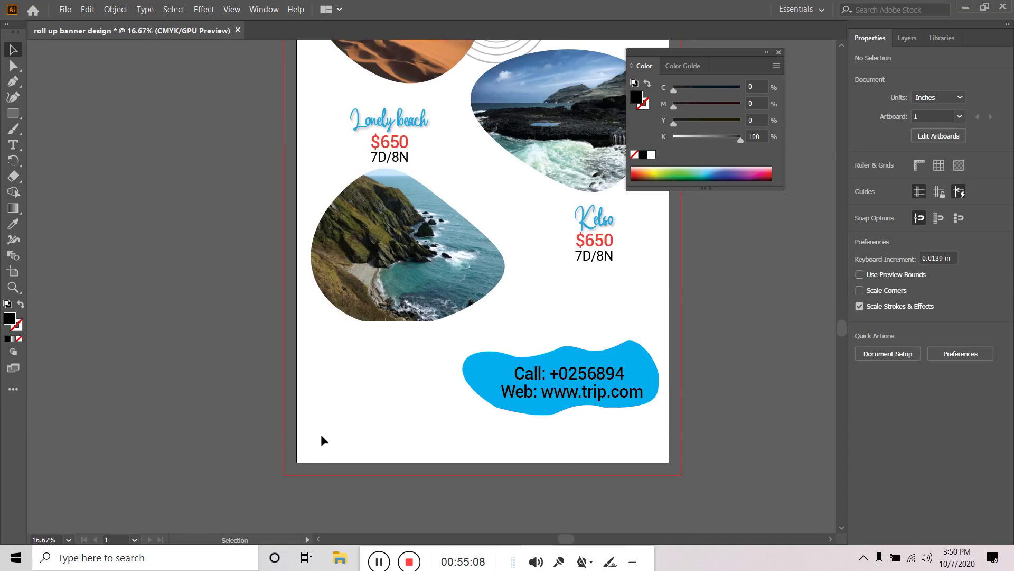
left_click(14, 145)
Add a 'Book your trip now' heading and move it left of the blue contact box
left_click(362, 400)
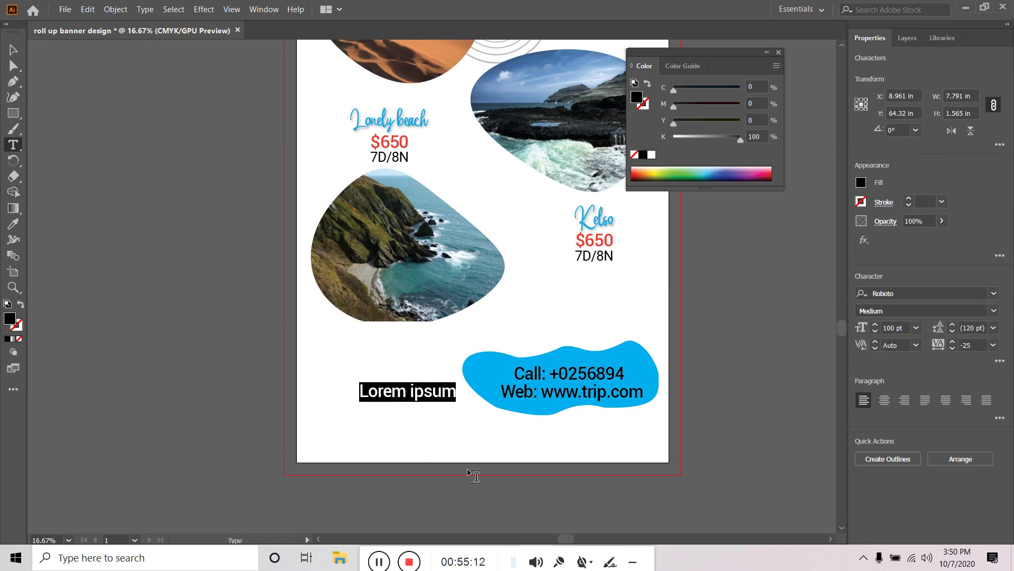
type("Book yo")
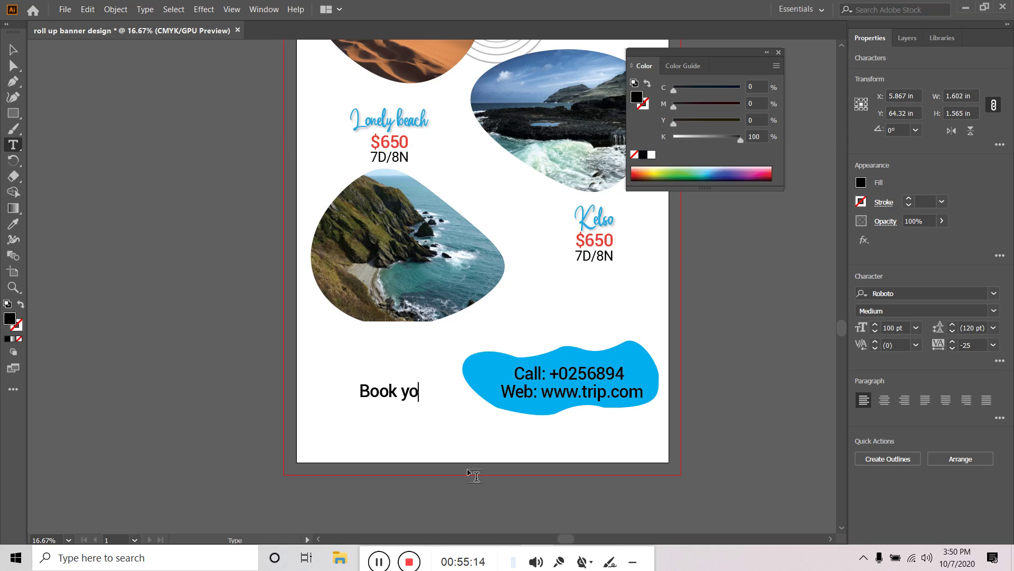
type("ur trip now")
left_click(13, 49)
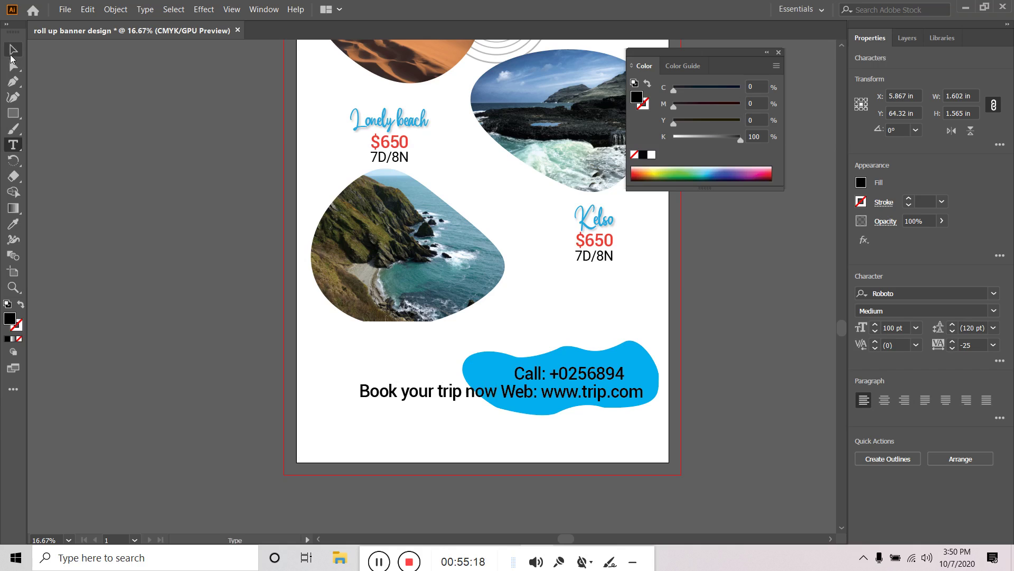
left_click(391, 387)
left_click_drag(427, 388, 382, 389)
left_click(463, 515)
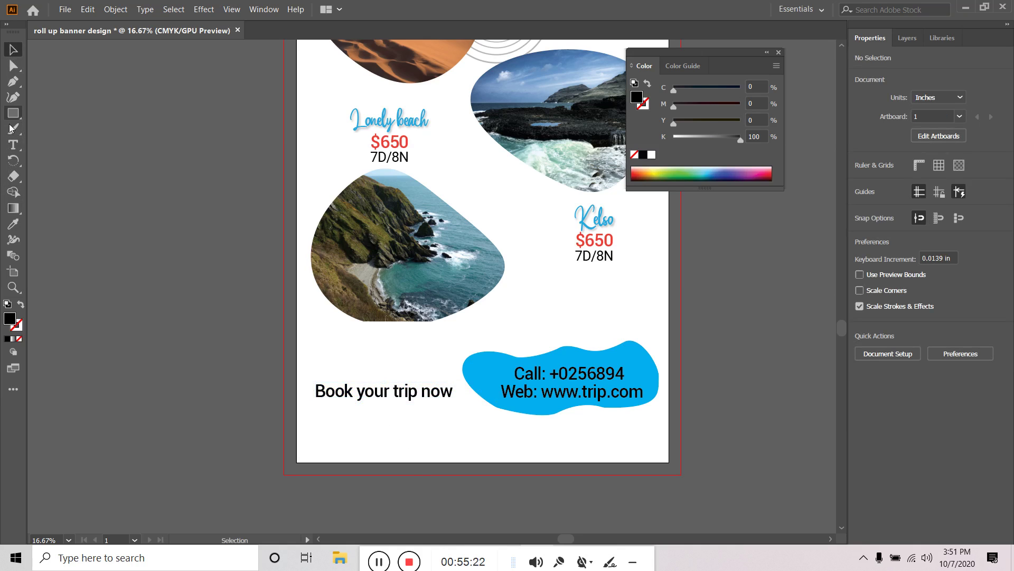
Type the booking e-mail address on a new line beneath the heading
left_click(15, 143)
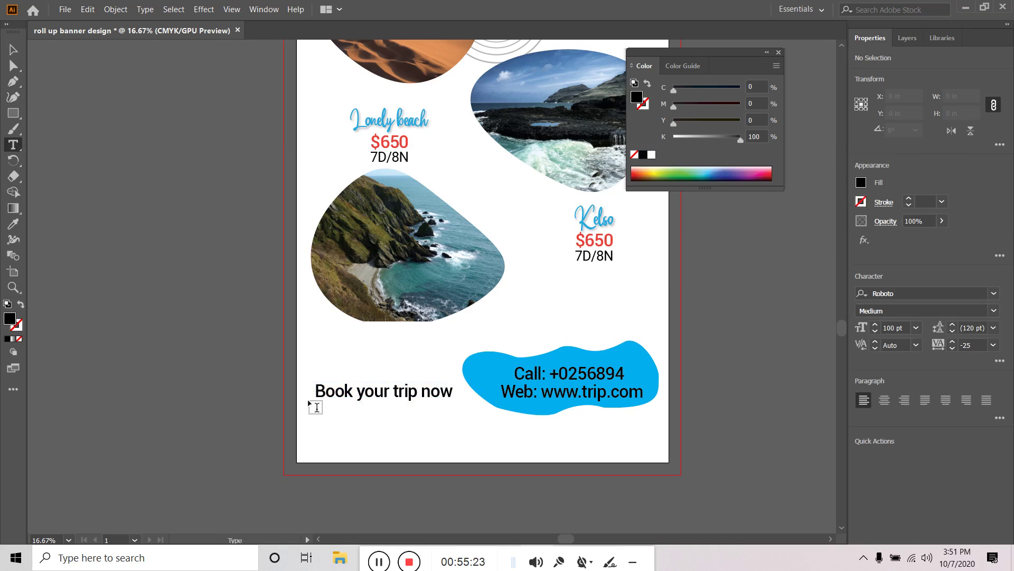
left_click(322, 426)
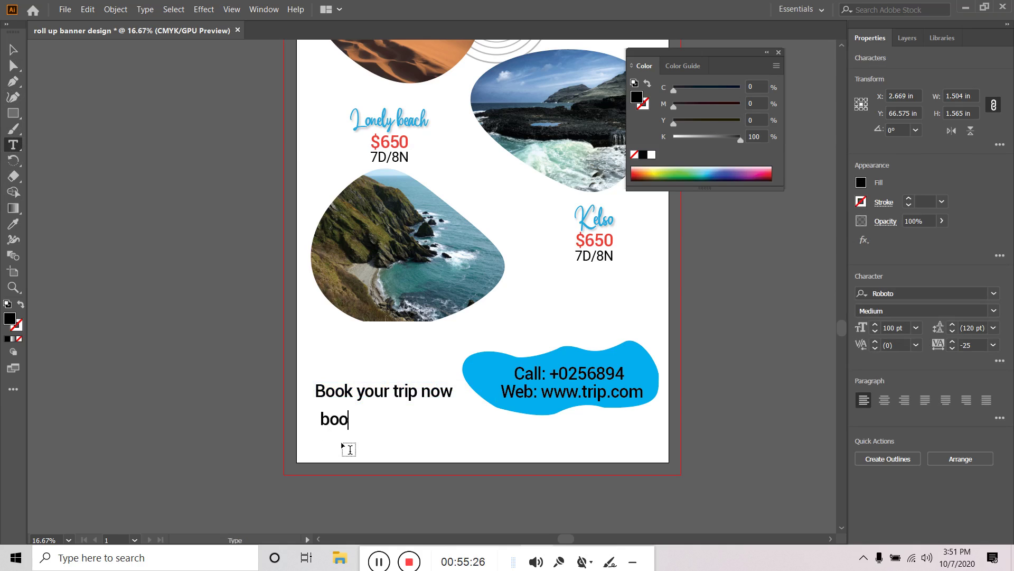
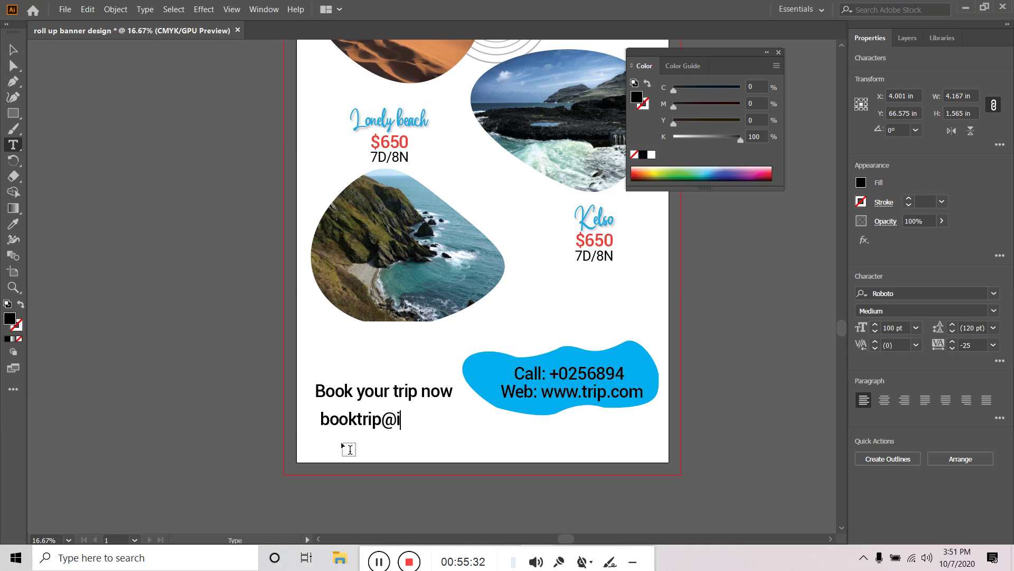
Set the e-mail line to Roboto Regular at 80 pt, placed under the heading
left_click(13, 49)
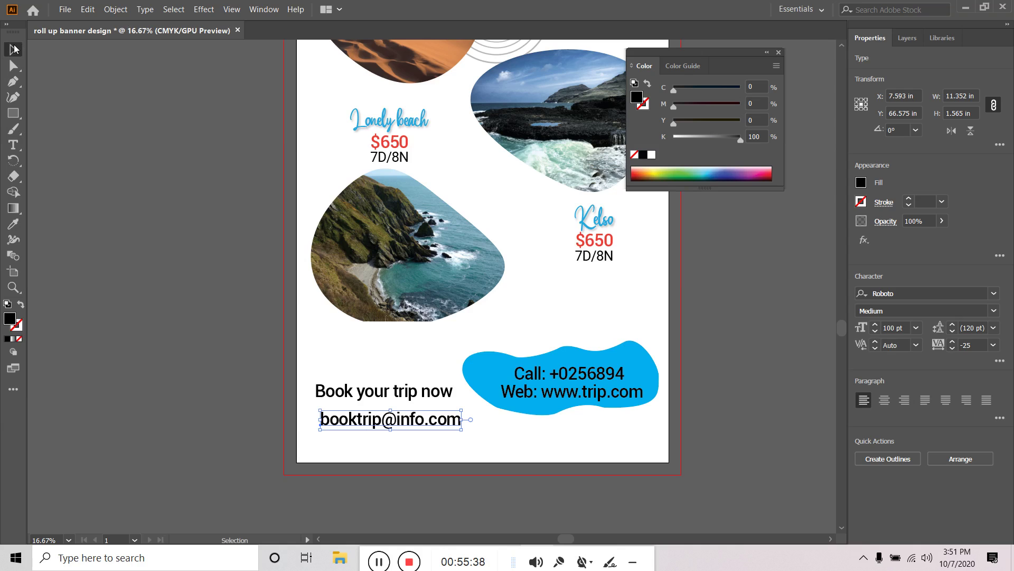
left_click(924, 311)
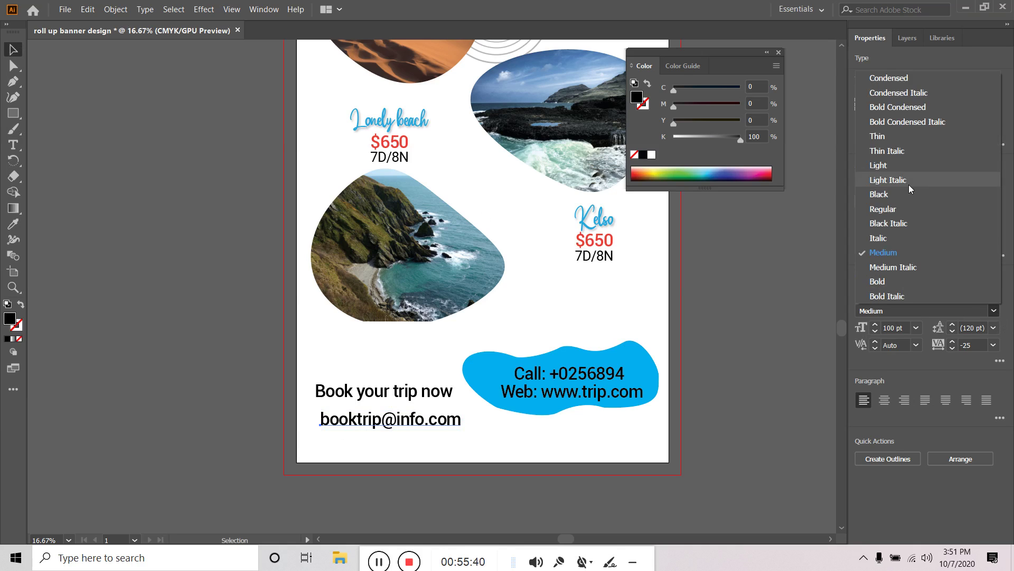
left_click(888, 210)
mouse_move(430, 420)
left_mouse_down()
mouse_move(422, 411)
mouse_move(425, 421)
left_mouse_up()
left_click(423, 423)
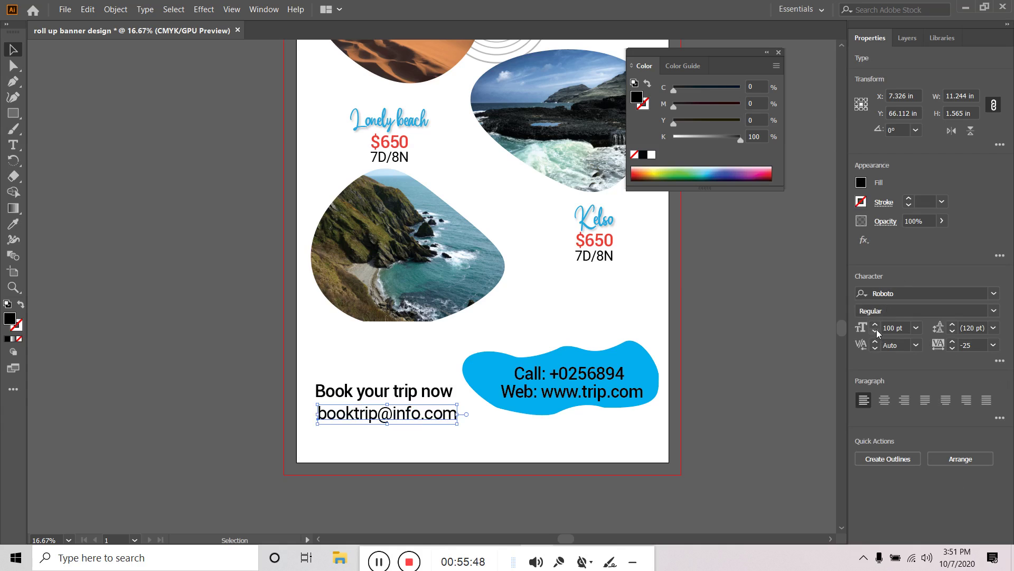
left_click(876, 332)
left_click(875, 332)
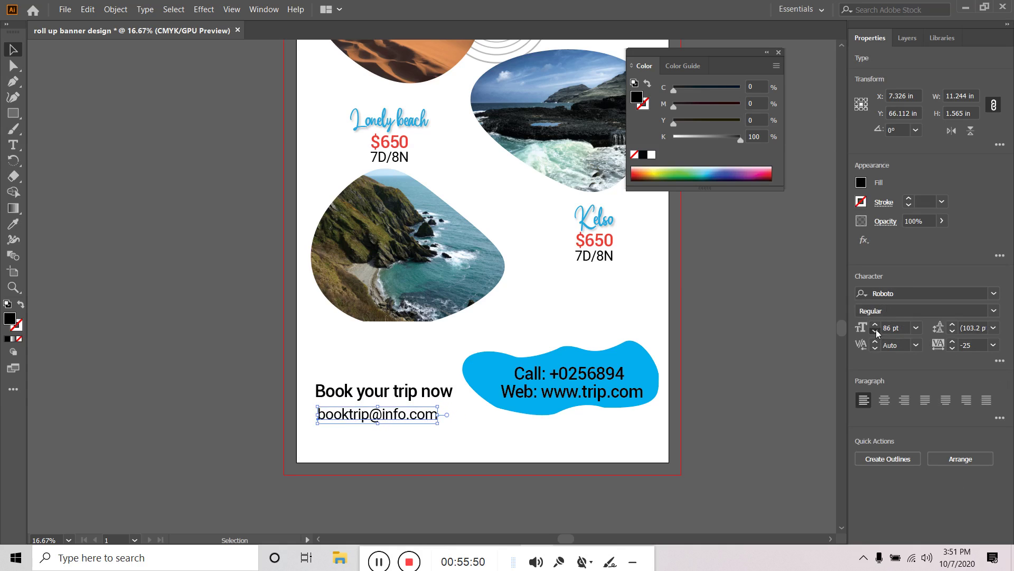
left_click(875, 332)
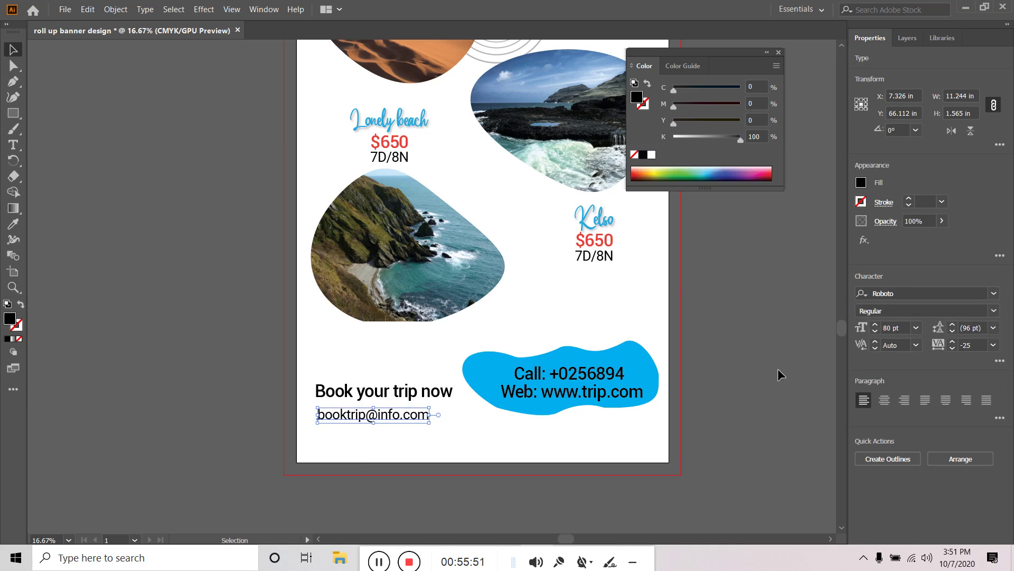
Left-align the e-mail line with the heading and nudge it slightly upward
left_click(407, 397, "shift")
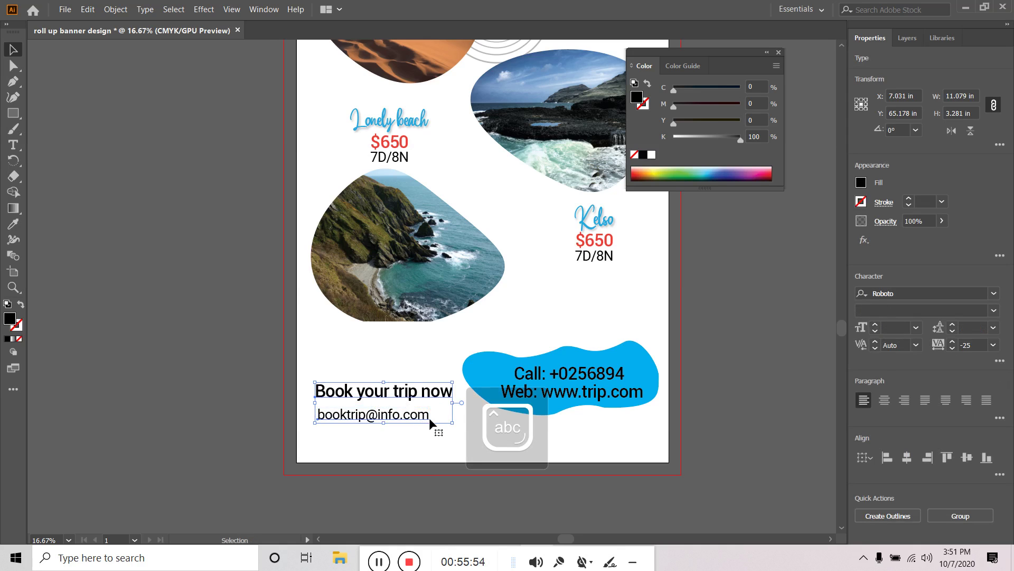
left_click(888, 457)
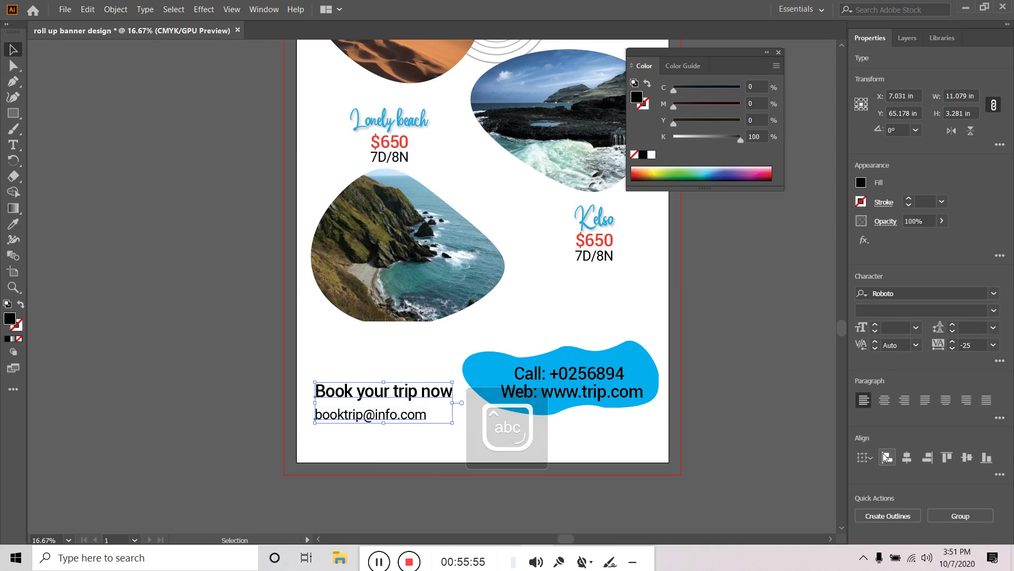
left_click(383, 464)
left_click(401, 421)
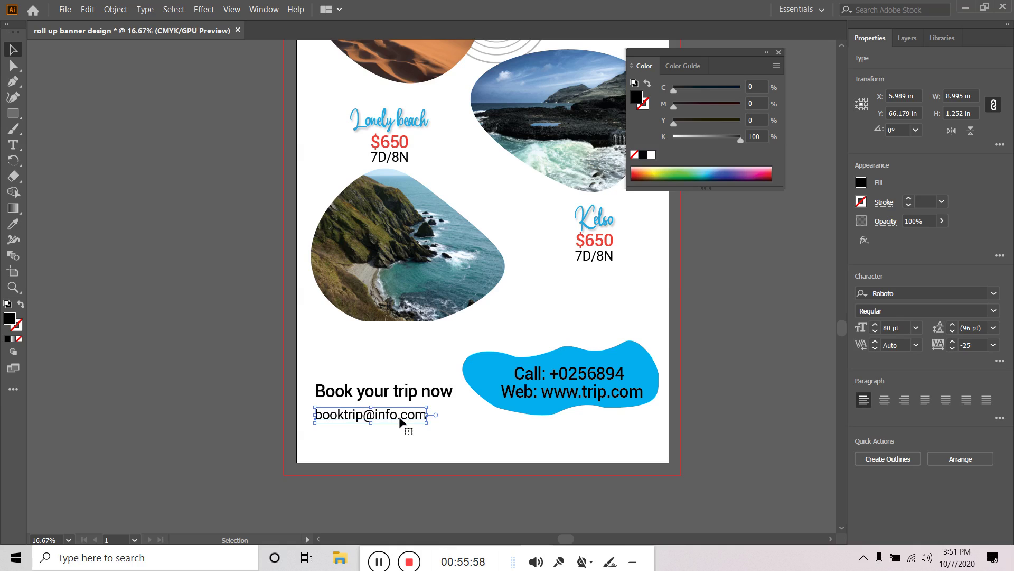
key("Up")
key("Up")
key("Up")
key("Up")
key("Up")
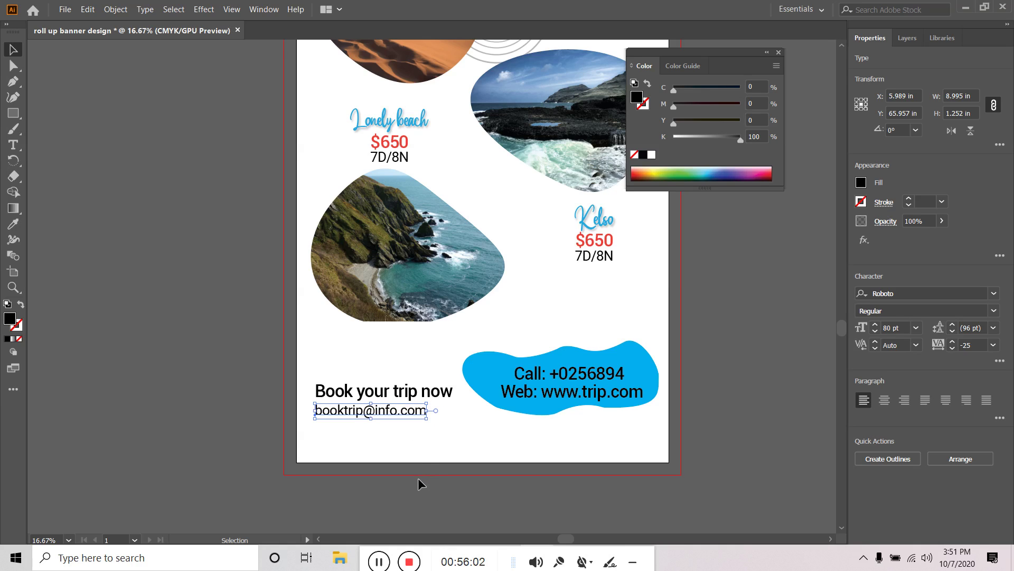
left_click(418, 478)
Colour the 'Book your trip now' heading with the $650 red, then zoom out to view the banner
left_click(398, 392)
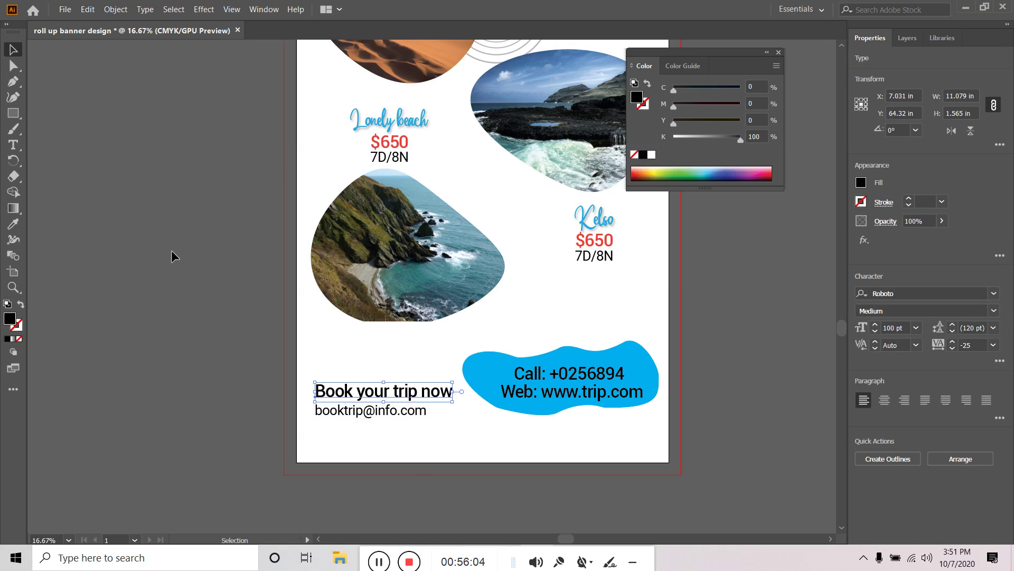
left_click(13, 223)
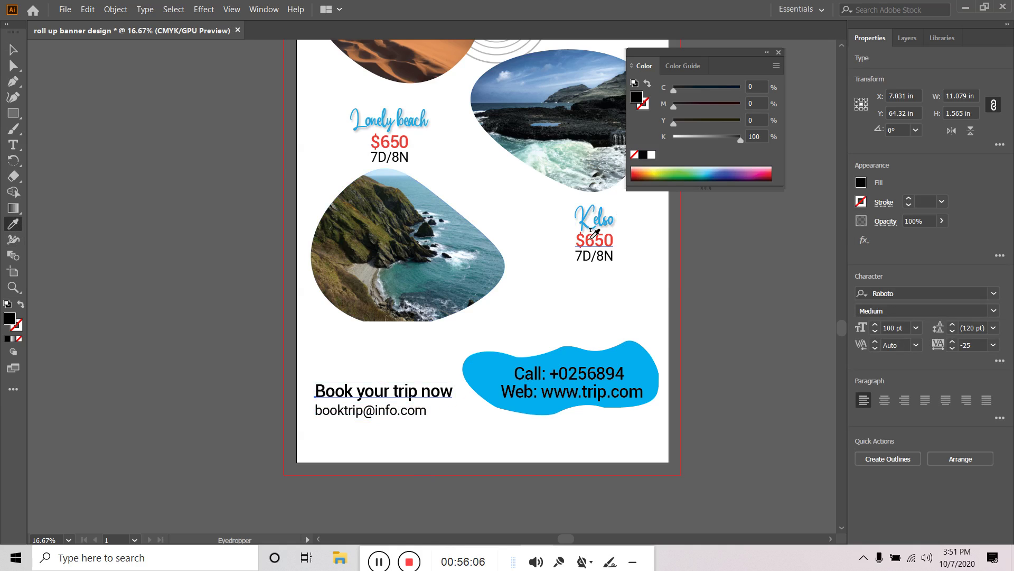
left_click(592, 239)
left_click(12, 51)
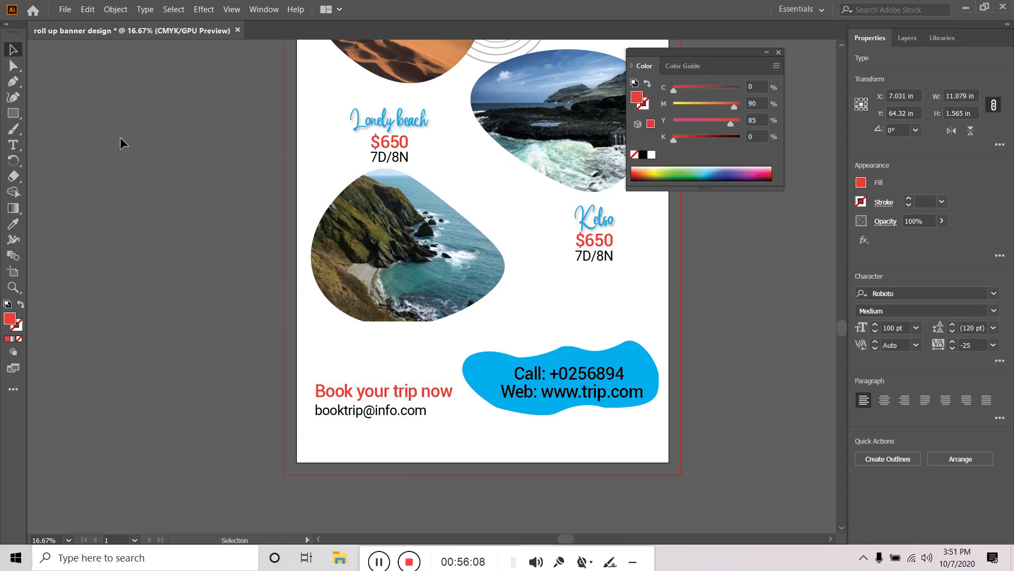
left_click(122, 143)
key("ctrl+minus")
left_click_drag(533, 203, 603, 410)
Place a smaller copy of the wavy lines beside the right Kelso caption, sent to the back
scroll(267, 140, "up", 4)
scroll(267, 140, "up", 1)
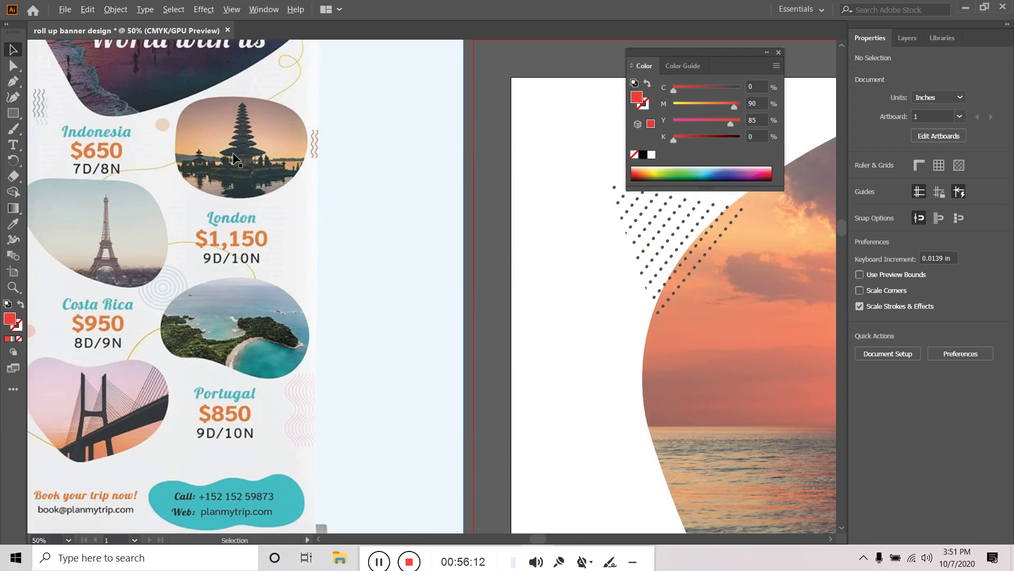
scroll(316, 198, "down", 4)
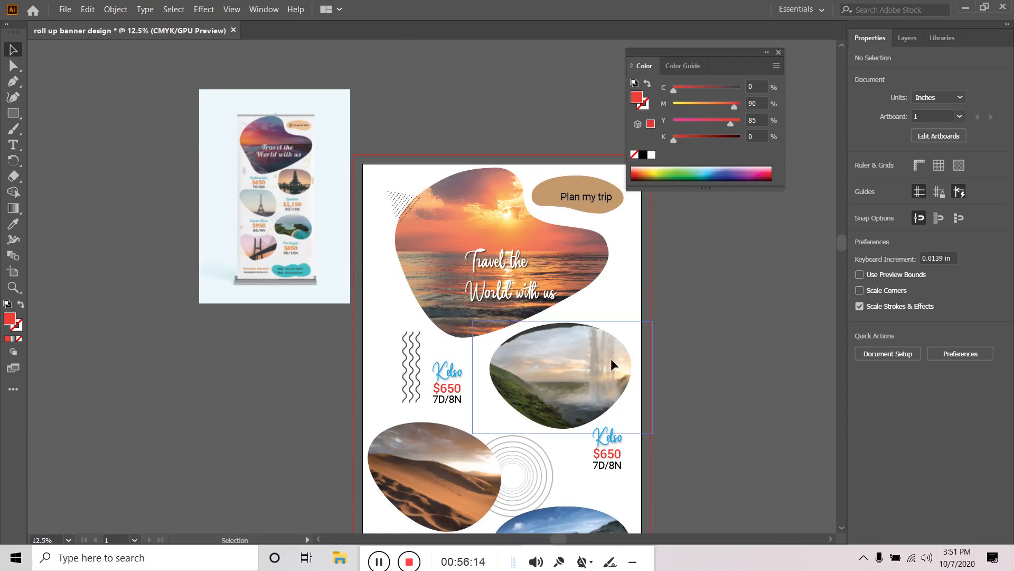
left_click(411, 364)
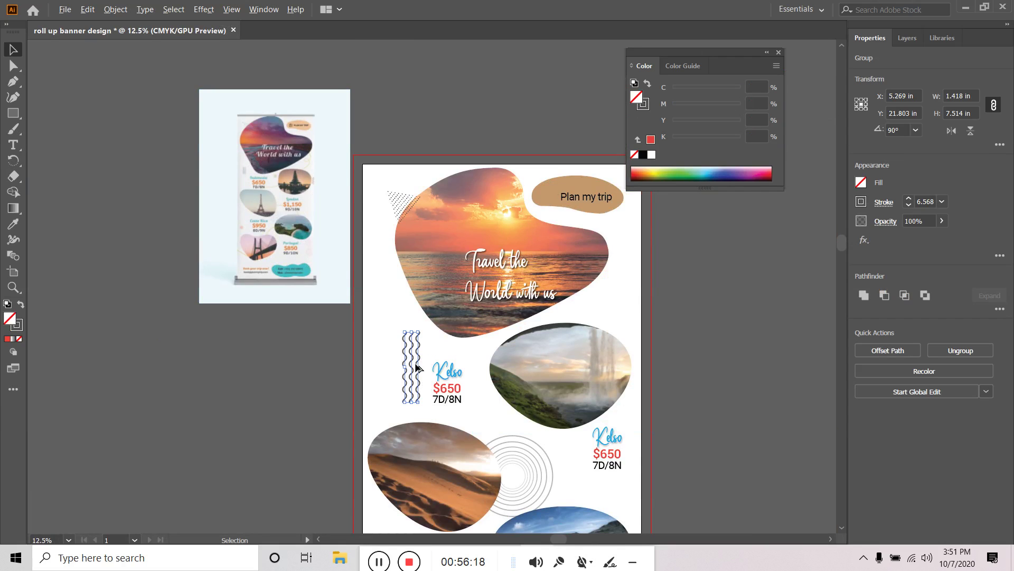
mouse_move(416, 367)
left_mouse_down()
mouse_move(636, 317)
mouse_move(639, 294)
mouse_move(619, 457)
left_mouse_up()
left_click_drag(704, 435, 670, 358)
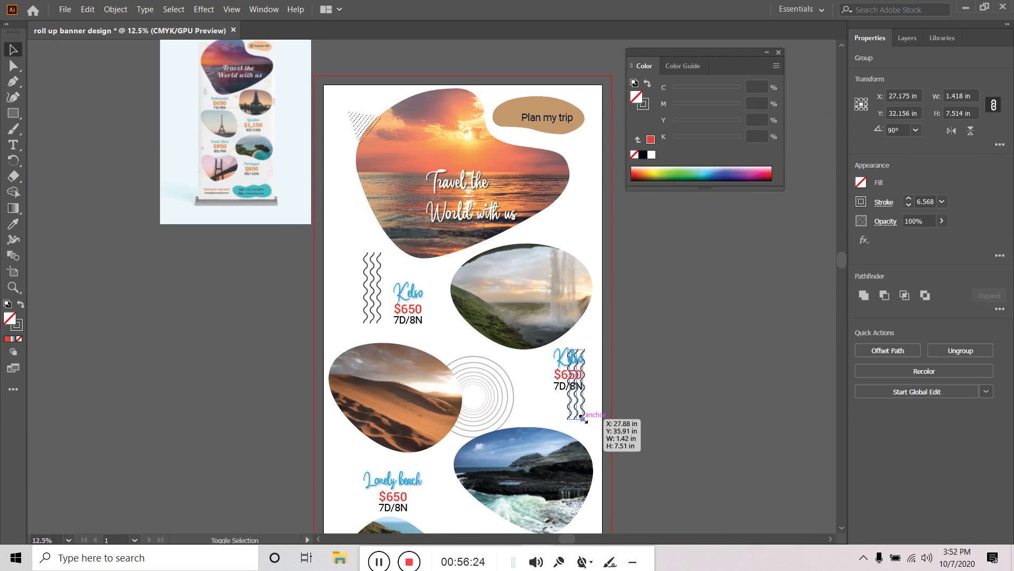
left_click(650, 394)
left_click(586, 416)
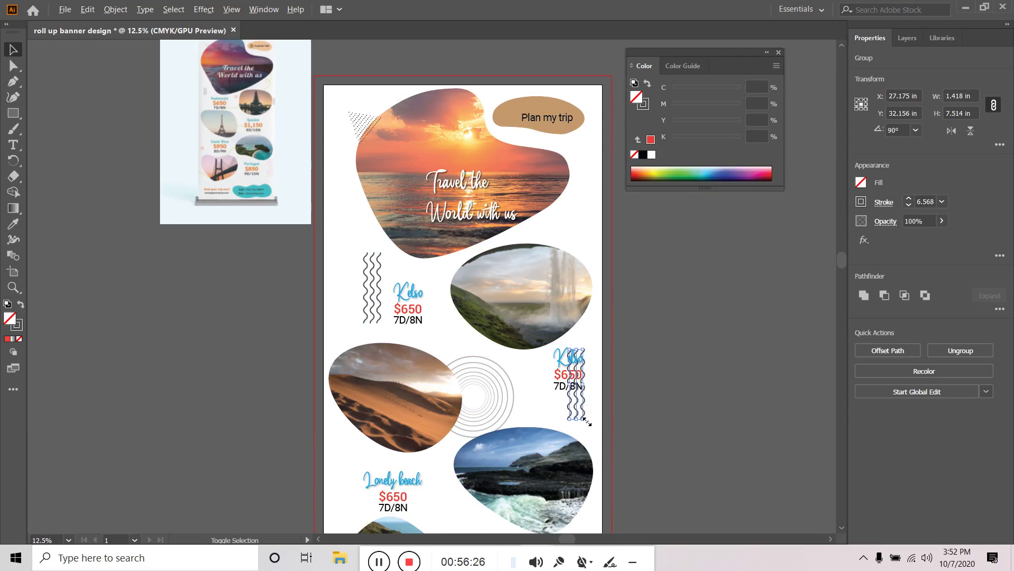
left_click_drag(585, 419, 580, 411)
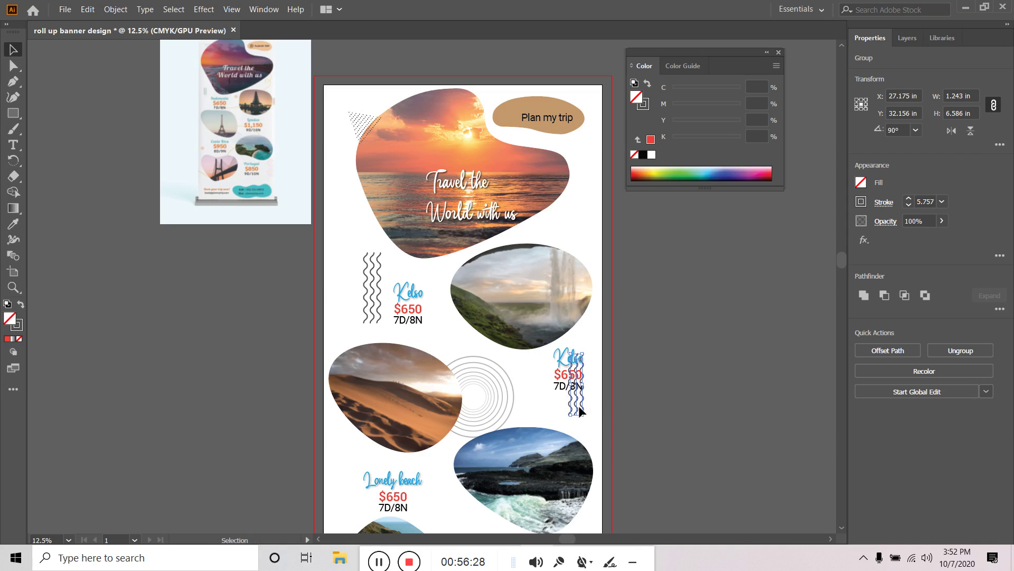
right_click(580, 411)
mouse_move(650, 345)
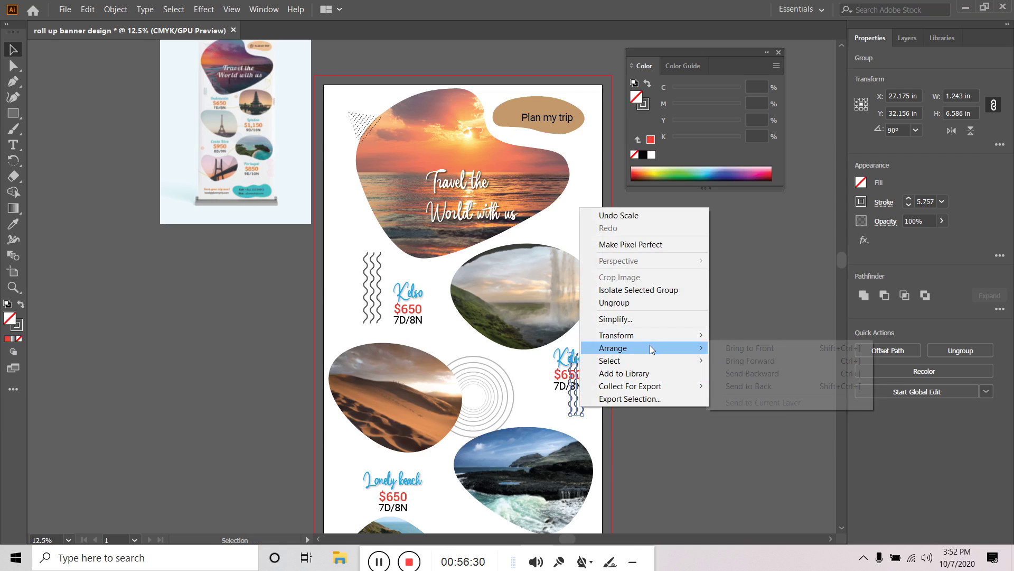
left_click(777, 386)
left_click(603, 409)
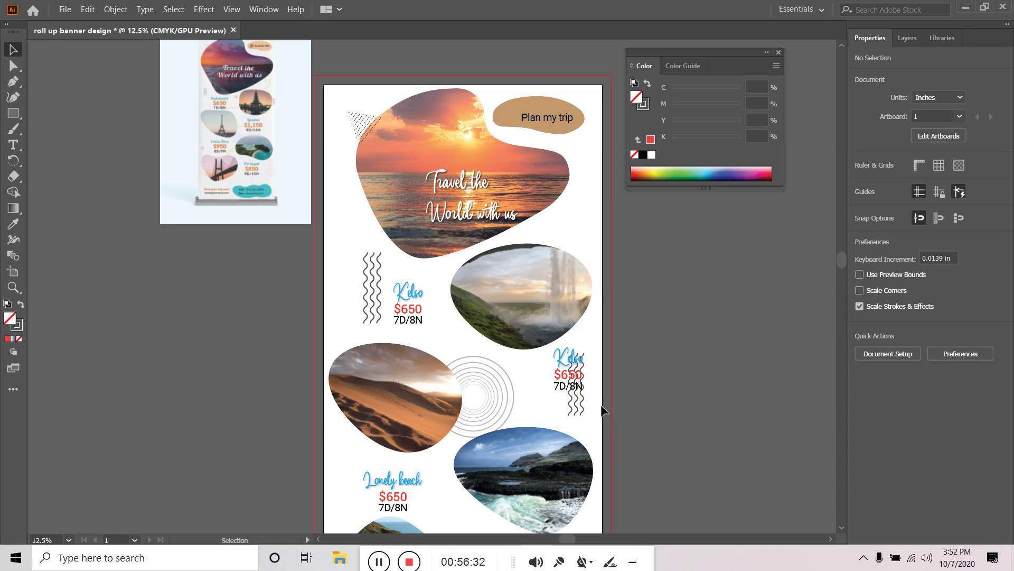
left_click_drag(581, 406, 594, 433)
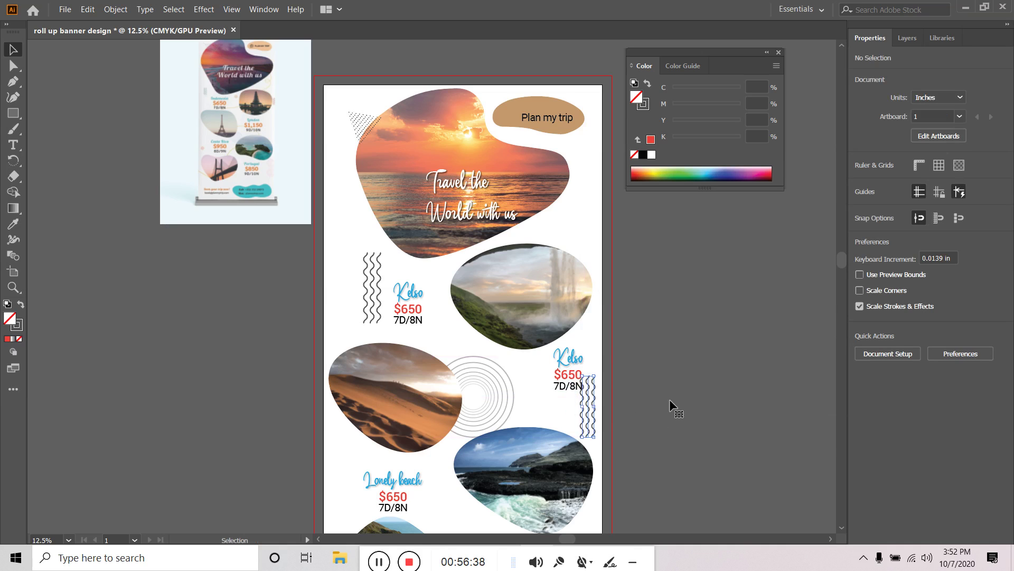
left_click(675, 396)
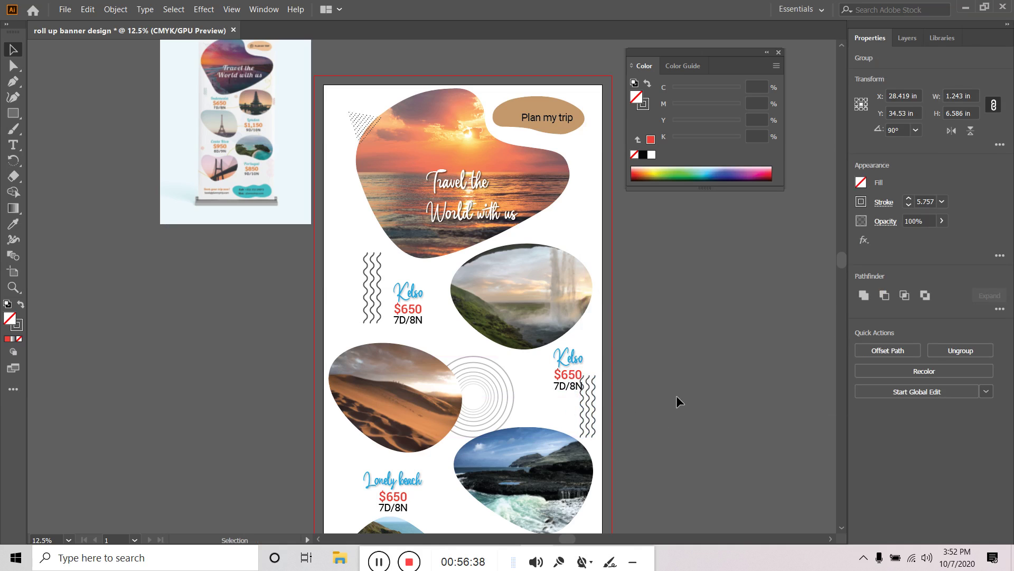
Fade the right-hand wavy lines to 57% opacity
left_click(595, 421)
left_click(943, 221)
left_click_drag(931, 243, 921, 242)
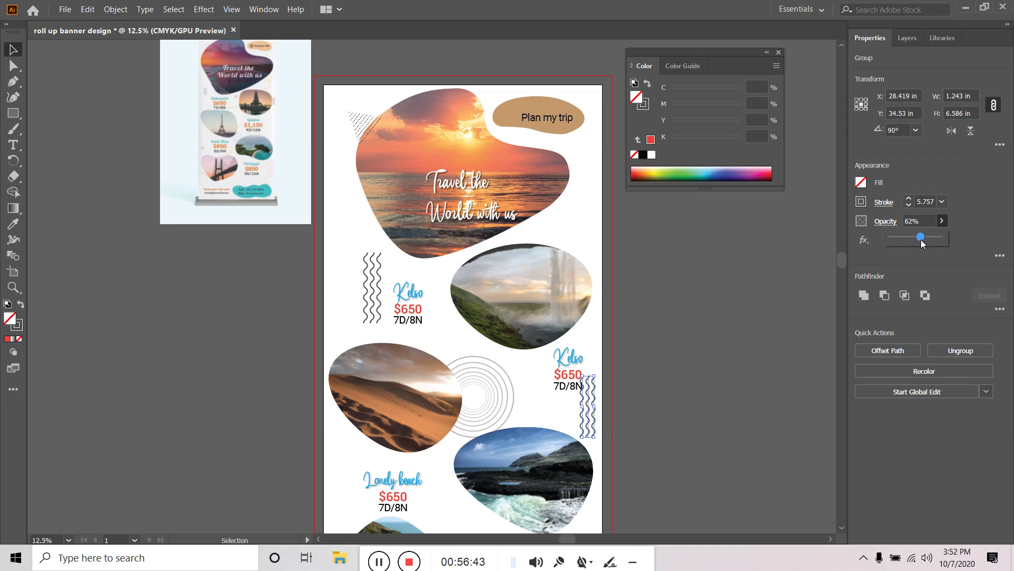
Fade the left wavy lines to 70% and the concentric circles to 69% opacity
left_click(714, 344)
left_click(373, 287)
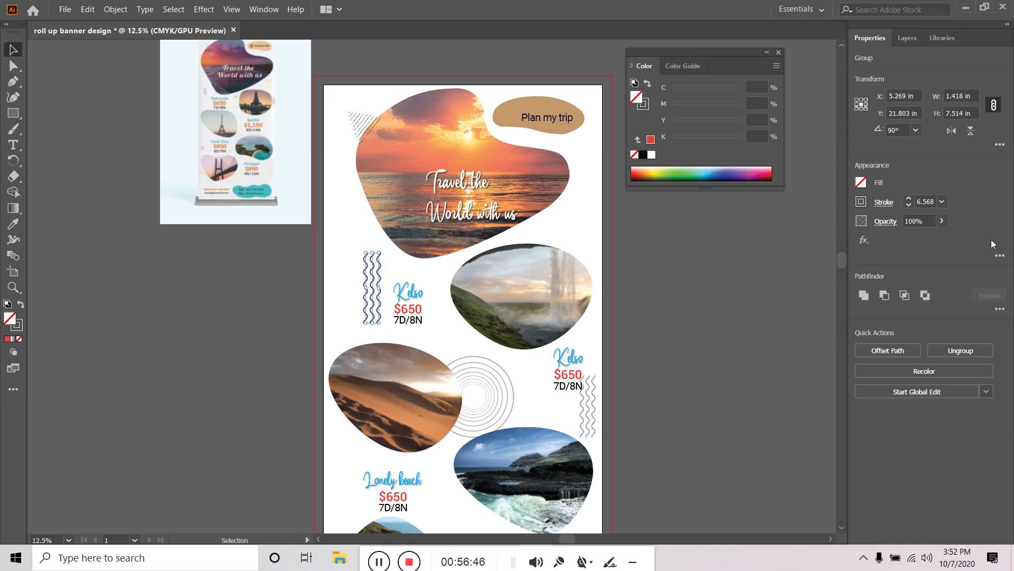
left_click(942, 221)
left_click_drag(939, 237, 924, 243)
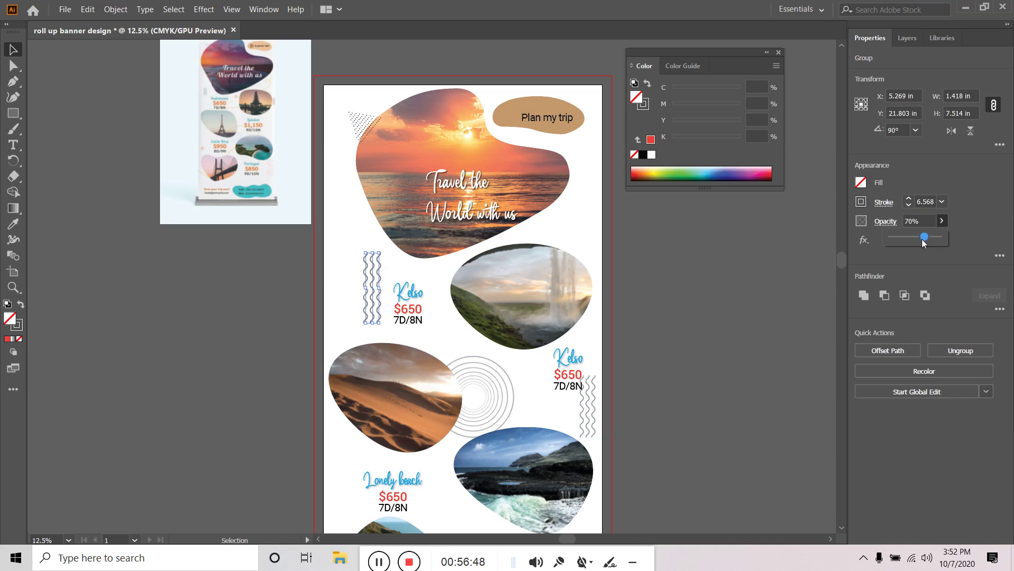
left_click(721, 319)
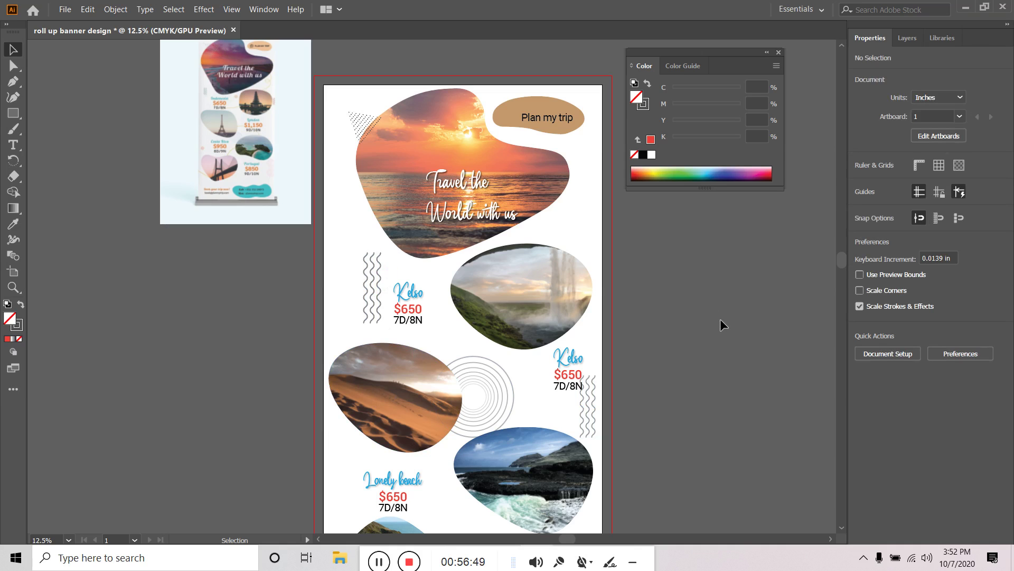
left_click(512, 391)
left_click(943, 221)
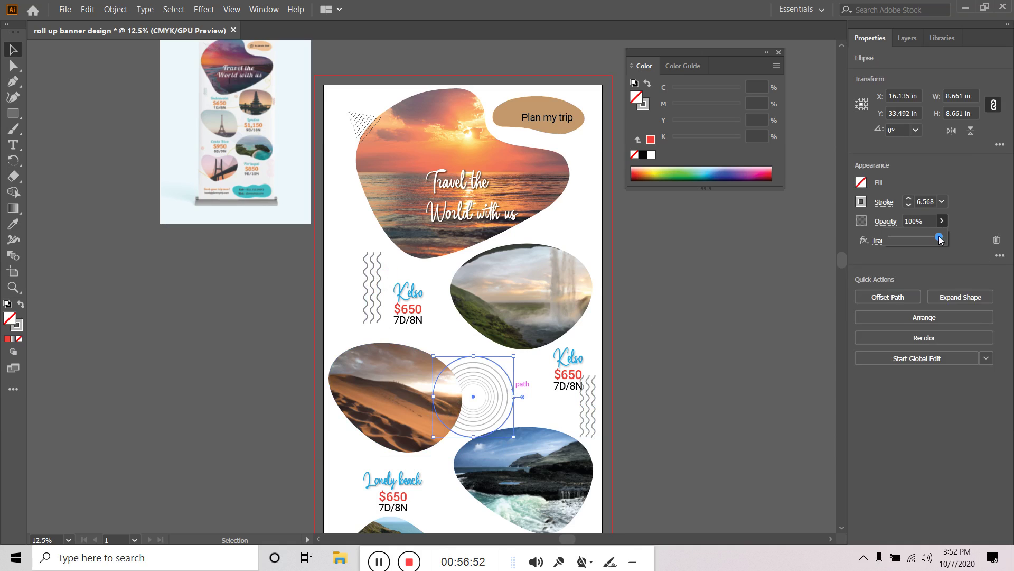
left_click_drag(940, 239, 925, 244)
left_click(661, 320)
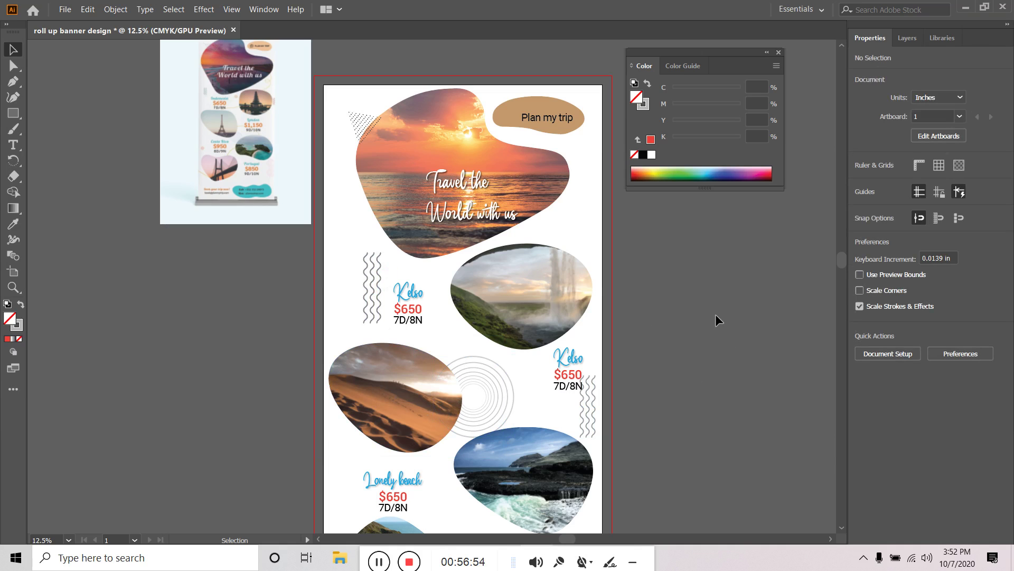
Lower the left wavy lines' opacity further to 50%
left_click(367, 264)
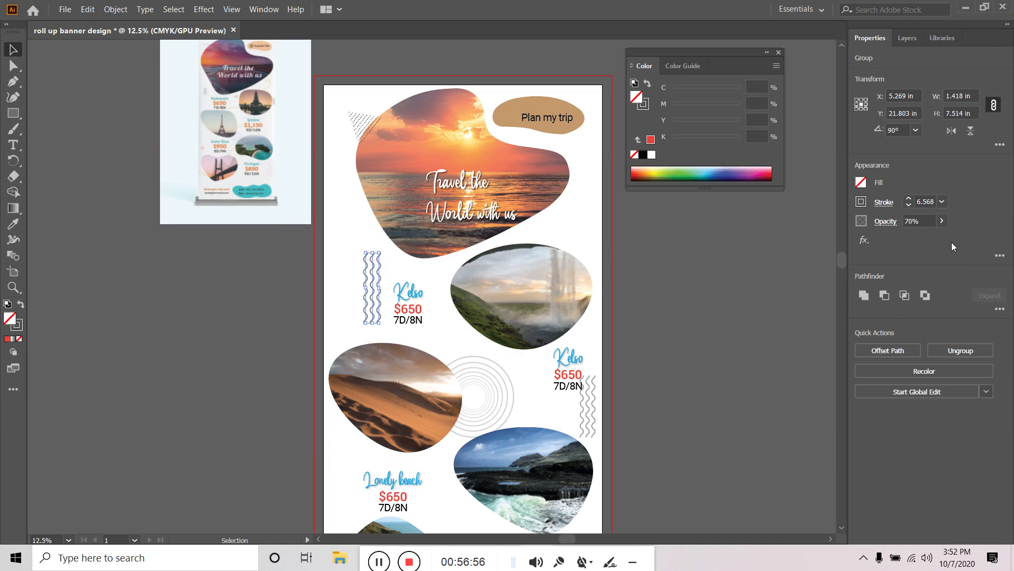
left_click(921, 222)
type("50")
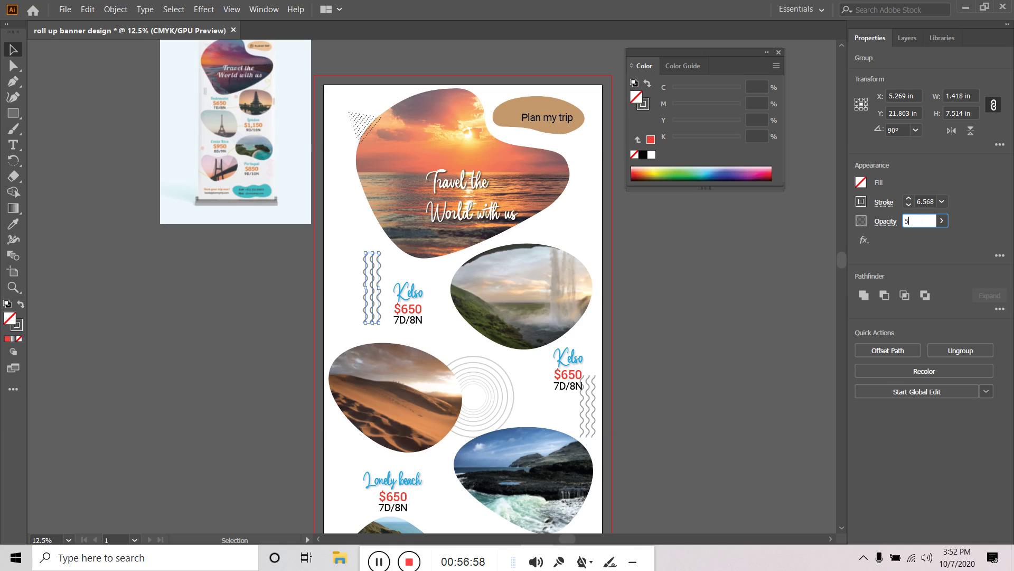
key("Return")
left_click(272, 324)
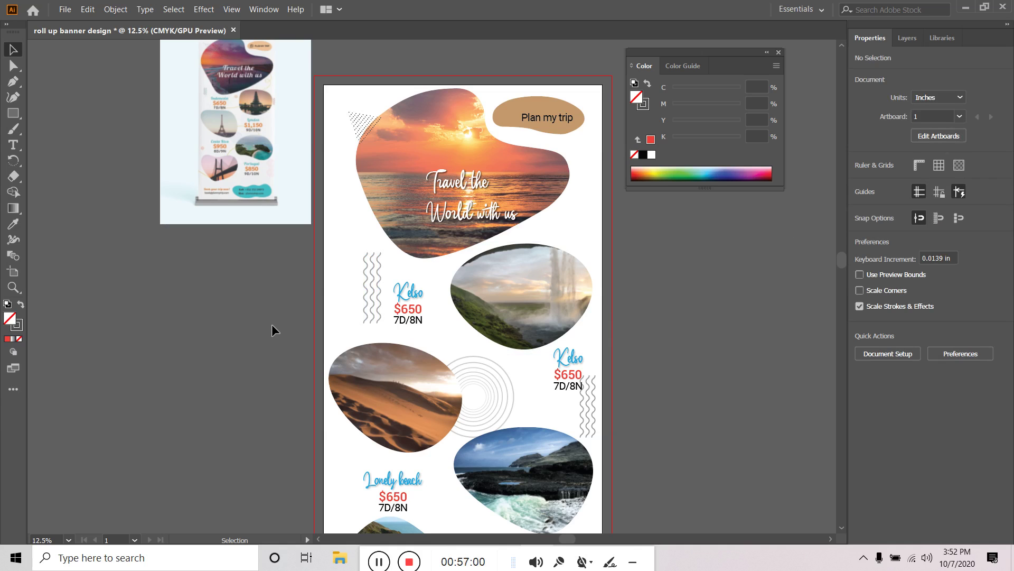
left_click_drag(14, 113, 58, 131)
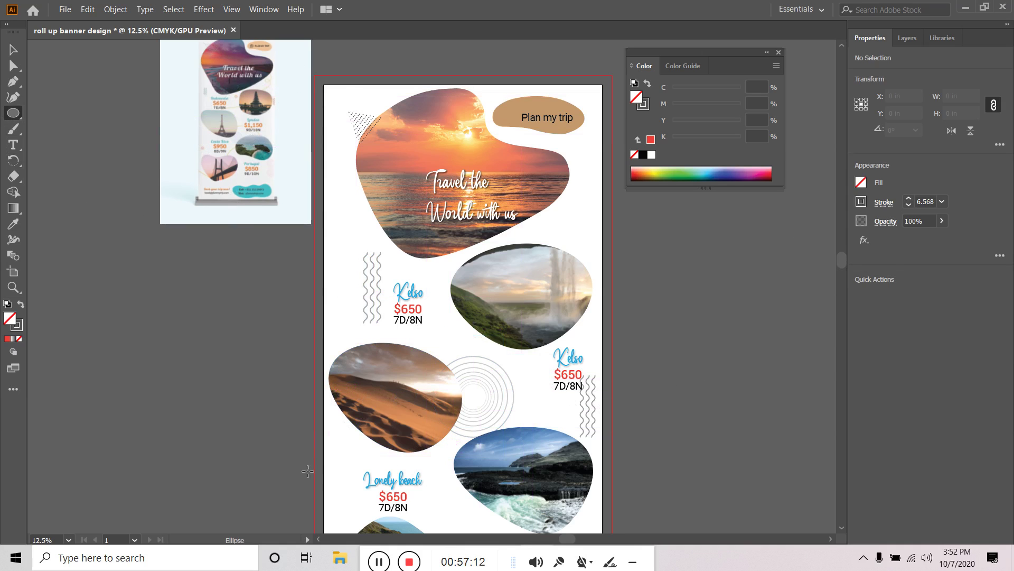
Draw a small red-filled, no-outline circle beside Lonely beach and fade it to pale pink
left_click_drag(346, 460, 363, 476)
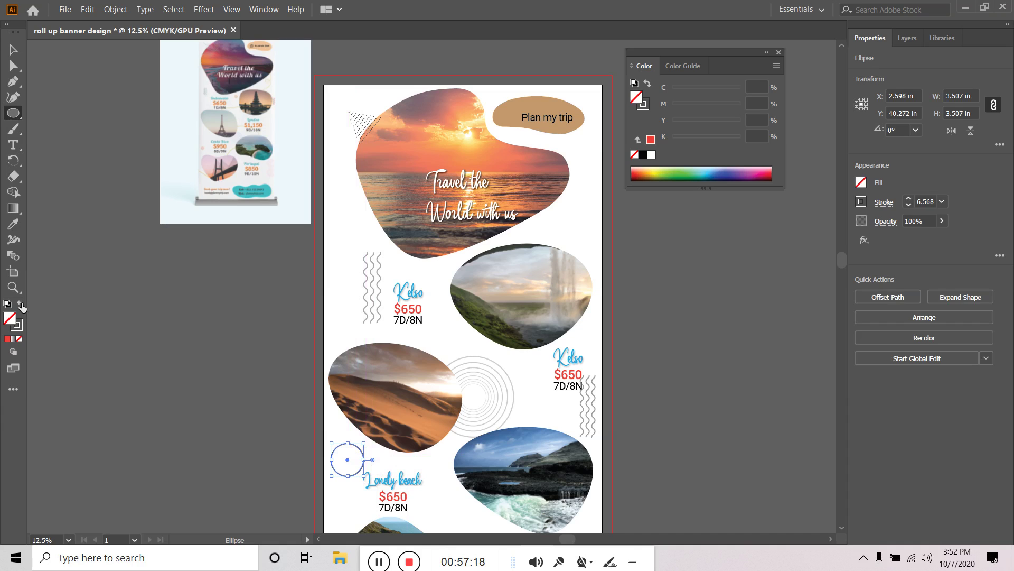
left_click(20, 305)
left_click(21, 305)
left_click(21, 304)
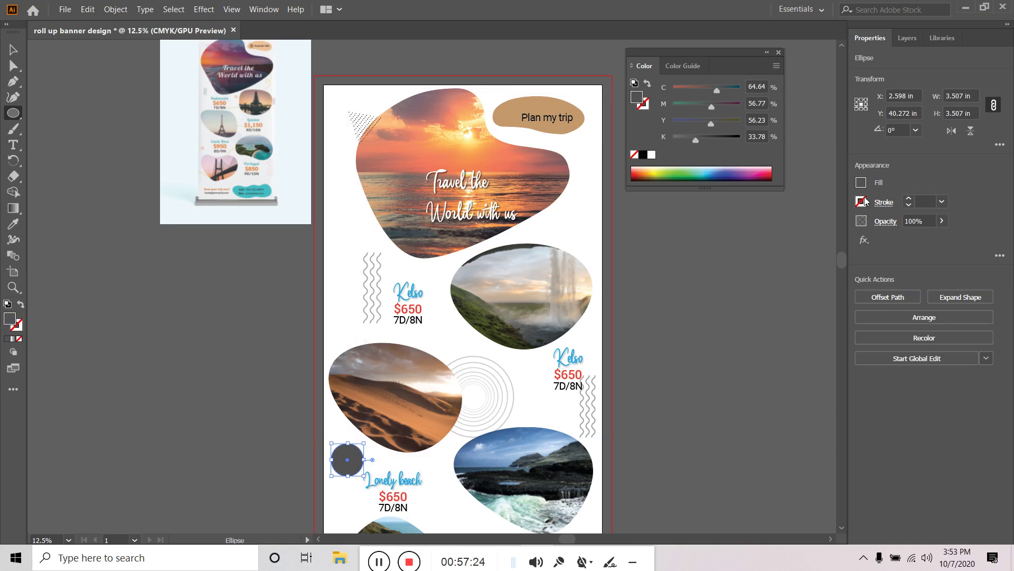
left_click(861, 182)
left_click(809, 231)
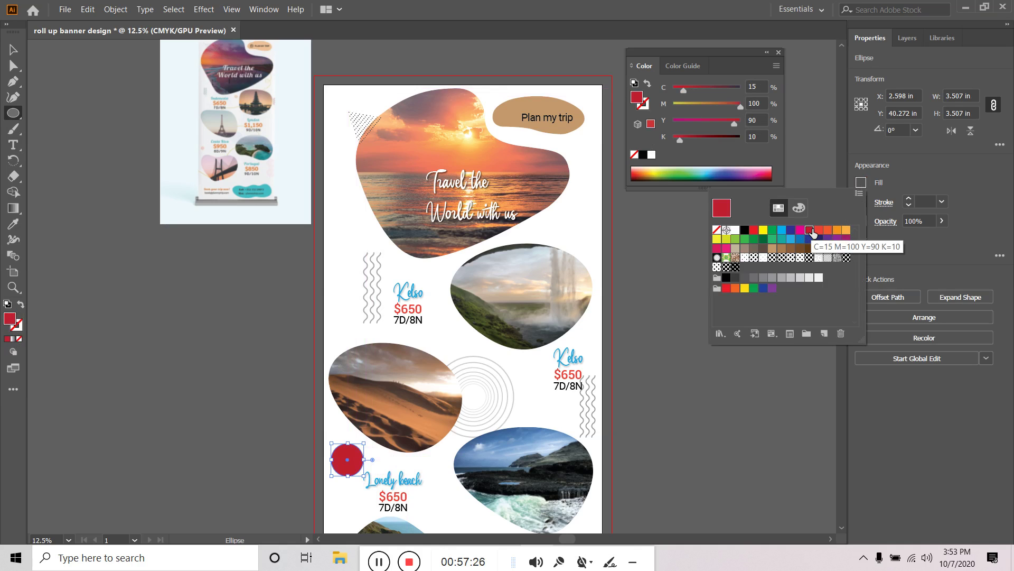
left_click(819, 230)
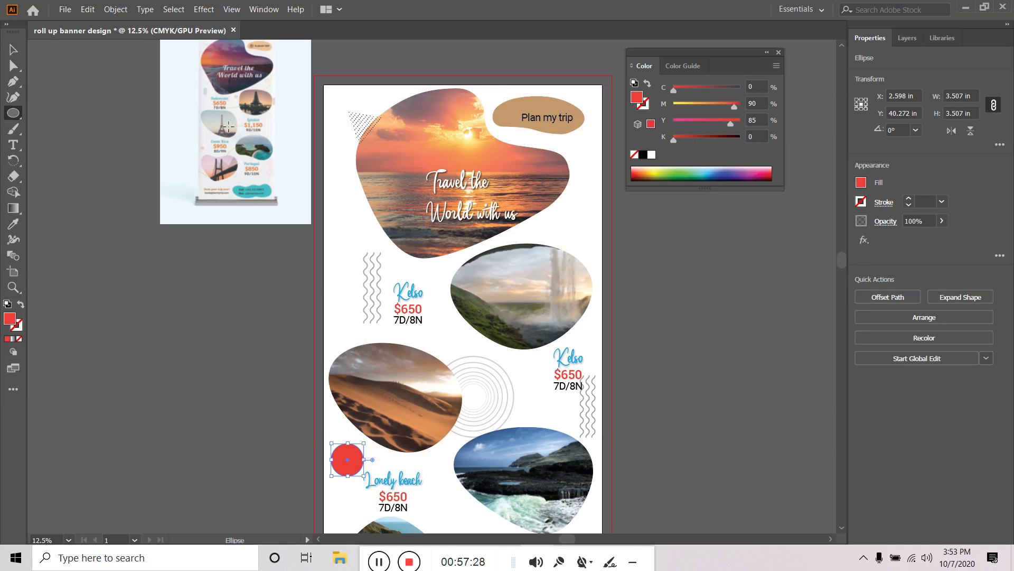
left_click(942, 221)
left_click_drag(930, 237, 917, 239)
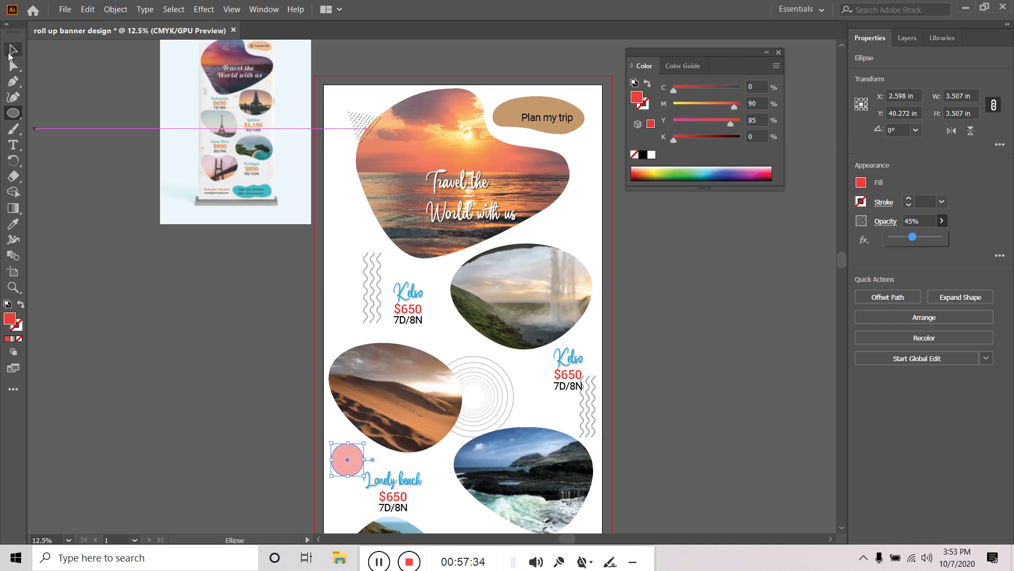
Copy the pink circle up beside the waterfall photo and send it to the back
left_click(13, 50)
left_click(300, 332)
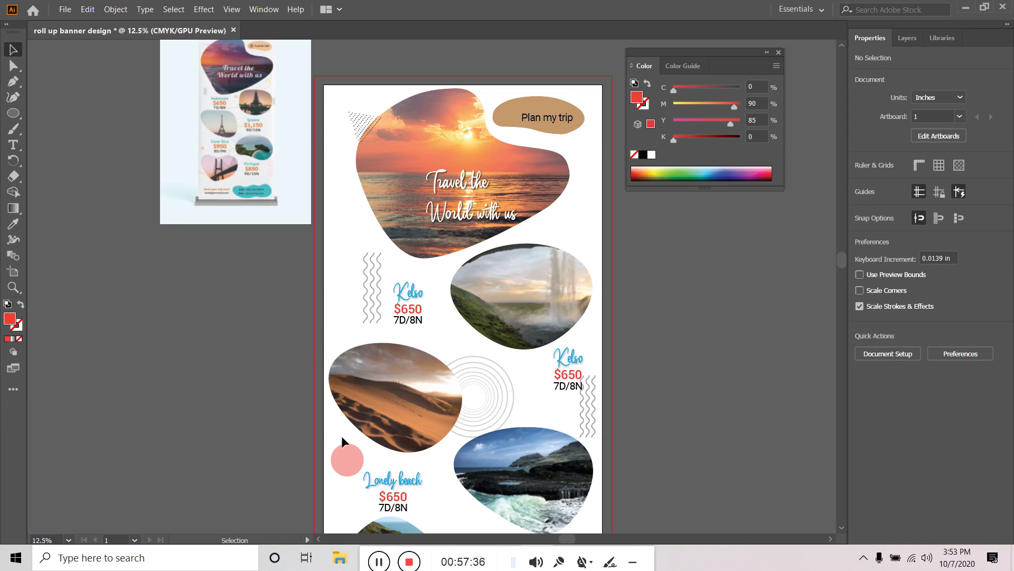
left_click(351, 457)
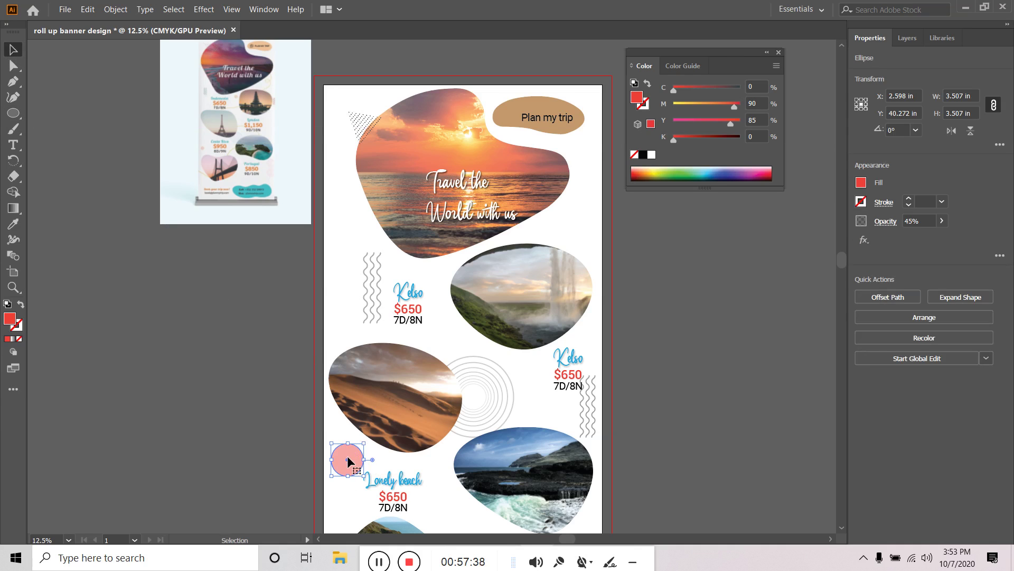
left_click_drag(346, 455, 460, 272)
left_click(758, 306)
right_click(450, 274)
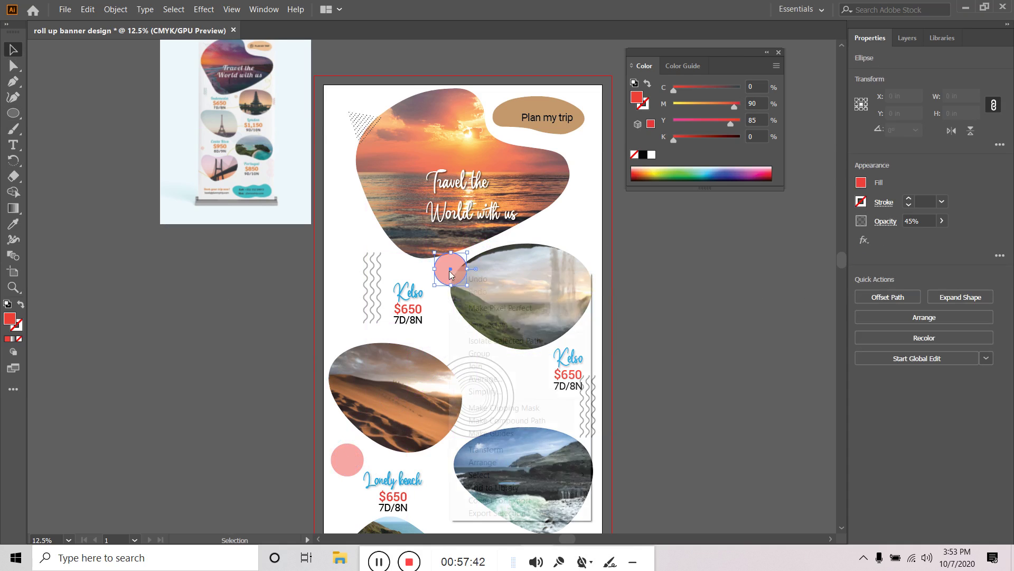
mouse_move(495, 470)
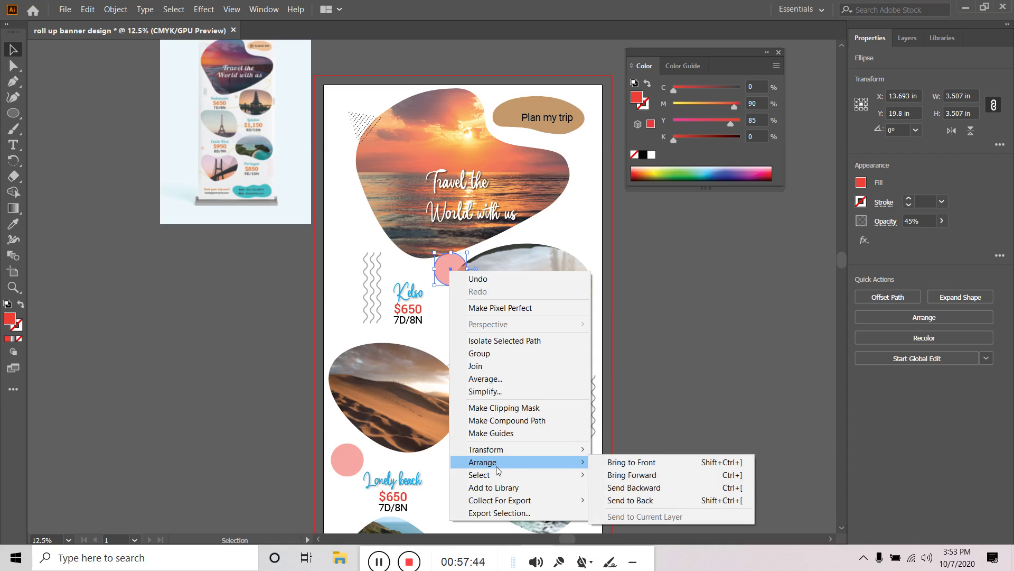
left_click(661, 499)
left_click(719, 387)
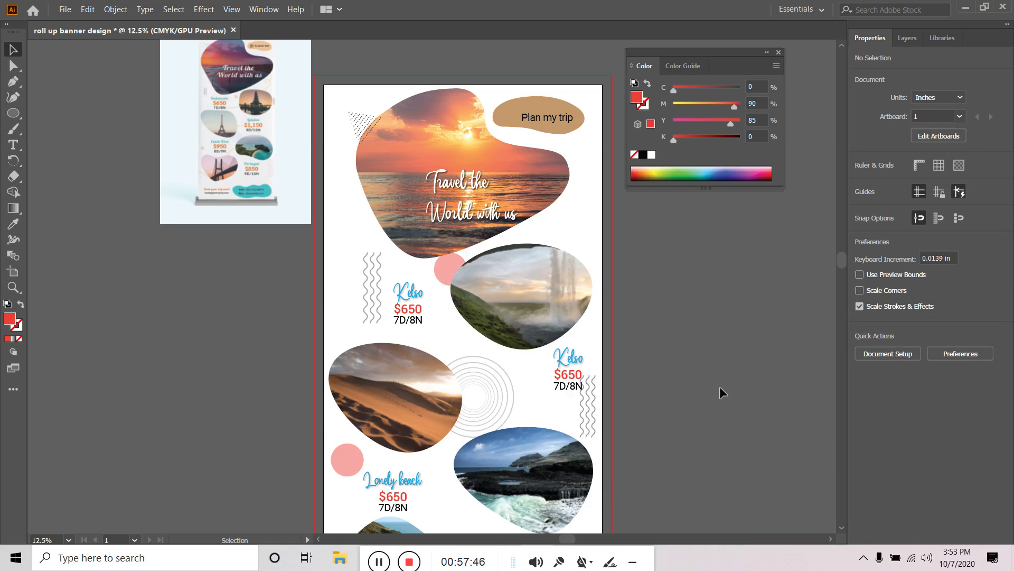
scroll(260, 88, "up", 3)
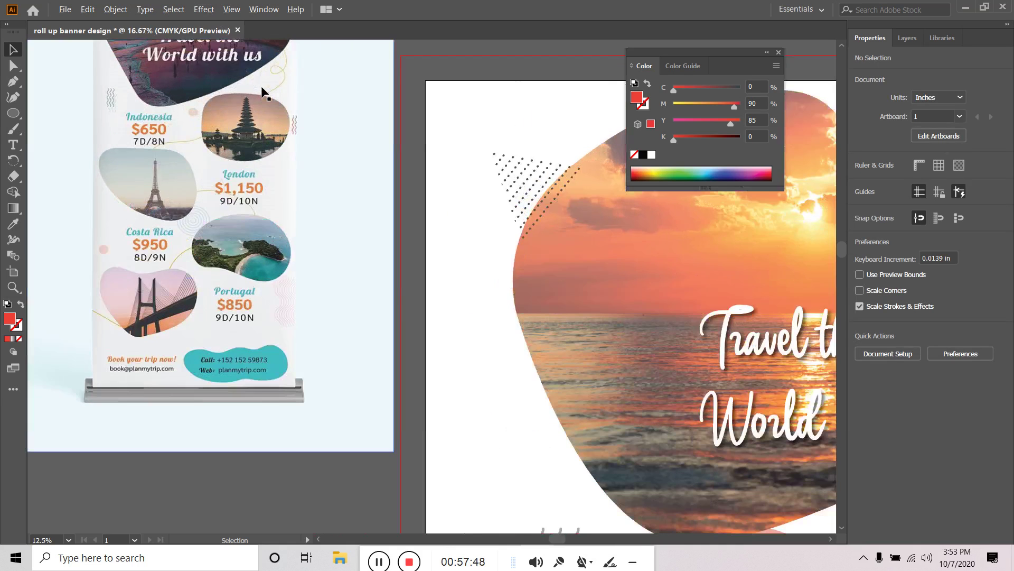
left_click_drag(303, 85, 329, 224)
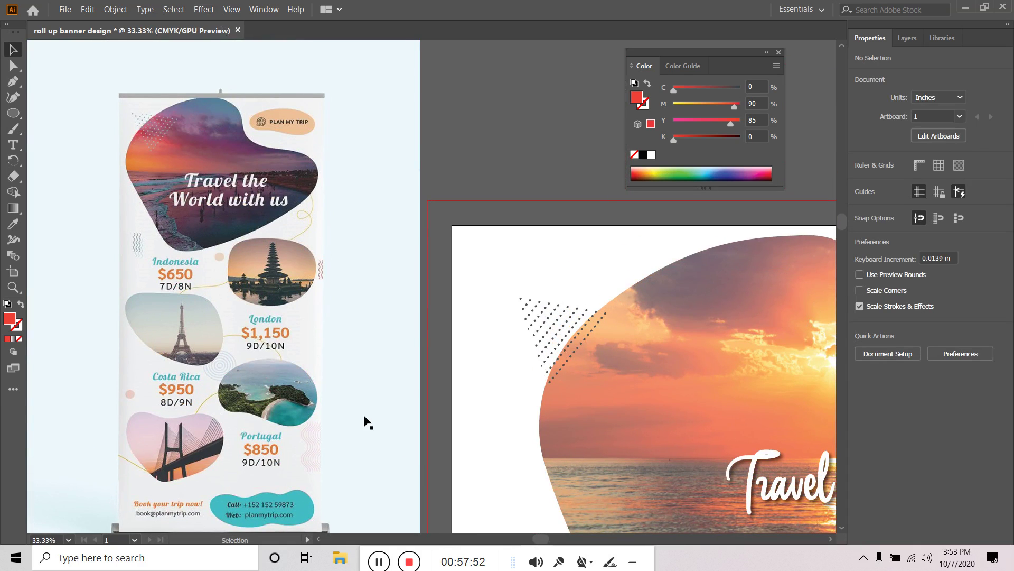
scroll(368, 422, "down", 2)
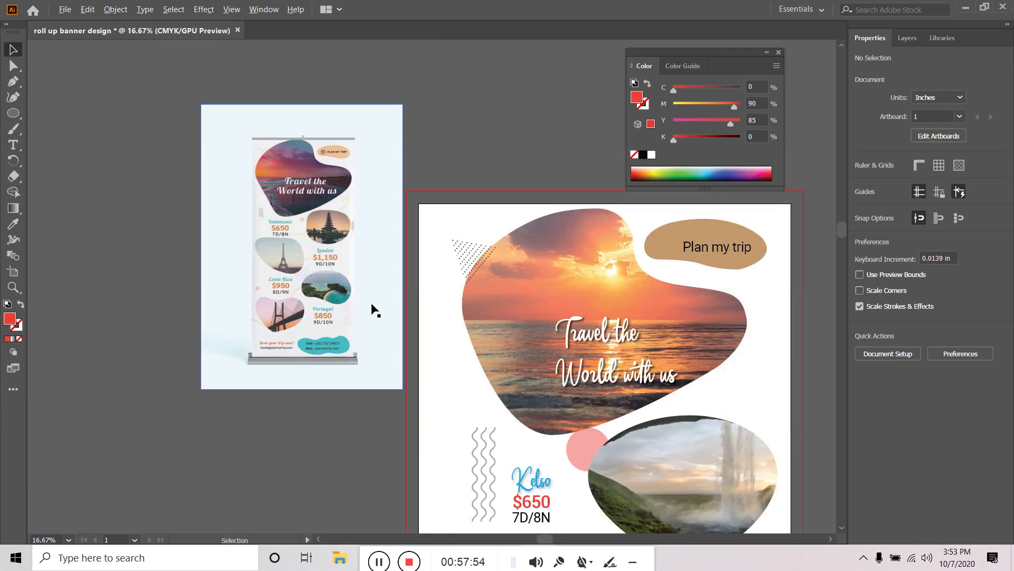
scroll(708, 384, "down", 1)
left_click_drag(752, 385, 603, 292)
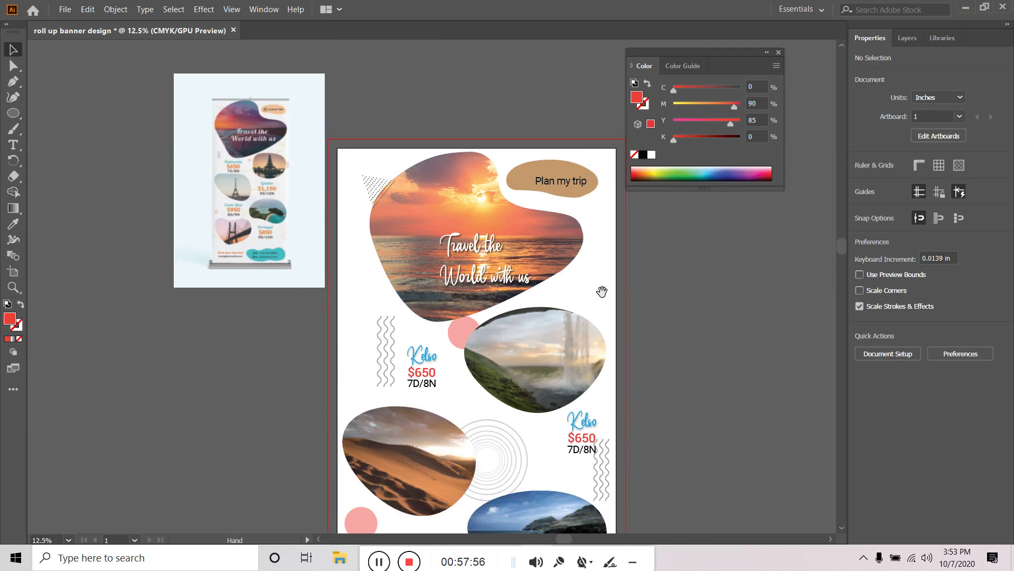
Draw a winding curved path with the Pen tool from the sunset photo down the banner
key("p")
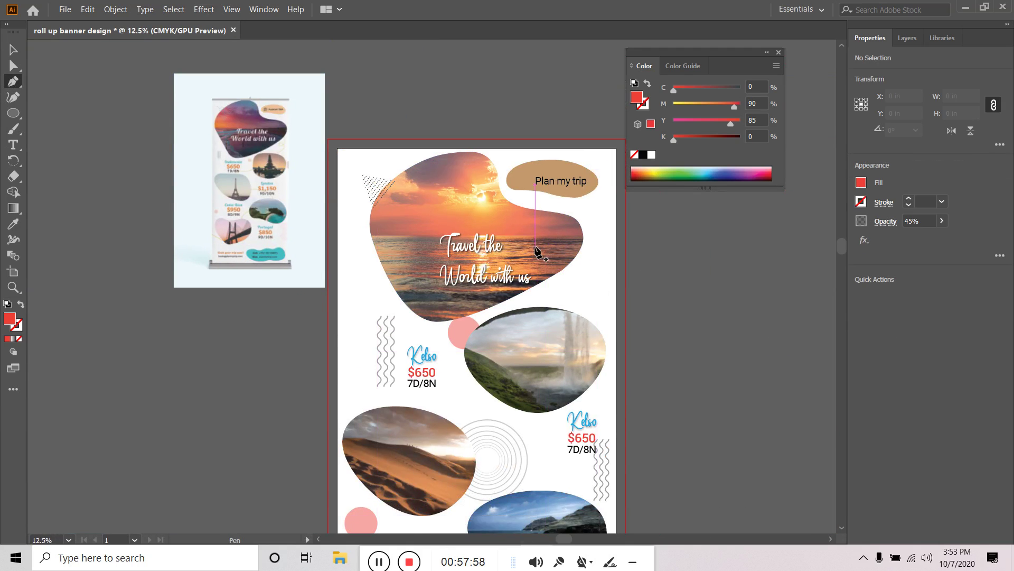
left_click(552, 247)
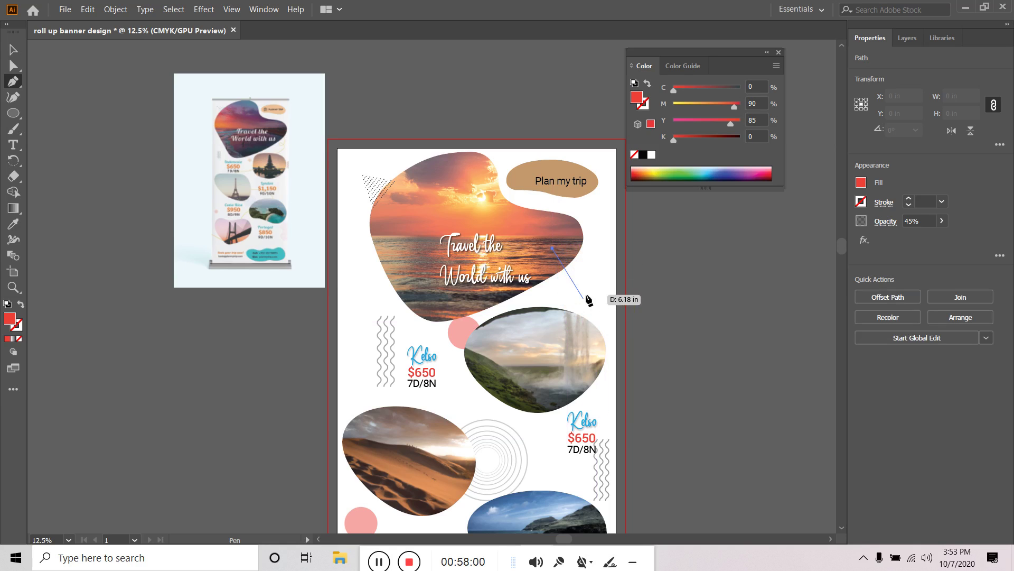
left_click_drag(588, 288, 577, 330)
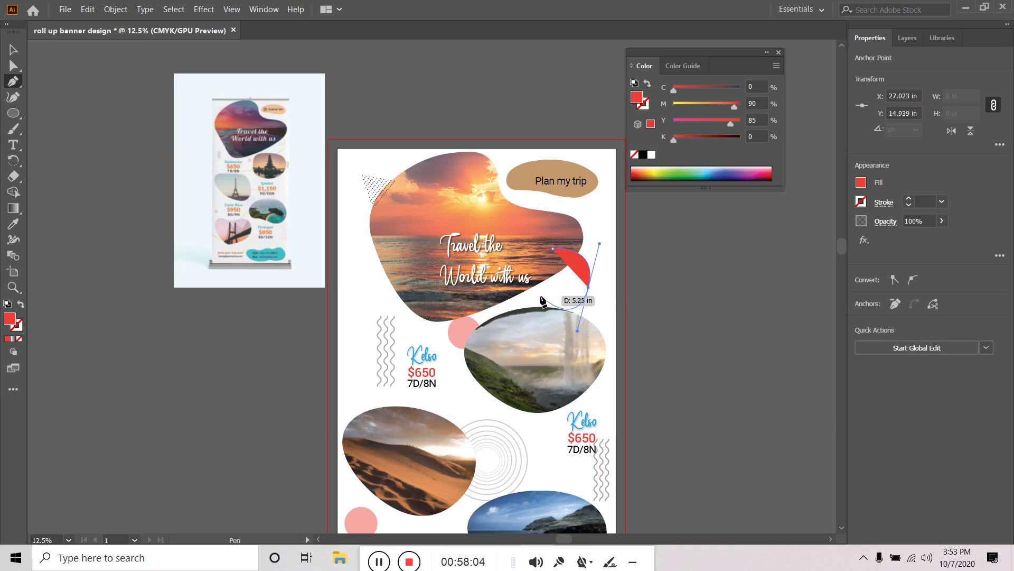
left_click_drag(541, 297, 614, 327)
left_click_drag(431, 401, 452, 451)
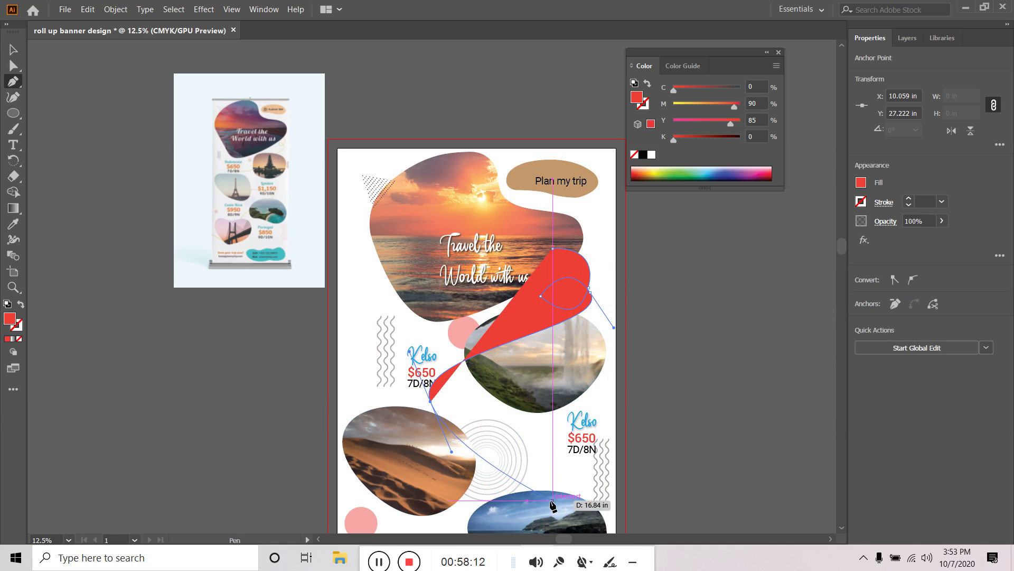
left_click_drag(552, 499, 716, 357)
mouse_move(564, 481)
left_mouse_down()
mouse_move(469, 510)
mouse_move(382, 507)
left_mouse_up()
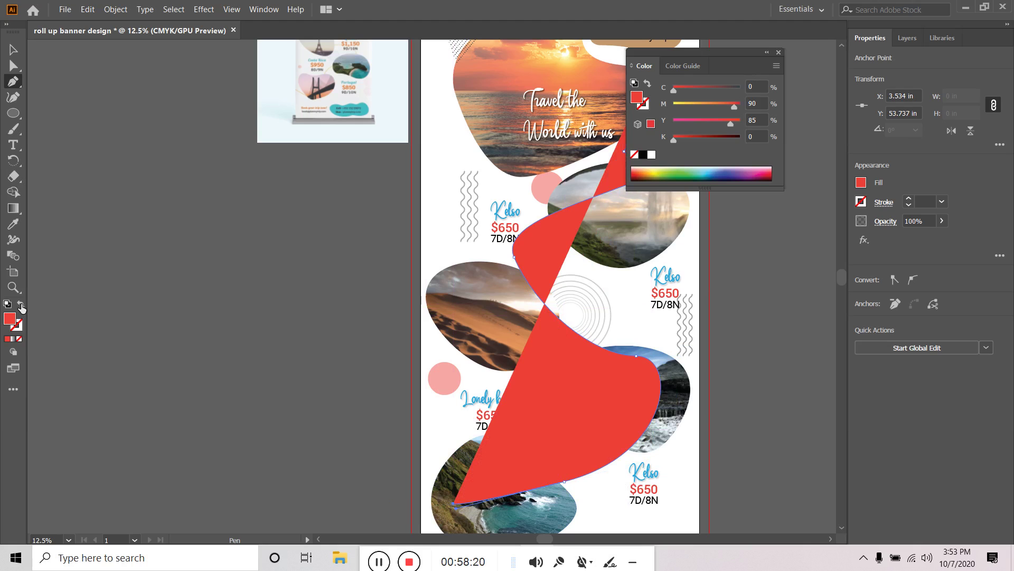
Turn the path into a red 7 pt stroke with round caps
left_click(19, 305)
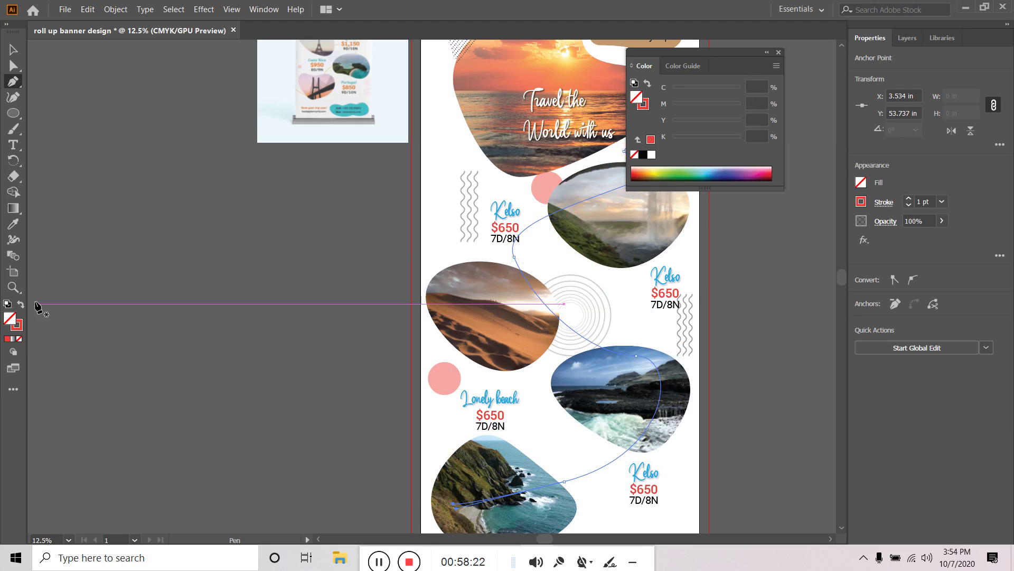
scroll(785, 272, "up", 3)
scroll(785, 272, "right", 3)
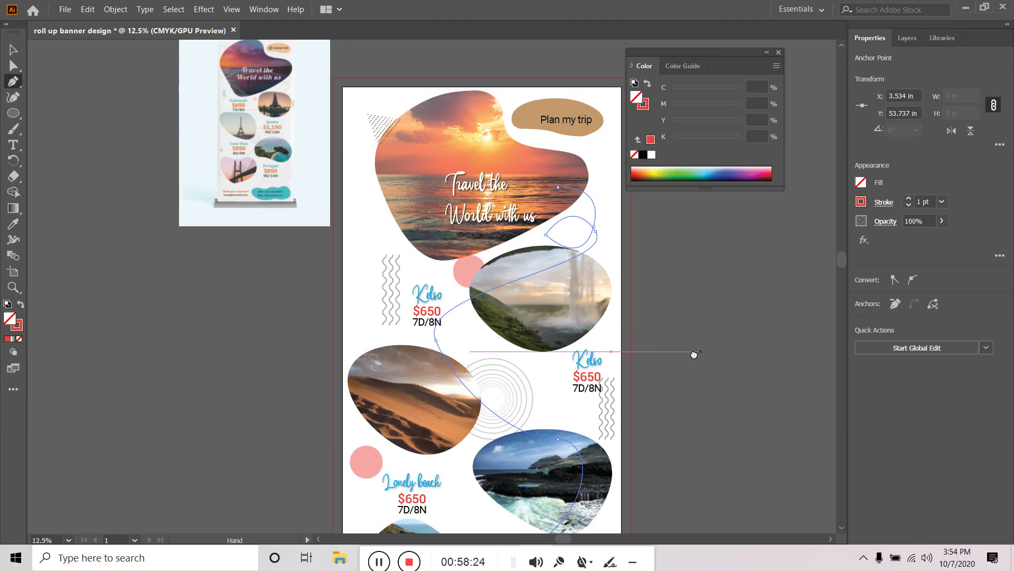
left_click(908, 200)
left_click(909, 199)
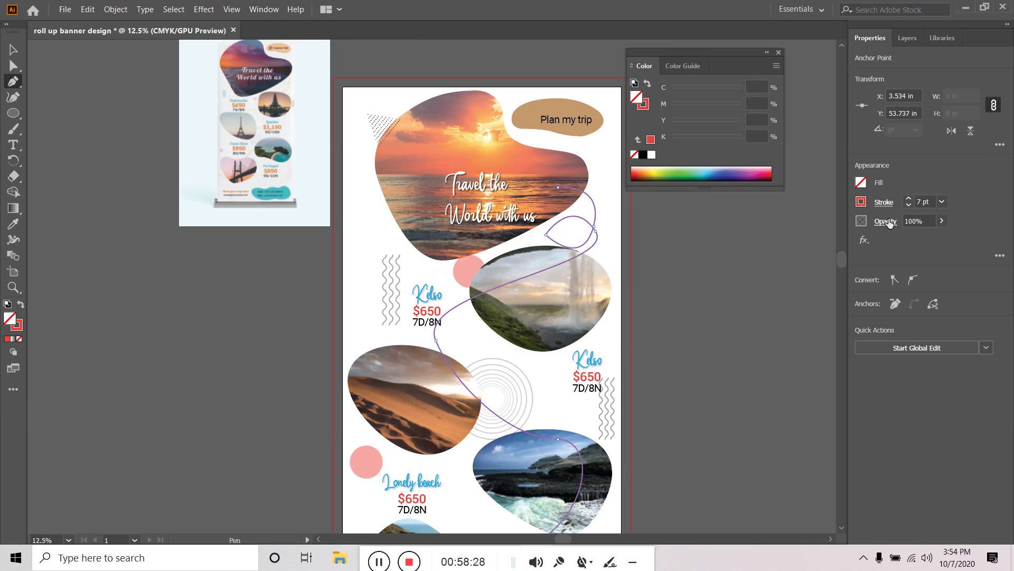
left_click(890, 206)
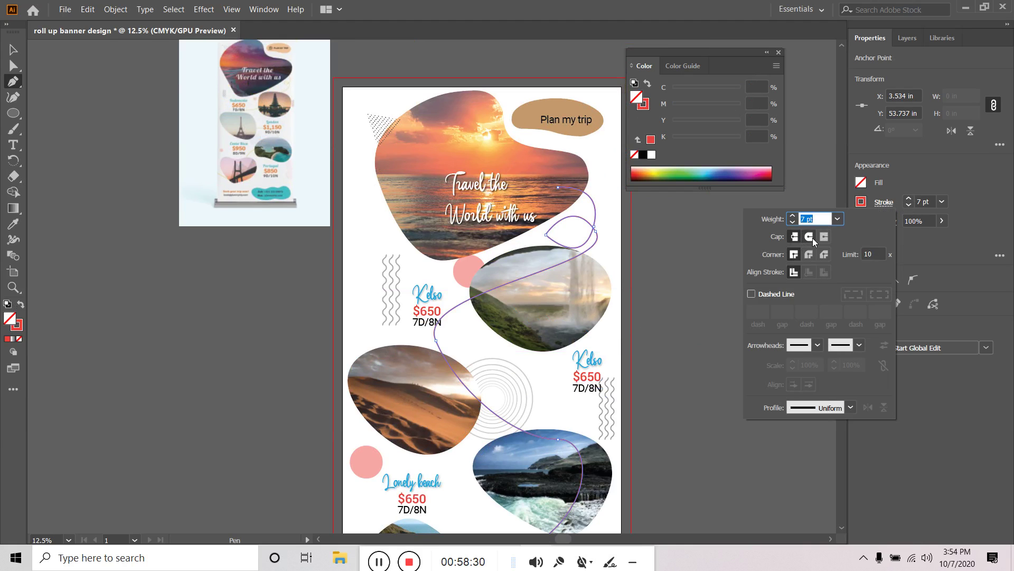
left_click(810, 238)
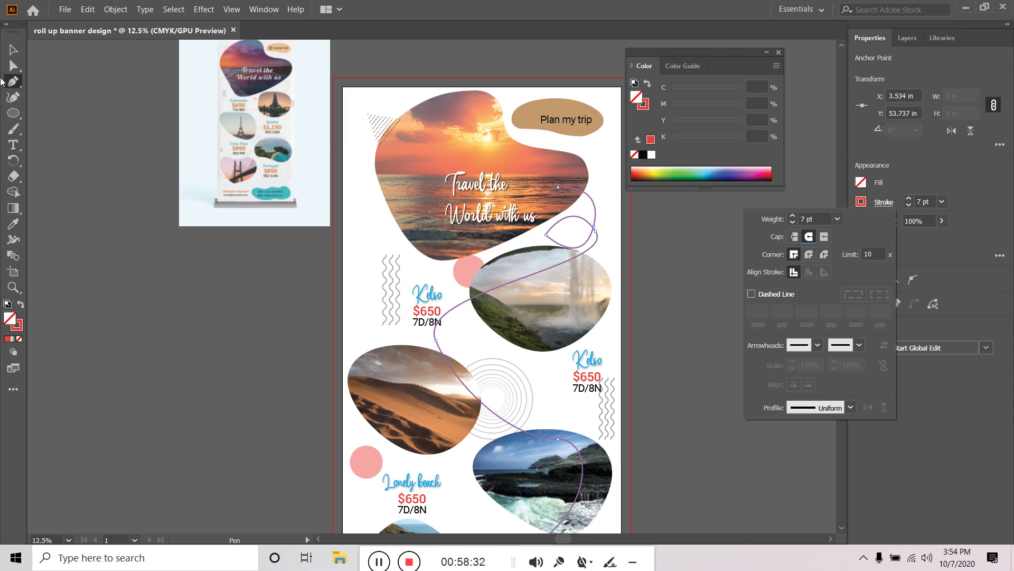
left_click(45, 168)
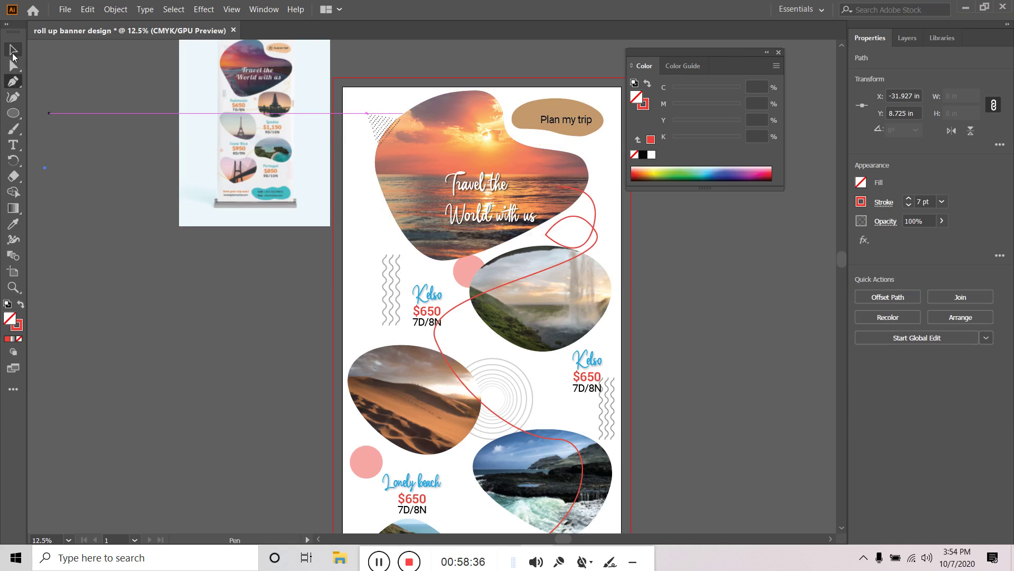
Round off the sharp corner in the line's upper loop
left_click(13, 65)
left_click(547, 235)
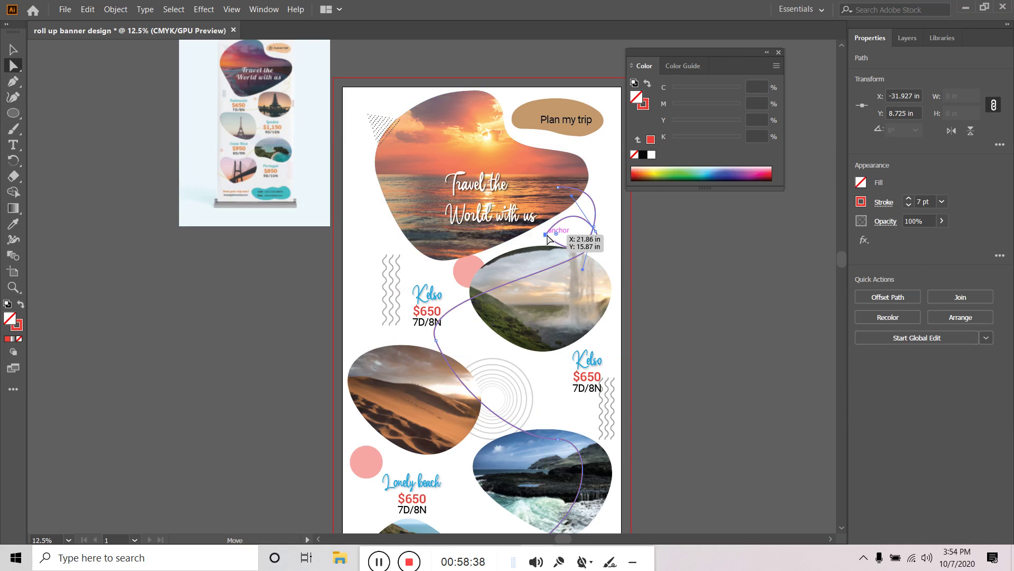
mouse_move(556, 234)
left_mouse_down()
mouse_move(566, 231)
mouse_move(558, 236)
left_mouse_up()
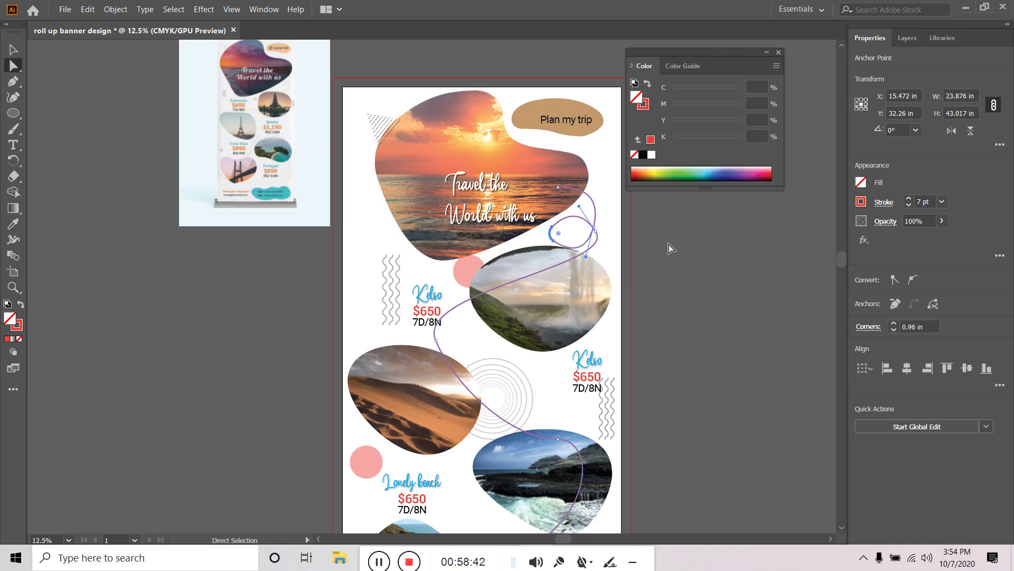
left_click(727, 284)
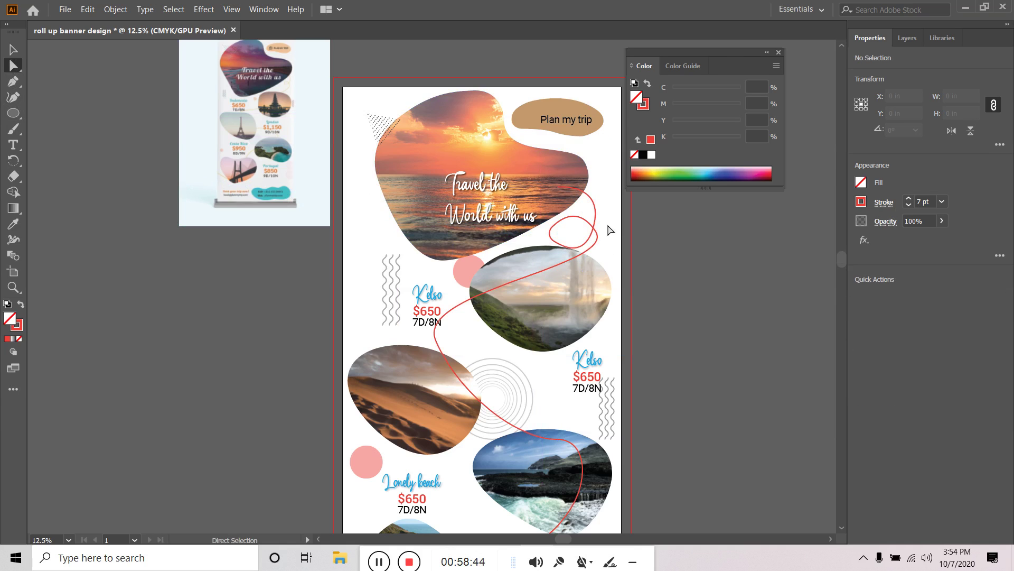
Send the winding line behind all the photos
key("v")
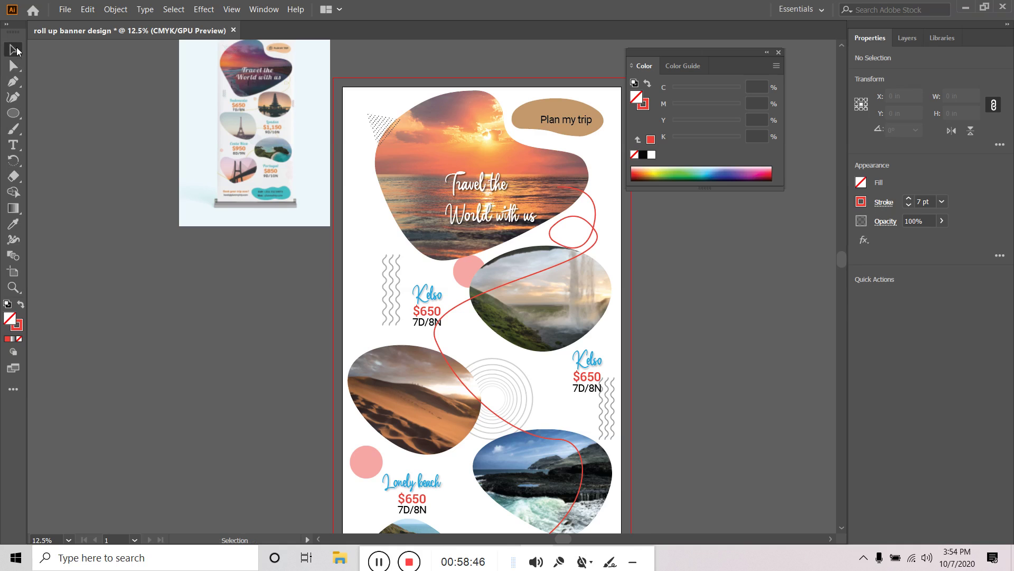
left_click(597, 213)
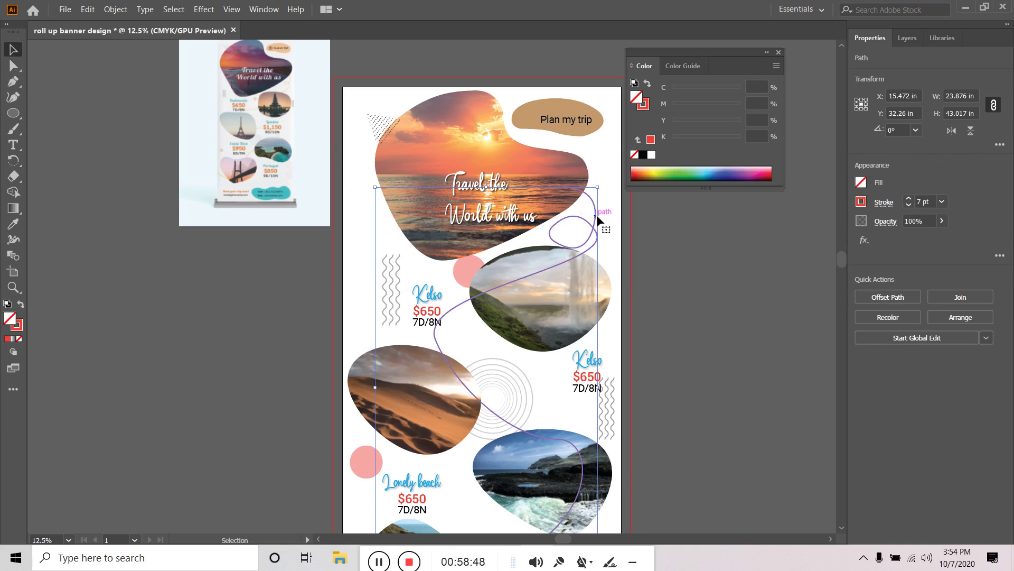
right_click(597, 215)
mouse_move(649, 408)
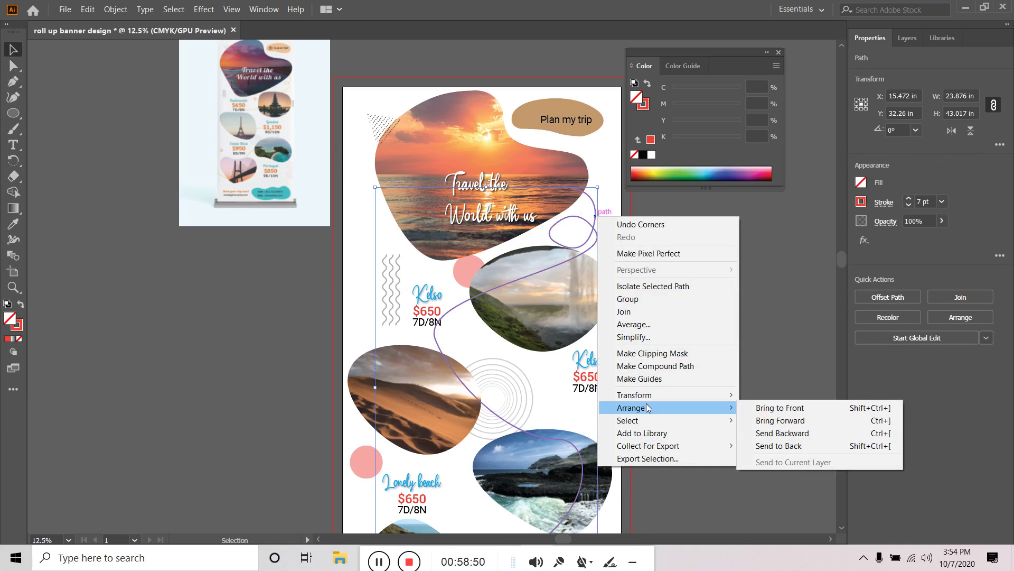
left_click(788, 445)
left_click(762, 335)
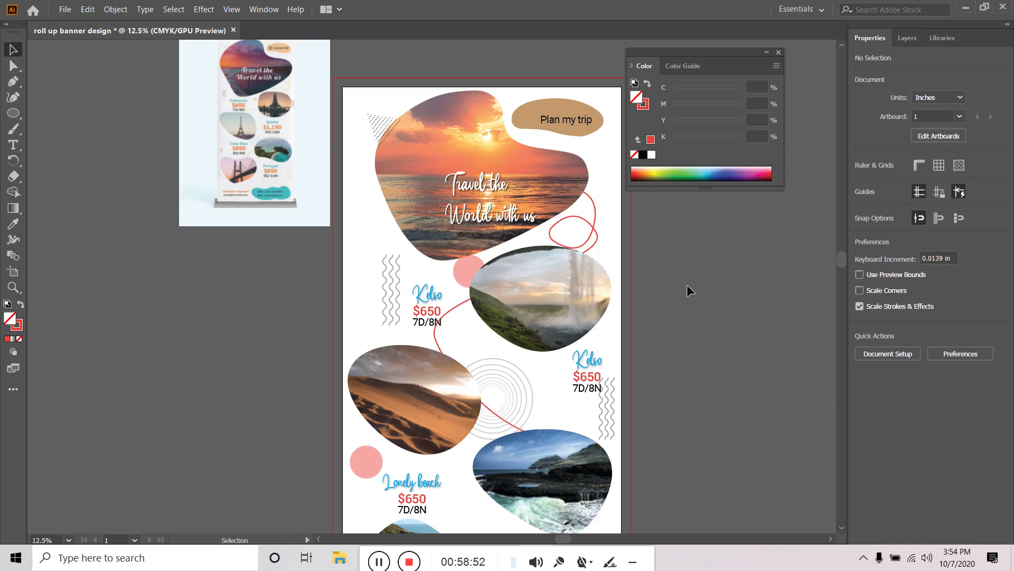
Set the winding red line's opacity to 40%
left_click(592, 228)
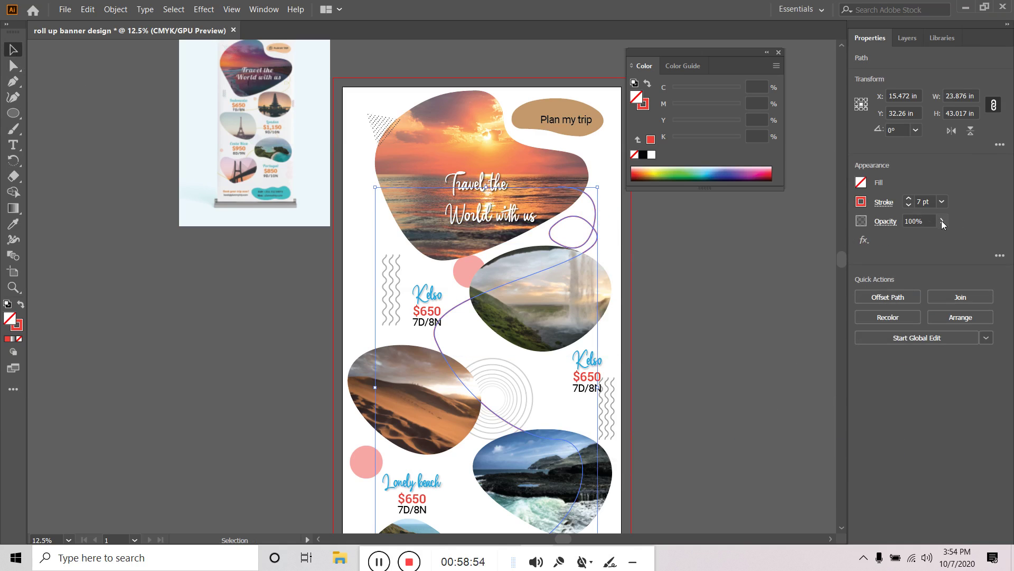
left_click(942, 221)
left_click_drag(939, 243, 911, 243)
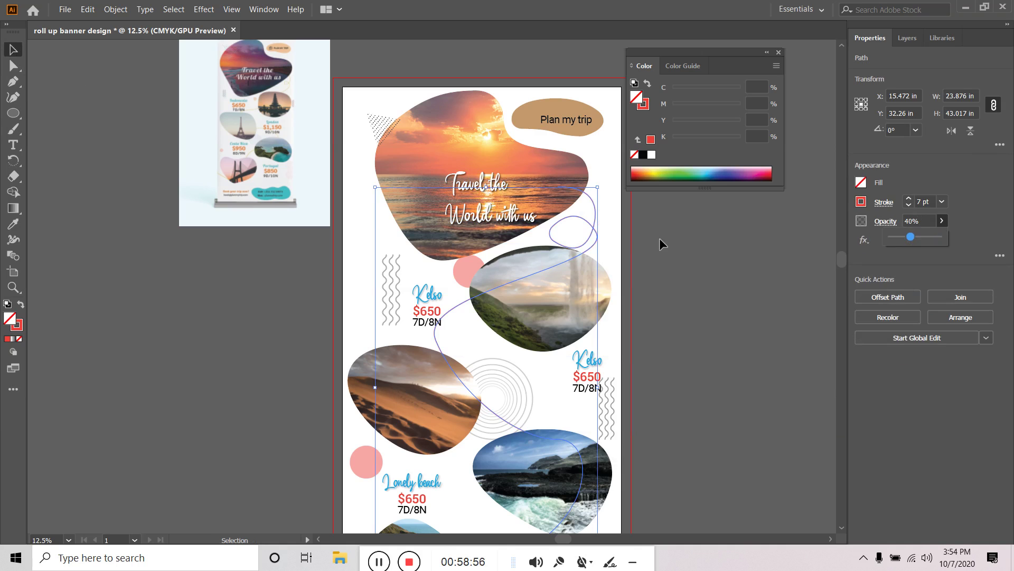
left_click(738, 300)
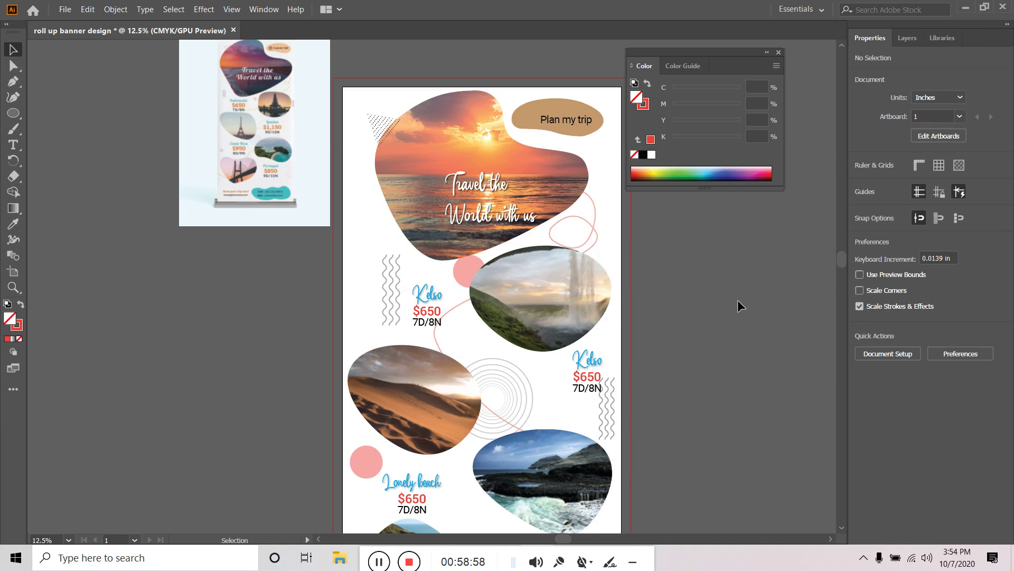
Bring the top of the banner into view and select the Plan my trip text
scroll(738, 299, "down", 1)
scroll(687, 336, "right", 3)
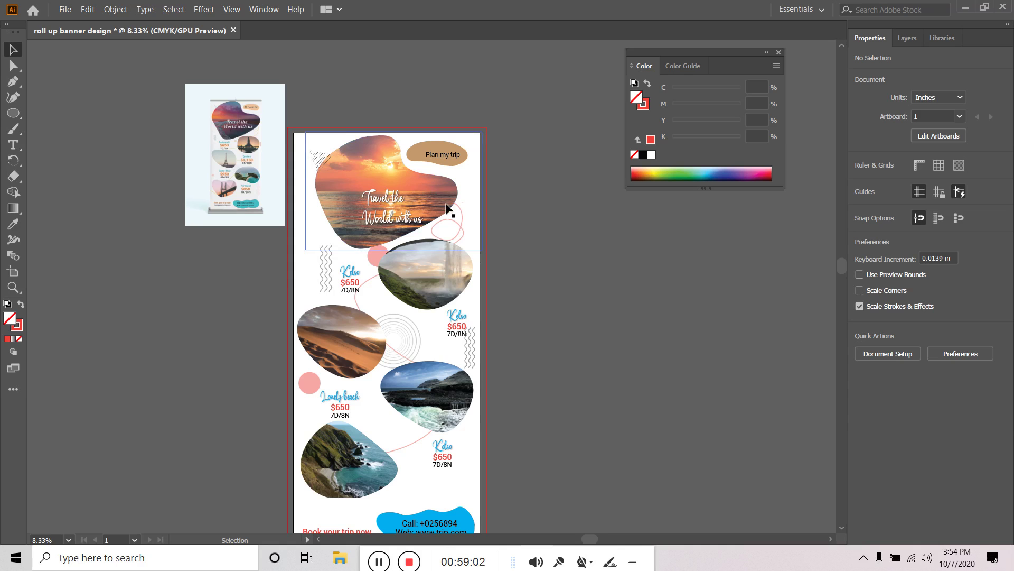
scroll(446, 213, "up", 1)
left_click_drag(629, 222, 668, 337)
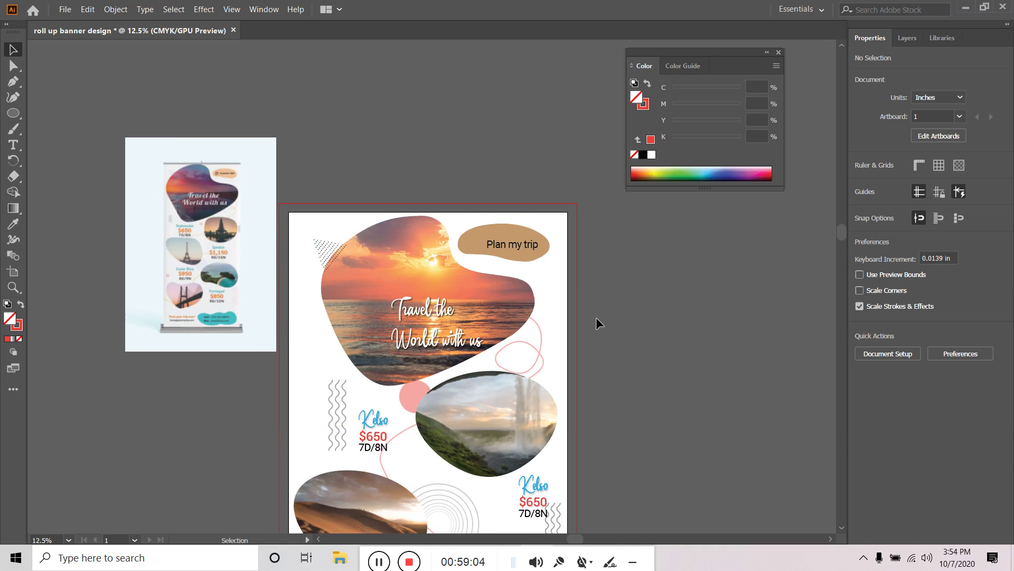
left_click(523, 244)
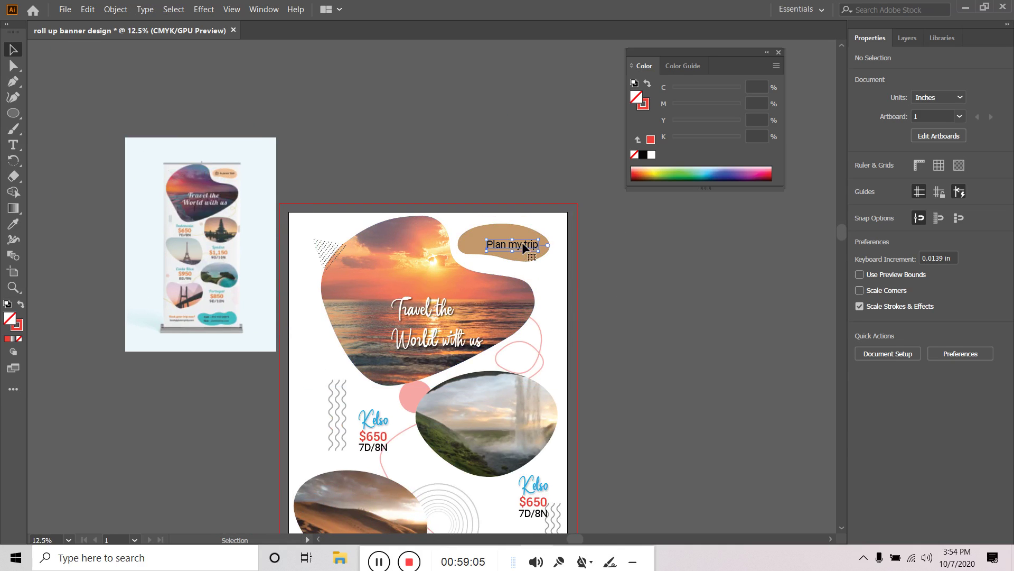
Open the Symbols panel and load the 3D Symbols library beside it
left_click(706, 288)
left_click(264, 9)
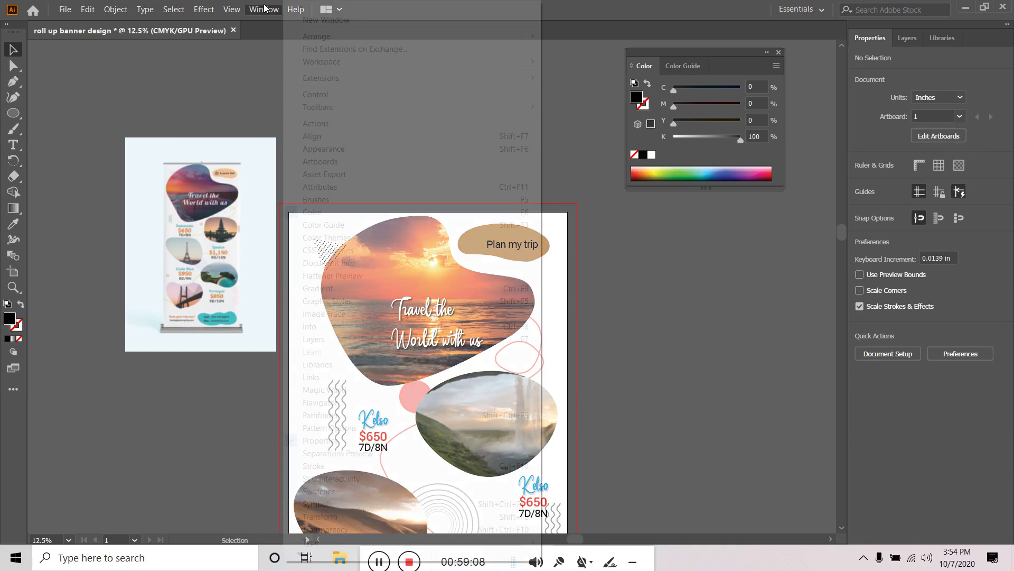
left_click(324, 504)
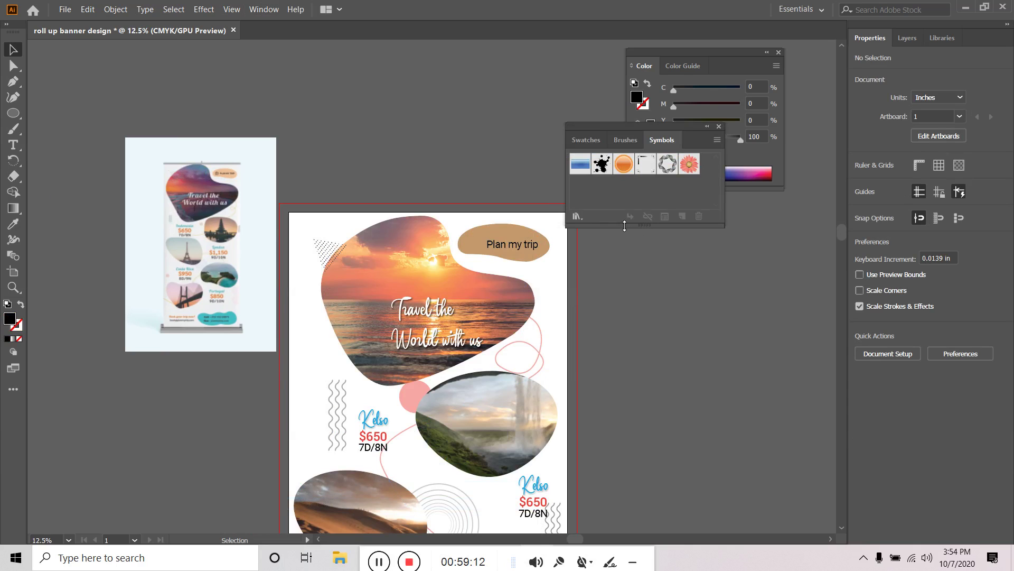
left_click_drag(625, 225, 626, 368)
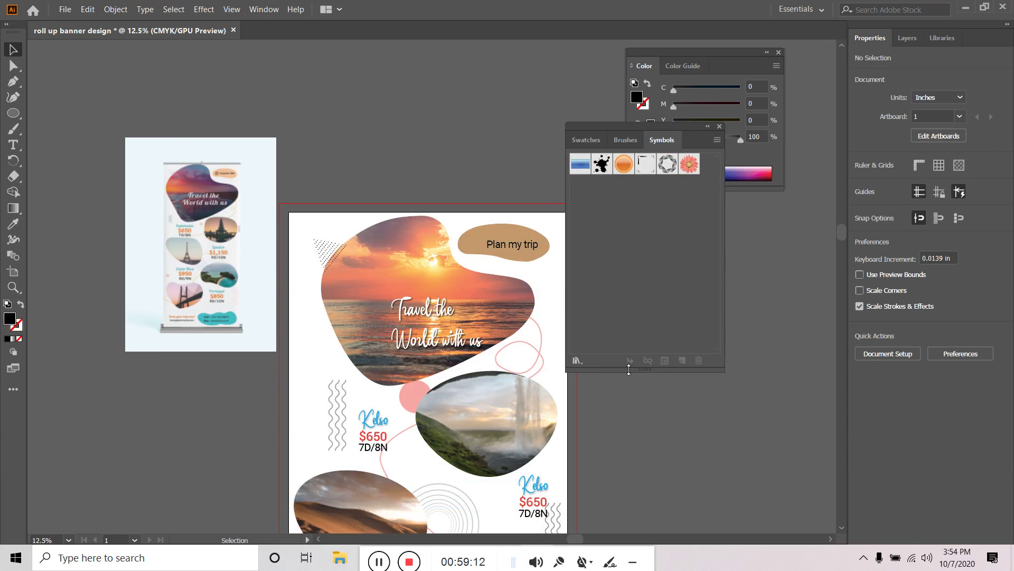
left_click(577, 359)
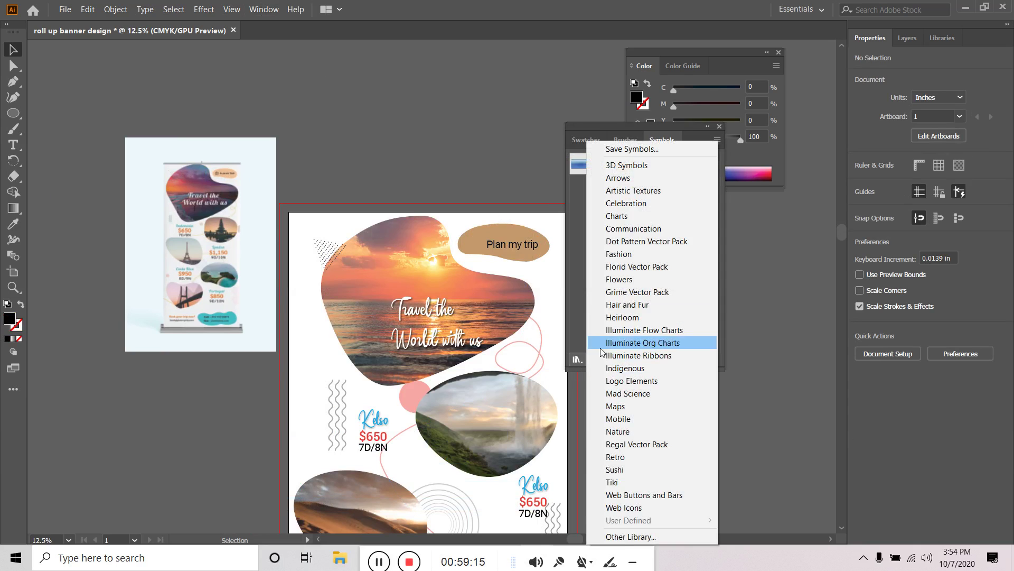
left_click(637, 166)
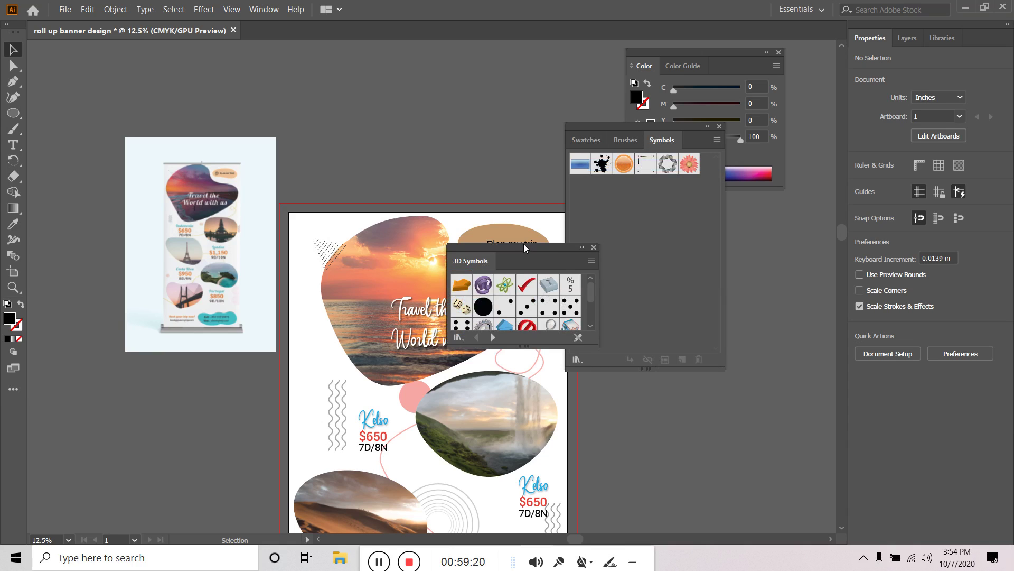
left_click_drag(518, 348, 520, 491)
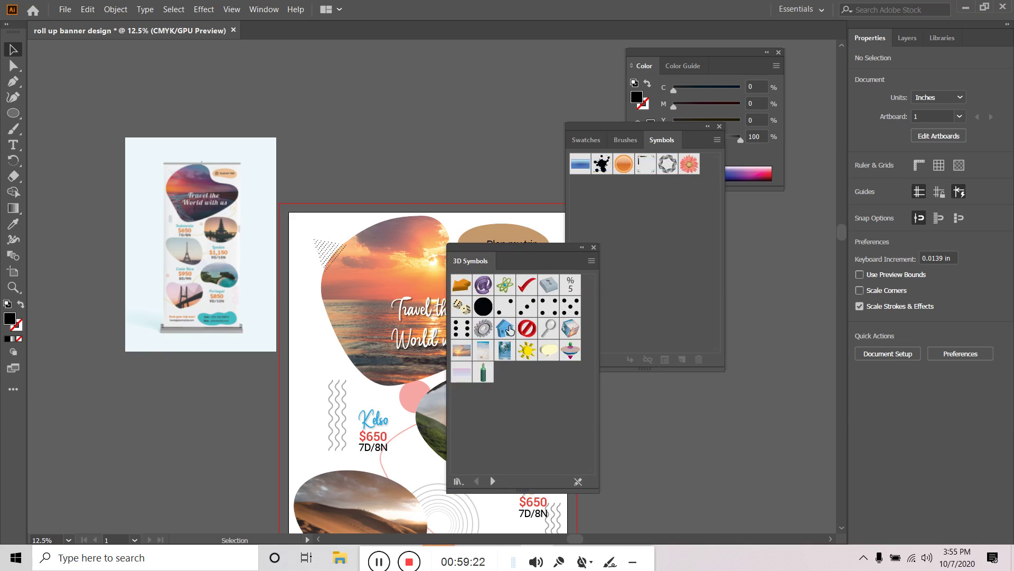
left_click_drag(532, 252, 650, 131)
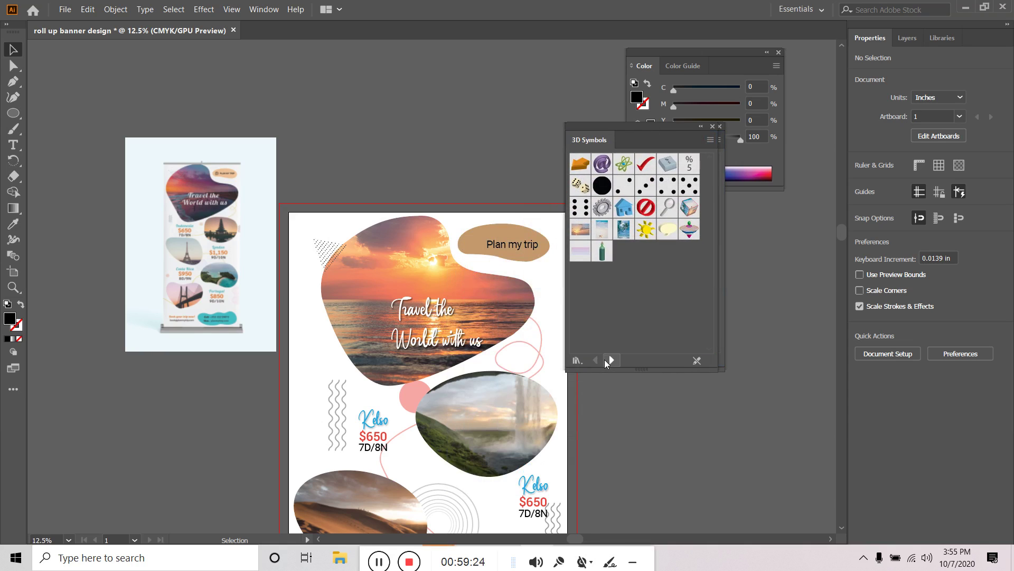
Page through the symbol libraries, past Flowers and Illuminate Ribbons, until Logo Elements is showing
left_click(610, 360)
left_click(610, 360)
left_click(610, 360)
left_click(610, 359)
left_click(611, 360)
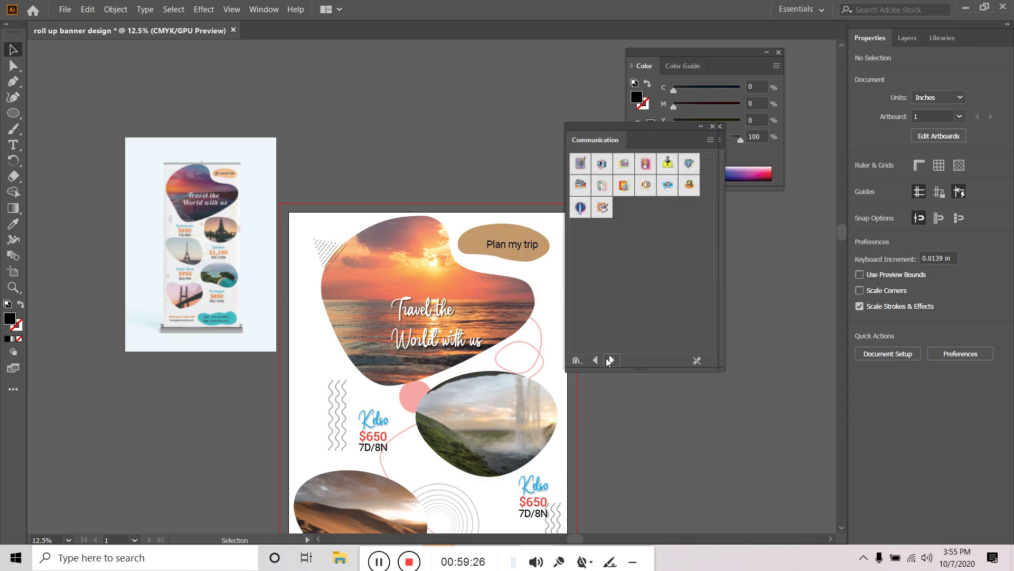
left_click(610, 360)
left_click(610, 360)
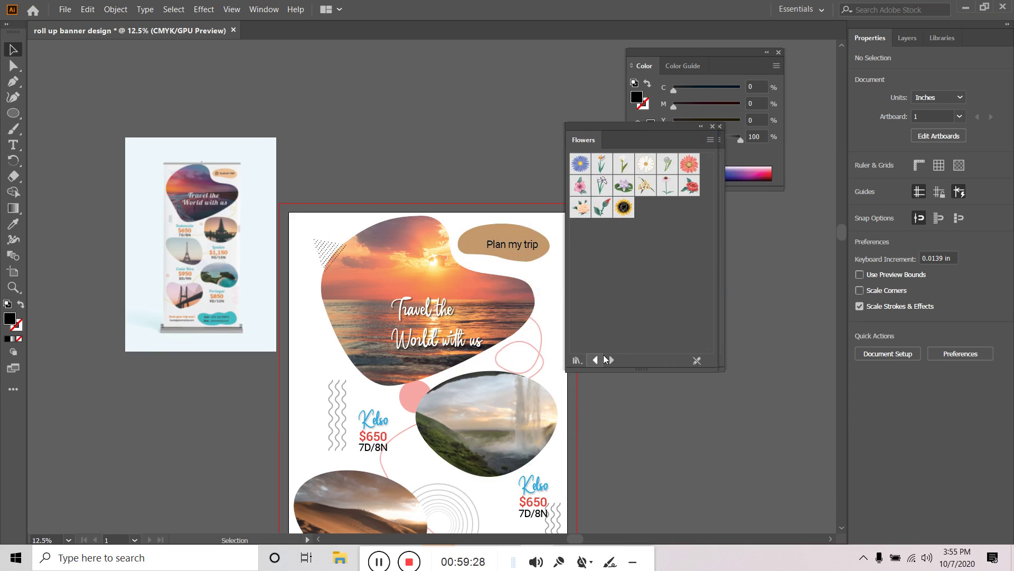
left_click(596, 360)
left_click(611, 361)
left_click(610, 361)
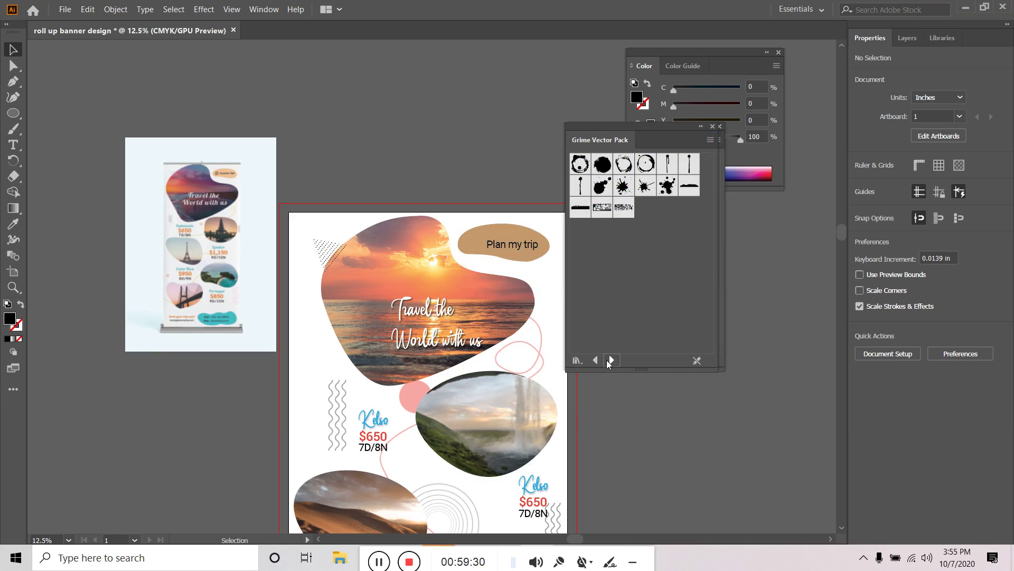
left_click(610, 360)
left_click(610, 360)
left_click(610, 360)
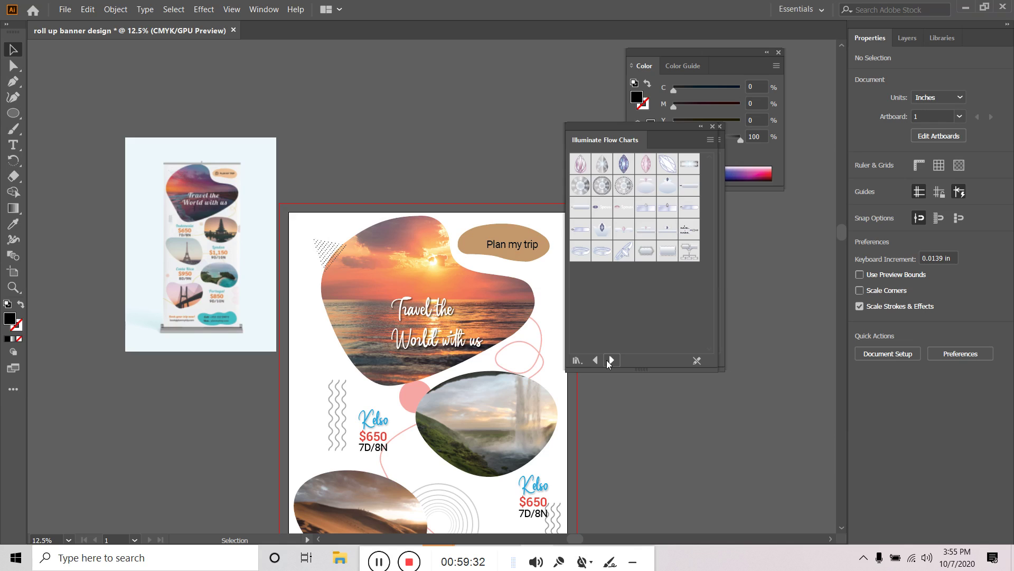
left_click(610, 360)
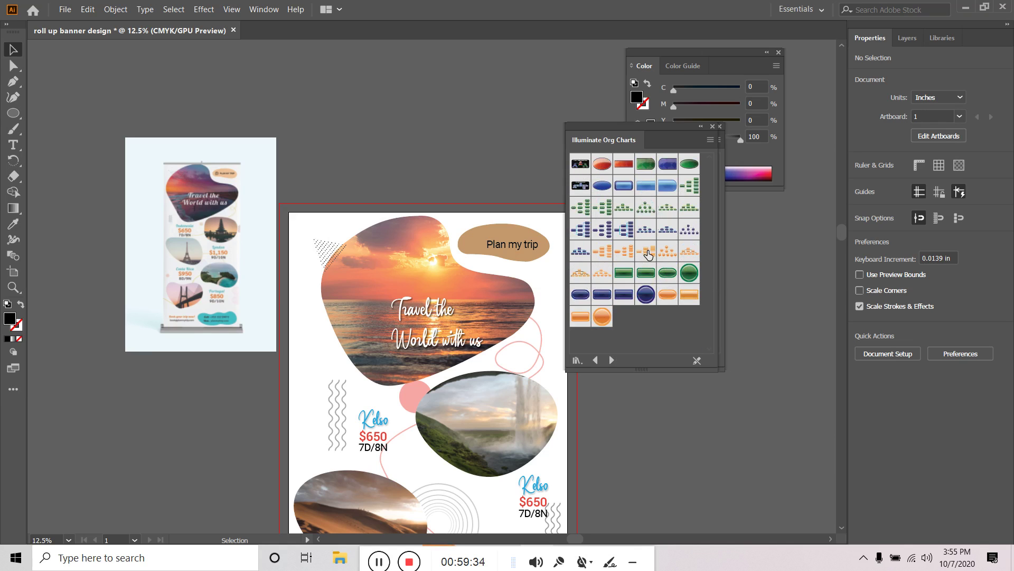
left_click(611, 361)
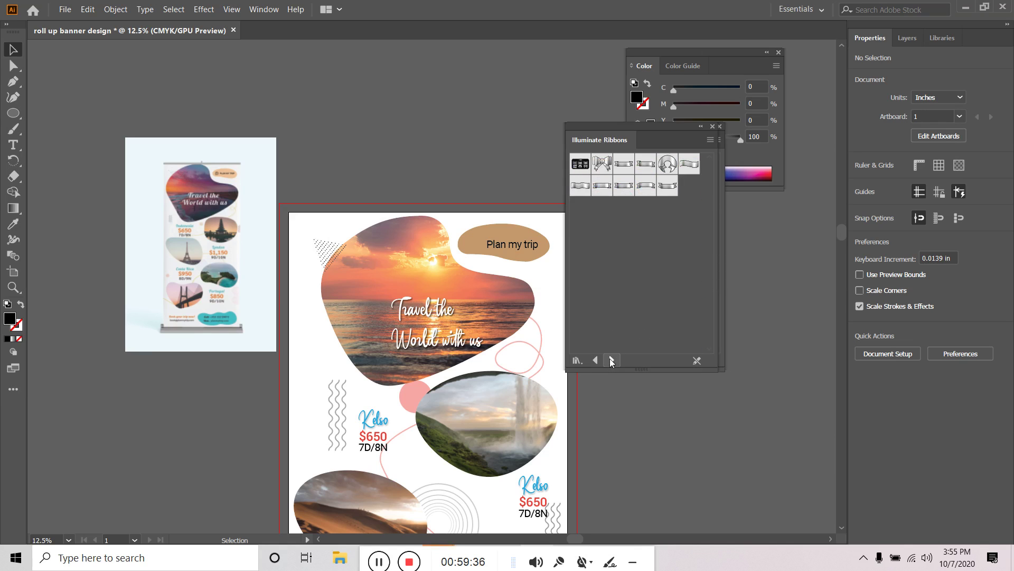
left_click(611, 360)
left_click(612, 360)
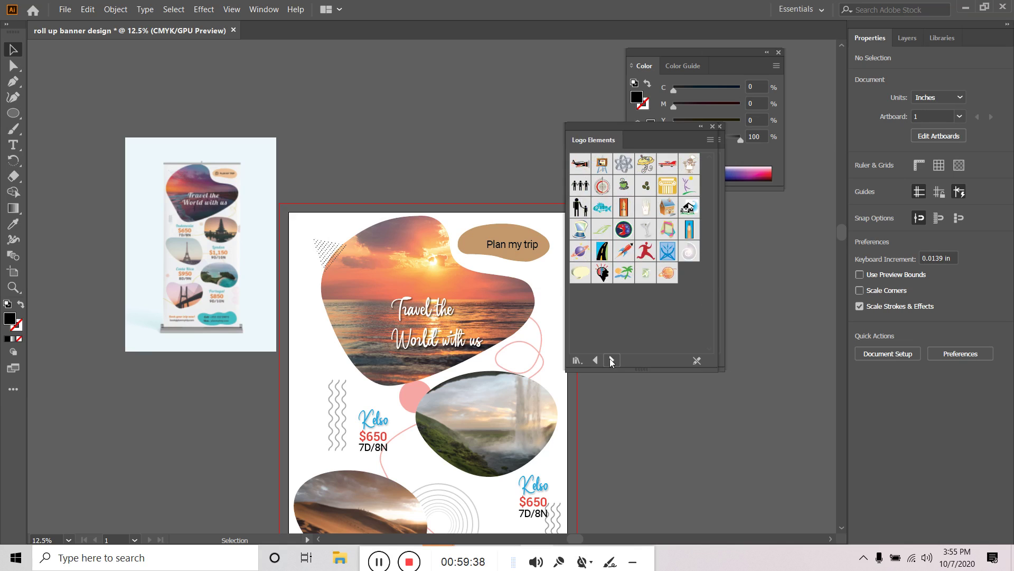
left_click(611, 360)
left_click(595, 360)
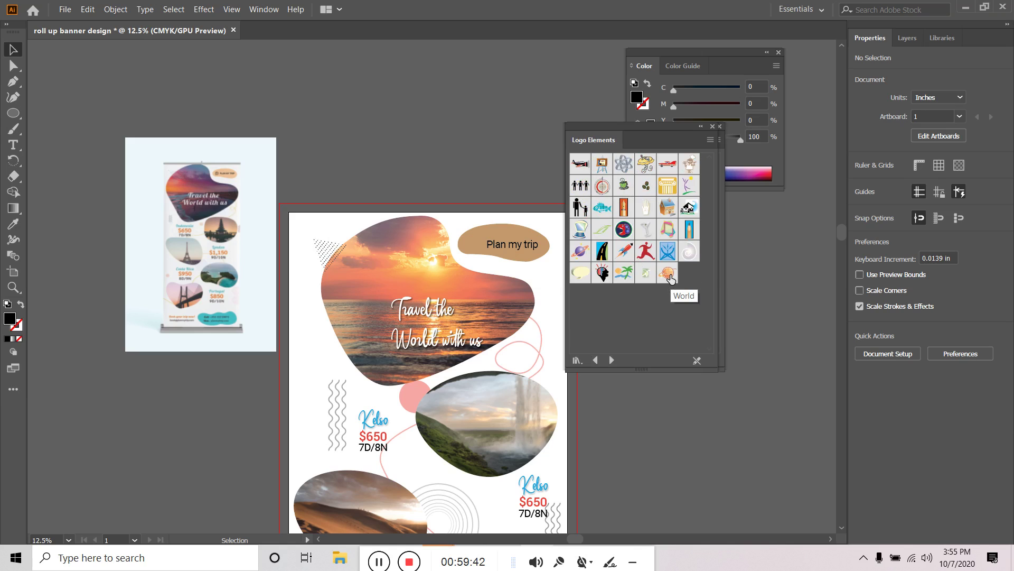
Place a planet symbol from Logo Elements onto the tan Plan my trip shape
left_click_drag(669, 276, 575, 320)
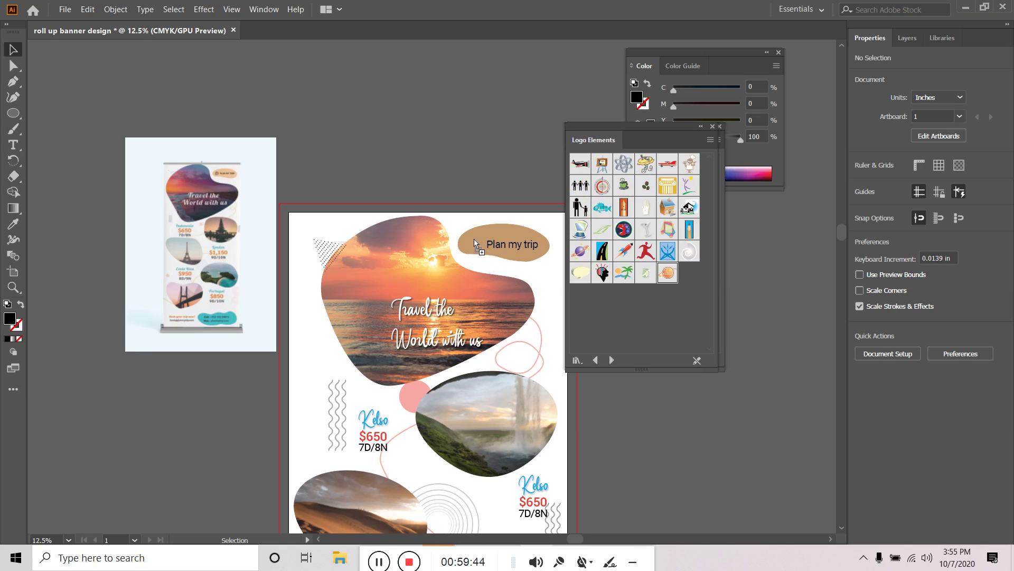
left_click_drag(474, 239, 474, 240)
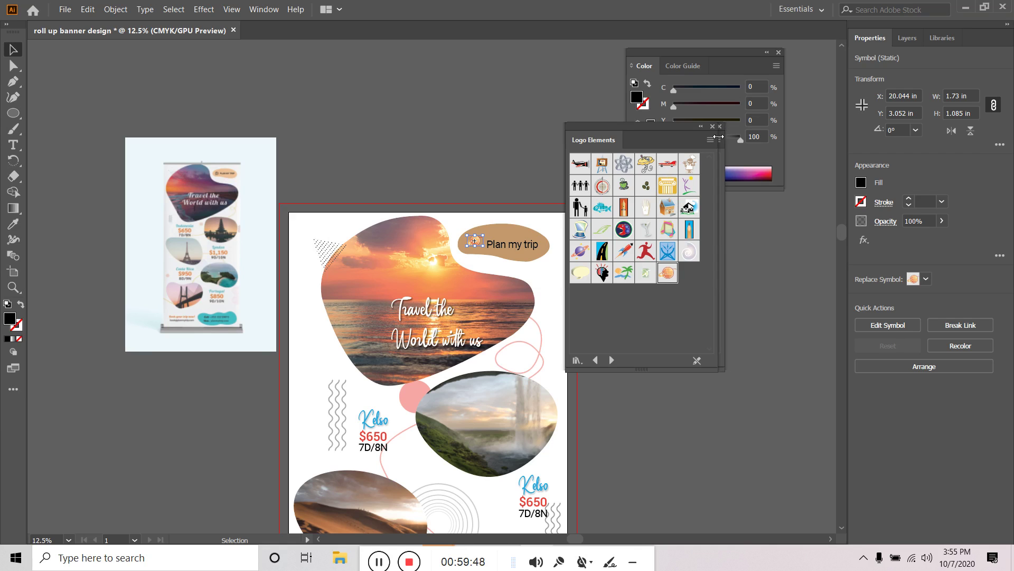
left_click(486, 179)
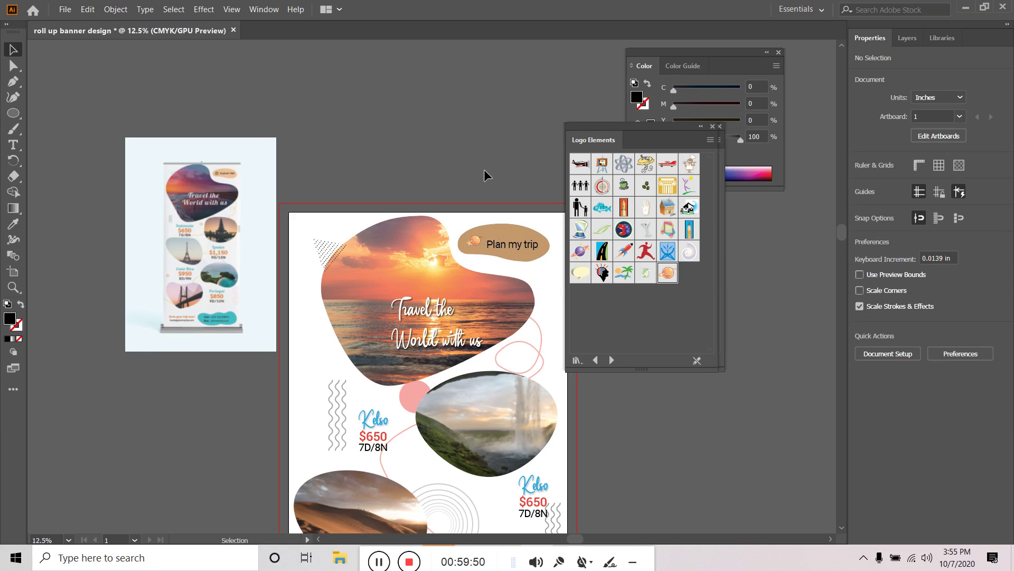
left_click(477, 240)
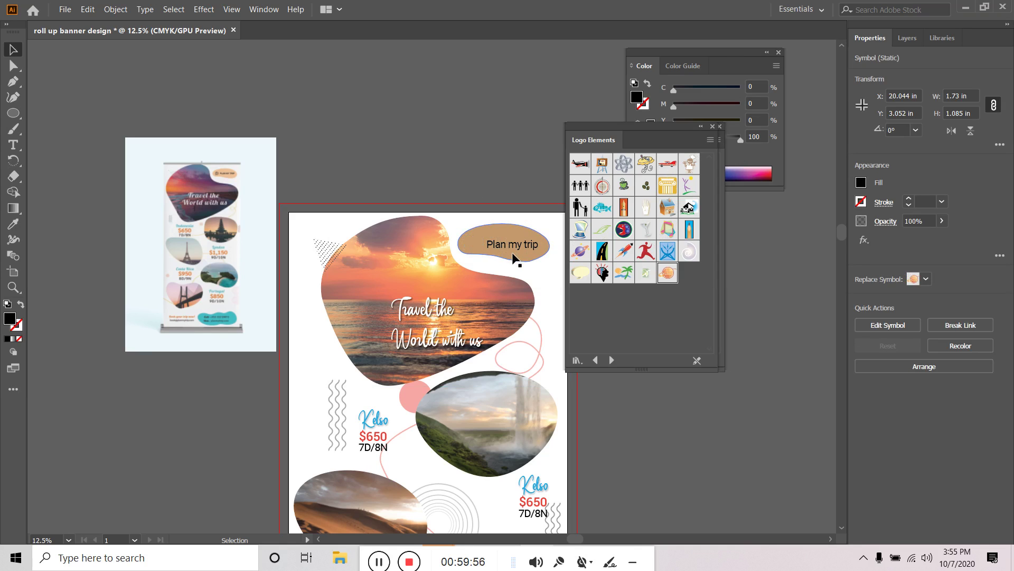
left_click(554, 258)
left_click_drag(473, 239, 473, 238)
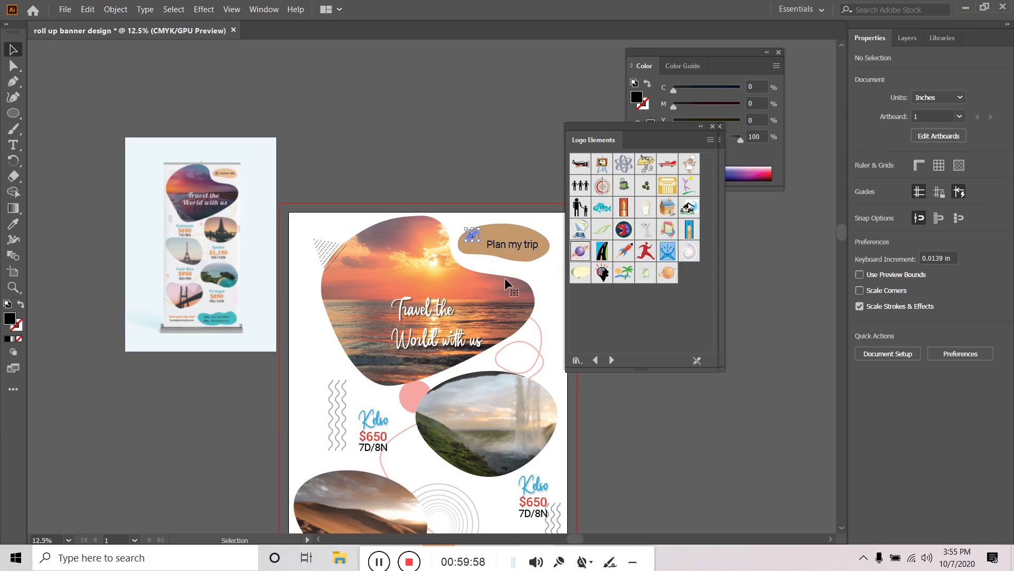
left_click(481, 168)
Browse the remaining symbol libraries through Web Icons, then close the symbol panels
left_click(611, 360)
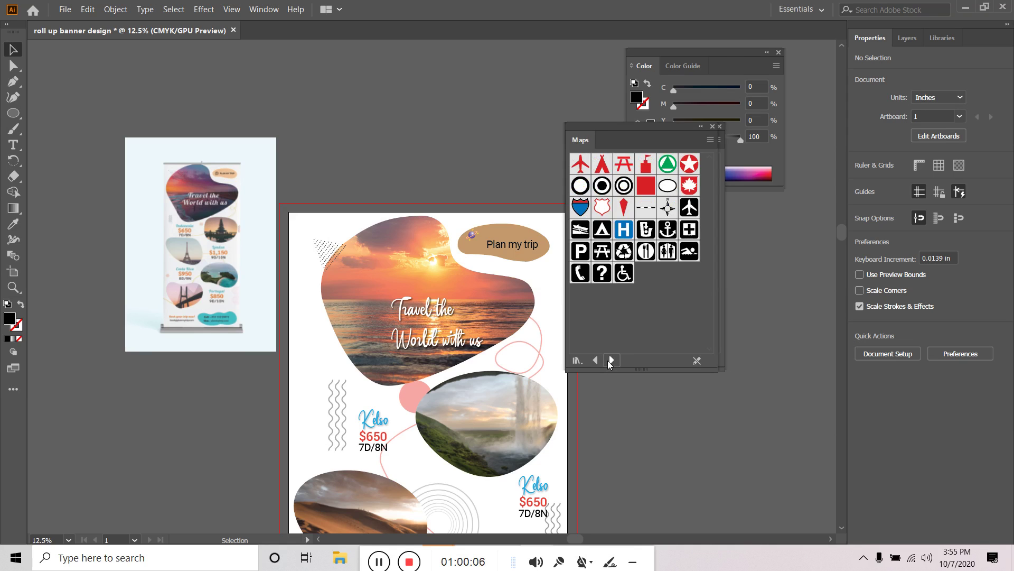
left_click(611, 360)
left_click(612, 360)
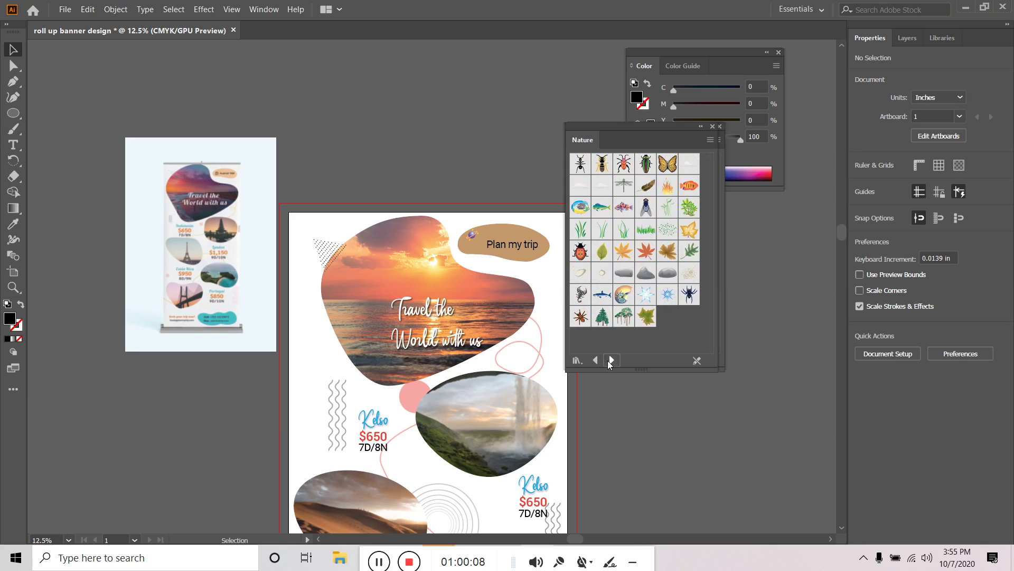
left_click(612, 360)
left_click(612, 360)
left_click(611, 360)
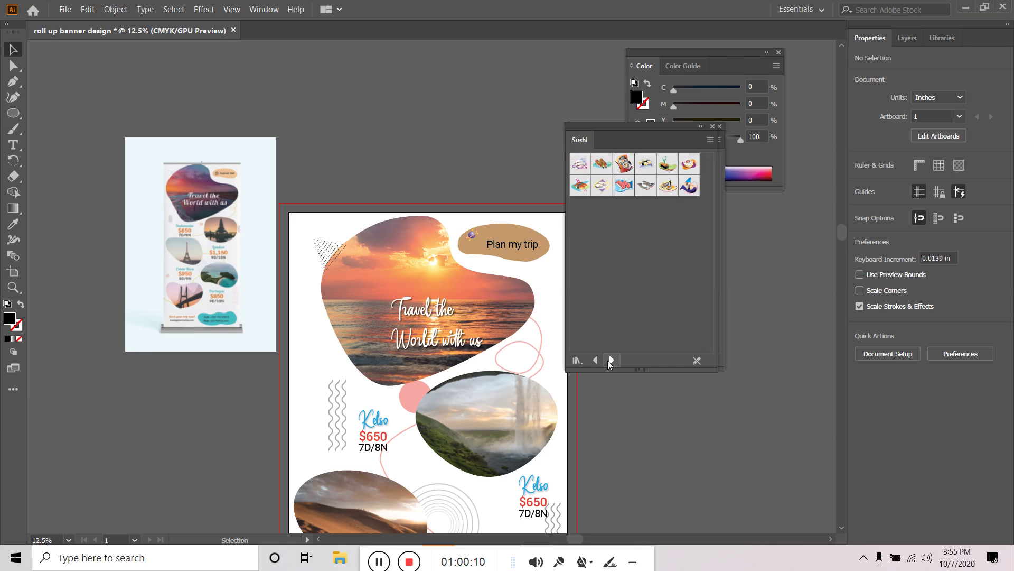
left_click(611, 360)
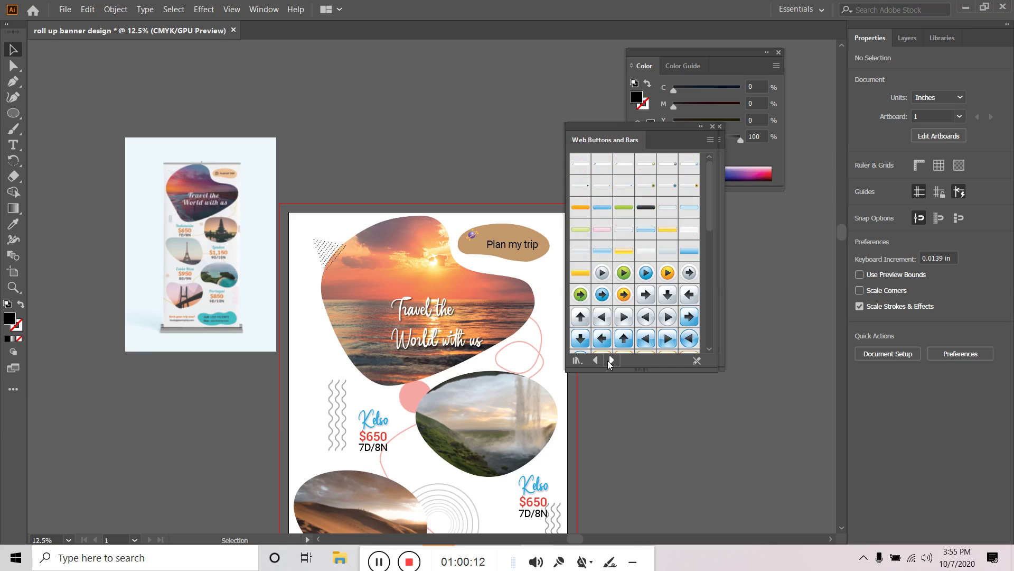
left_click(612, 361)
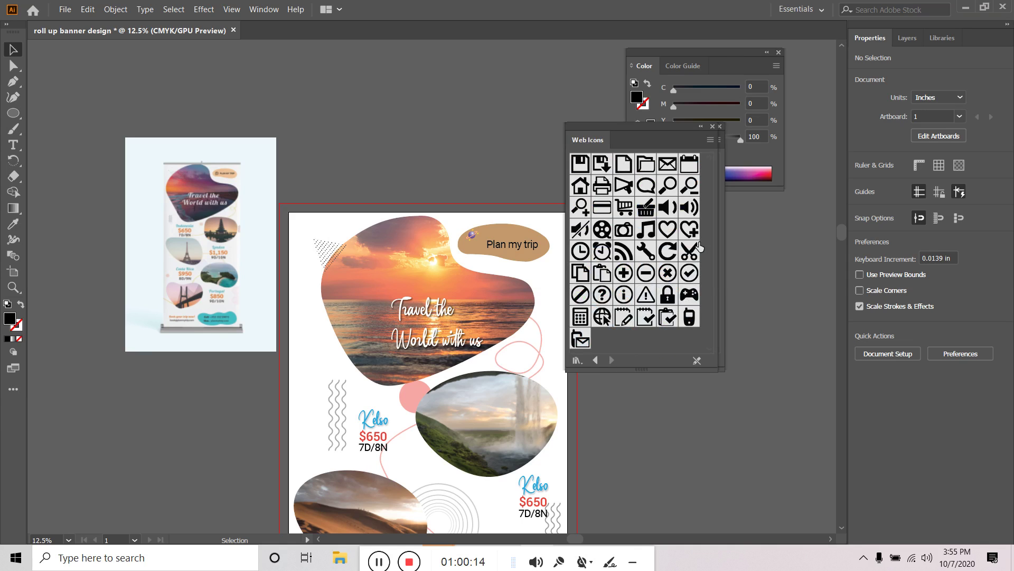
left_click(712, 125)
left_click(720, 127)
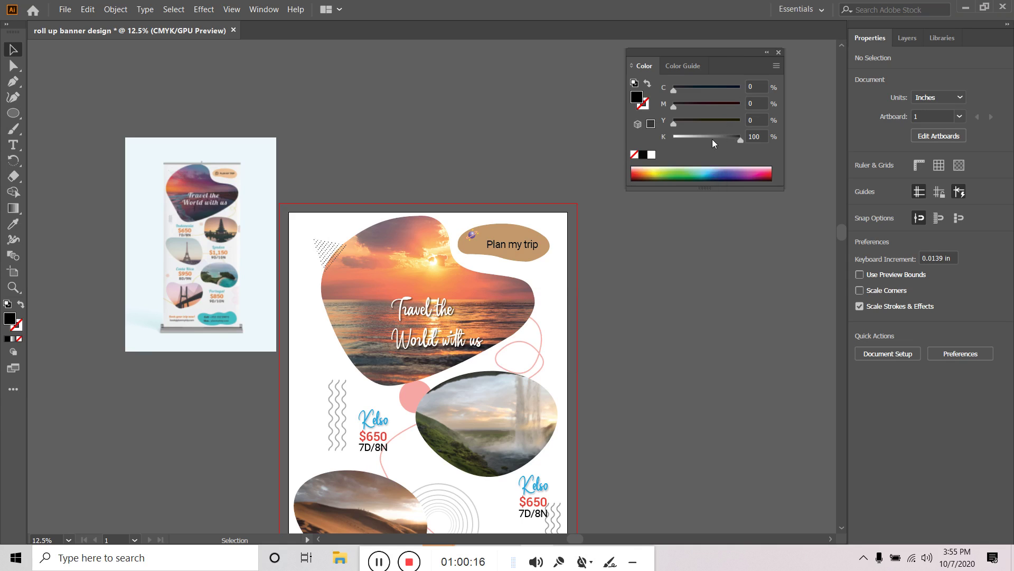
Scale and position the planet symbol just left of the Plan my trip text
left_click(471, 233)
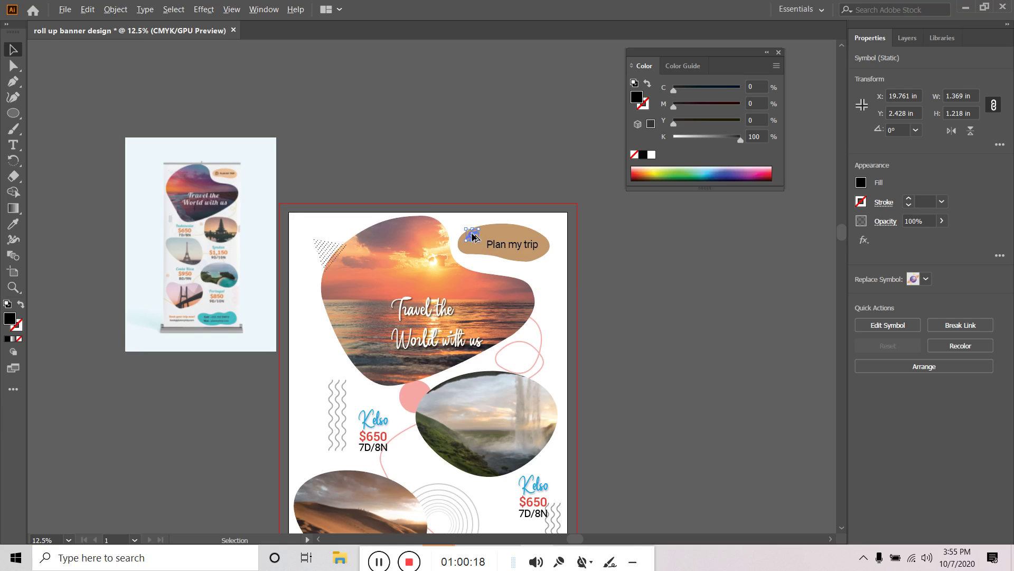
scroll(471, 232, "up", 3)
left_click_drag(489, 253, 517, 276)
mouse_move(482, 241)
left_mouse_down()
mouse_move(491, 263)
mouse_move(488, 249)
left_mouse_up()
left_click_drag(526, 286, 508, 266)
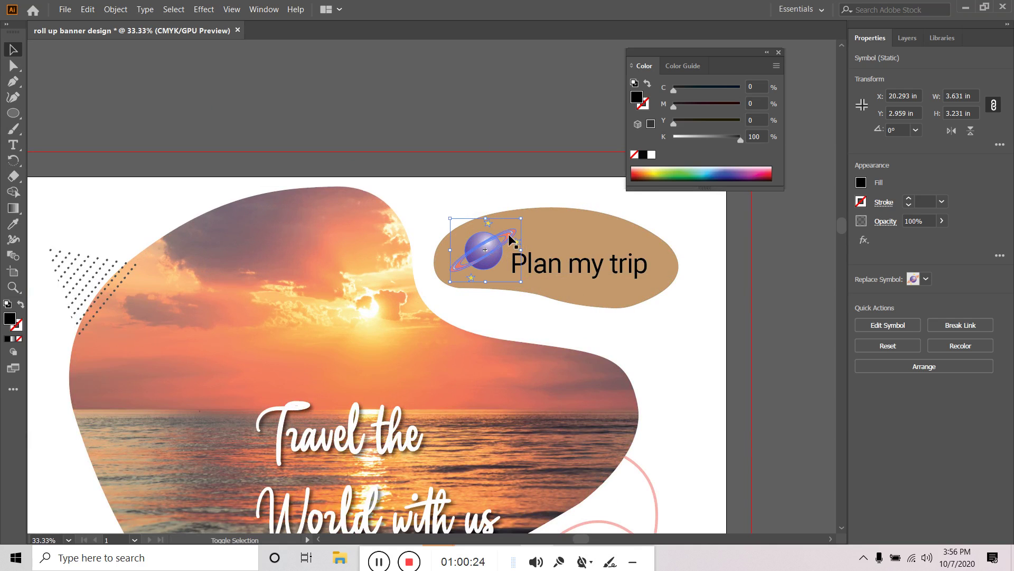
left_click(480, 91)
scroll(499, 256, "down", 3)
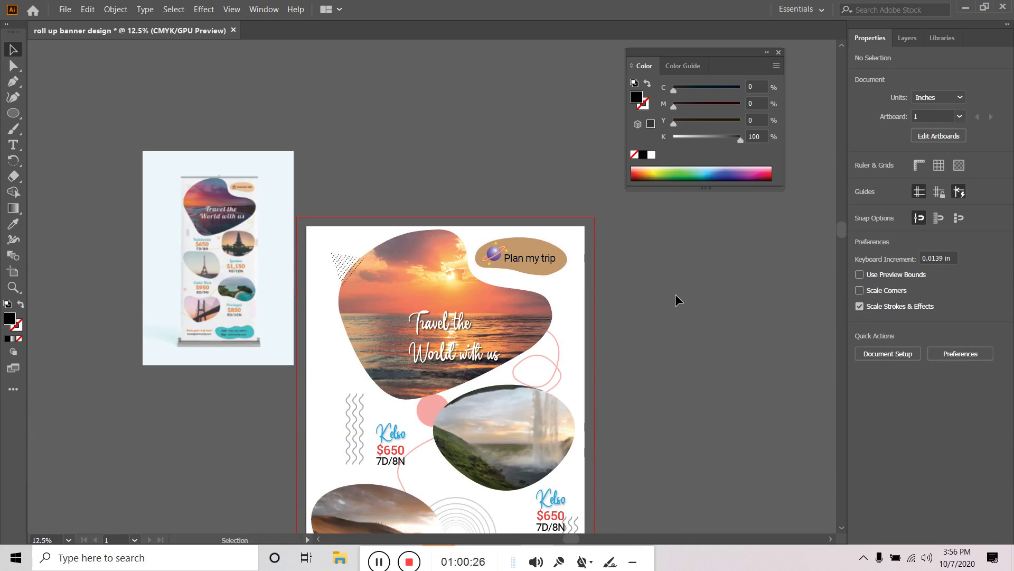
scroll(676, 296, "down", 2)
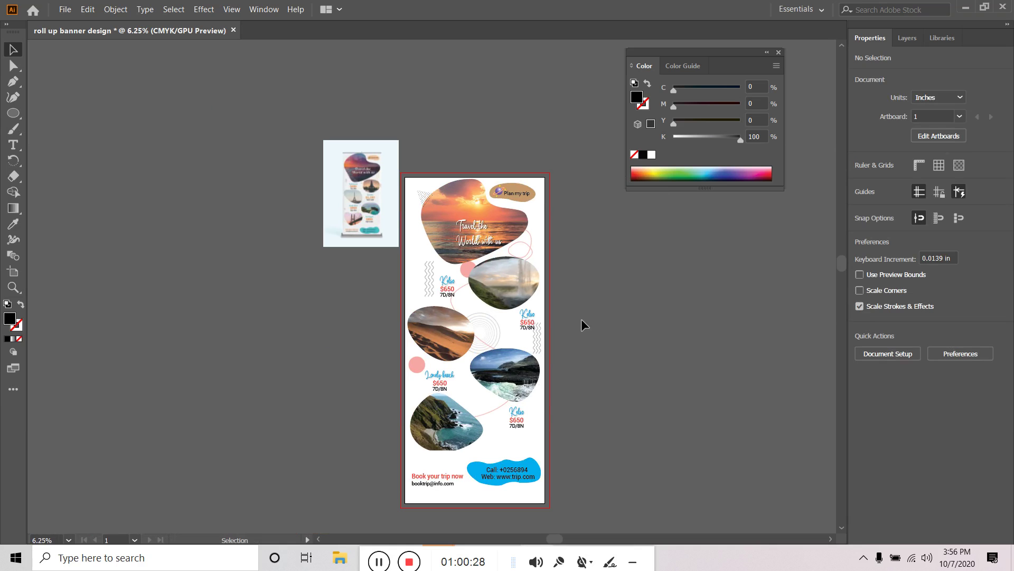
Save the banner as 'roll up banner design' in Adobe Illustrator (.AI) format with default options
left_click(64, 10)
left_click(91, 103)
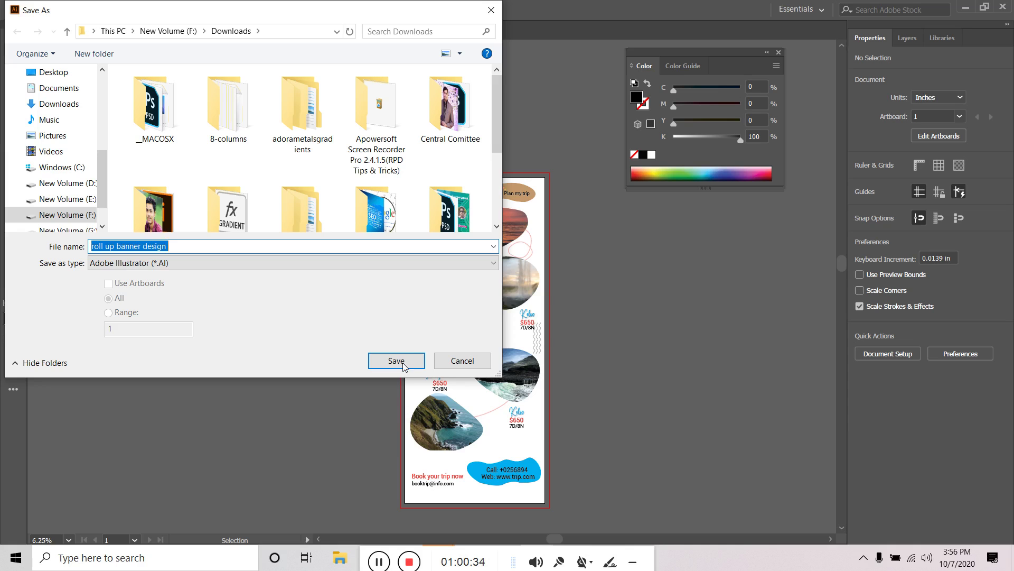
left_click(404, 366)
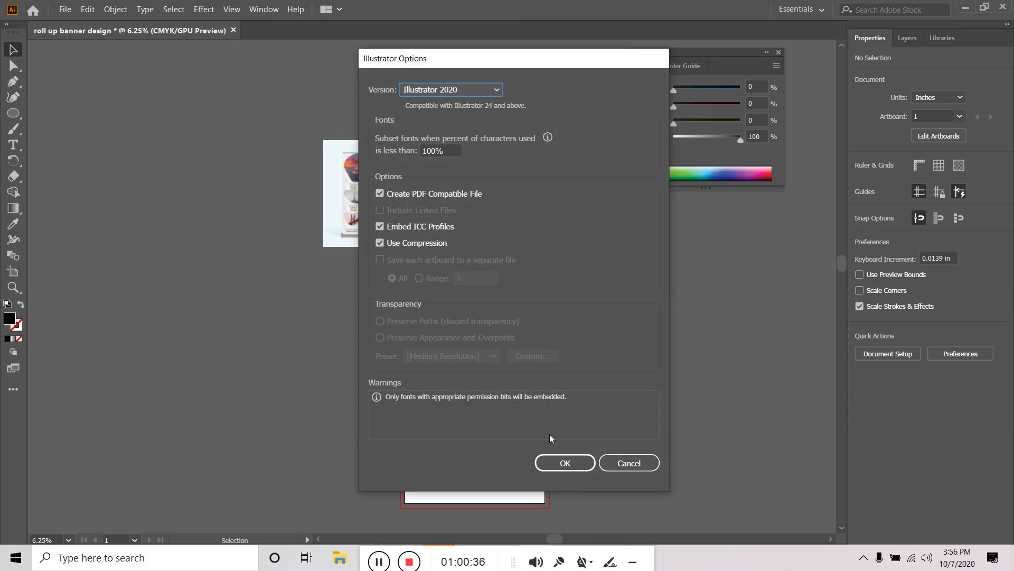
left_click(563, 464)
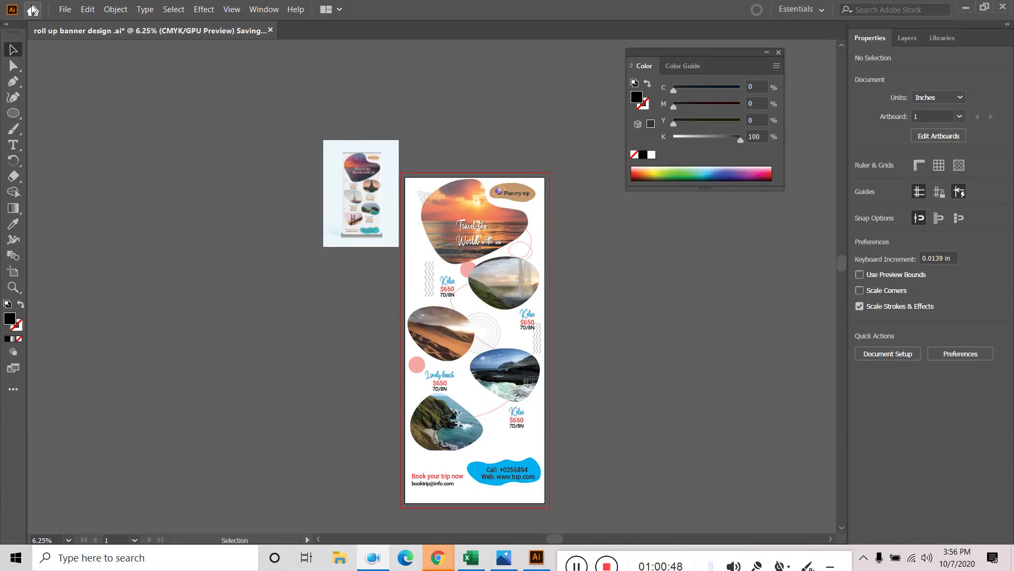
left_click(65, 9)
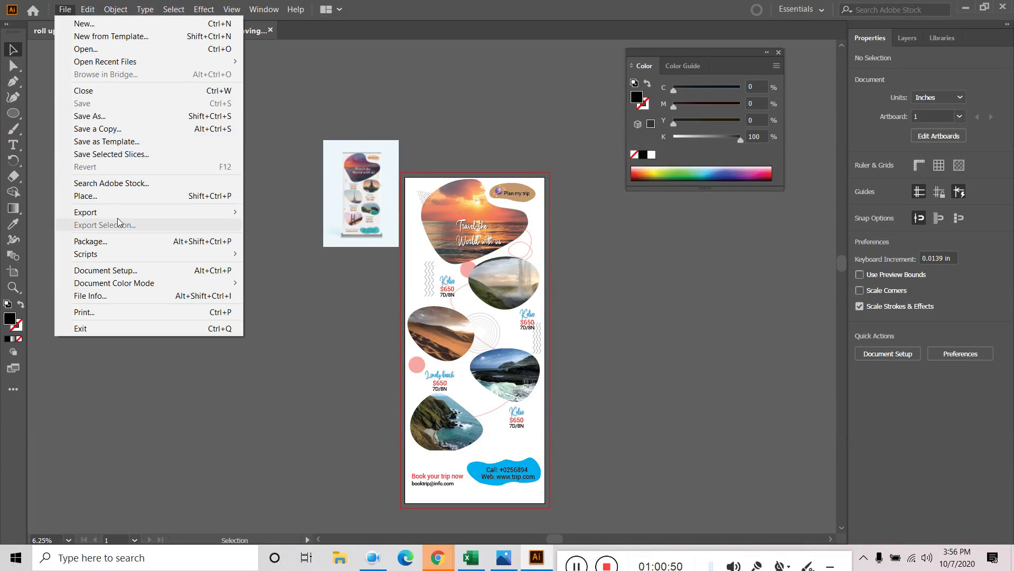
Export artboard 1 of the banner as a JPEG at Medium (150 ppi) resolution
mouse_move(117, 212)
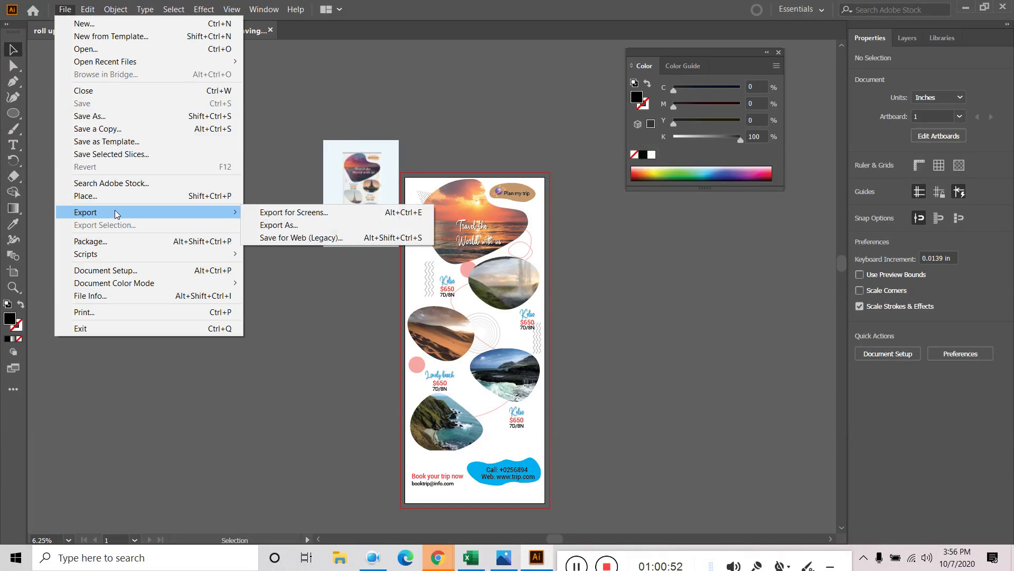
left_click(289, 226)
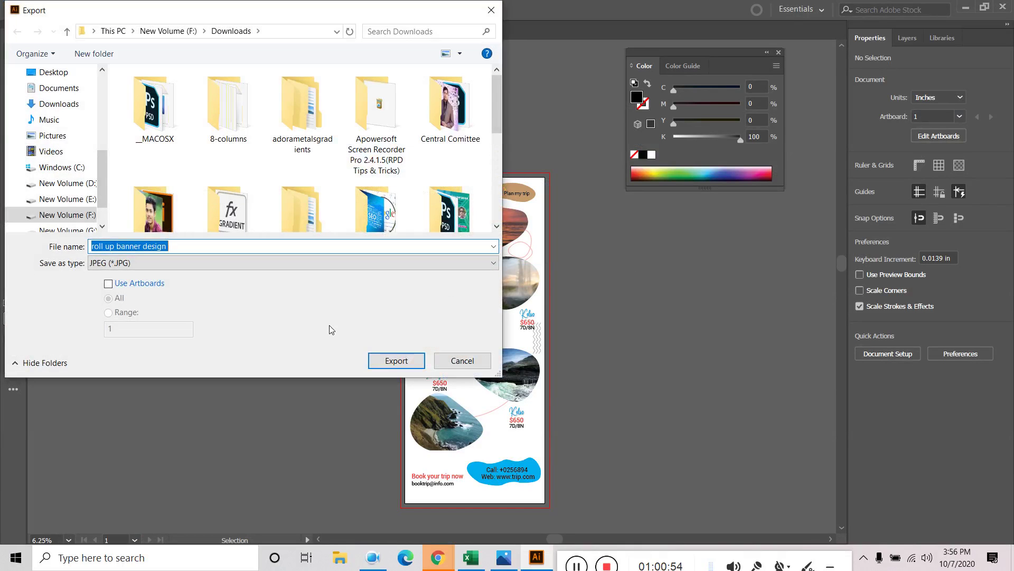
left_click(130, 285)
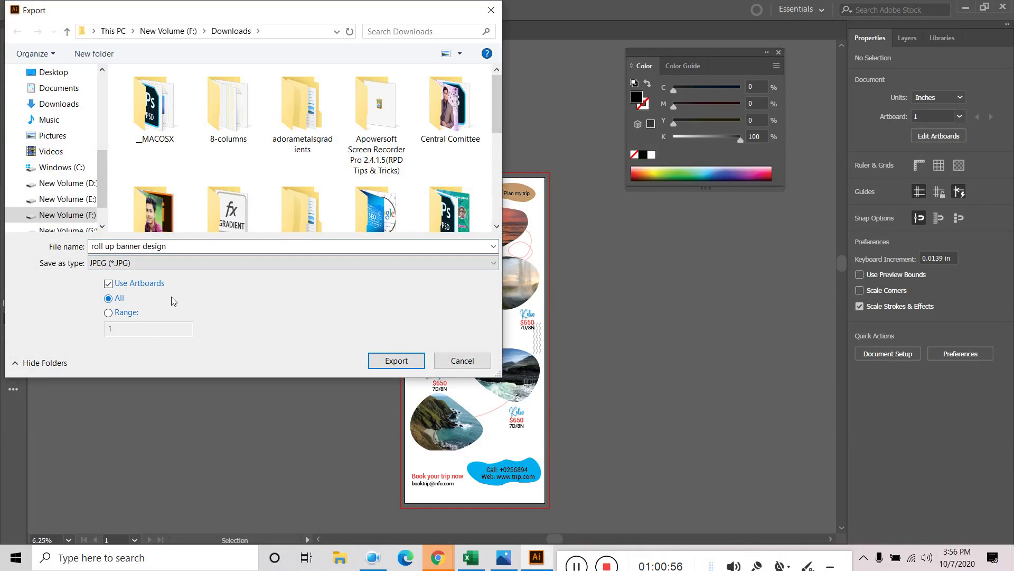
left_click(124, 315)
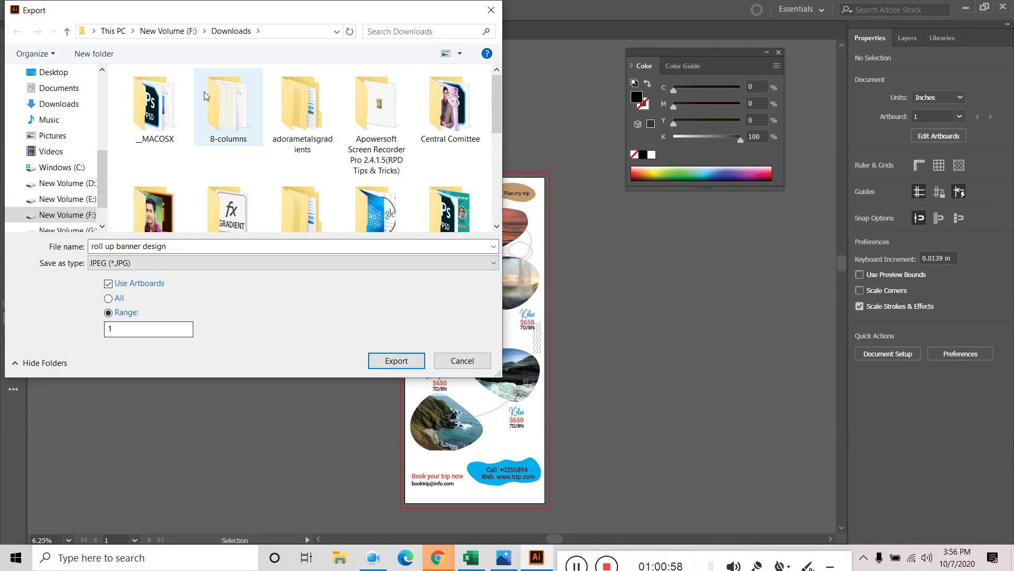
scroll(296, 201, "down", 5)
left_click(398, 354)
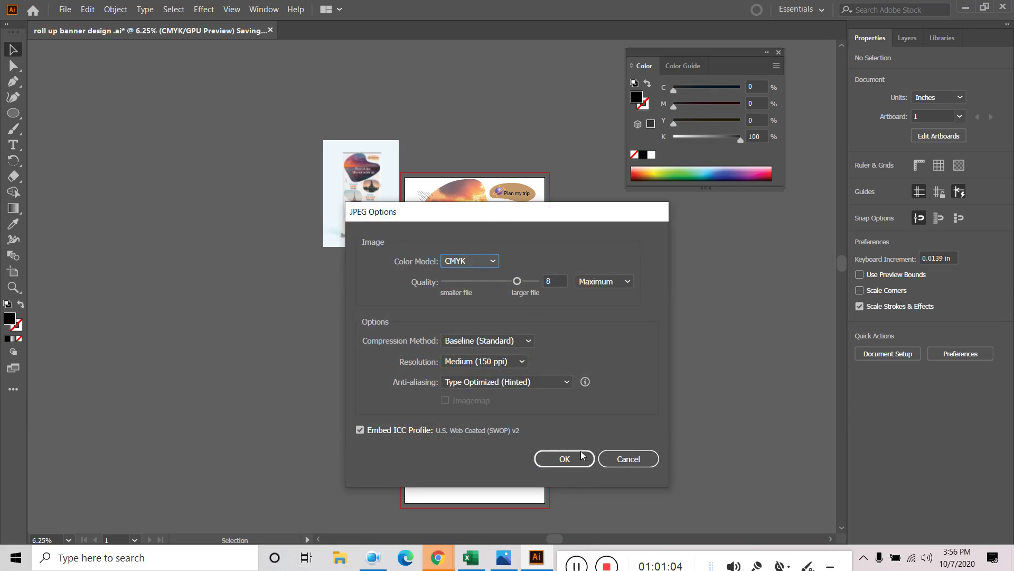
left_click(477, 363)
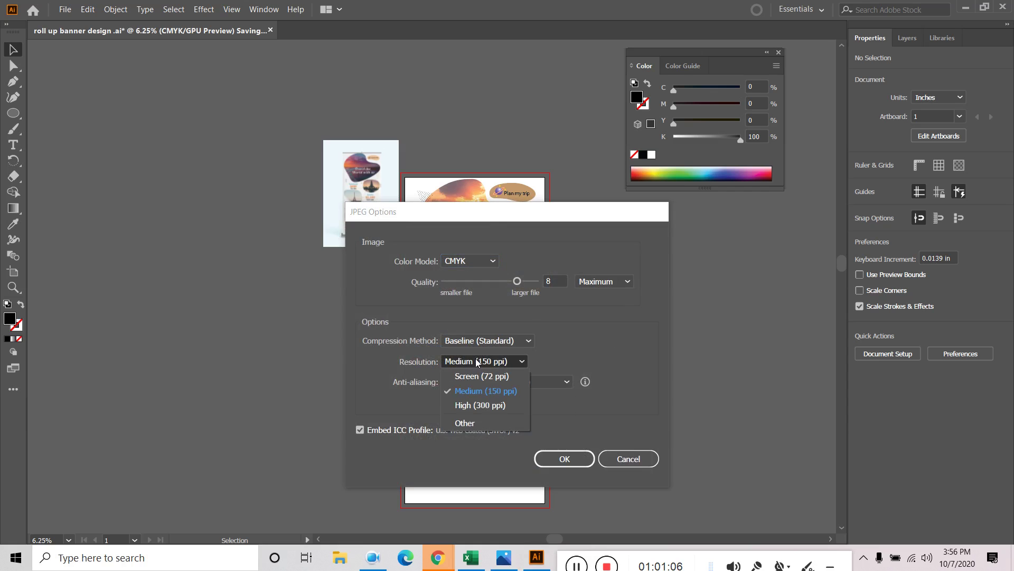
left_click(486, 392)
left_click(575, 457)
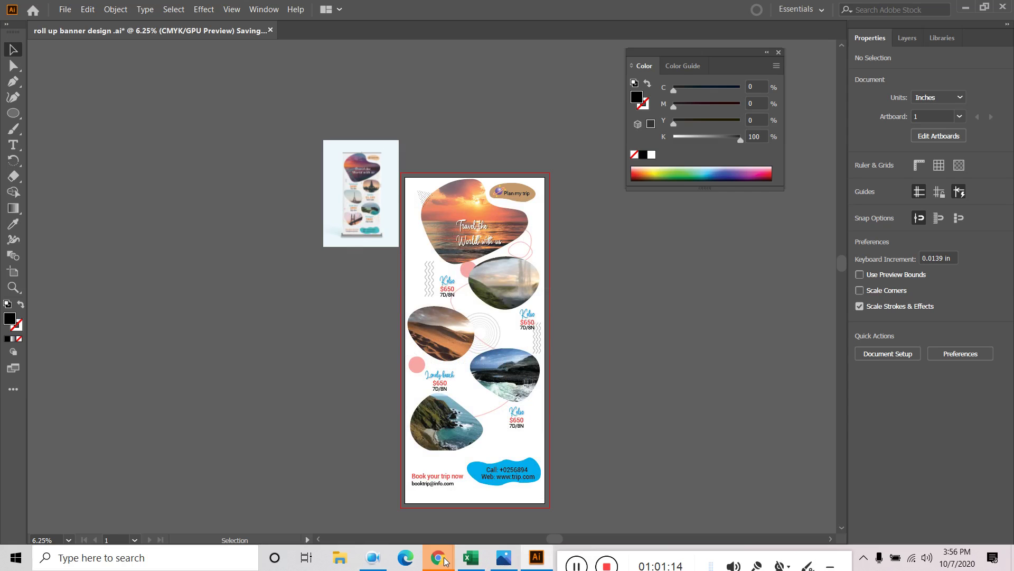
In a new browser tab, search Google for 'roll up banner mockup free download'
mouse_move(438, 557)
mouse_move(312, 526)
left_click(374, 497)
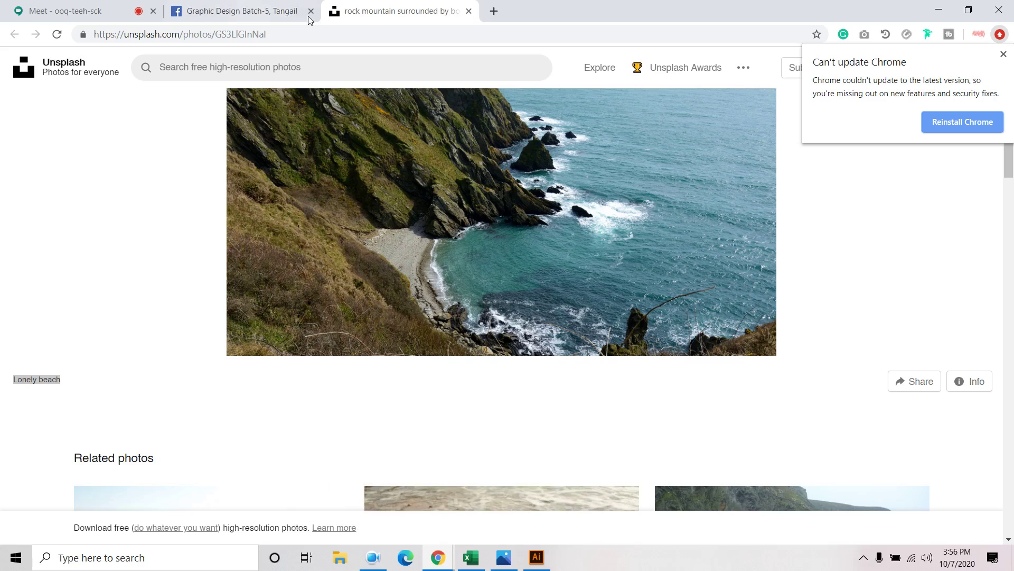
left_click(495, 11)
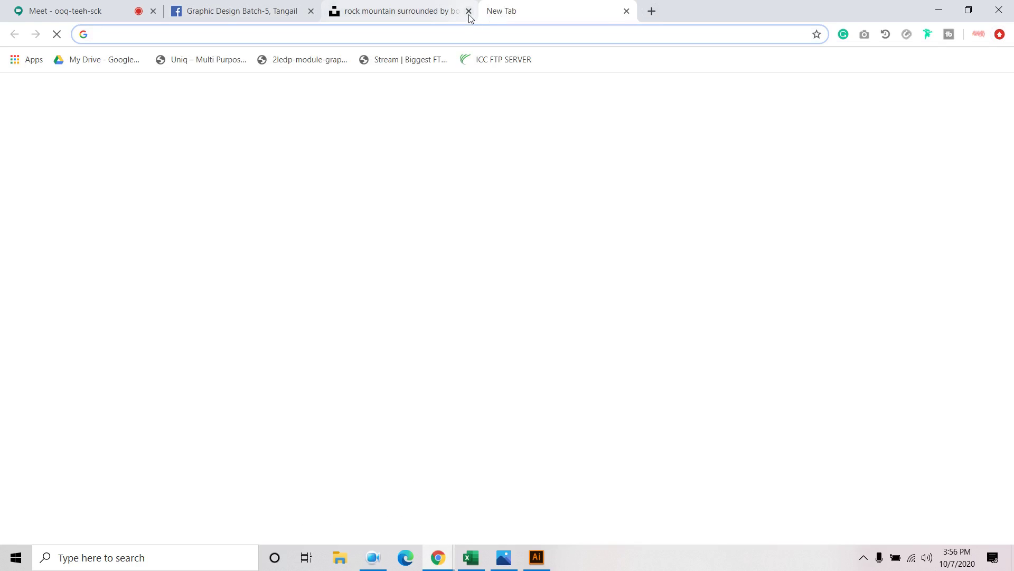
left_click(416, 11)
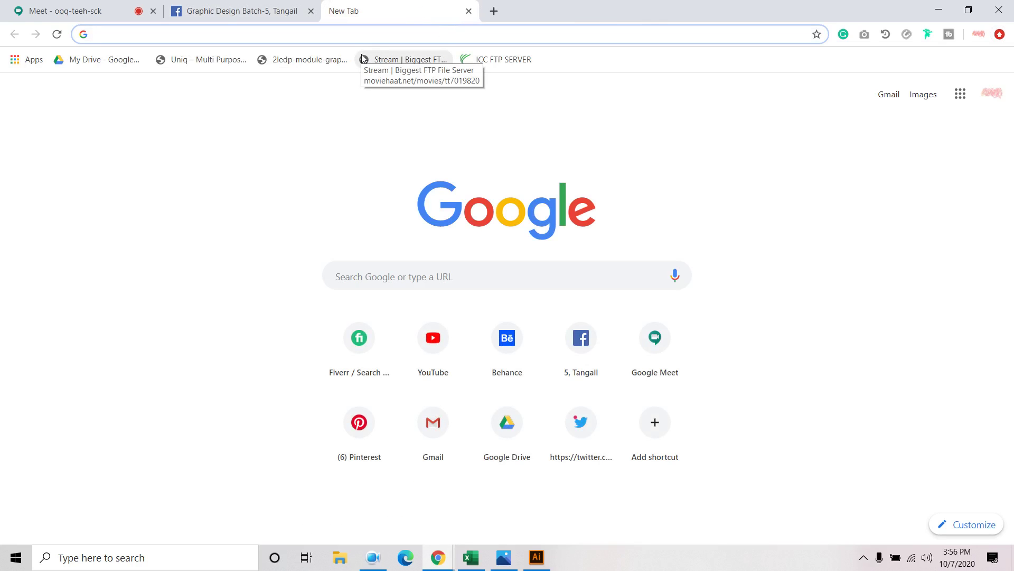
type("roll")
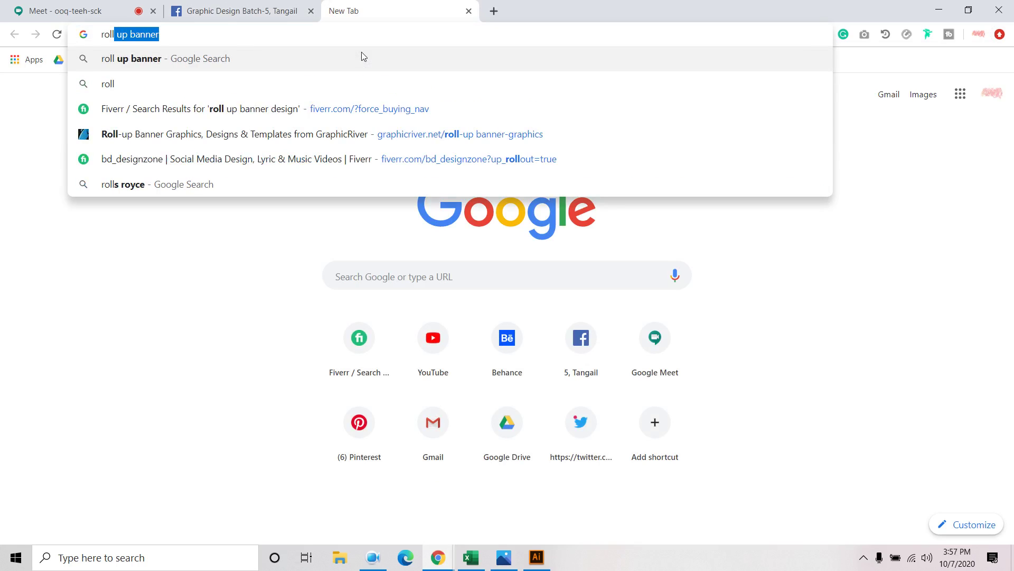
type(" up banner bock")
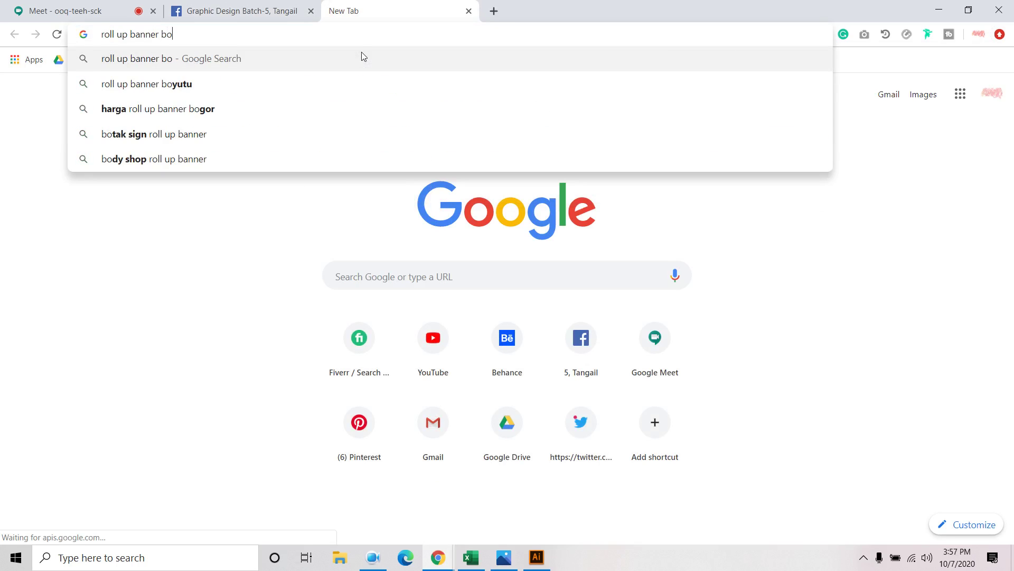
key("BackSpace")
key("BackSpace")
key("BackSpace")
key("BackSpace")
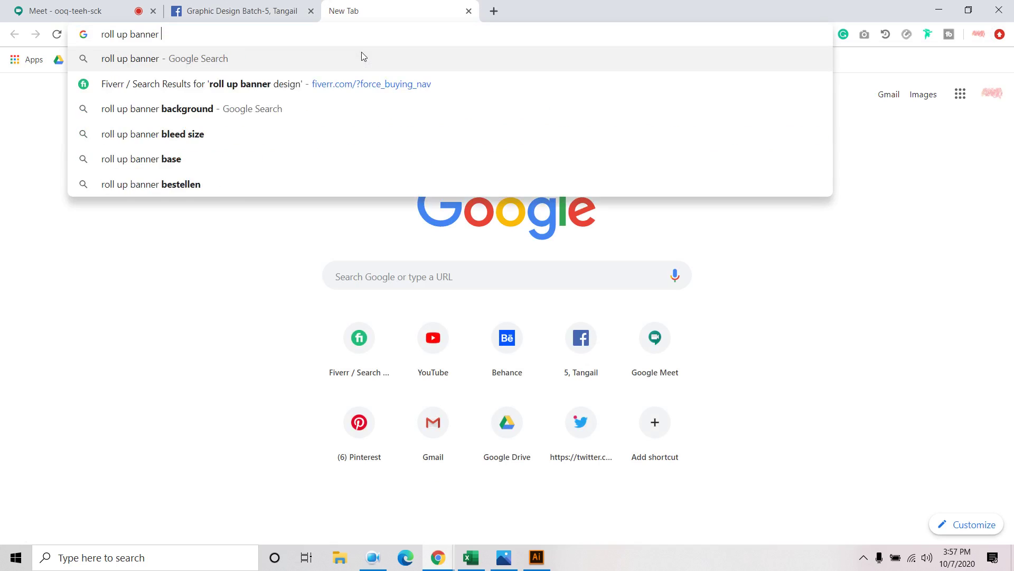
type("mockup")
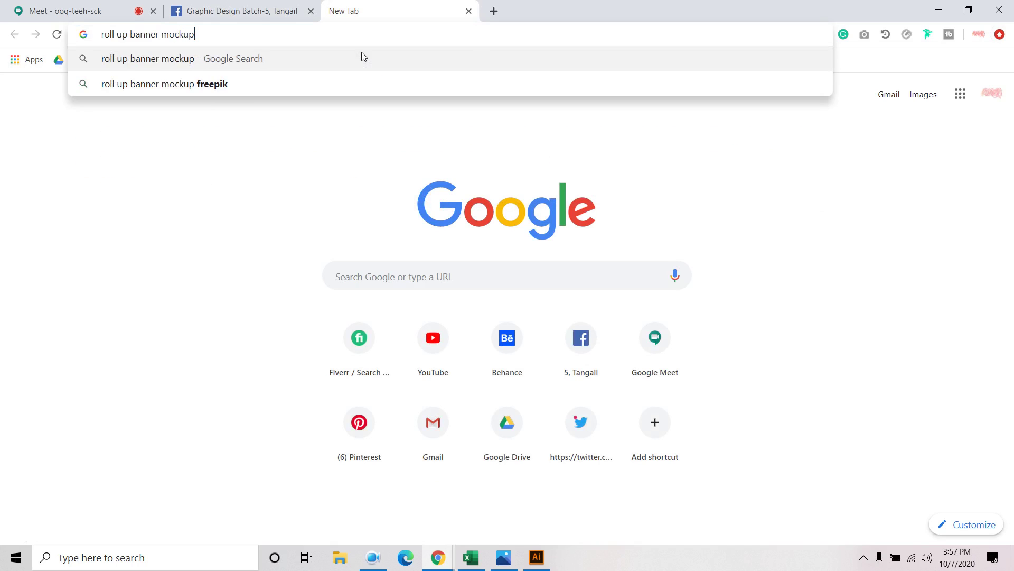
left_click(211, 84)
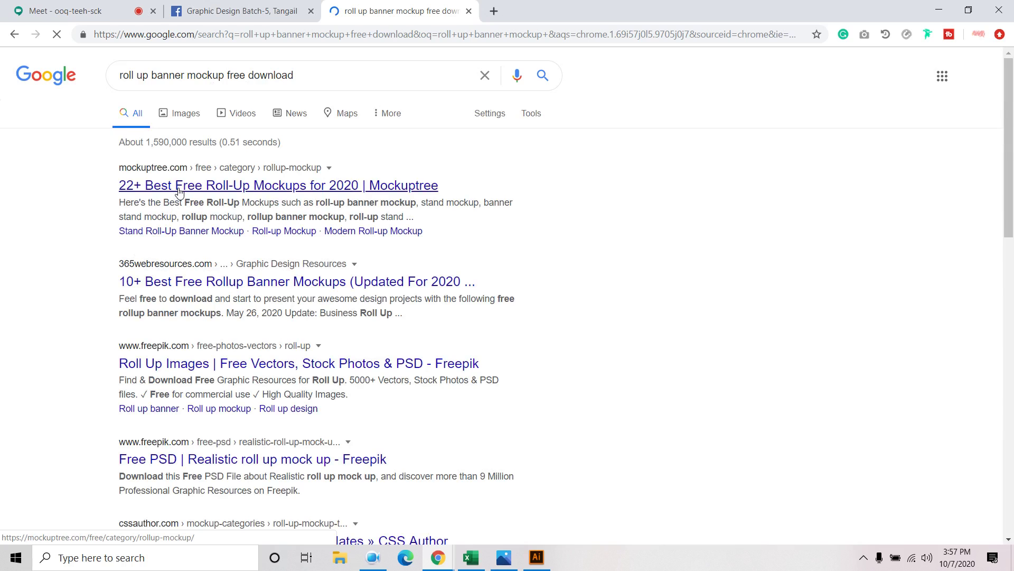
Open the Mockuptree roll-up mockups result in a new tab
right_click(184, 190)
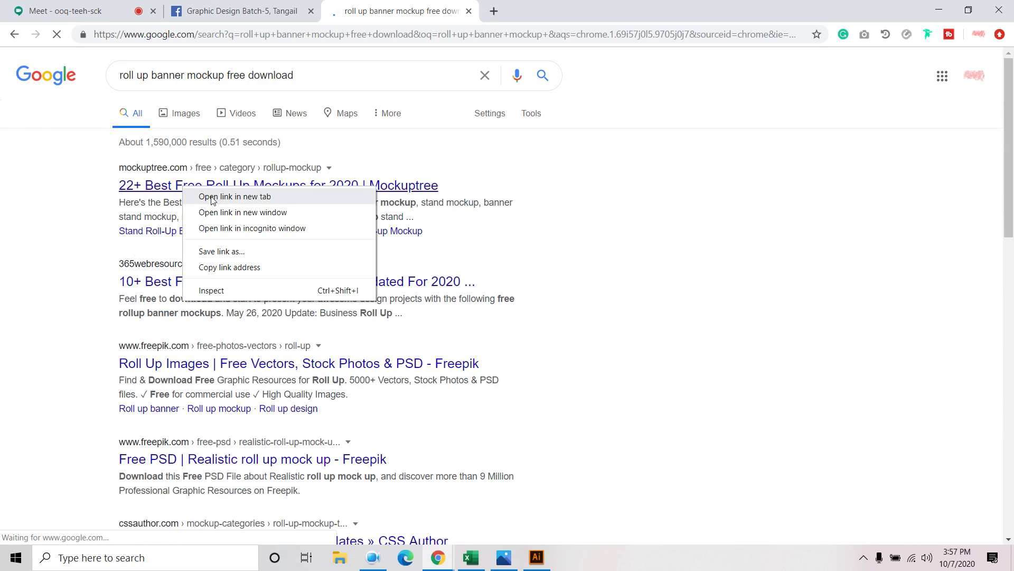
left_click(214, 196)
scroll(172, 286, "down", 2)
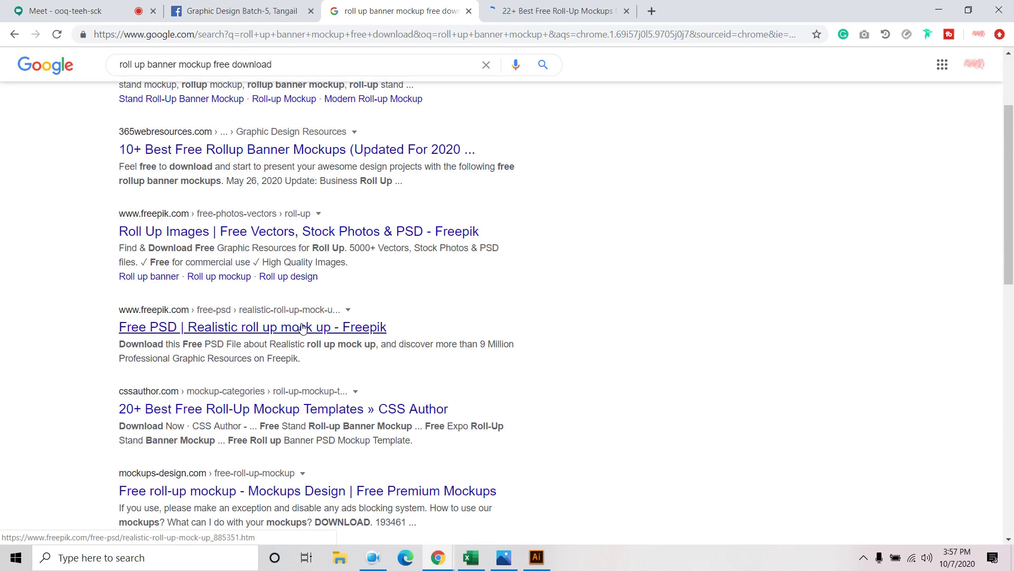
left_click_drag(302, 327, 41, 339)
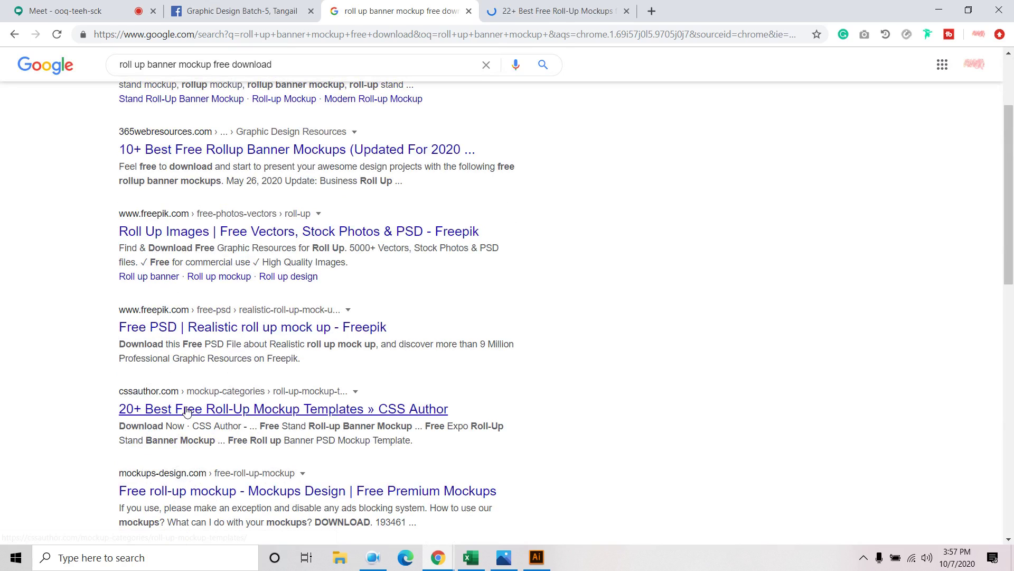
scroll(187, 411, "up", 5)
Refine the search by adding 'graphicburger' to the query
left_click(318, 73)
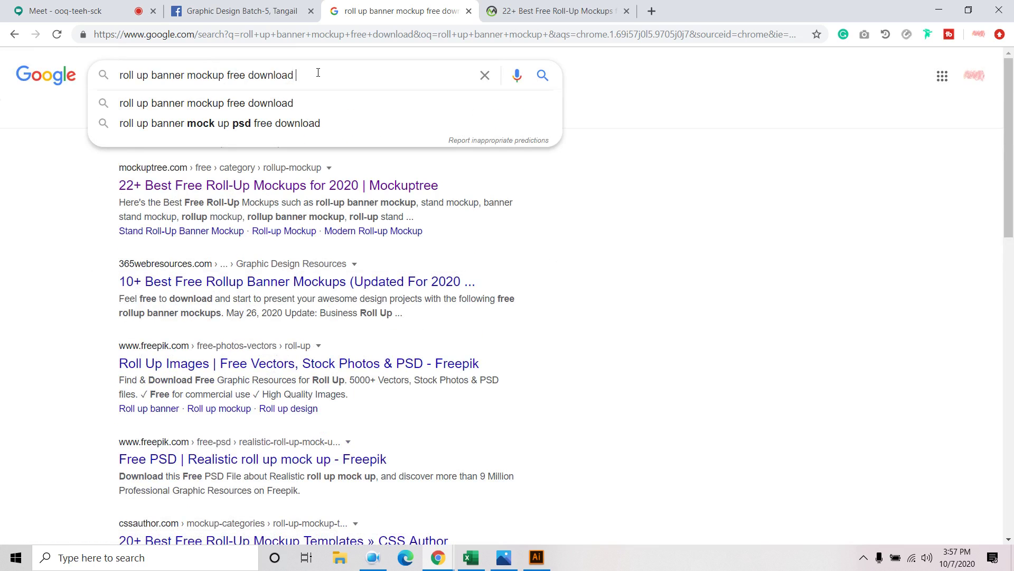
type("grpahics")
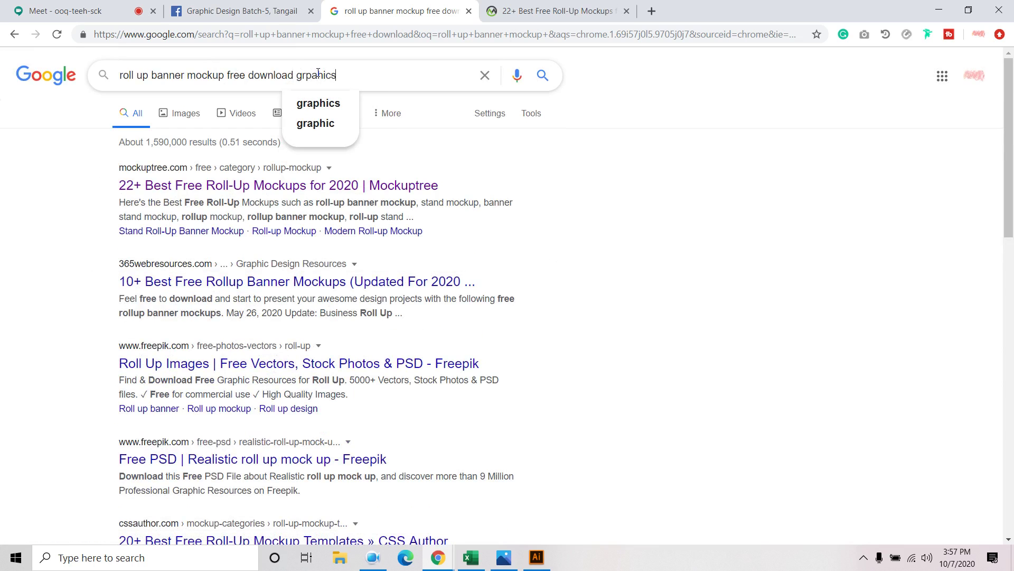
key("BackSpace")
key("BackSpace")
type("cs")
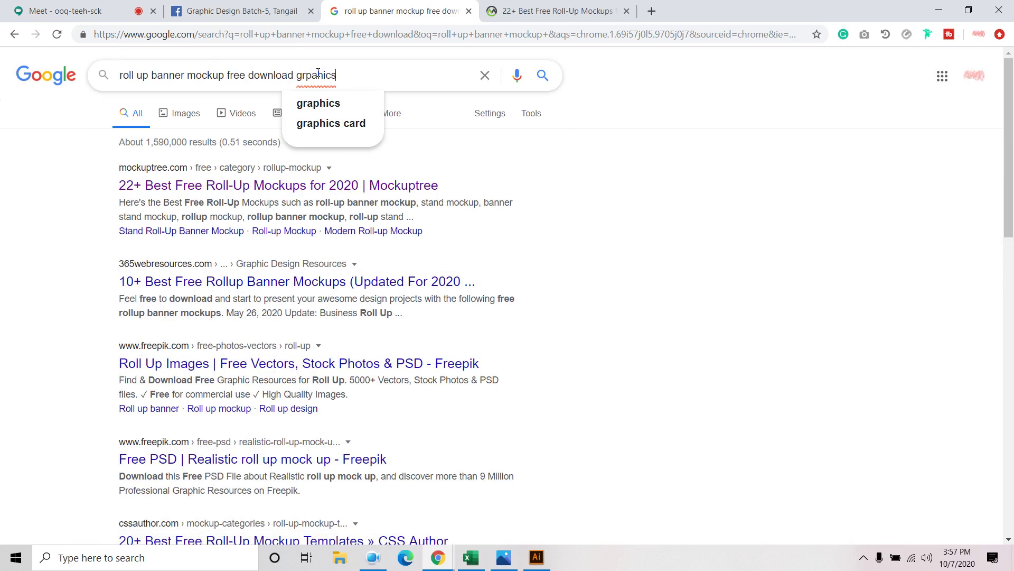
type("burger")
key("Return")
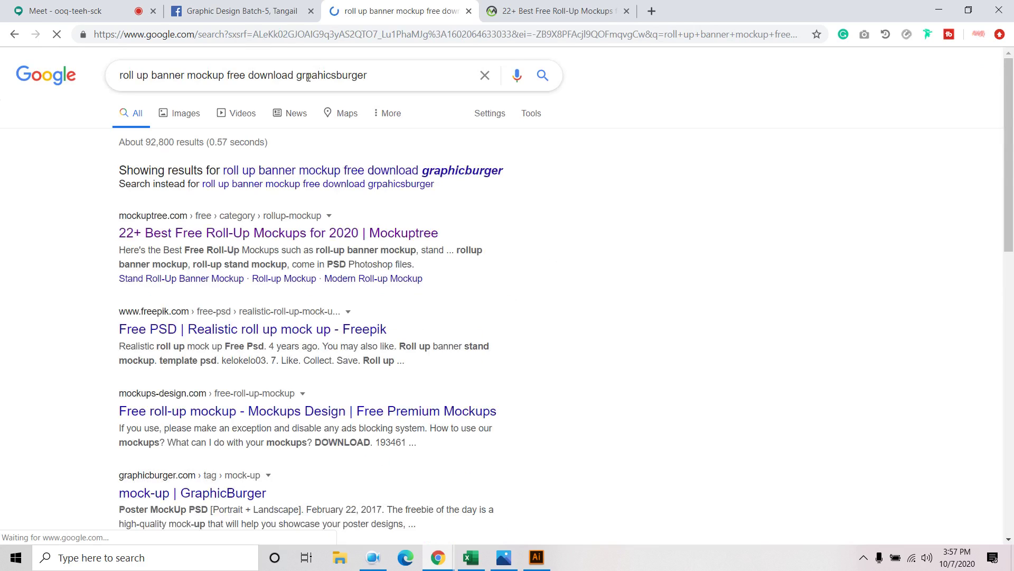
Open Mockuptree's free Rollup Mockups listing and dismiss the notification request
left_click(229, 231)
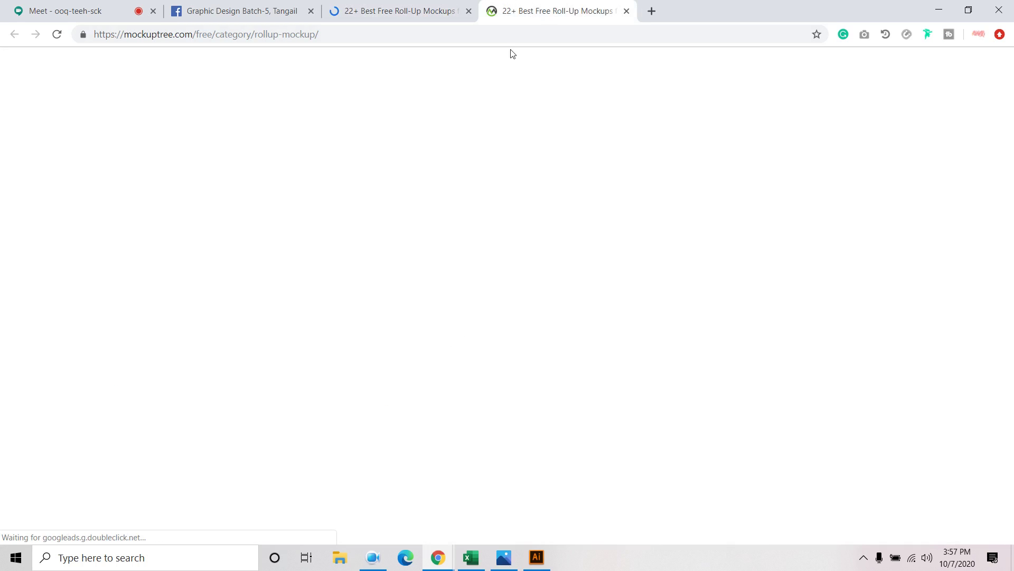
scroll(393, 250, "down", 6)
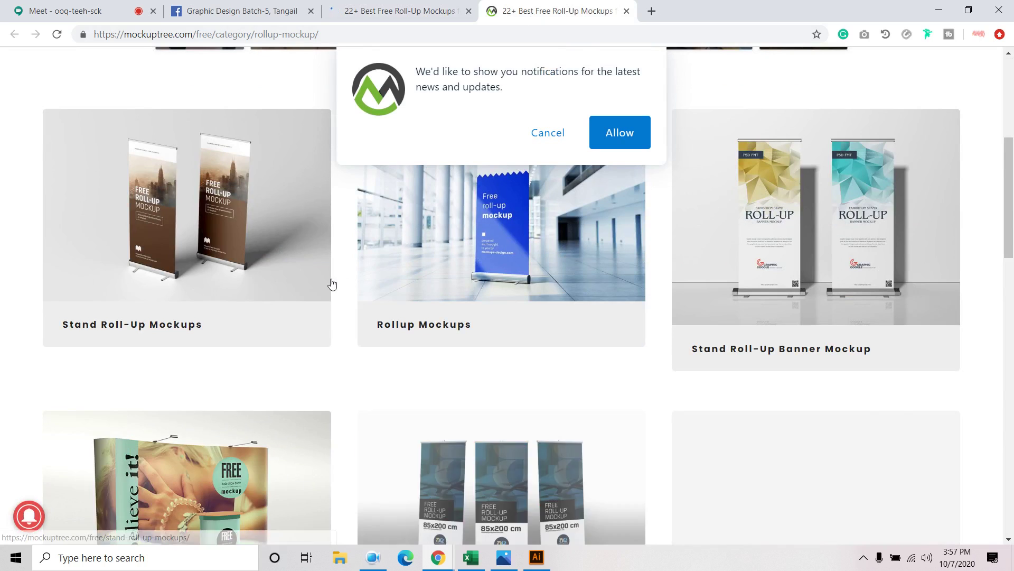
scroll(430, 283, "up", 1)
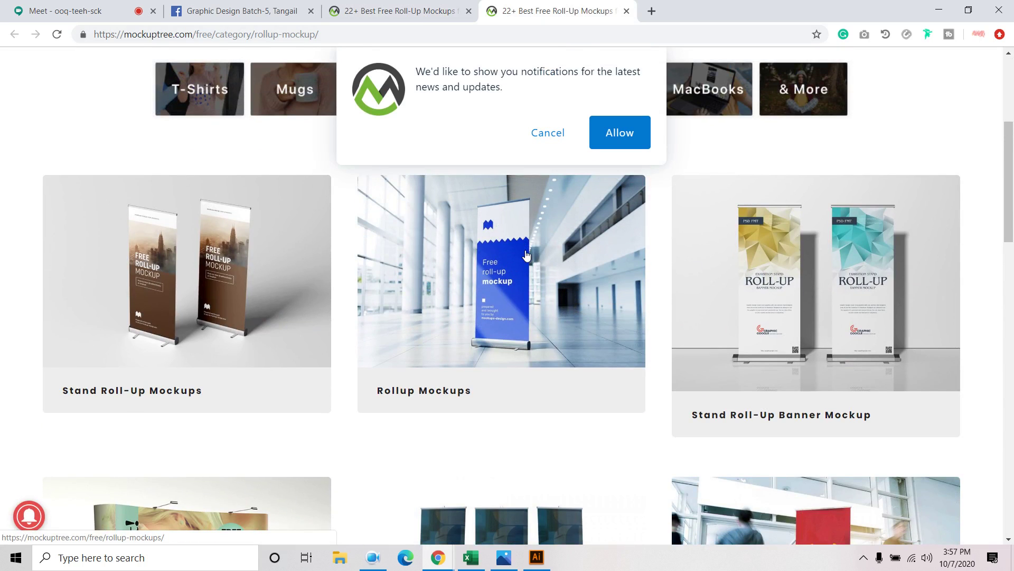
left_click(526, 255)
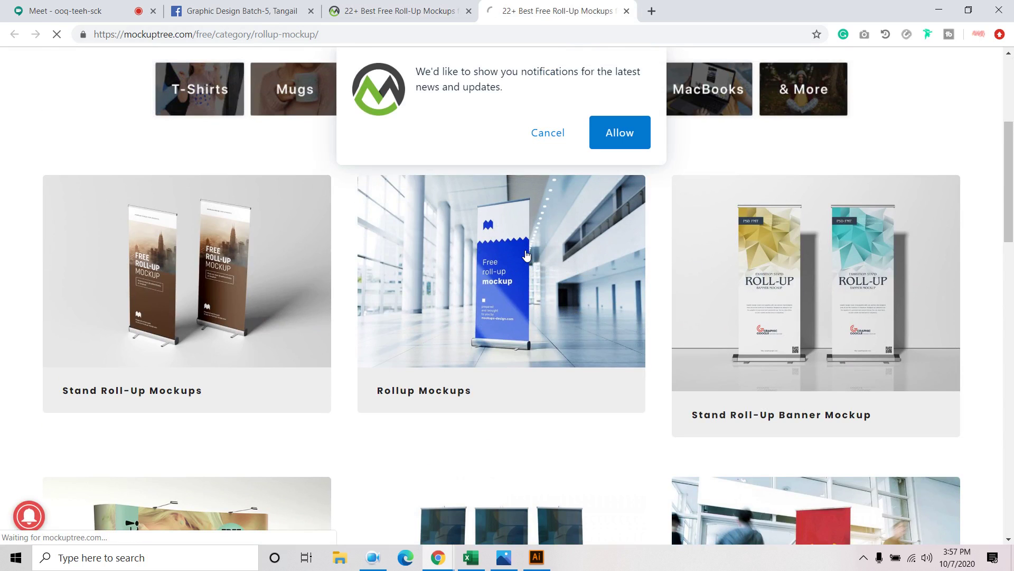
scroll(543, 298, "down", 6)
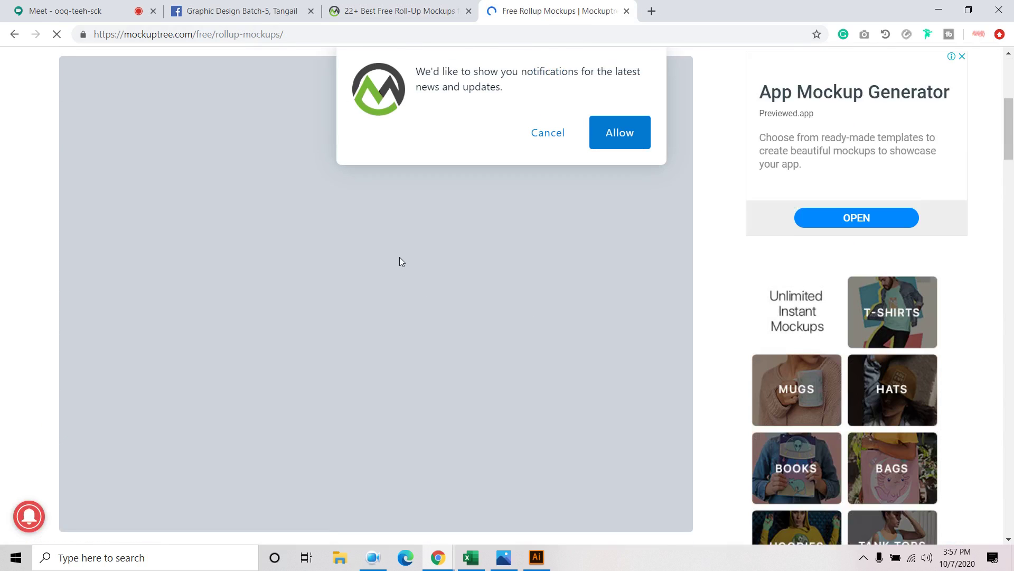
scroll(402, 255, "down", 1)
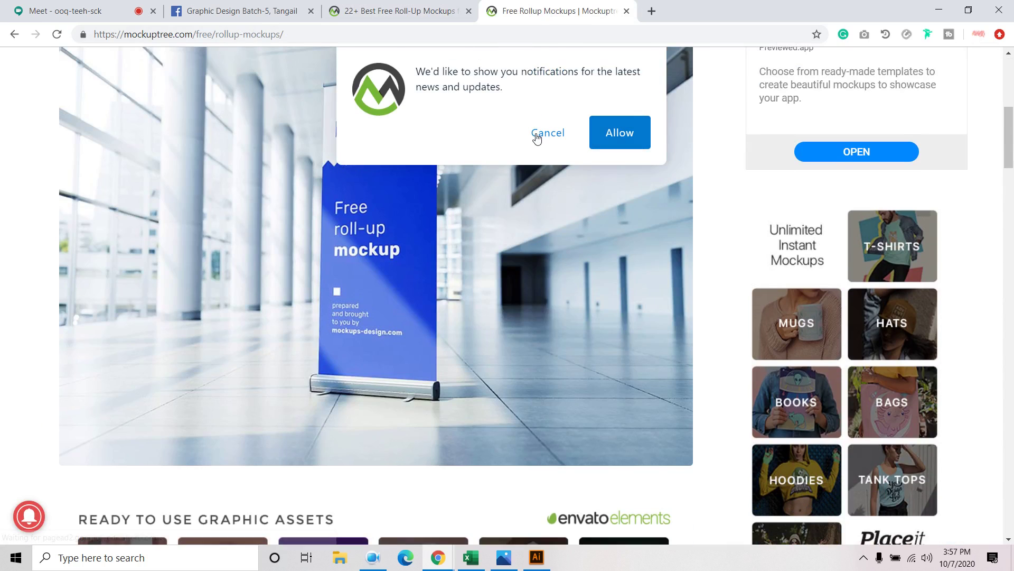
left_click(537, 136)
scroll(544, 299, "down", 9)
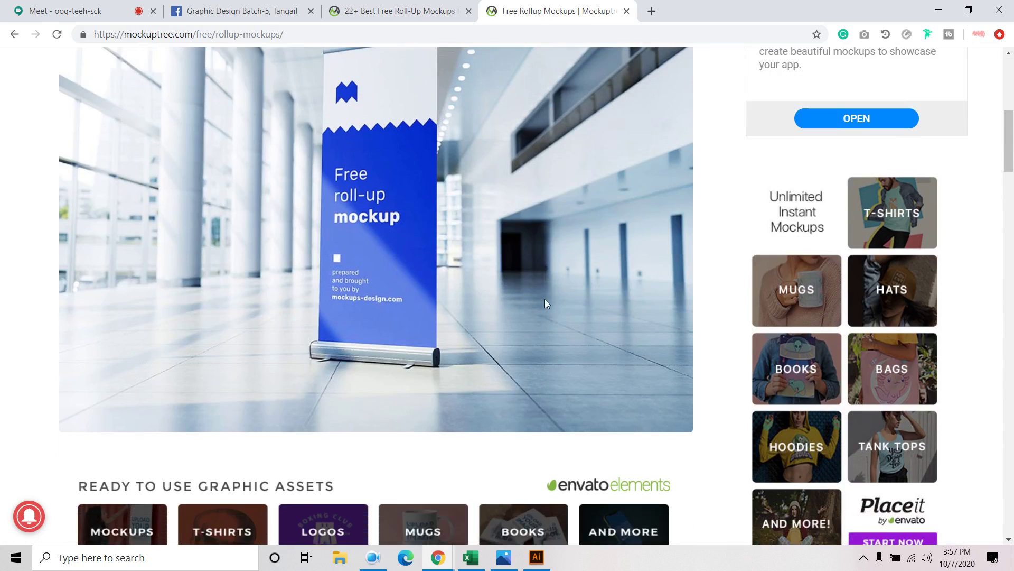
scroll(542, 302, "down", 20)
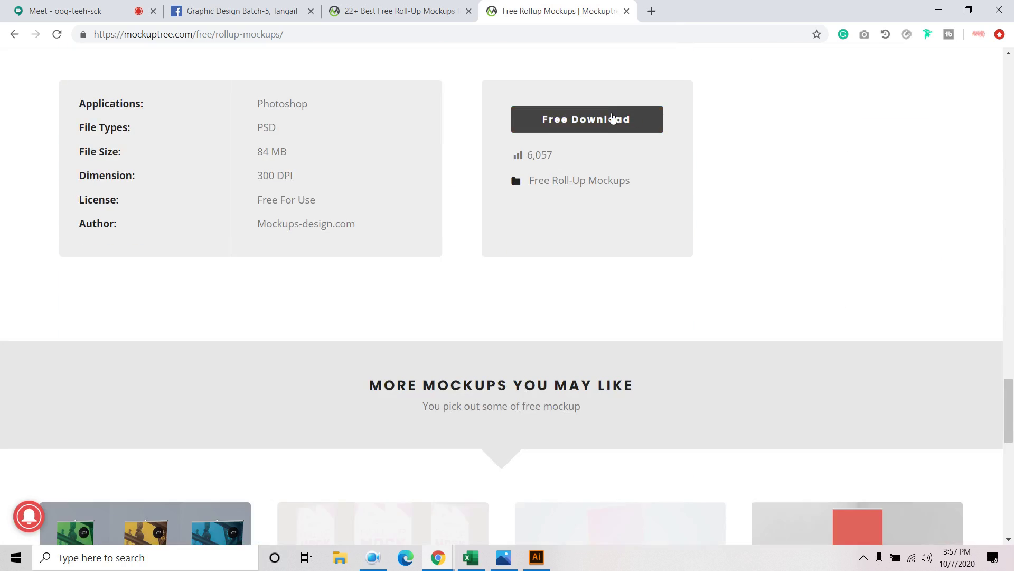
Start the mockup's Free Download and close the duplicate details tab
left_click(613, 121)
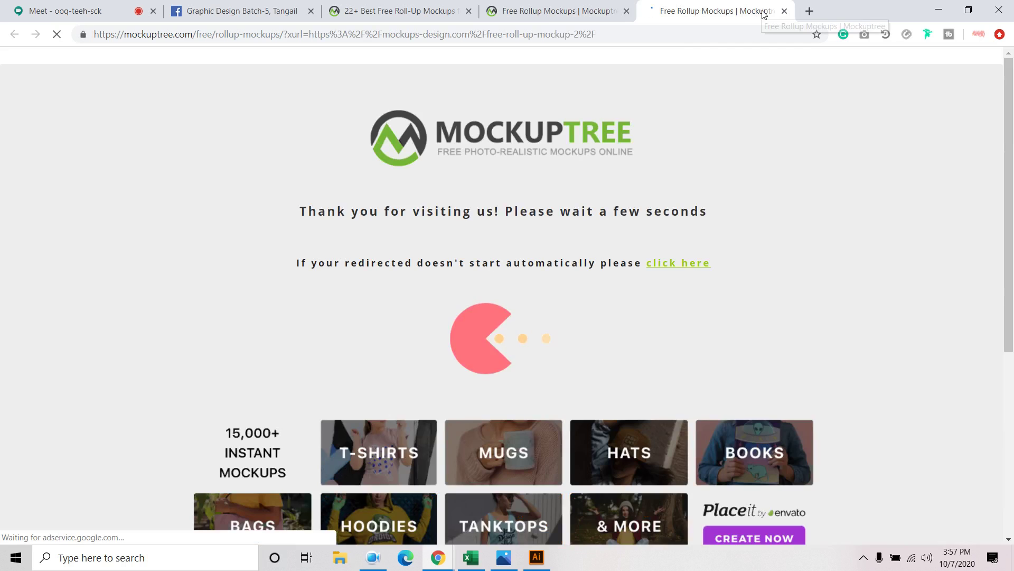
scroll(571, 301, "down", 3)
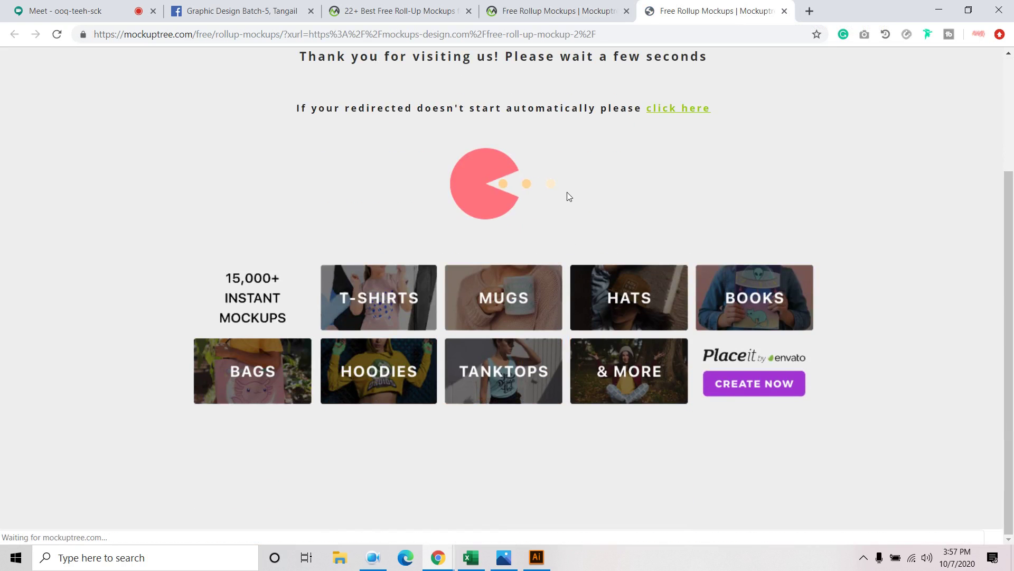
scroll(566, 193, "up", 1)
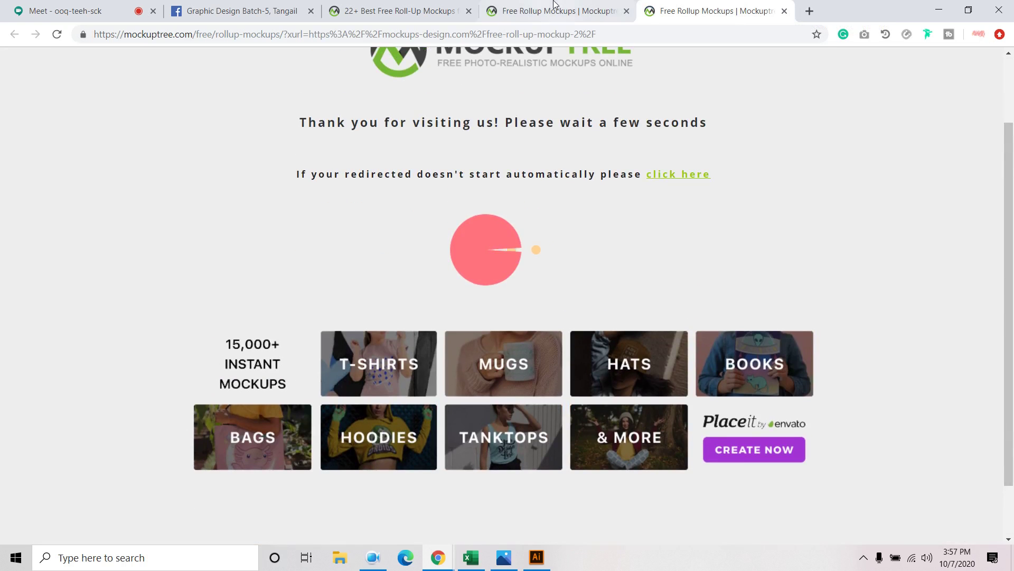
left_click(617, 16)
left_click(627, 11)
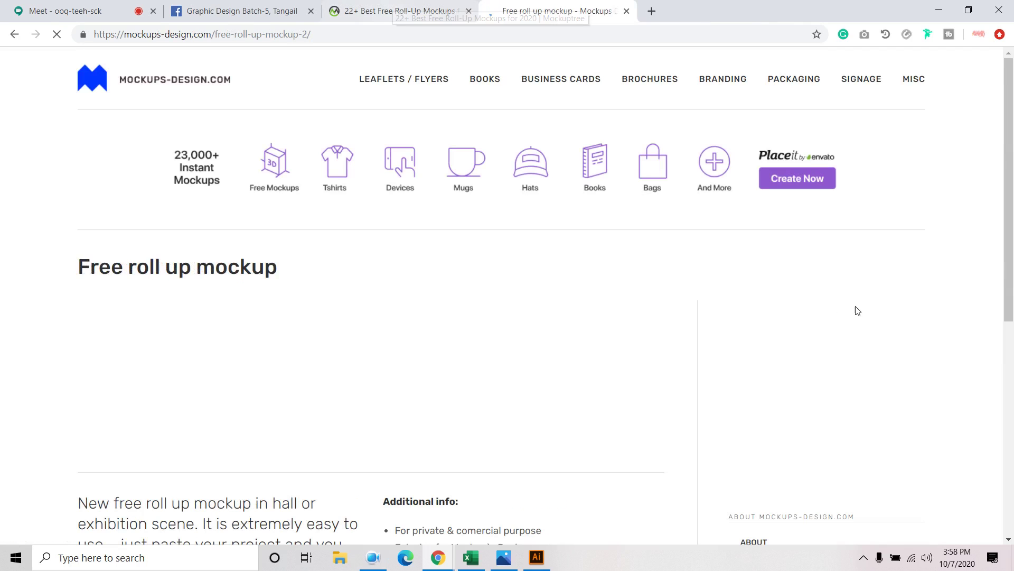
Start the free roll up mockup zip download (84.1 MB) via DOWNLOAD and the manual start link
scroll(417, 331, "down", 3)
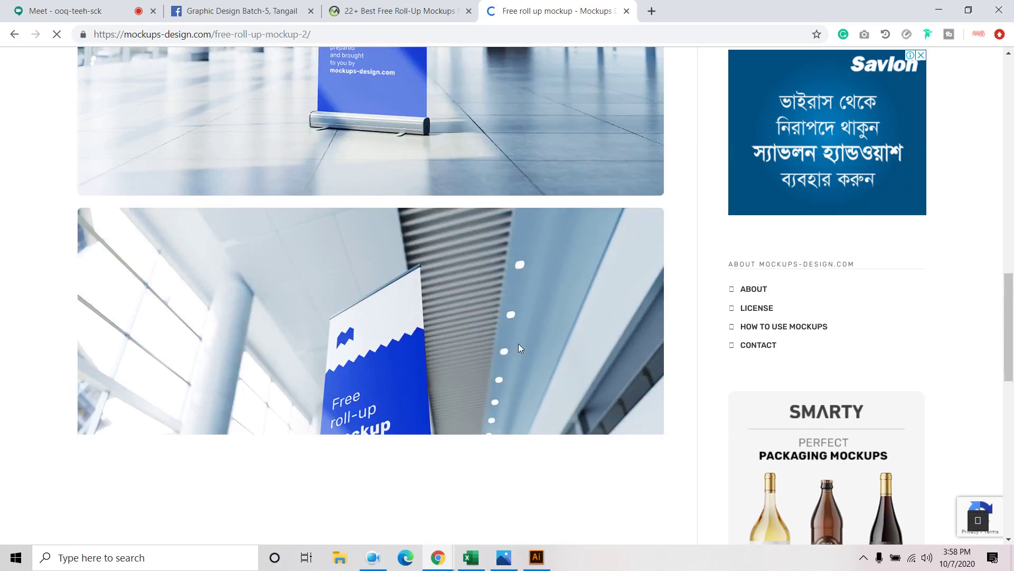
scroll(519, 344, "down", 8)
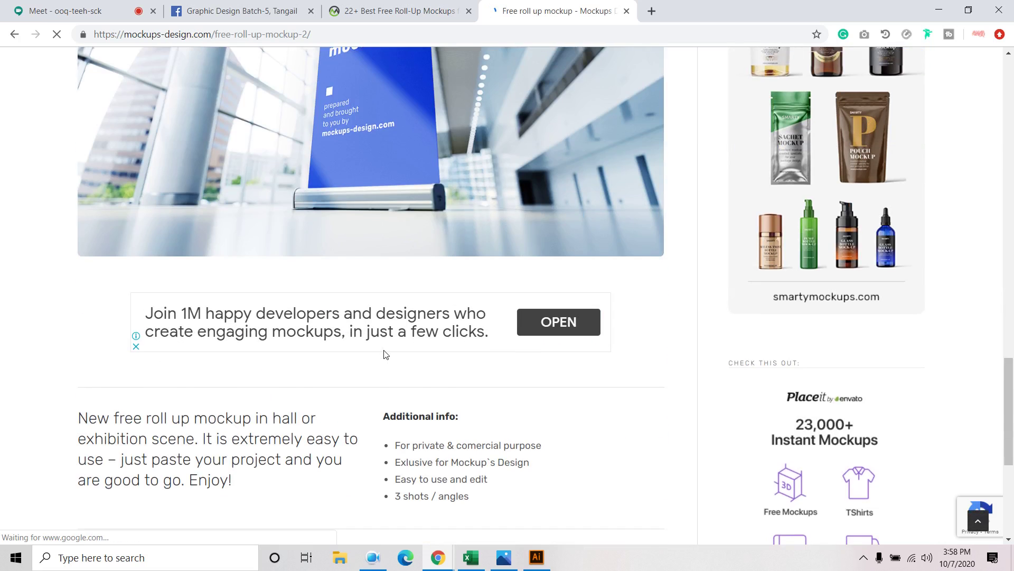
scroll(385, 356, "down", 4)
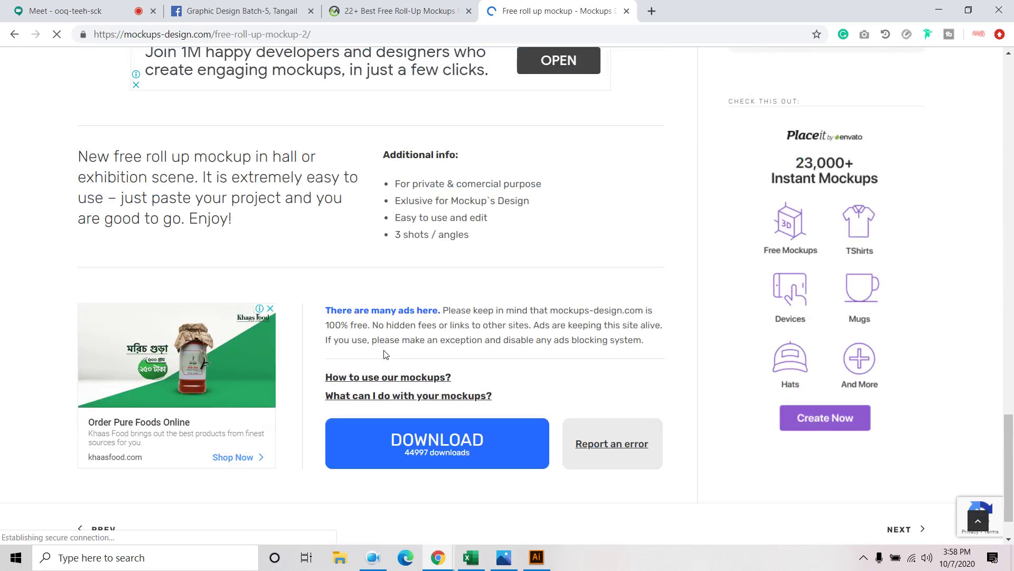
left_click(448, 445)
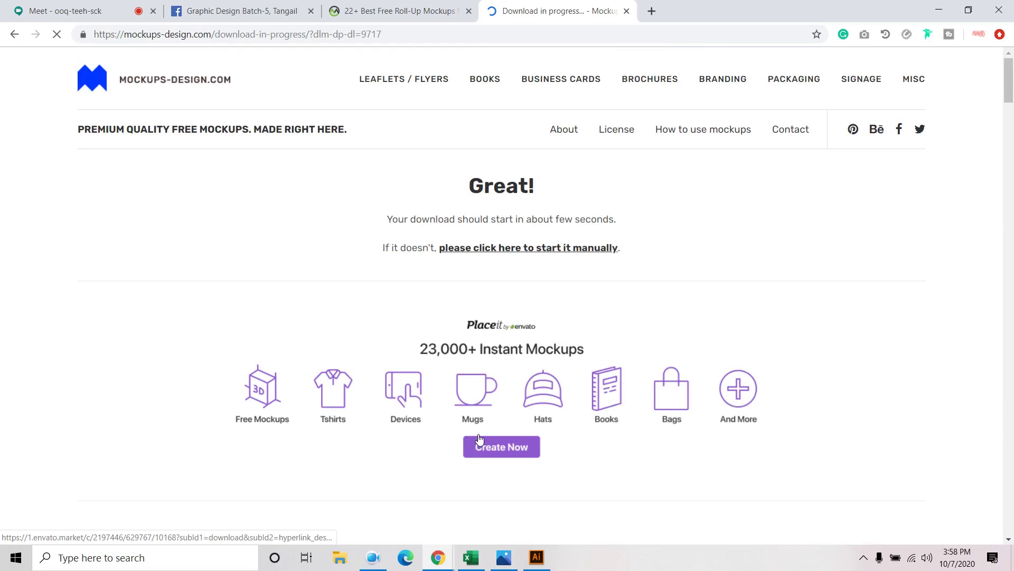
left_click(561, 255)
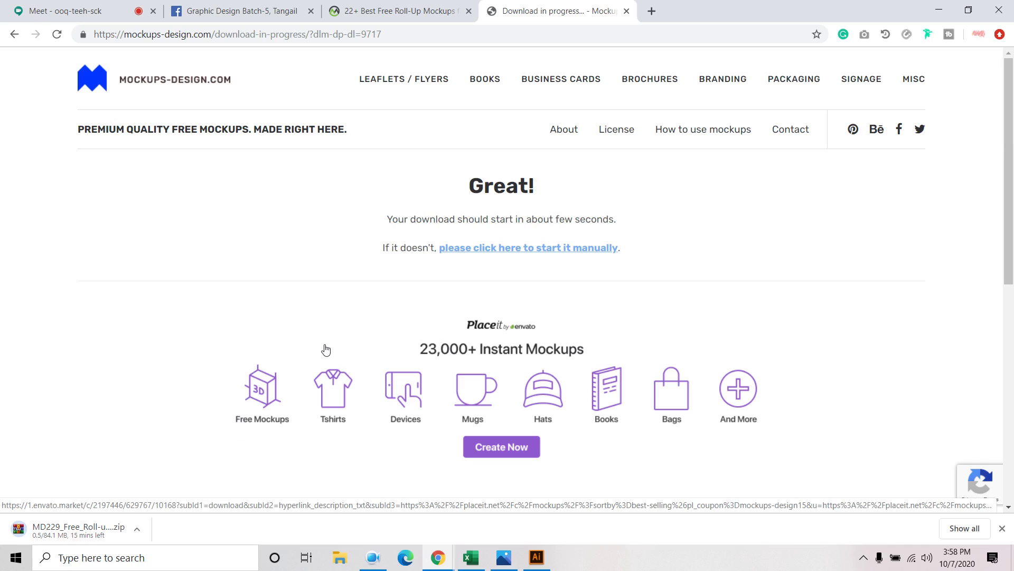
left_click(373, 555)
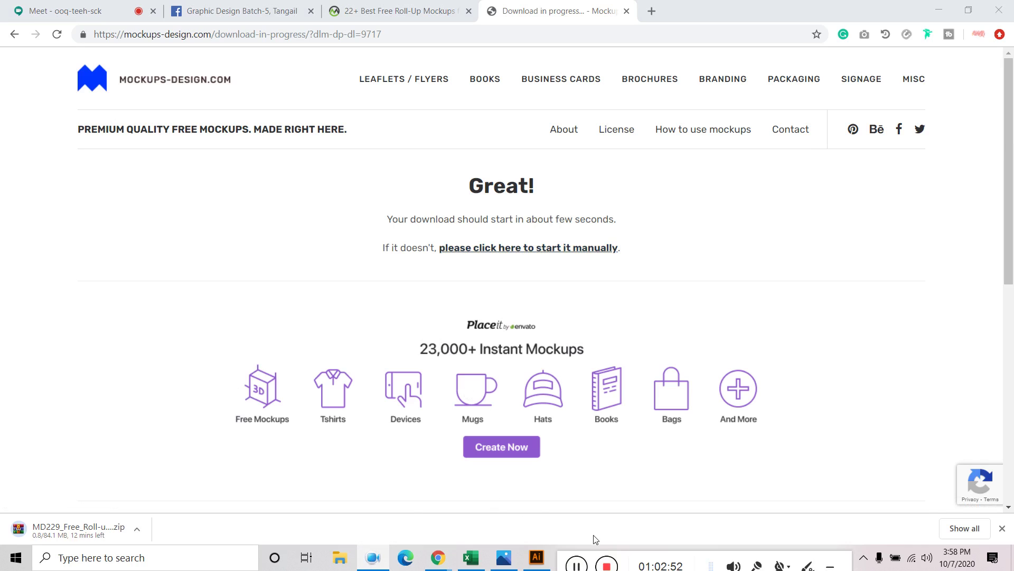
left_click(576, 564)
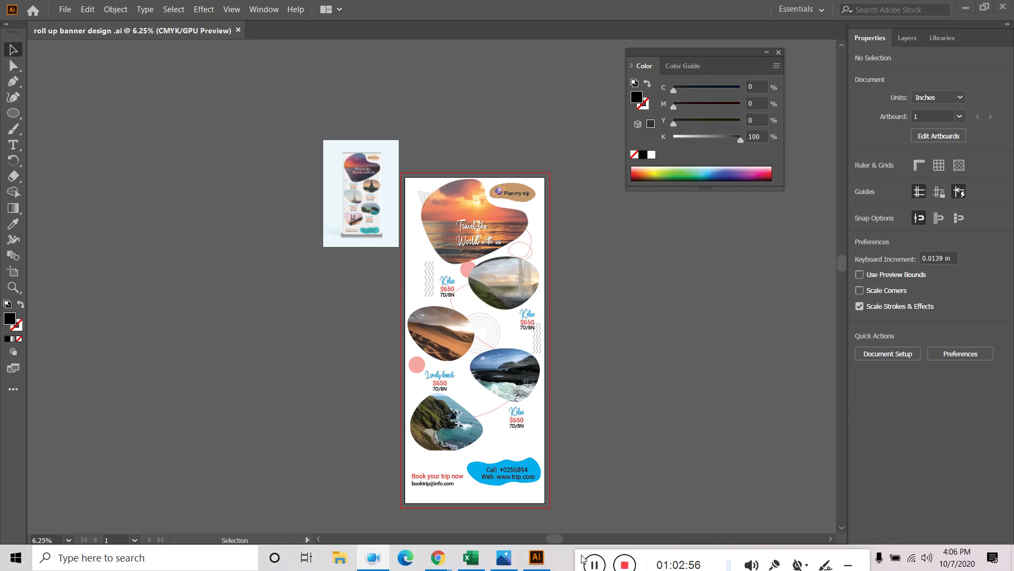
Extract the downloaded mockup archive into Downloads and open its PSD in Photoshop
mouse_move(439, 562)
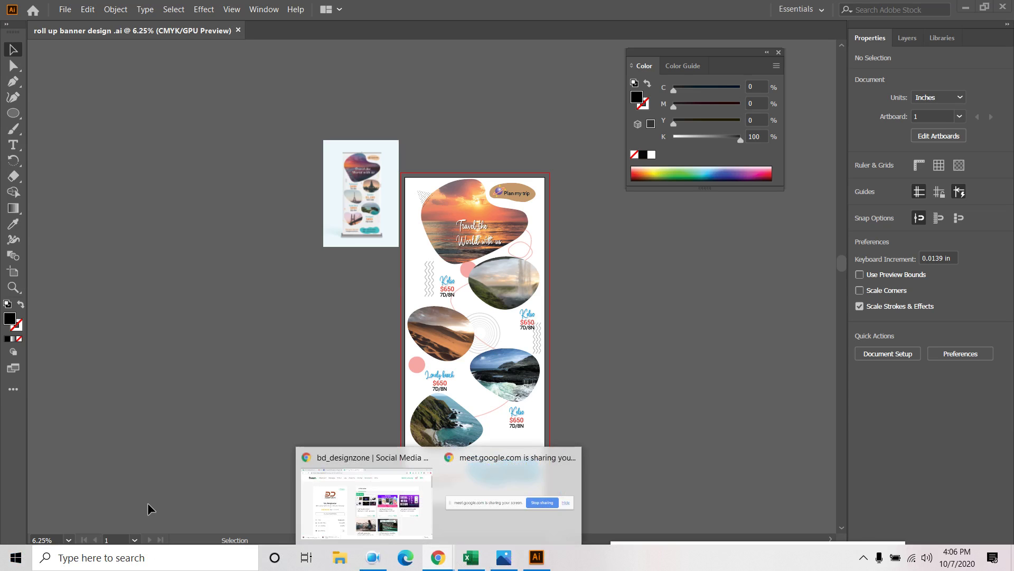
left_click(390, 504)
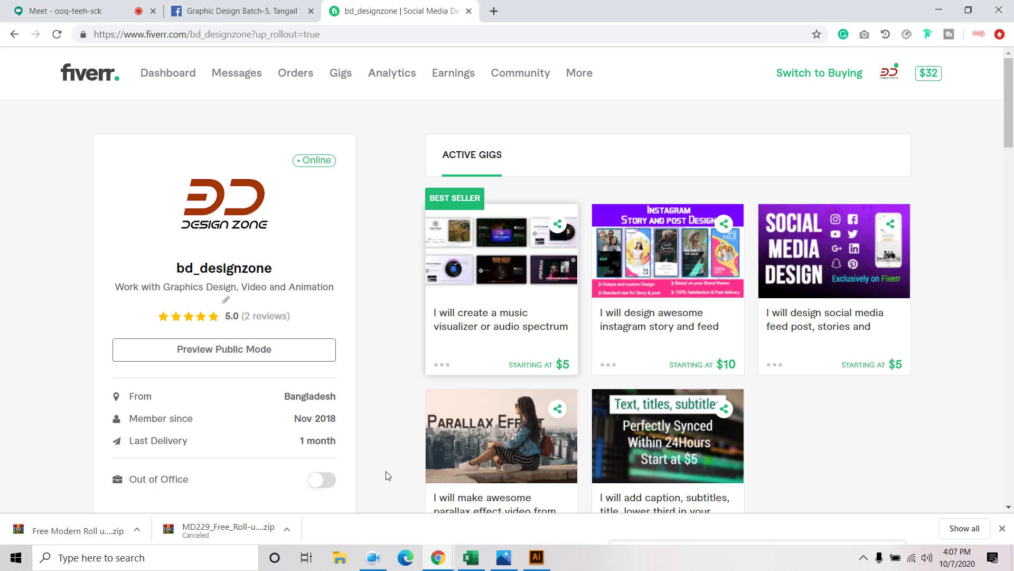
left_click(137, 529)
left_click(171, 484)
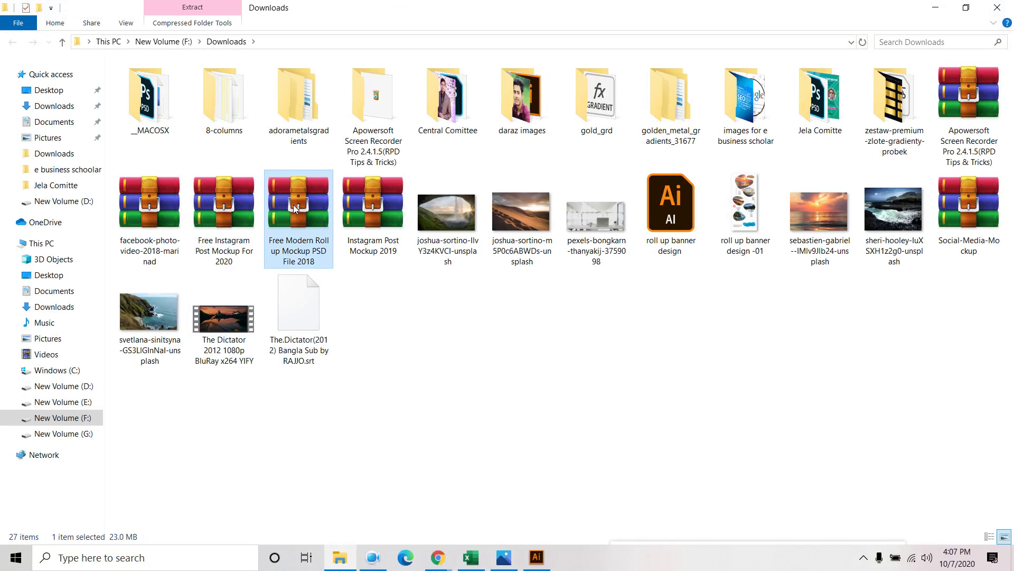
right_click(294, 206)
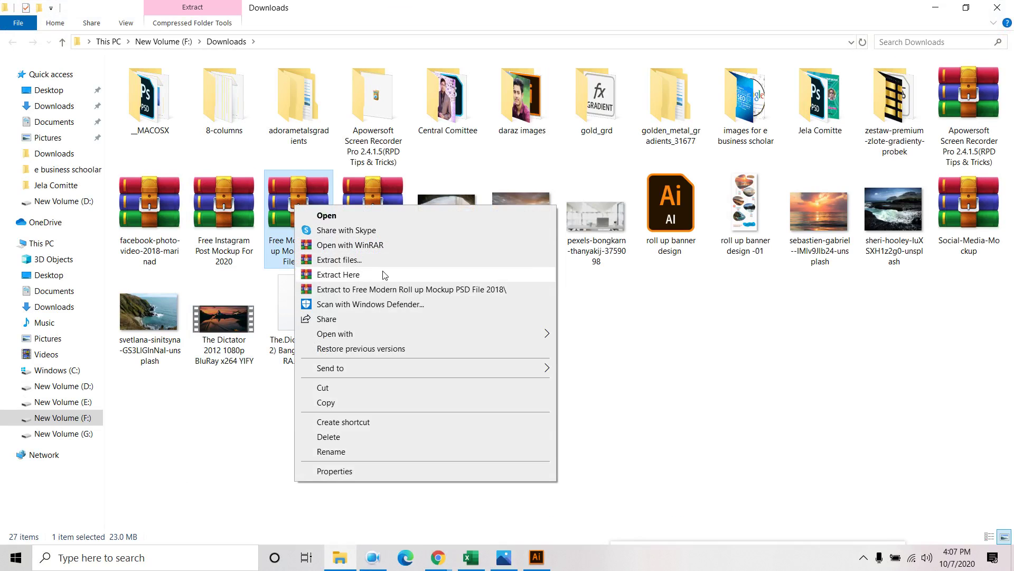
left_click(355, 275)
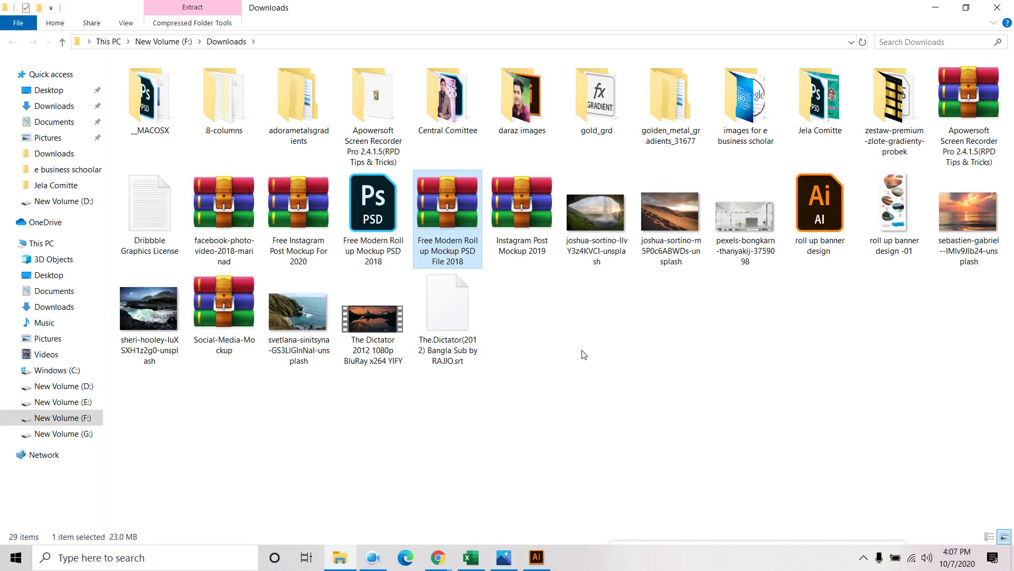
left_click(378, 221)
right_click(381, 223)
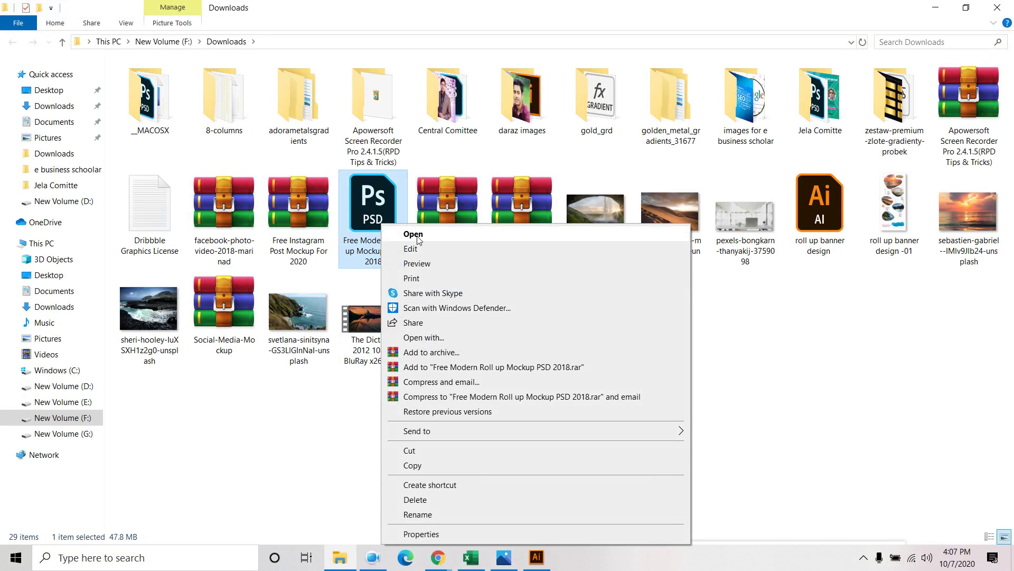
left_click(418, 236)
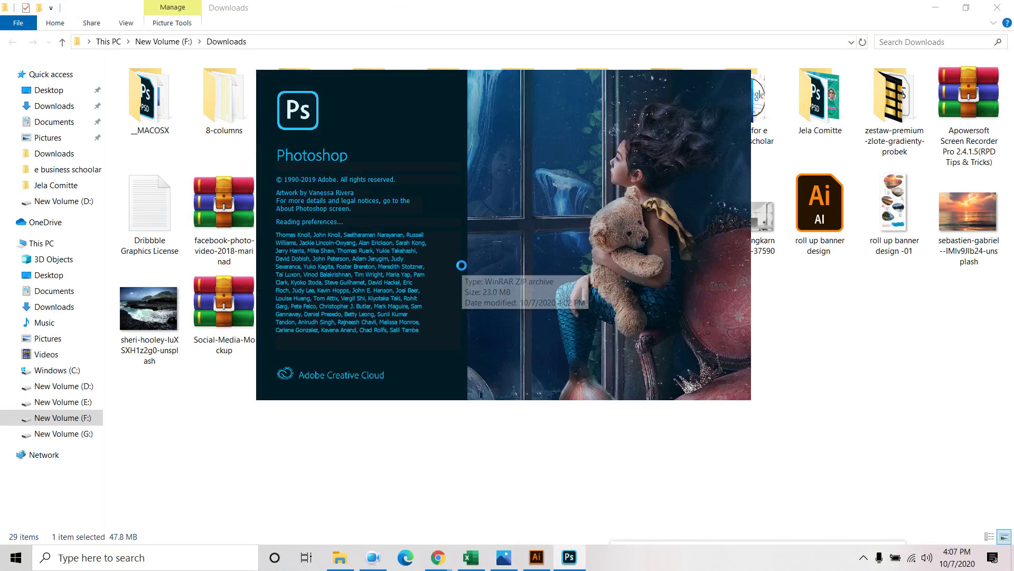
Refresh Downloads until the roll up banner design -01 image appears, then return to Photoshop
right_click(955, 316)
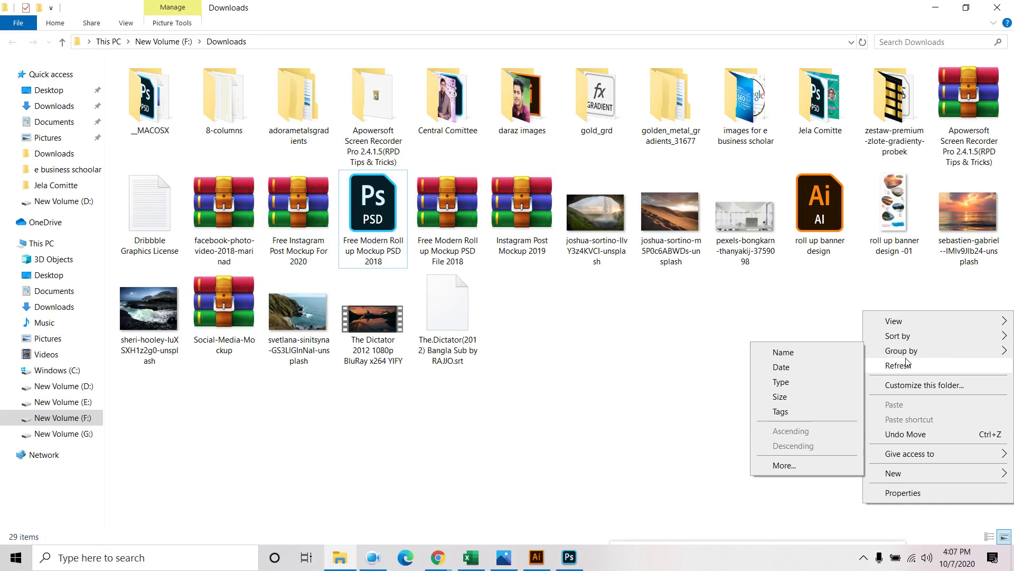
left_click(879, 366)
right_click(781, 317)
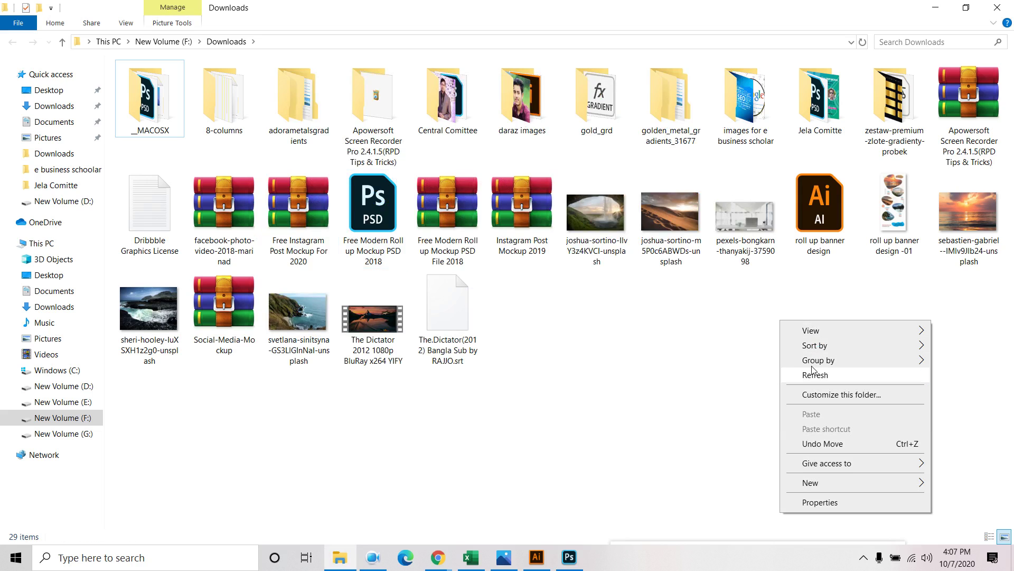
left_click(813, 375)
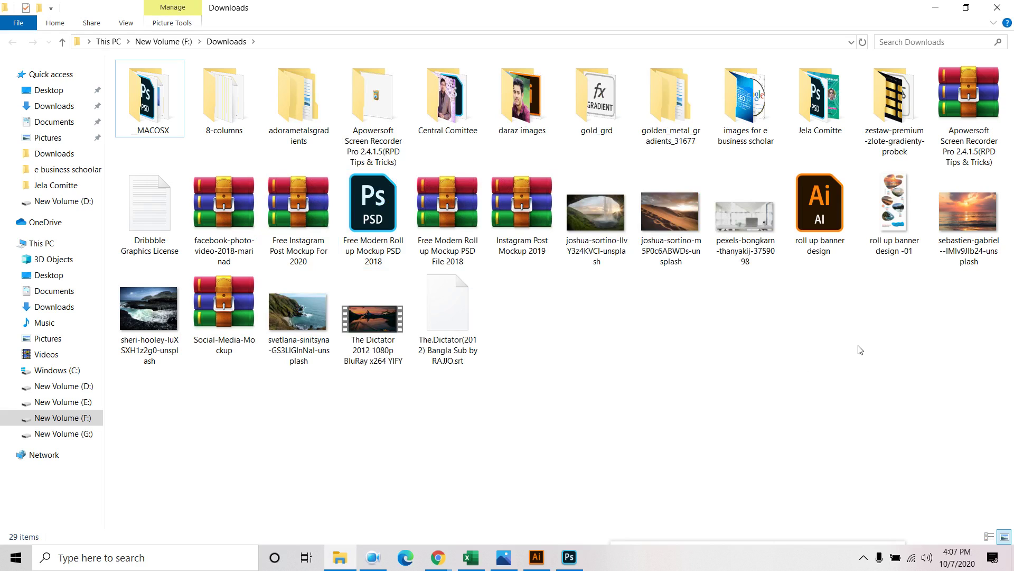
right_click(735, 358)
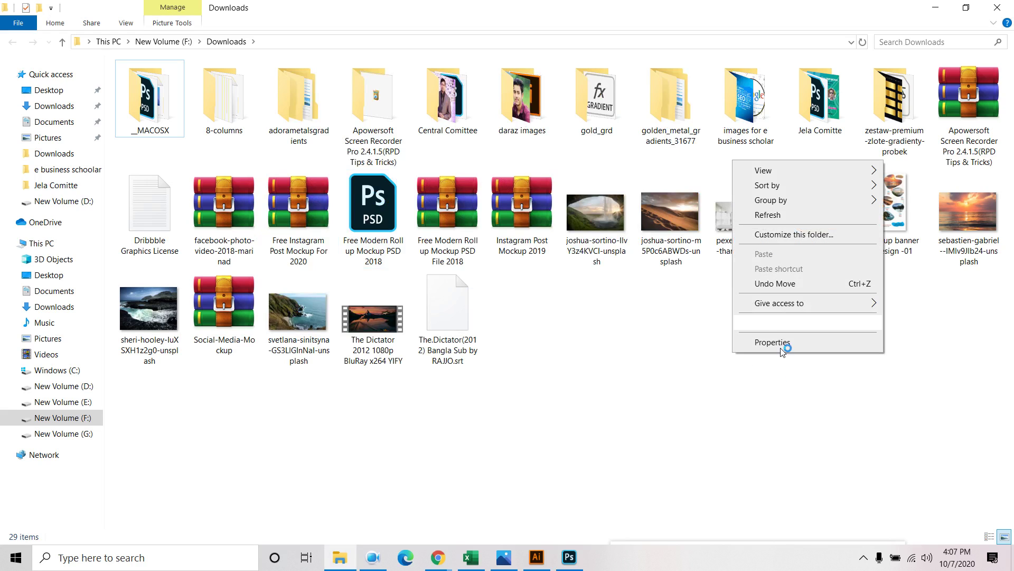
left_click(787, 219)
right_click(736, 373)
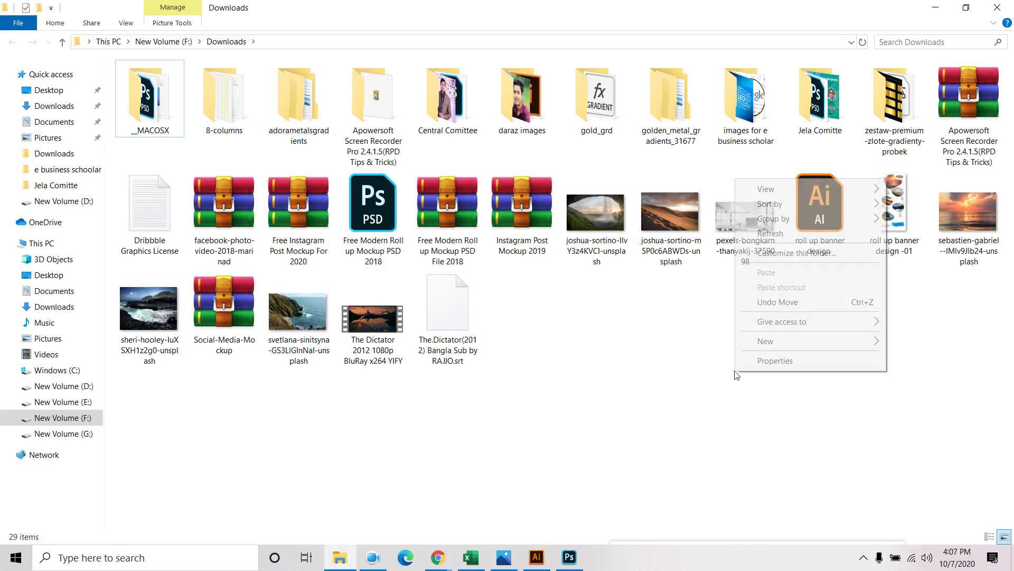
left_click(774, 235)
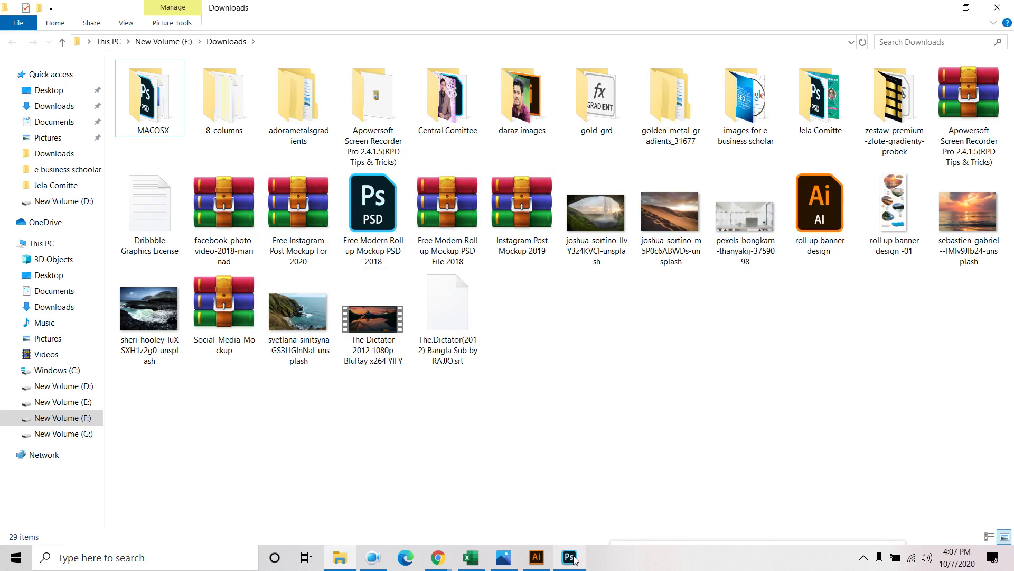
right_click(857, 338)
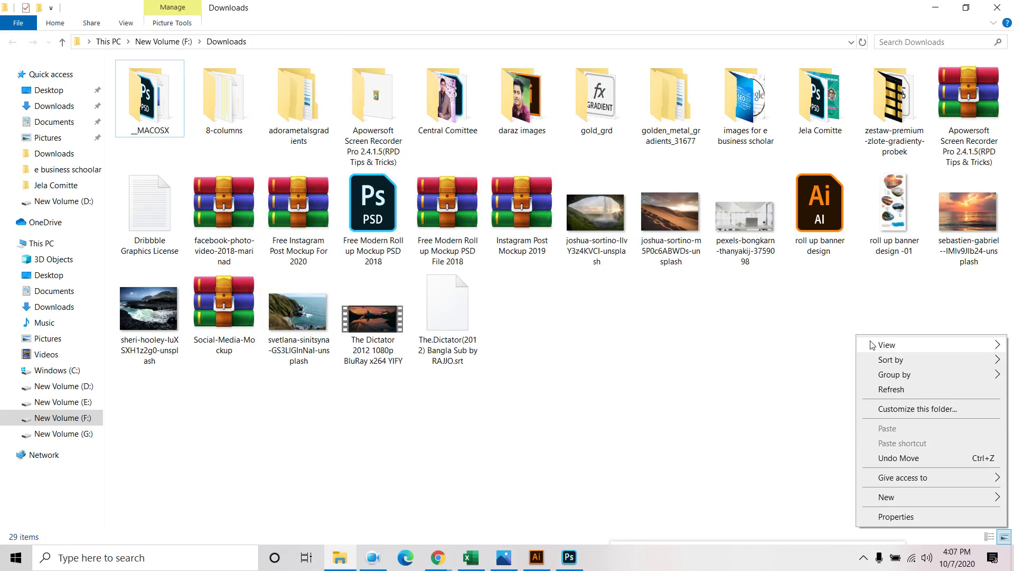
left_click(892, 394)
right_click(847, 377)
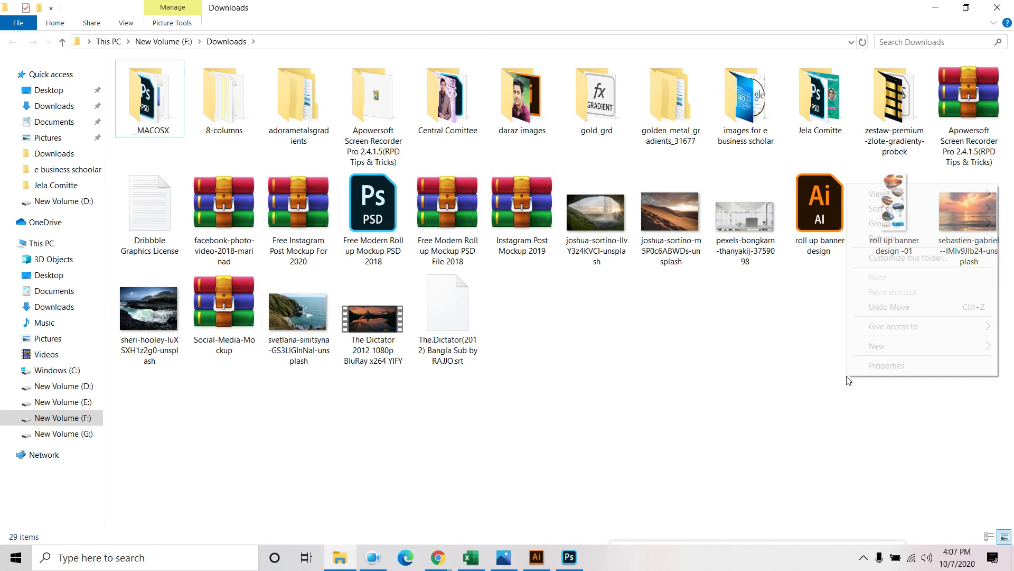
left_click(901, 239)
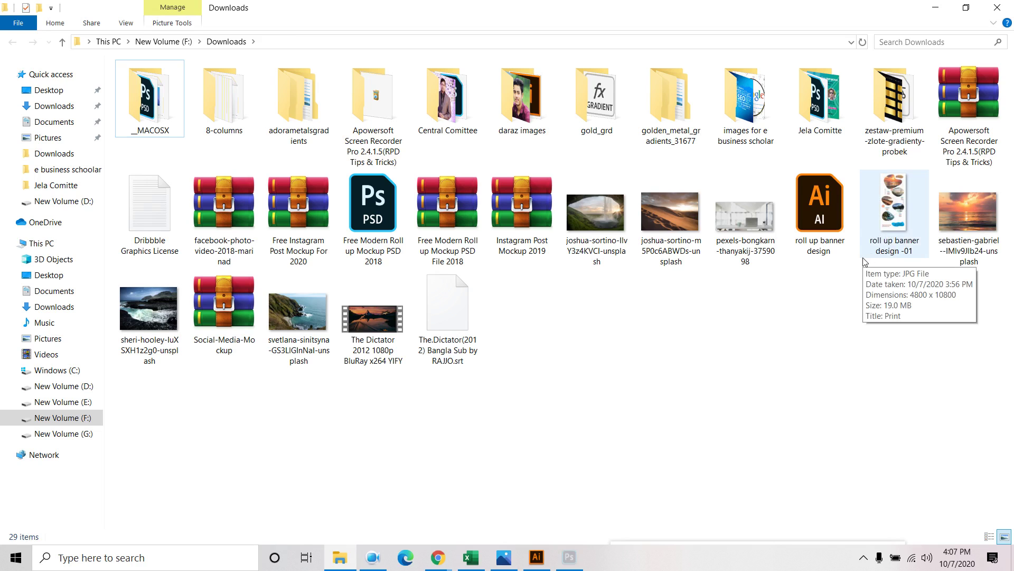
left_click(569, 556)
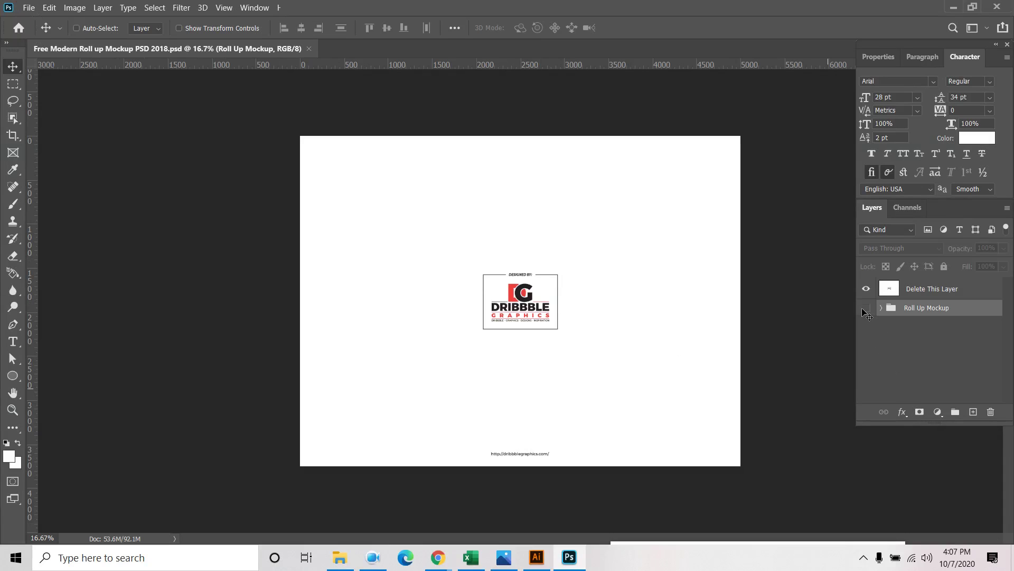
Hide Delete This Layer, show the Roll Up Mockup group, and open its Place Your Artwork smart object
left_click(866, 288)
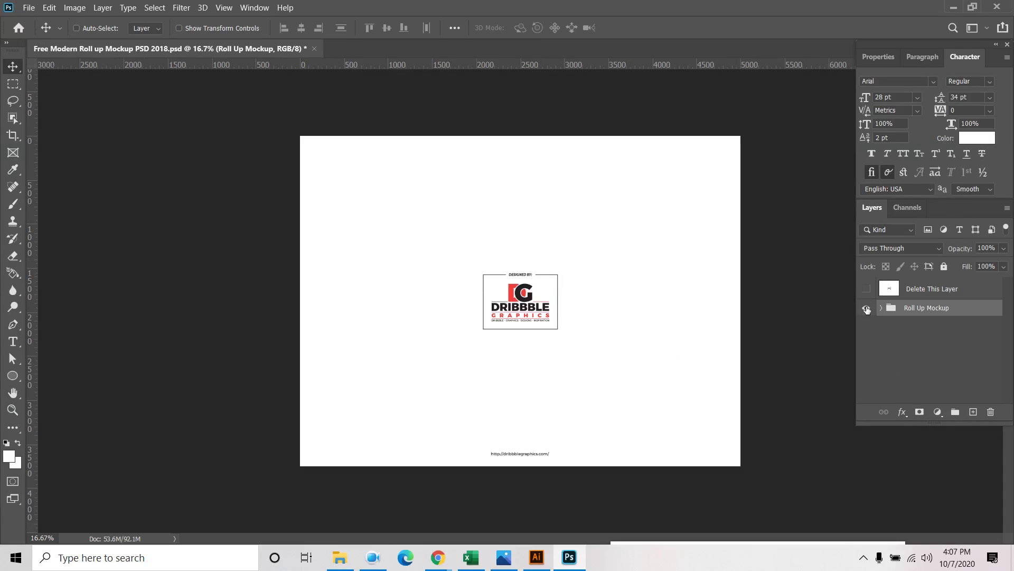
left_click(866, 307)
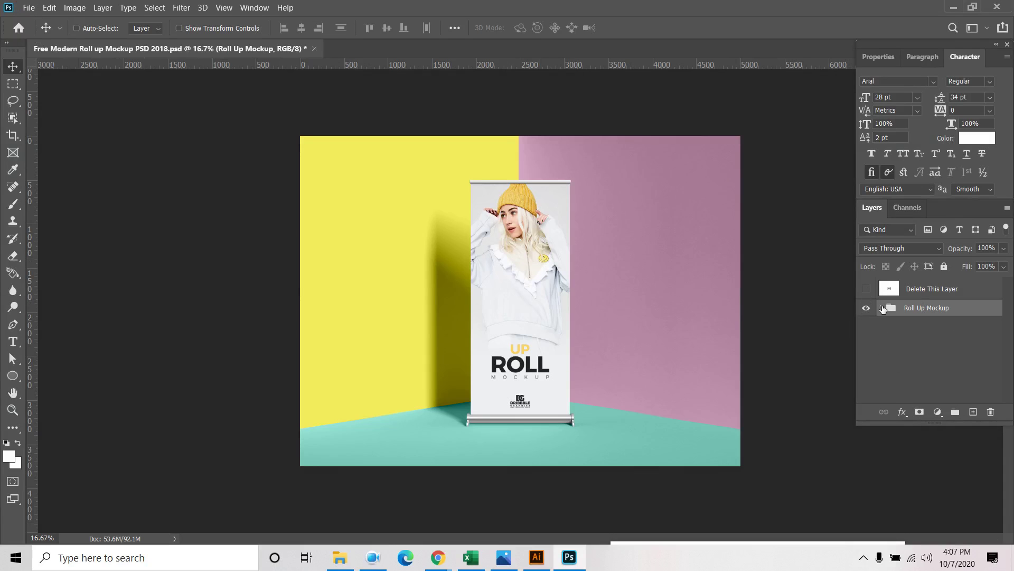
left_click(881, 308)
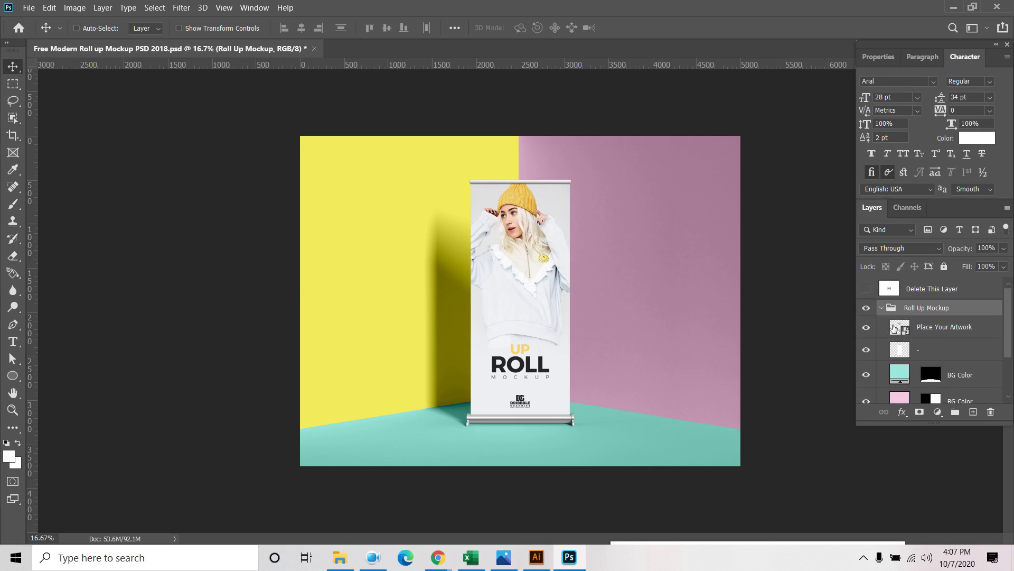
key("shift+alt+a")
double_click(896, 327)
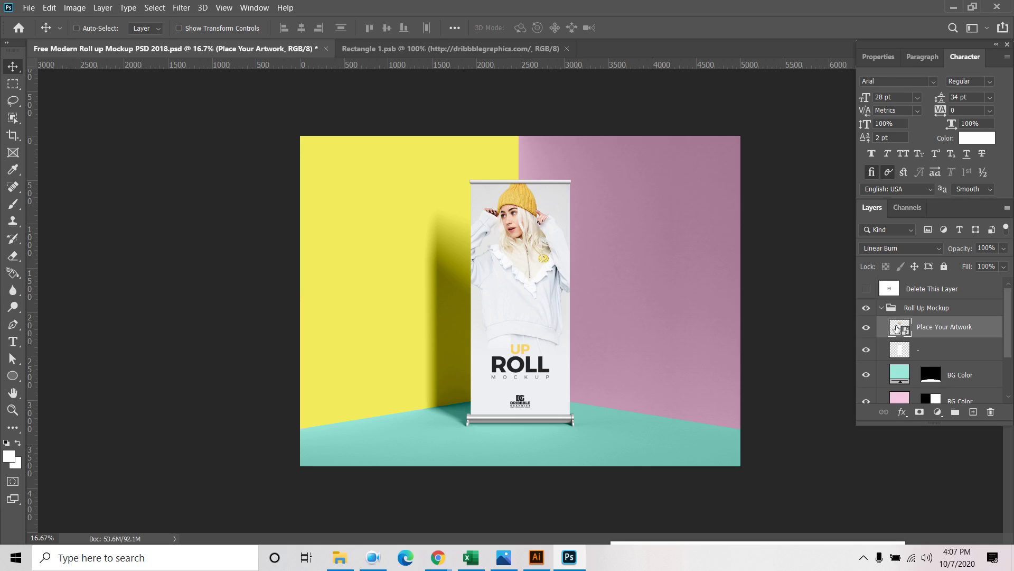
Place the roll up banner design -01 image from Downloads as an embedded file
left_click(28, 8)
left_click(64, 257)
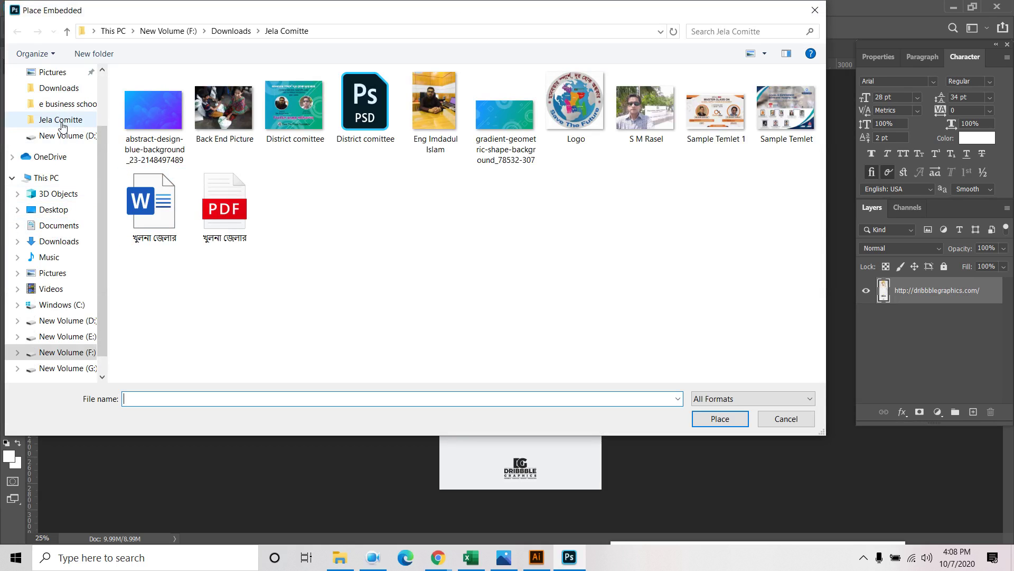
left_click(58, 91)
scroll(478, 280, "down", 2)
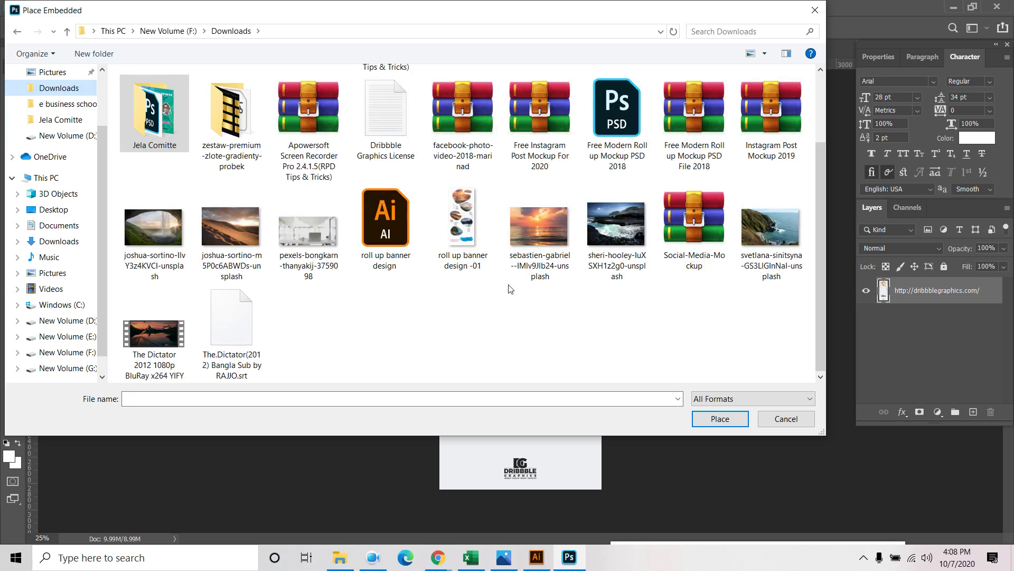
left_click(471, 270)
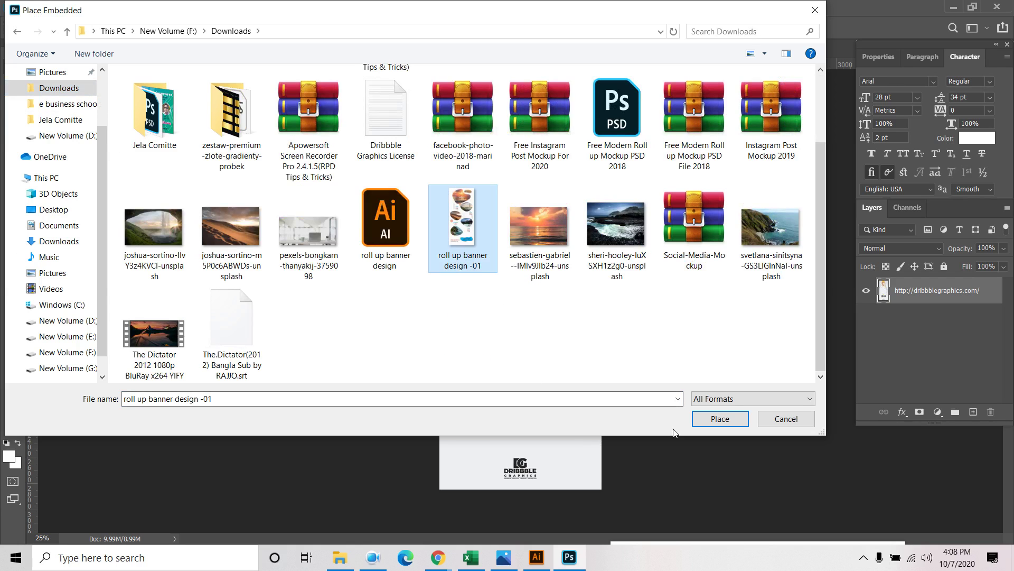
left_click(716, 420)
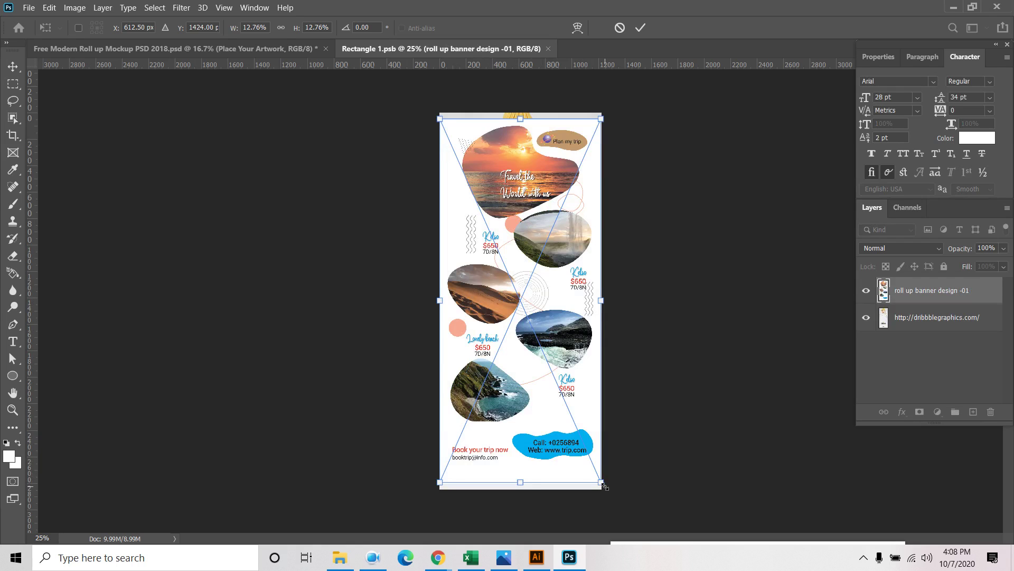
Enlarge the banner to fill the artboard, save the smart object, and return to the mockup
left_click_drag(605, 487, 610, 492)
left_click(640, 28)
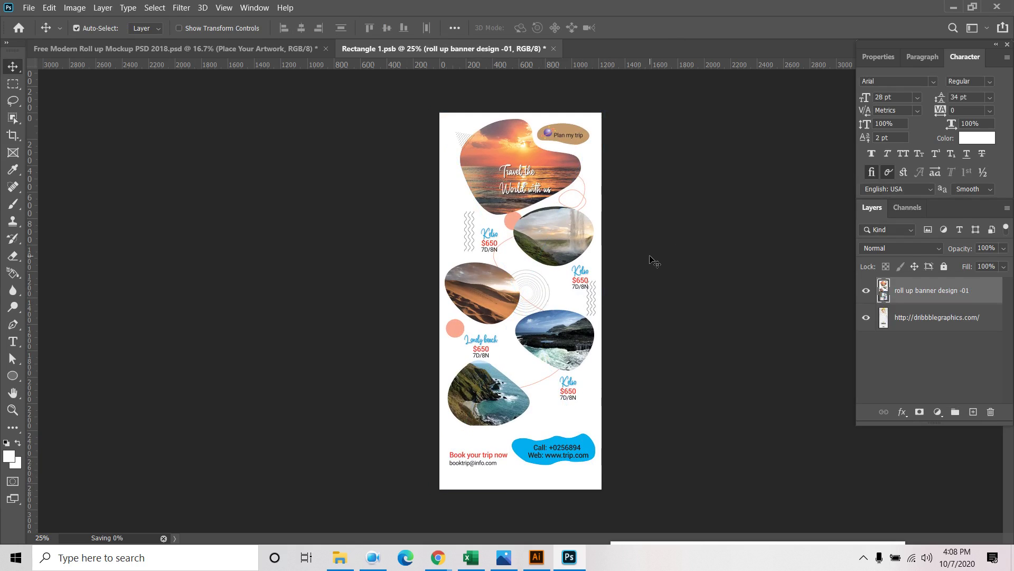
key("ctrl+s")
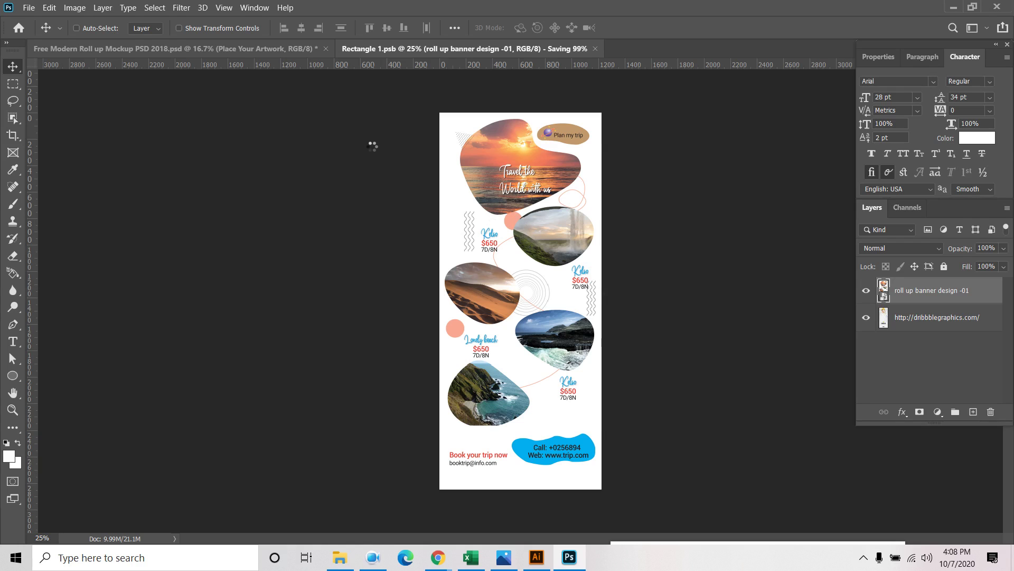
key("ctrl+Tab")
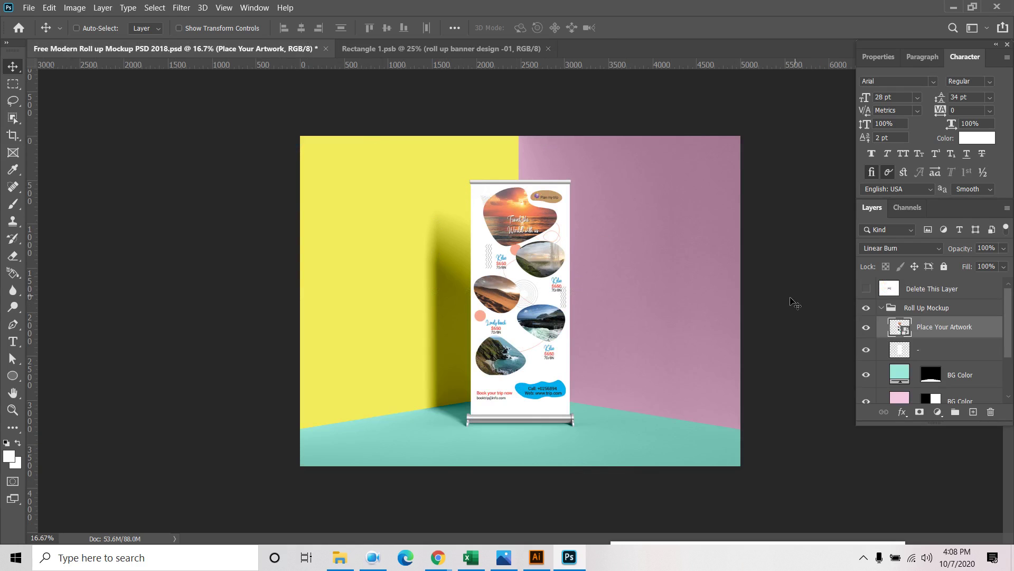
Start saving the mockup as a new file on the computer in JPEG format
left_click(881, 308)
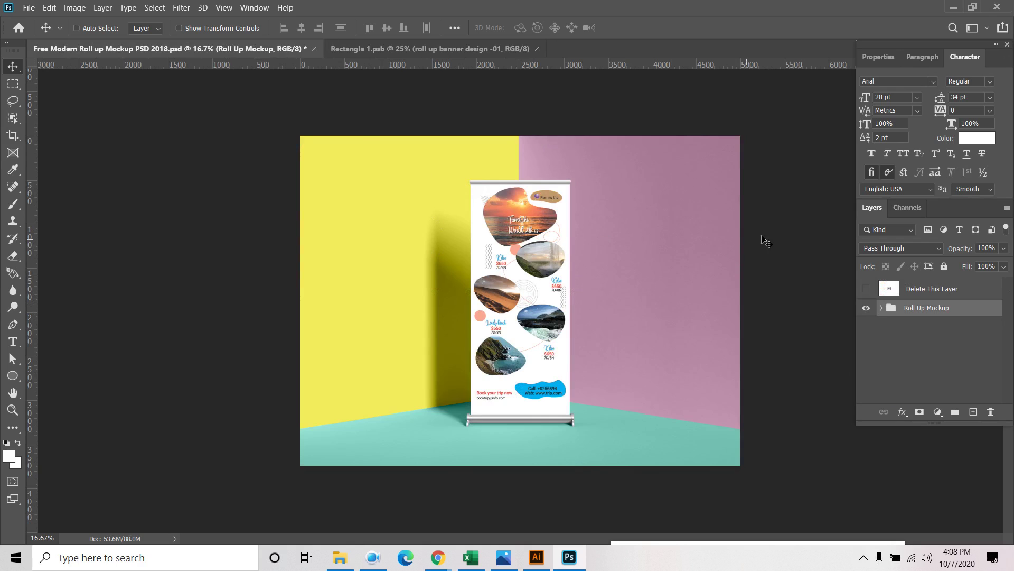
left_click(28, 8)
left_click(91, 160)
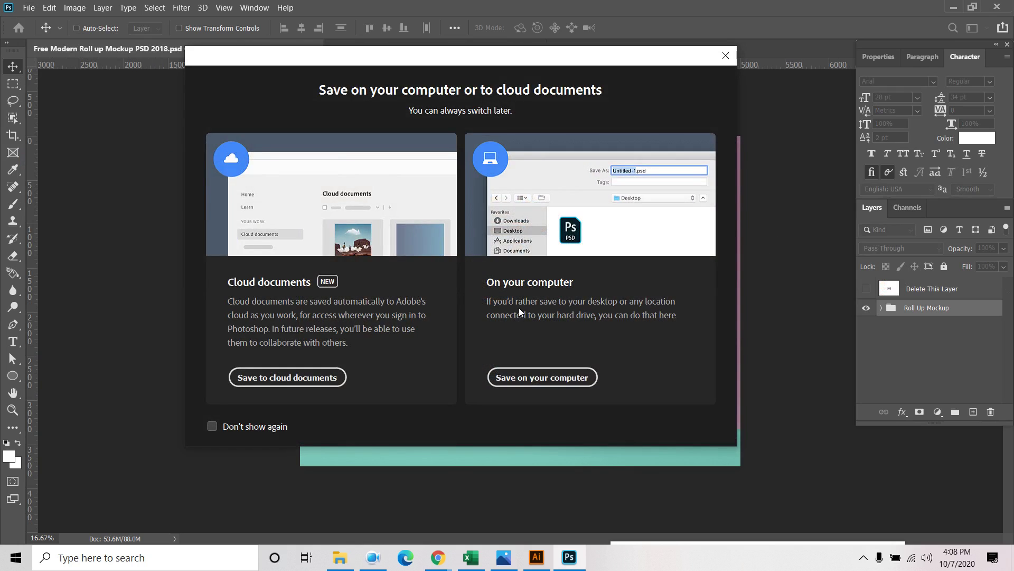
left_click(537, 377)
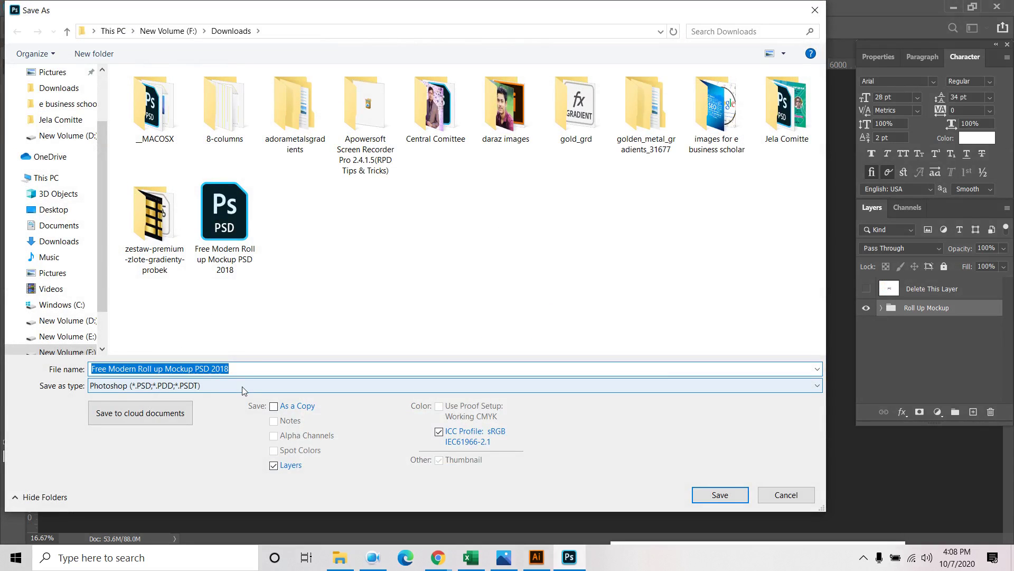
left_click(242, 385)
left_click(164, 246)
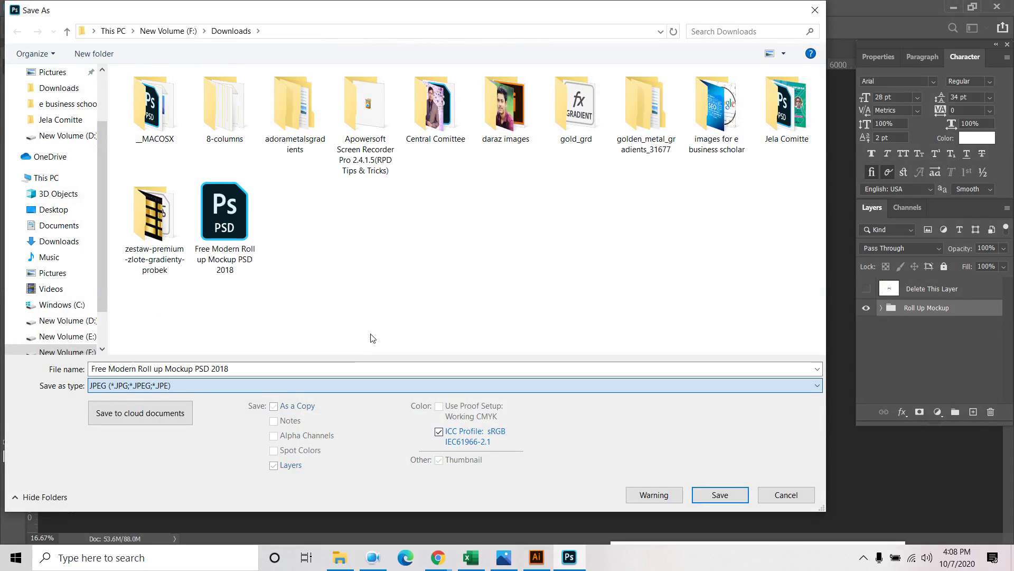
Name the JPEG 'roll up banner design' and confirm the save
triple_click(135, 369)
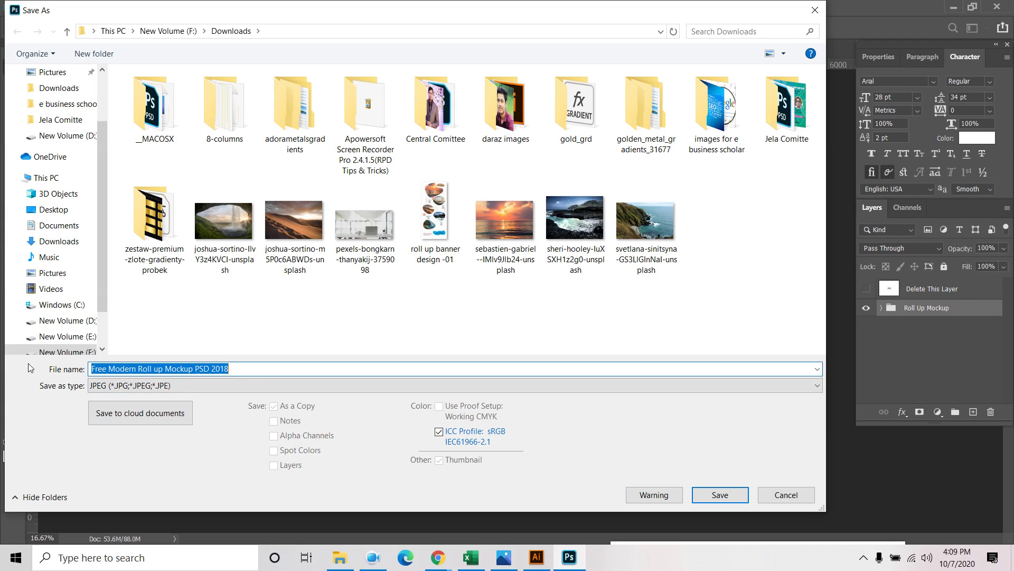
left_click(446, 218)
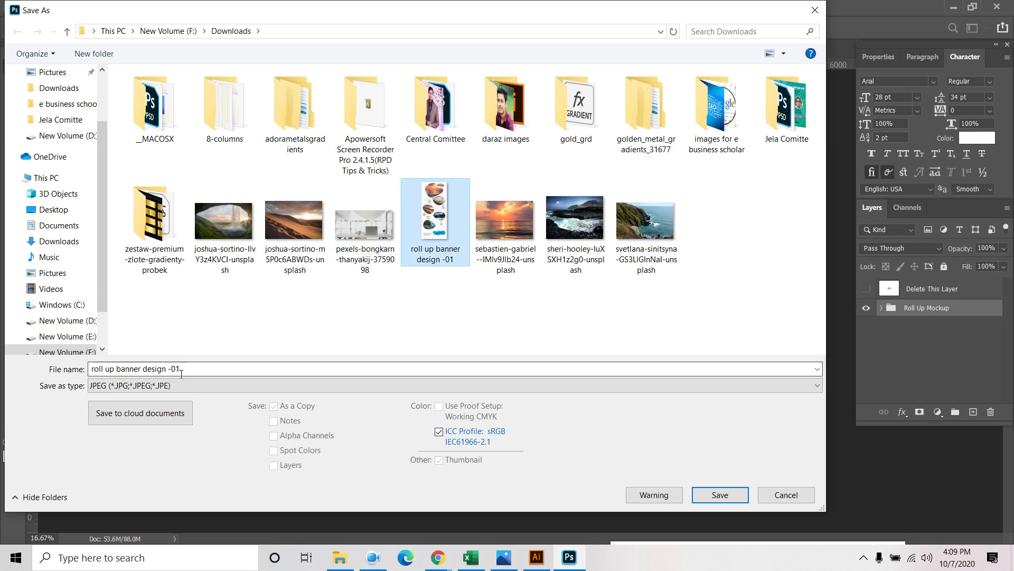
triple_click(235, 368)
left_click(235, 367)
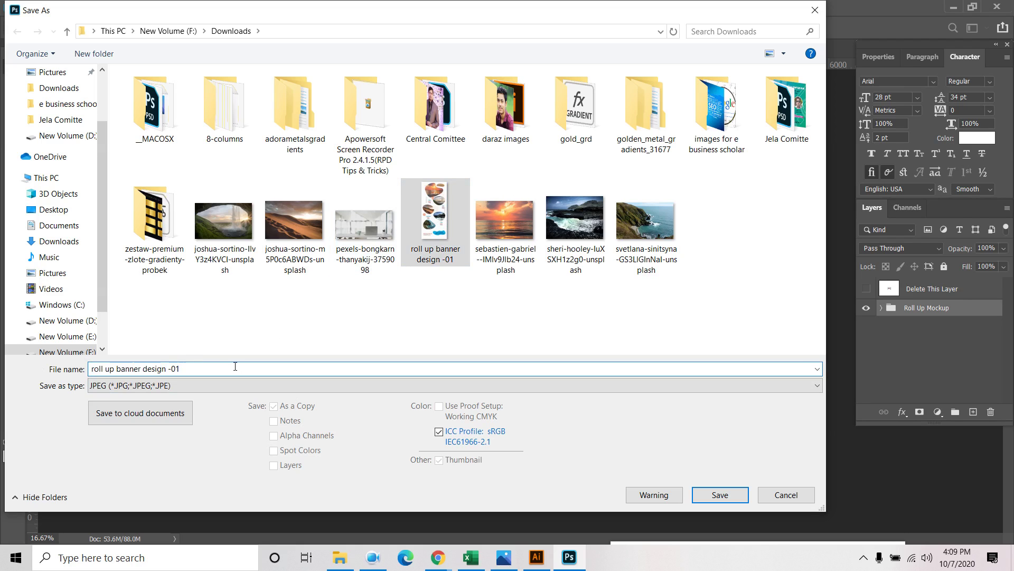
key("BackSpace")
key("BackSpace")
key("BackSpace")
key("BackSpace")
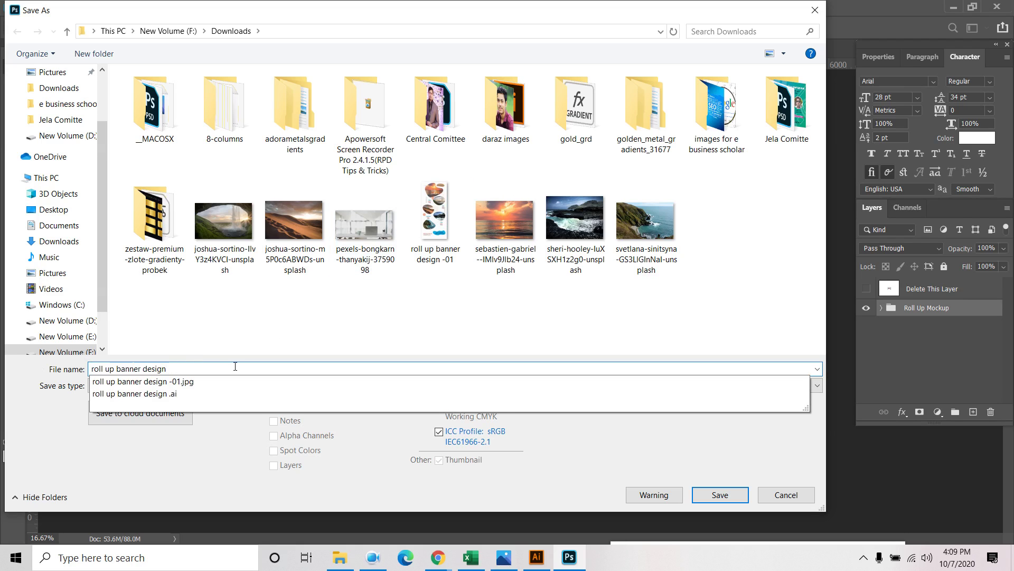
key("Return")
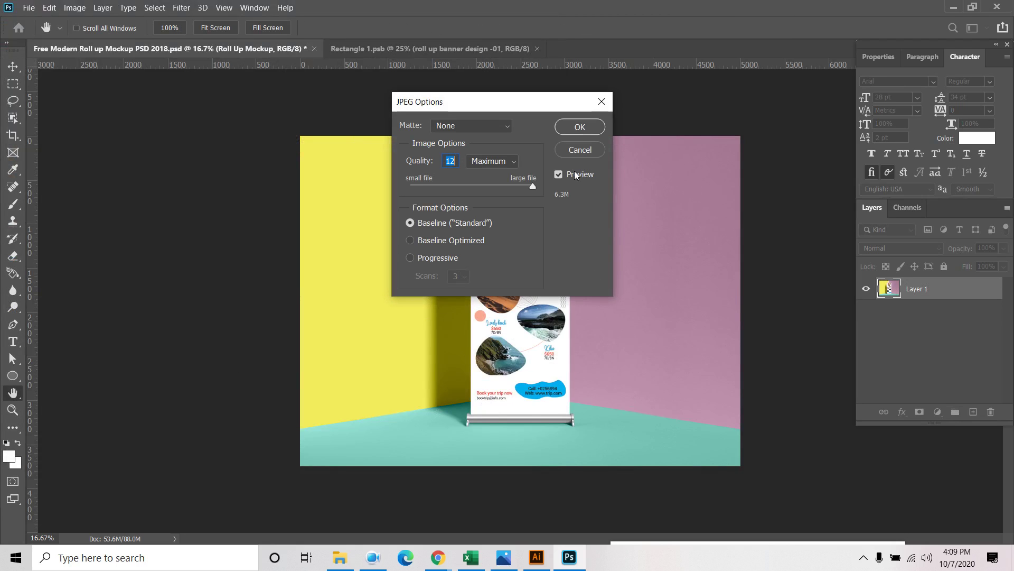
Set JPEG quality to 9 with the High preset and finish saving
left_click(558, 173)
left_click_drag(531, 186, 499, 191)
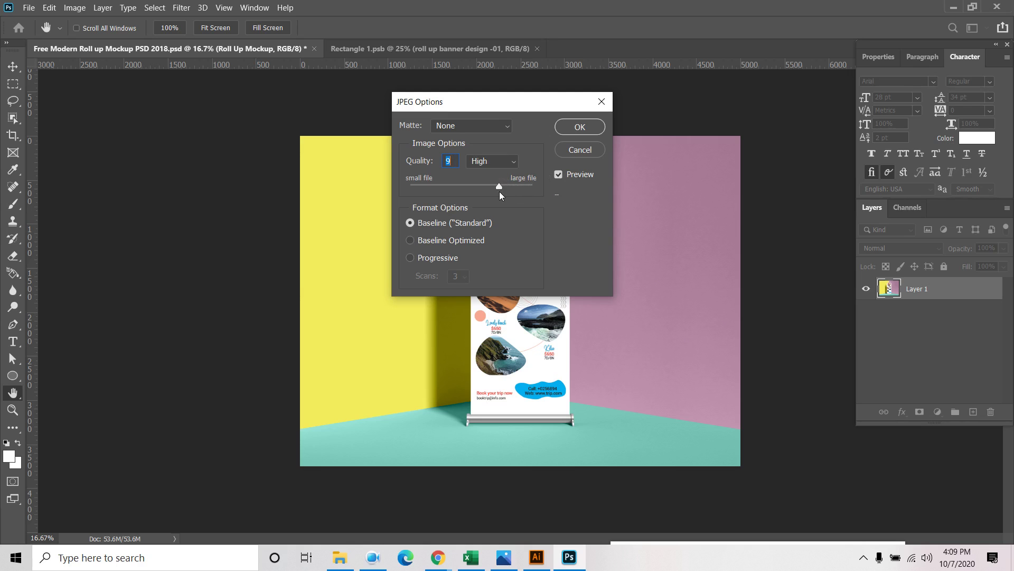
left_click(495, 164)
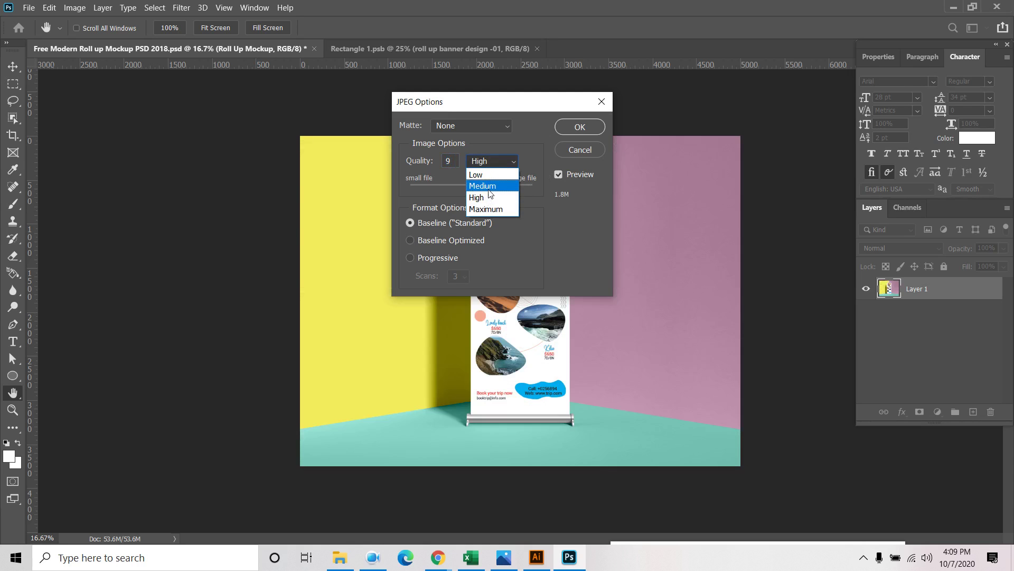
left_click(490, 197)
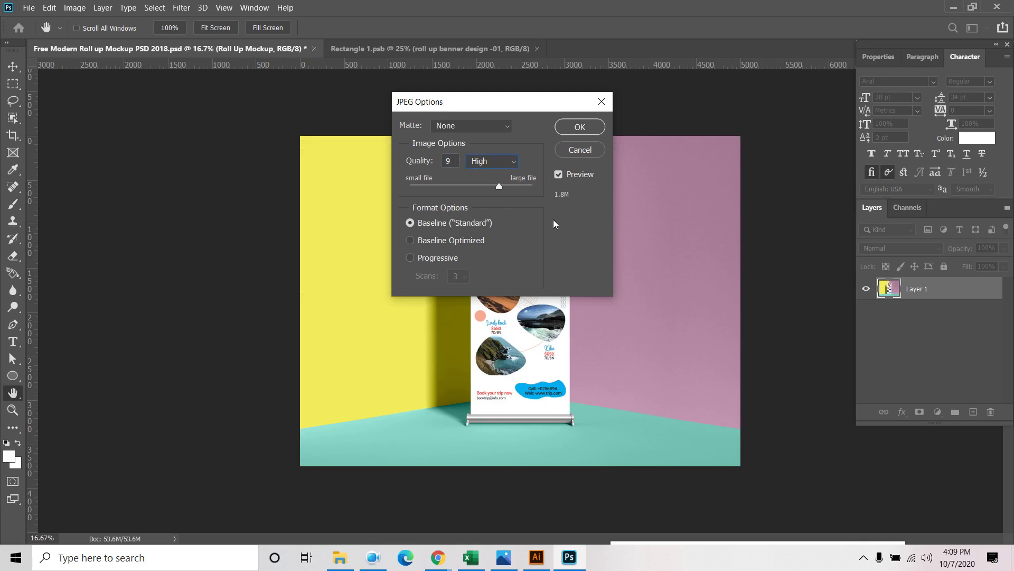
left_click(580, 129)
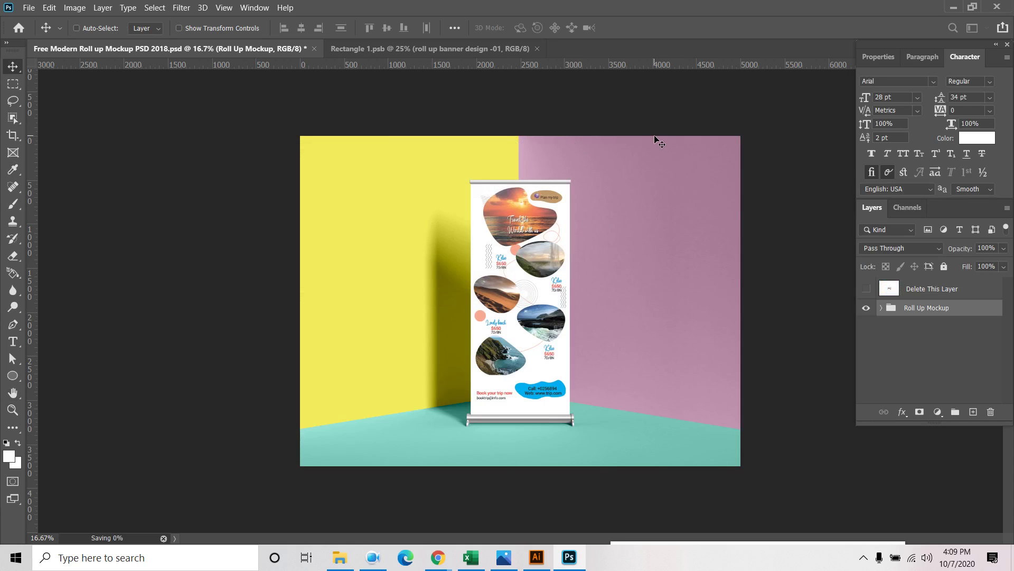